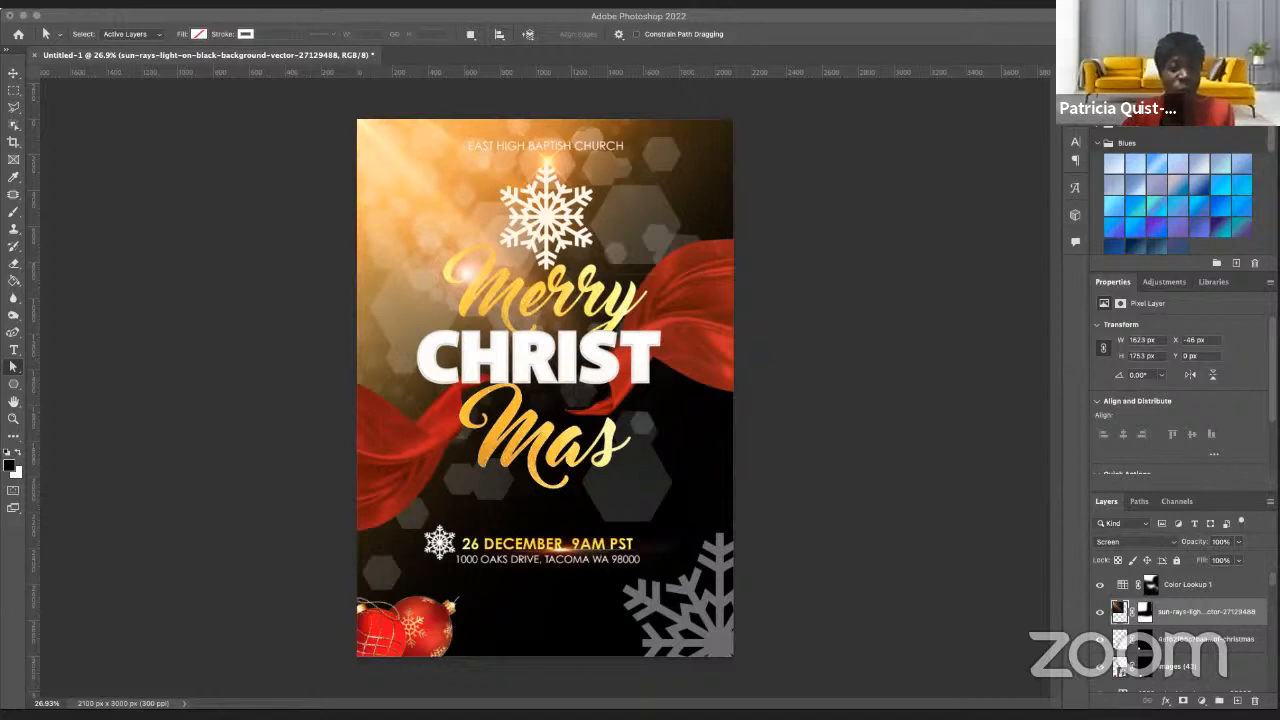
left_click(100, 14)
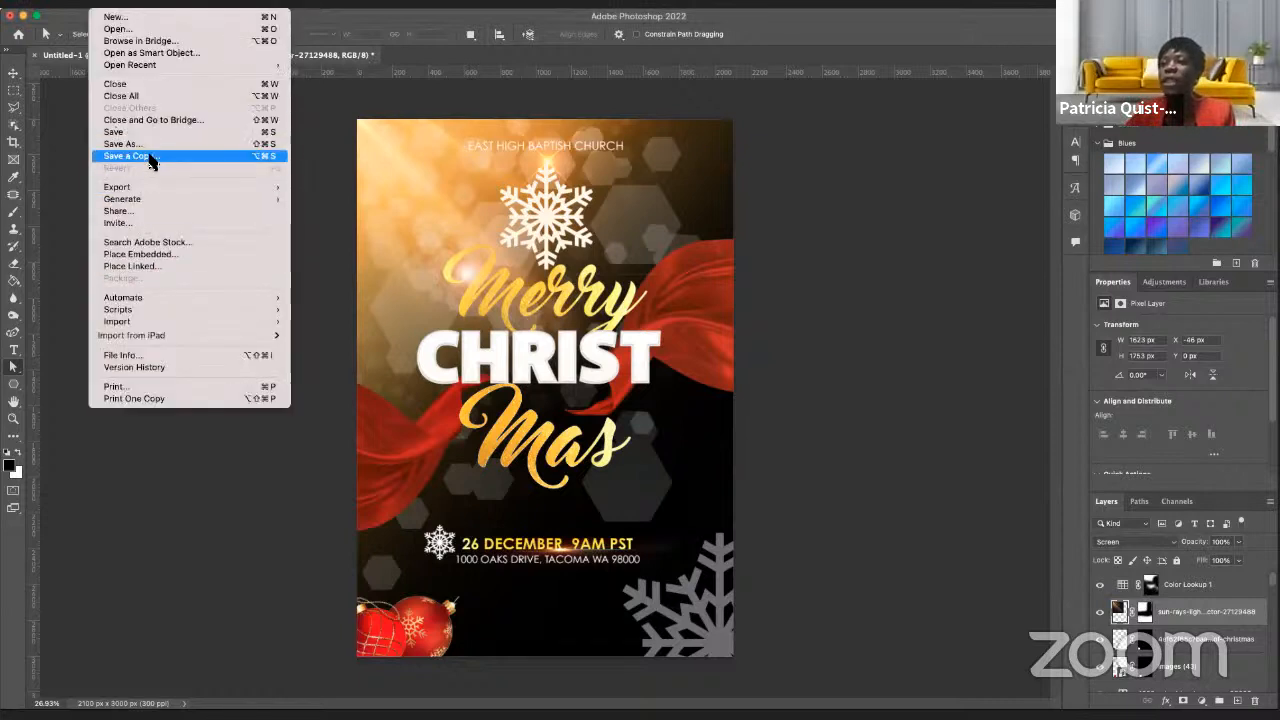
left_click(150, 159)
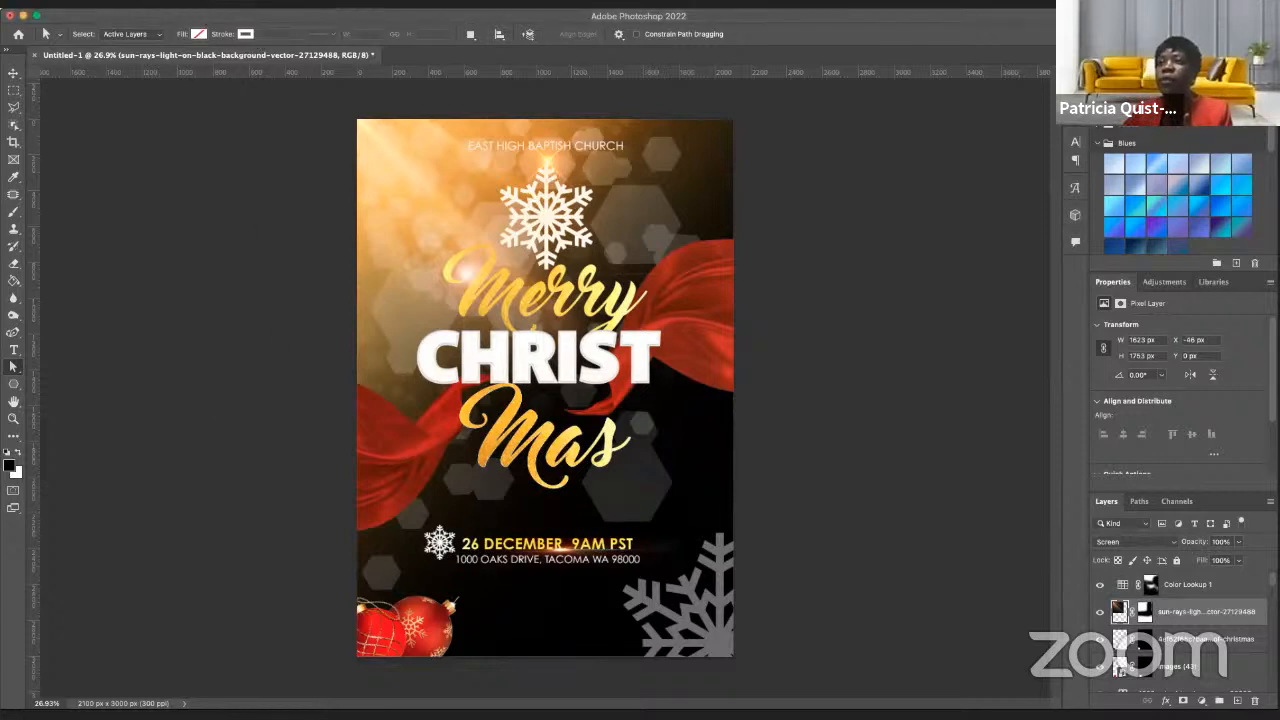
- Create a new portrait document, 7 x 10 inches at 300 pixels/inch, in RGB Color with a white background
left_click(103, 4)
left_click(111, 17)
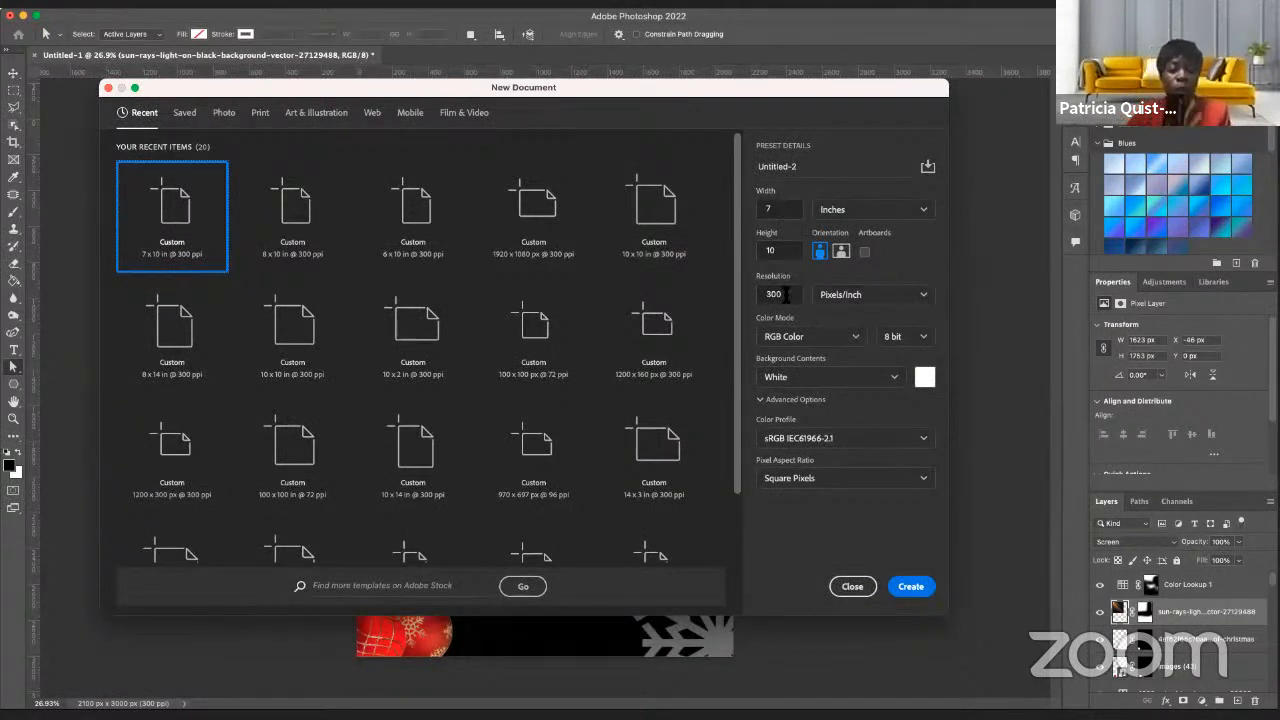
left_click(903, 588)
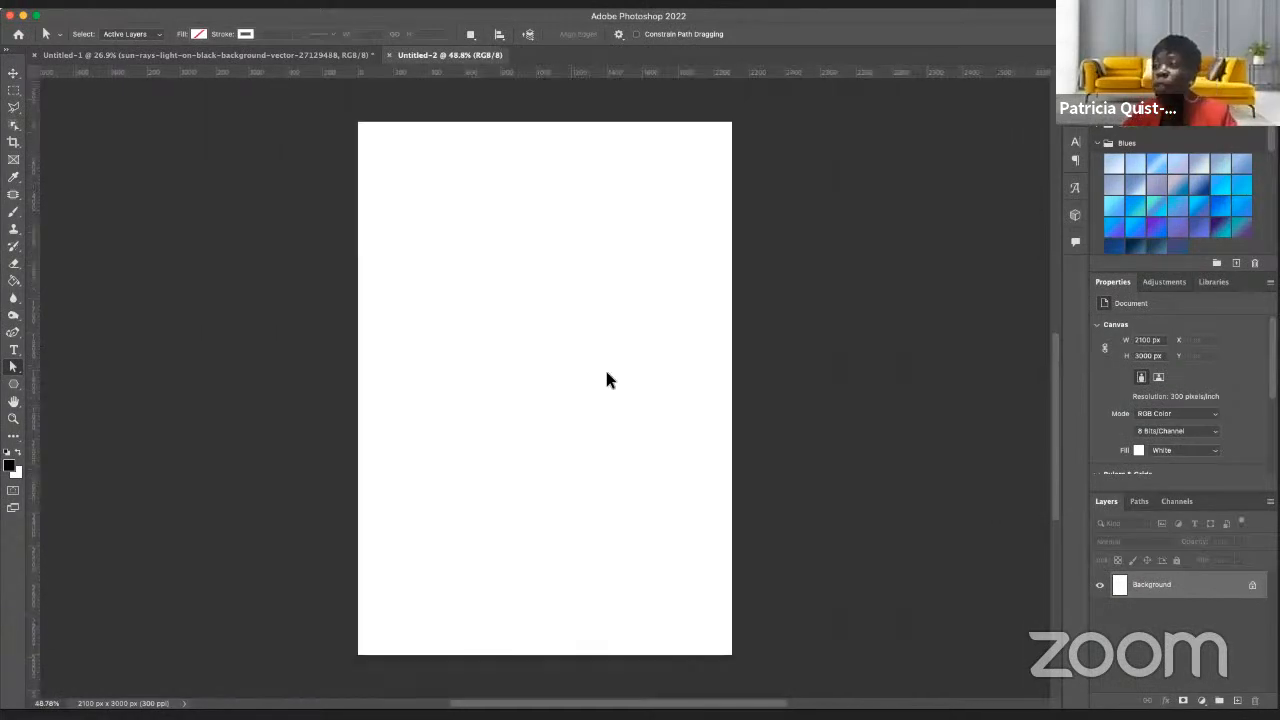
- Add a black (#000000) solid color fill layer above the white background
scroll(606, 373, "down", 5)
scroll(567, 375, "up", 10)
scroll(567, 375, "down", 3)
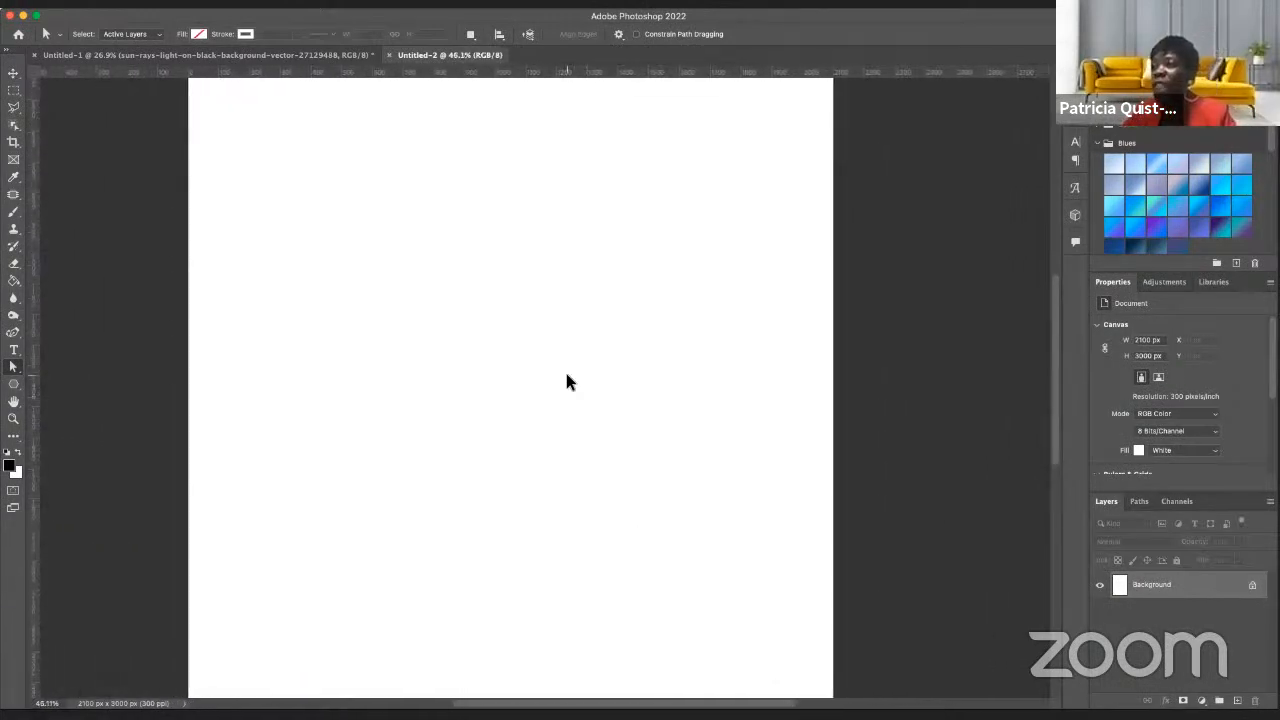
scroll(567, 376, "down", 4)
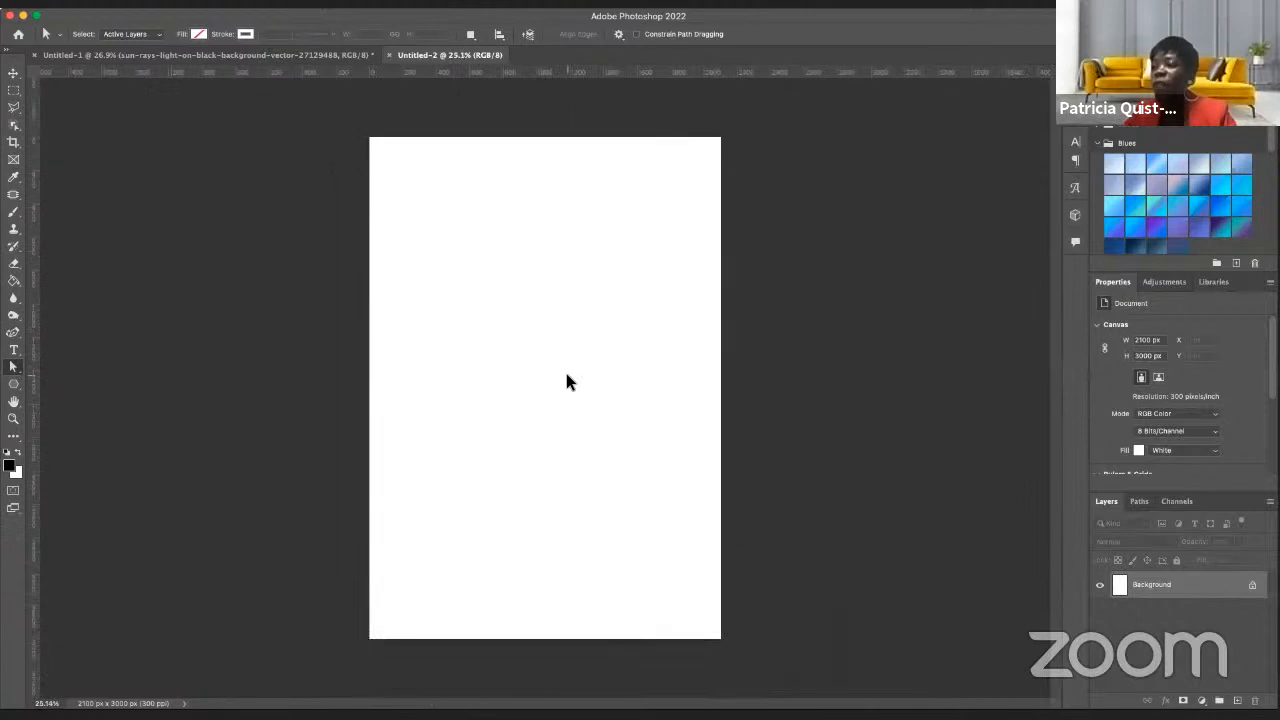
scroll(566, 382, "up", 2)
scroll(566, 382, "down", 1)
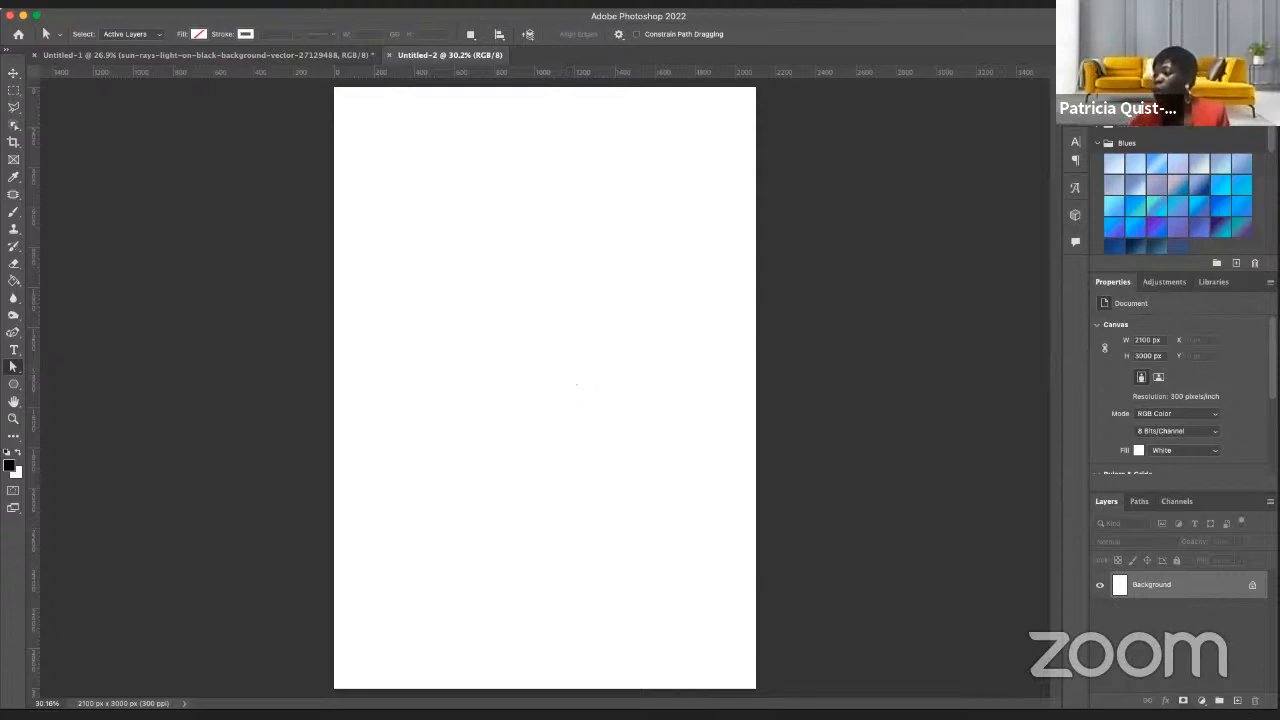
left_click(1201, 700)
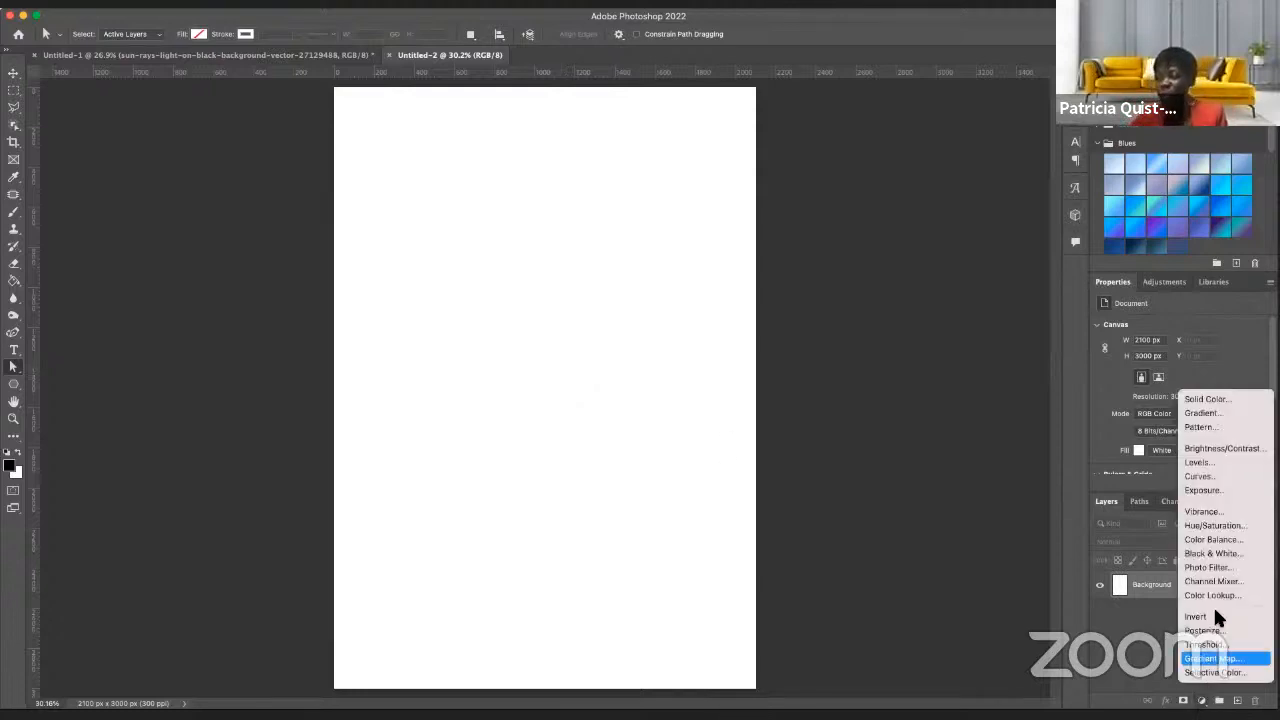
left_click(1230, 402)
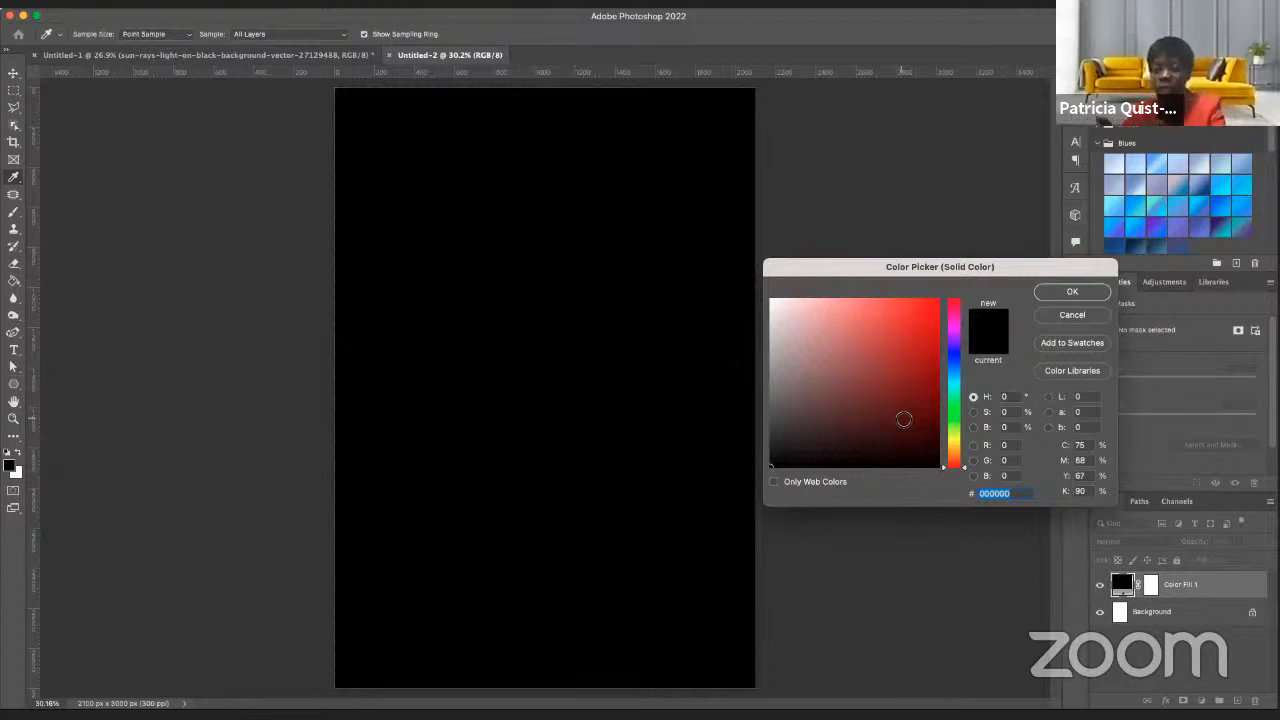
left_click(1068, 292)
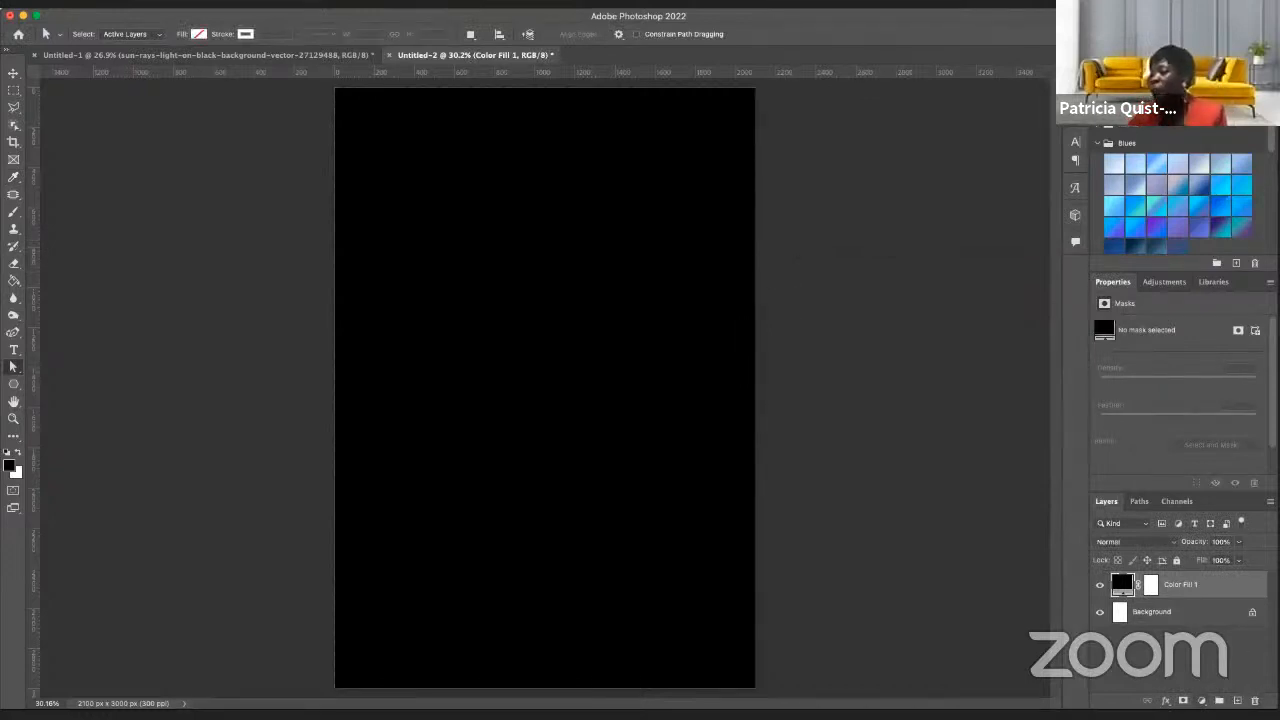
- Add a linear gradient fill layer fading from orange #fbb804 to transparent, angled about -41° so the orange starts in the canvas's upper-left corner
left_click(1201, 701)
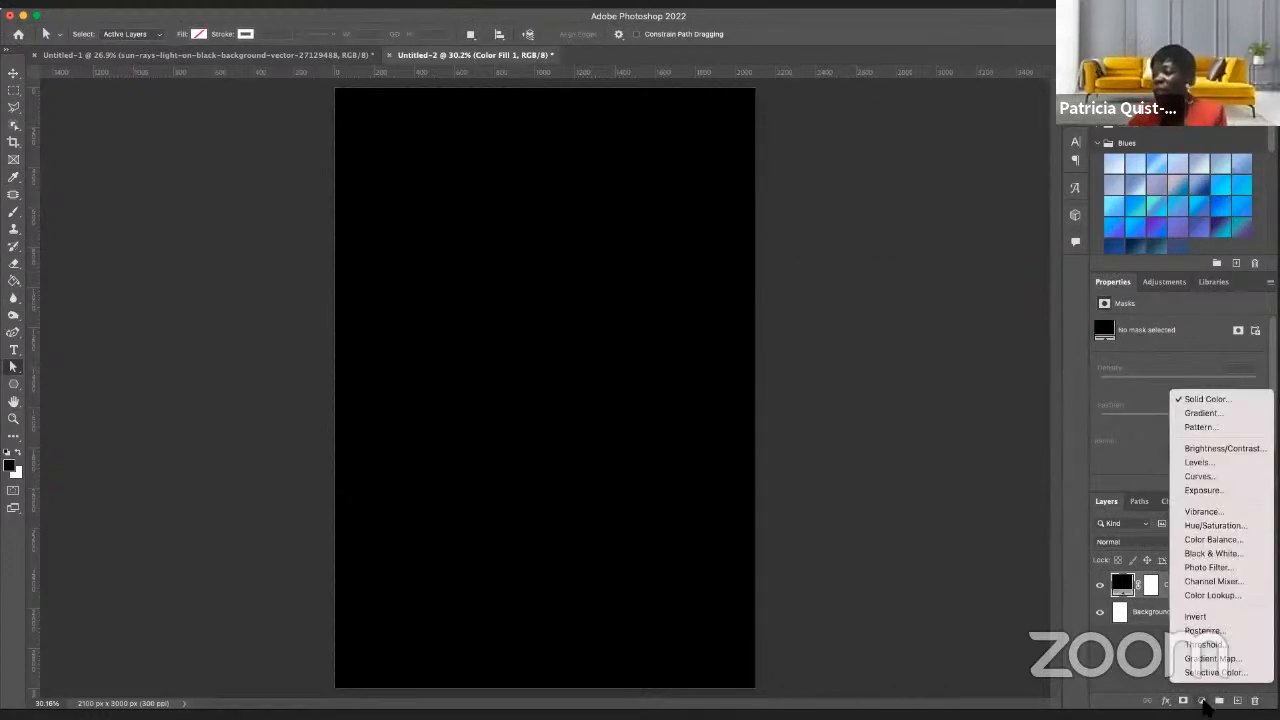
left_click(1220, 415)
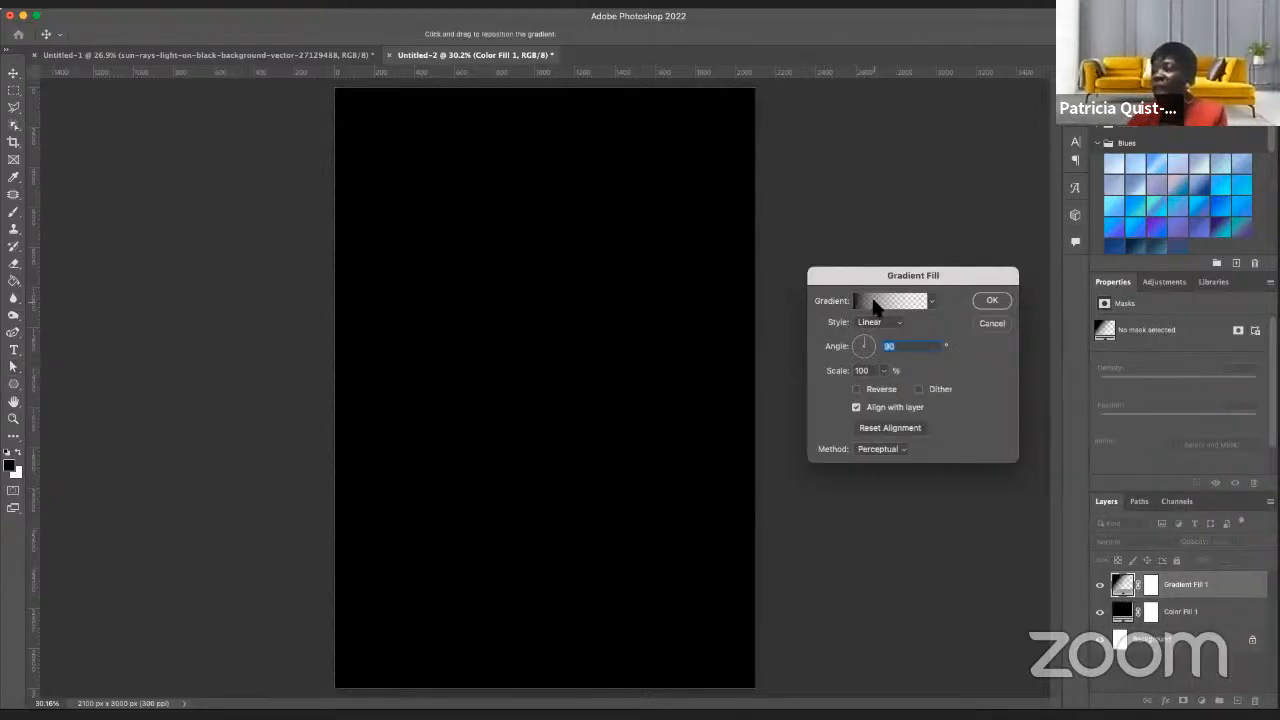
left_click(872, 304)
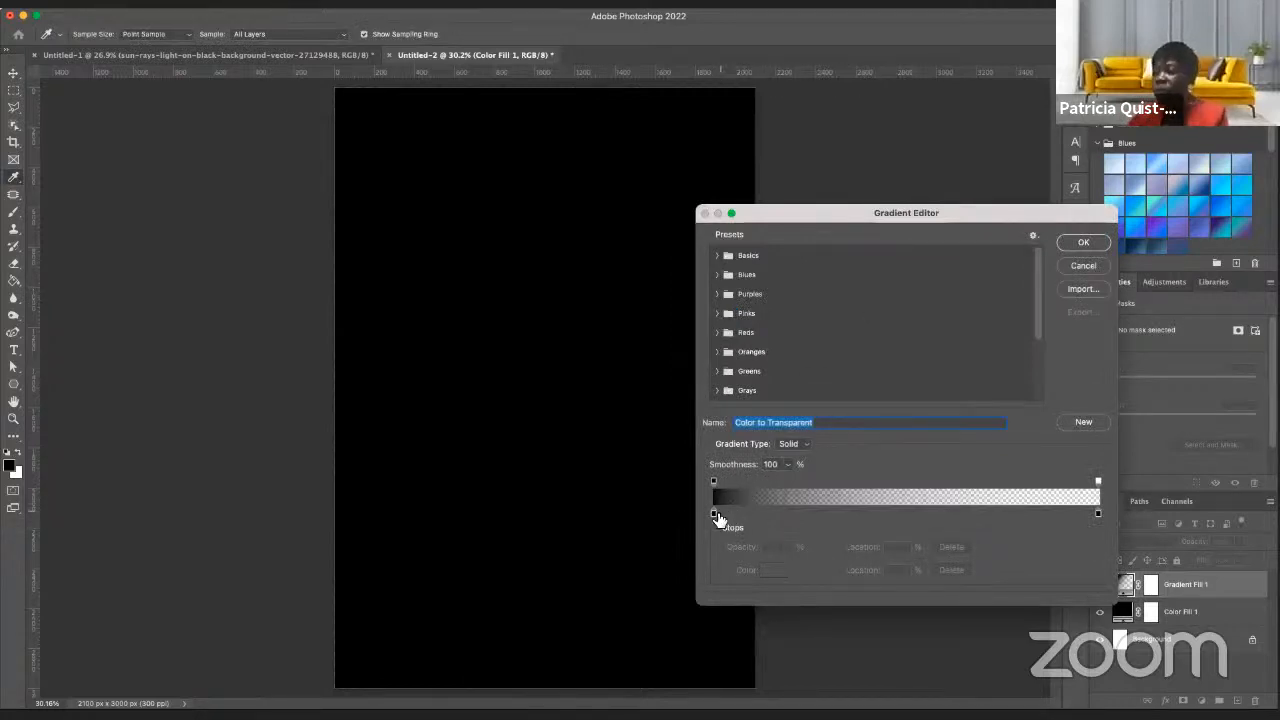
left_click(713, 515)
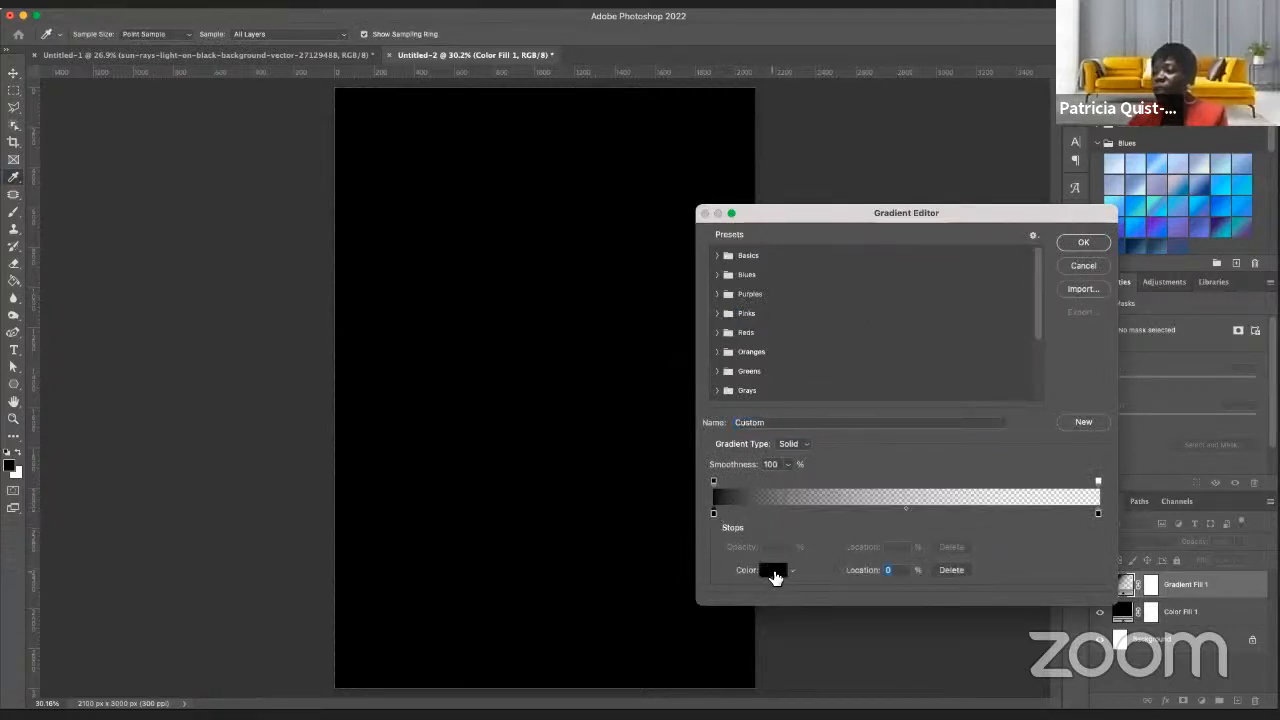
left_click(775, 572)
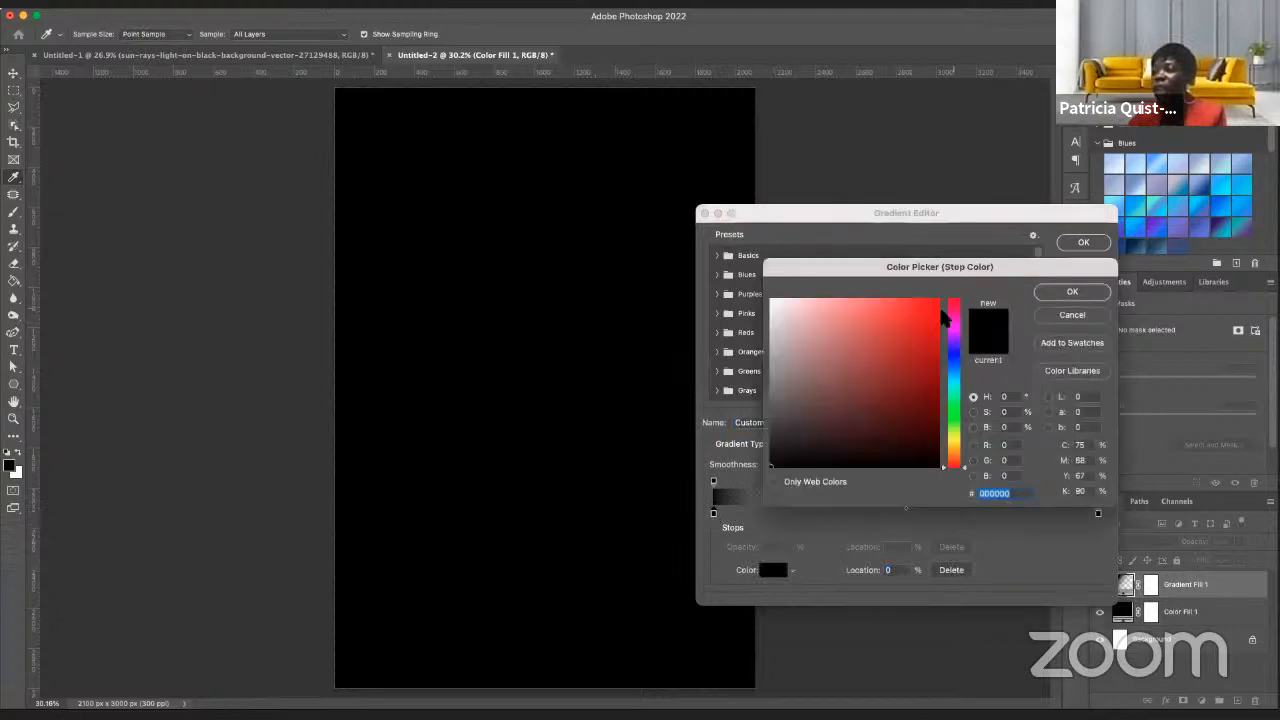
left_click_drag(962, 470, 962, 447)
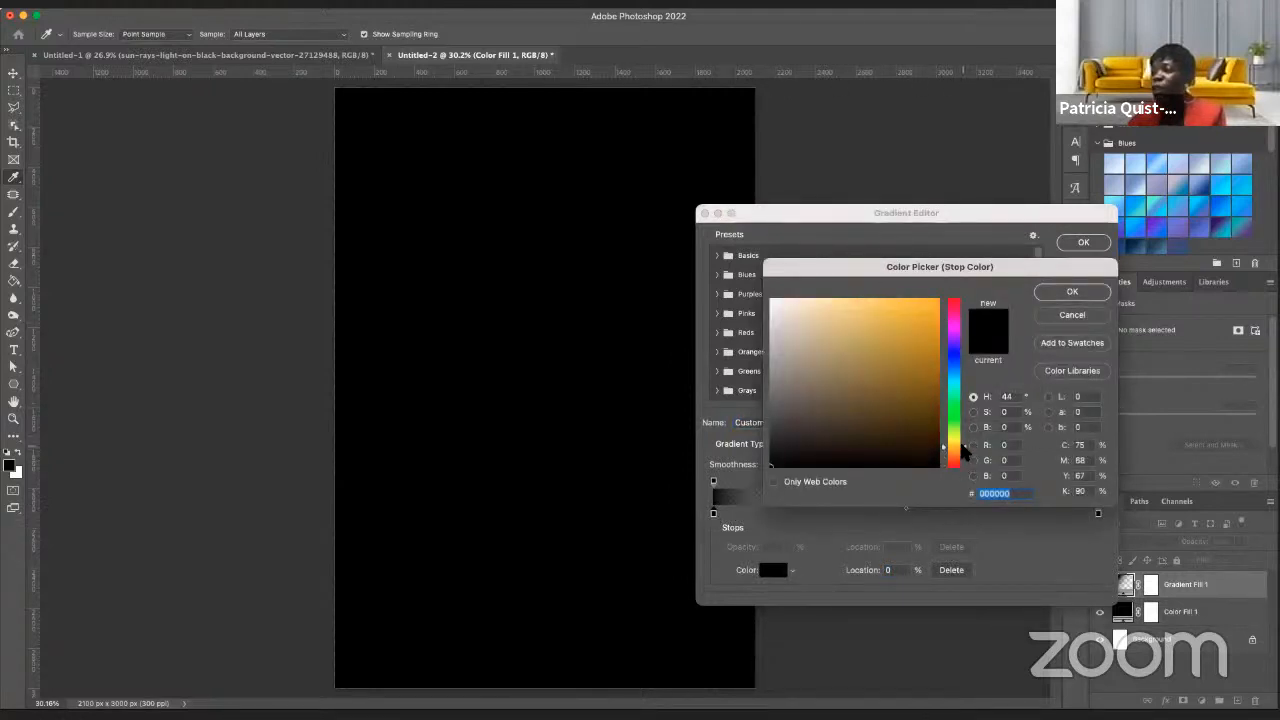
left_click(936, 302)
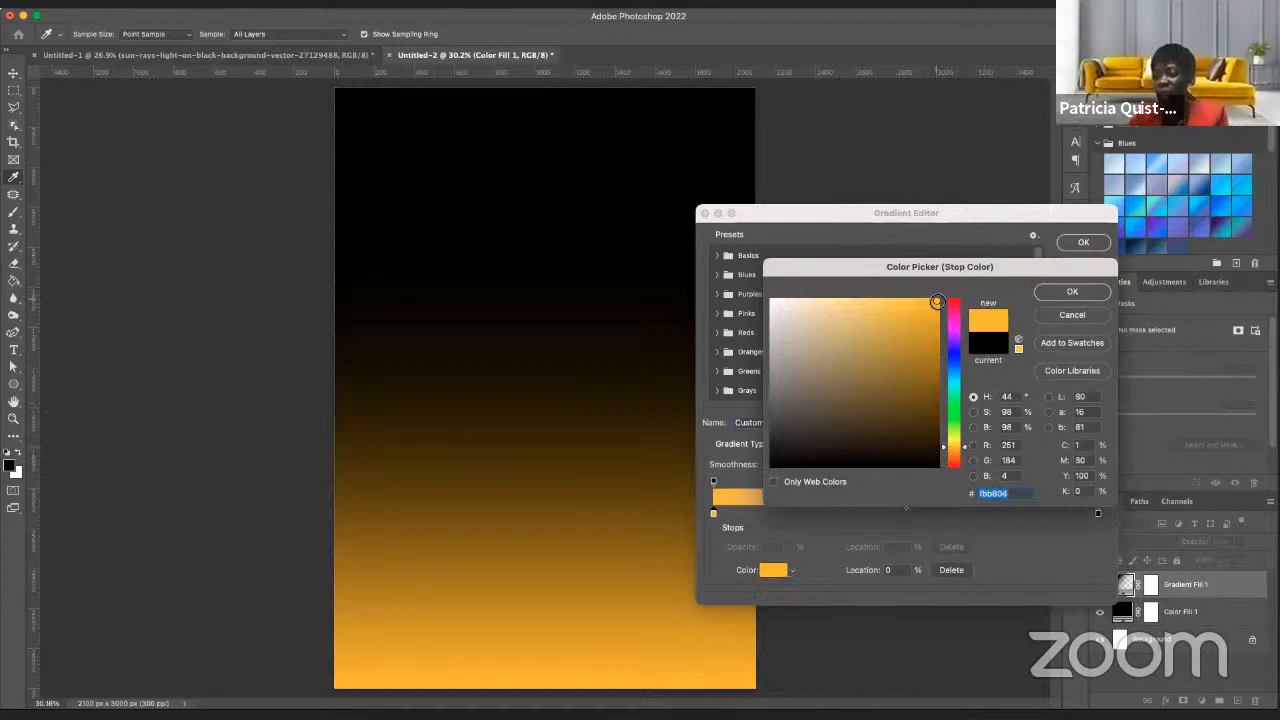
left_click(1072, 292)
left_click(1081, 243)
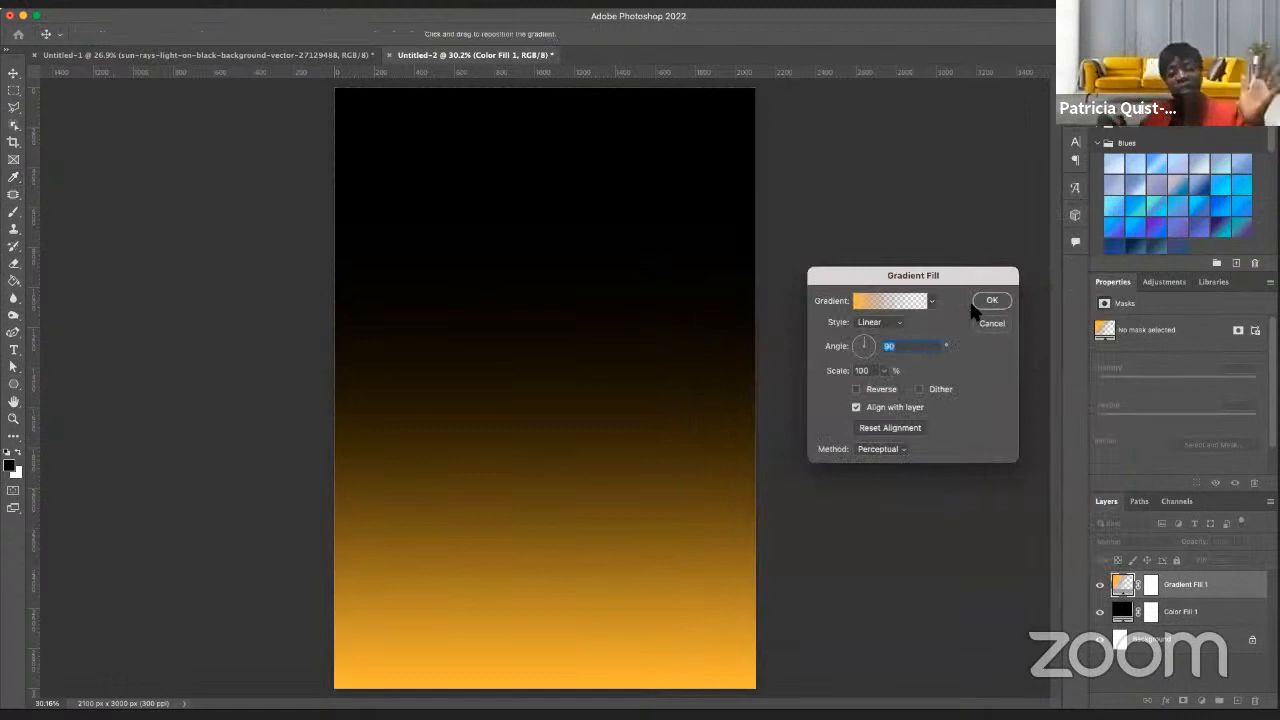
left_click(866, 345)
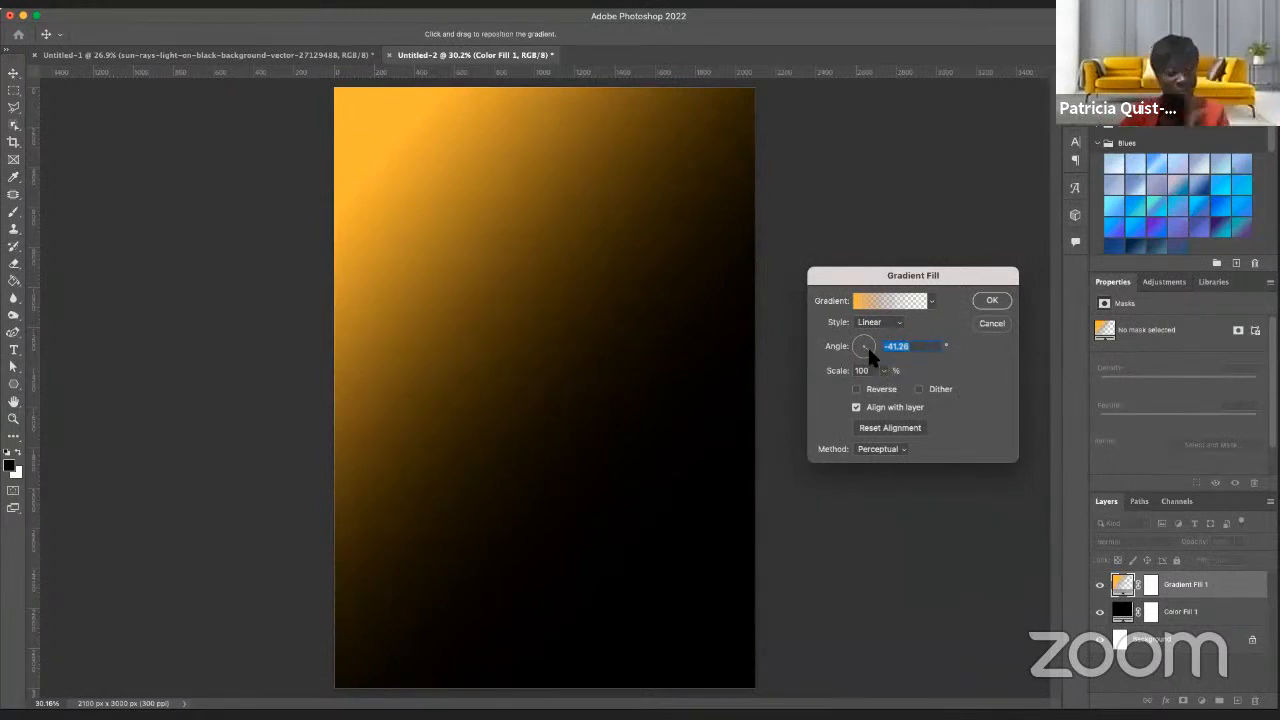
left_click(990, 301)
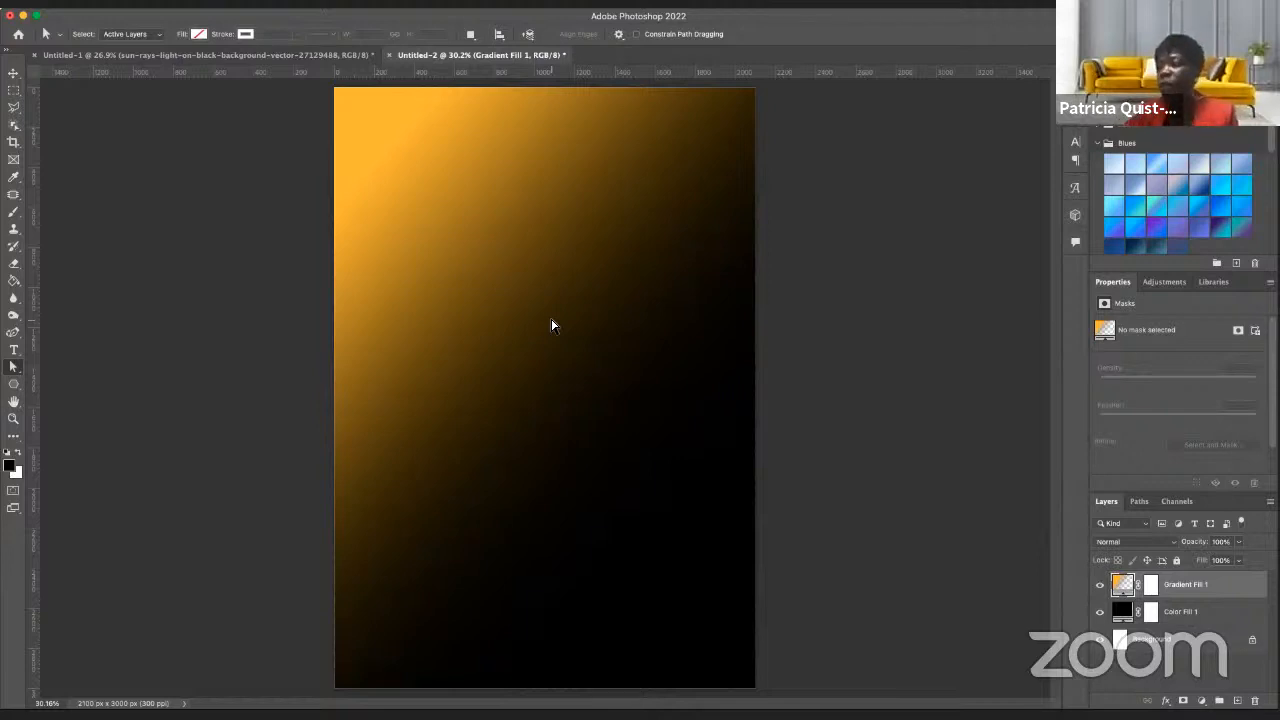
- Add the white text "MERRY" in the Master Of Break font on the upper half of the canvas
left_click(14, 350)
left_click(20, 455)
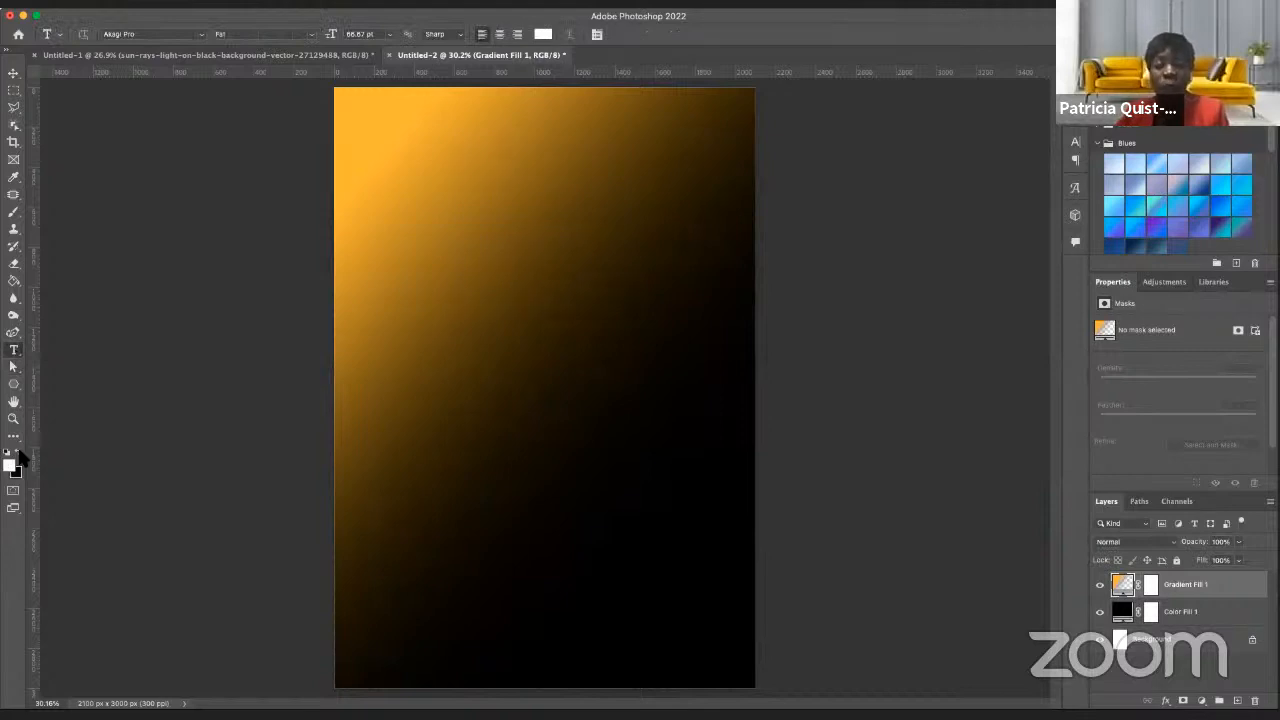
left_click(201, 35)
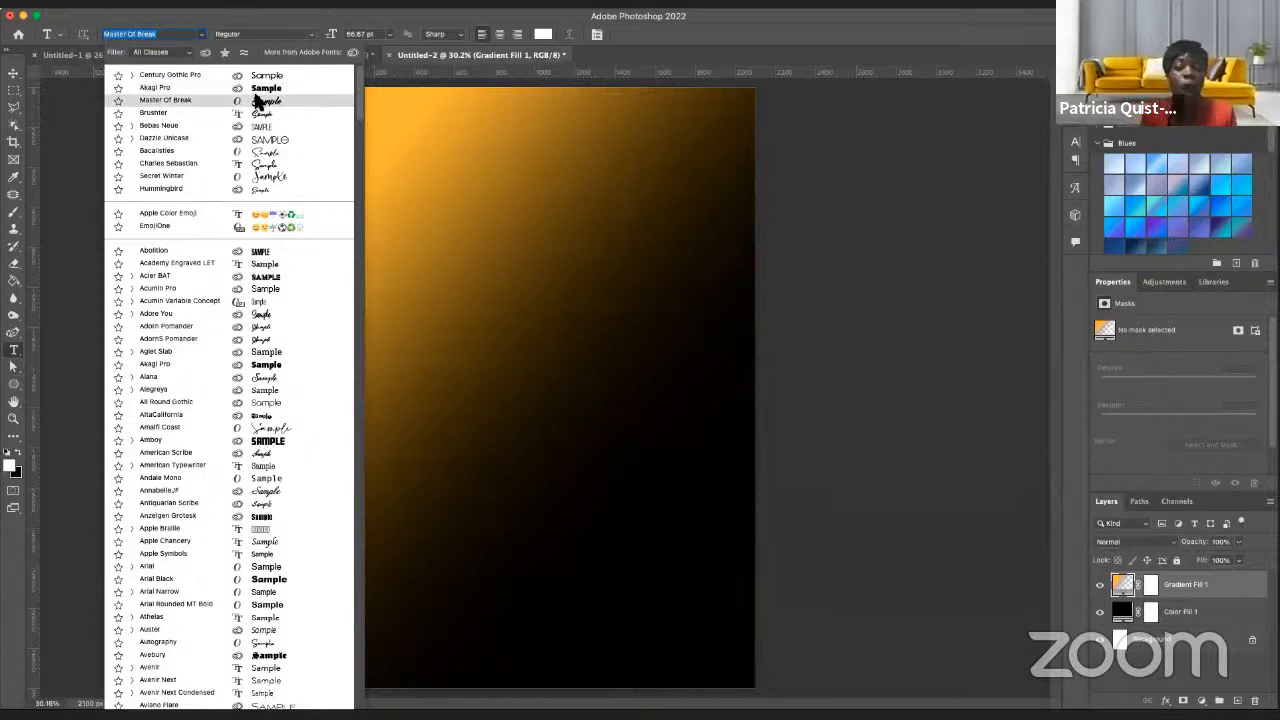
left_click(257, 101)
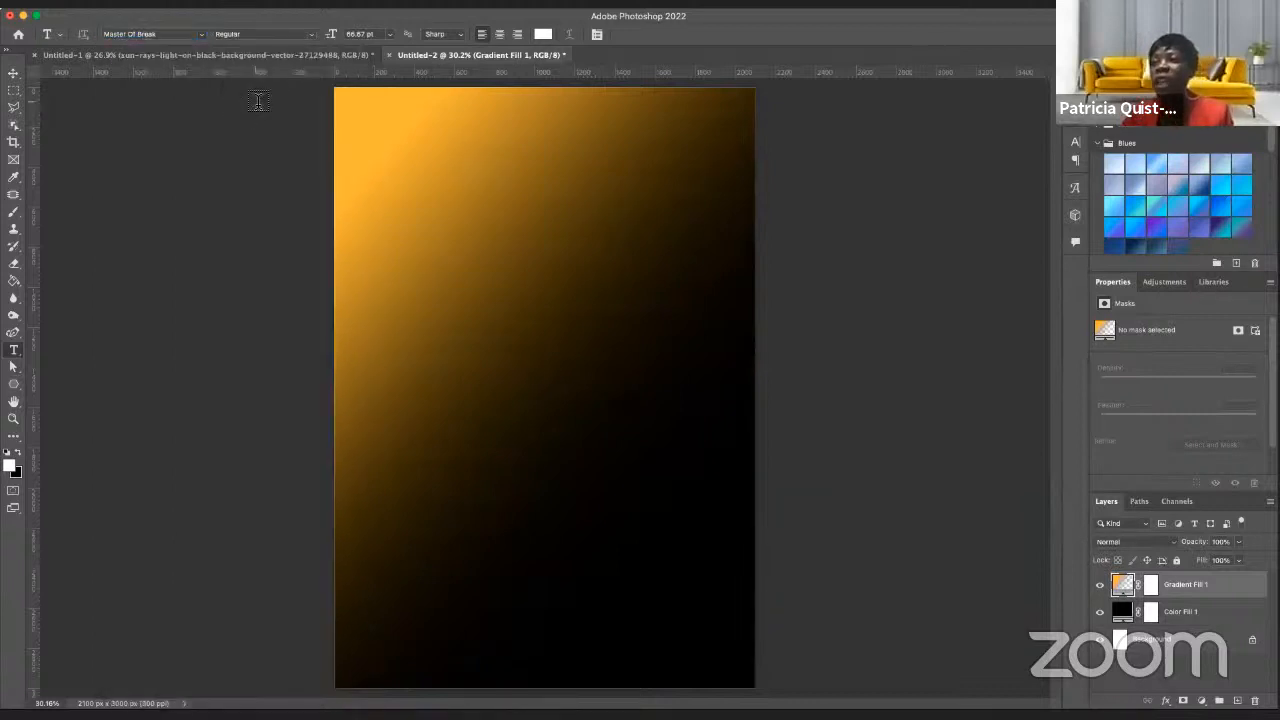
left_click(457, 283)
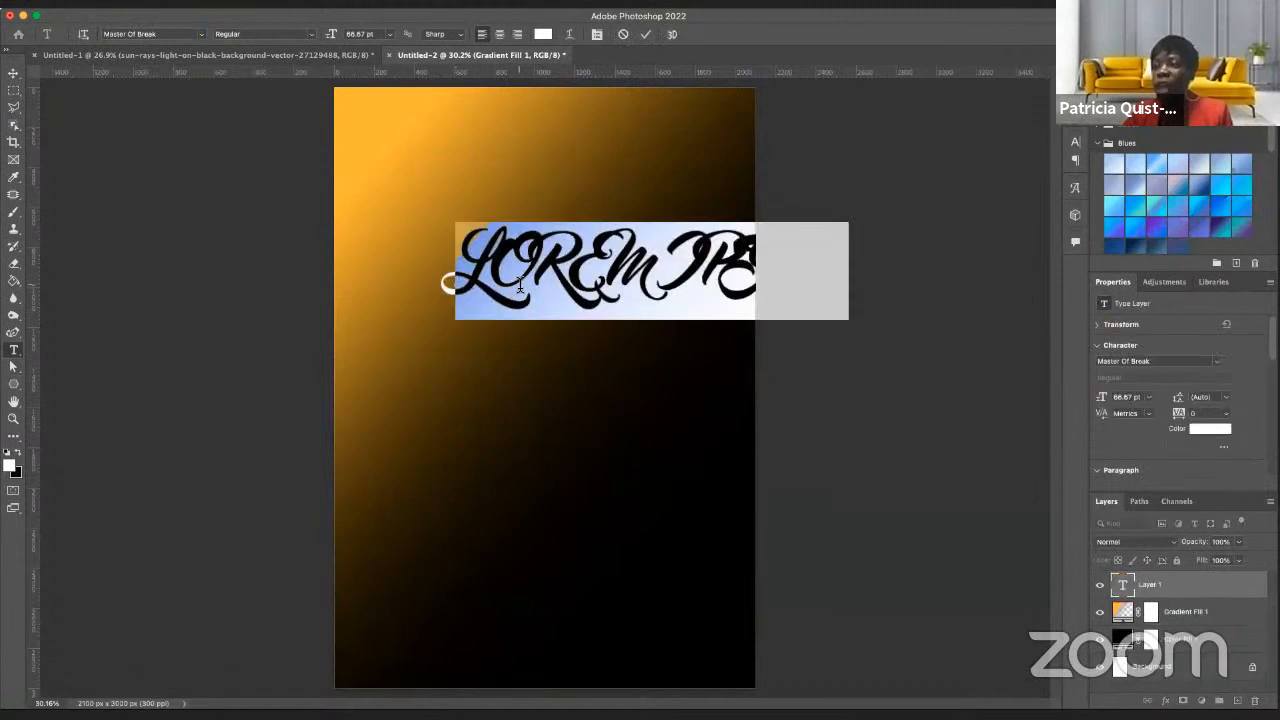
type("ME")
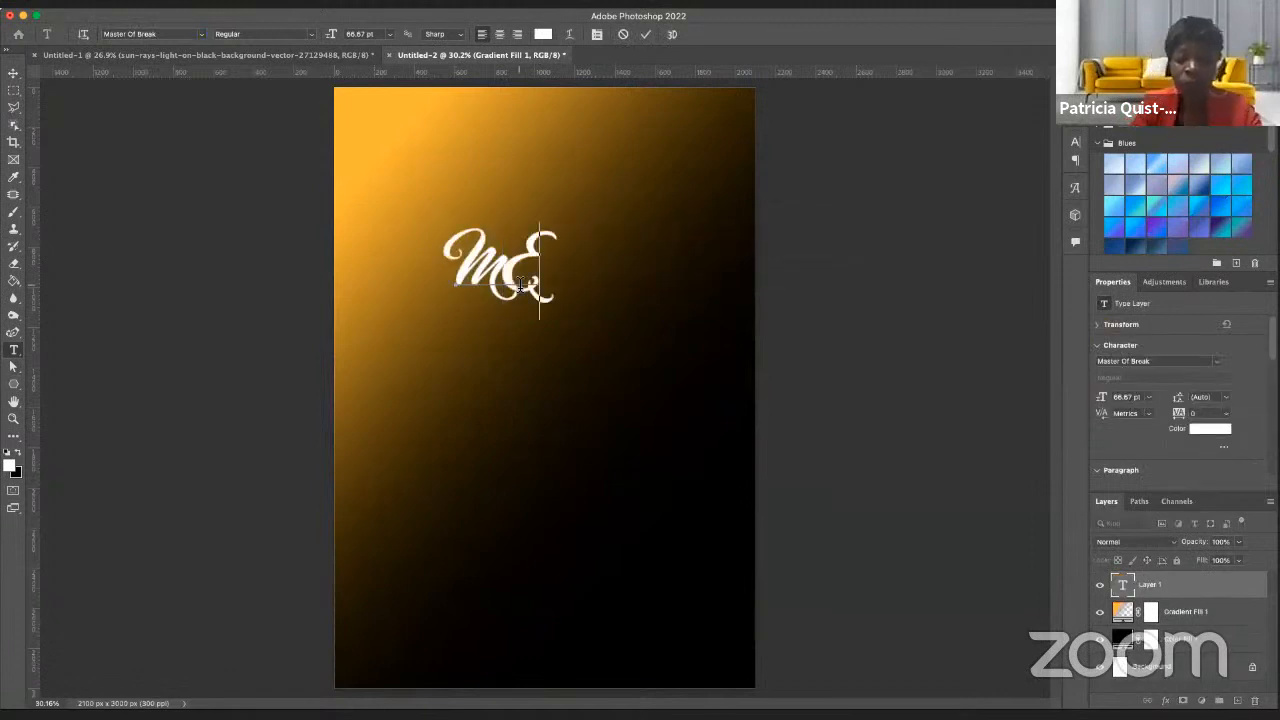
type("RRY")
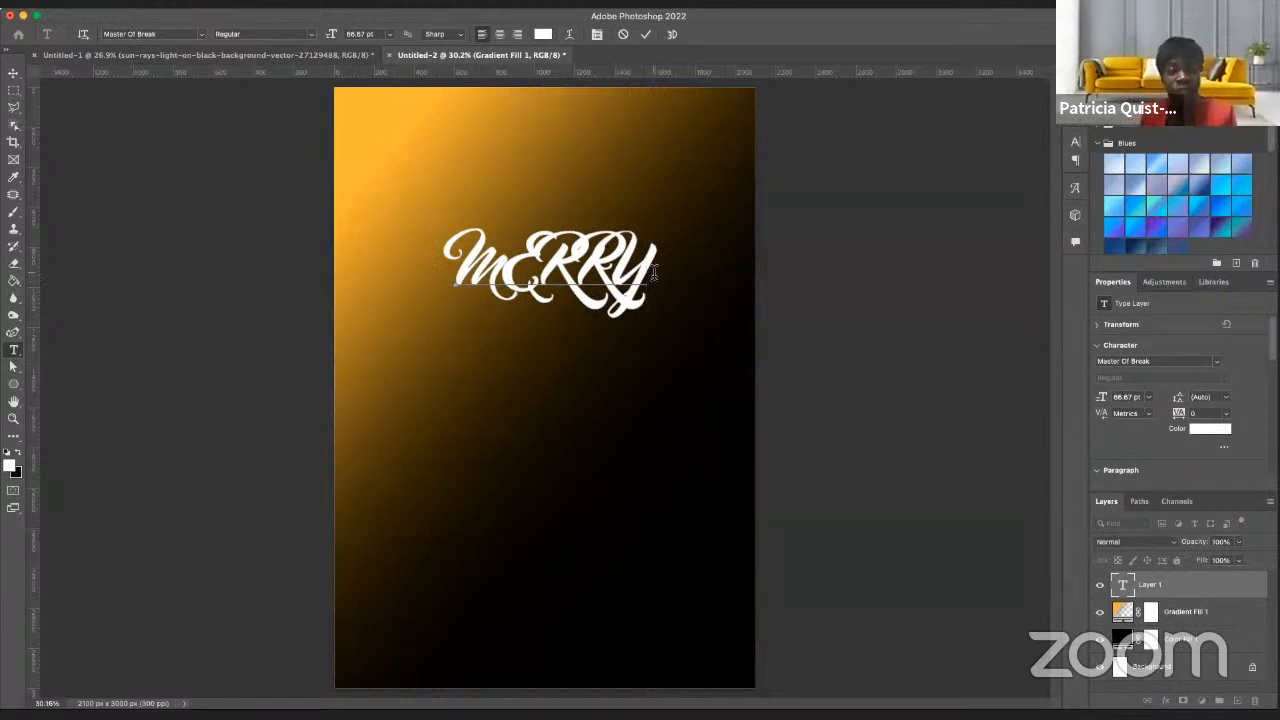
- Turn off All Caps for every letter after the initial M so the word reads "Merry"
left_click_drag(662, 269, 500, 266)
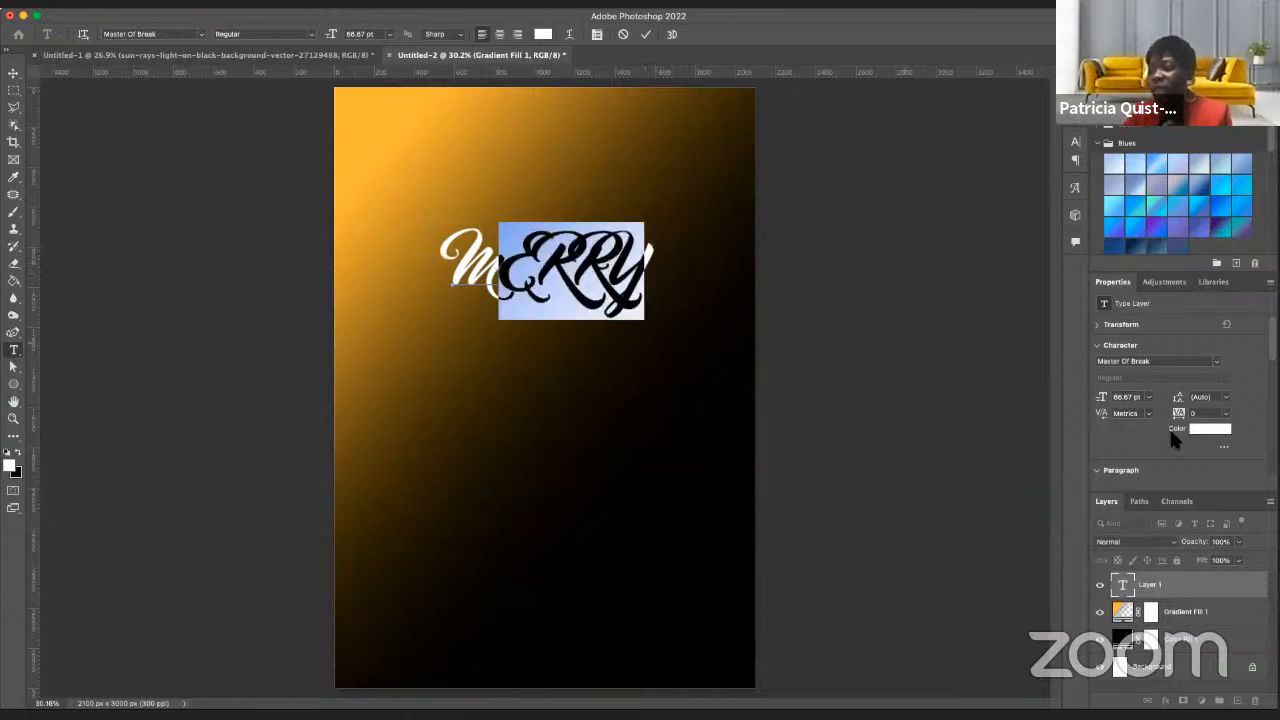
scroll(1156, 362, "down", 5)
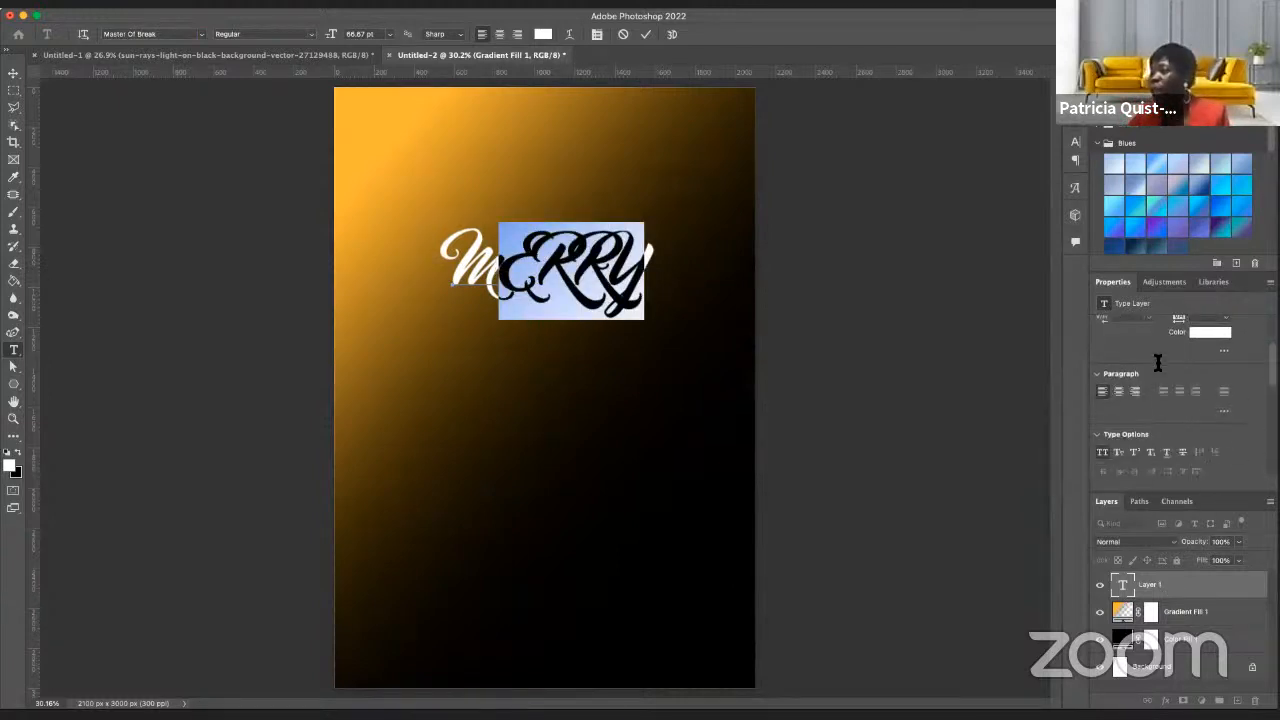
scroll(1135, 428, "down", 2)
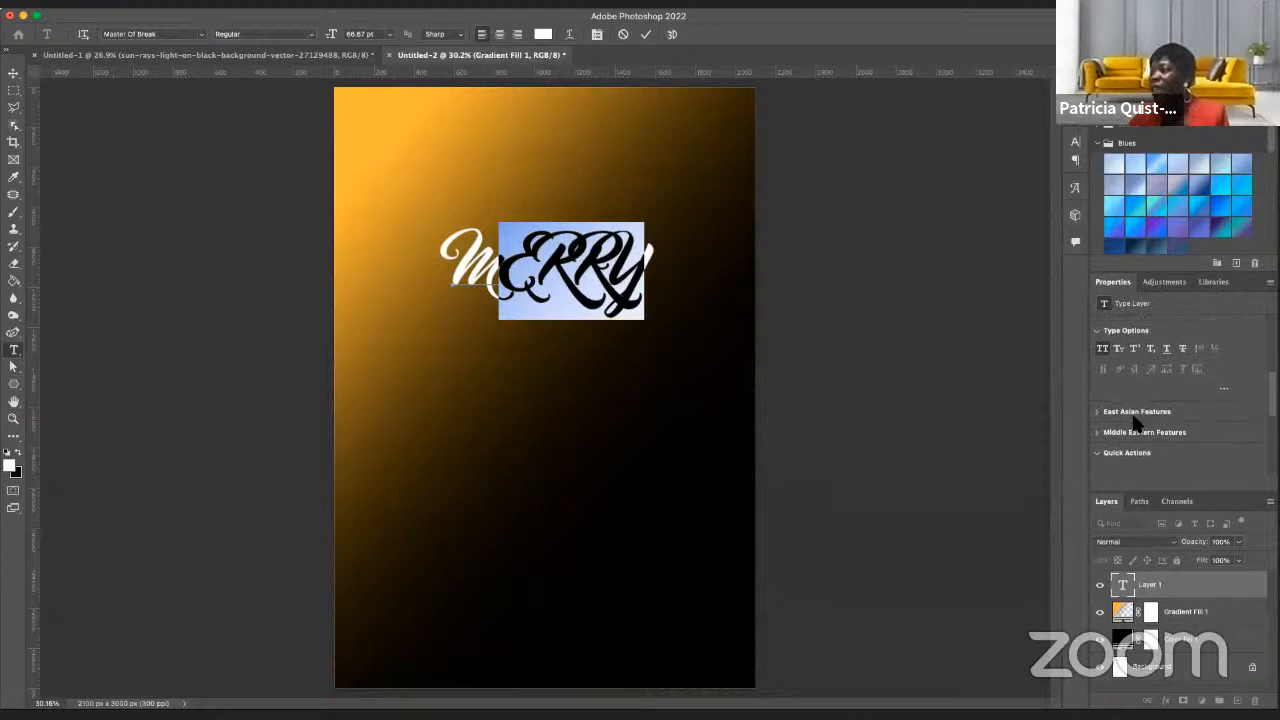
left_click(1103, 349)
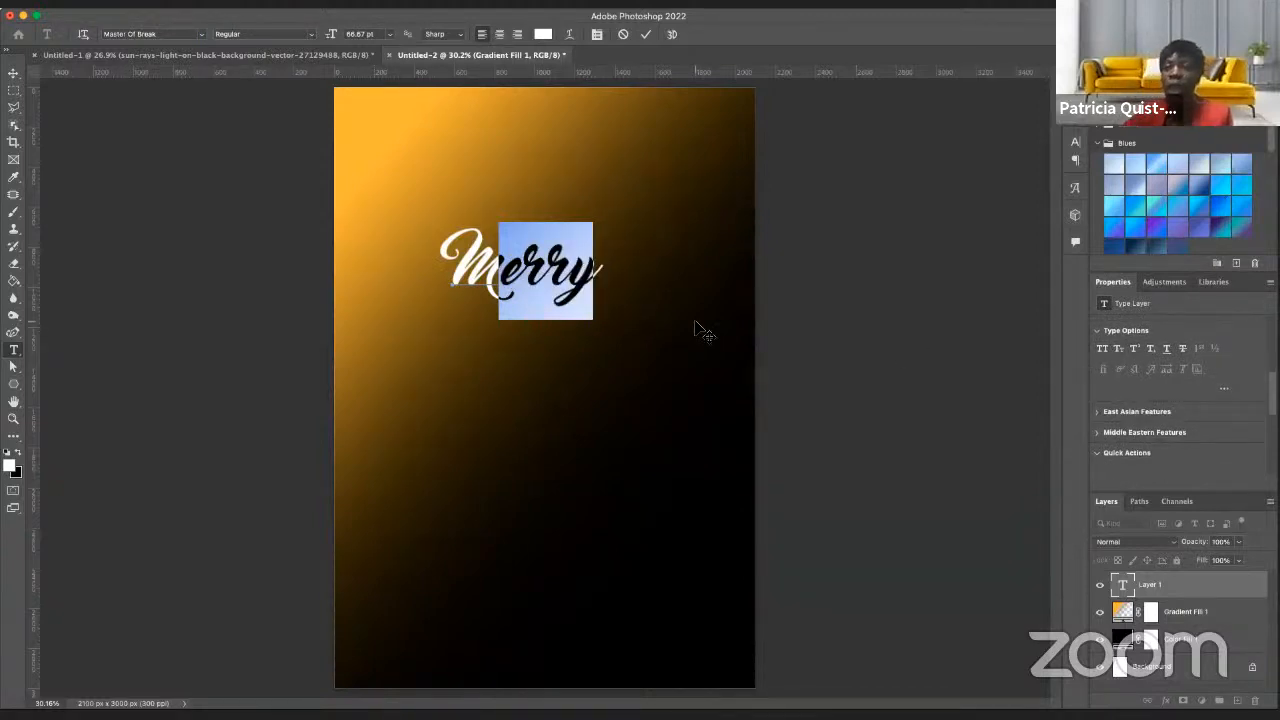
- Enlarge the "Merry" text to roughly one and a half times its size and center it horizontally in the canvas's upper half
left_click(13, 73)
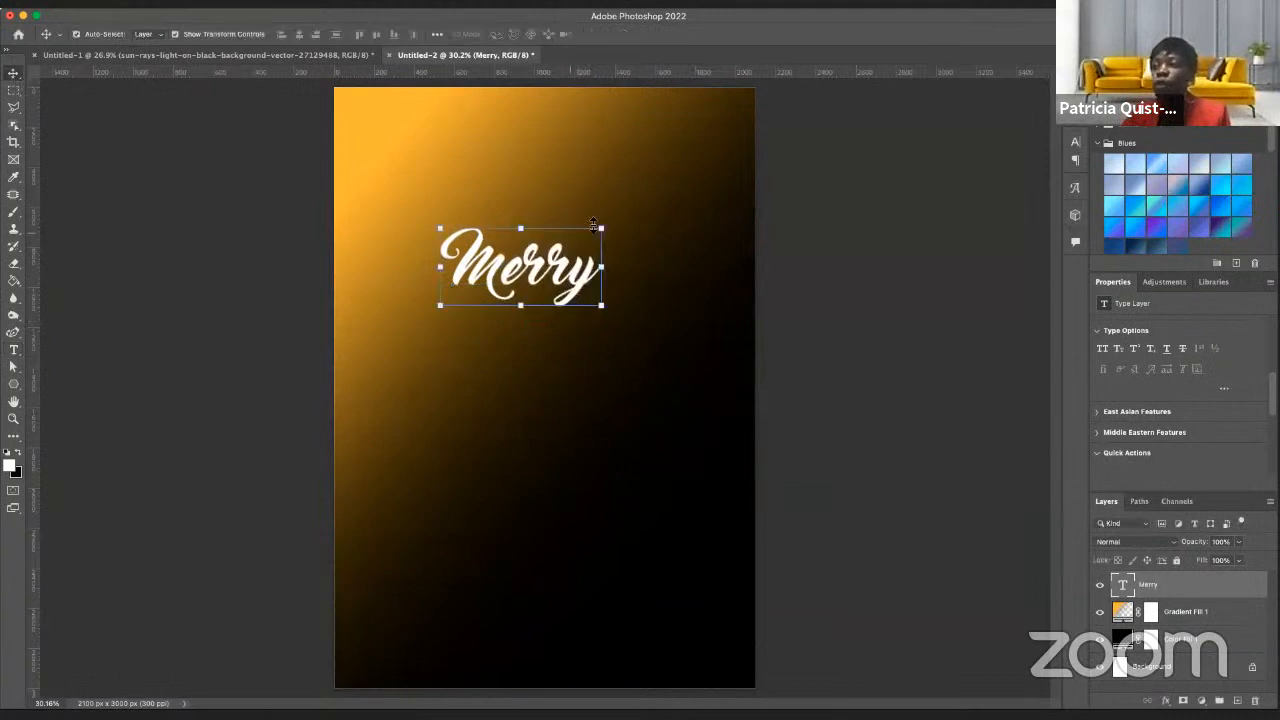
left_click_drag(598, 228, 682, 216)
left_click_drag(593, 265, 570, 297)
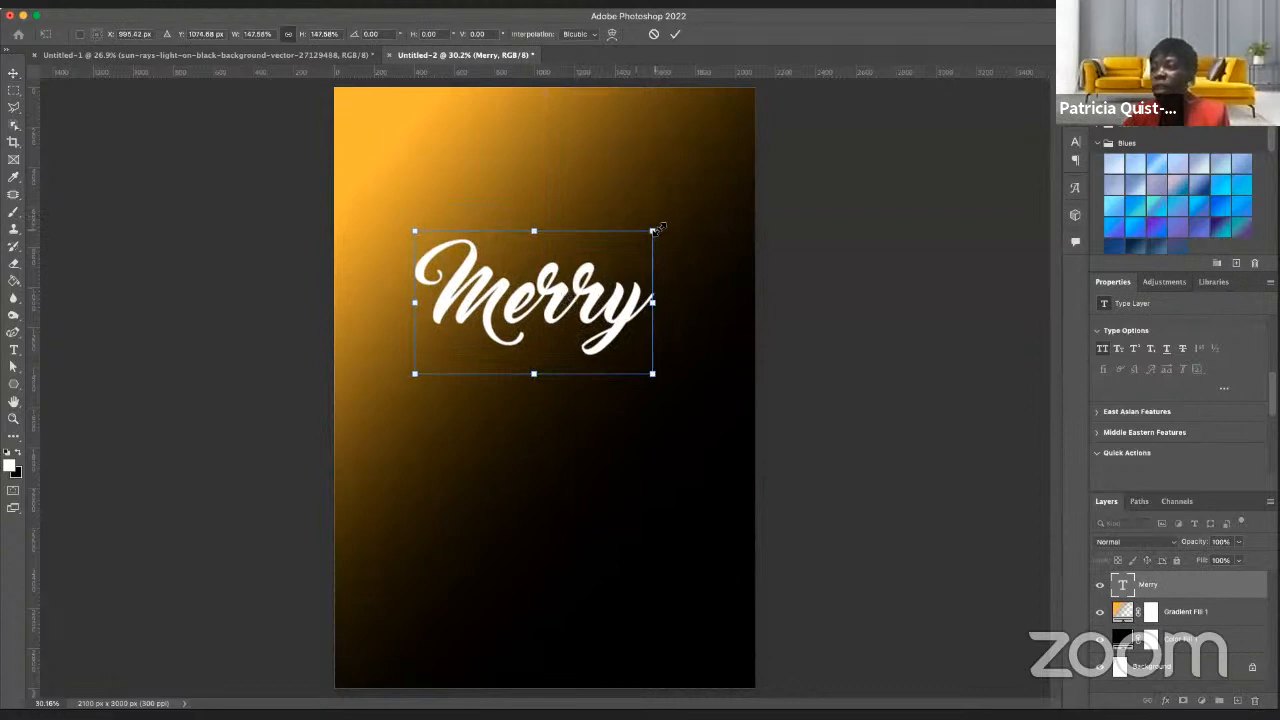
left_click_drag(655, 229, 669, 220)
left_click_drag(582, 297, 578, 296)
key("Return")
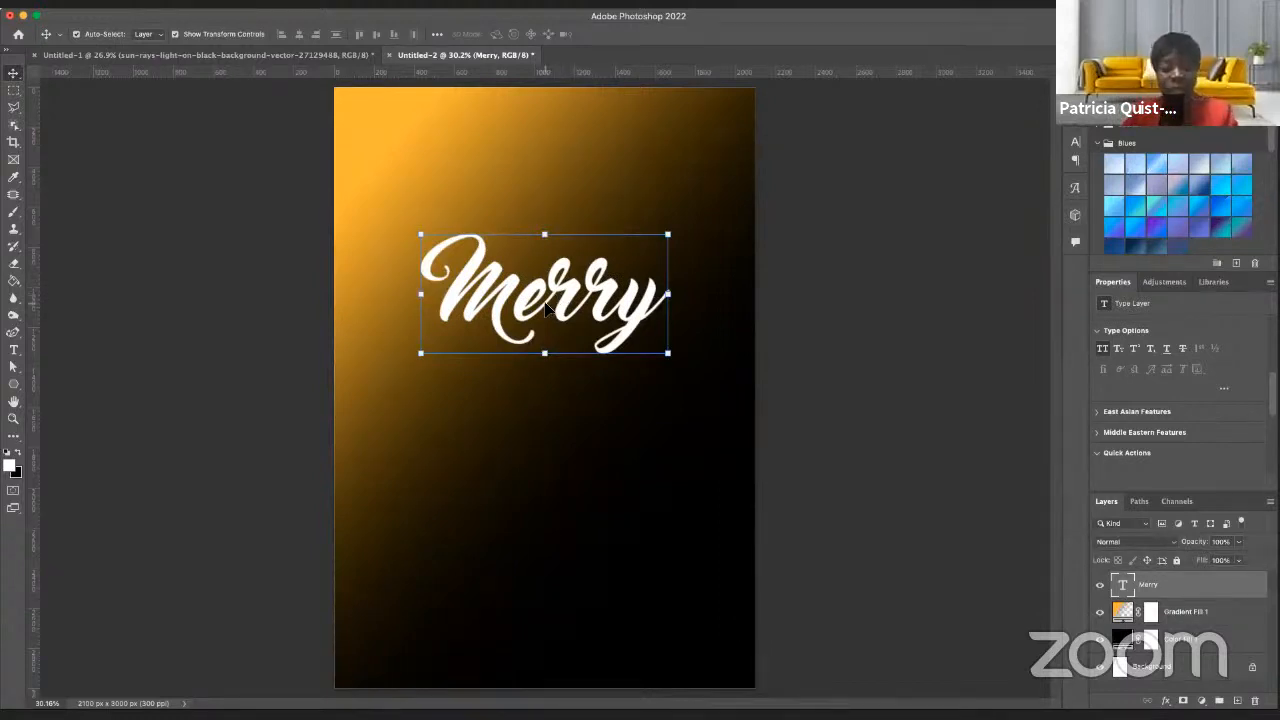
- Duplicate the "Merry" text layer and place the copy below the original, in the canvas's lower half
key("super+j")
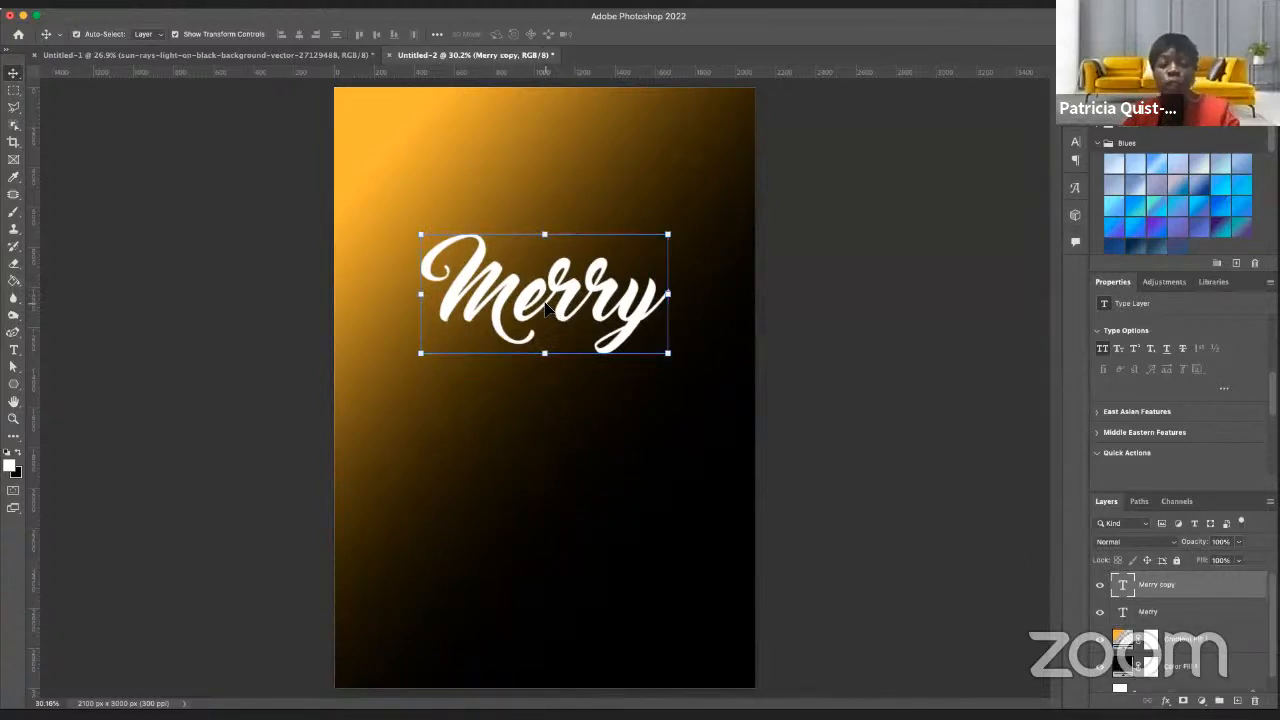
left_click_drag(548, 307, 567, 452)
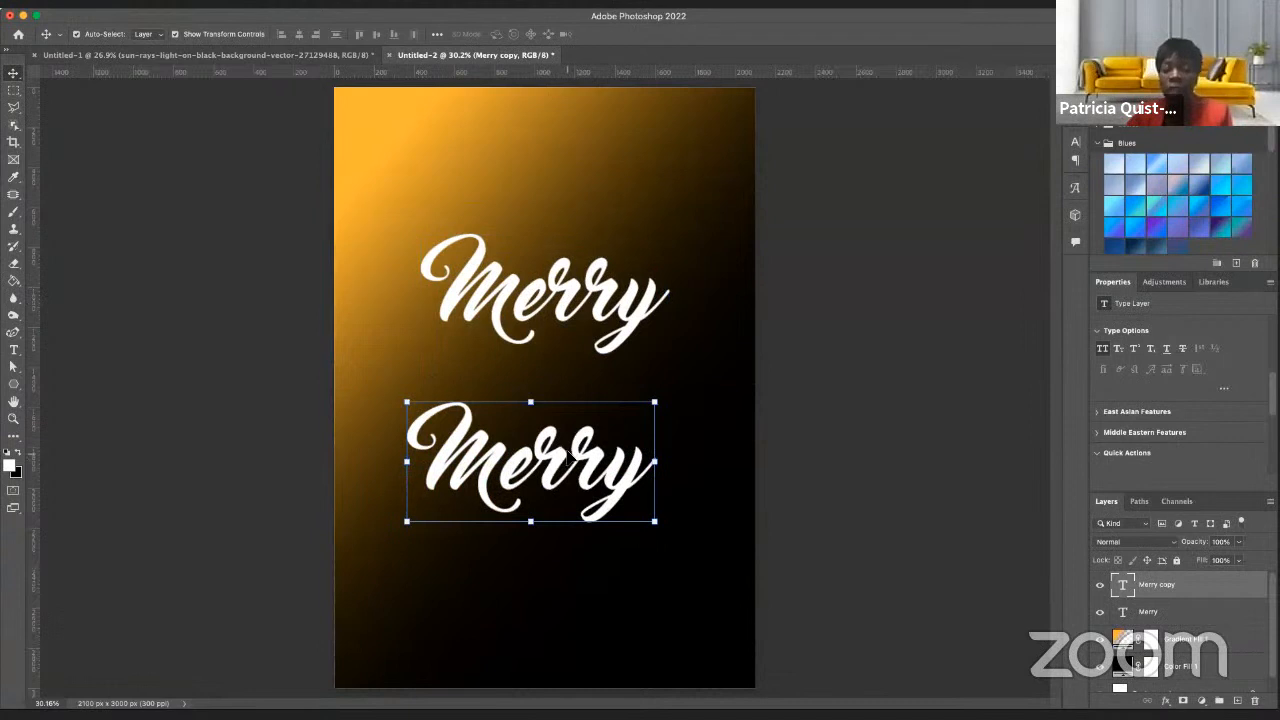
- Change the duplicated lower "Merry" text to read "Mas"
double_click(567, 452)
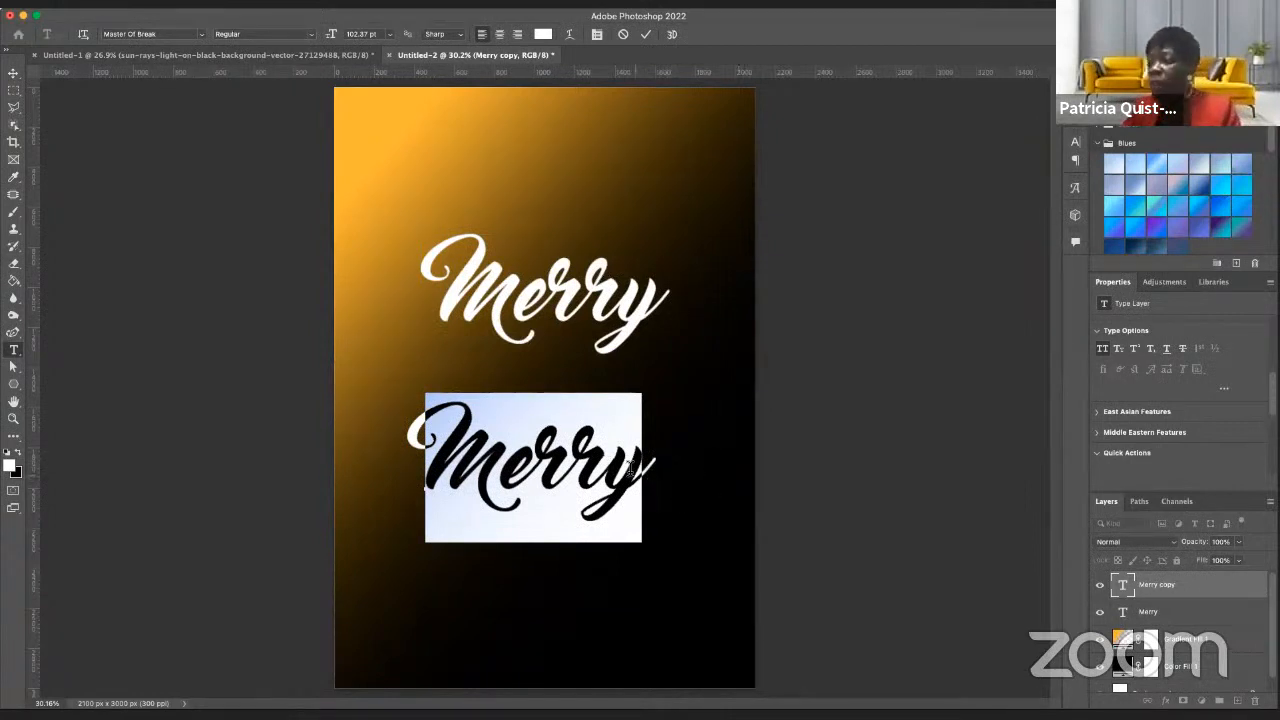
left_click(643, 464)
key("BackSpace")
key("BackSpace")
key("BackSpace")
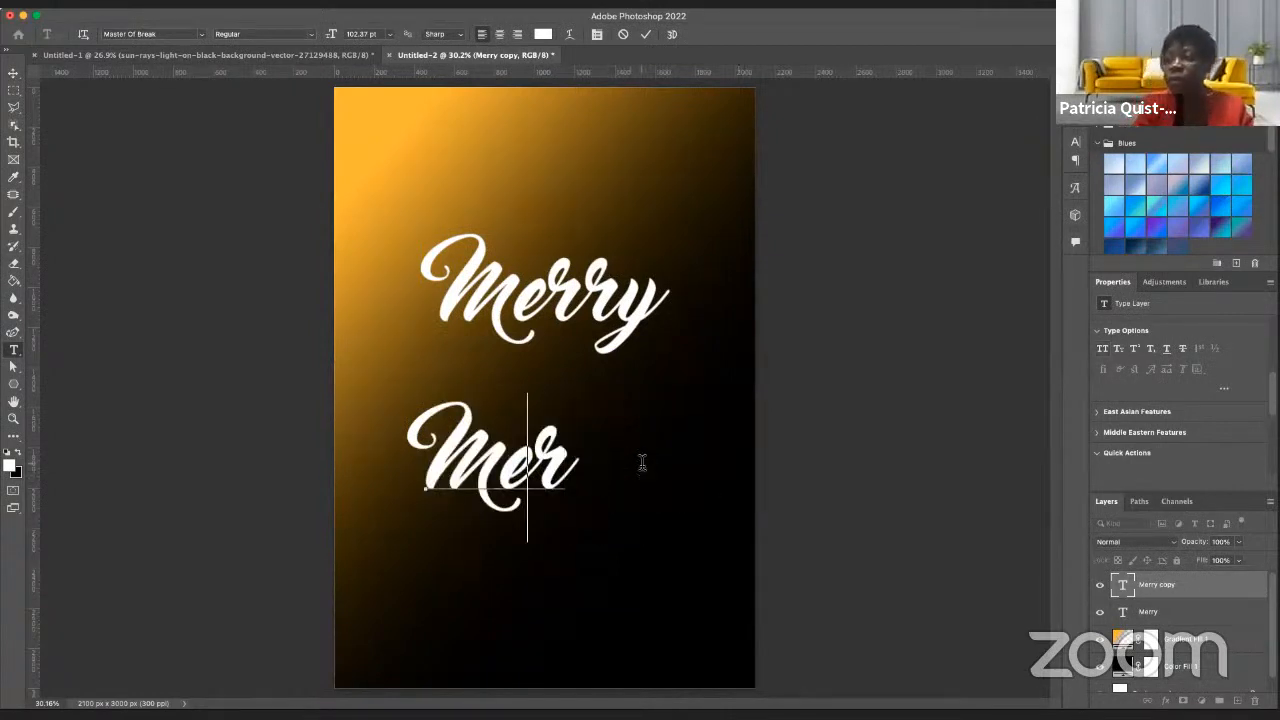
key("BackSpace")
type("as")
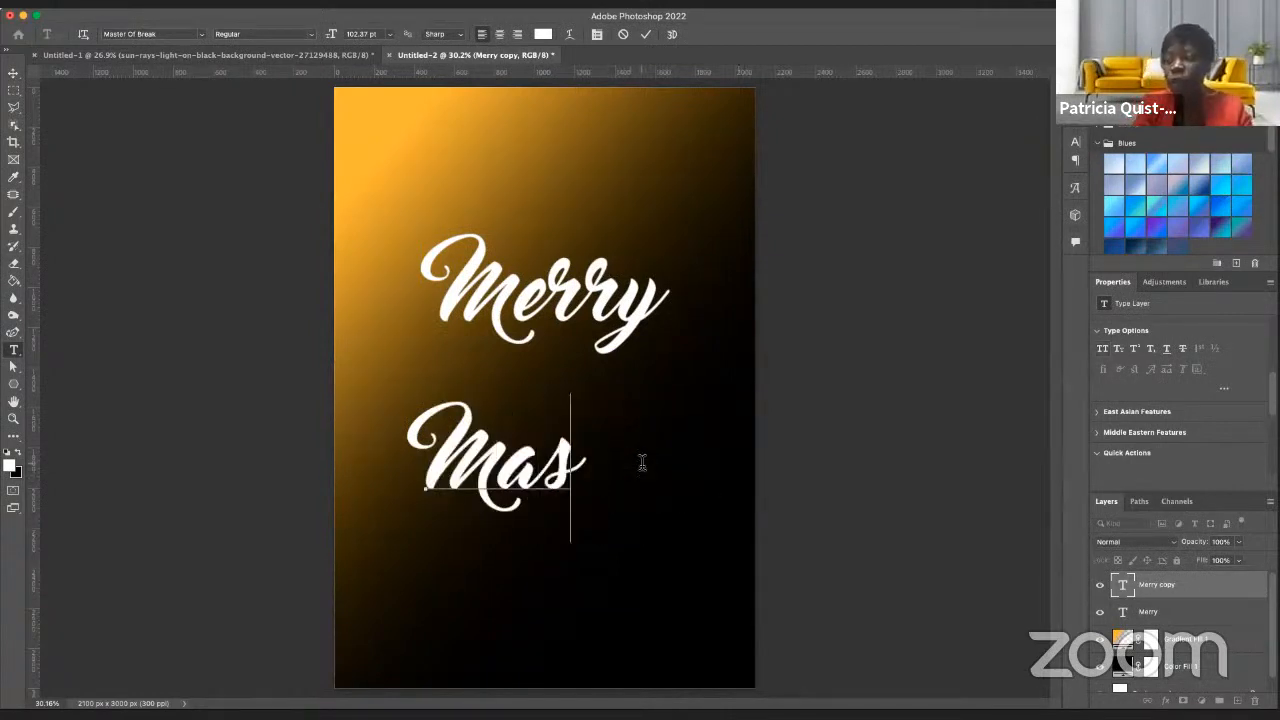
- Move the "Mas" text slightly so it sits roughly centered below "Merry"
left_click(14, 74)
left_click_drag(527, 469, 560, 481)
left_click_drag(558, 473, 557, 477)
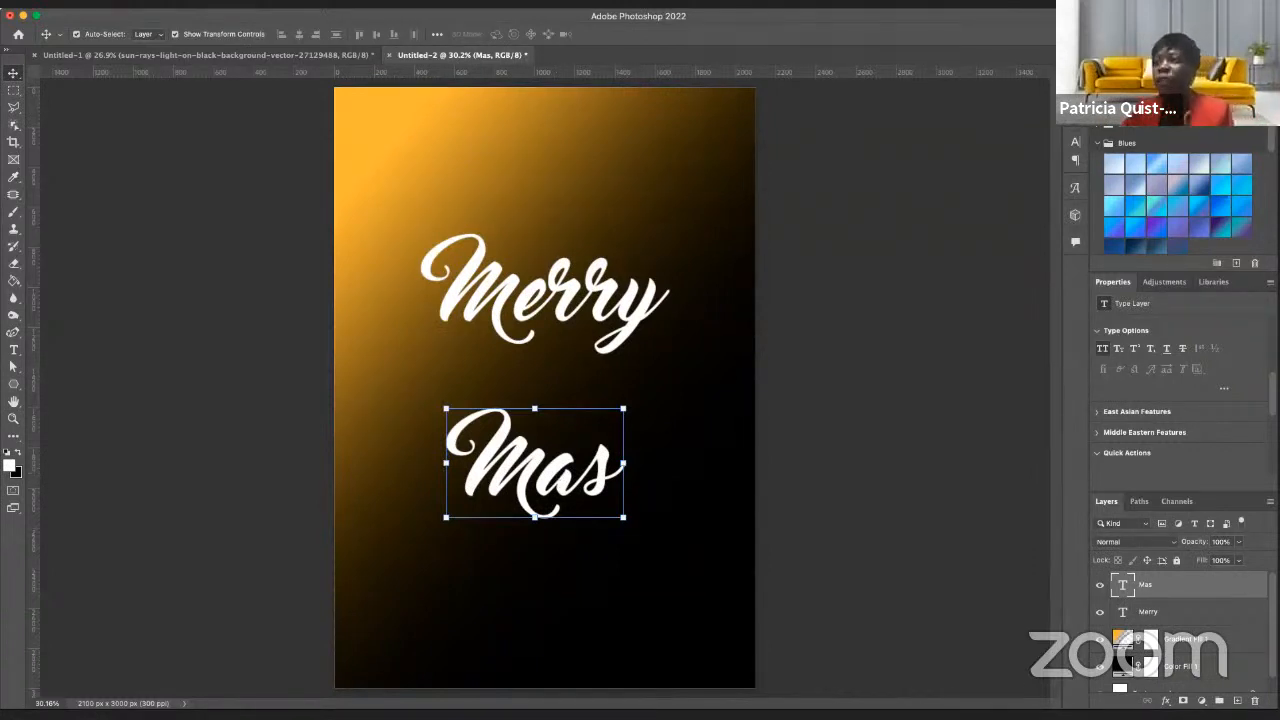
- Consult the finished flyer in Untitled-1 and add the white text "CHRIST" in Akagi Pro Fat above "Merry" in Untitled-2
left_click(307, 54)
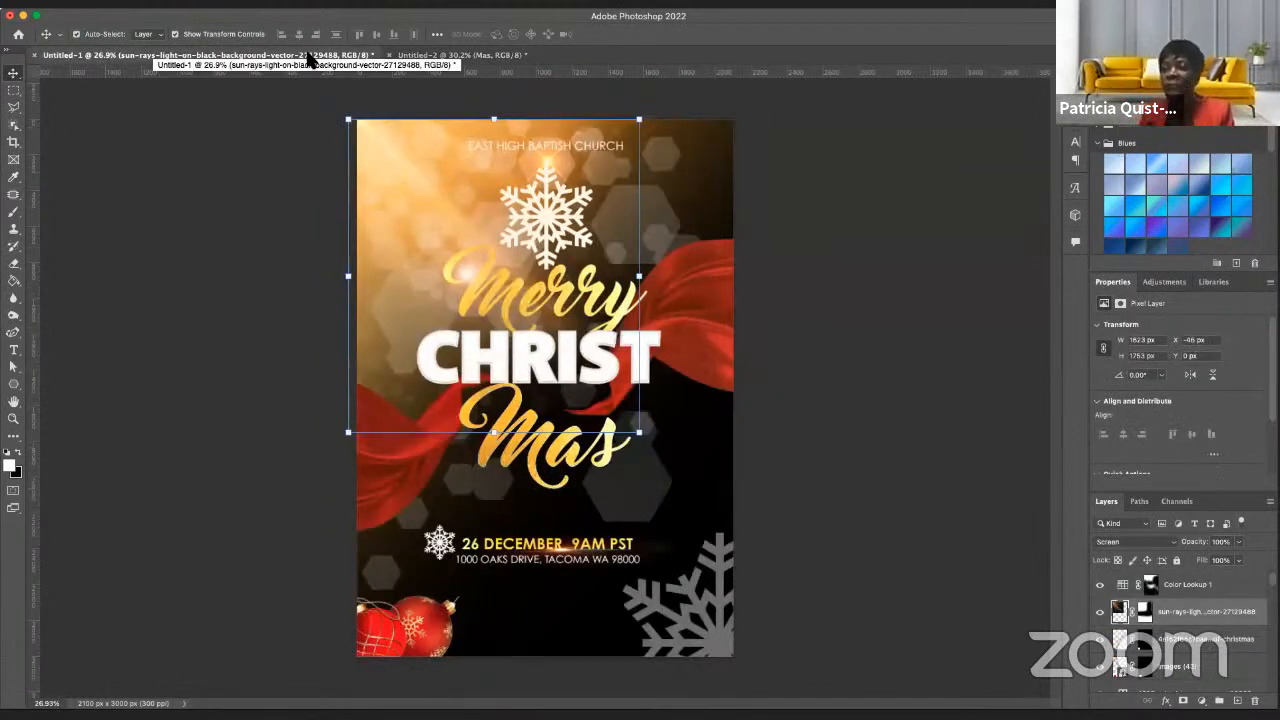
left_click(873, 292)
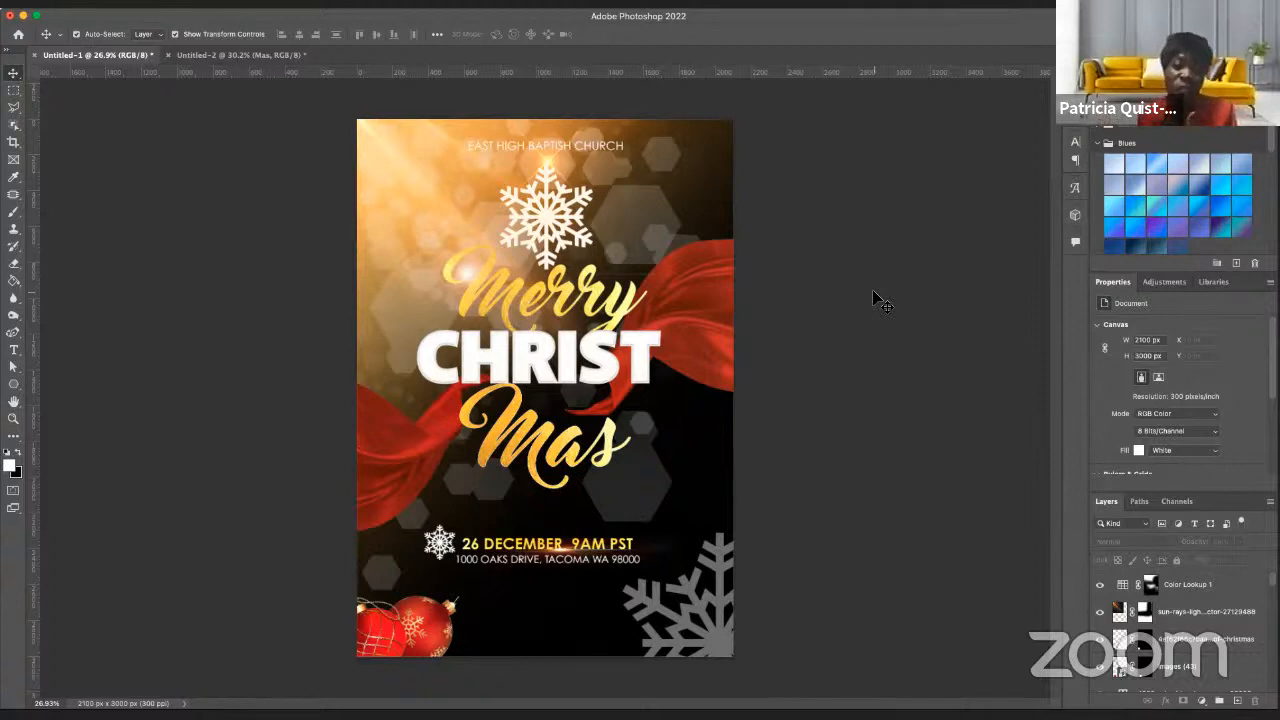
left_click(235, 57)
left_click(667, 505)
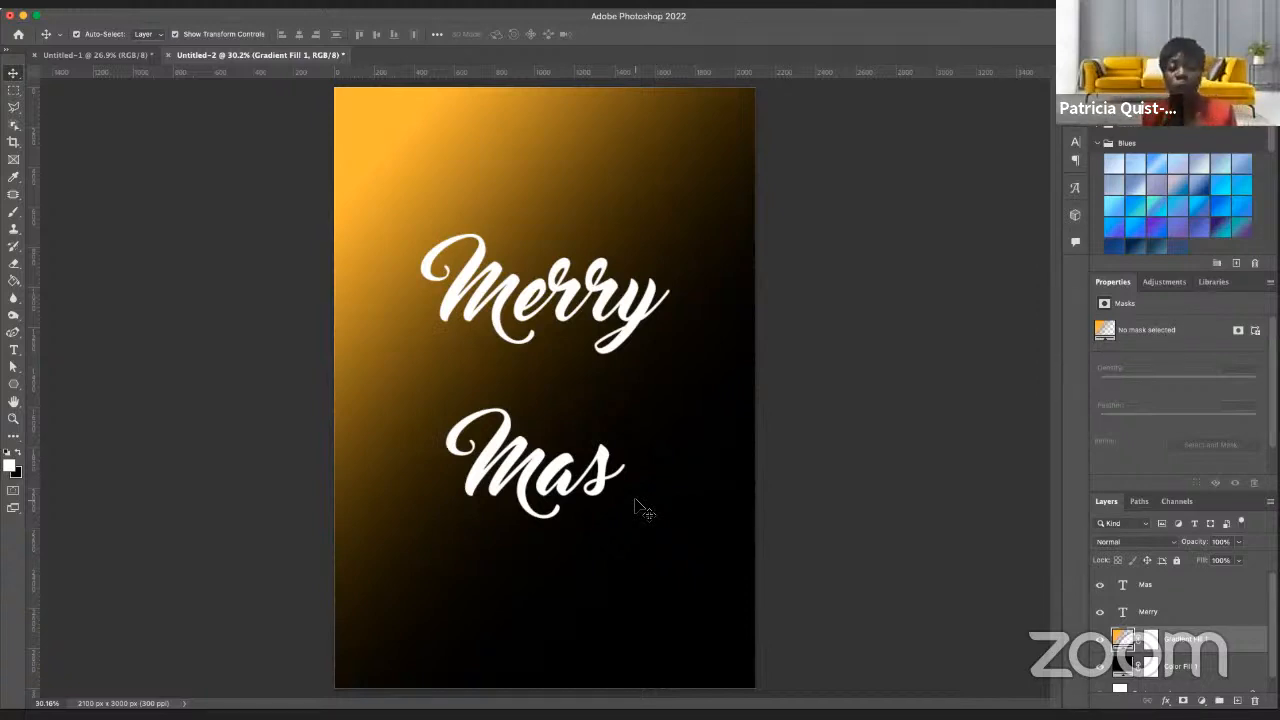
left_click(13, 350)
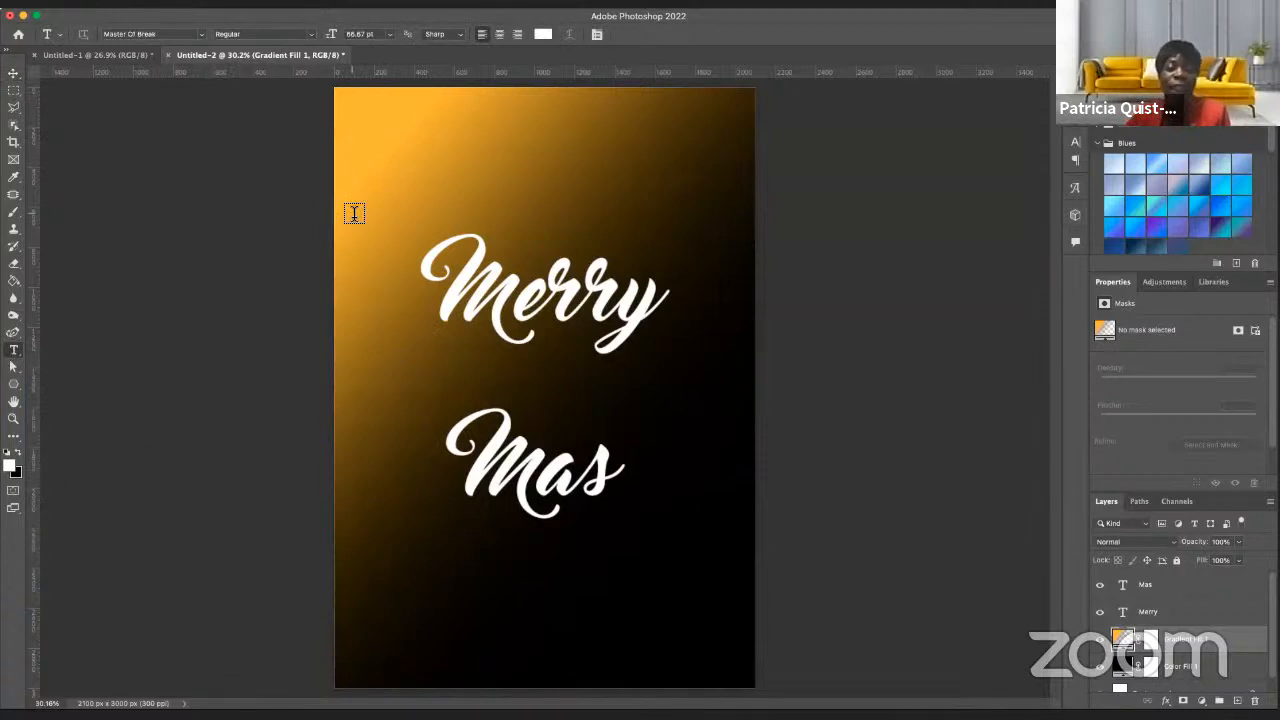
left_click(203, 35)
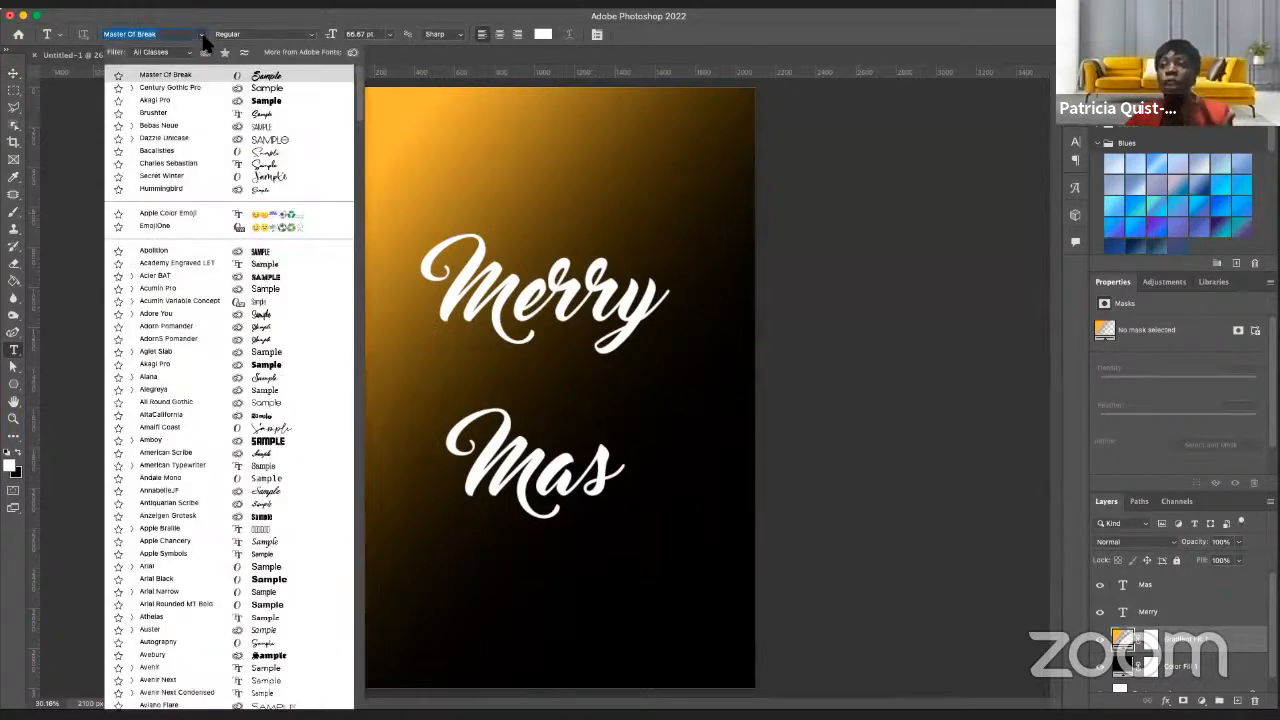
left_click(272, 103)
left_click(422, 153)
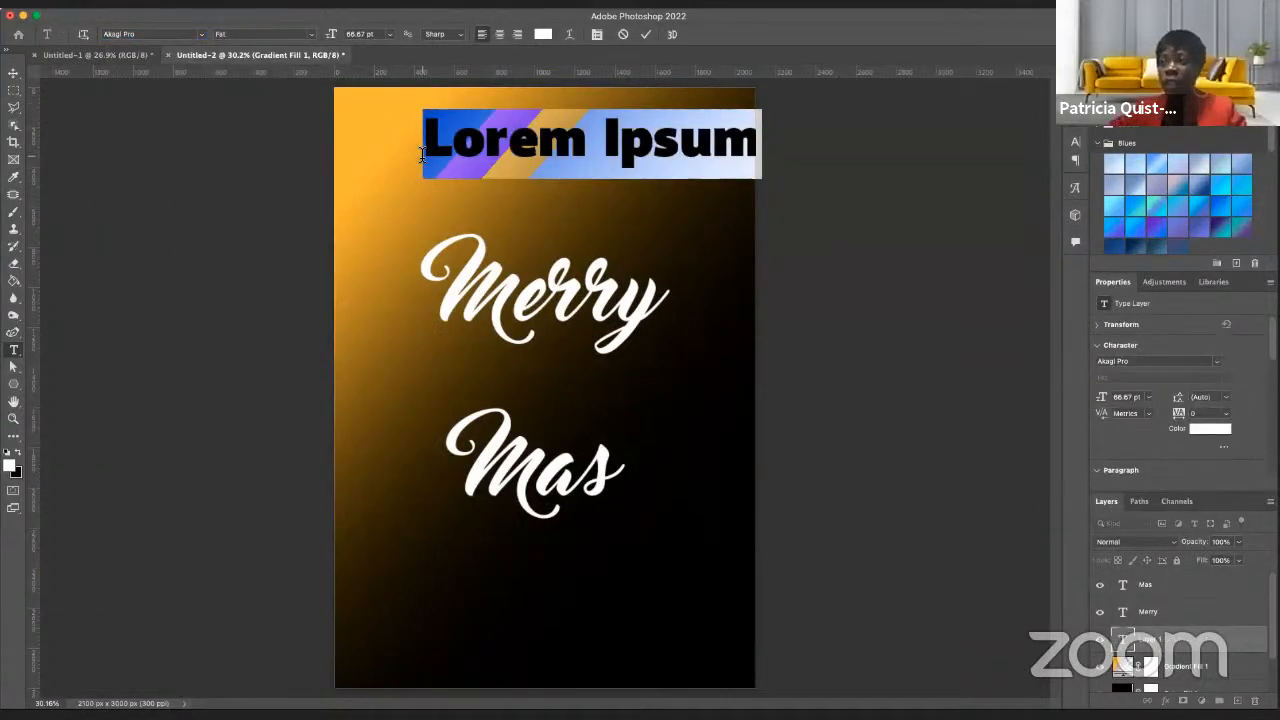
type("CHRIST")
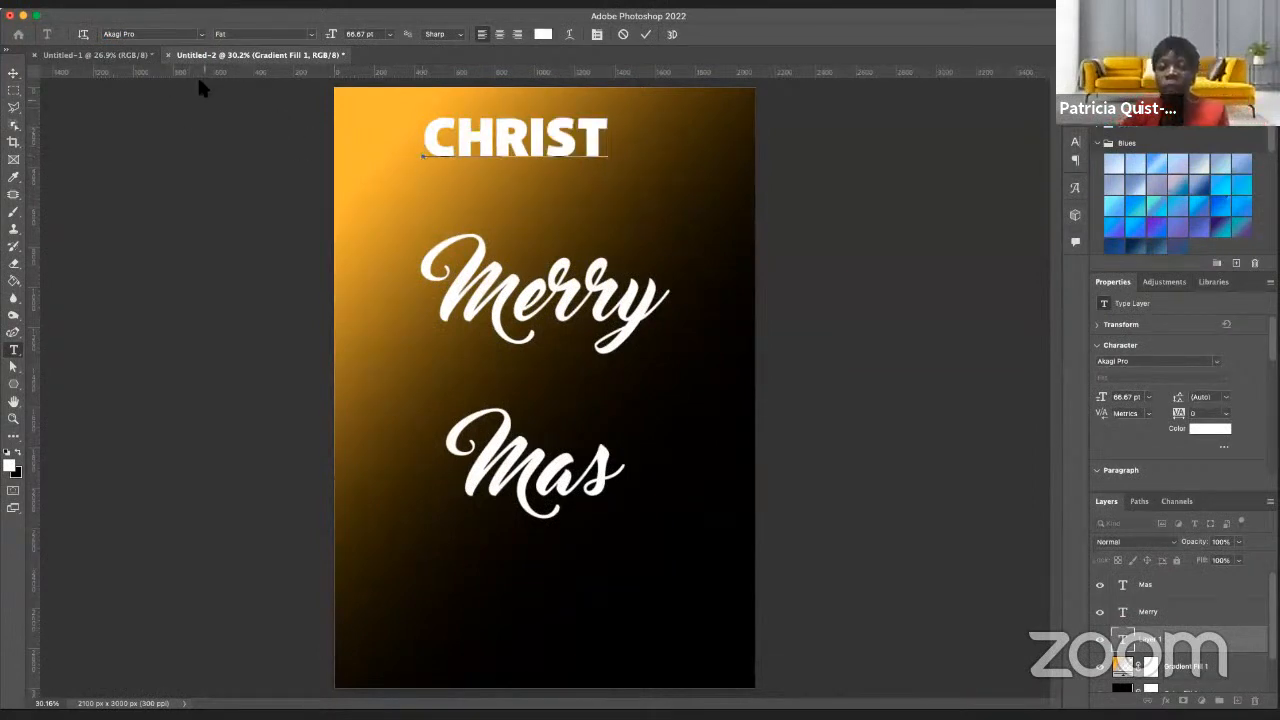
- Place "CHRIST" between "Merry" and "Mas", enlarge it to about 139%, and center it on the other words
left_click(13, 73)
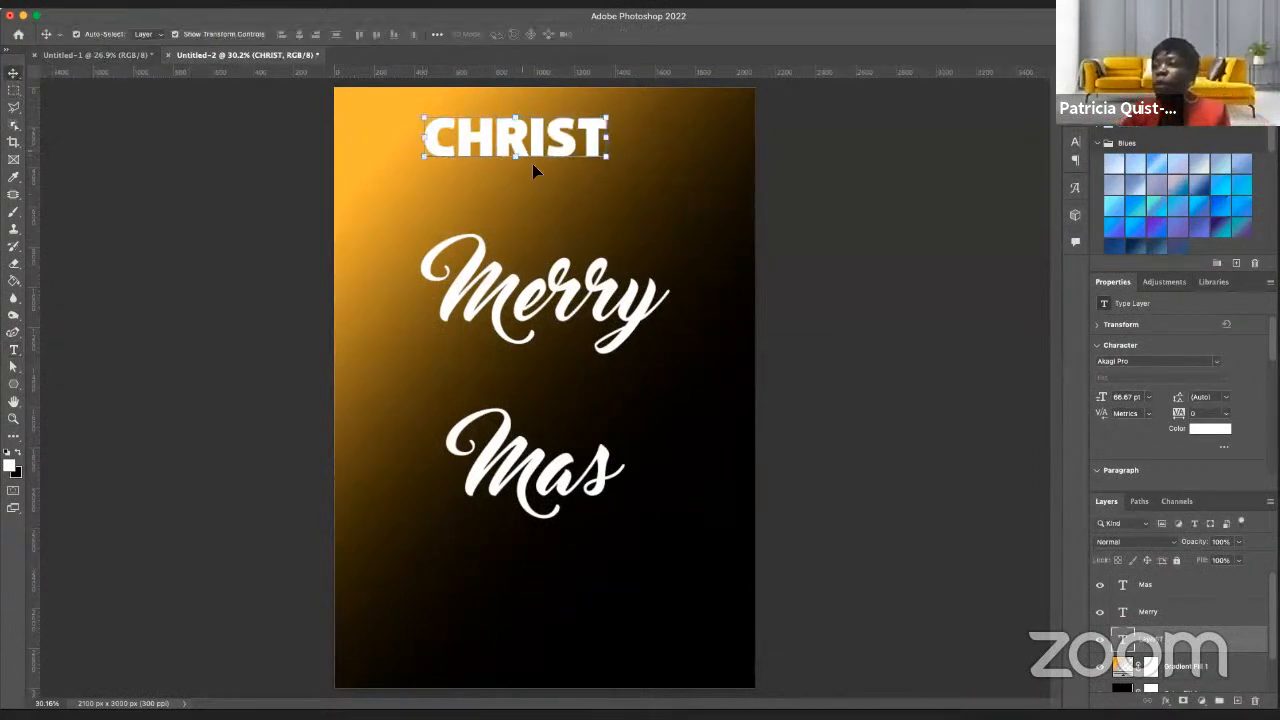
left_click_drag(530, 145, 533, 381)
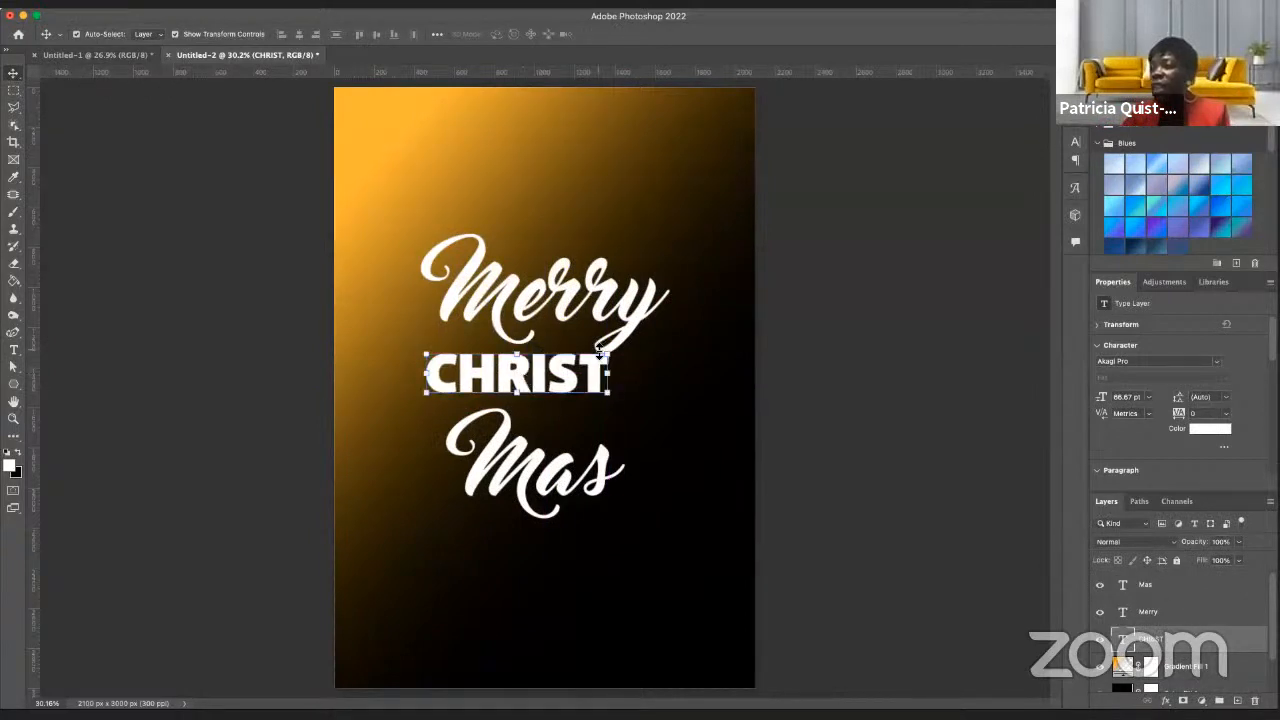
left_click_drag(600, 352, 680, 332)
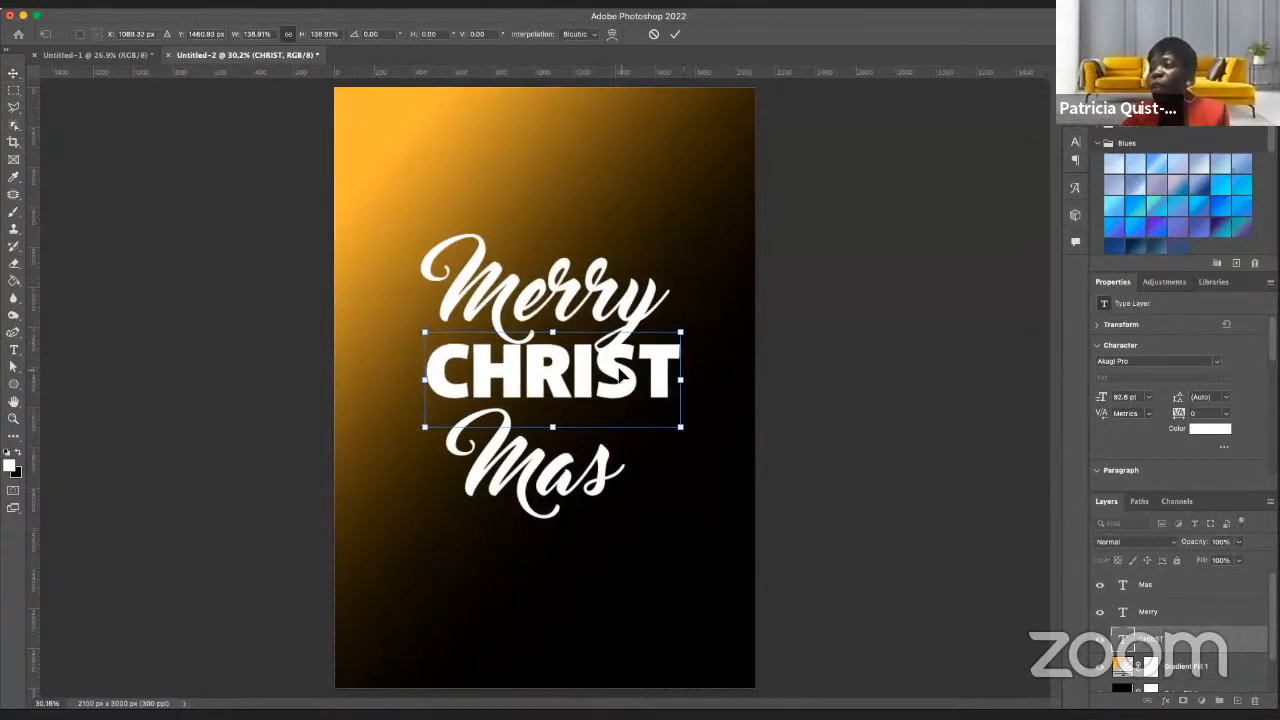
left_click_drag(620, 375, 604, 378)
key("Return")
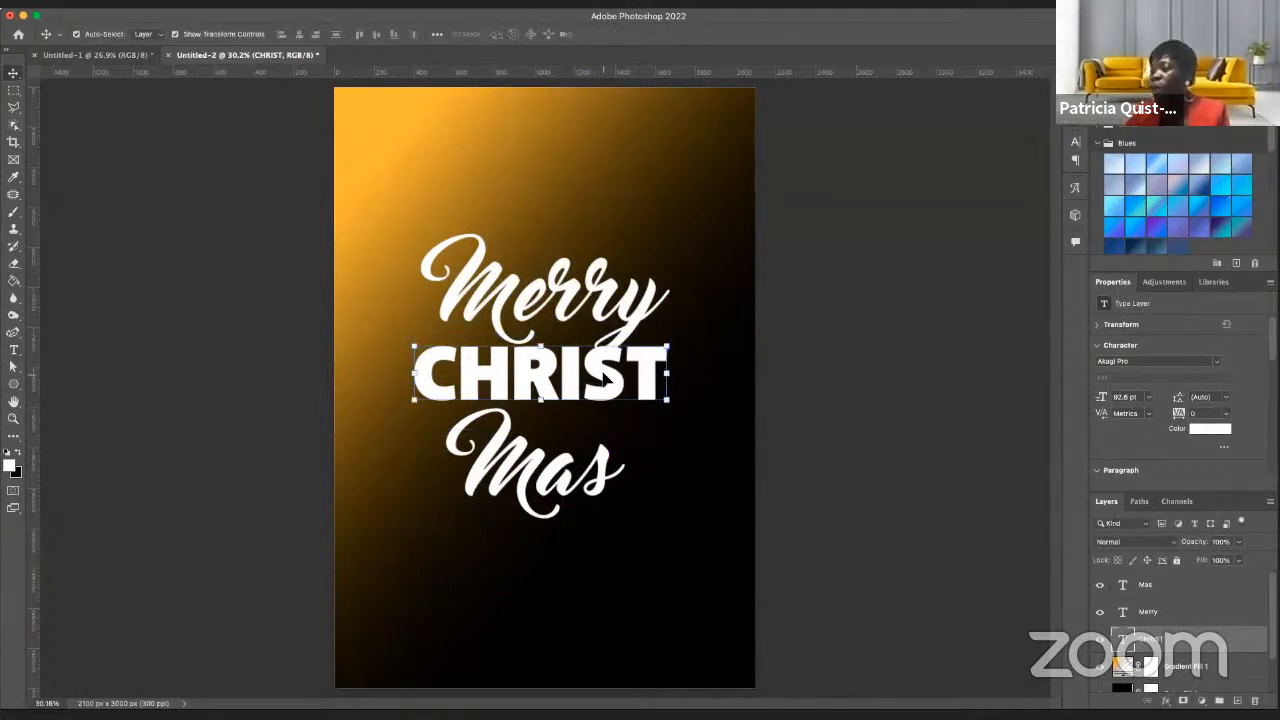
- Move "Mas" up and "Merry" slightly down so both script words tuck tightly against "CHRIST"
left_click(560, 480)
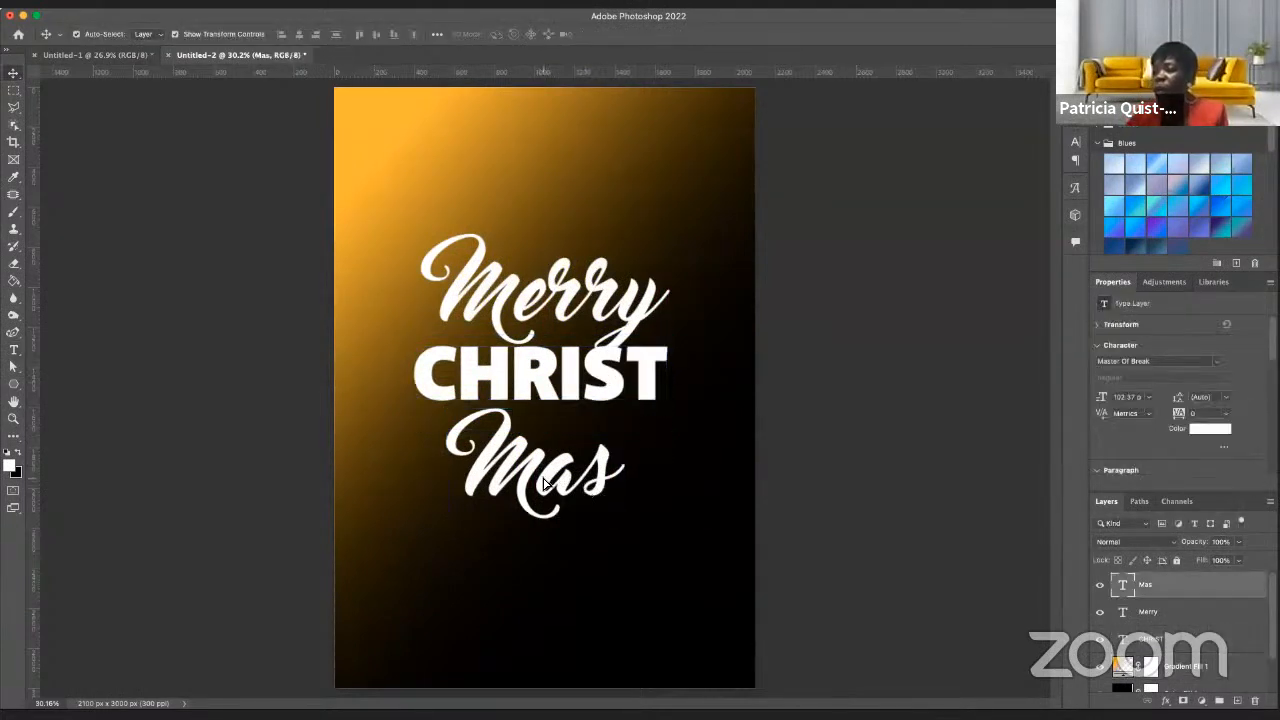
left_click_drag(545, 483, 545, 463)
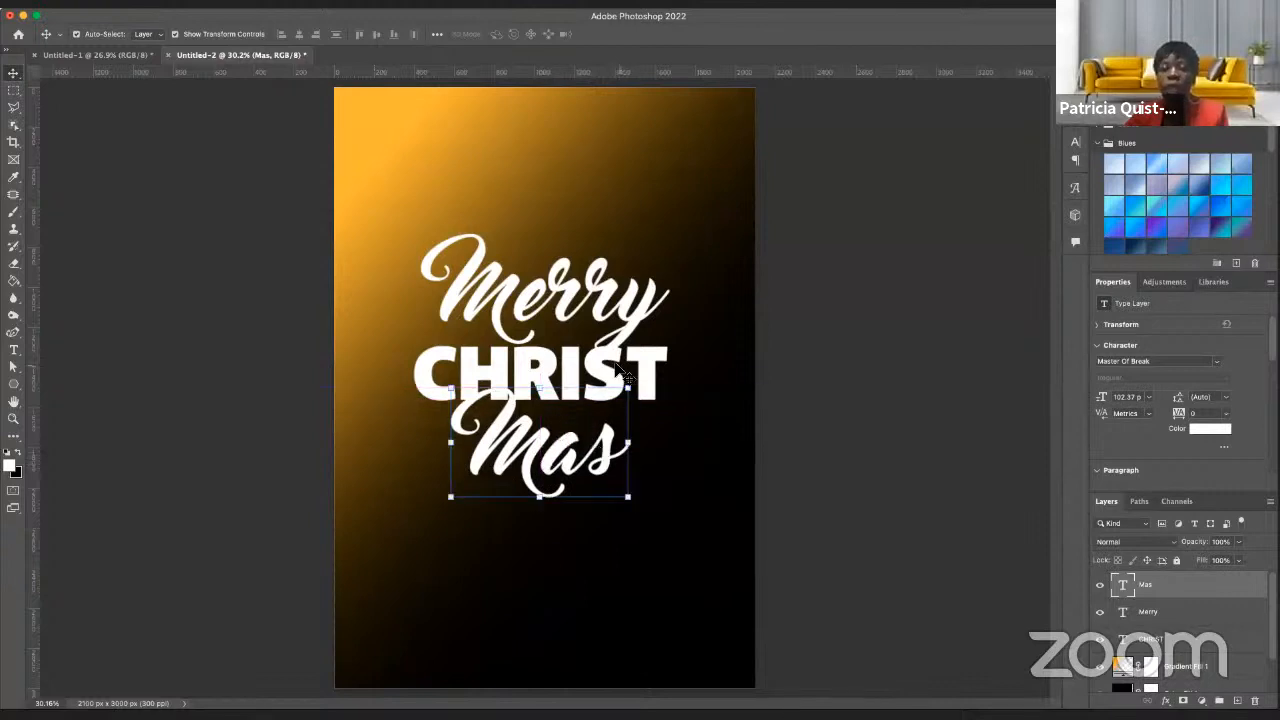
left_click(645, 305)
left_click_drag(642, 304, 641, 308)
left_click(651, 472)
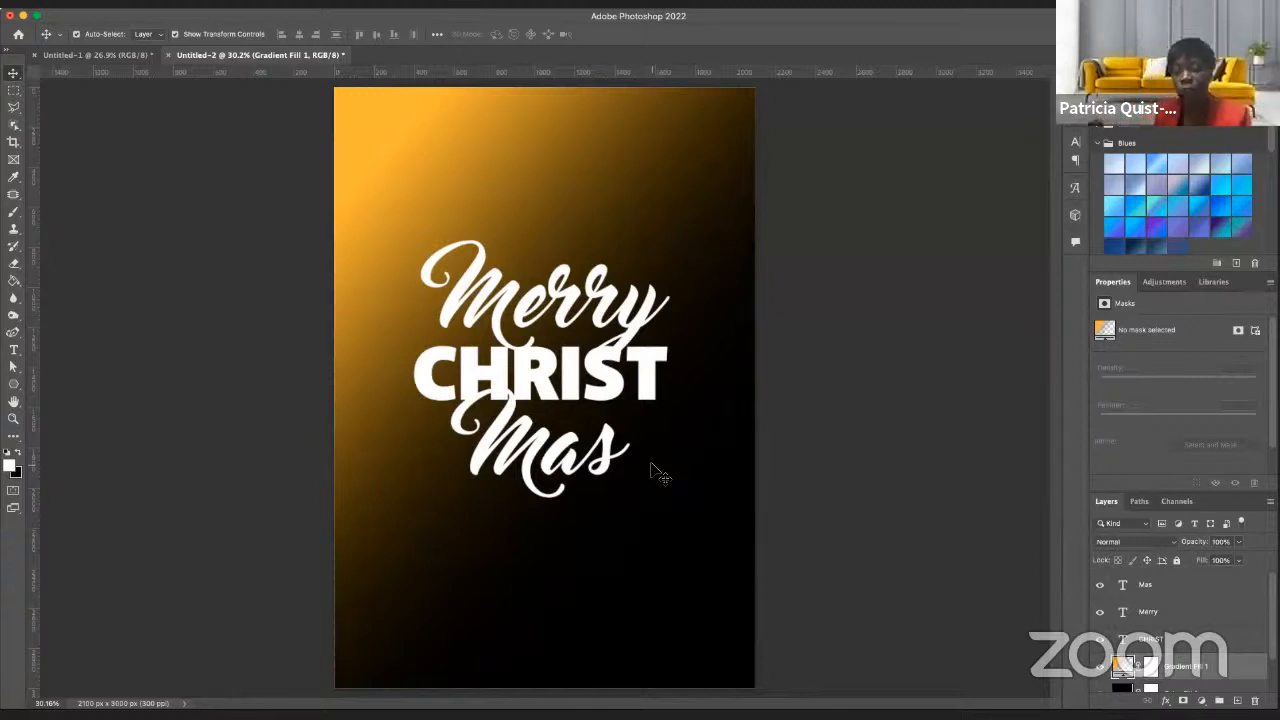
- Duplicate the "CHRIST" text layer and convert the copy to a shape
left_click(645, 380)
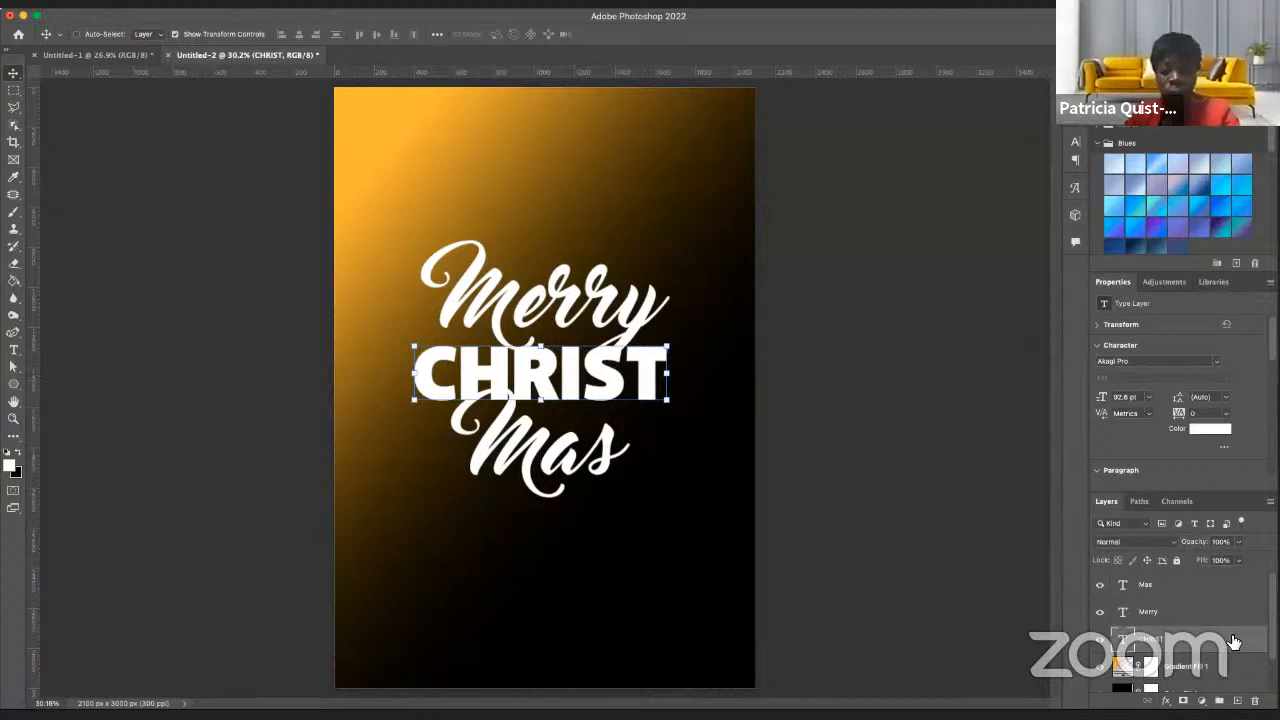
key("ctrl+j")
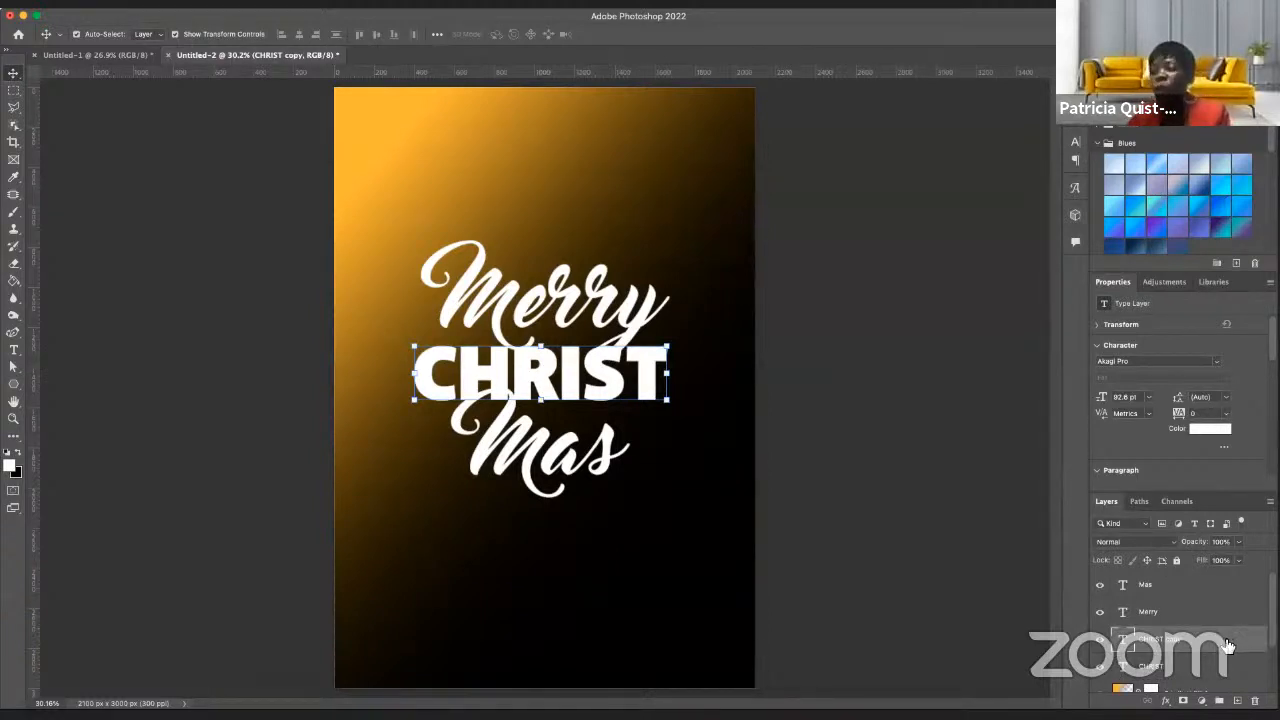
right_click(1228, 645)
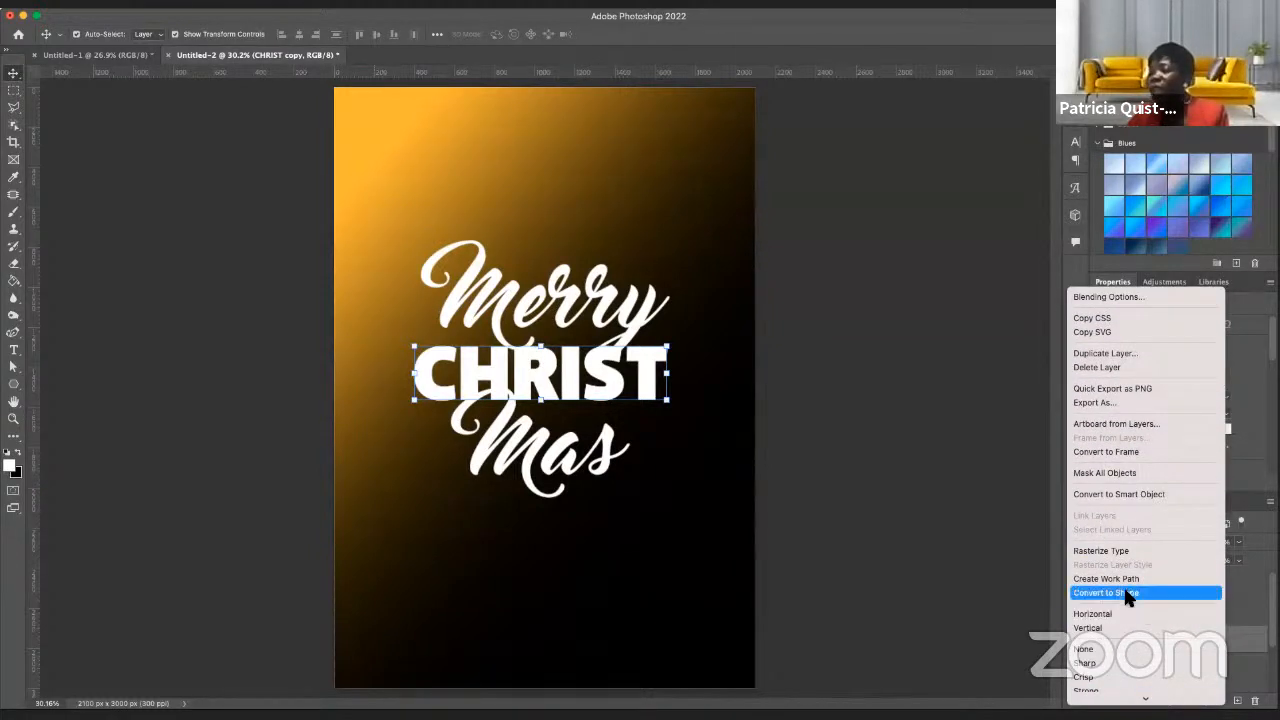
left_click(1128, 594)
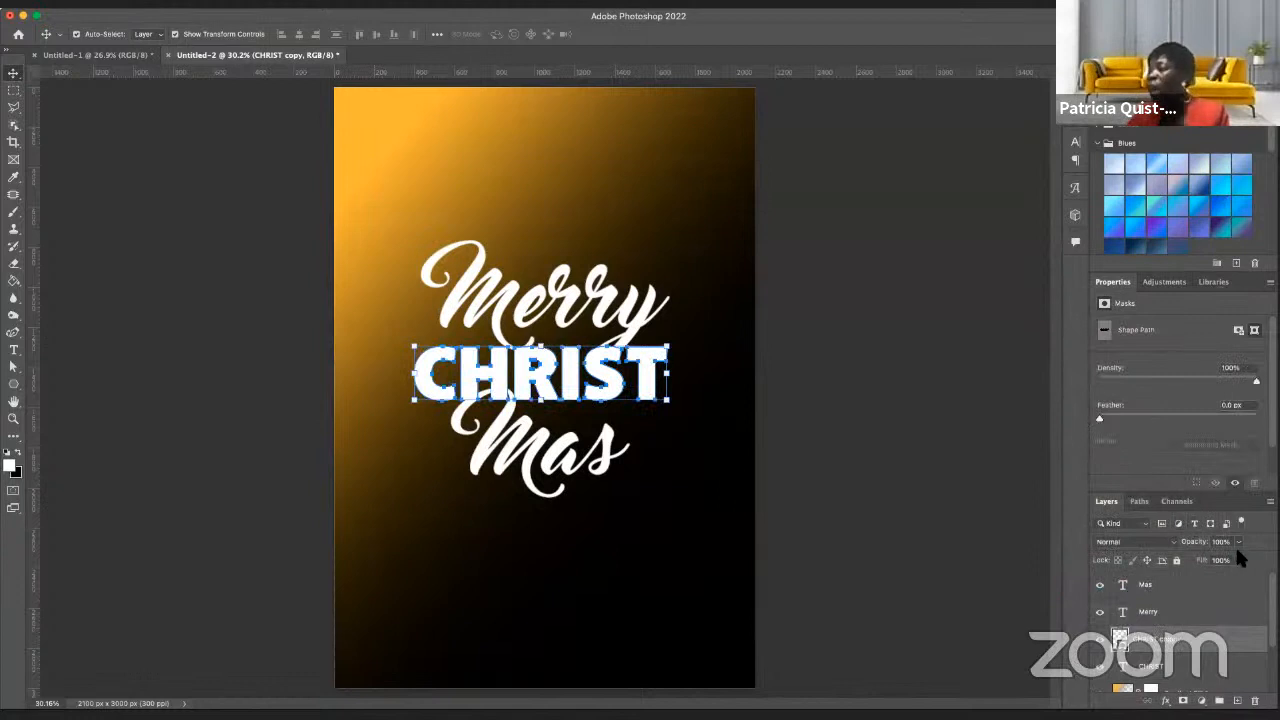
- Give the "CHRIST" shape copy no fill and a white stroke about 16 px wide
left_click(14, 368)
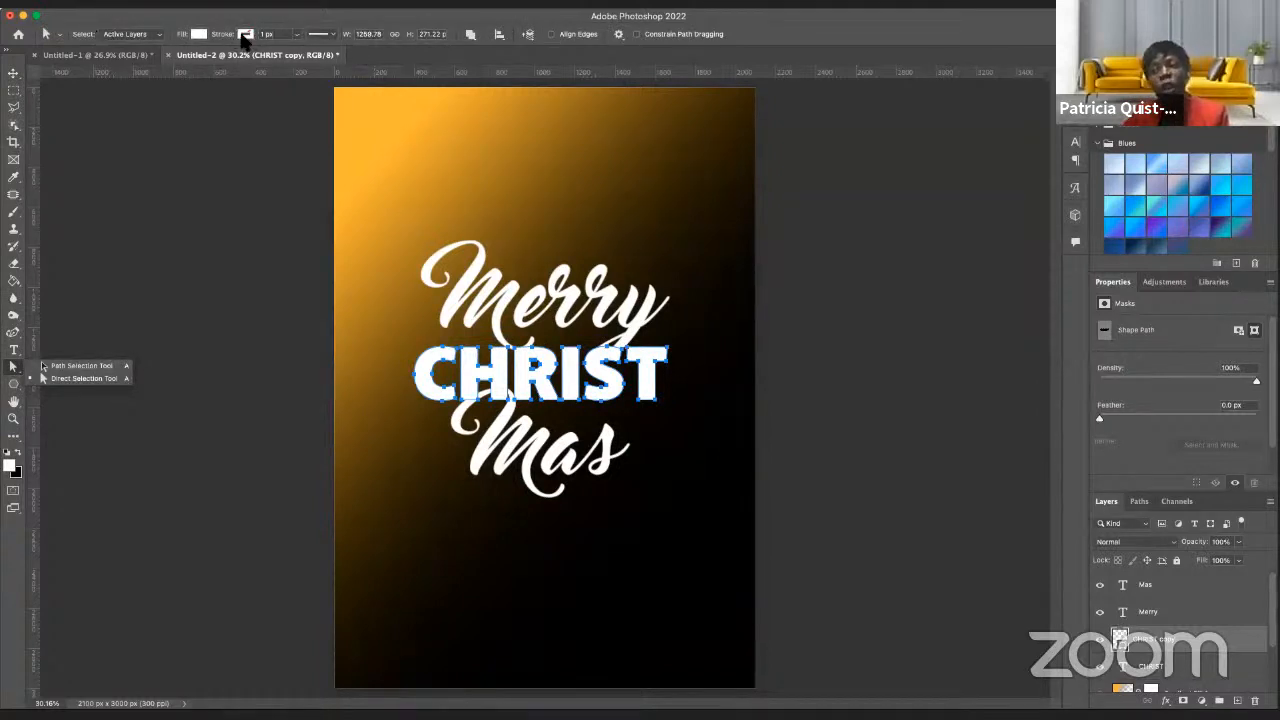
left_click(199, 35)
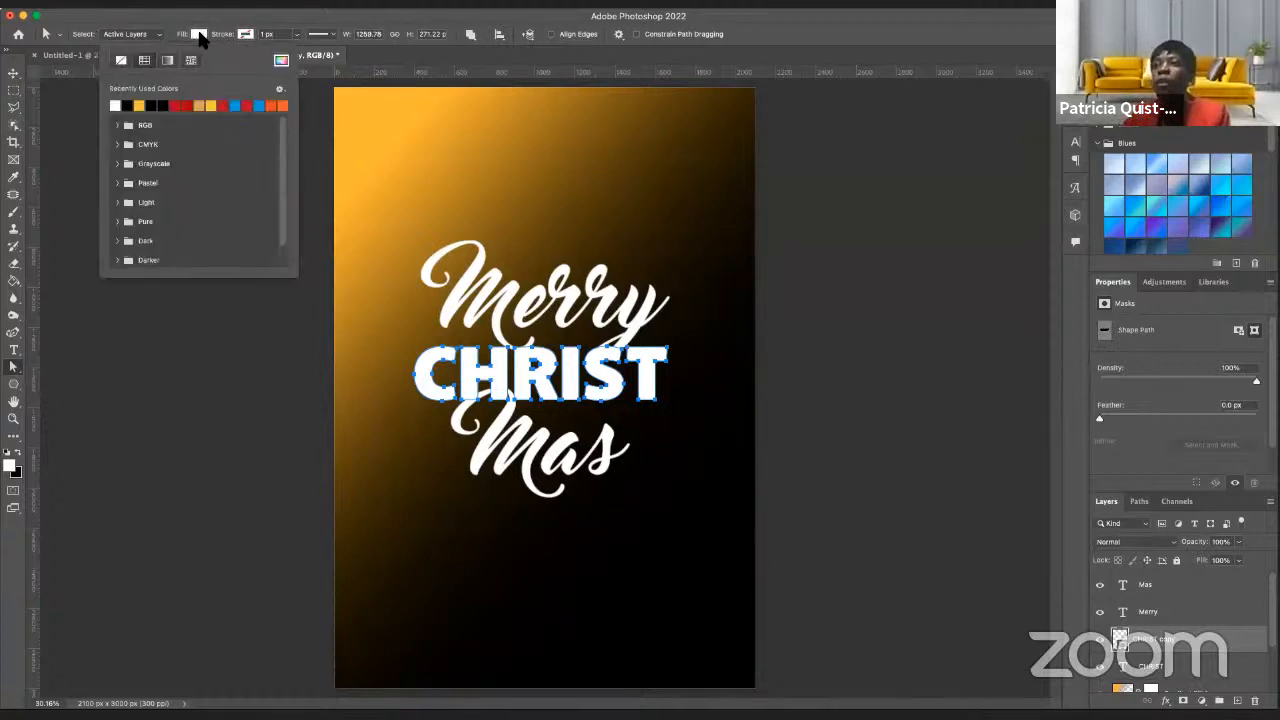
left_click(121, 60)
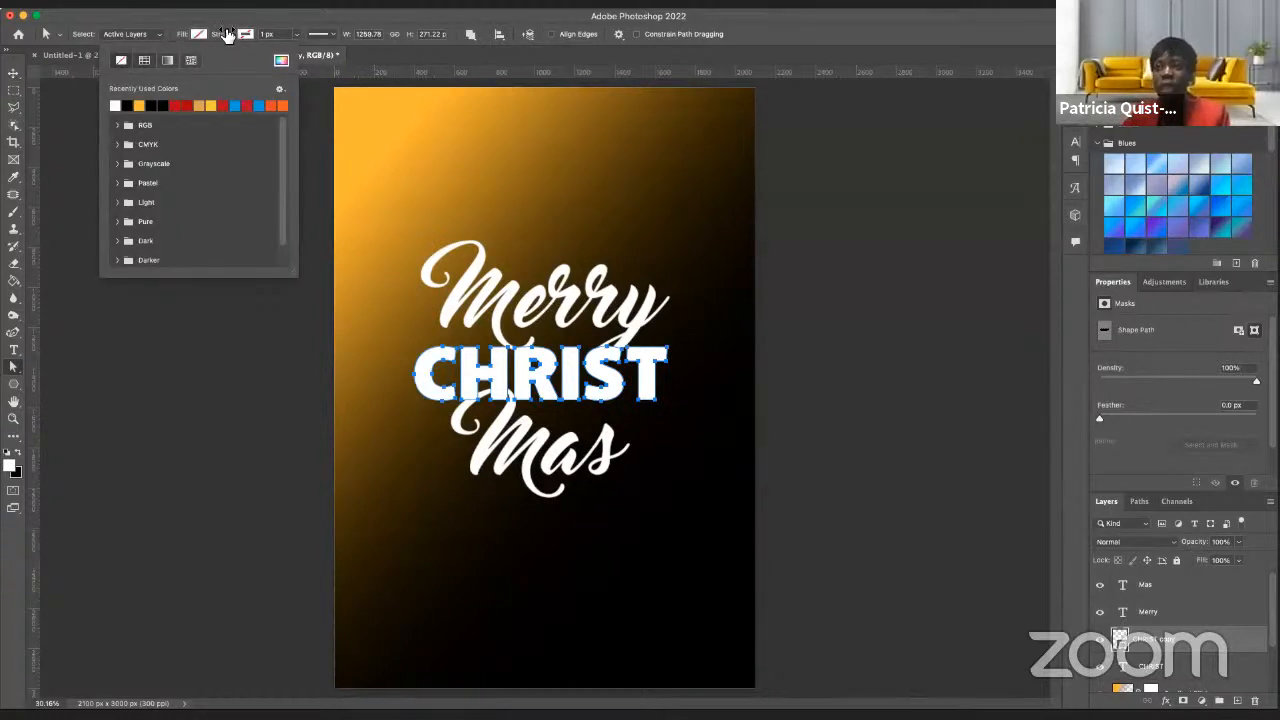
left_click(245, 36)
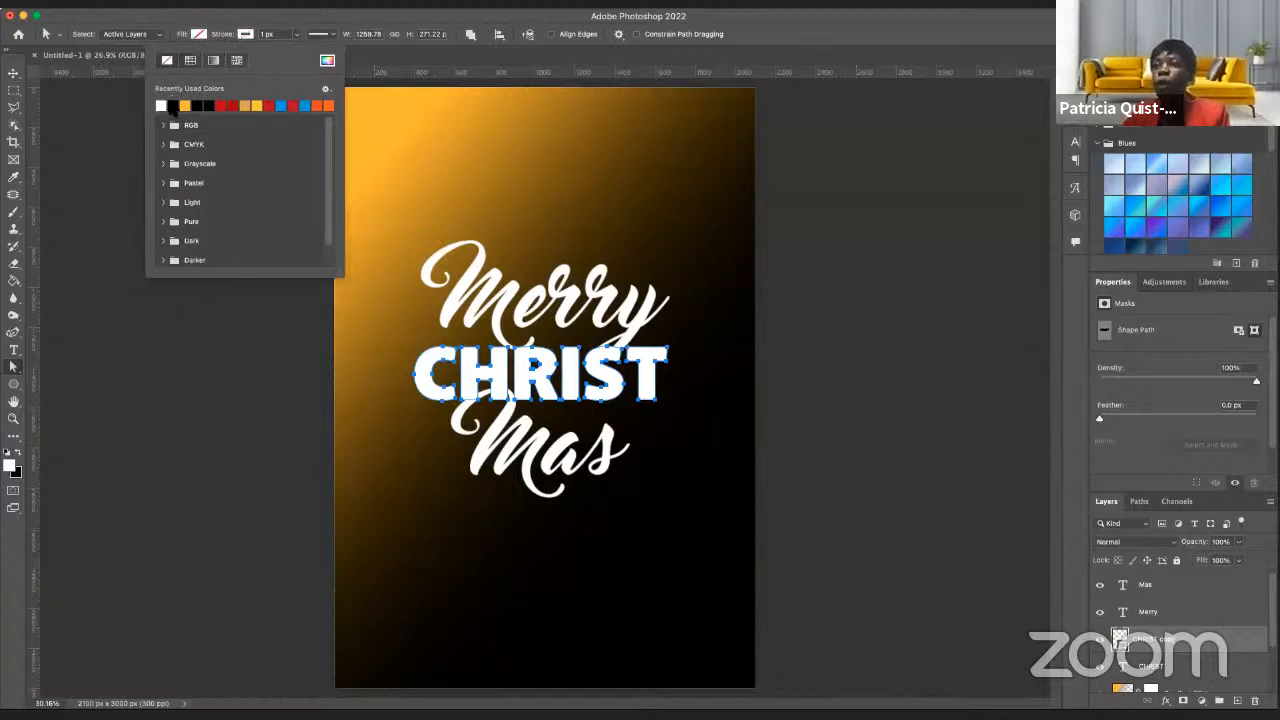
left_click(160, 108)
left_click(273, 35)
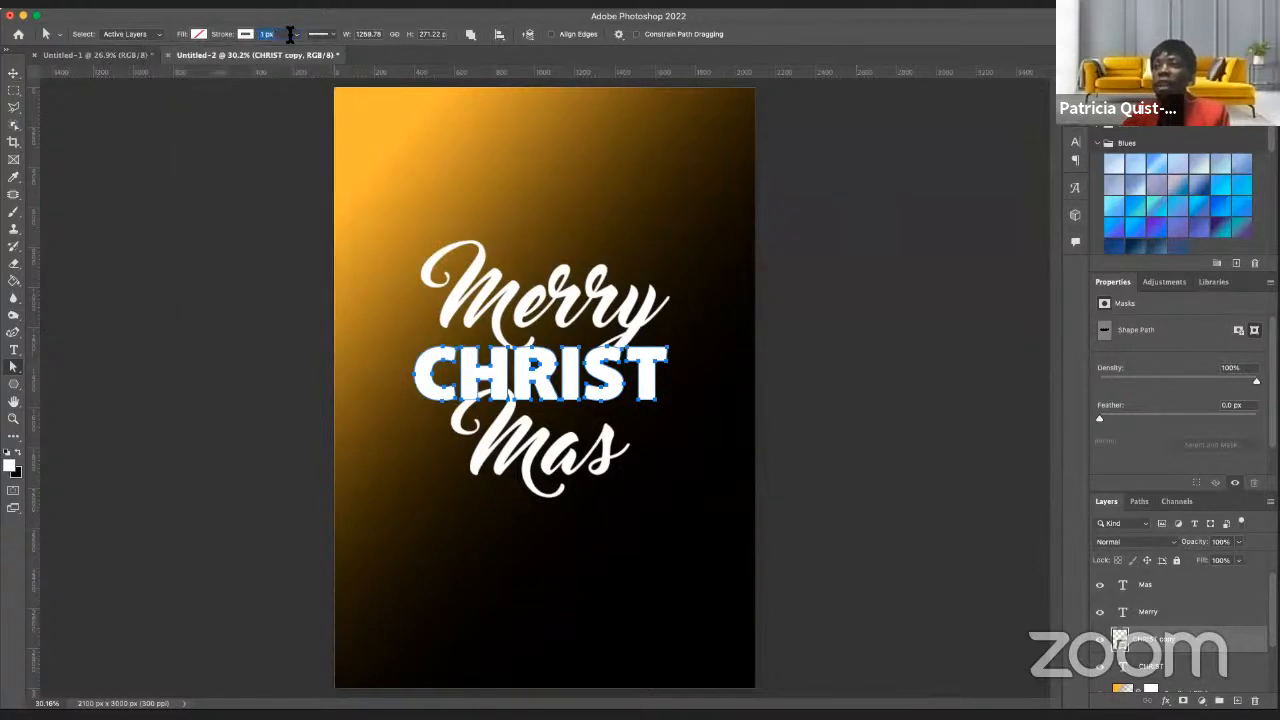
left_click(293, 35)
left_click_drag(294, 47, 299, 47)
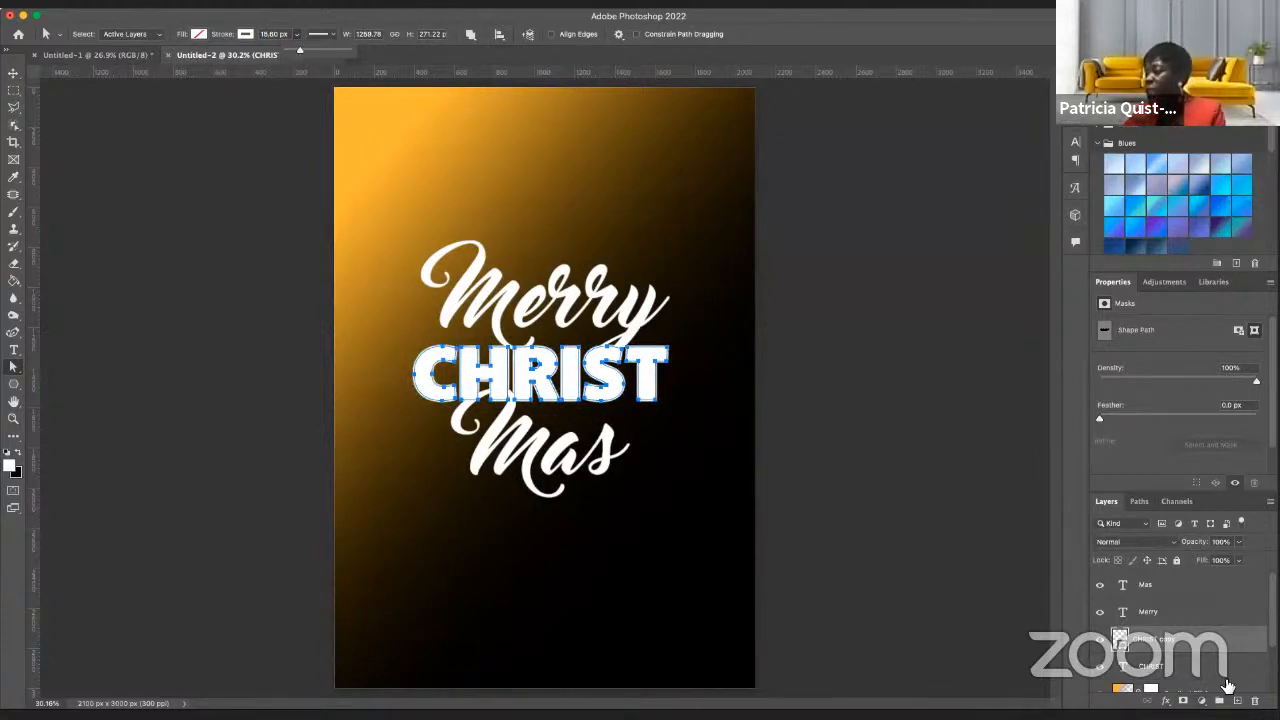
- Add a black Inner Shadow to the "CHRIST" shape copy with Normal blending, 35% opacity, 5 px distance and 11 px size
double_click(1248, 640)
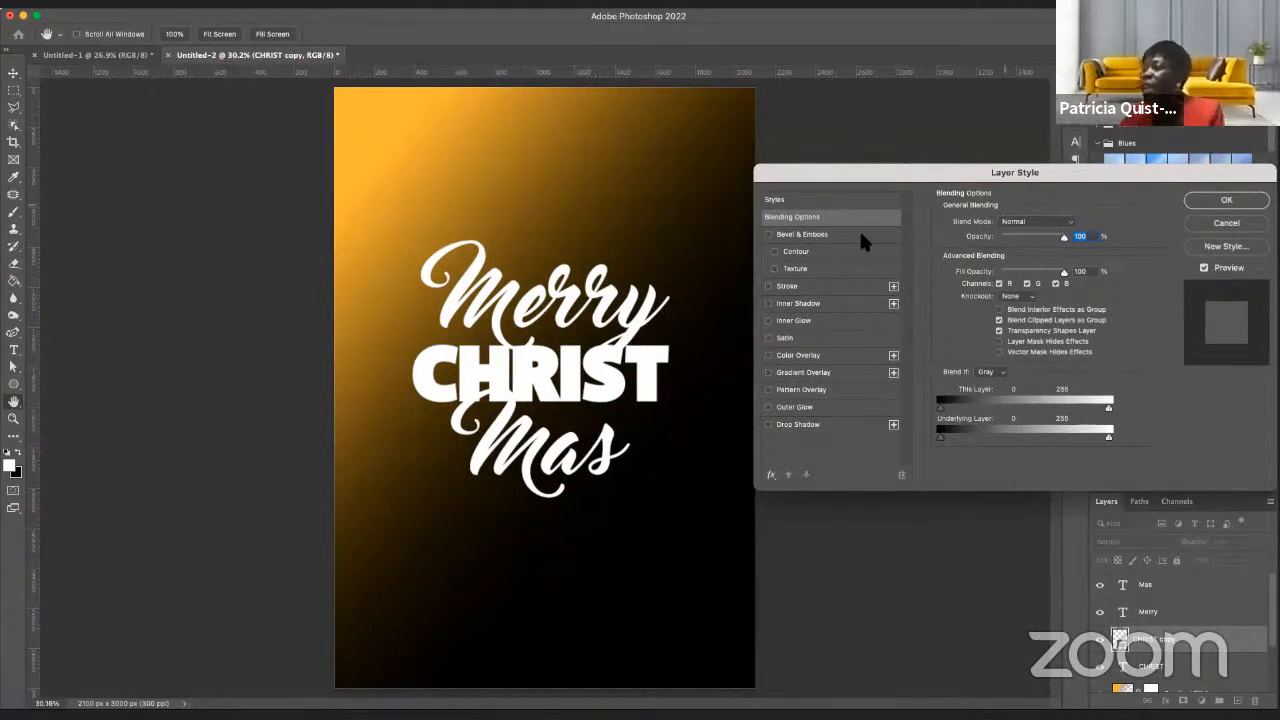
left_click(767, 303)
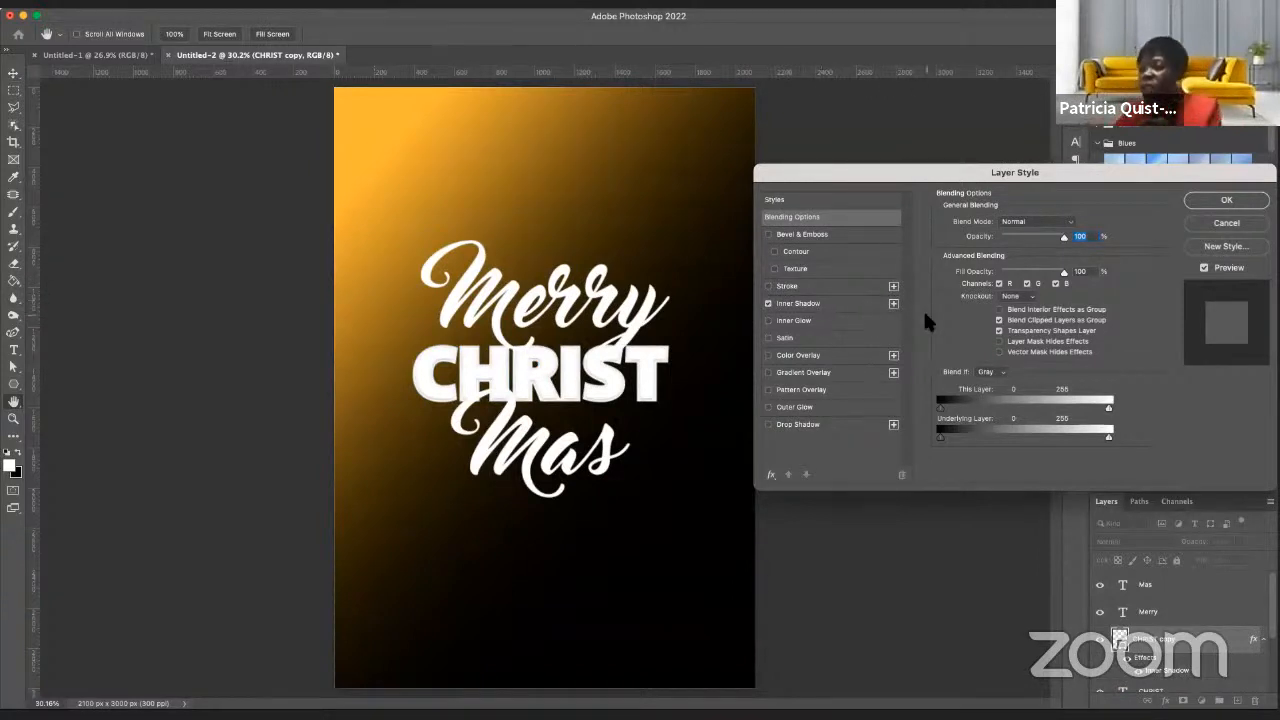
left_click(867, 303)
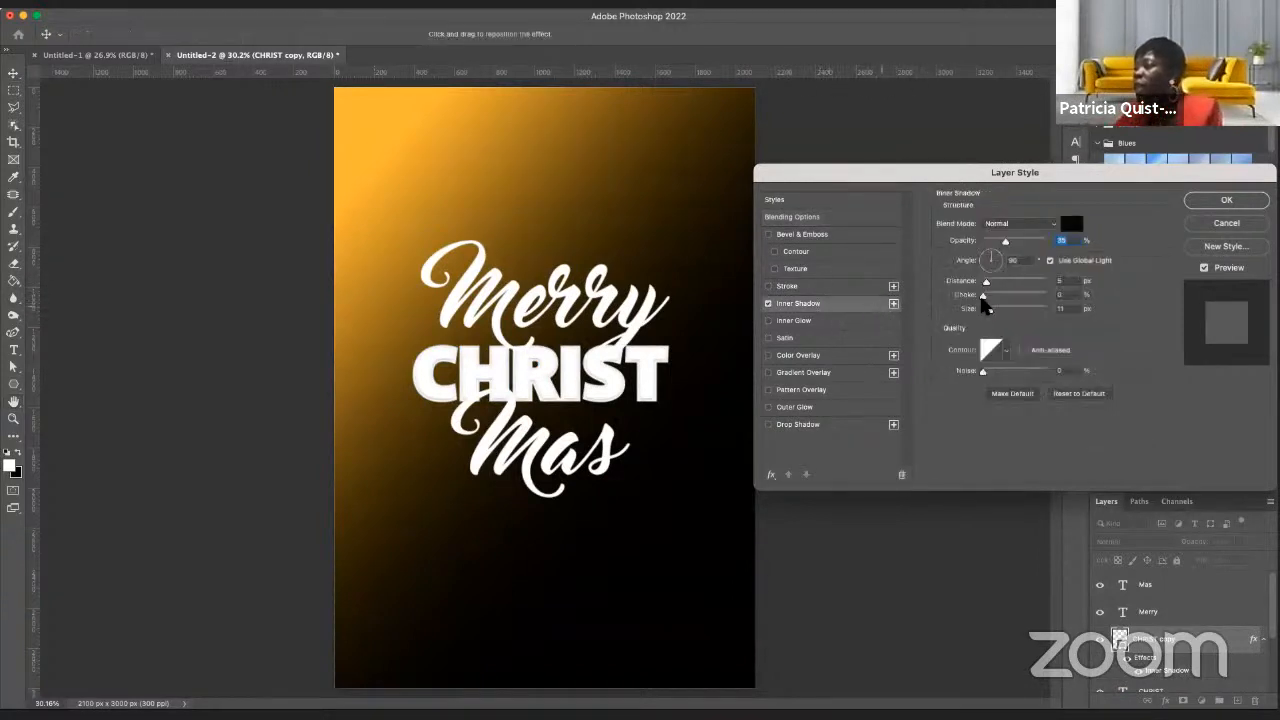
left_click(1061, 240)
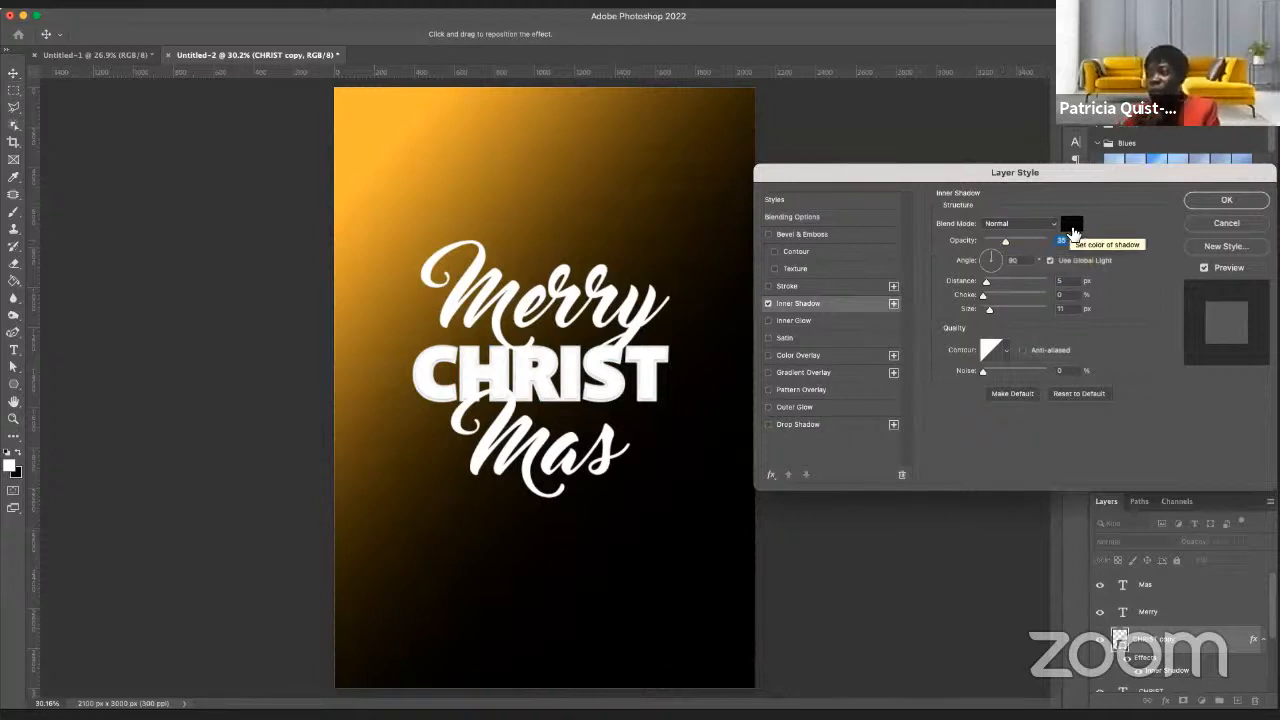
left_click(1224, 202)
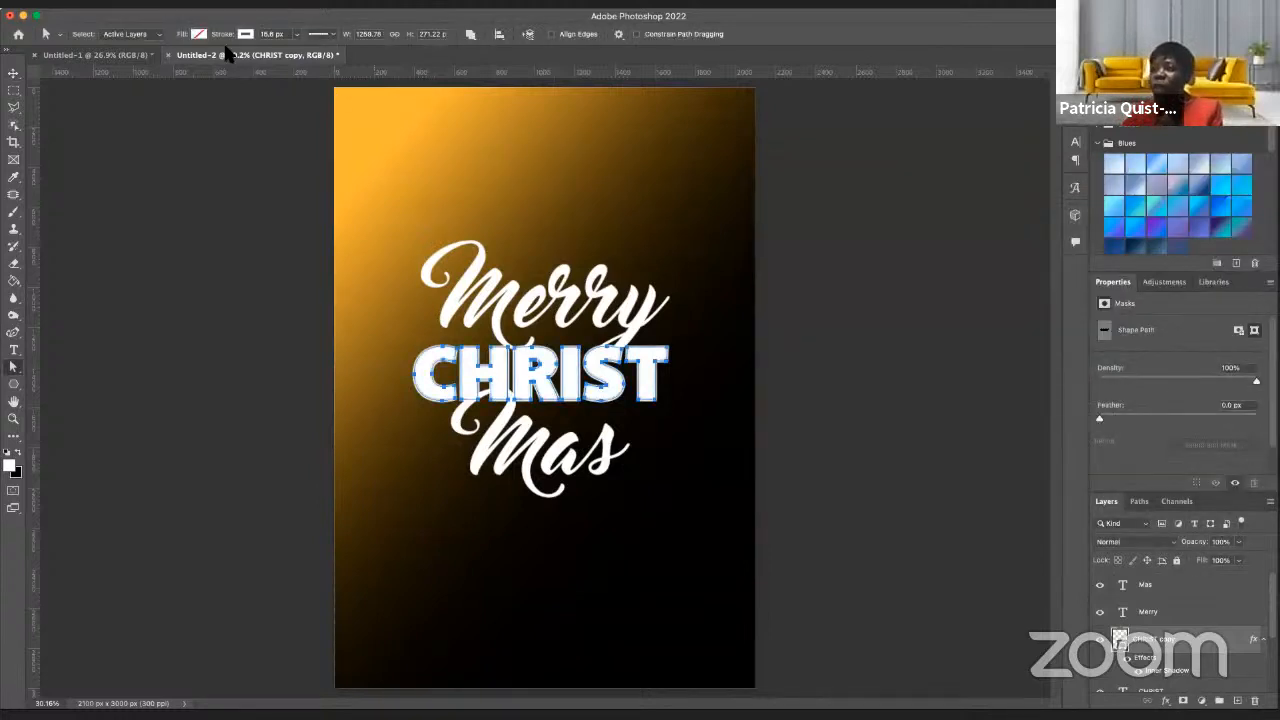
left_click(936, 432)
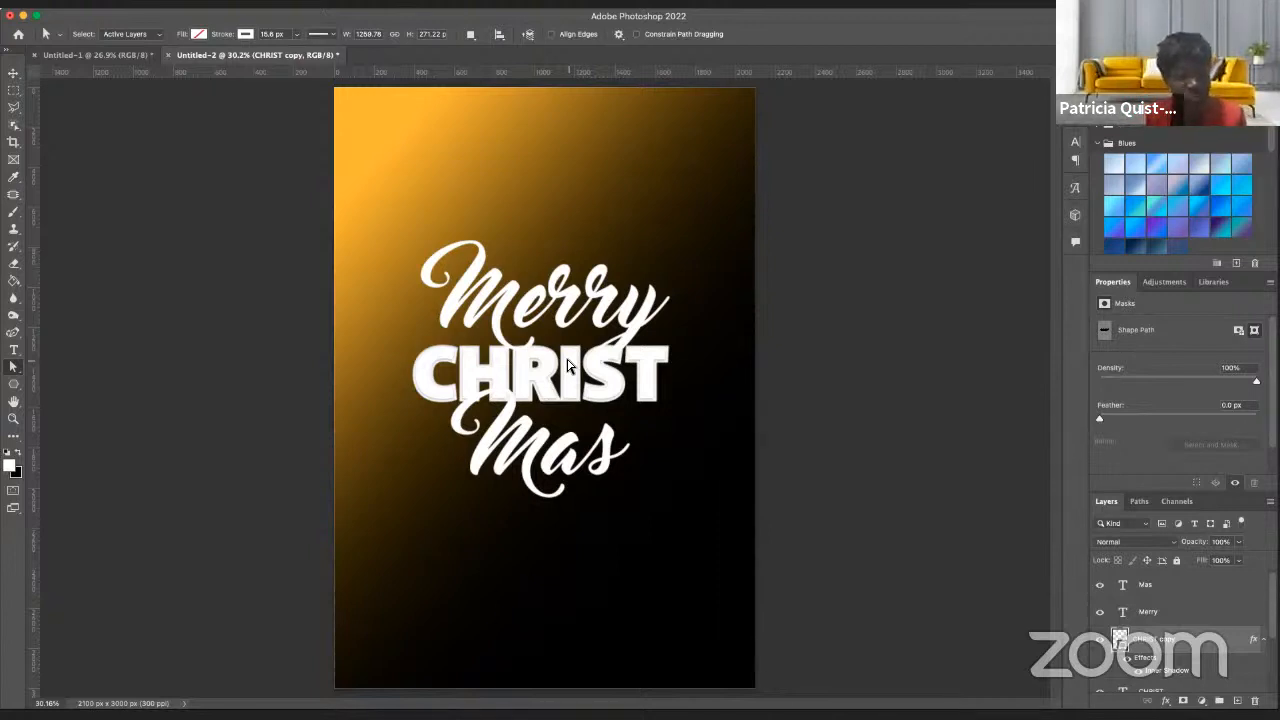
- Place the gold texture image above the "CHRIST" shape copy, scale it to about 322% and position it behind "Merry"
left_click(130, 58)
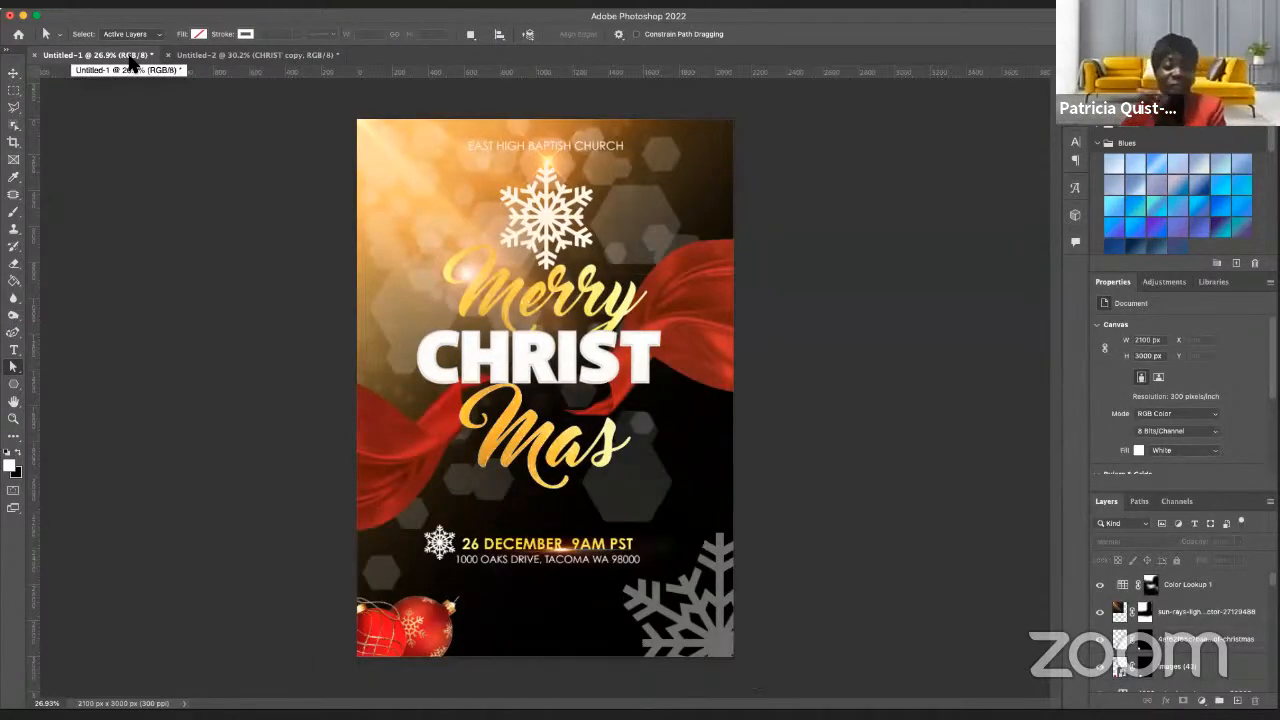
left_click(300, 56)
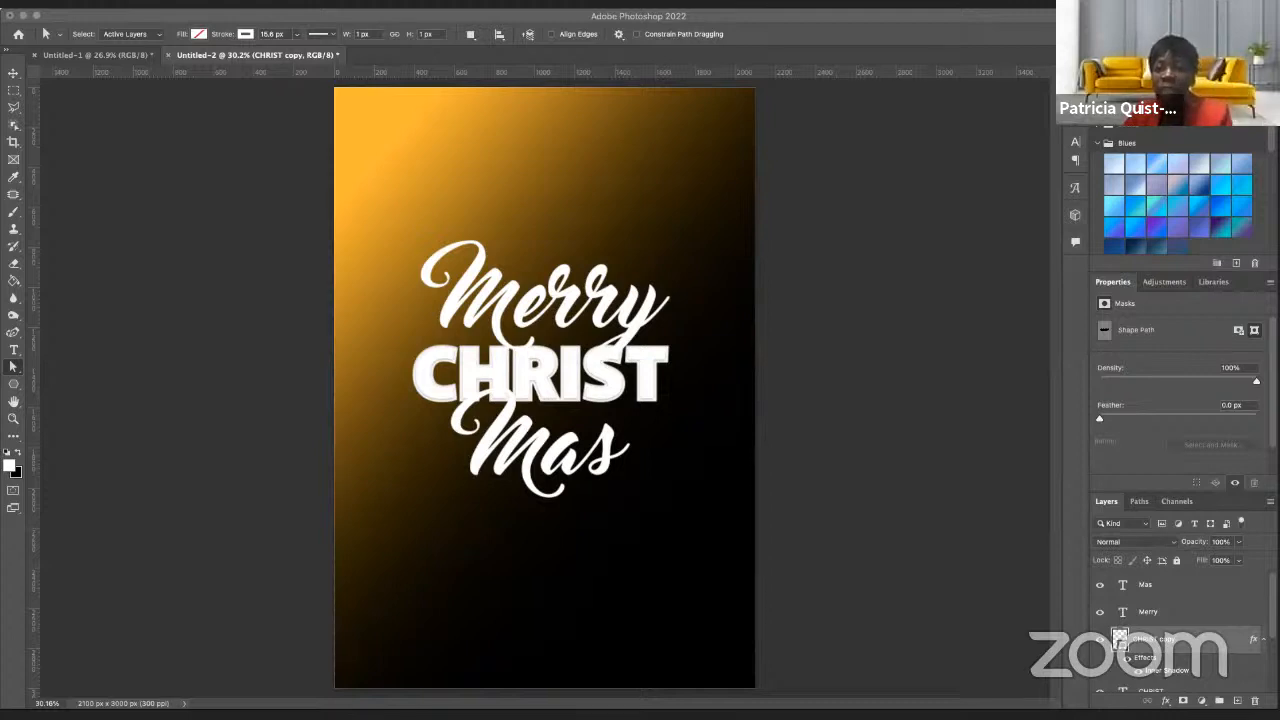
left_click_drag(388, 322, 620, 219)
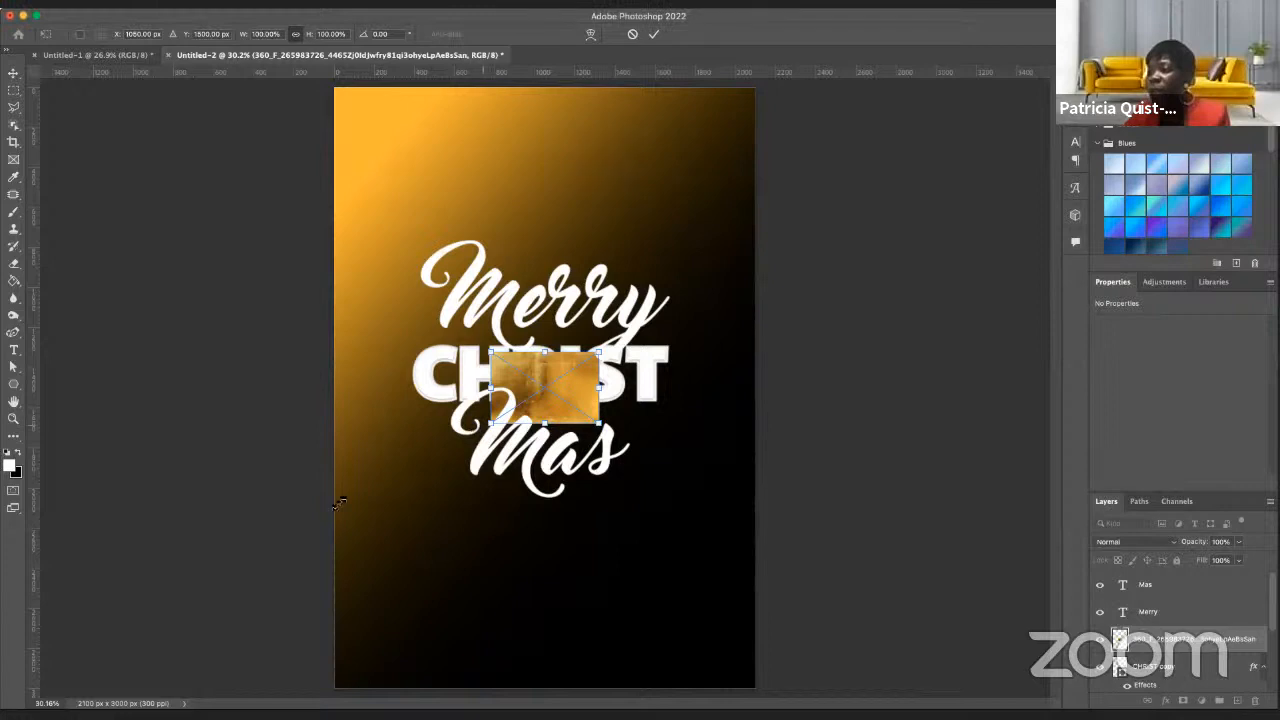
left_click_drag(597, 355, 837, 189)
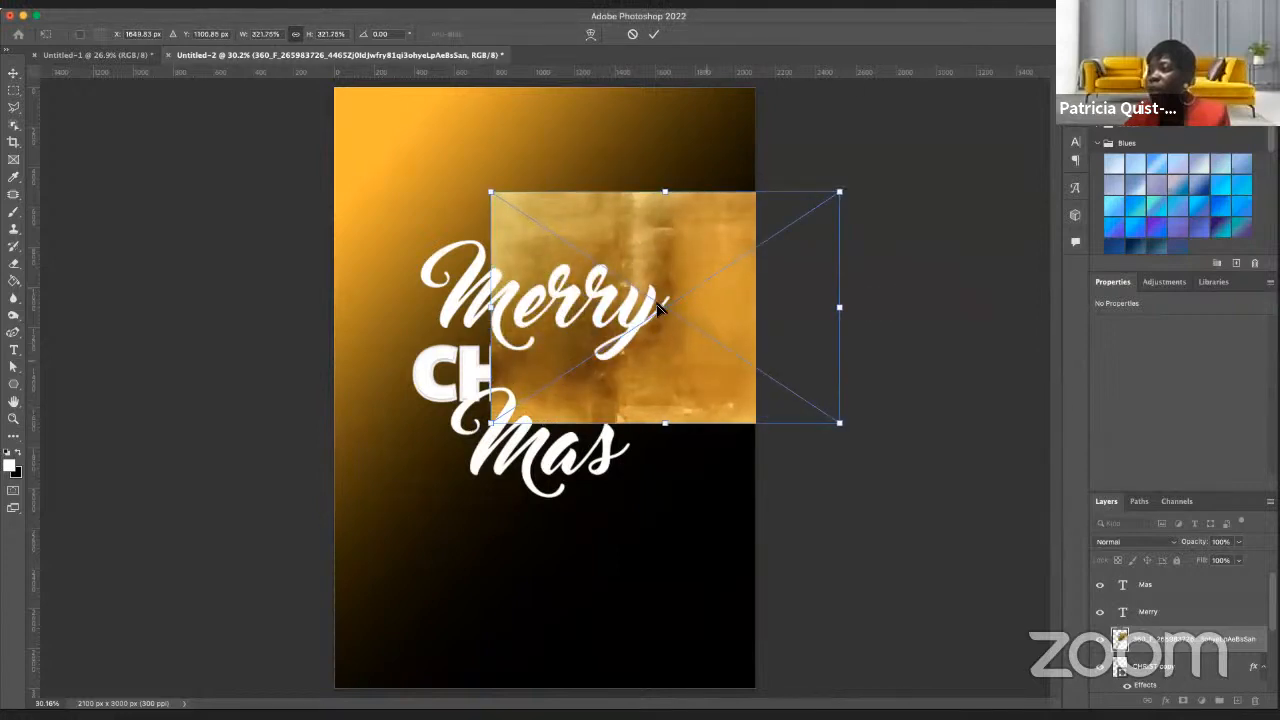
left_click_drag(634, 234, 578, 236)
key("Return")
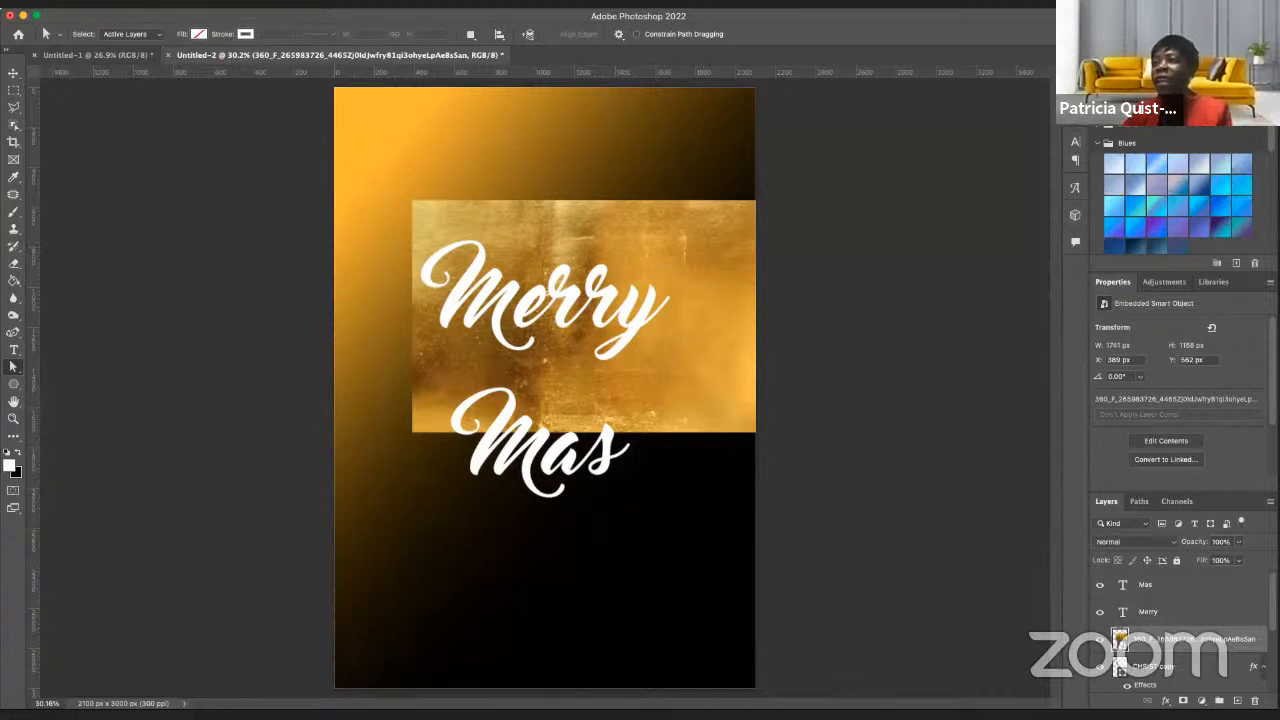
- Enlarge the Layers panel to show more of the layer stack
right_click(1176, 643)
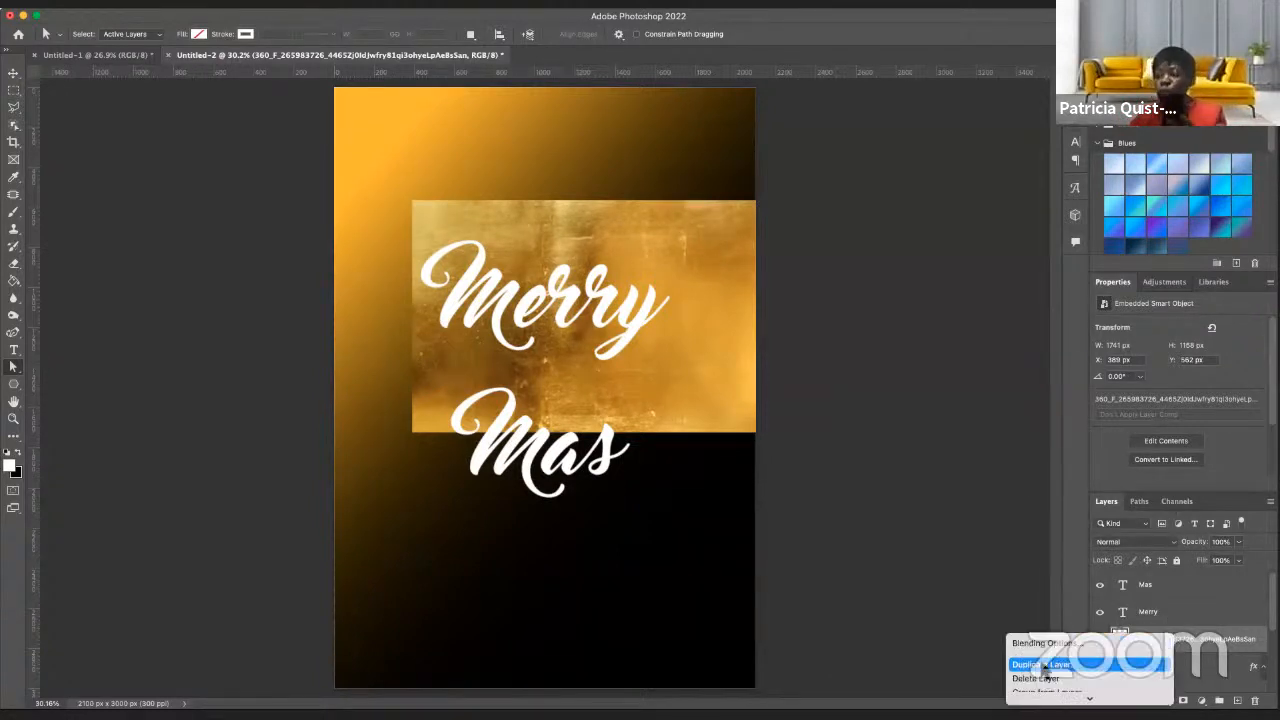
left_click(1199, 485)
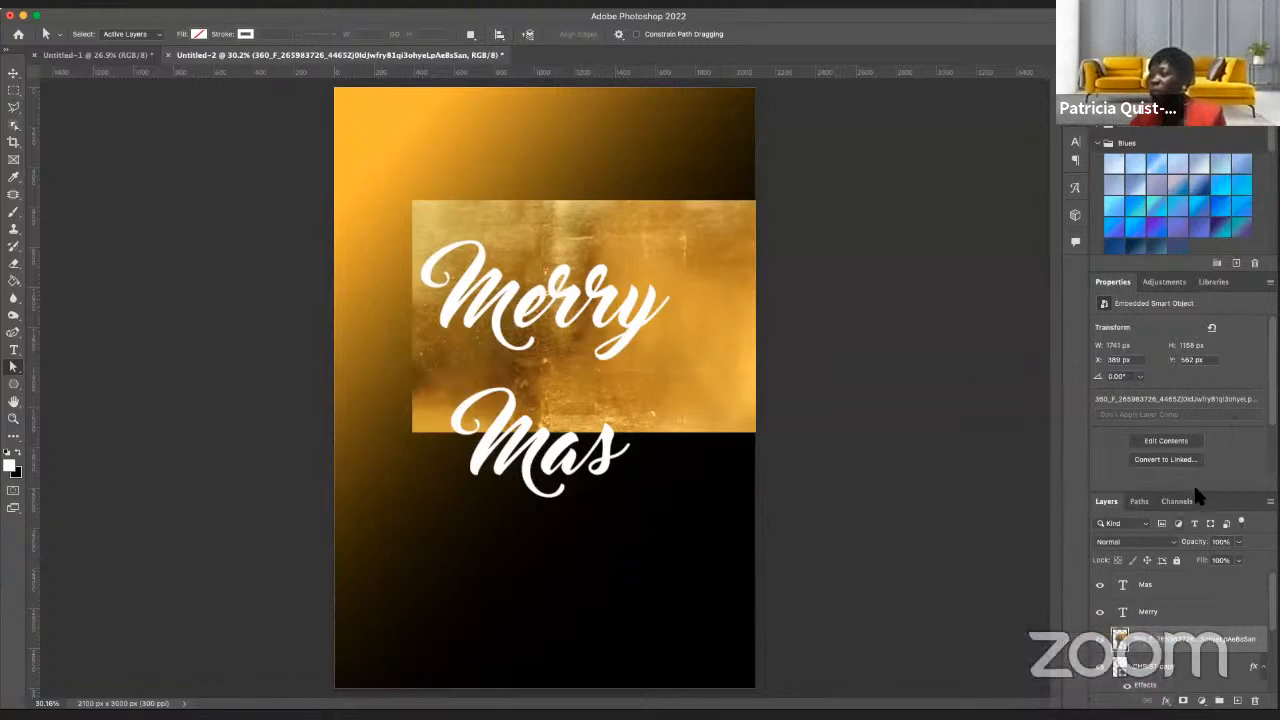
left_click_drag(1195, 489, 1192, 340)
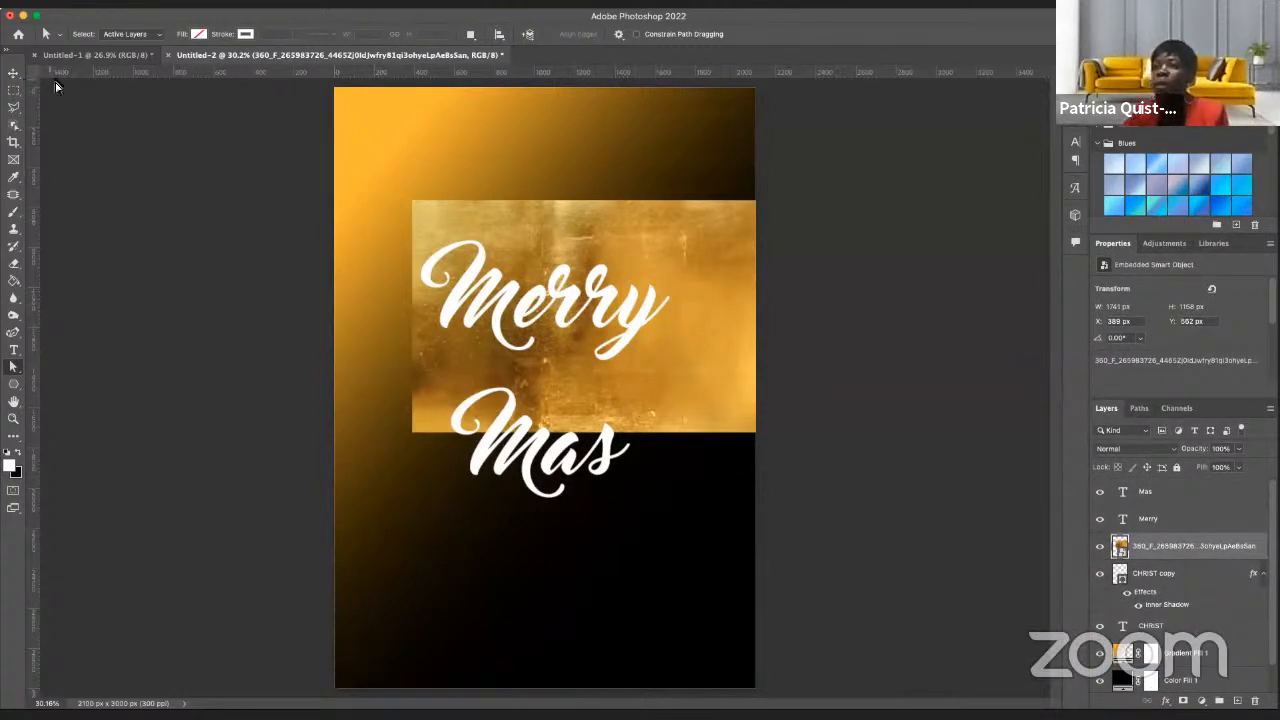
- Rotate the gold texture about 89° into portrait orientation and enlarge it to about 1419 x 2111 px so it covers both script words
left_click(14, 73)
left_click(615, 268)
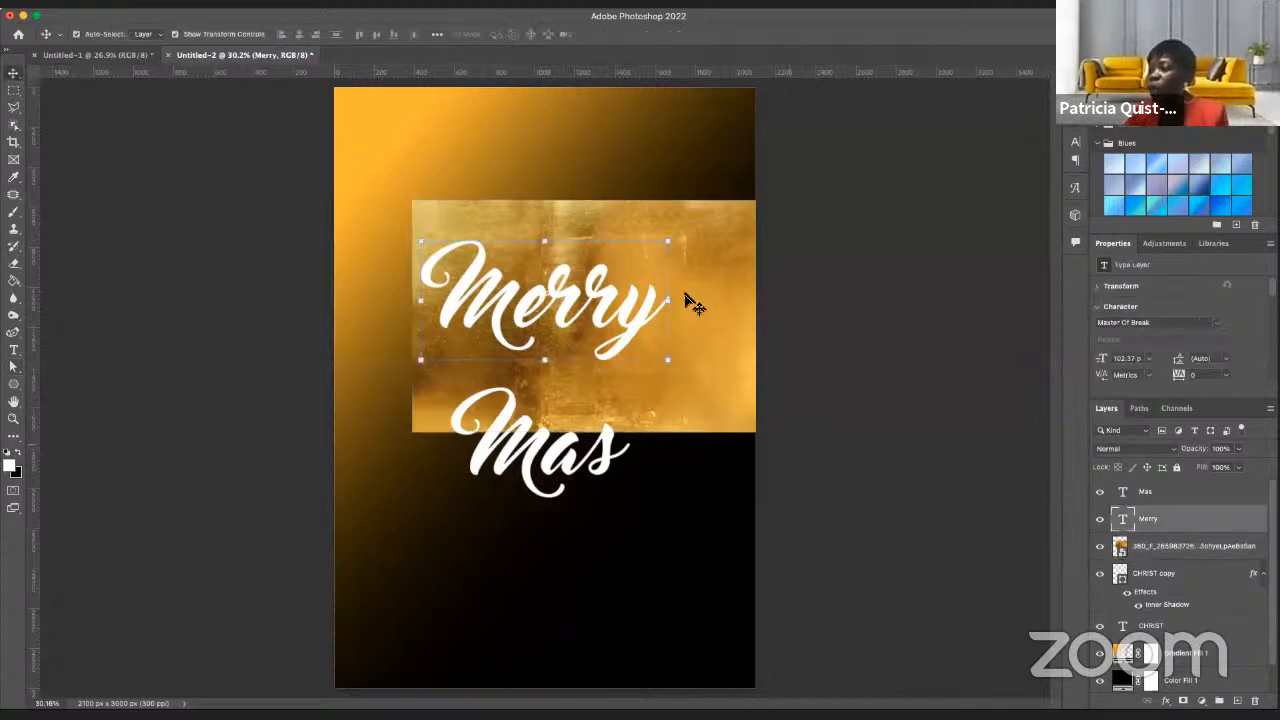
left_click(717, 215)
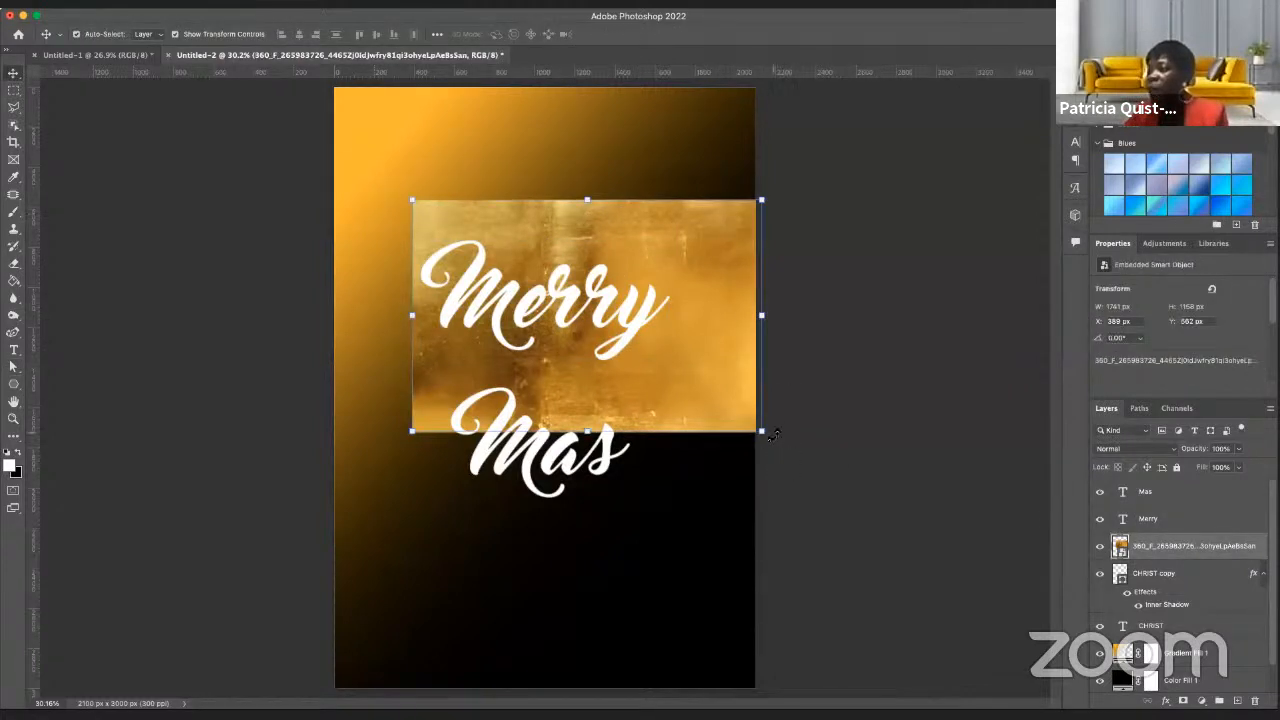
left_click_drag(776, 432, 630, 530)
left_click_drag(547, 508, 482, 478)
left_click_drag(595, 185, 539, 270)
left_click_drag(650, 221, 688, 213)
key("Return")
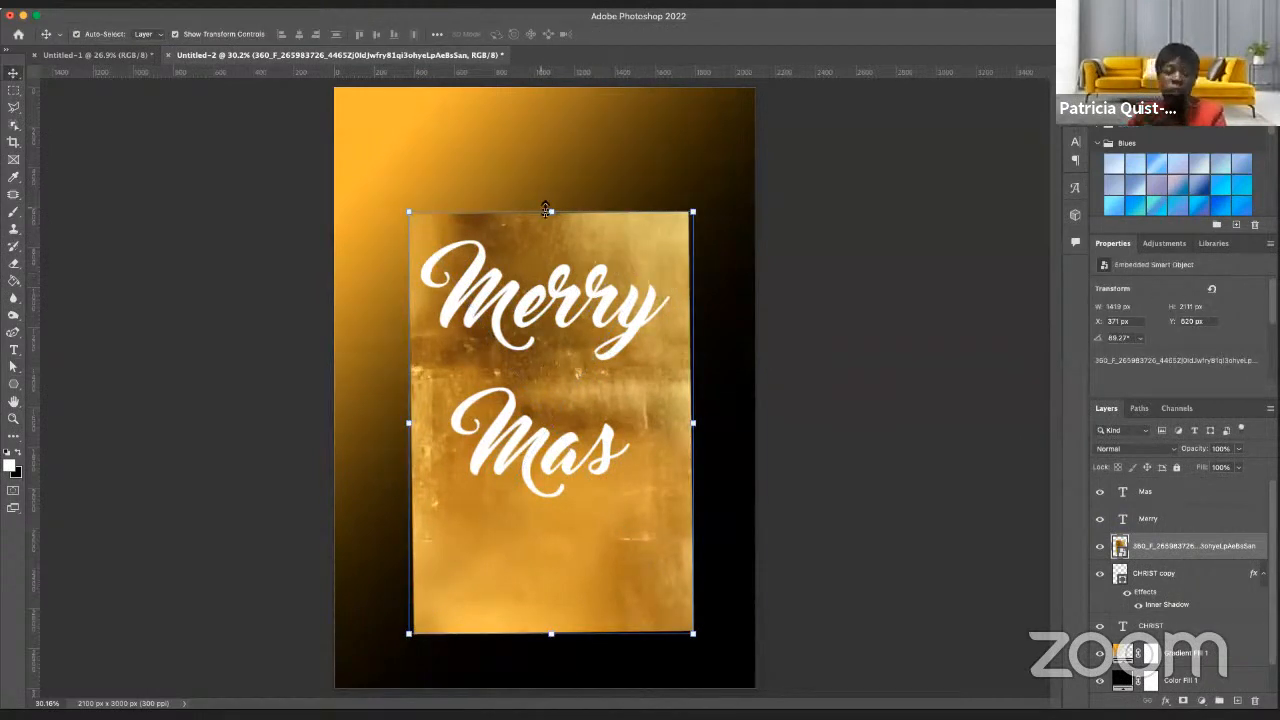
left_click(667, 253)
left_click(650, 220)
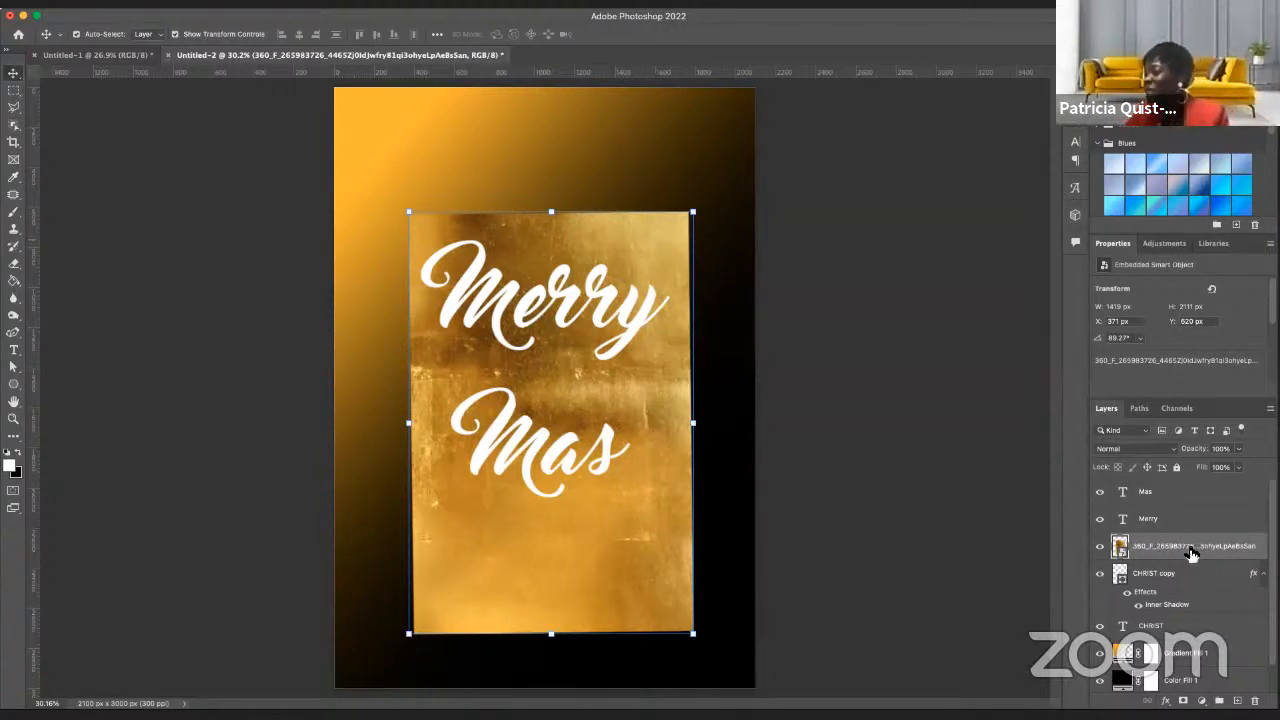
- Move the gold texture layer directly above "Merry", duplicate it, and place the copy directly above "Mas"
left_click_drag(1205, 545, 1210, 515)
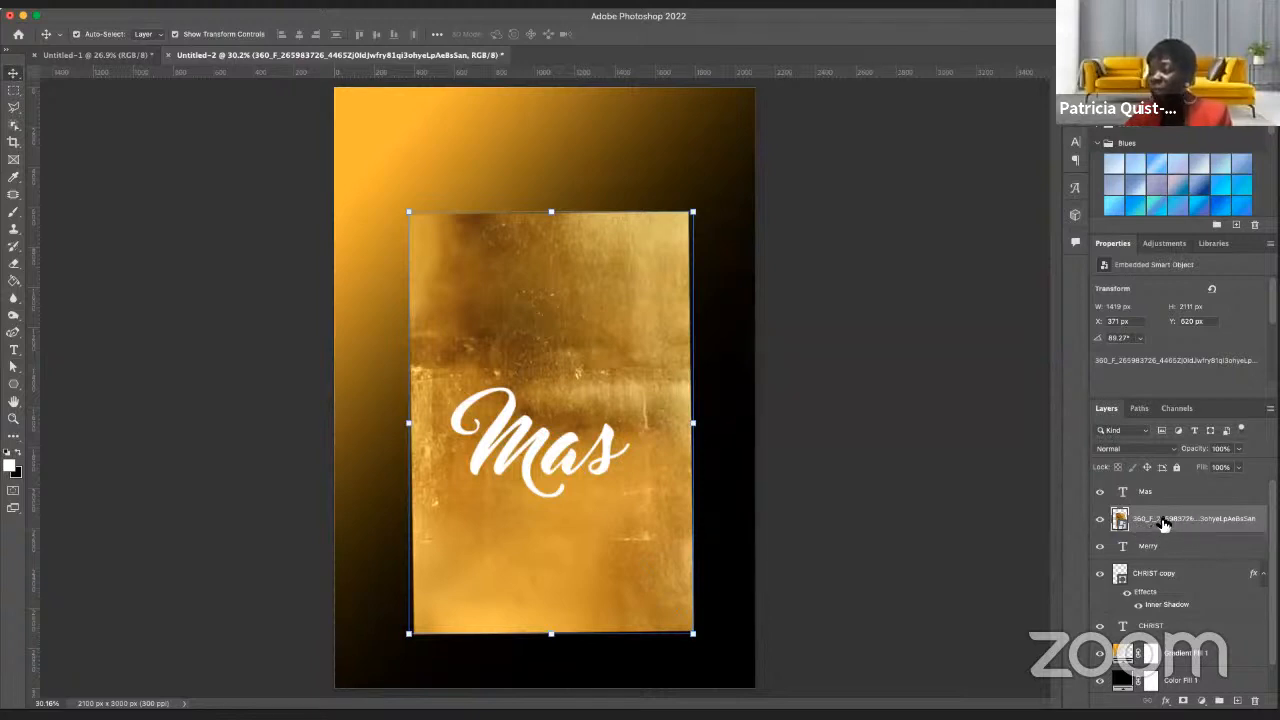
key("super+j")
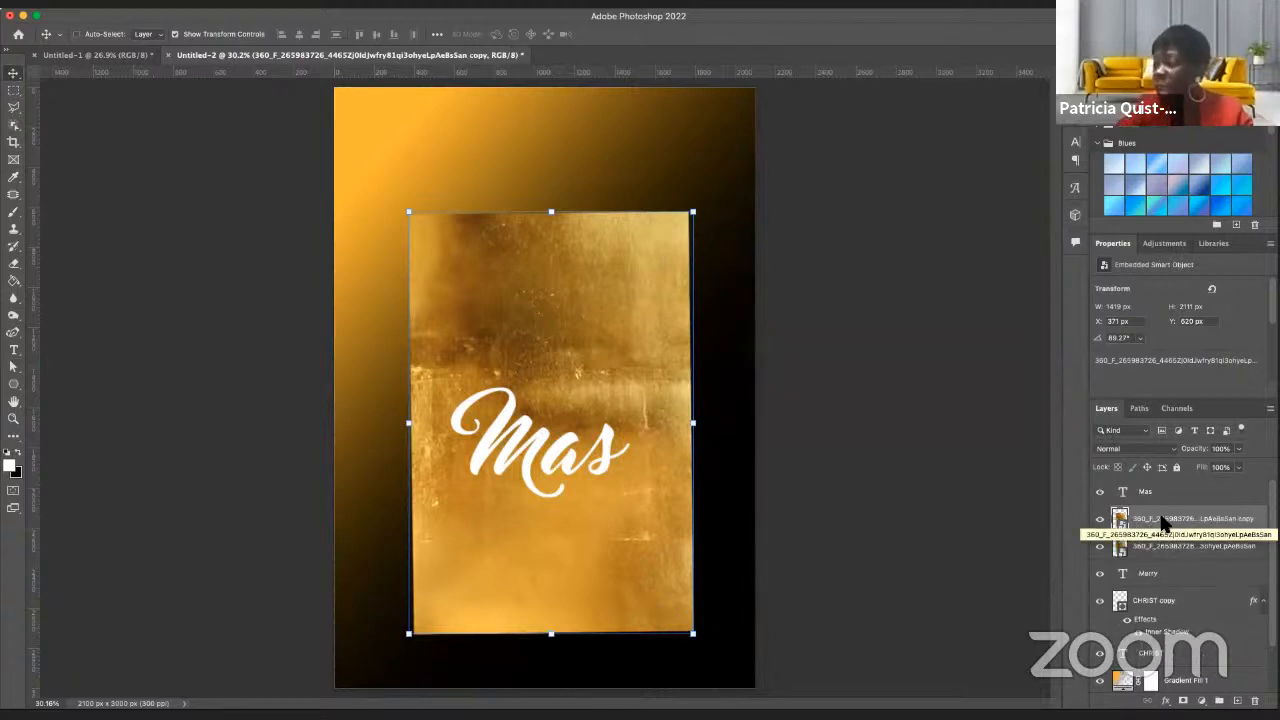
left_click_drag(1165, 519, 1198, 494)
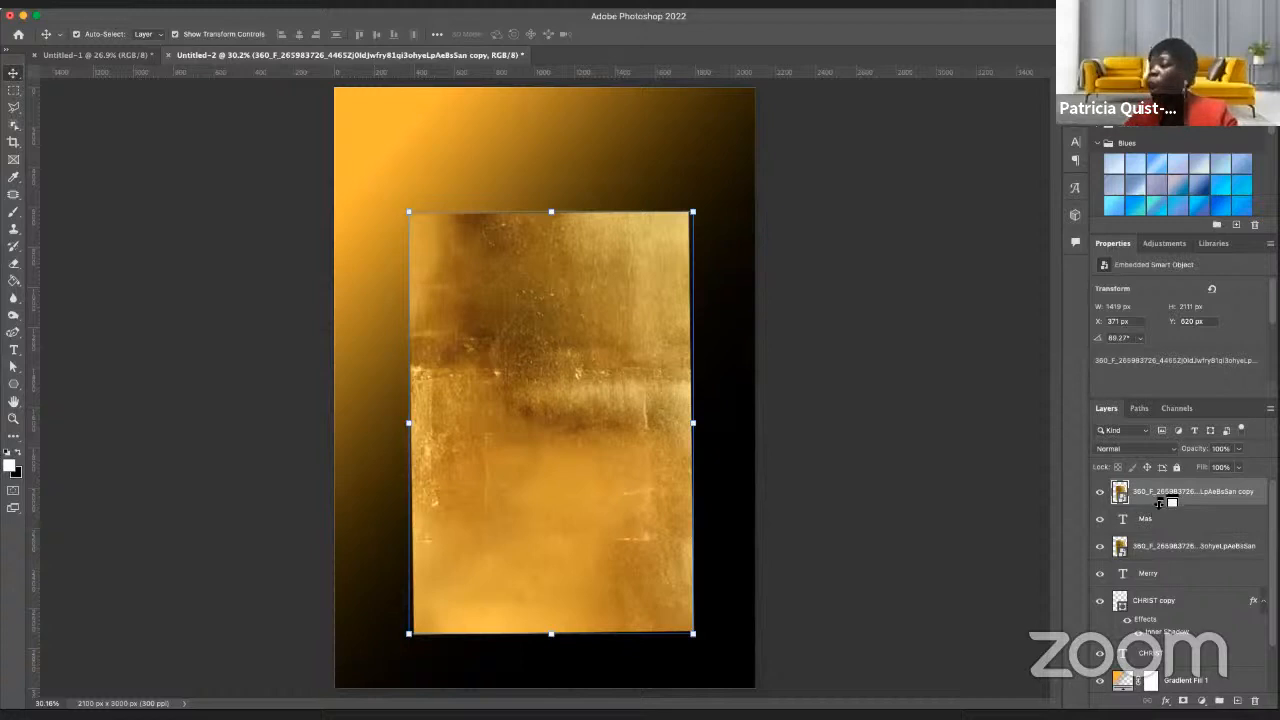
- Clip the gold textures to "Mas" and "Merry", and shift the "Merry" texture slightly to the right
left_click(1159, 501, "alt")
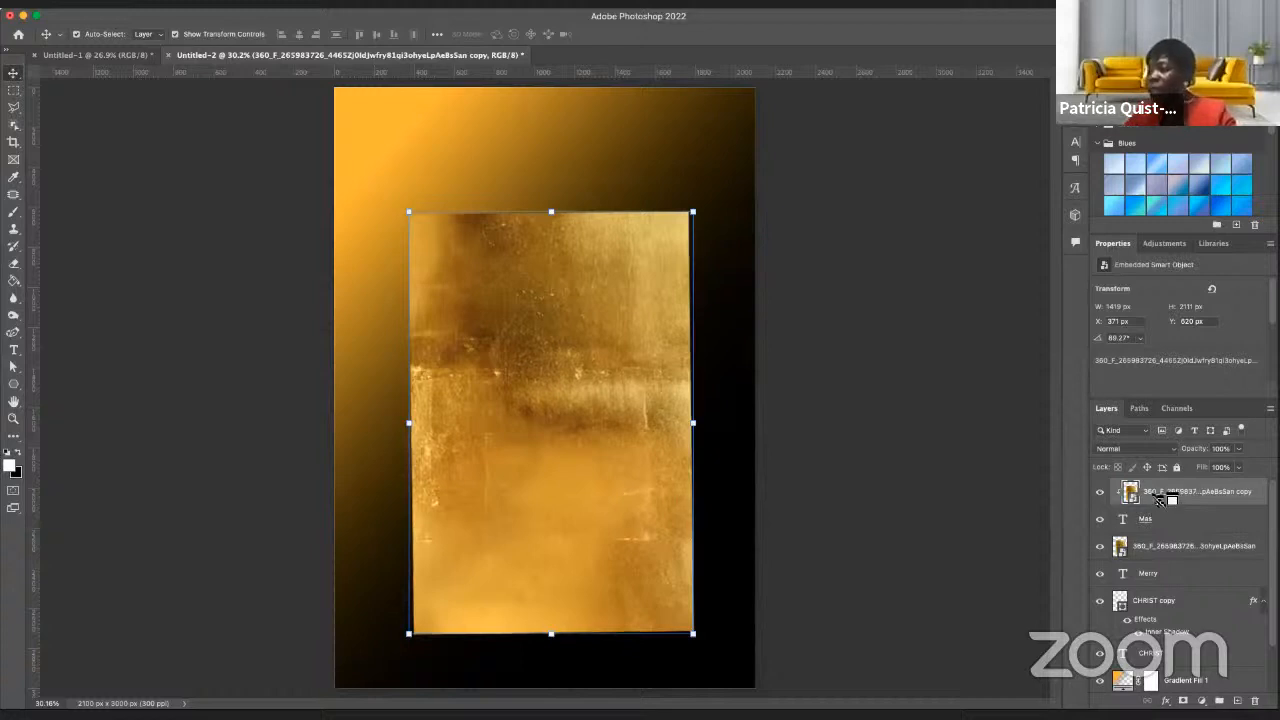
left_click(1158, 557, "alt")
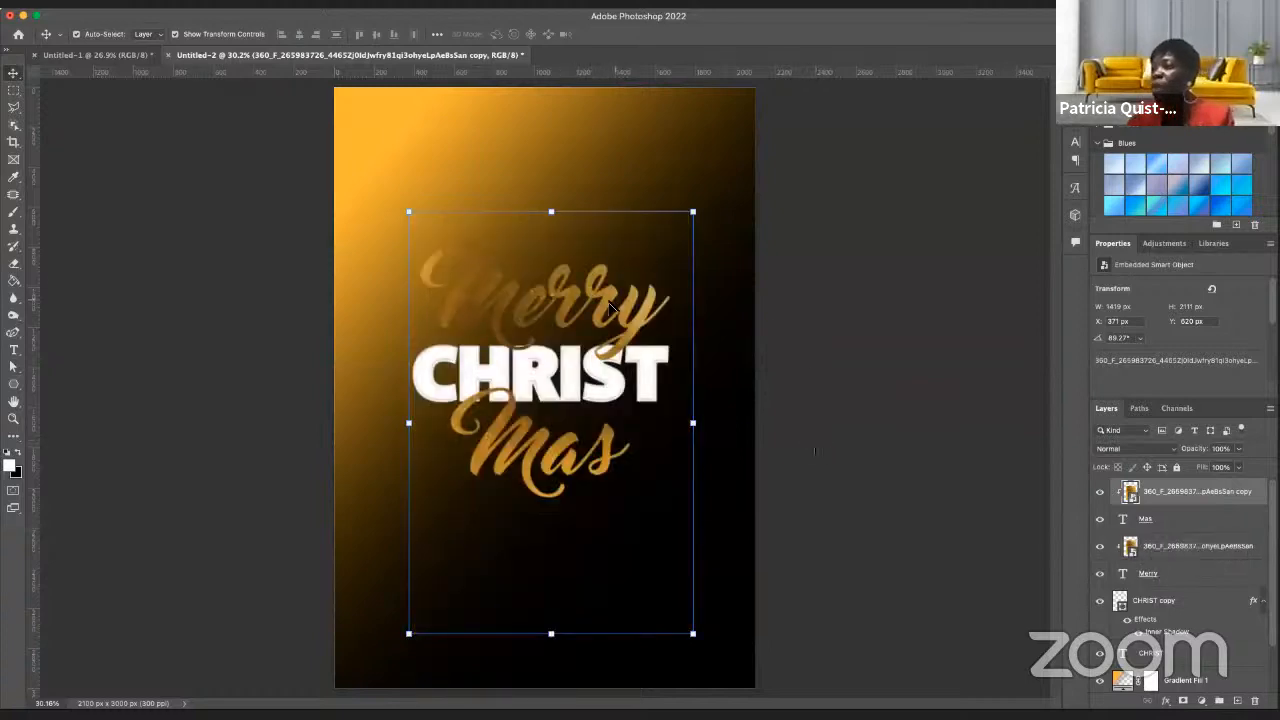
left_click_drag(612, 306, 642, 300)
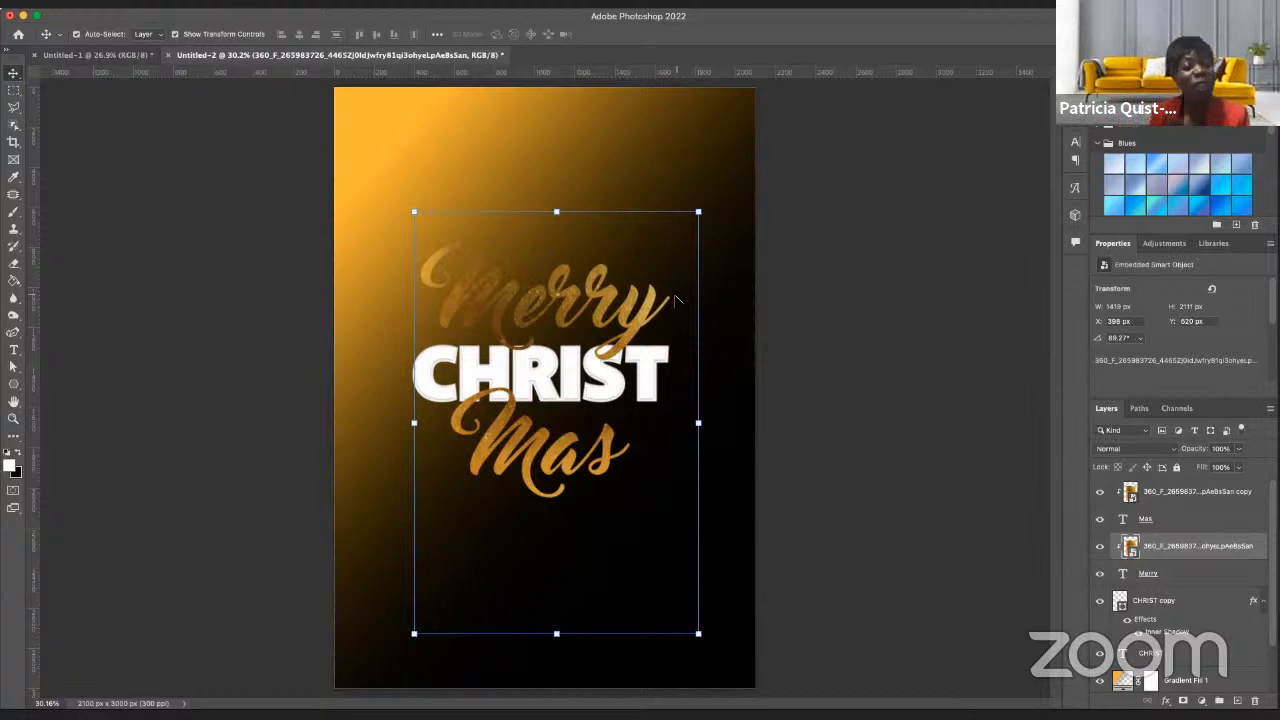
- Group the "Merry" and "Mas" text layers together with their clipped gold textures
left_click(75, 58)
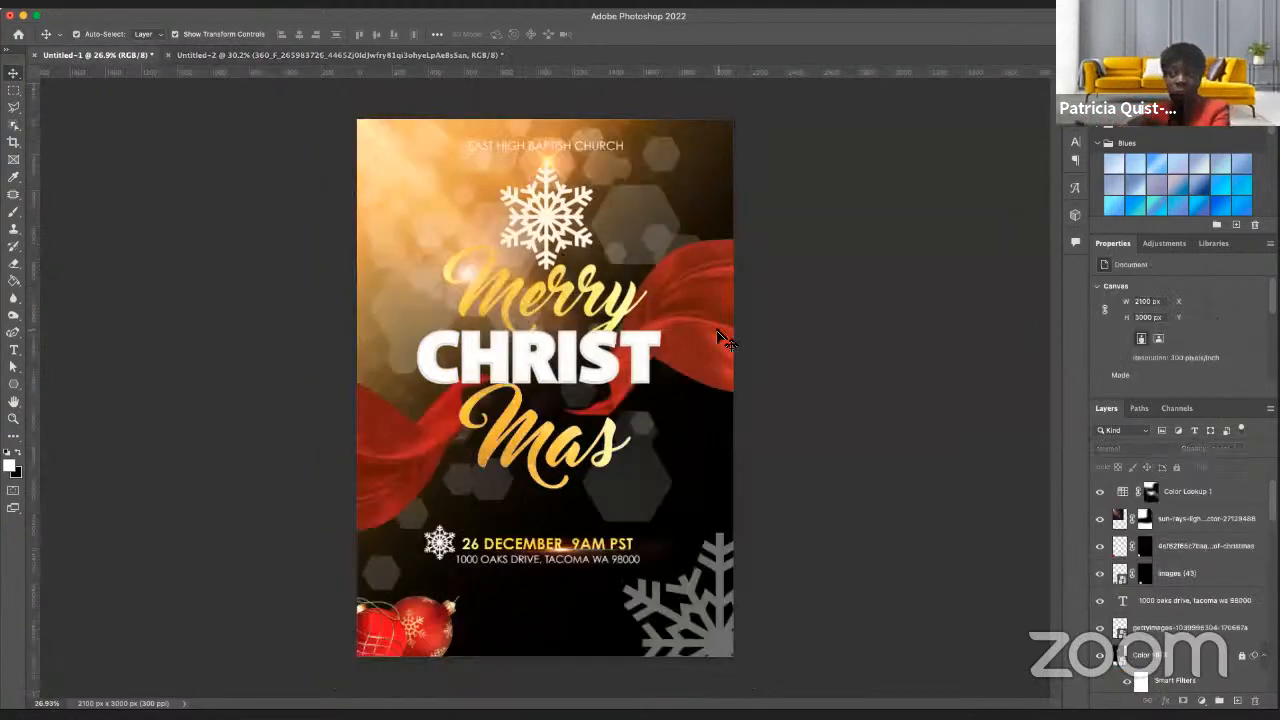
left_click(333, 57)
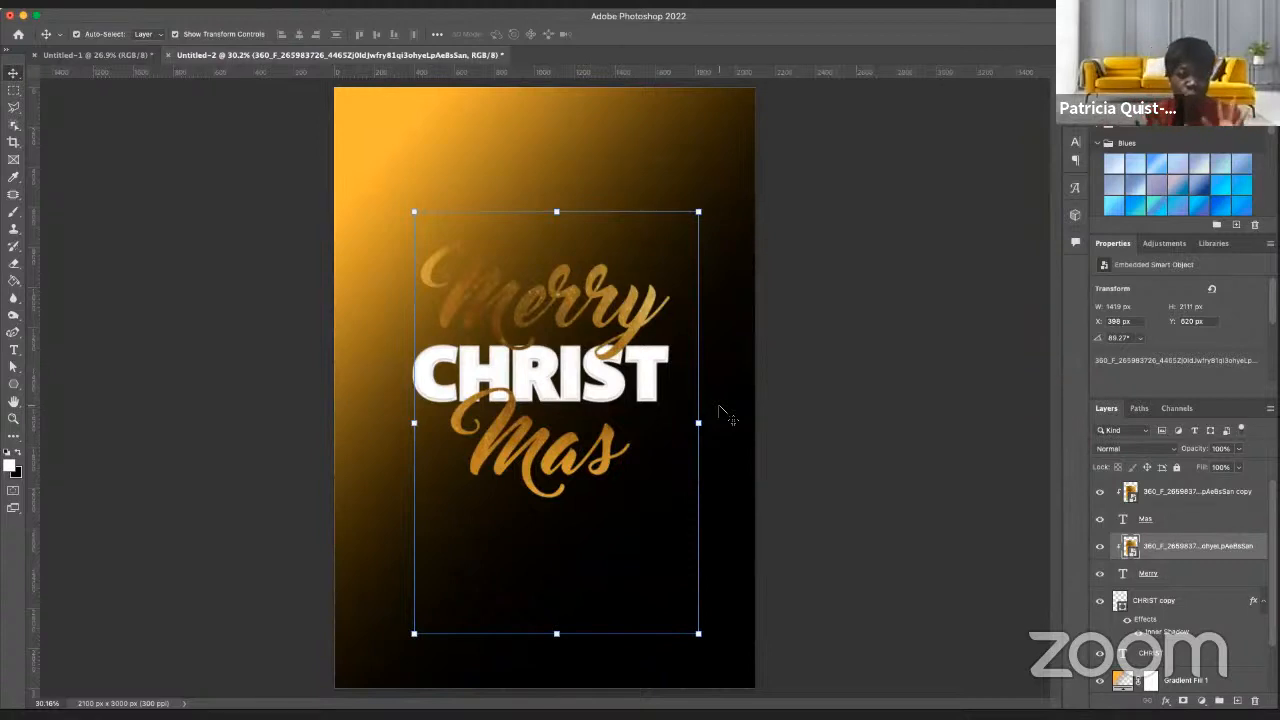
left_click(1189, 578)
left_click(1189, 578)
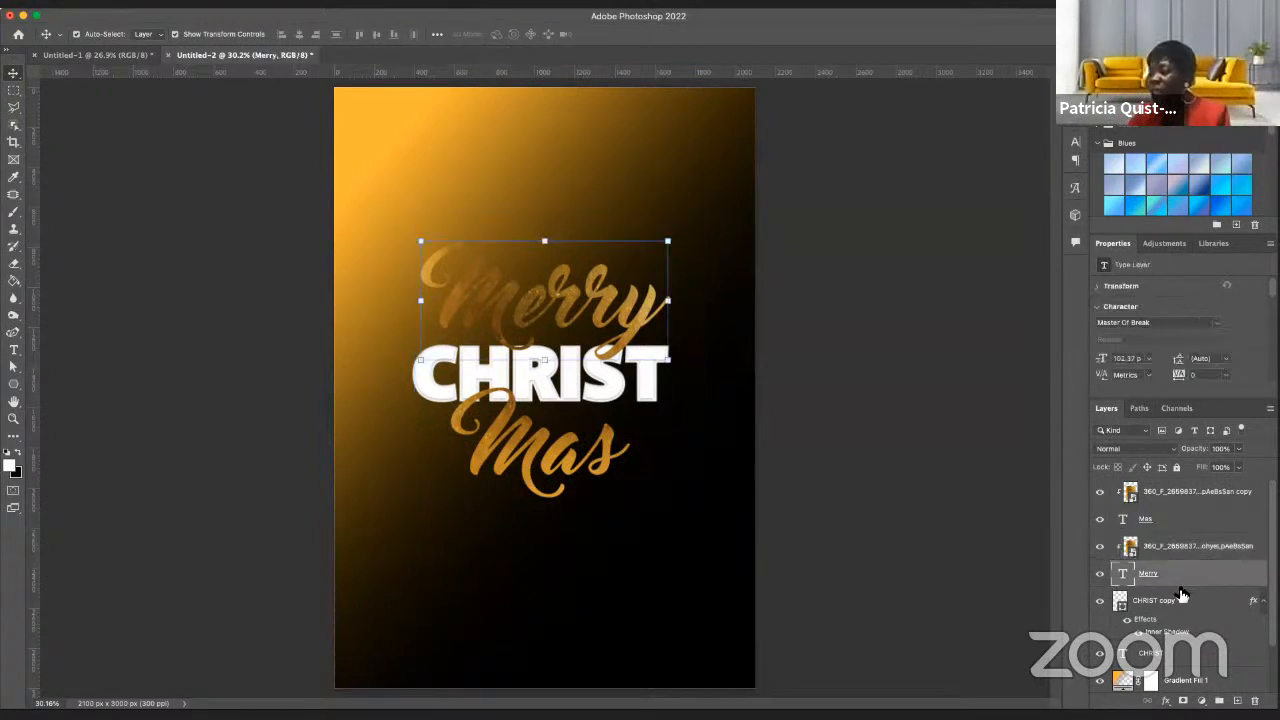
left_click(1180, 500, "shift")
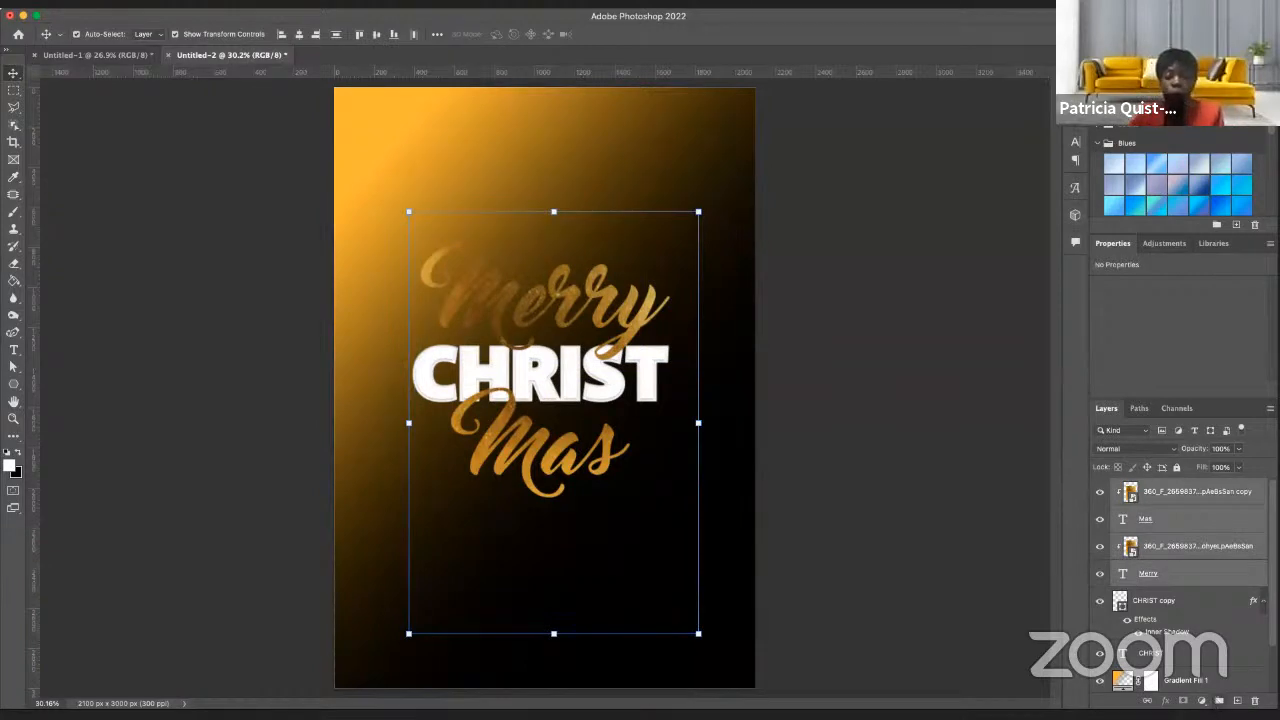
left_click(1219, 700)
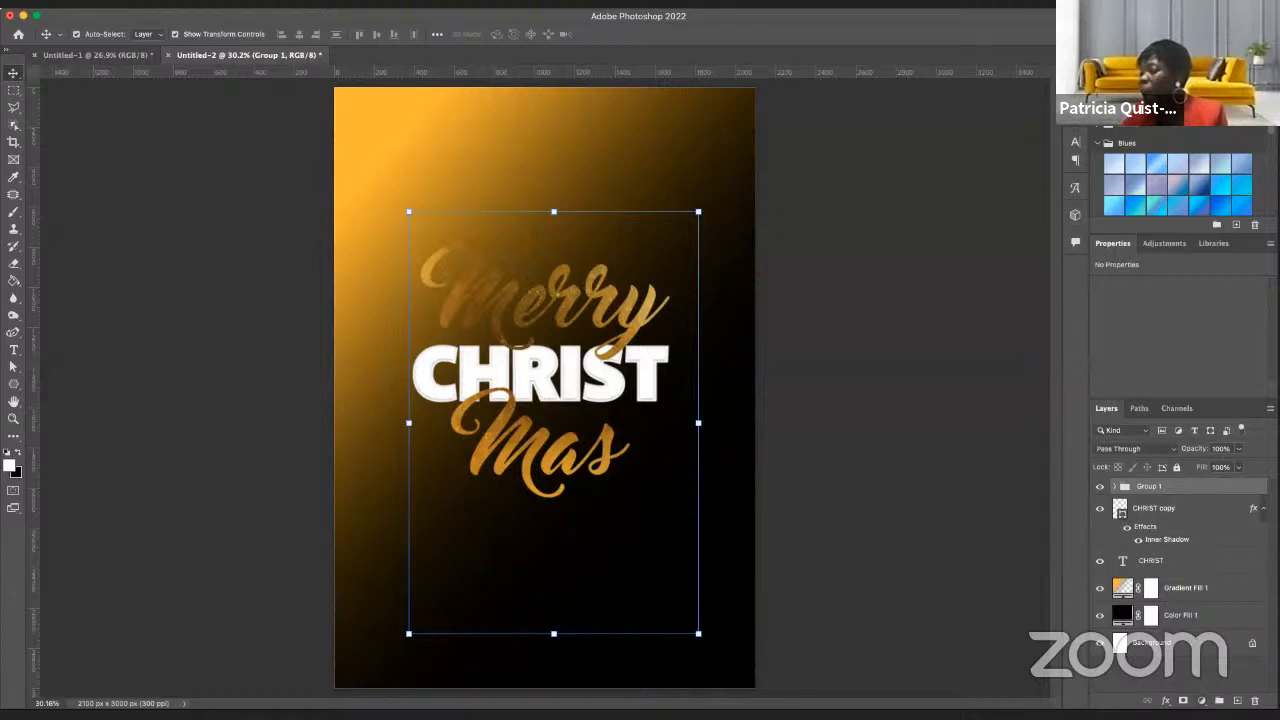
- Add a Levels adjustment layer above the script lettering group and clip it to that group
left_click(1203, 702)
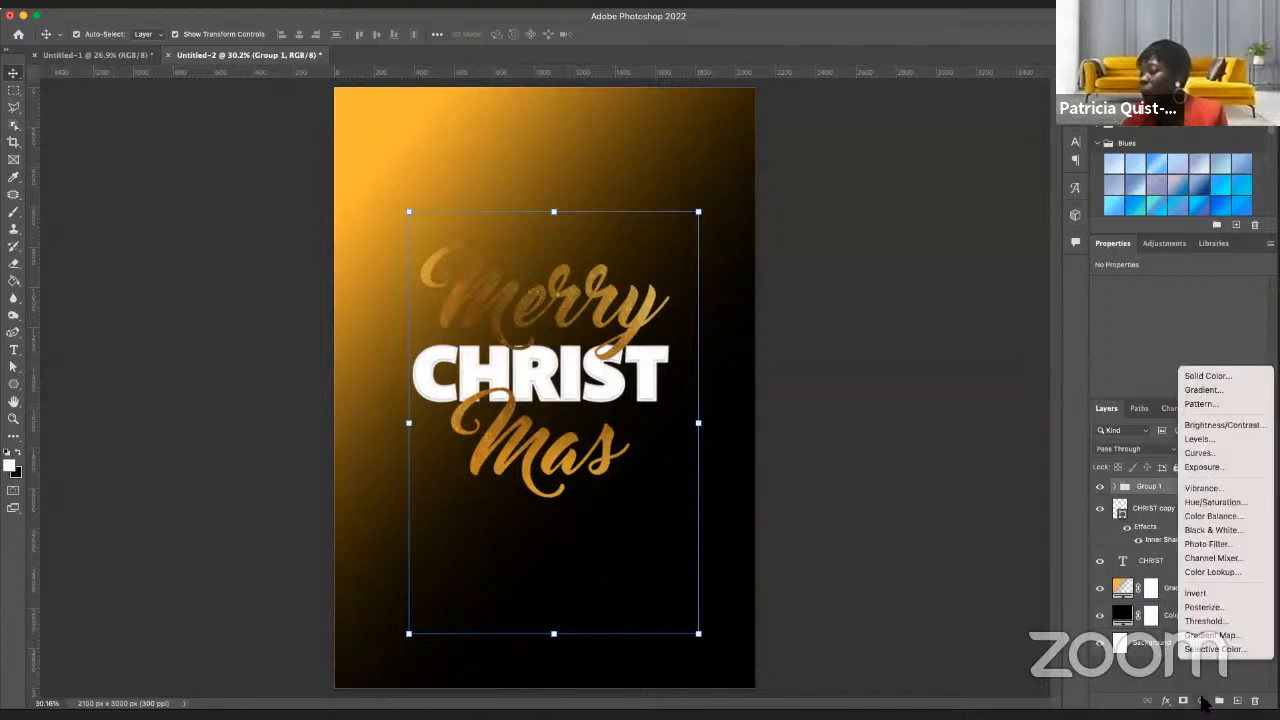
left_click(1219, 440)
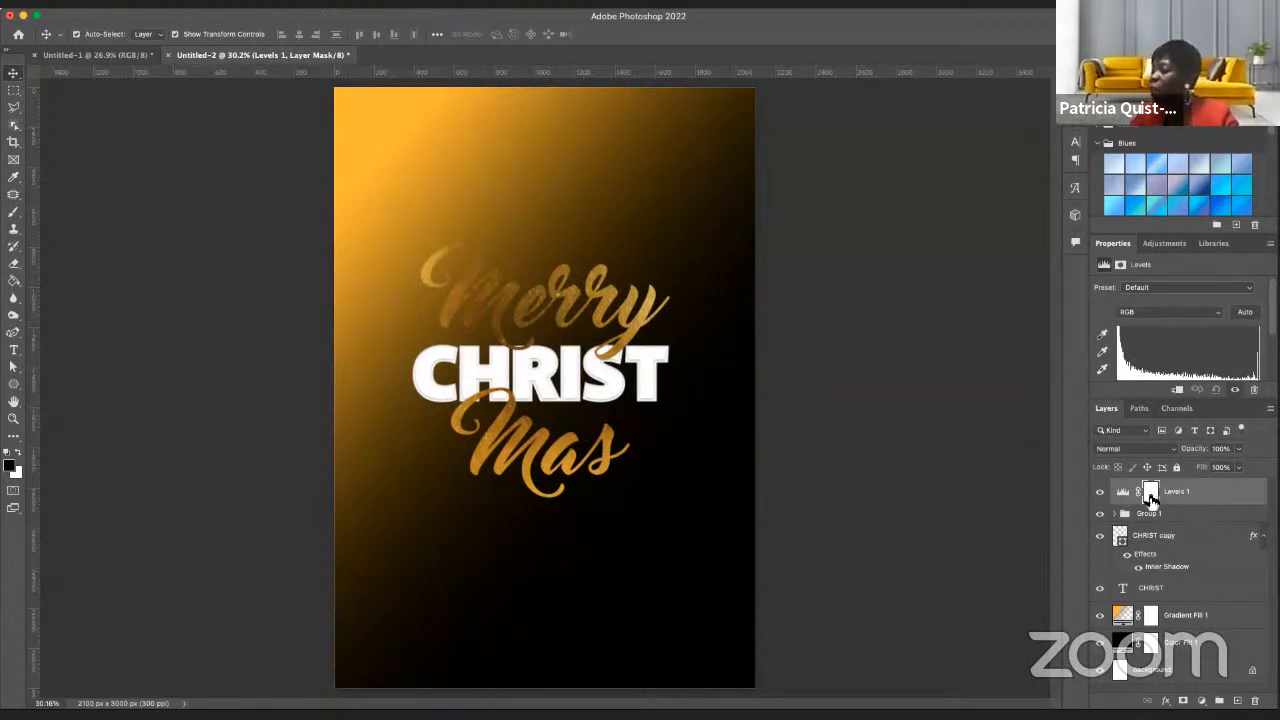
left_click(1150, 500, "alt")
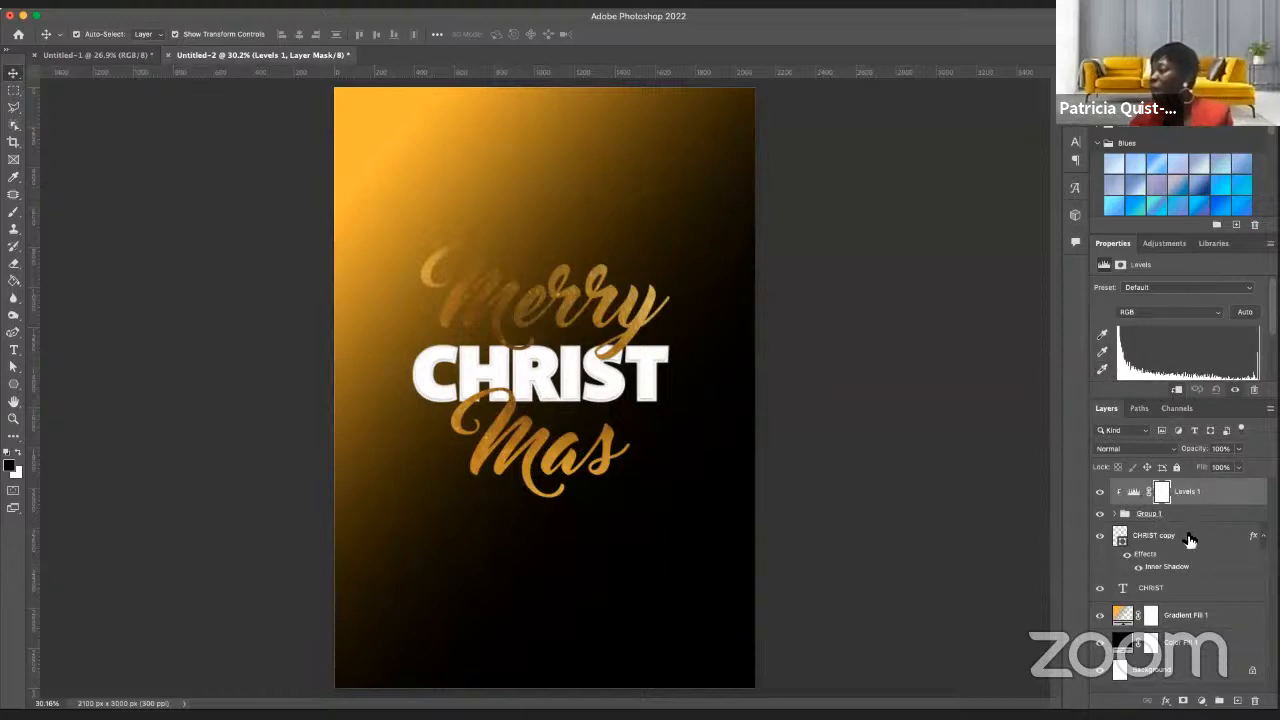
- Brighten the gold lettering with Levels inputs of 7 for shadows, about 1.42 for midtones and about 156 for highlights
left_click(1135, 492)
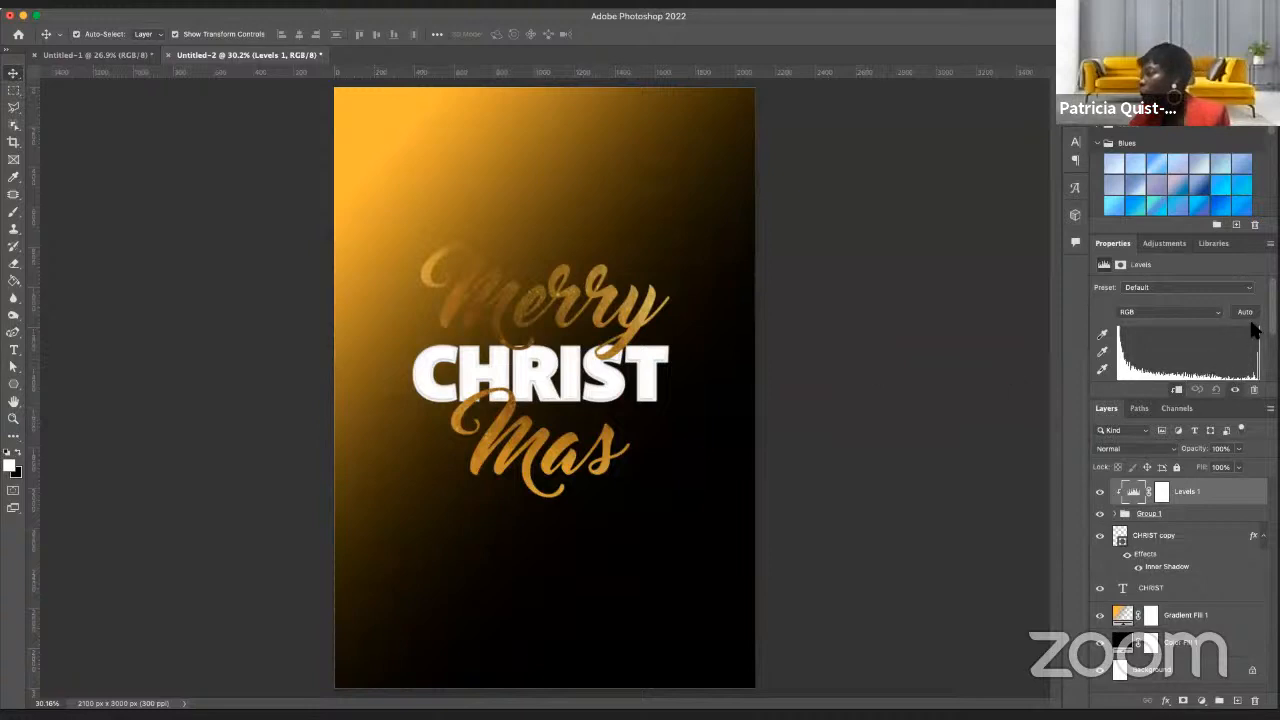
scroll(1200, 345, "down", 1)
scroll(1254, 344, "down", 2)
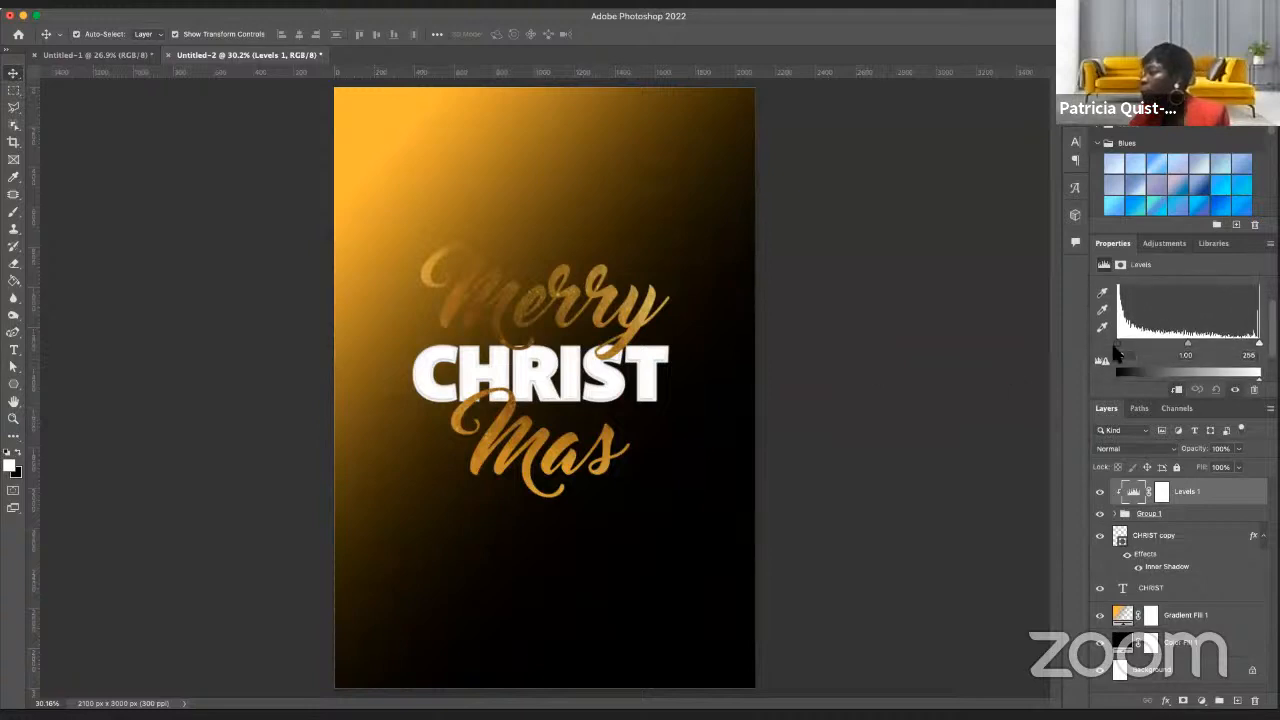
left_click_drag(1118, 343, 1120, 344)
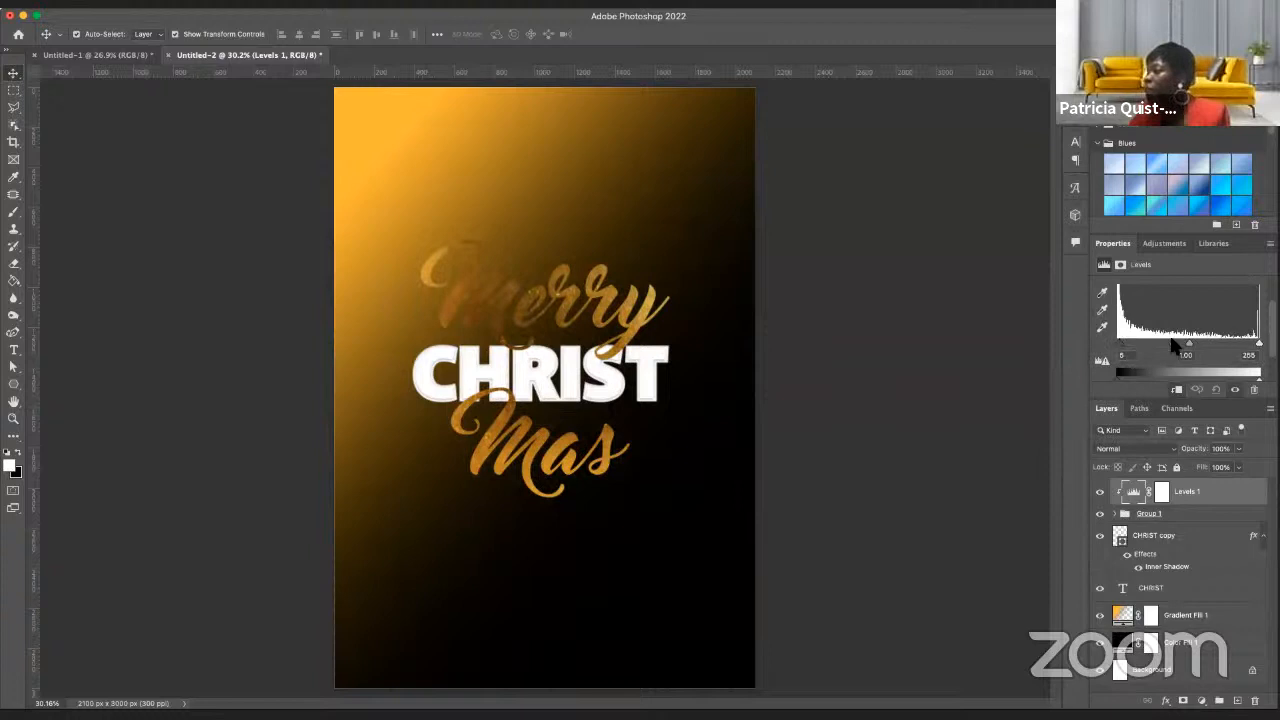
scroll(1188, 330, "up", 2)
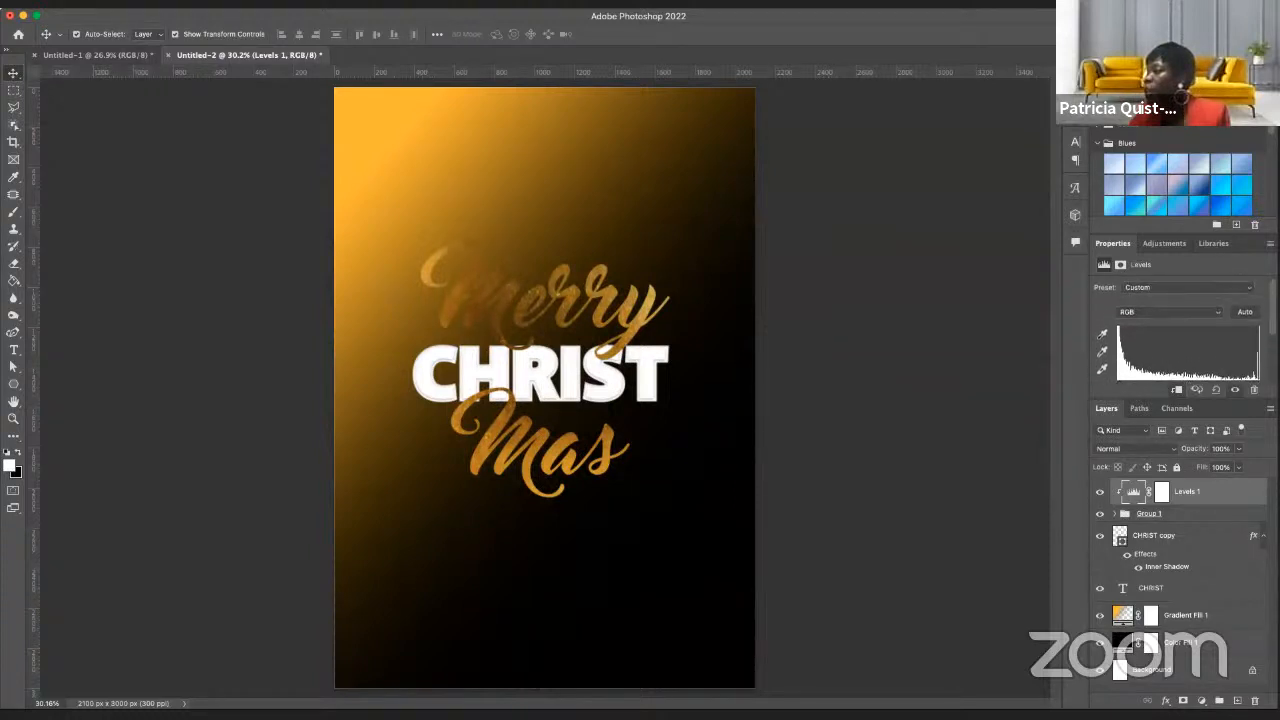
scroll(1140, 350, "down", 2)
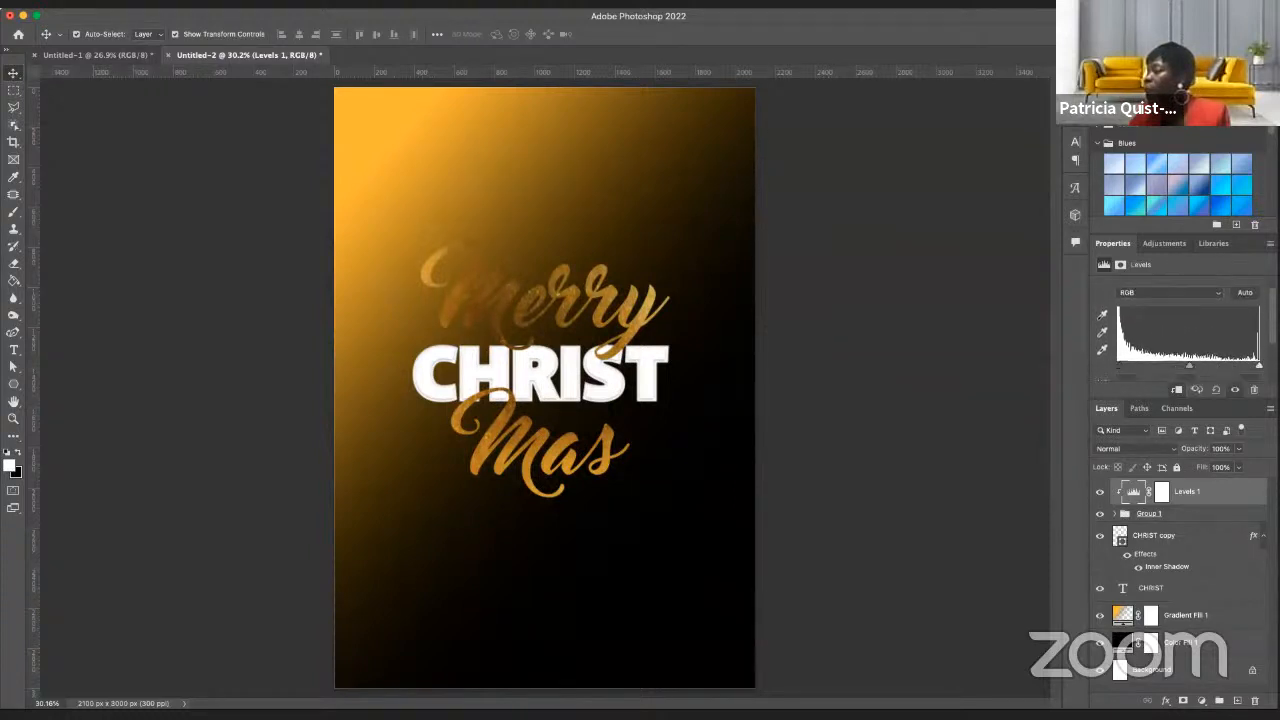
mouse_move(1120, 363)
left_mouse_down()
mouse_move(1137, 363)
mouse_move(1120, 362)
left_mouse_up()
left_click_drag(1259, 364, 1205, 368)
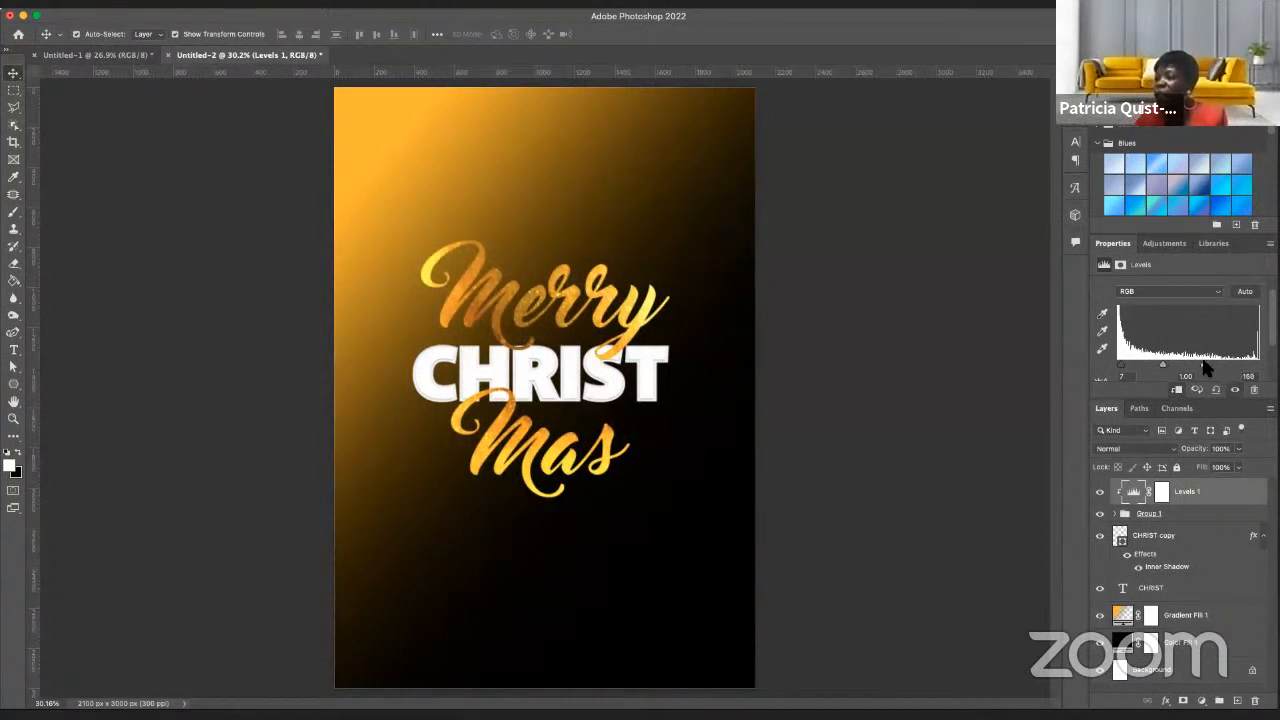
left_click_drag(1164, 368, 1155, 369)
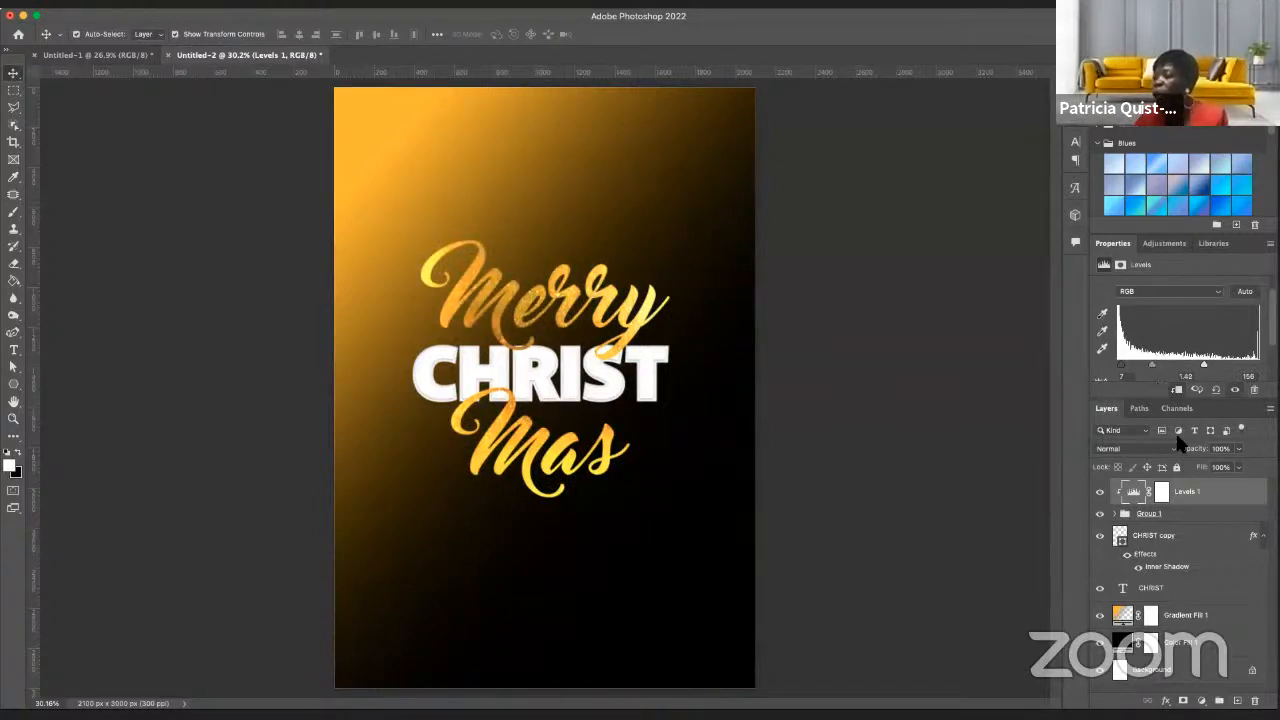
- Shift the gold texture clipped to "Mas" slightly downward inside the script lettering group
left_click(1115, 513)
left_click(1167, 592)
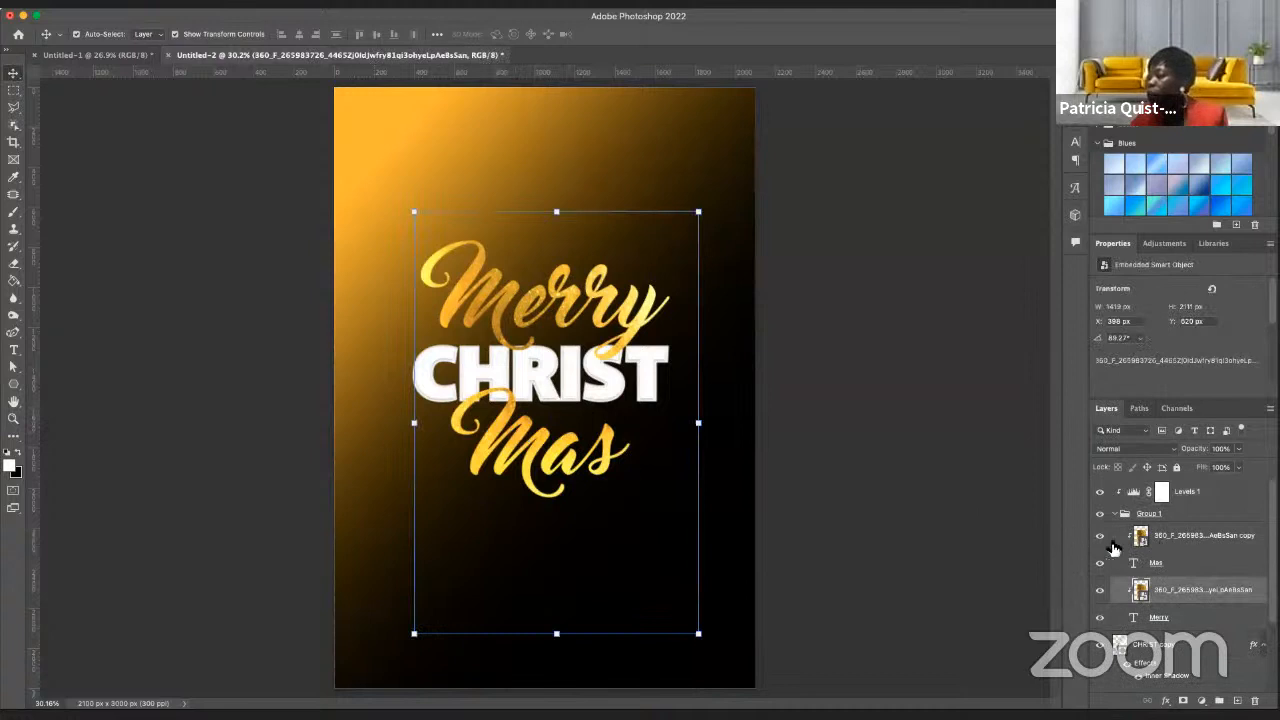
left_click(1180, 537)
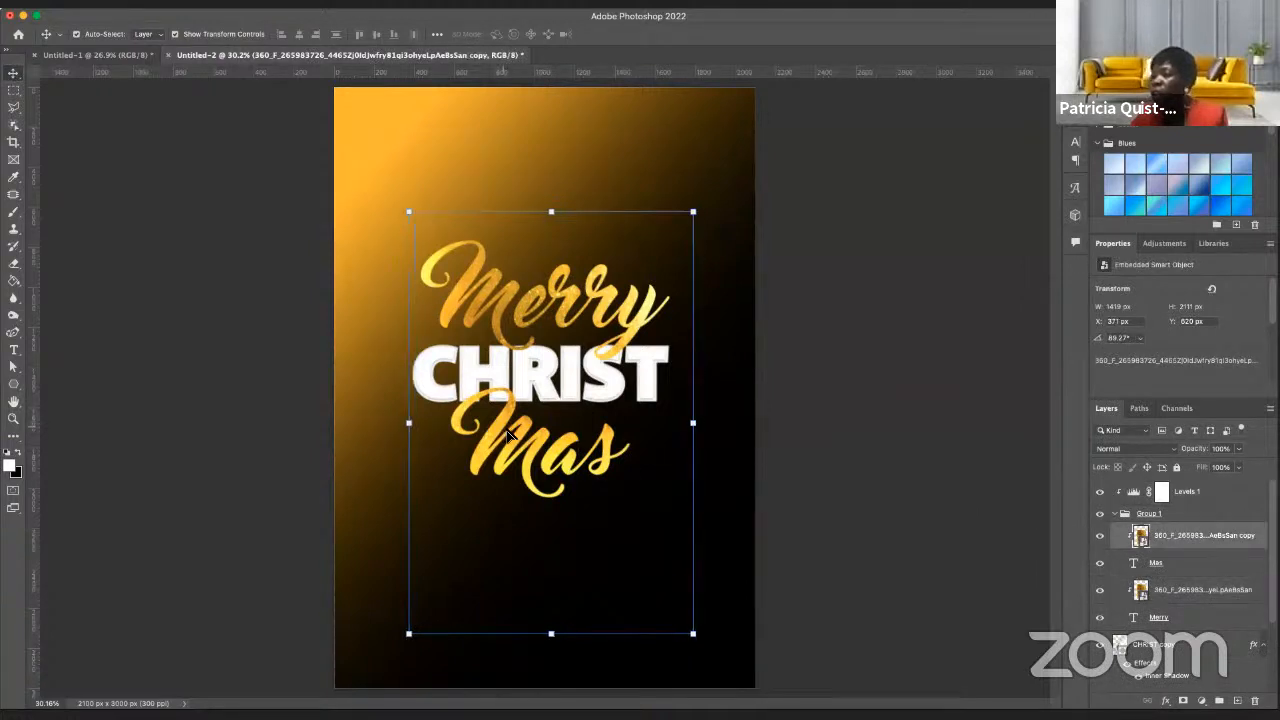
left_click_drag(510, 438, 505, 471)
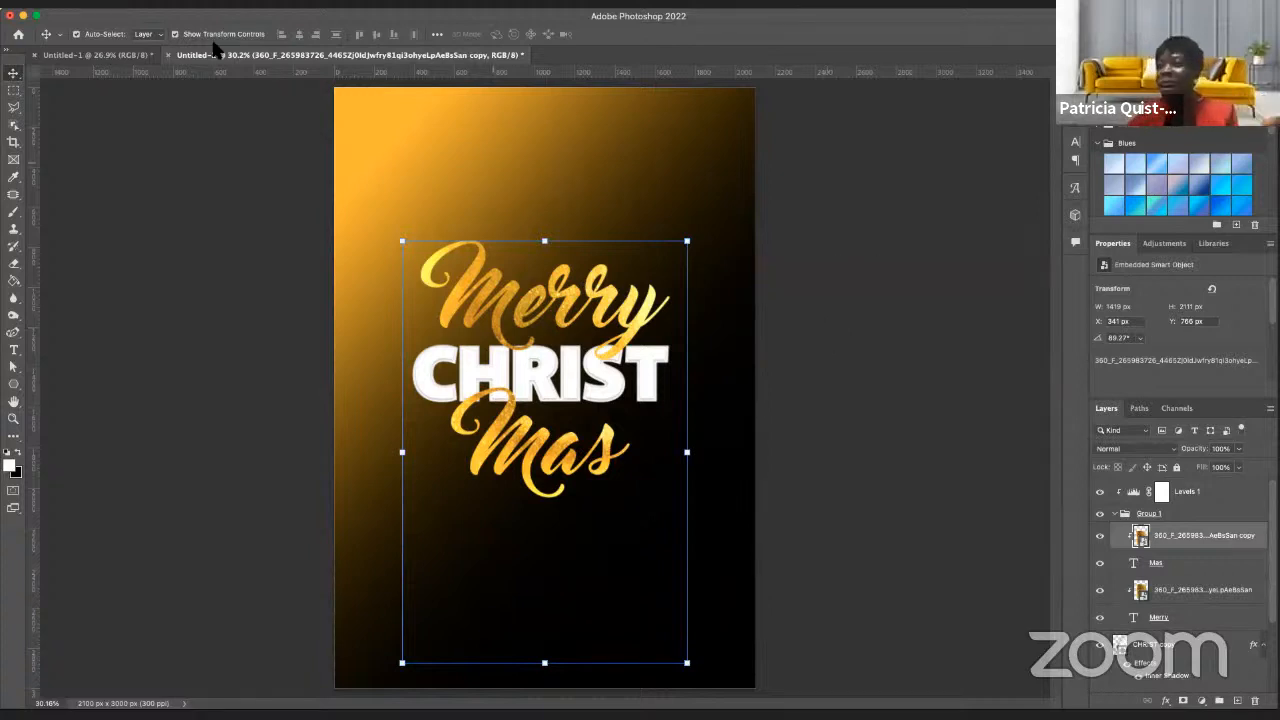
- Place the abstract gold wavy silk image into the new flyer and move its layer above the Levels adjustment layer
left_click(112, 56)
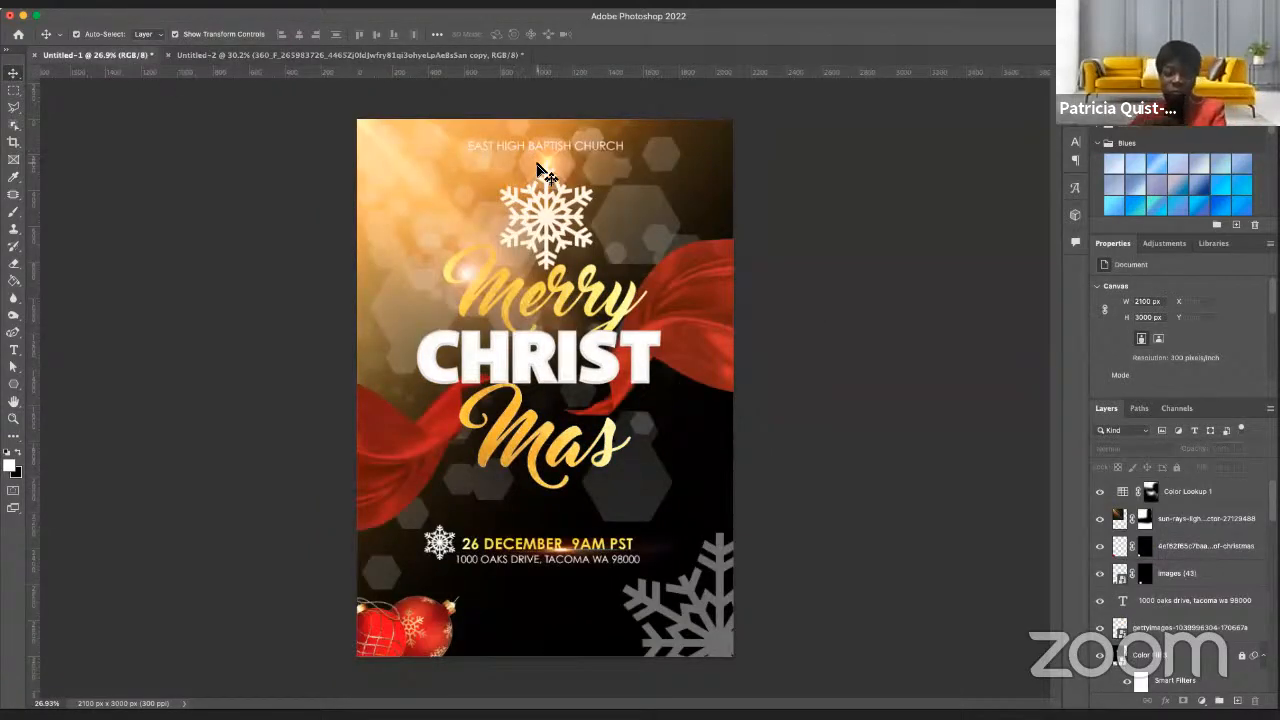
left_click(378, 55)
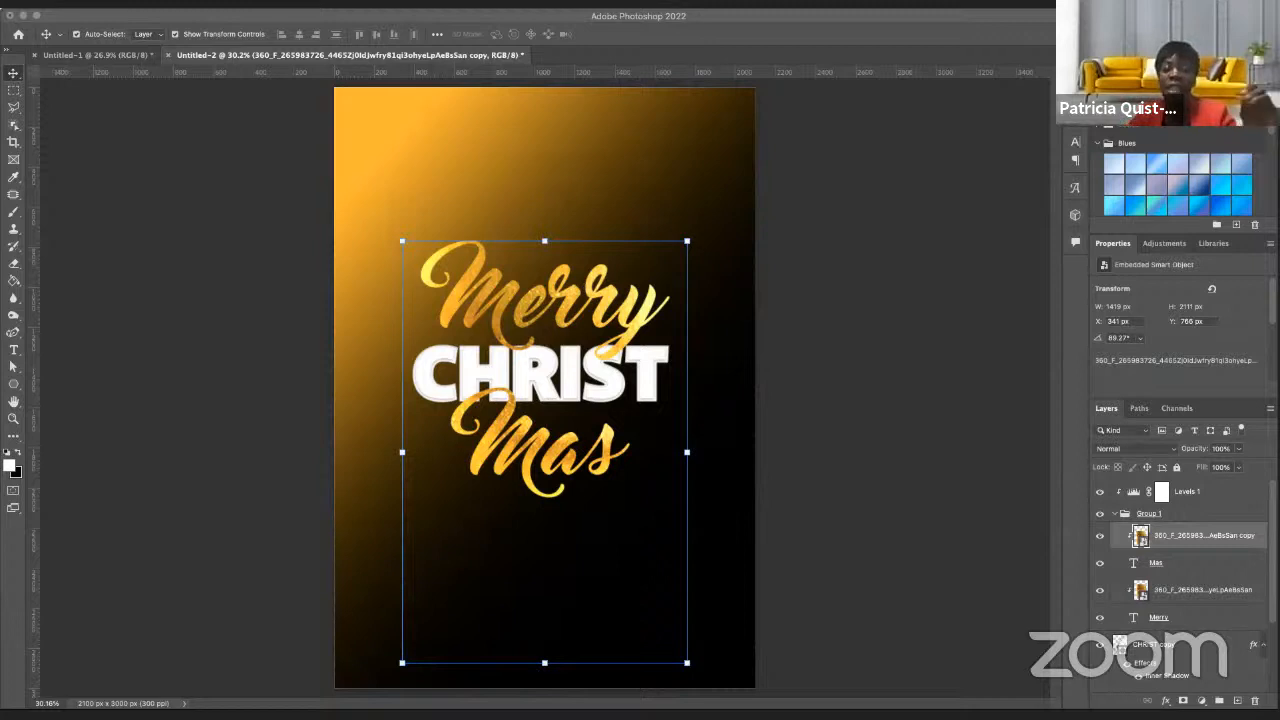
left_click_drag(691, 471, 690, 335)
key("Return")
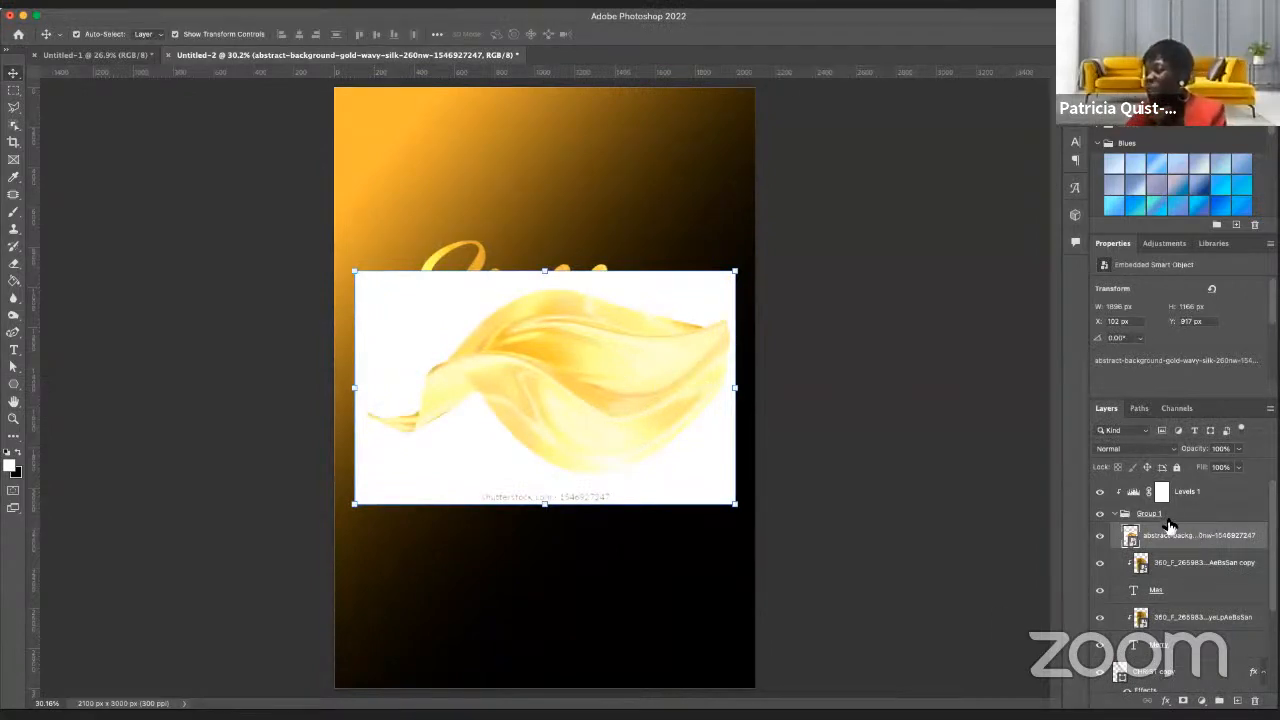
left_click_drag(1189, 537, 1183, 490)
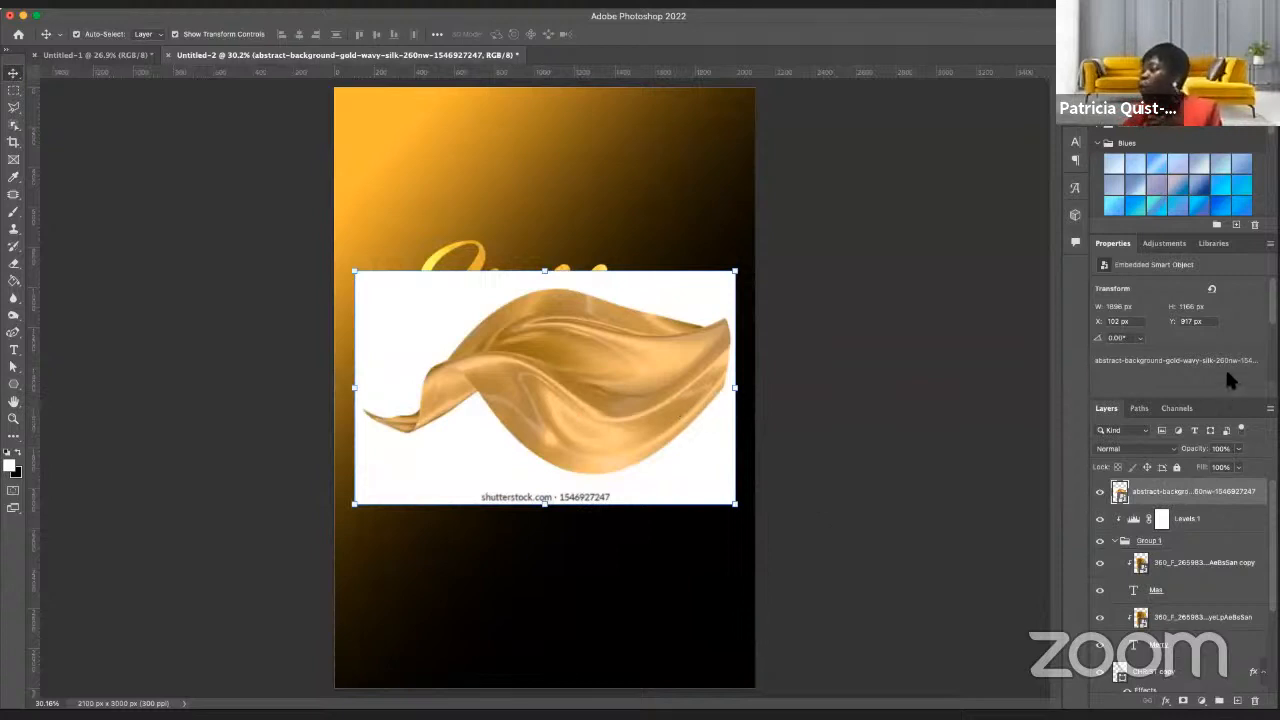
- Convert the silk smart object to a regular layer, retaining its transforms, and remove its white background
scroll(1217, 308, "down", 3)
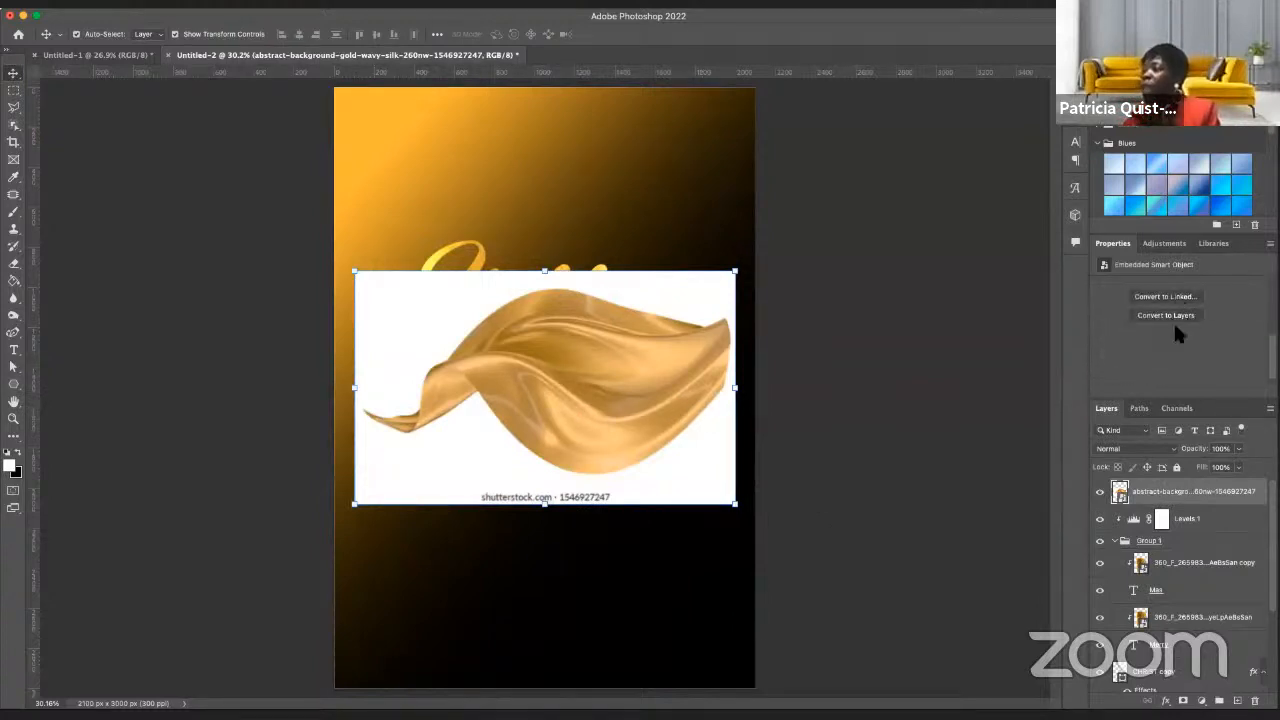
scroll(1177, 334, "up", 2)
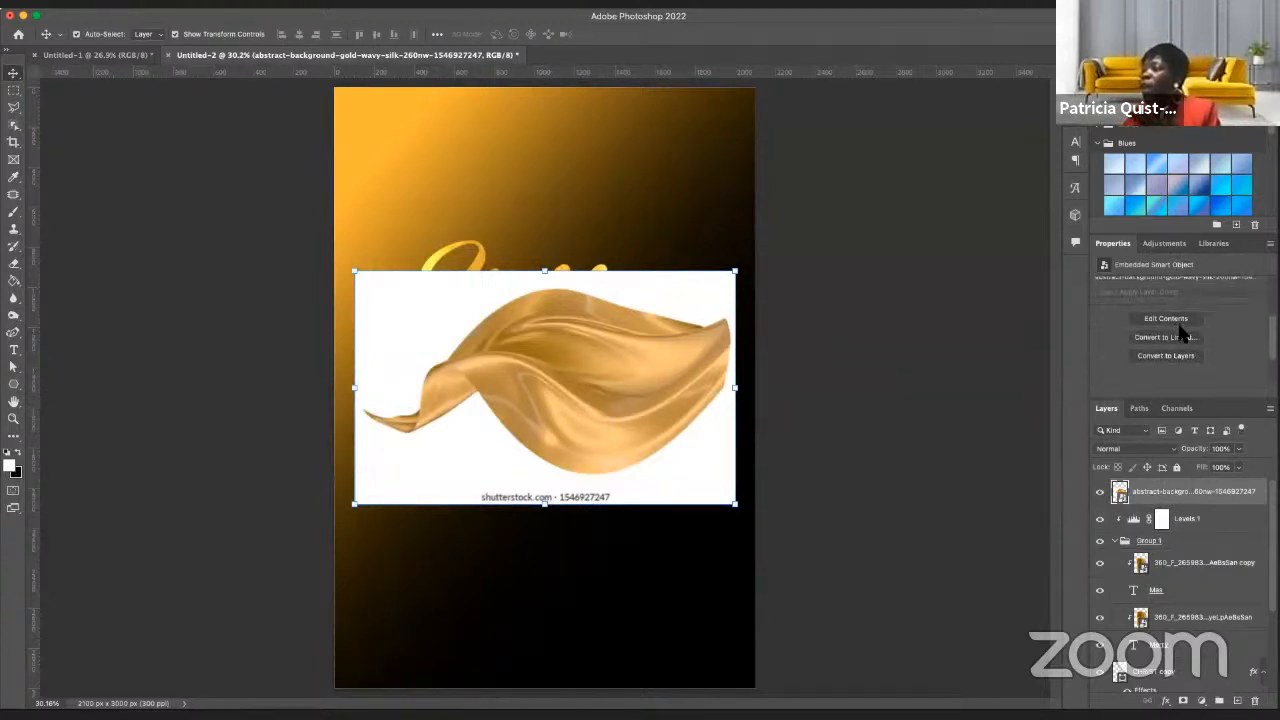
scroll(1180, 333, "down", 1)
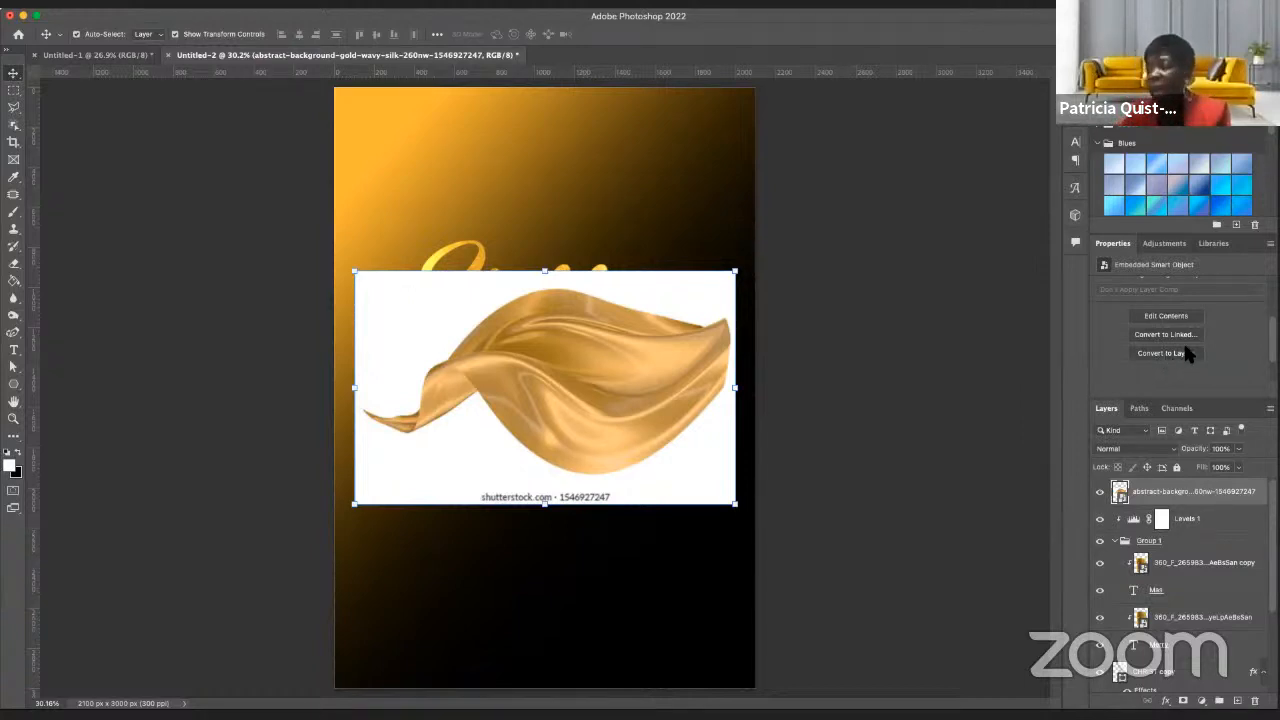
left_click(1176, 355)
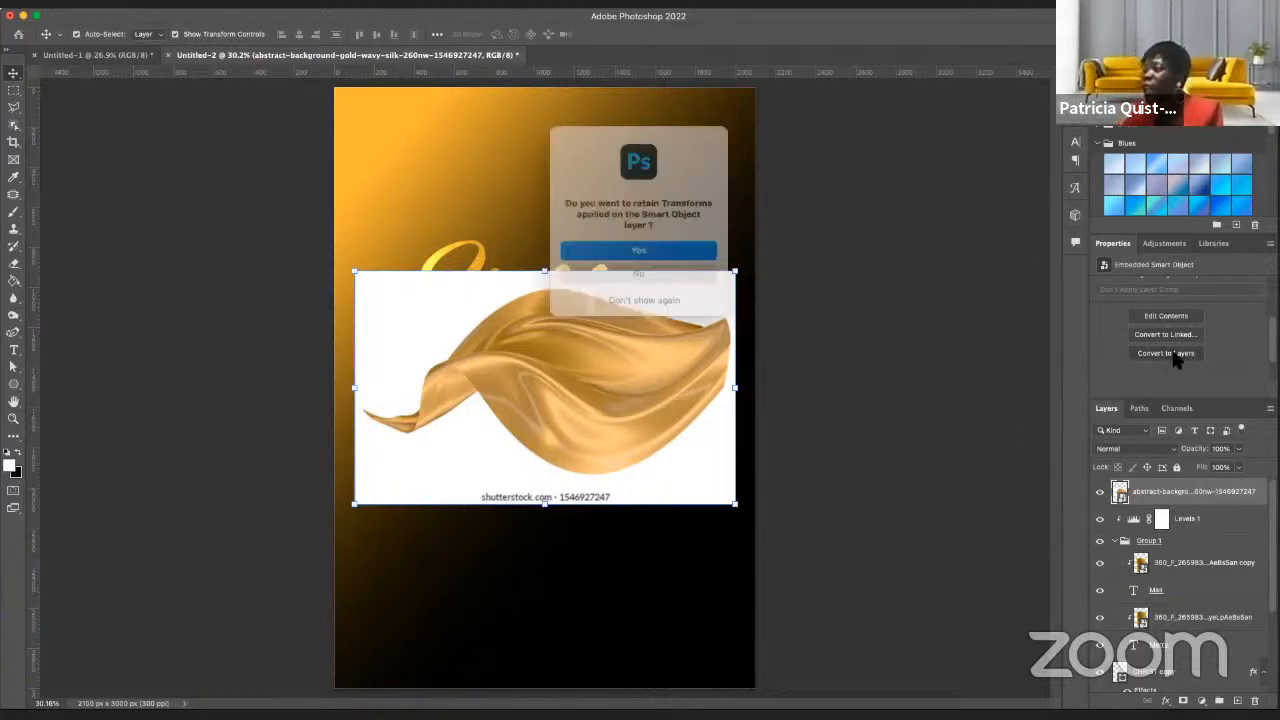
left_click(652, 251)
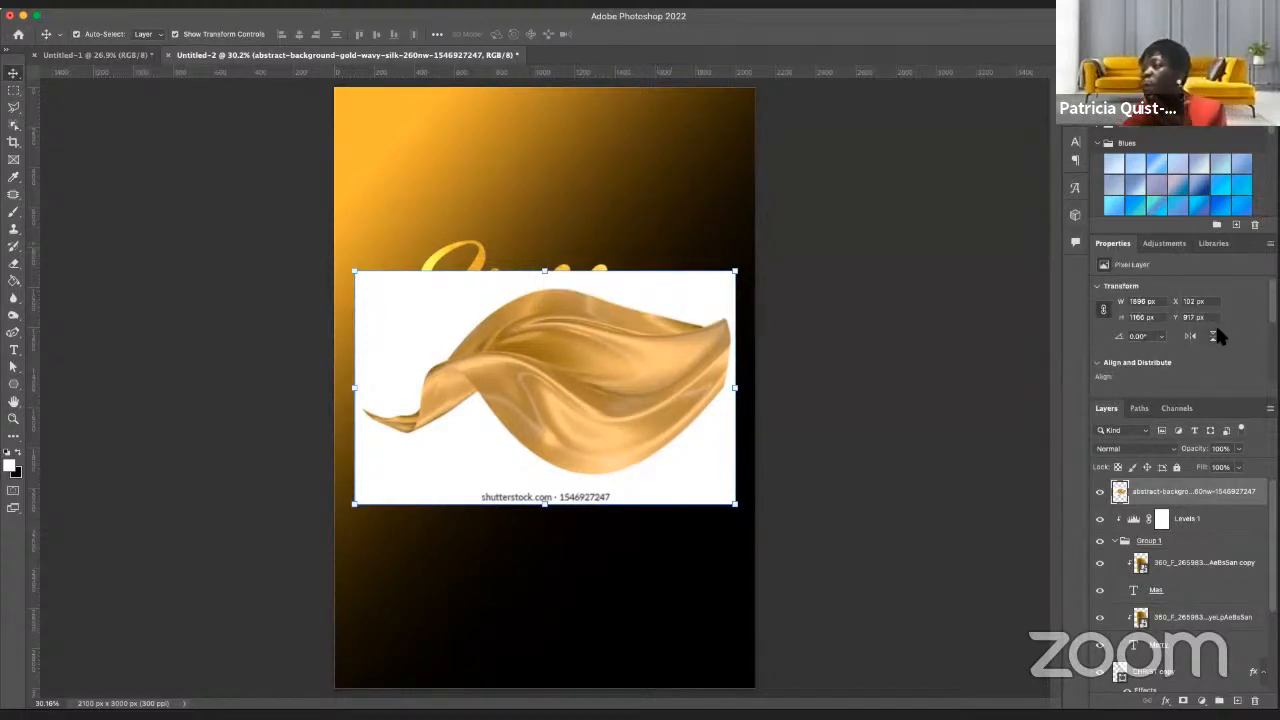
scroll(1215, 330, "down", 5)
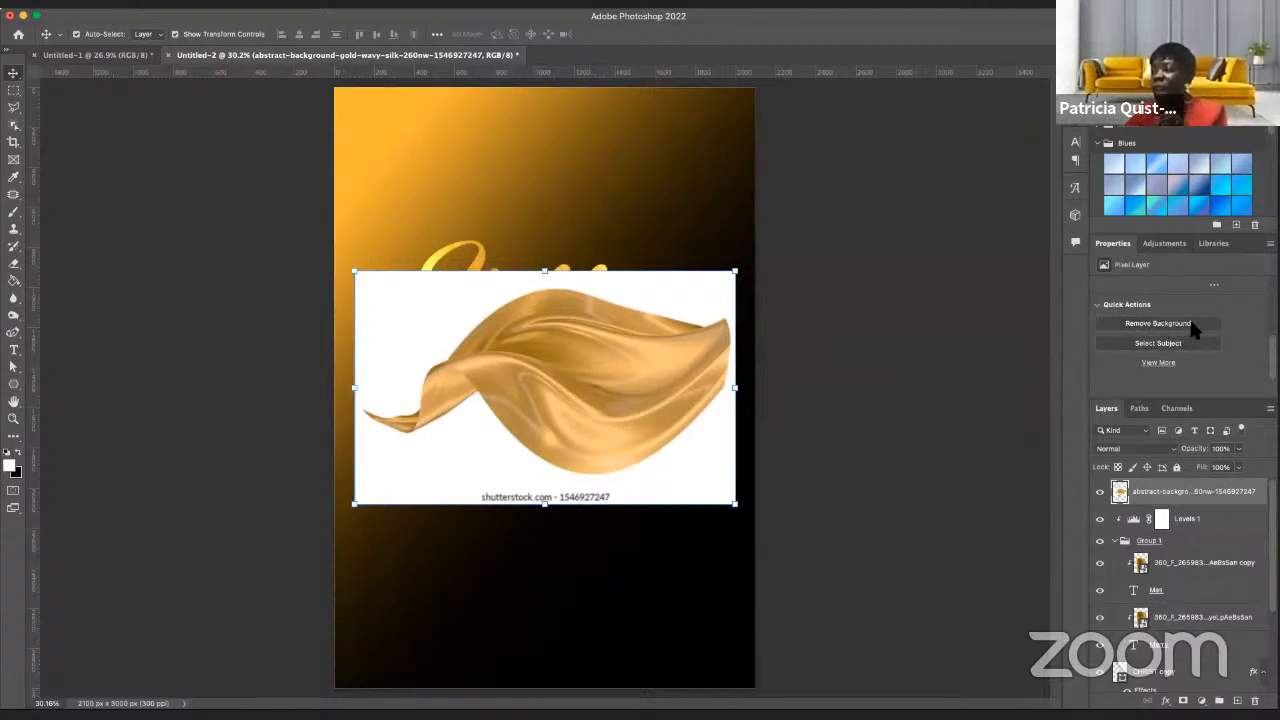
left_click(1190, 323)
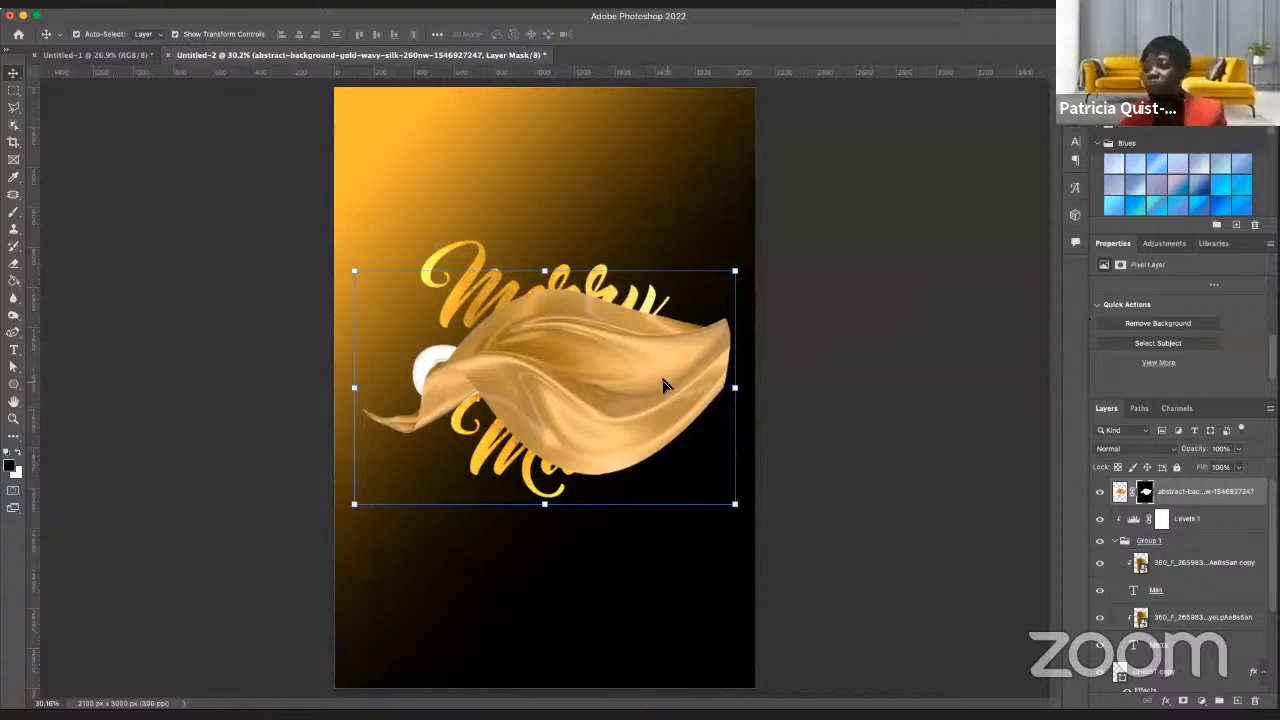
- Rotate the silk about -31.8°, position it running off the flyer's right edge, and move it behind all the lettering
left_click_drag(628, 405, 763, 412)
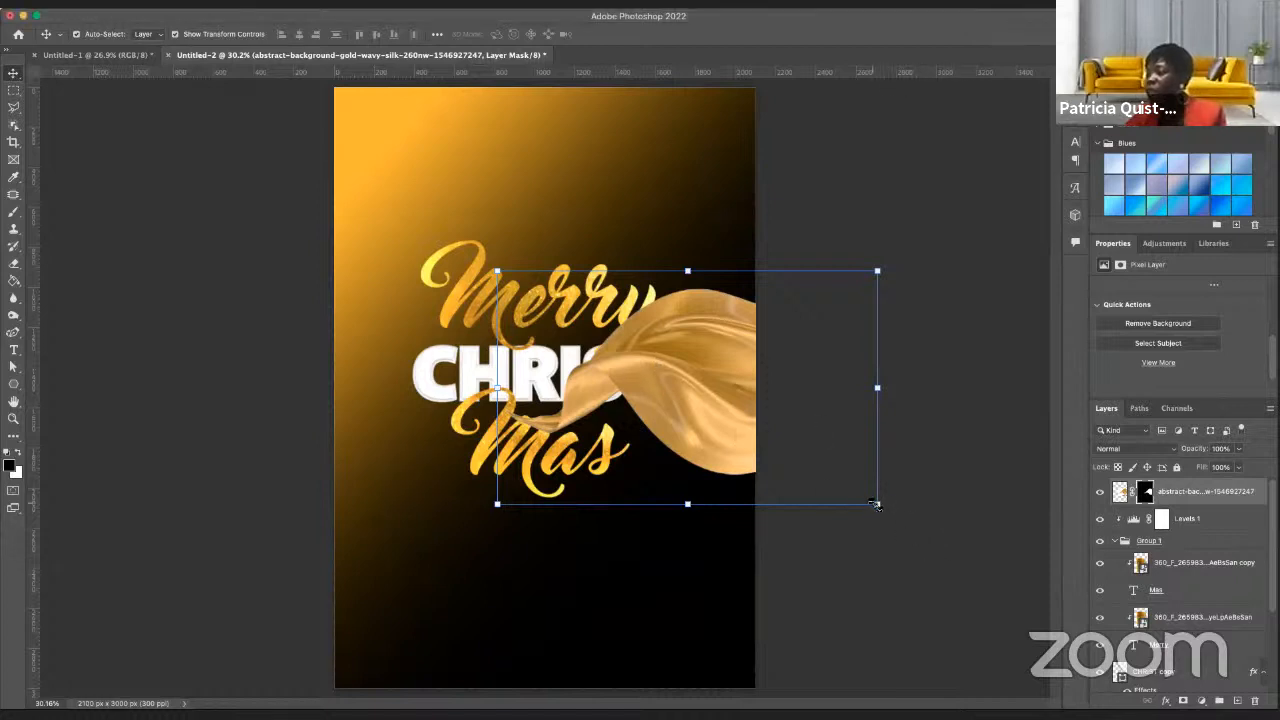
key("ctrl+t")
left_click_drag(897, 500, 908, 392)
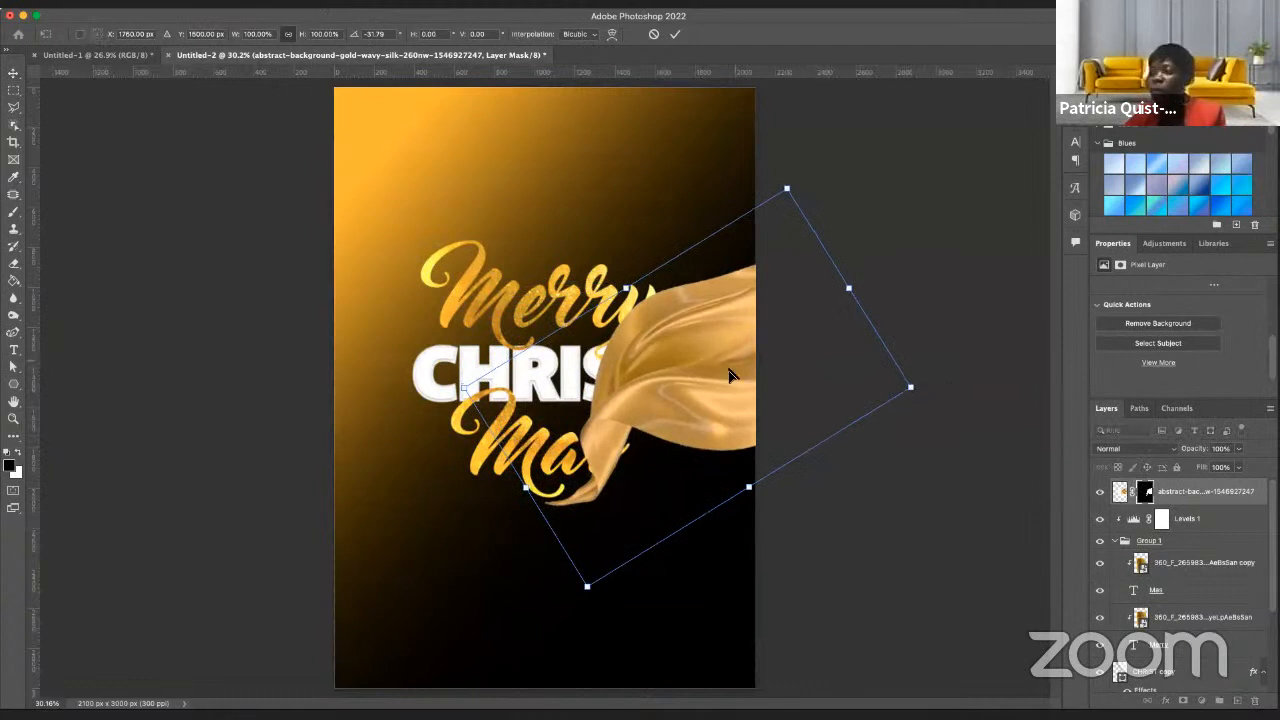
left_click_drag(737, 369, 729, 329)
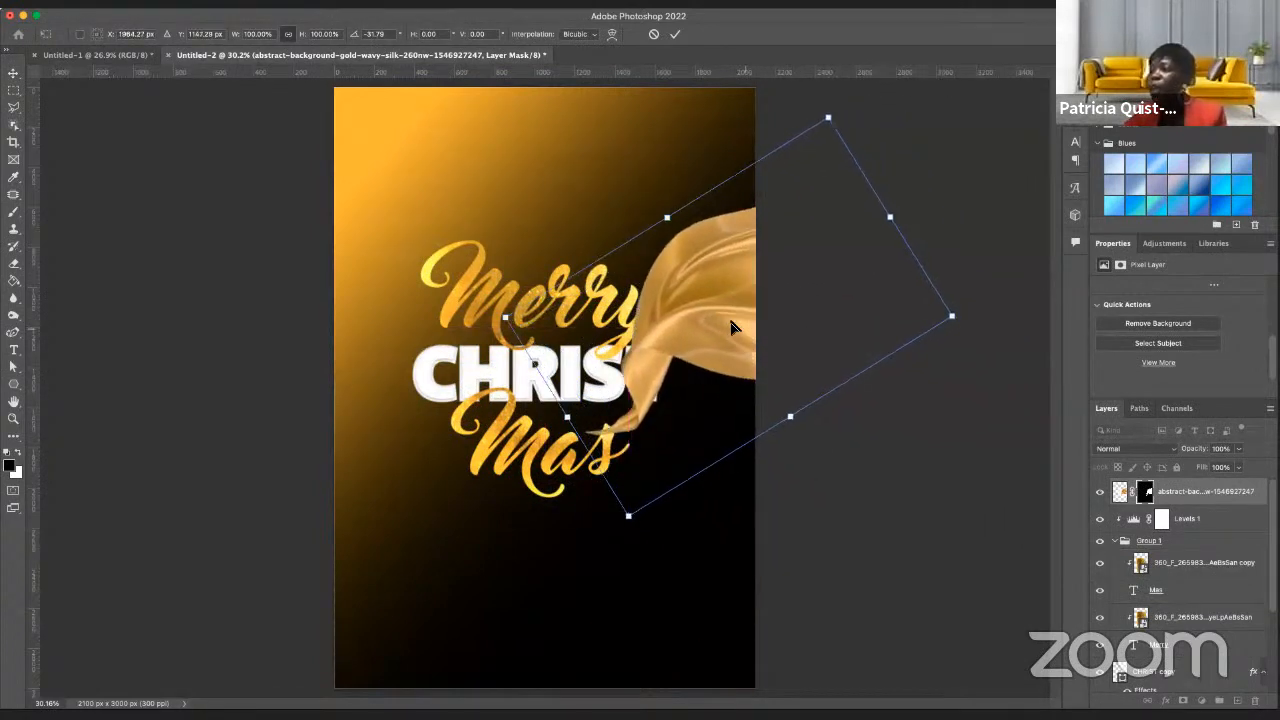
key("Return")
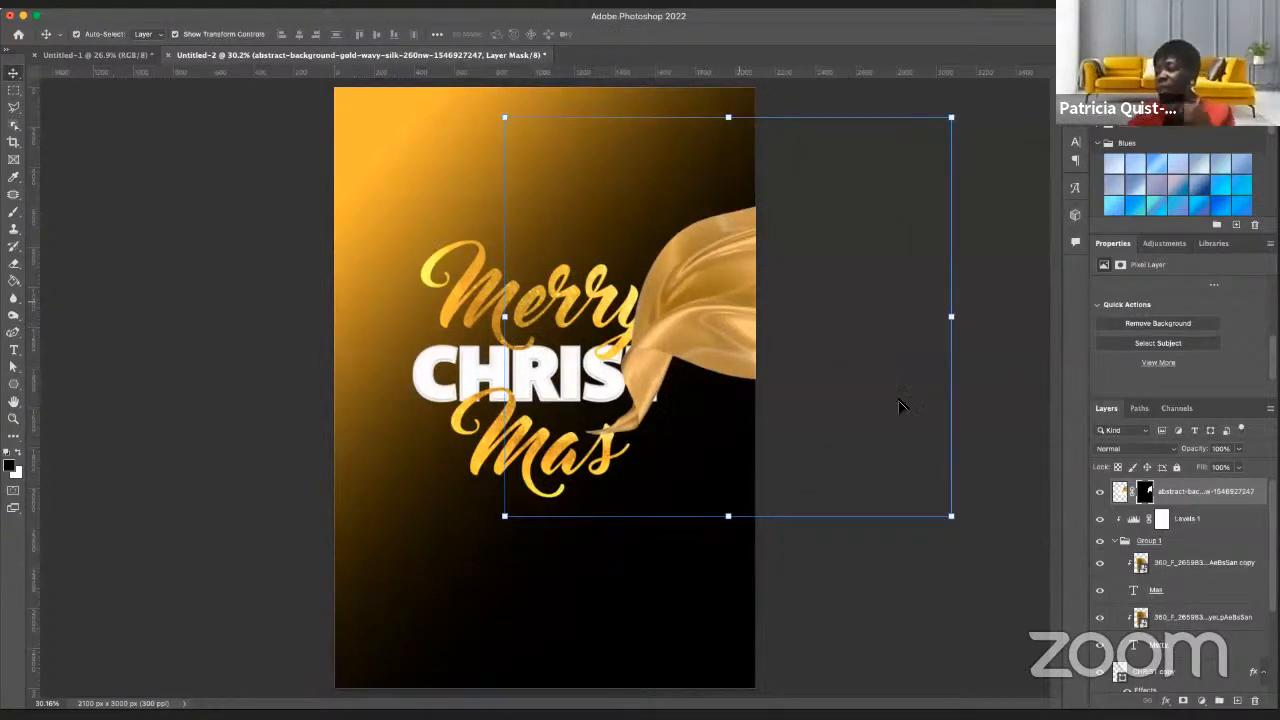
left_click_drag(1200, 496, 1183, 625)
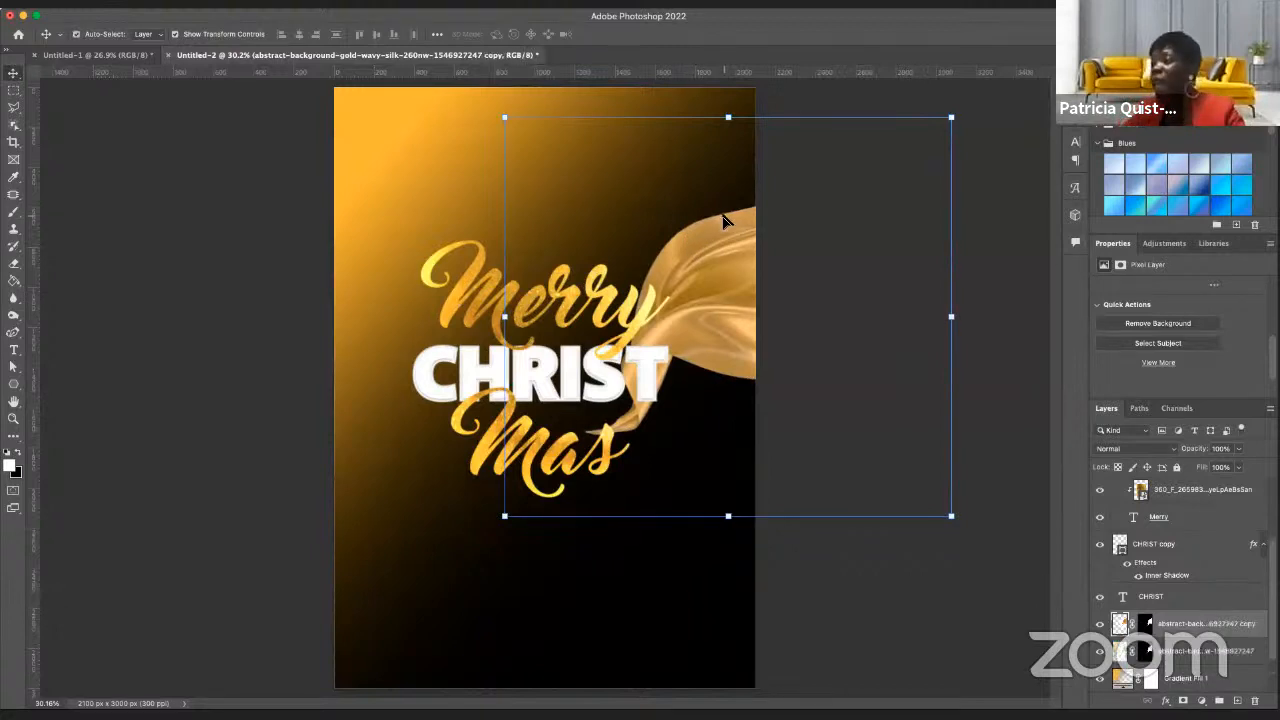
- Duplicate the silk, turn the copy roughly upside down, and place it running off the flyer's left edge beside "Mas"
left_click_drag(729, 243, 495, 141)
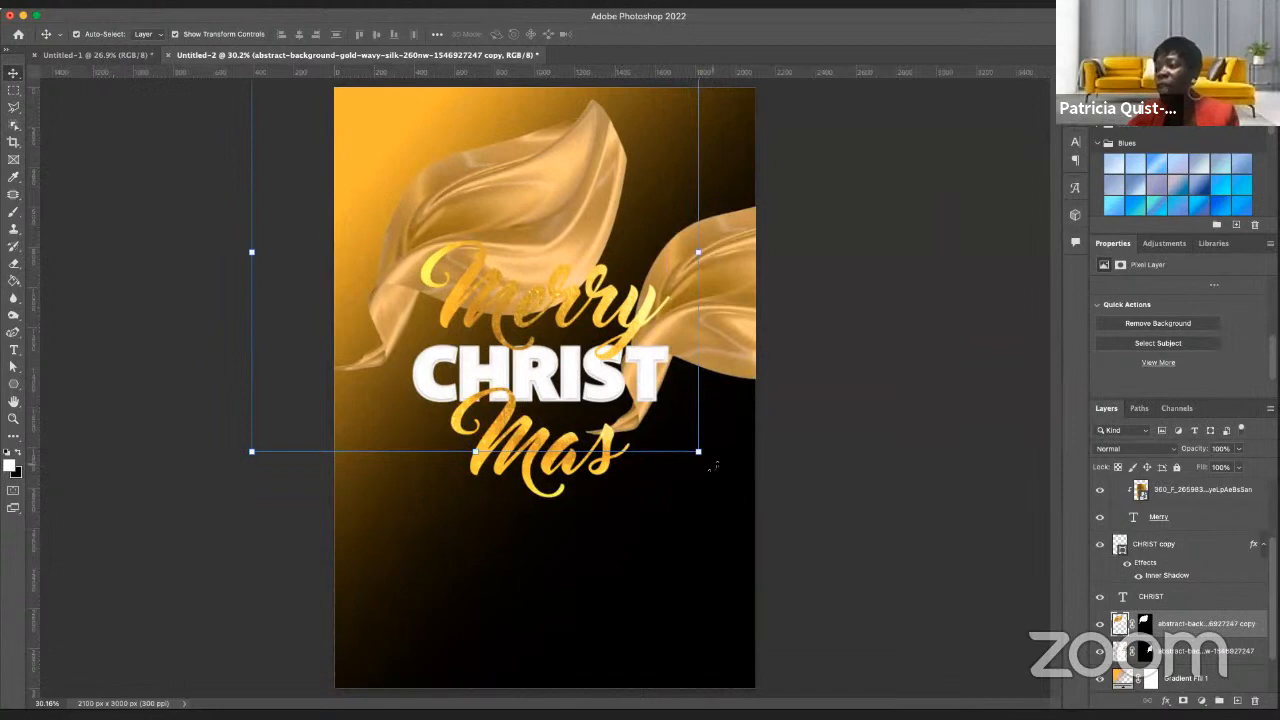
left_click_drag(713, 465, 350, 108)
left_click_drag(366, 286, 282, 461)
key("Return")
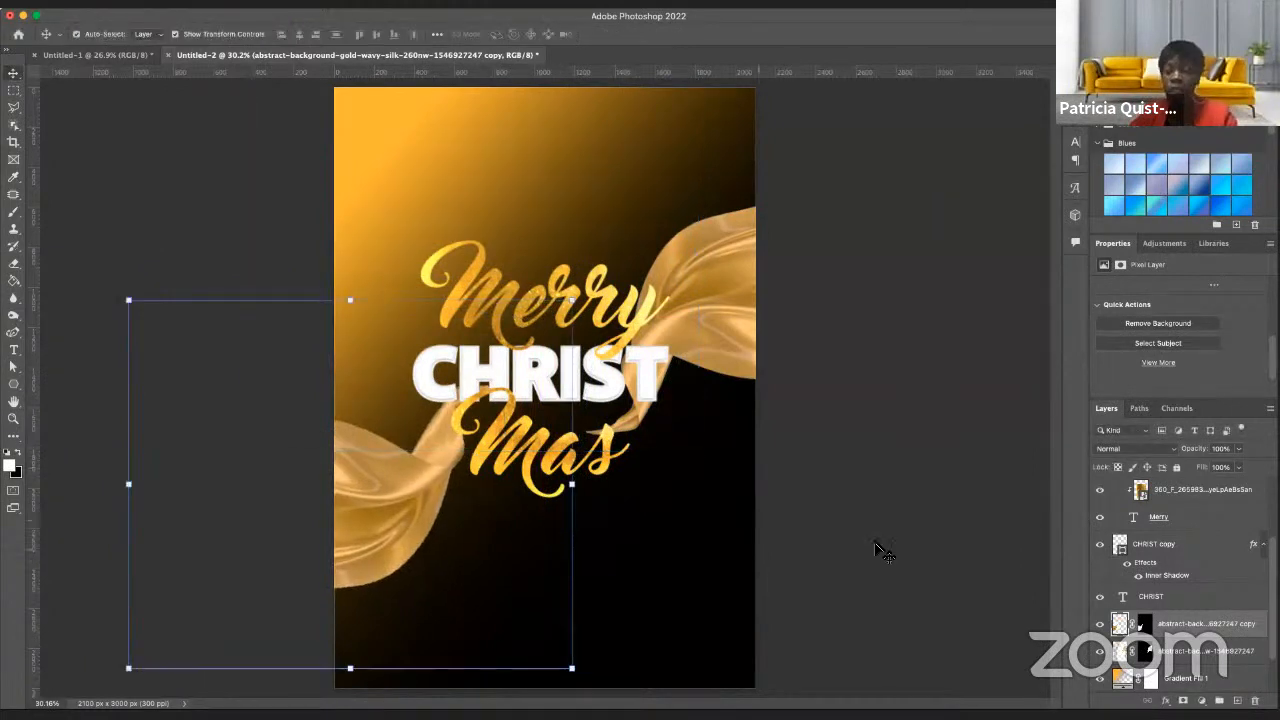
left_click(876, 548)
scroll(512, 486, "down", 3)
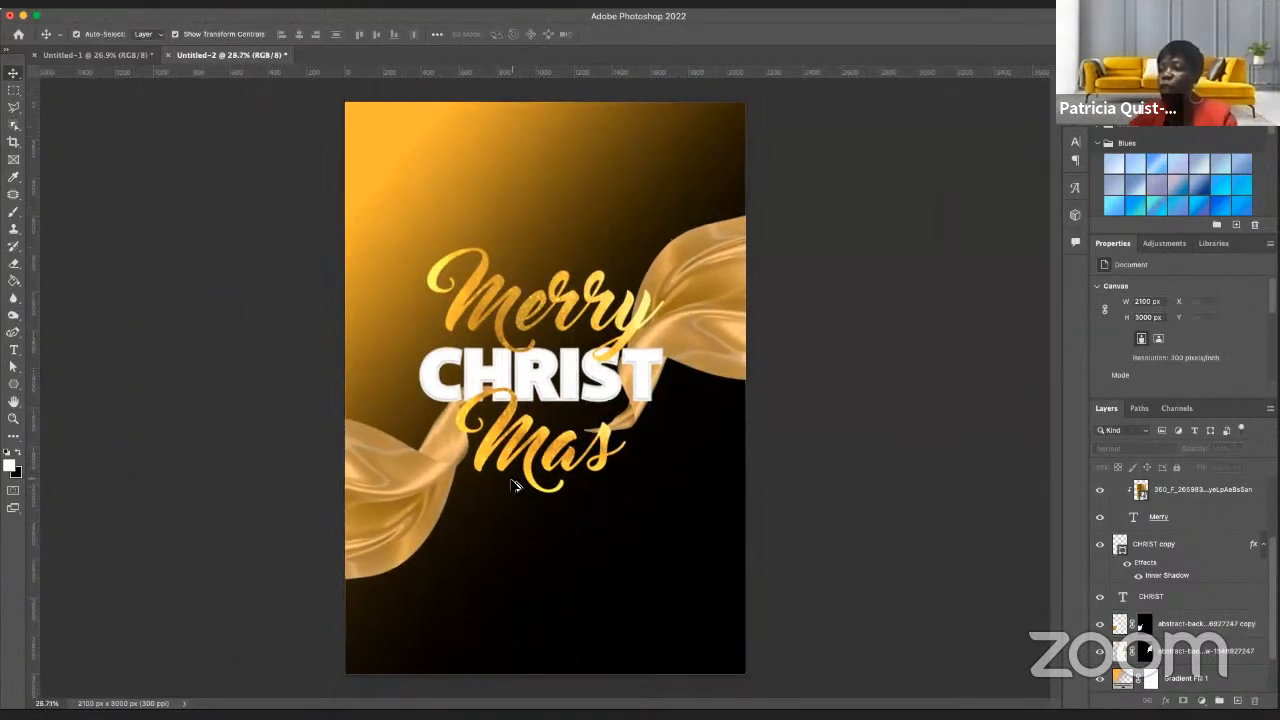
scroll(512, 486, "down", 1)
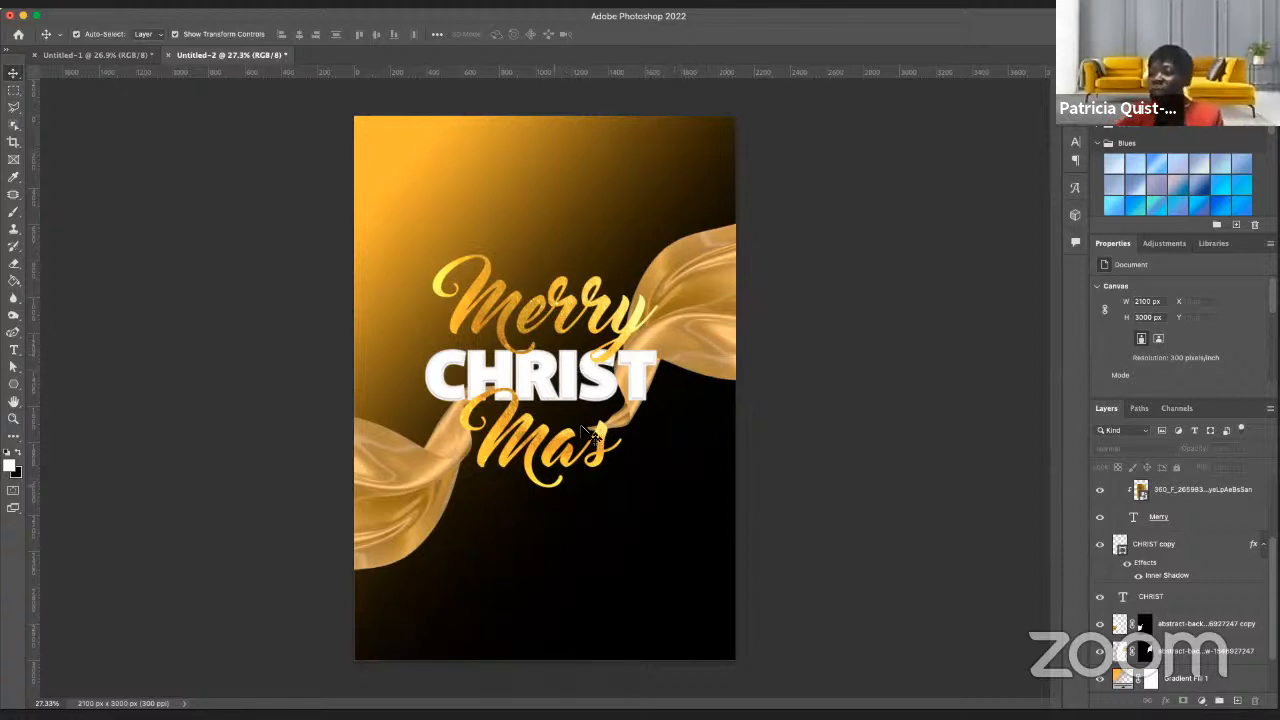
- Add a Solid Color fill layer in red #bd0505 directly above the copied silk layer
scroll(566, 416, "up", 3)
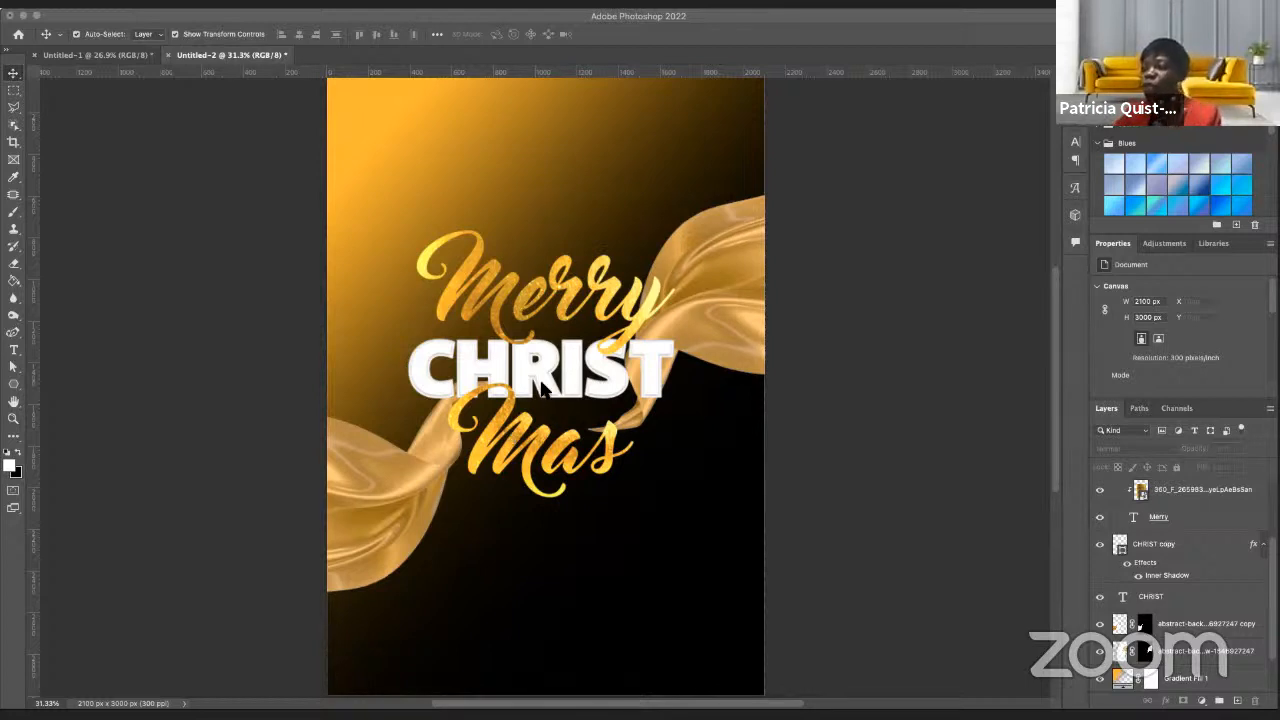
left_click(722, 317)
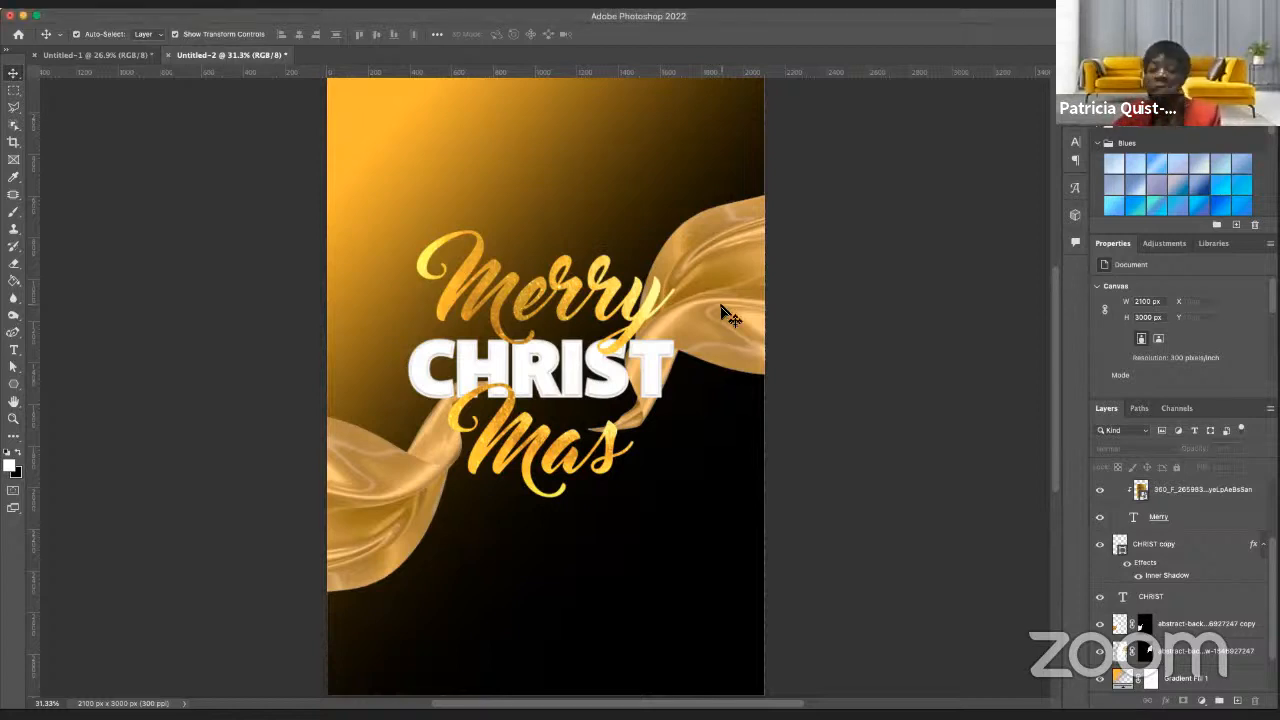
left_click(1205, 632)
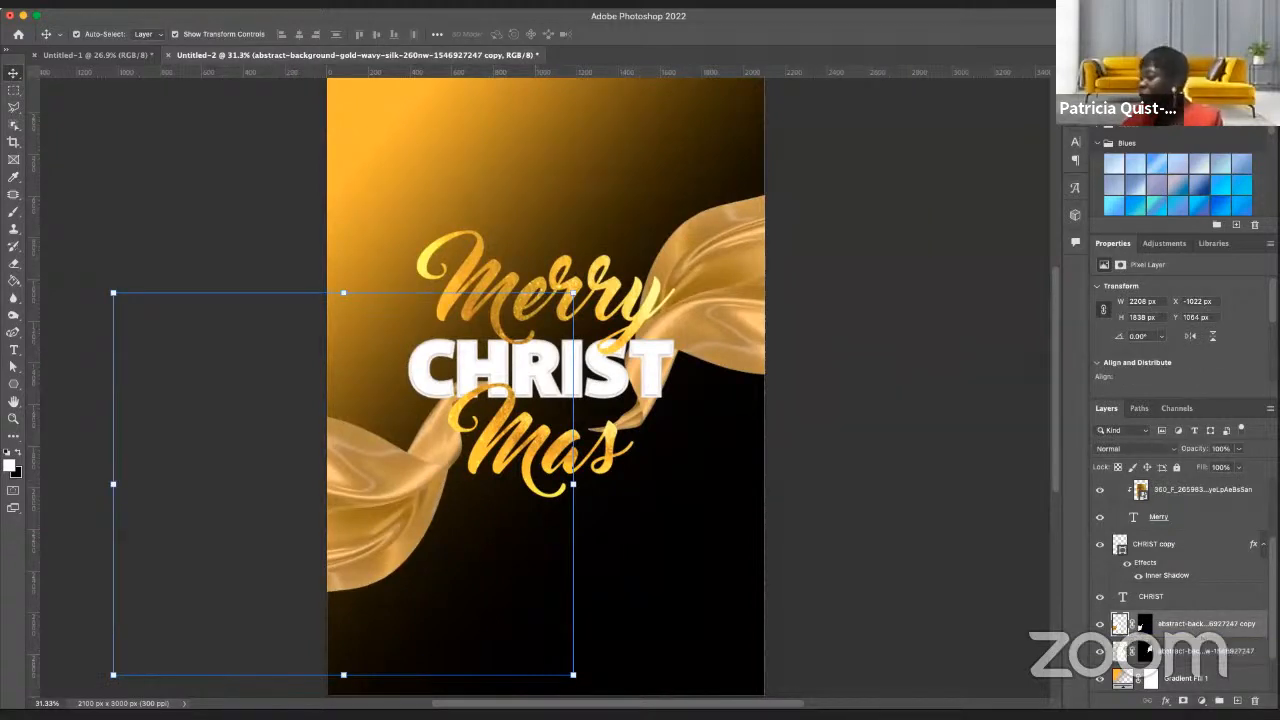
left_click(1202, 701)
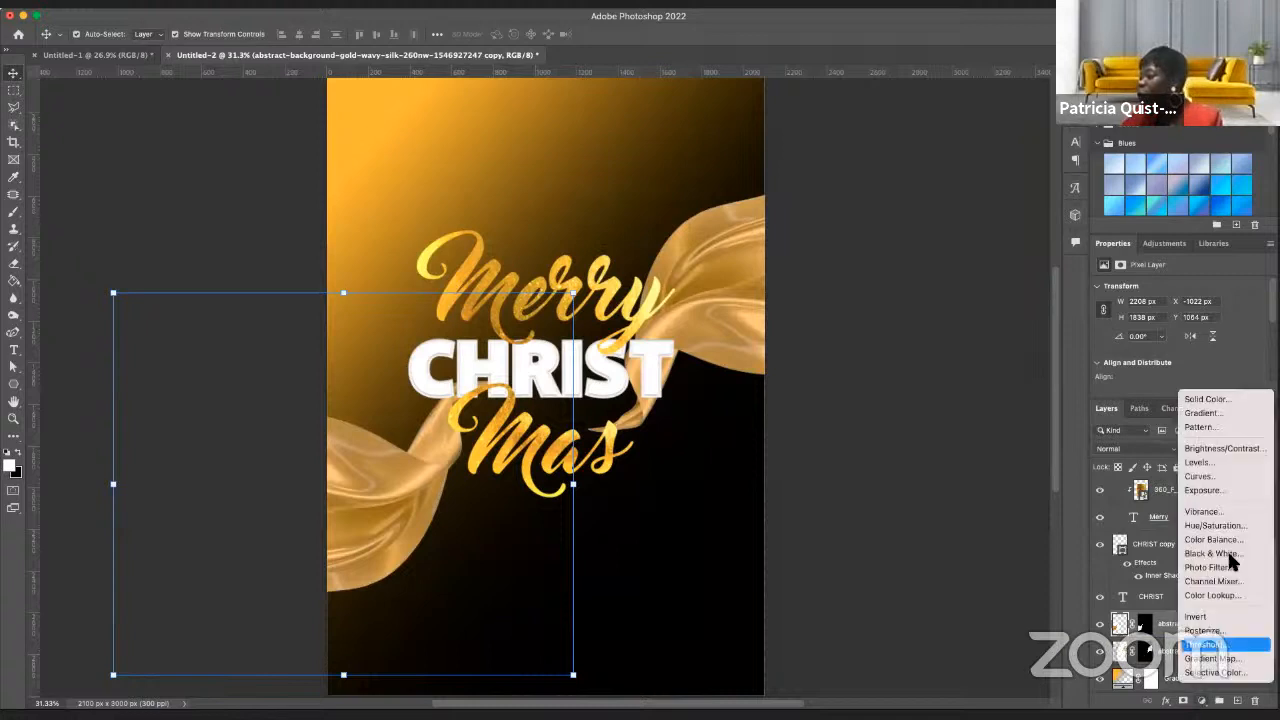
left_click(1218, 400)
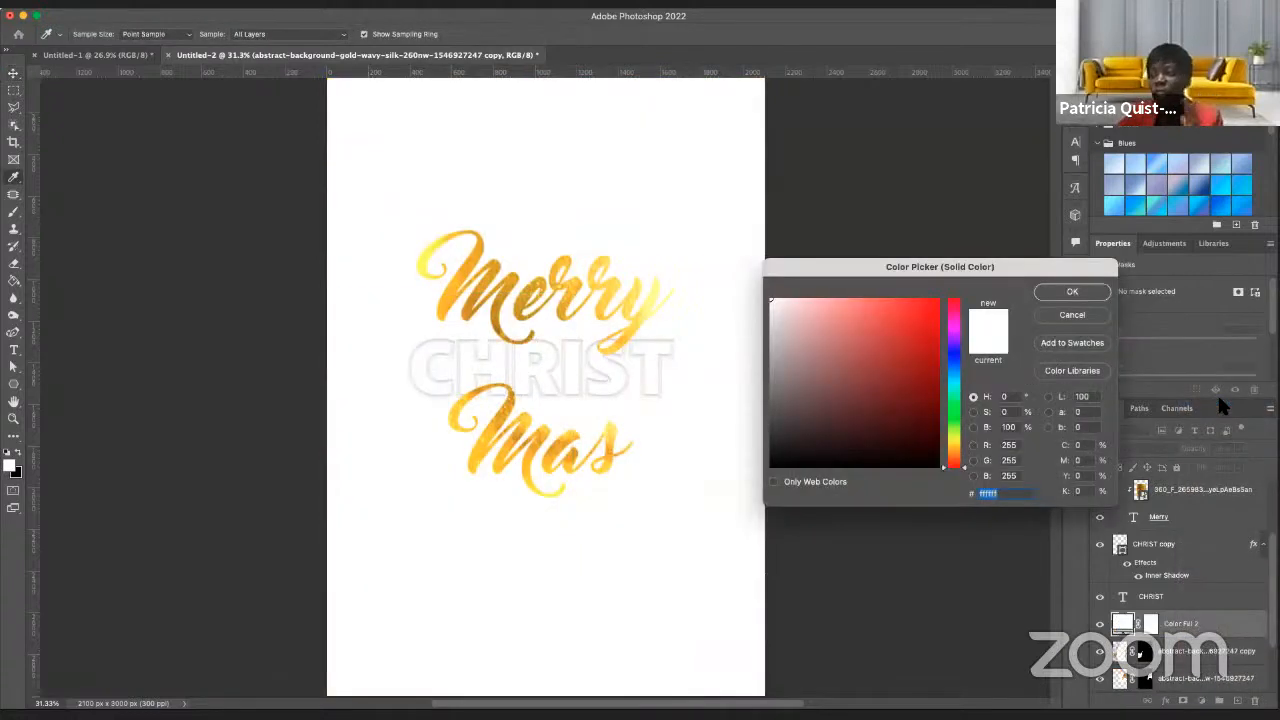
left_click(937, 307)
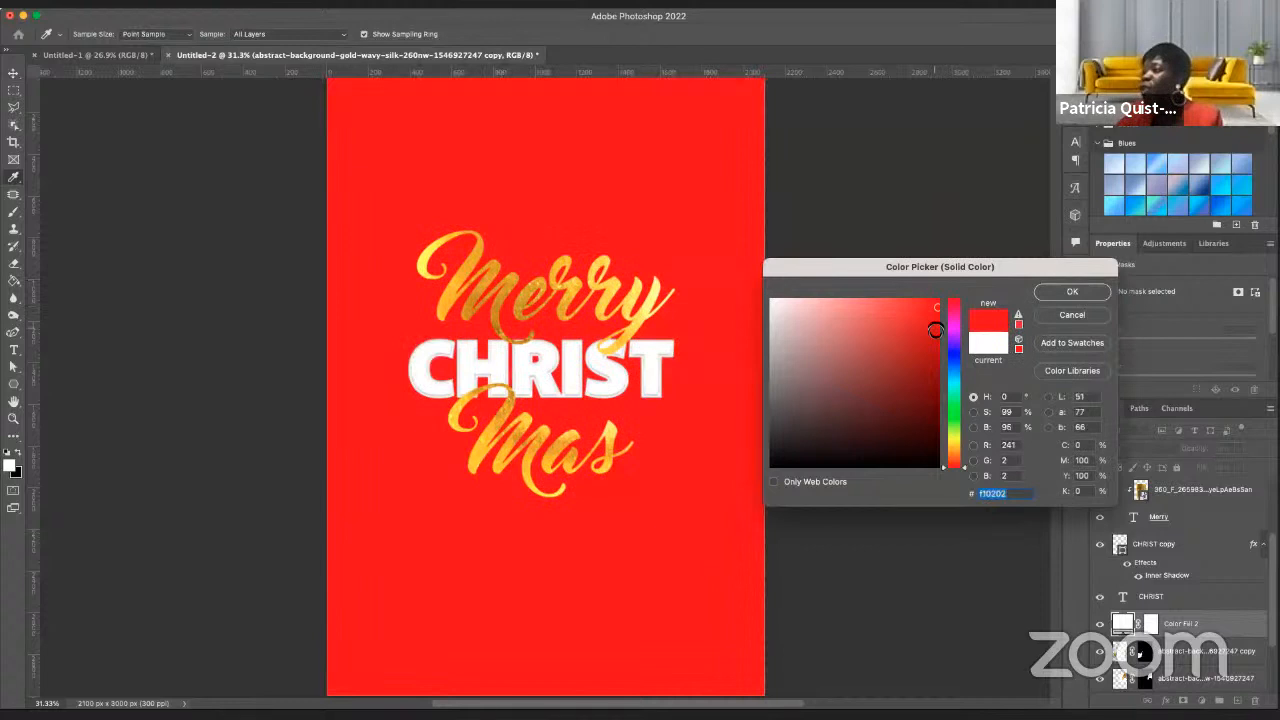
left_click(934, 343)
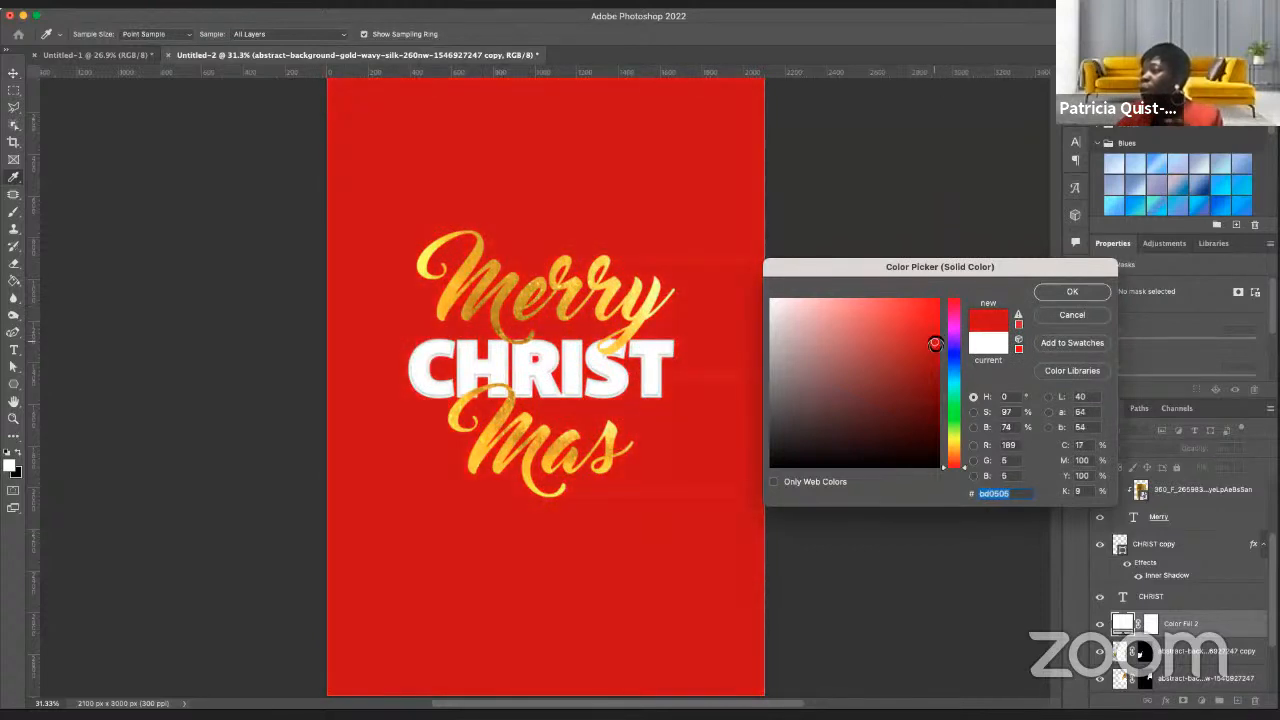
left_click(1074, 285)
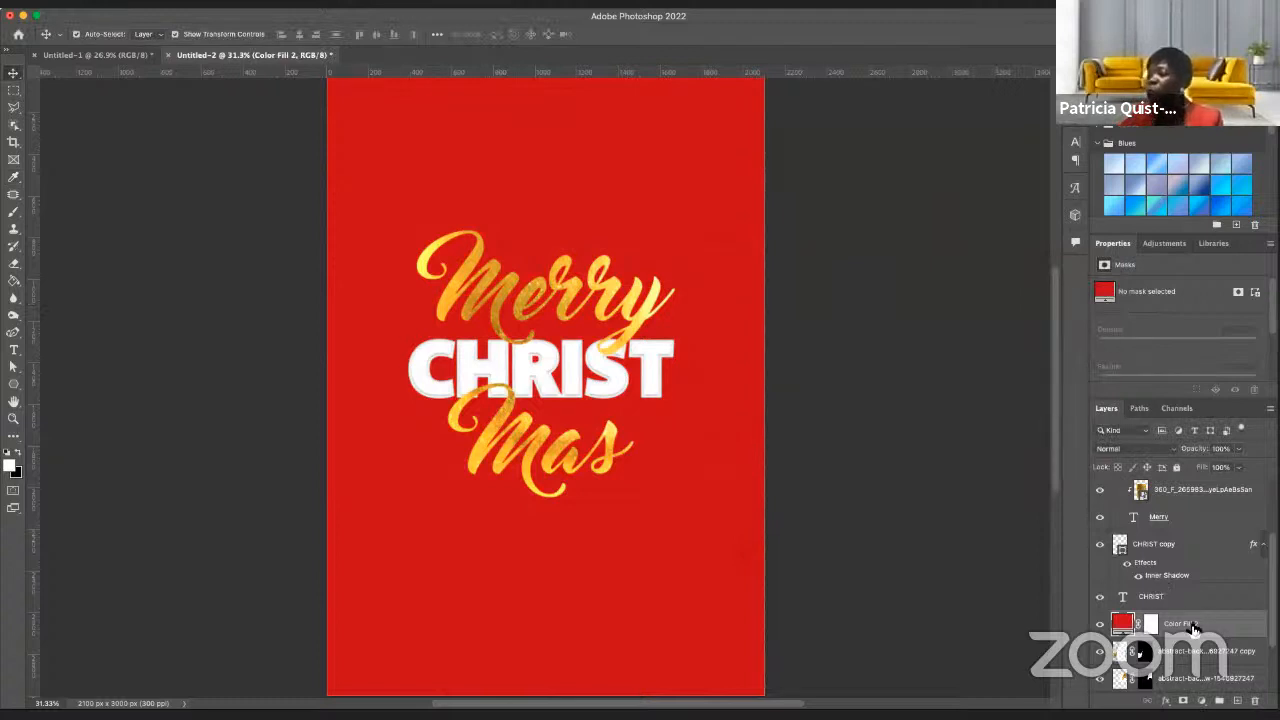
- Clip the red fill to the copied silk layer and set its blend mode to Color Burn
scroll(1193, 628, "down", 2)
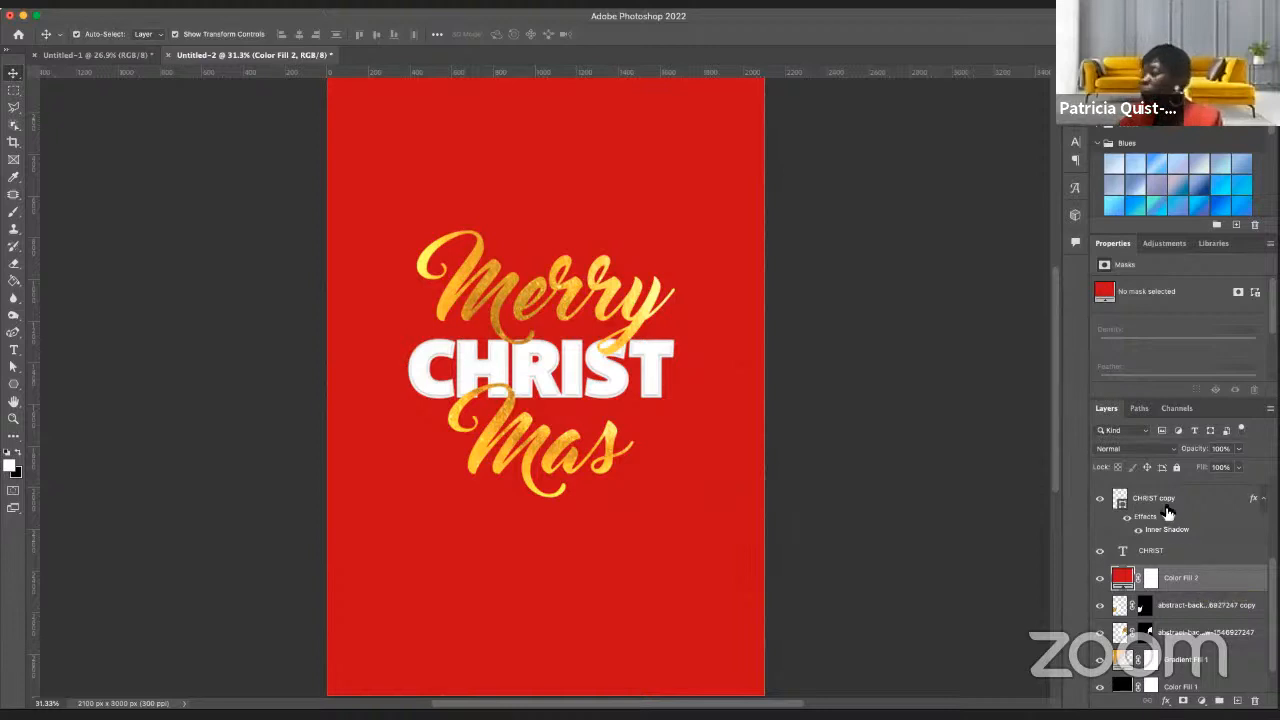
left_click(1165, 590, "alt")
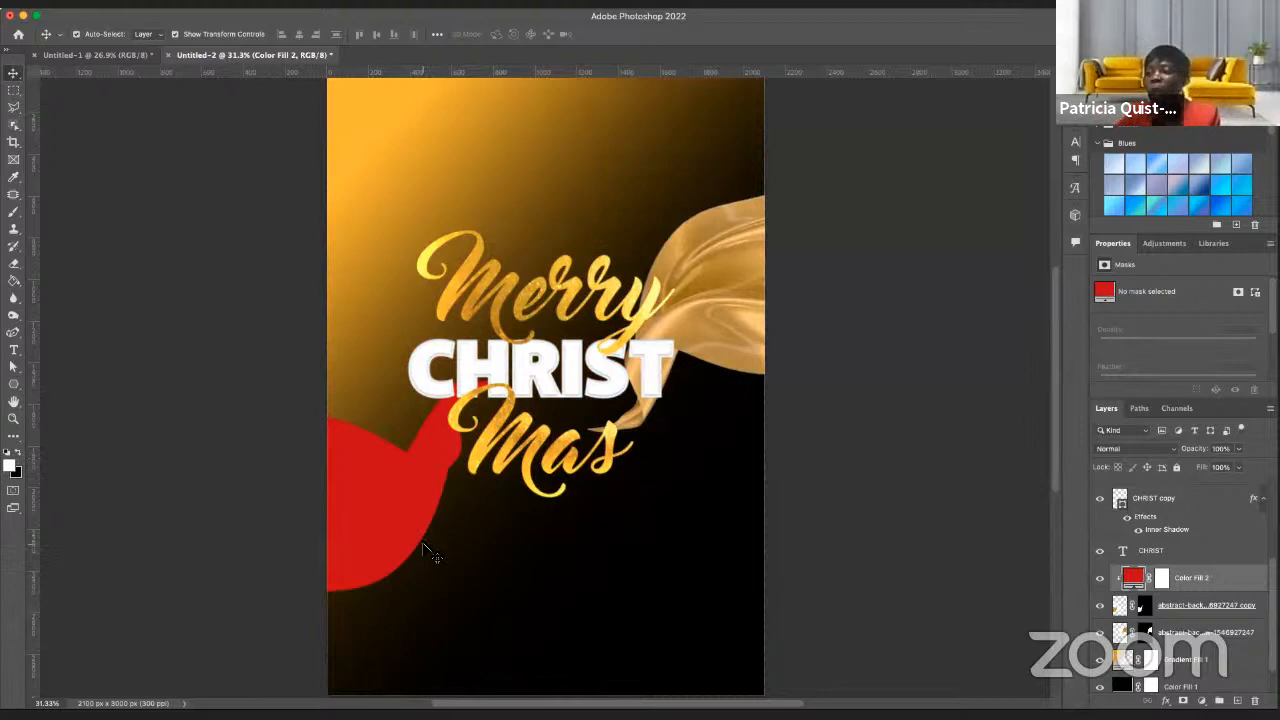
left_click(1152, 450)
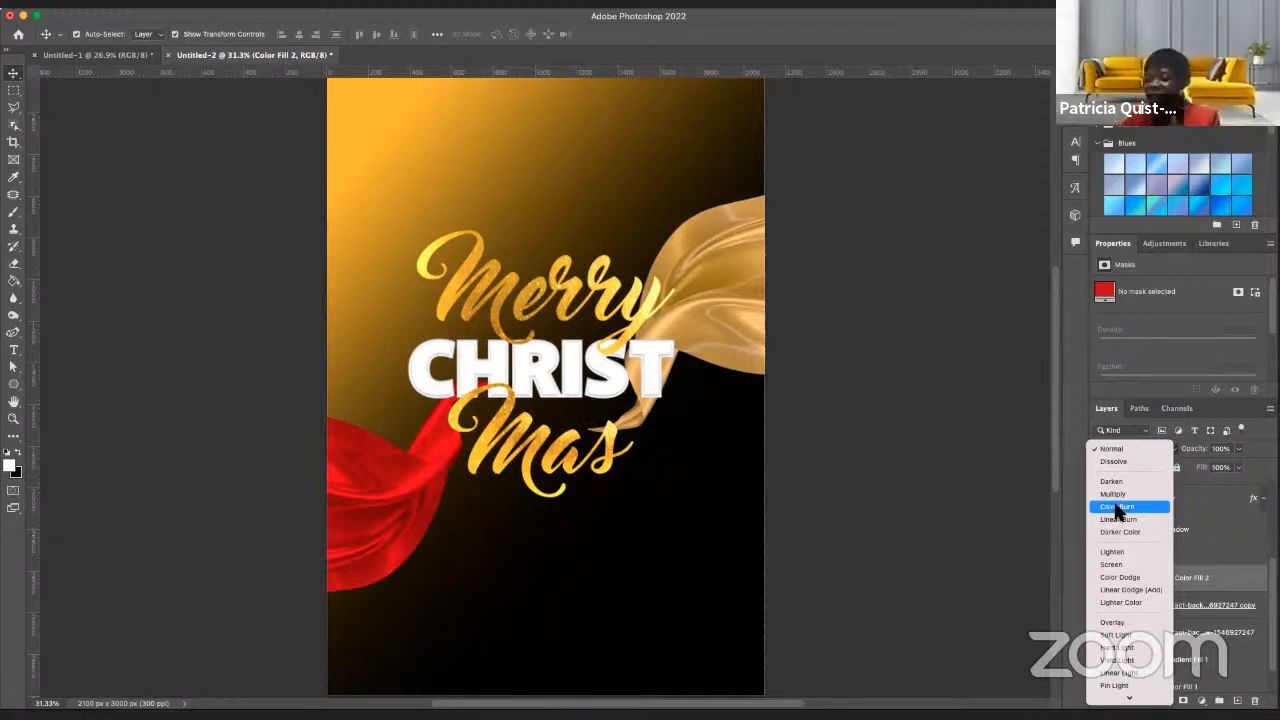
left_click(1117, 508)
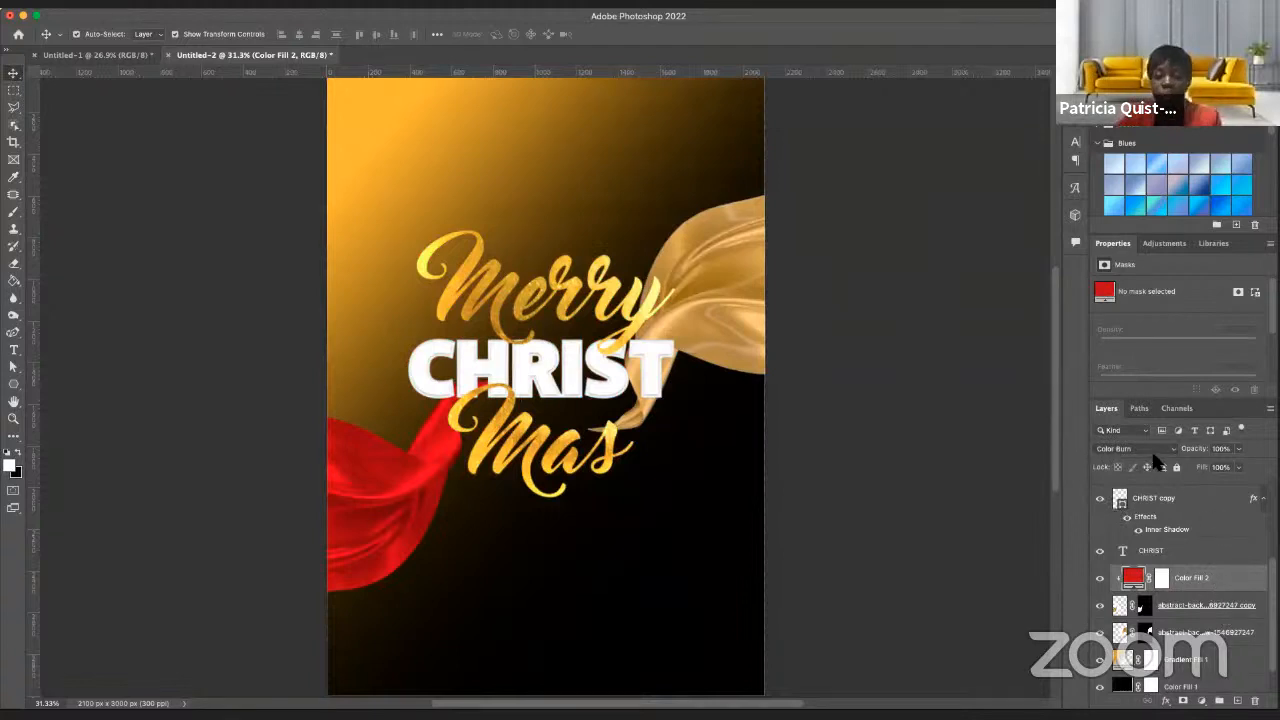
- Lower the opacity of the red color fill clipped to the copied silk to 76%
left_click(1239, 449)
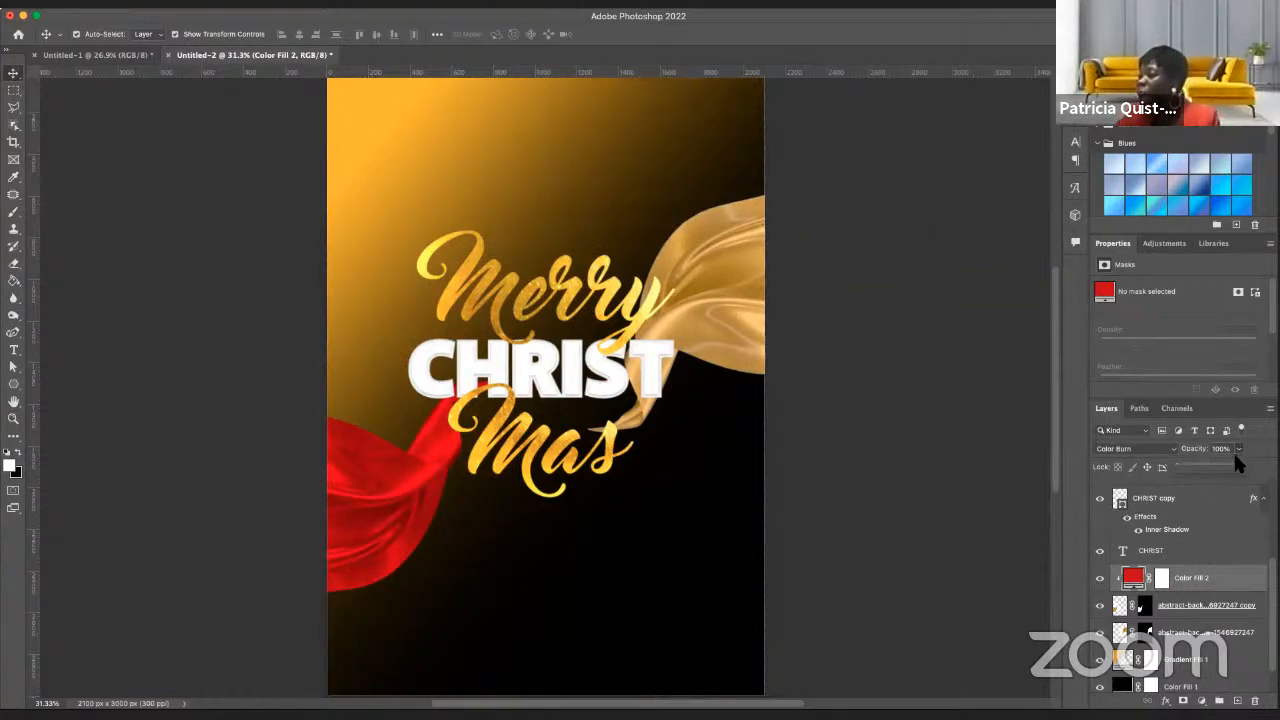
left_click_drag(1240, 467, 1220, 461)
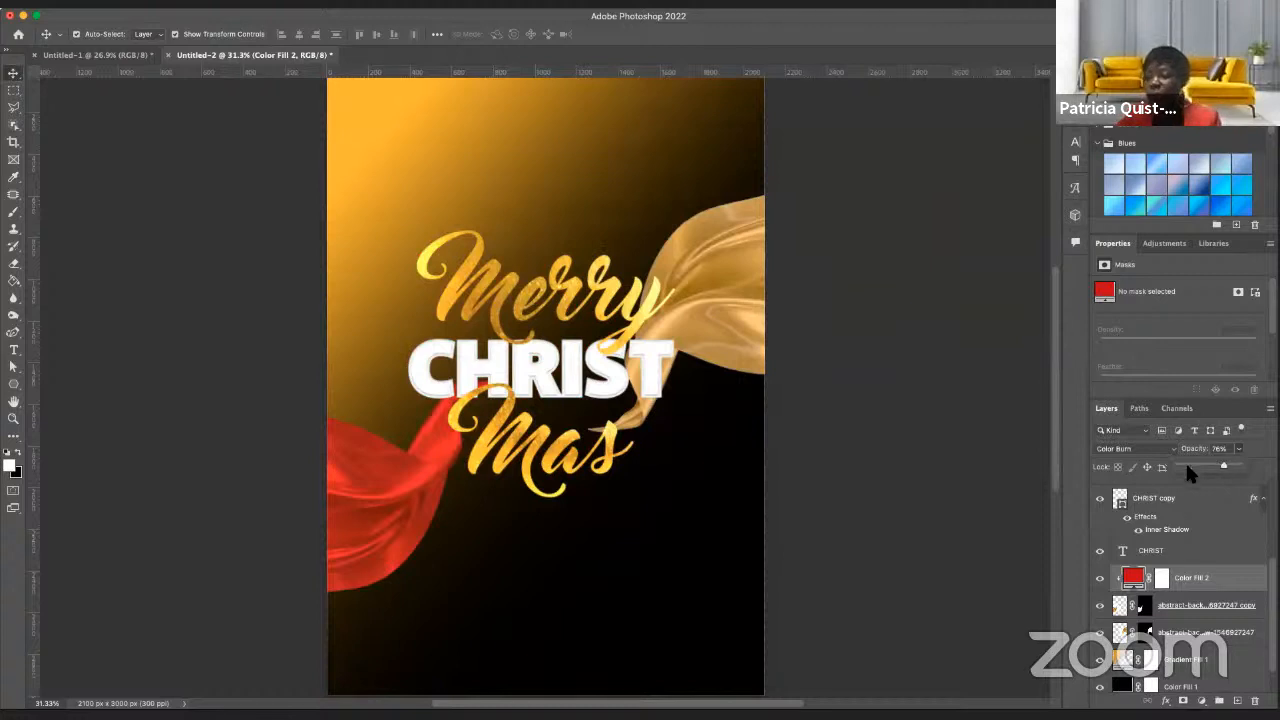
left_click(1218, 585)
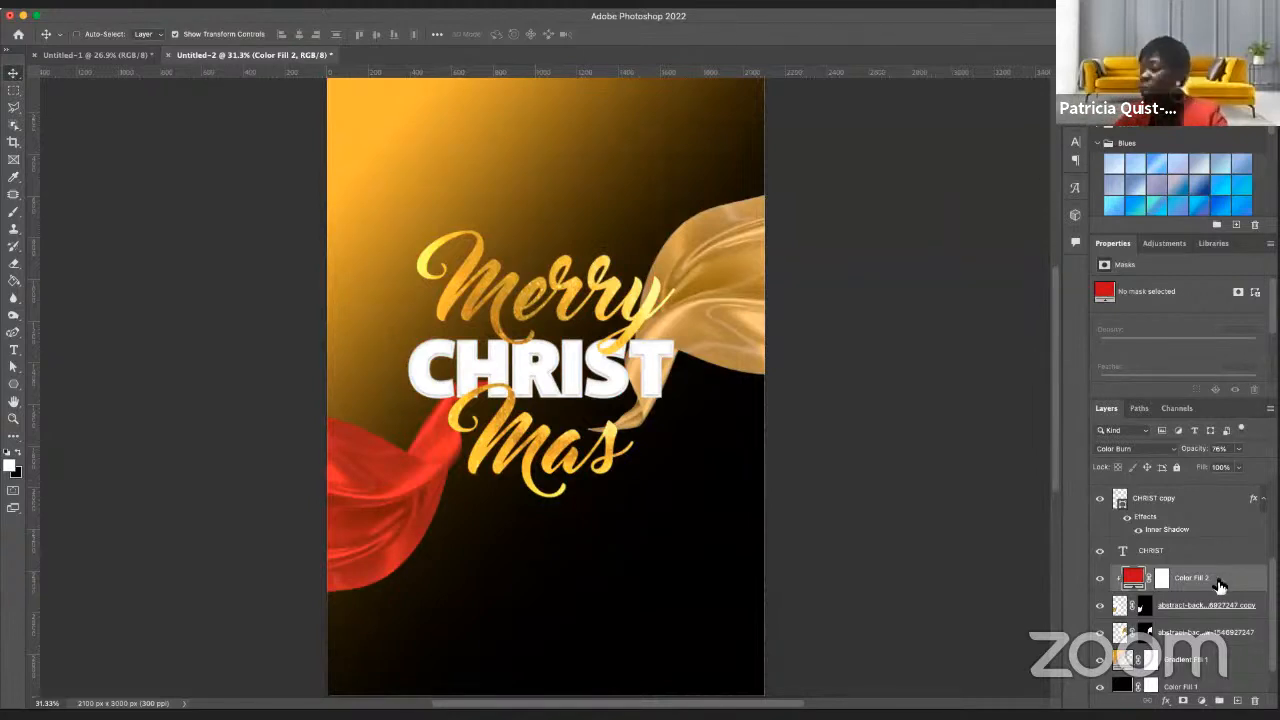
- Duplicate the red color fill and clip the copy to the original silk on the flyer's right edge
key("super+j")
left_click_drag(1221, 589, 1217, 653)
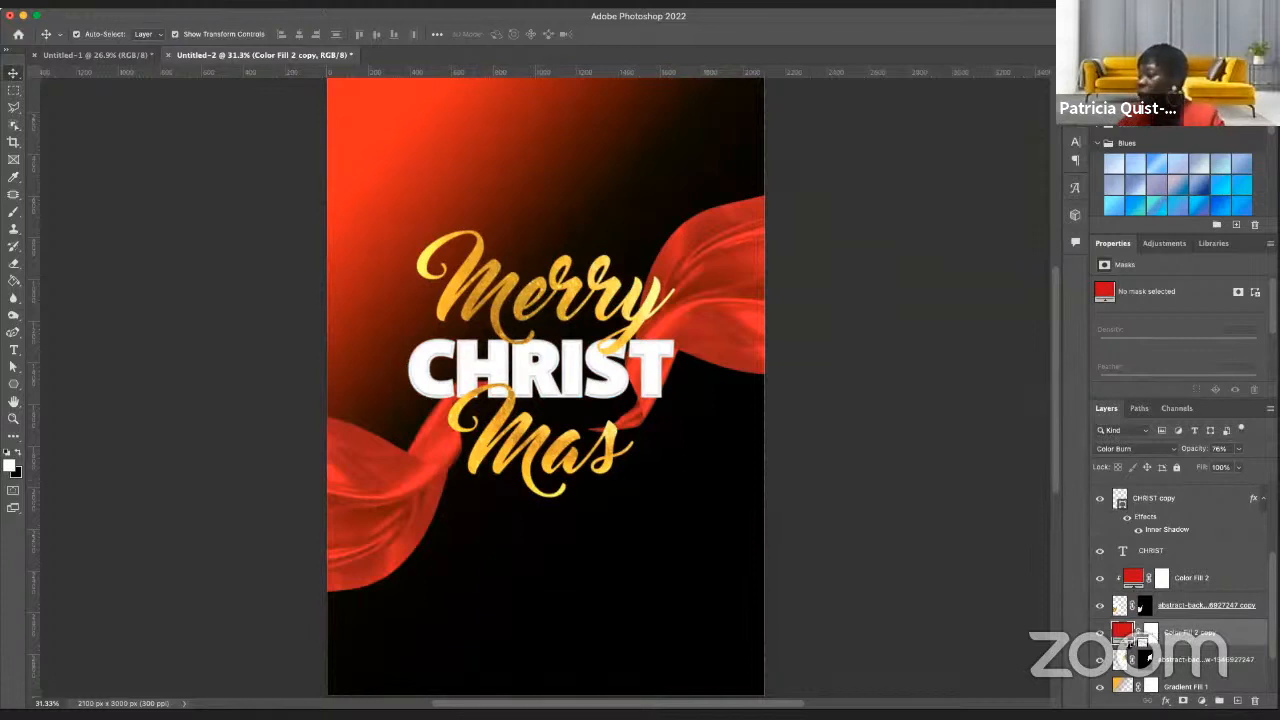
left_click(1136, 646, "alt")
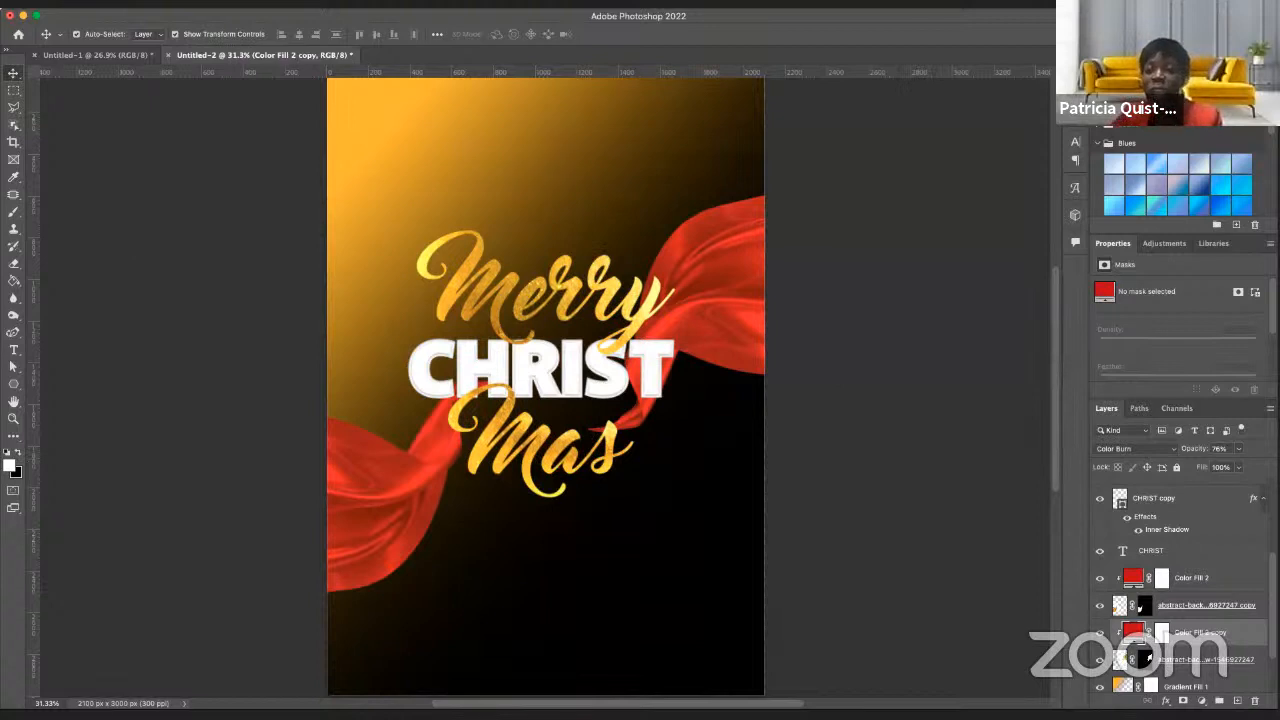
left_click_drag(8, 163, 624, 308)
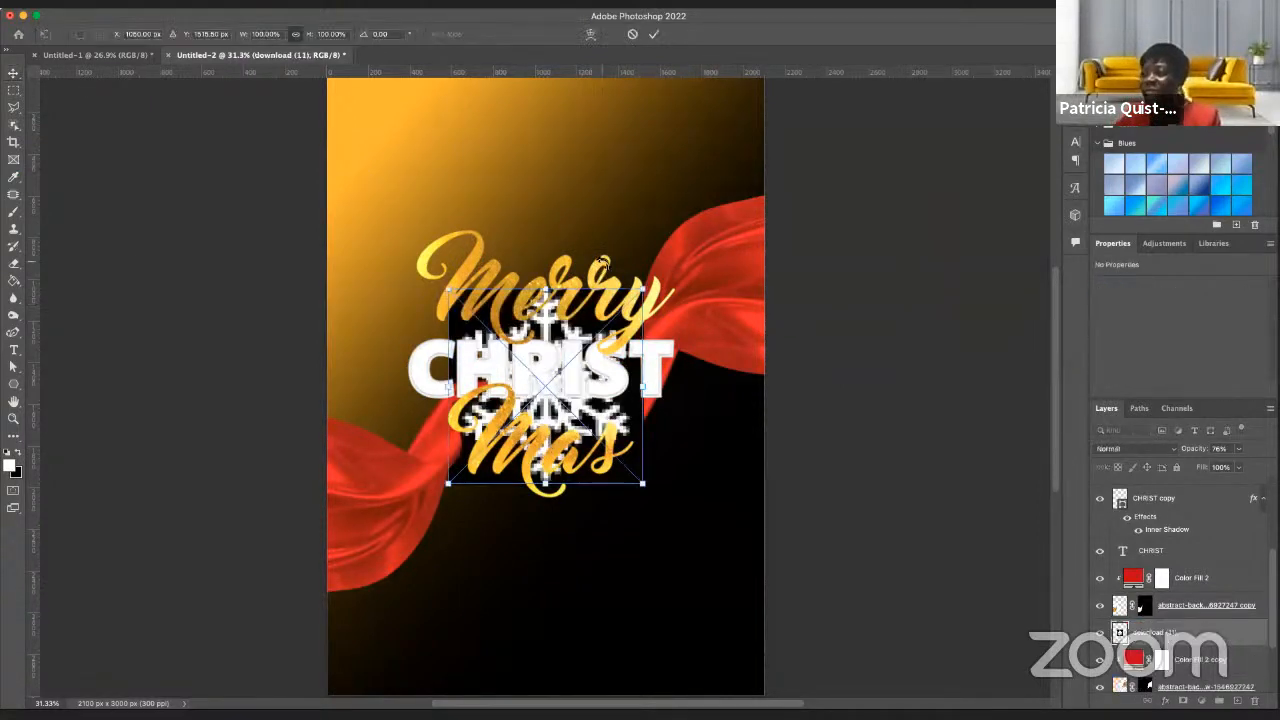
key("Return")
left_click(623, 423)
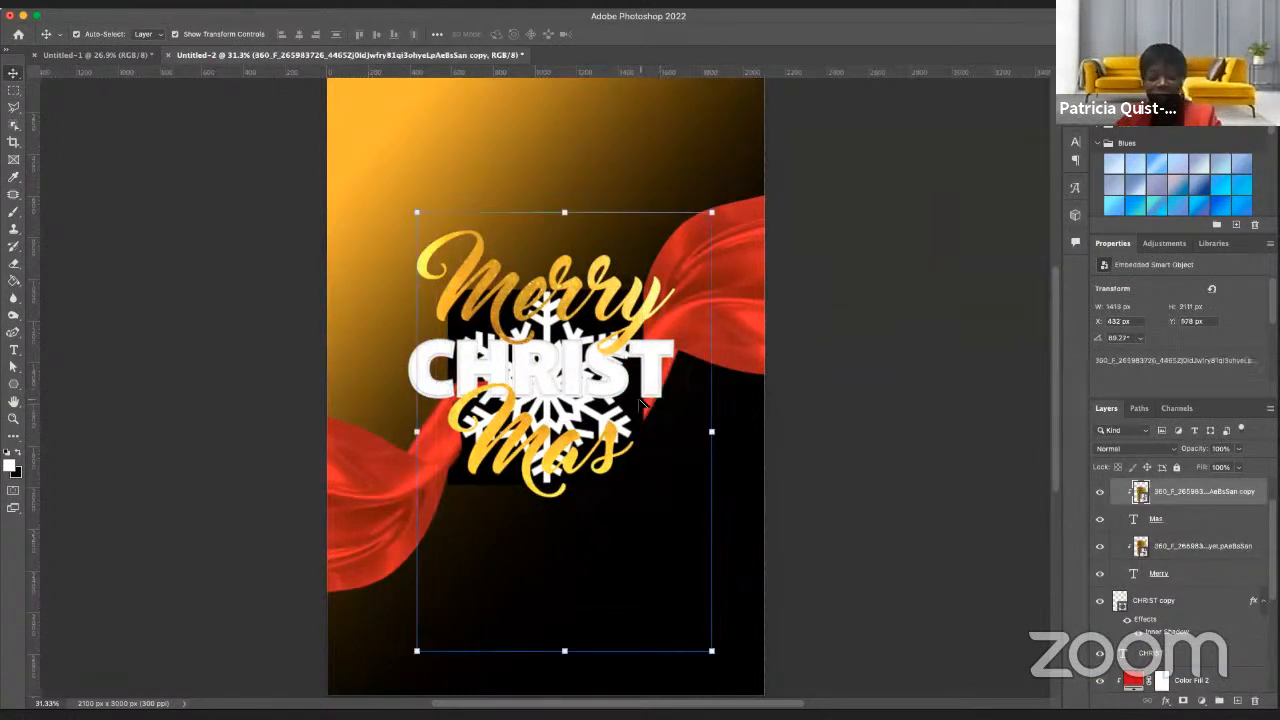
left_click(1176, 467)
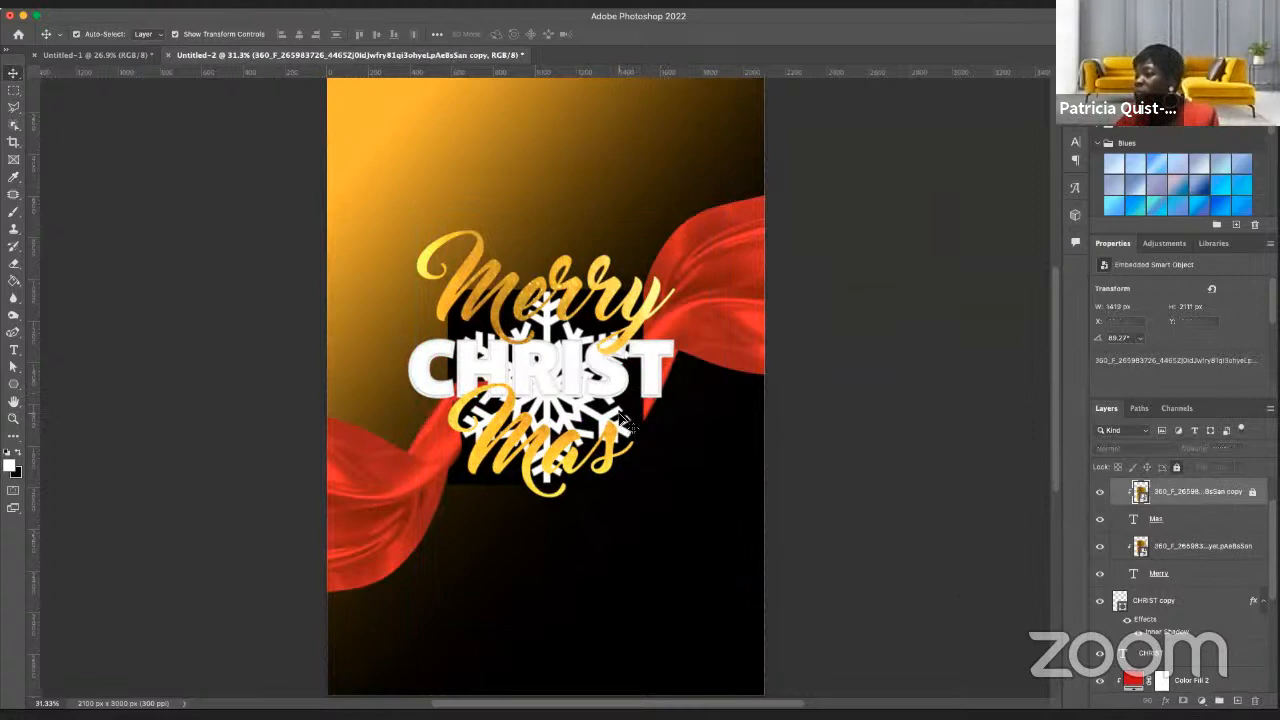
left_click(635, 421)
left_click(894, 509)
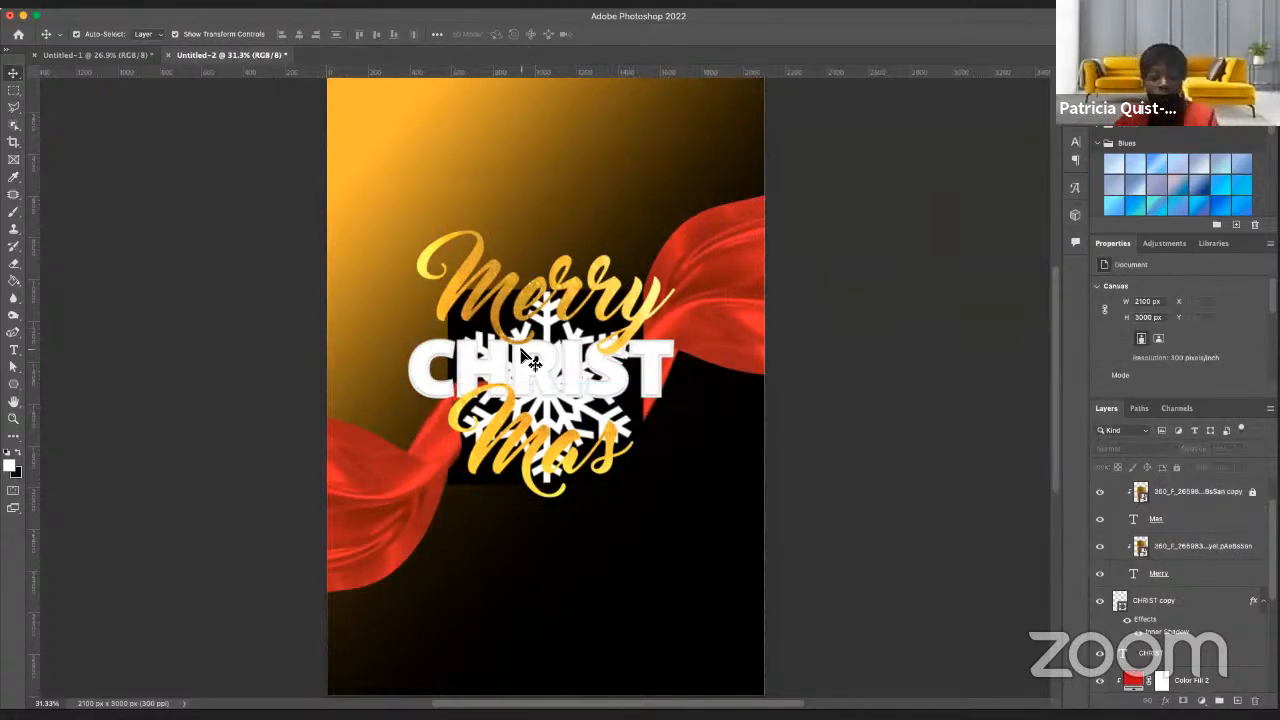
key("super+z")
key("super+z")
key("super+z")
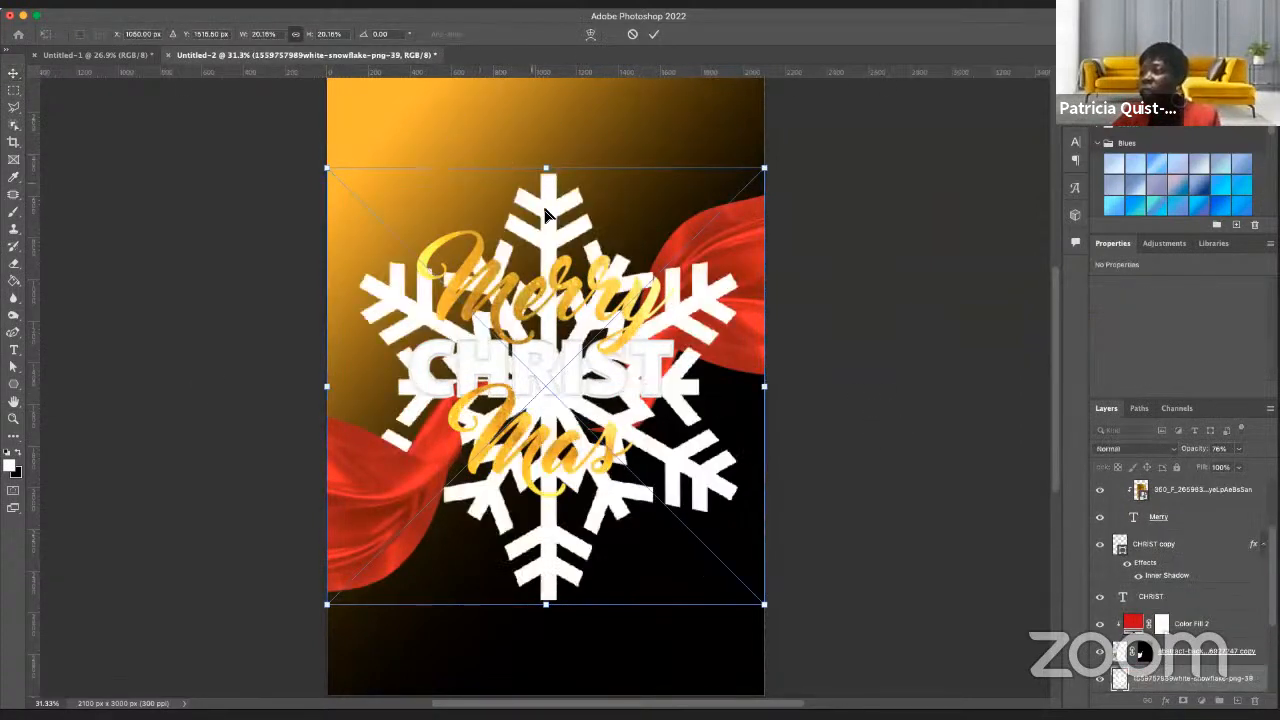
- Scale the placed white snowflake down to about 619 x 699 px and position it above "Merry"
left_click_drag(552, 223, 552, 198)
scroll(563, 235, "down", 2)
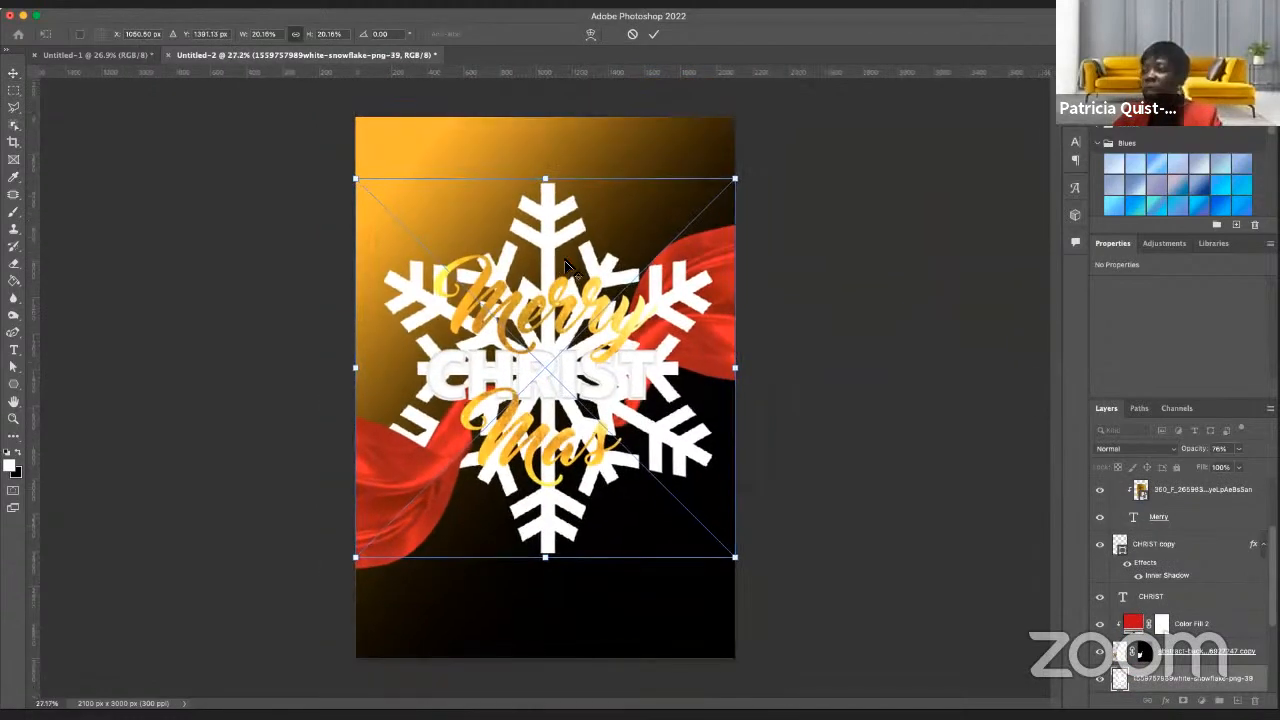
left_click_drag(545, 243, 546, 183)
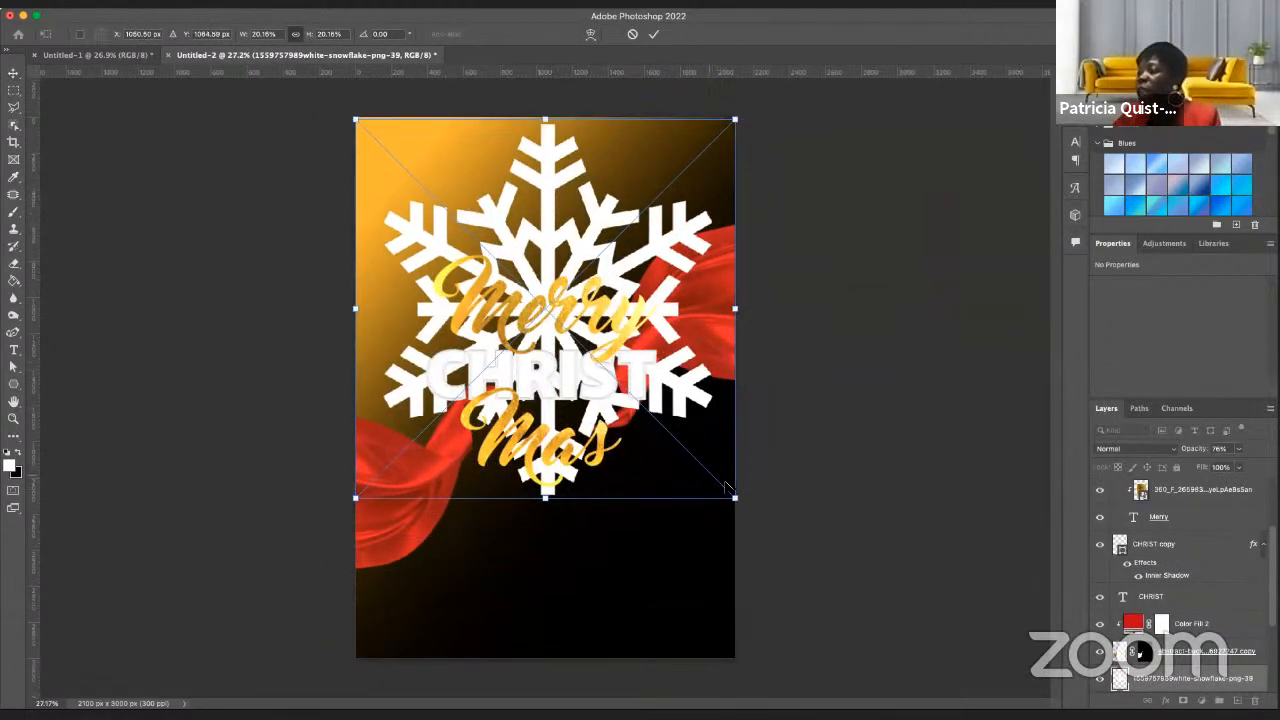
left_click_drag(736, 499, 514, 190)
left_click_drag(445, 150, 638, 160)
left_click_drag(572, 188, 560, 190)
key("Return")
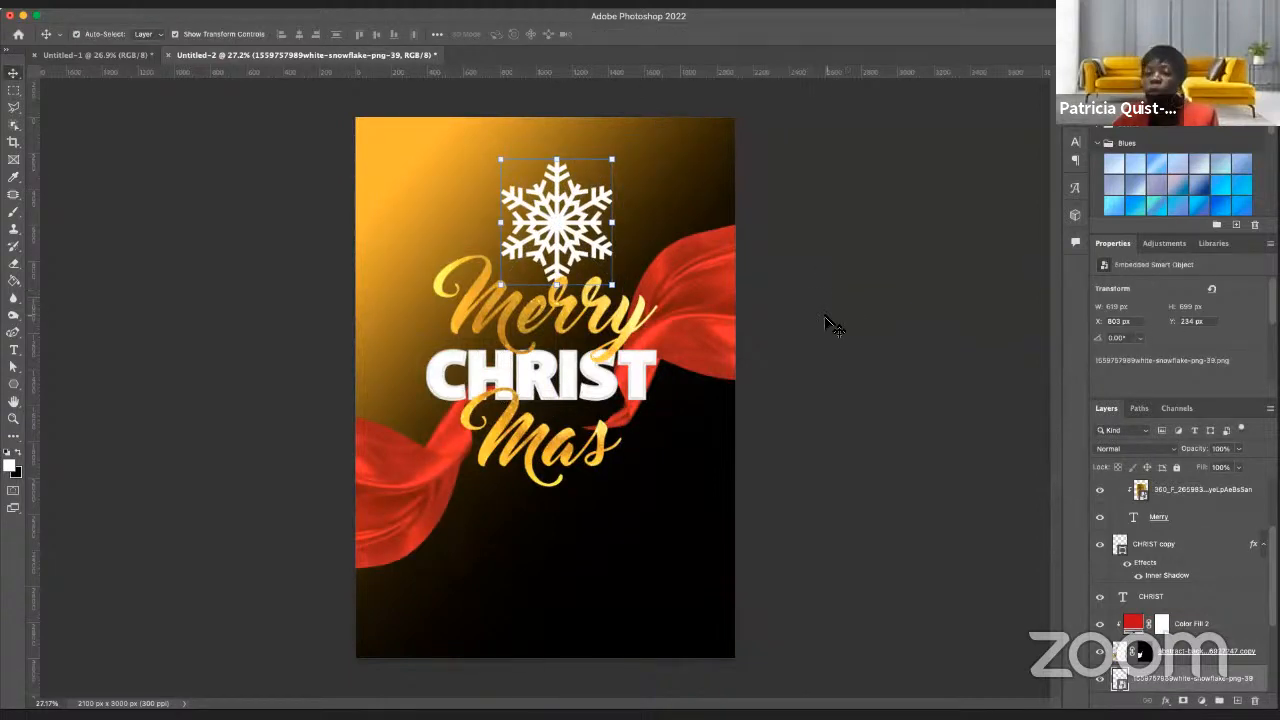
- Shrink the snowflake slightly to about 595 x 672 px and move it a little higher above "Merry"
left_click(830, 325)
left_click(557, 227)
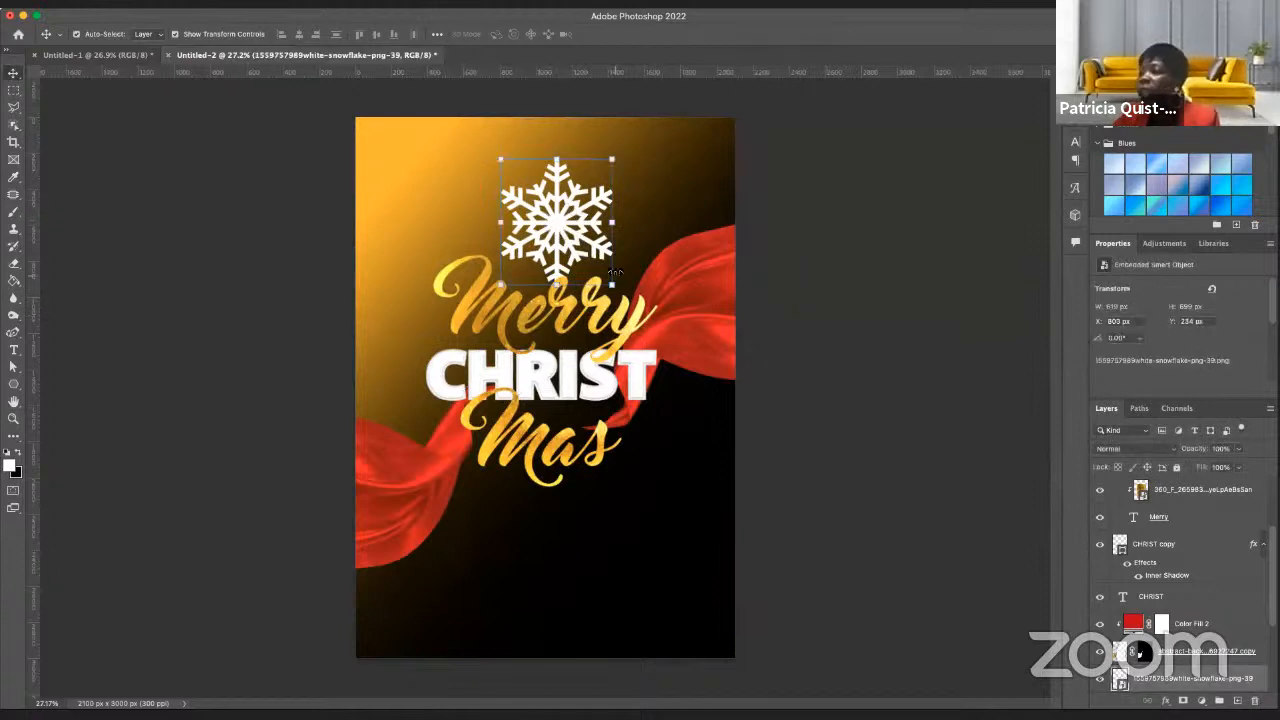
left_click_drag(611, 284, 614, 267)
left_click_drag(586, 213, 594, 224)
key("Return")
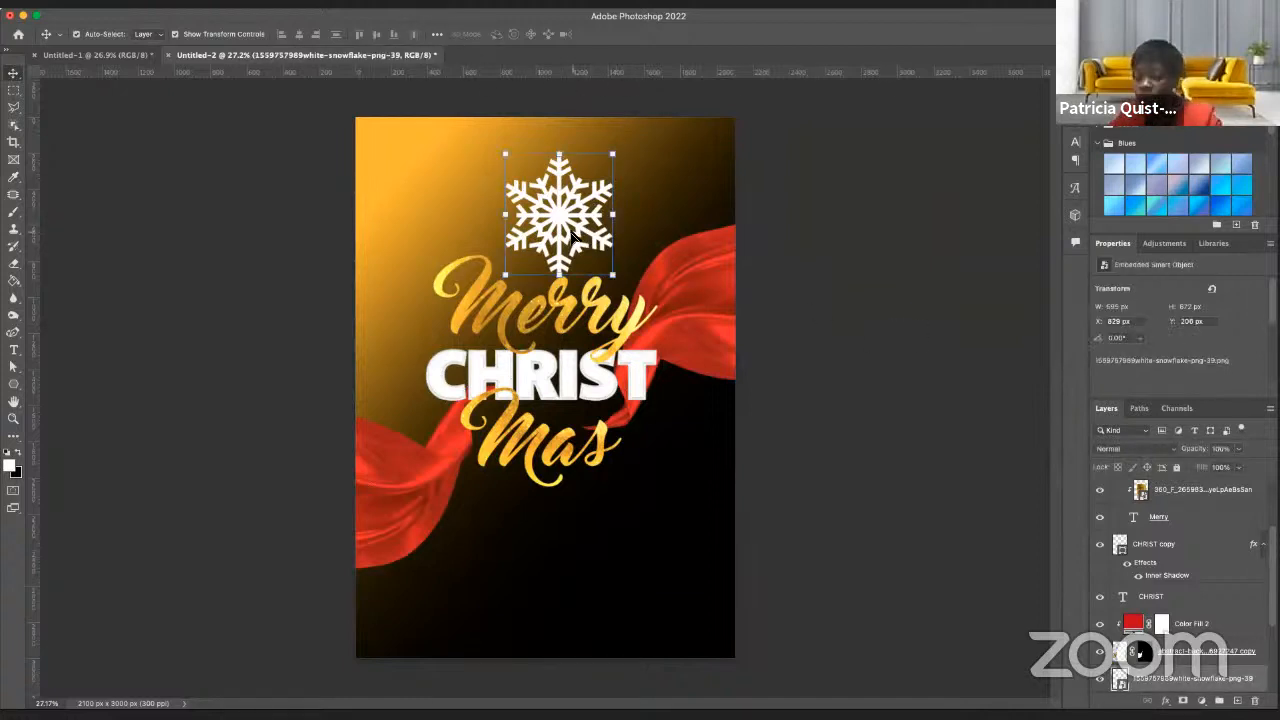
left_click(800, 323)
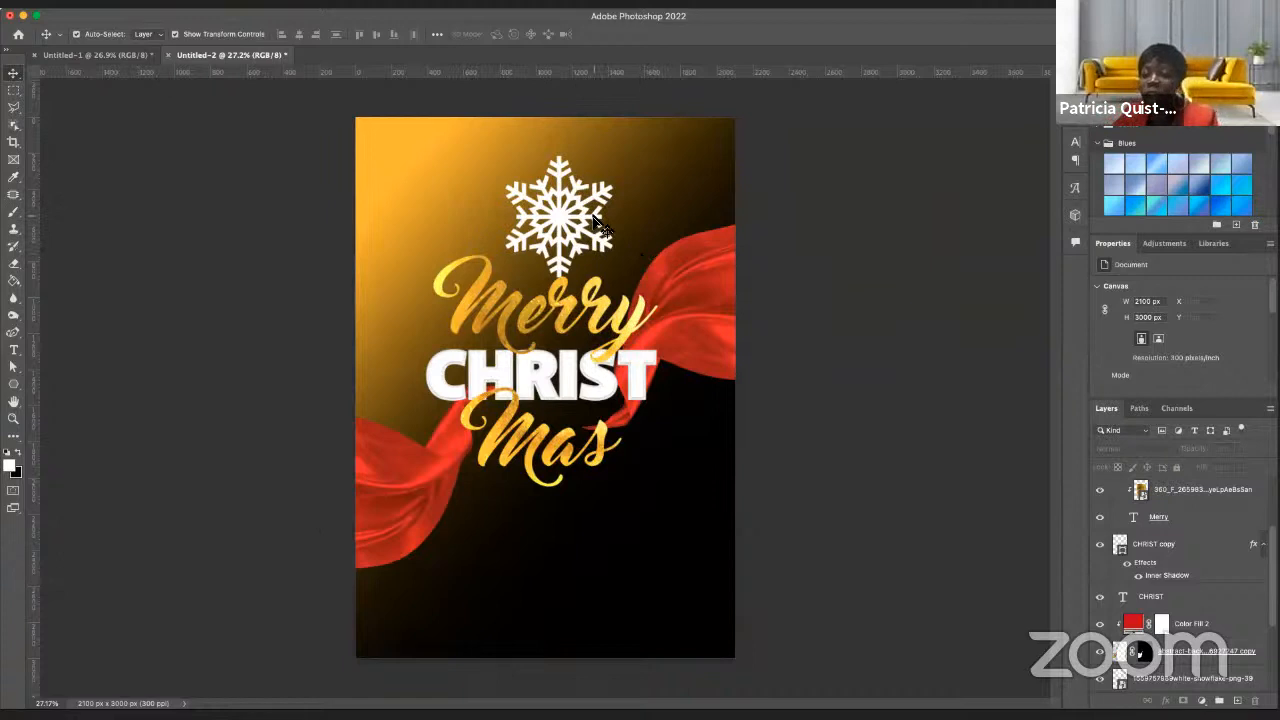
- Check the finished flyer in Untitled-1 and shift the Untitled-2 snowflake slightly left to match it
left_click(96, 56)
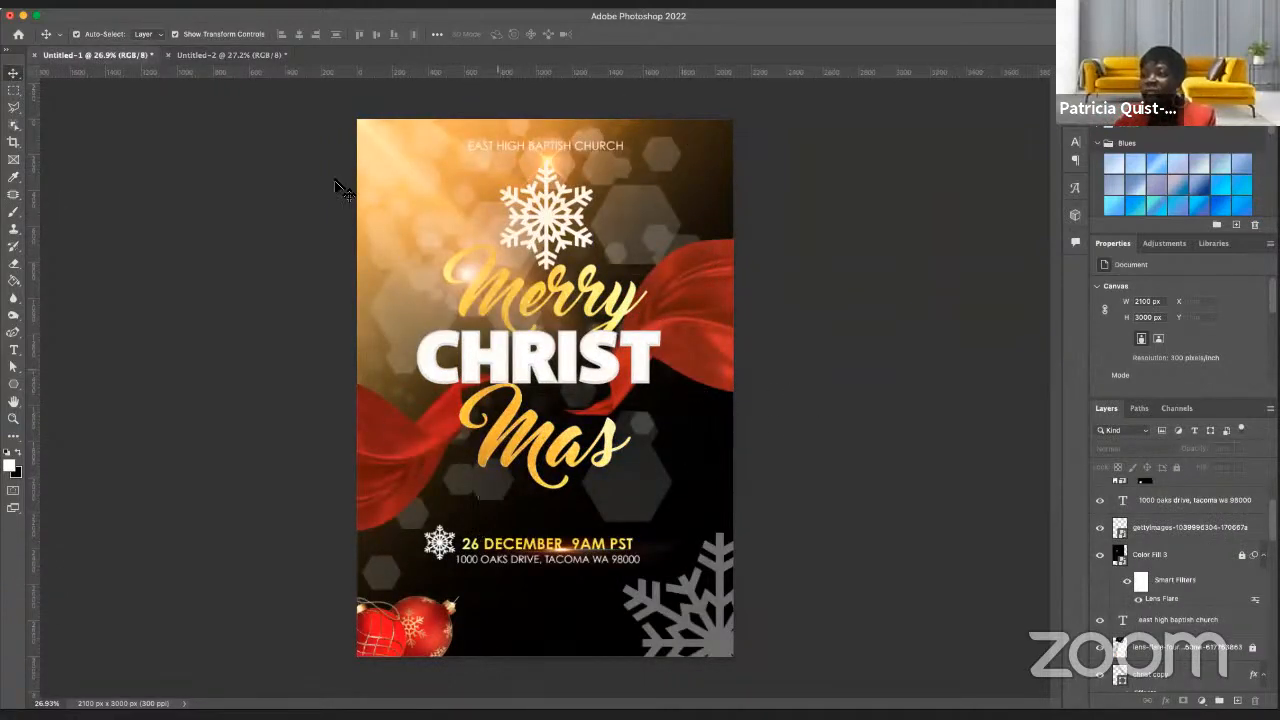
left_click(250, 56)
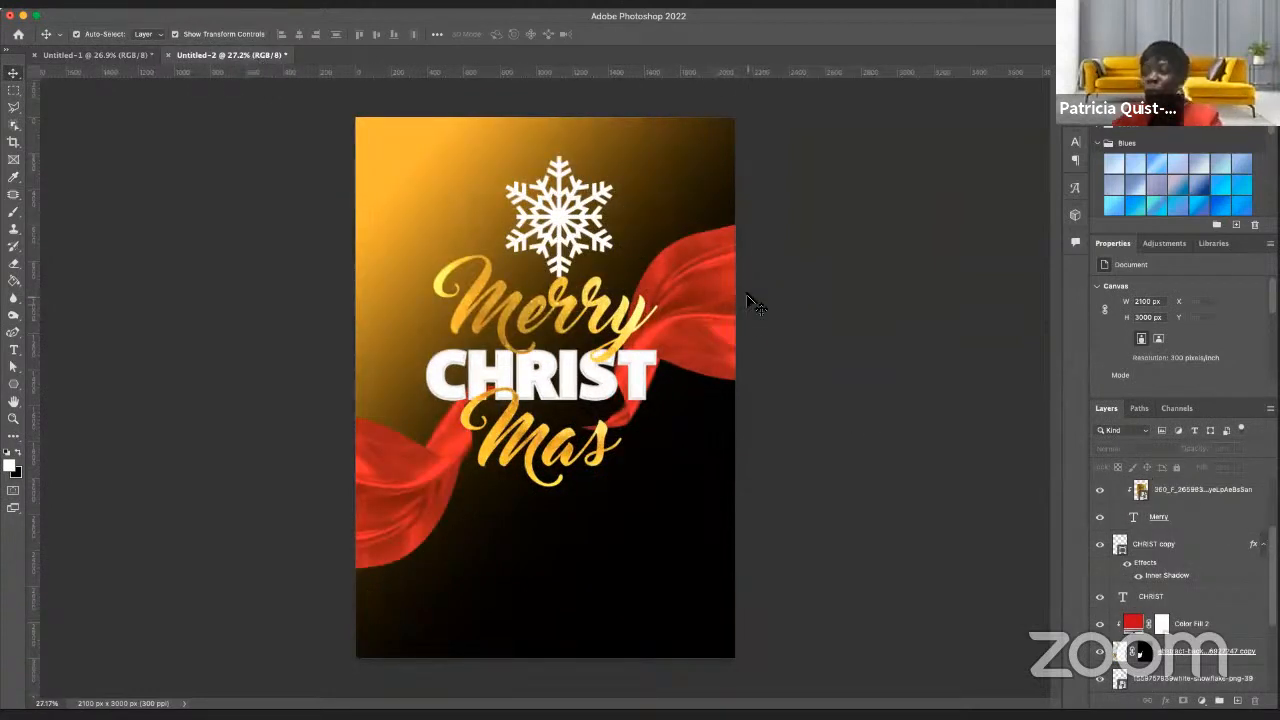
scroll(585, 248, "up", 1)
left_click(560, 212)
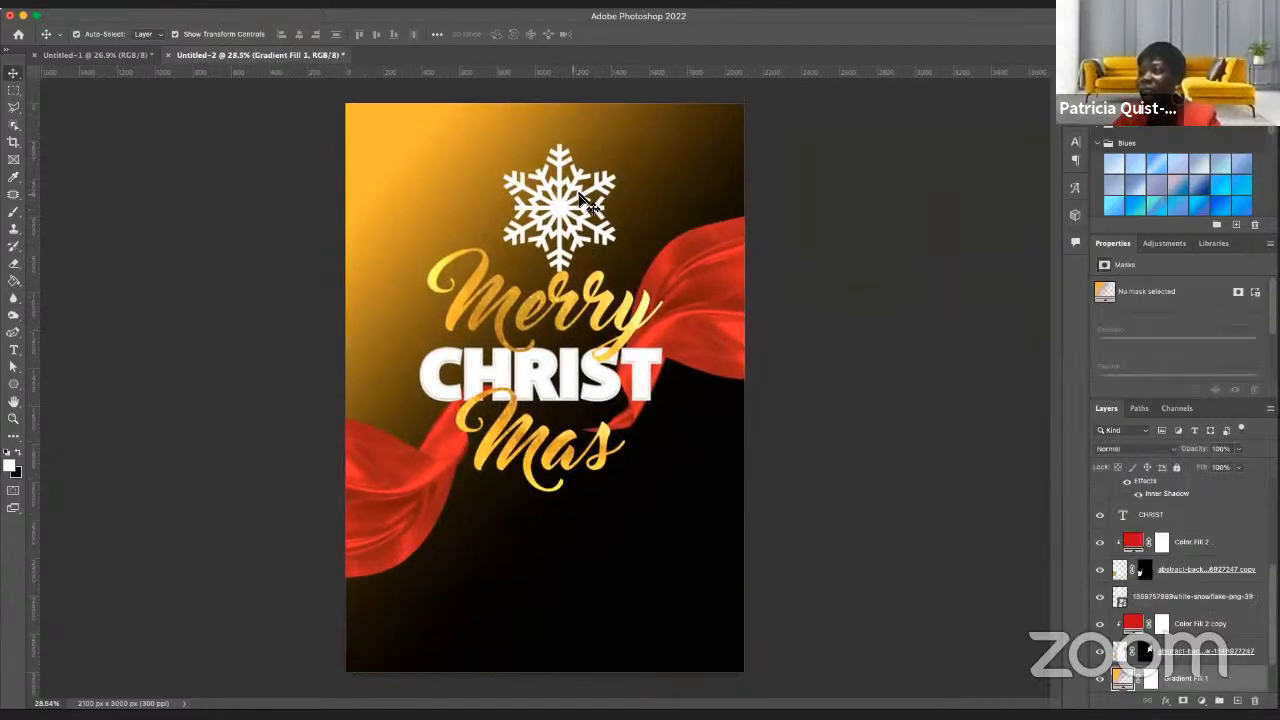
left_click_drag(557, 212, 558, 213)
left_click(894, 391)
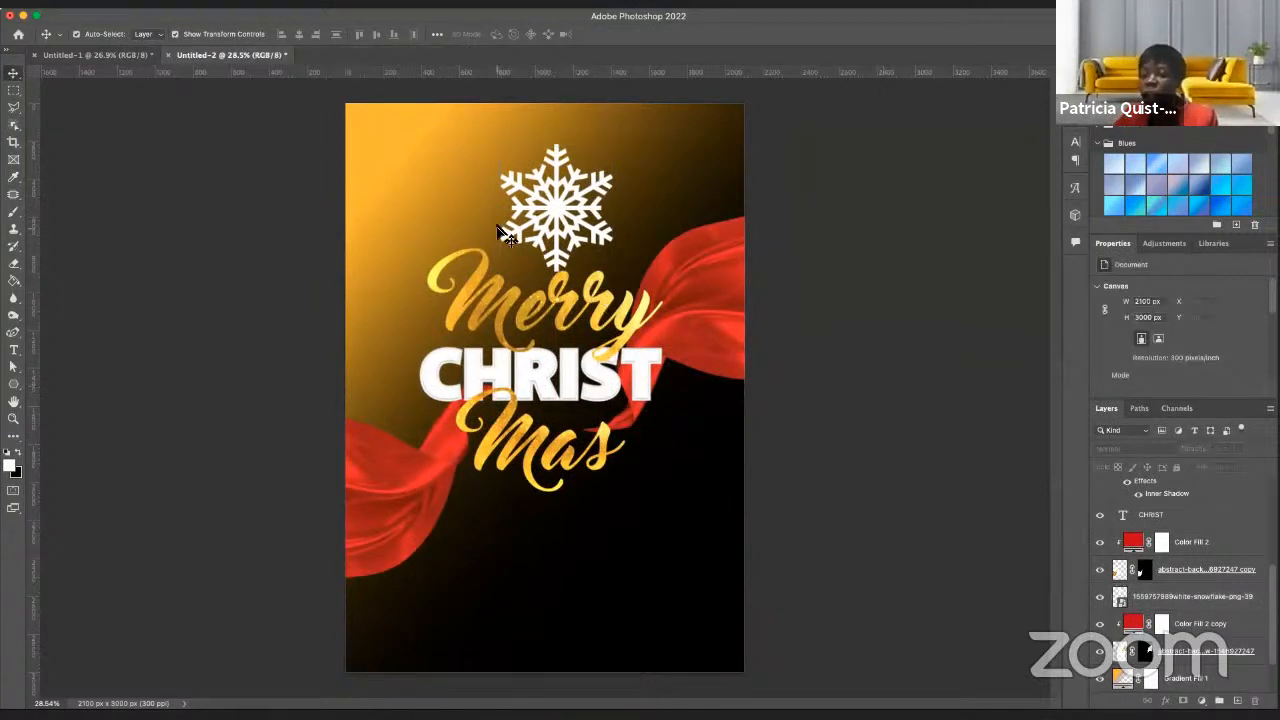
- Duplicate the snowflake, enlarge the copy to about 1072 x 1210 px, and place it running off the flyer's bottom-right corner
left_click(578, 220)
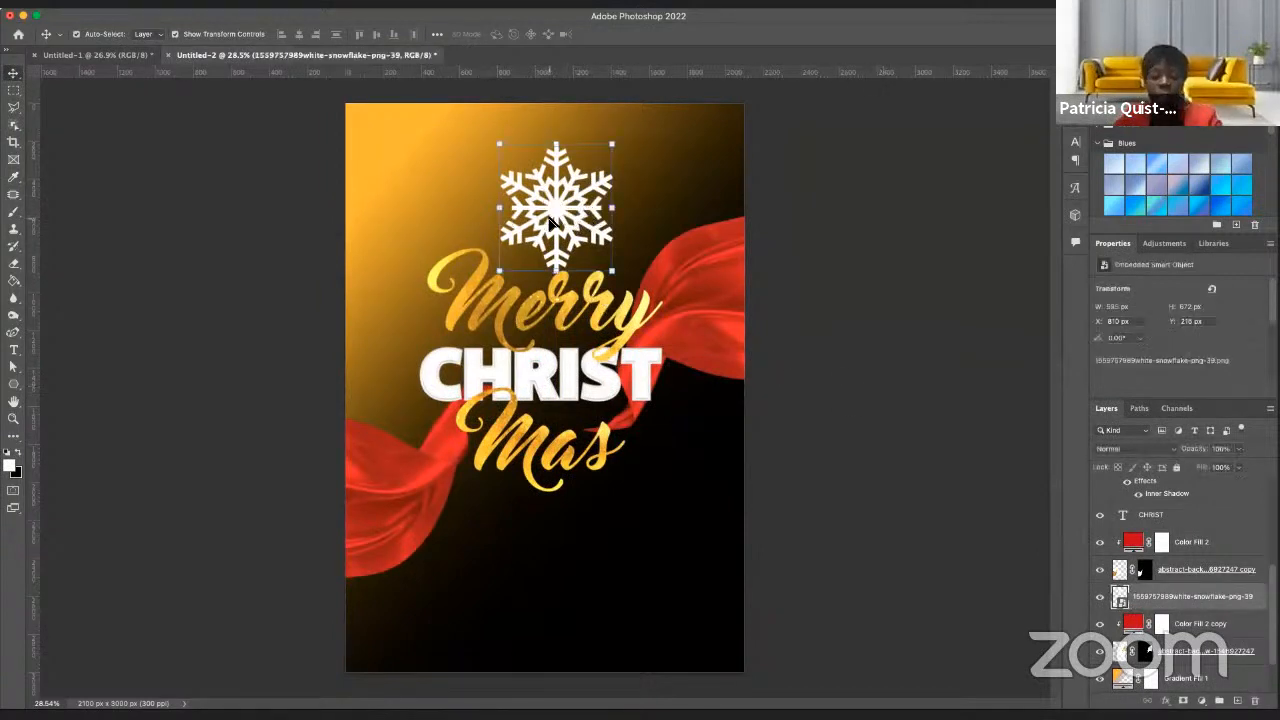
key("super+j")
left_click_drag(595, 258, 696, 684)
left_click(558, 205)
left_click_drag(558, 205, 682, 642)
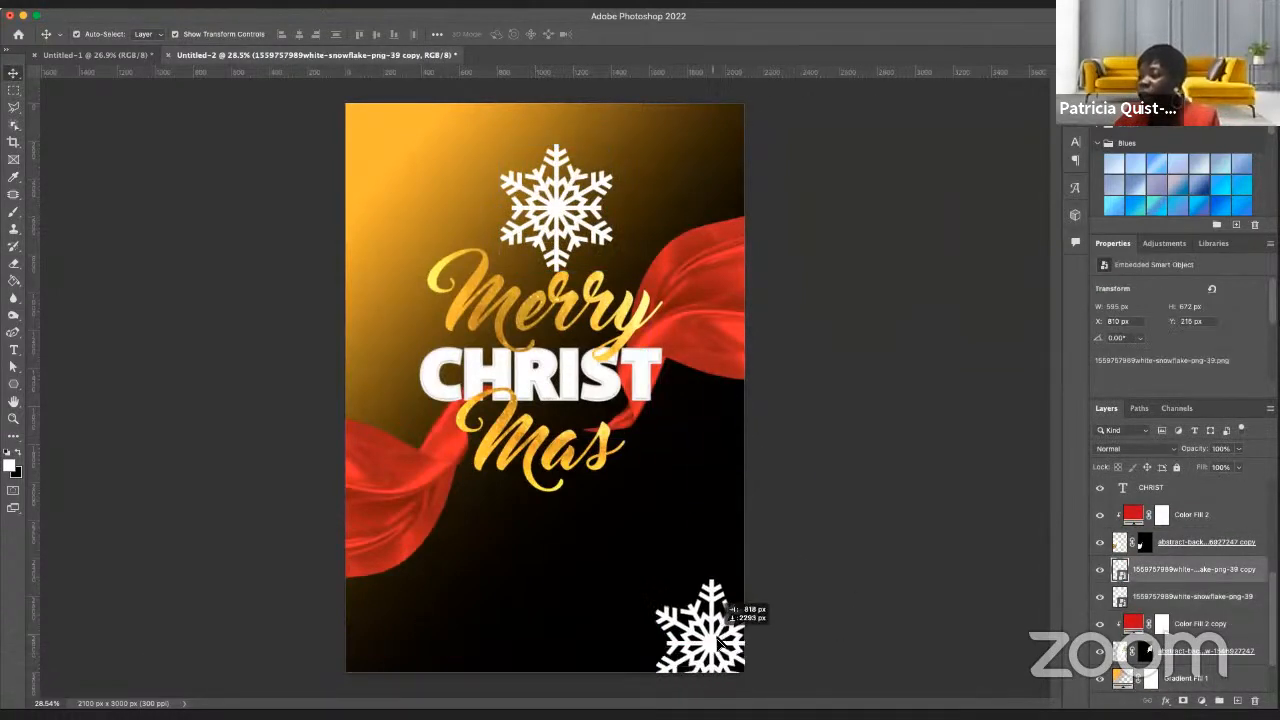
left_click_drag(749, 586, 1005, 467)
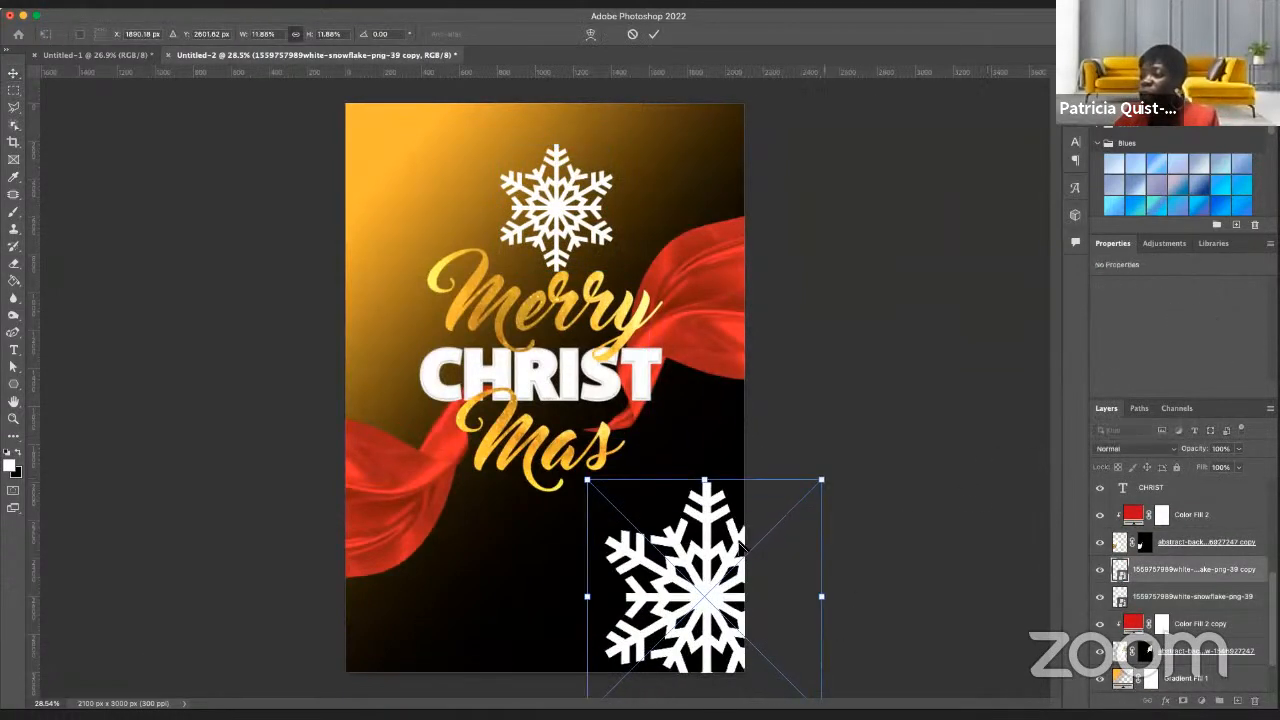
left_click_drag(720, 540, 717, 571)
key("Return")
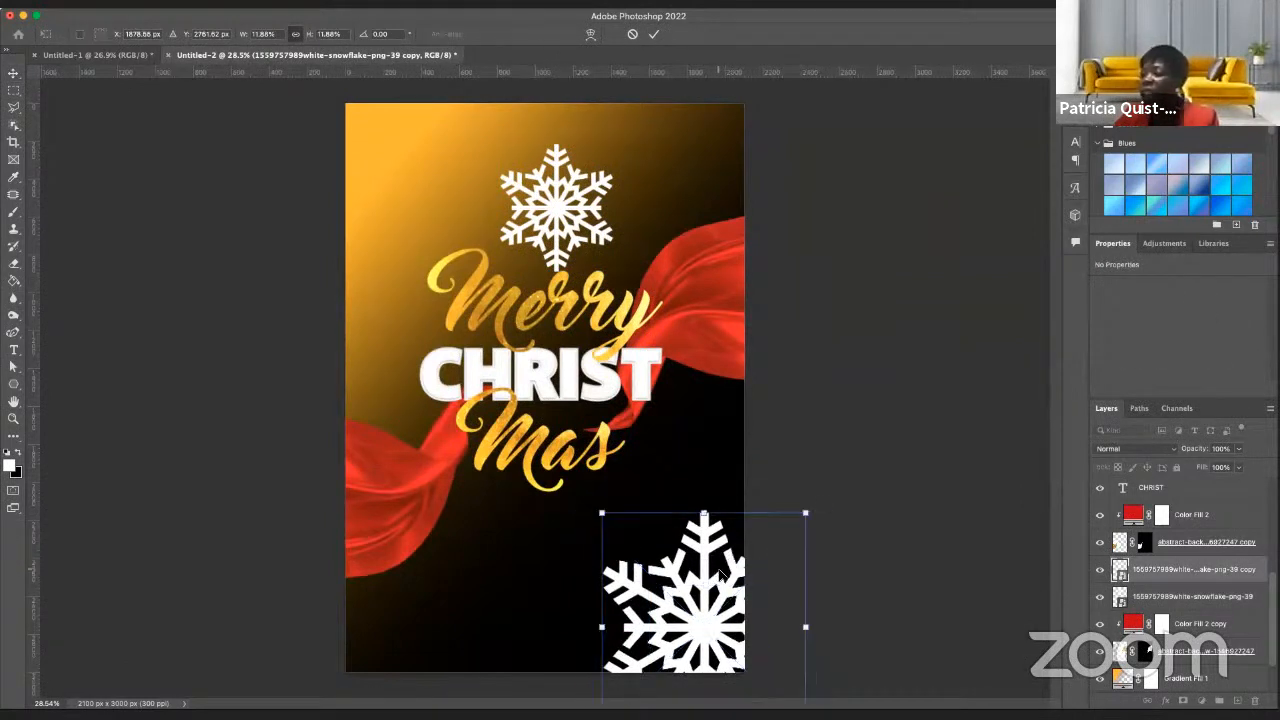
left_click(798, 559)
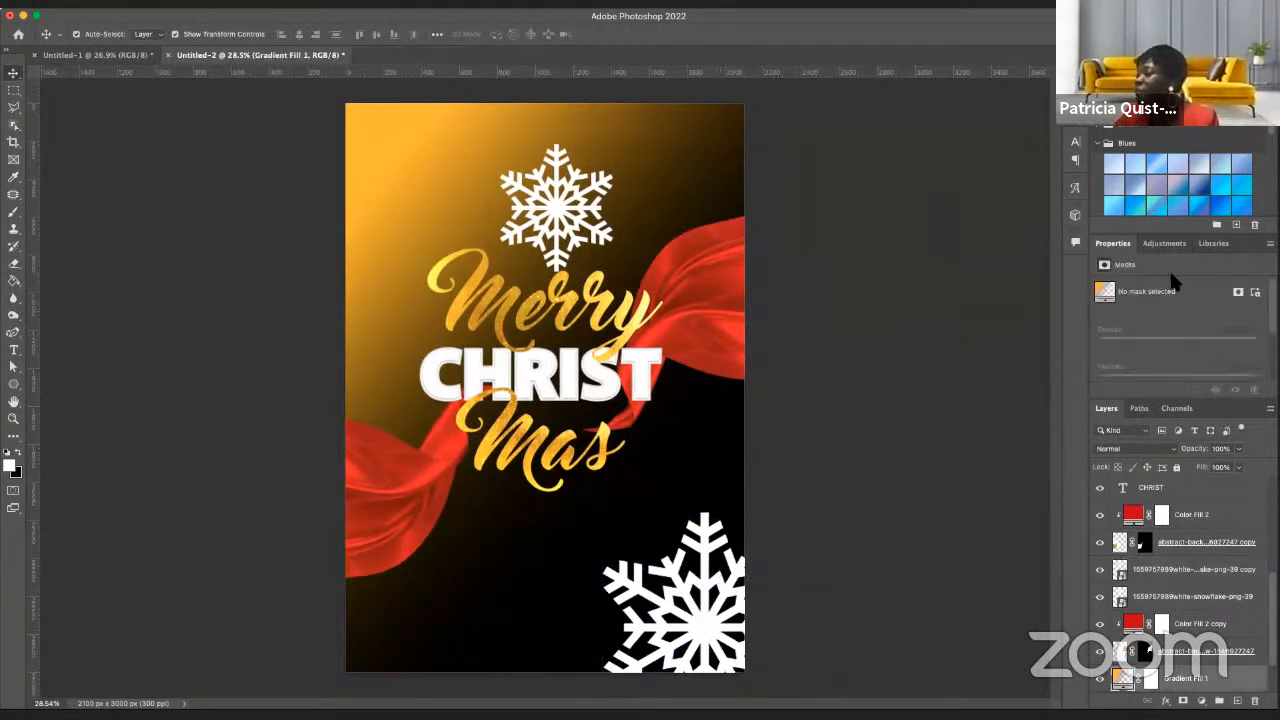
- Reduce the opacity of the large corner snowflake to 53%
left_click(1238, 449)
mouse_move(1240, 467)
left_mouse_down()
mouse_move(1212, 470)
mouse_move(1264, 468)
left_mouse_up()
left_click(660, 630)
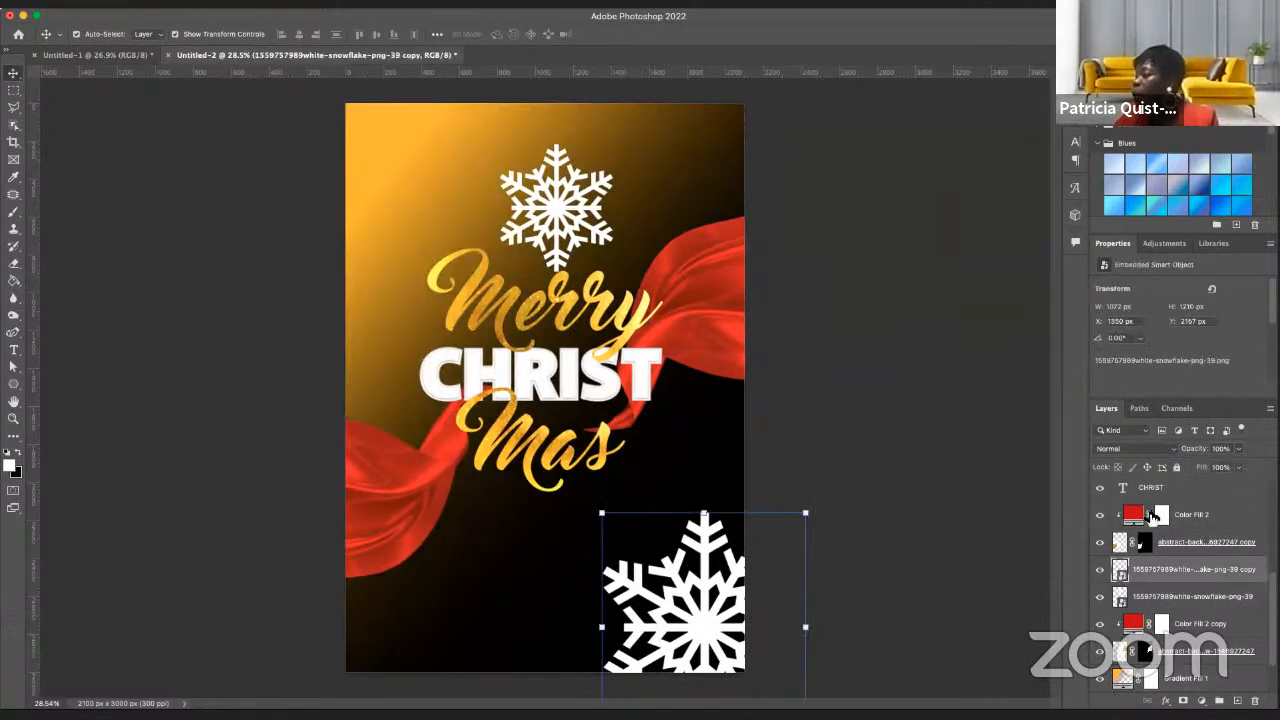
left_click(1238, 449)
left_click_drag(1240, 467, 1207, 466)
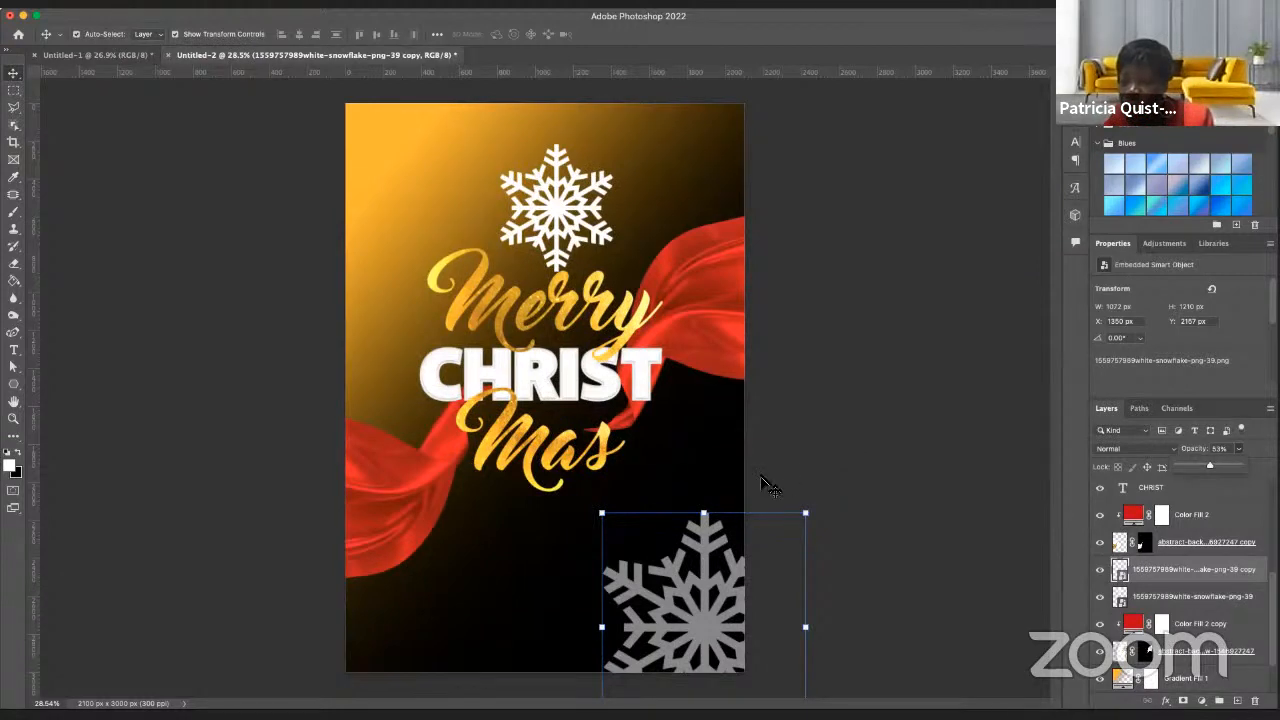
left_click(695, 565)
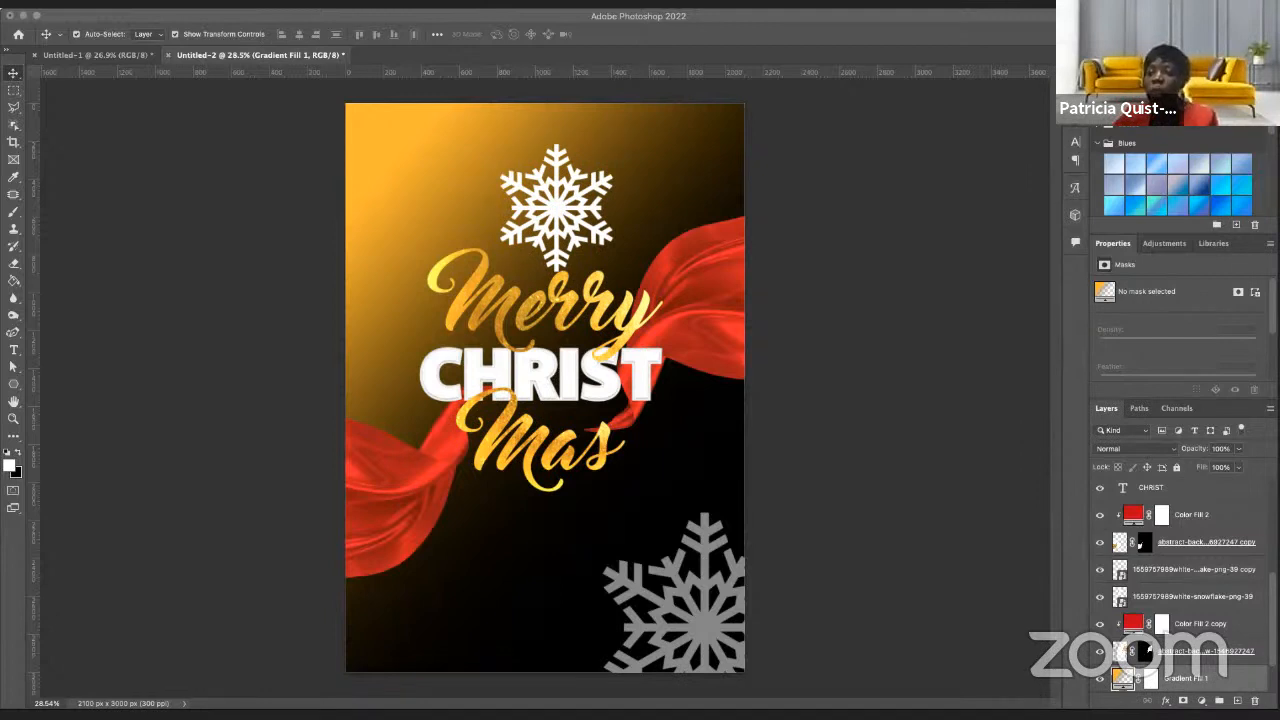
- Add the text line "26 DECEMBER, 9AM PST" in Century Gothic Pro Regular at 20 pt on the lower part of the flyer
left_click(13, 350)
left_click(203, 35)
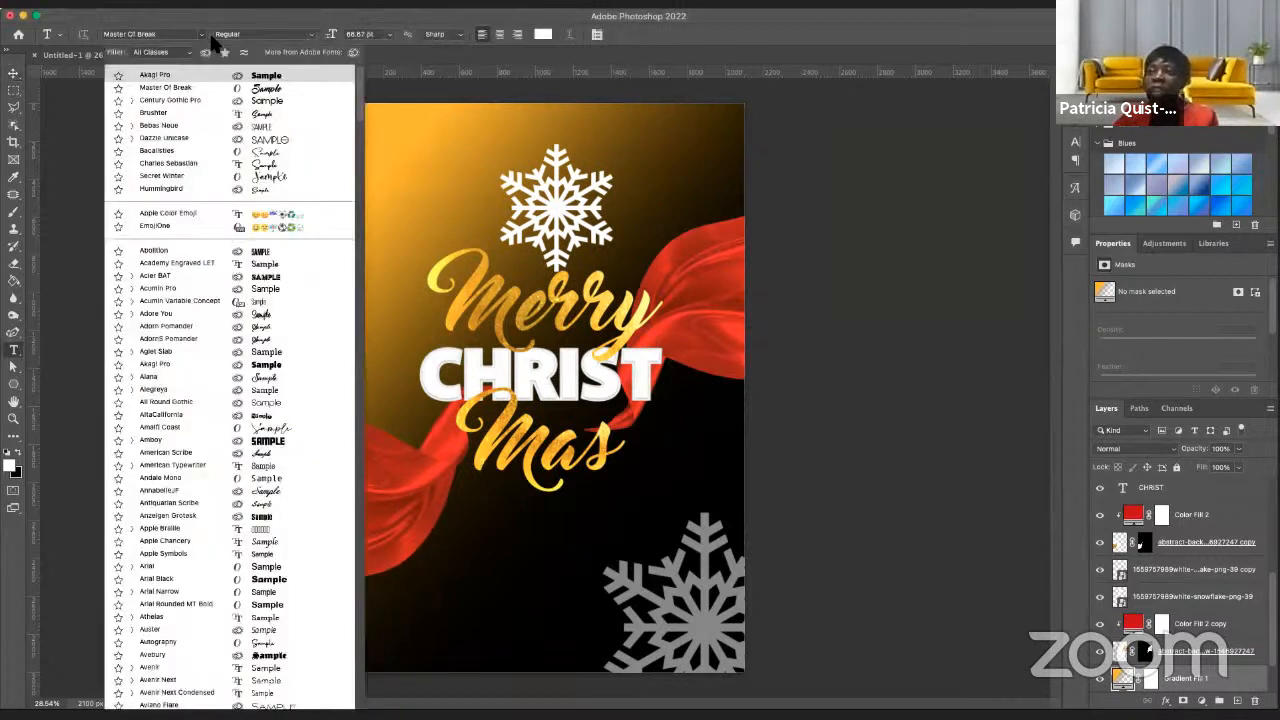
left_click(265, 102)
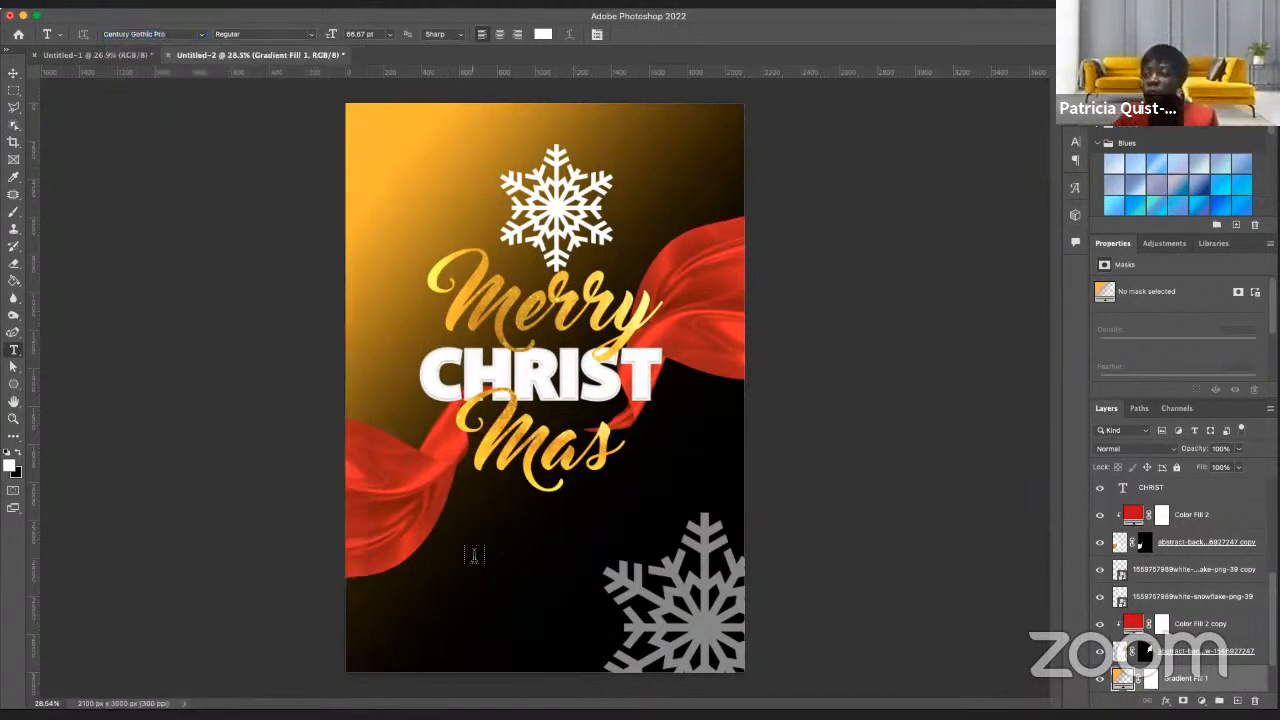
left_click(388, 618)
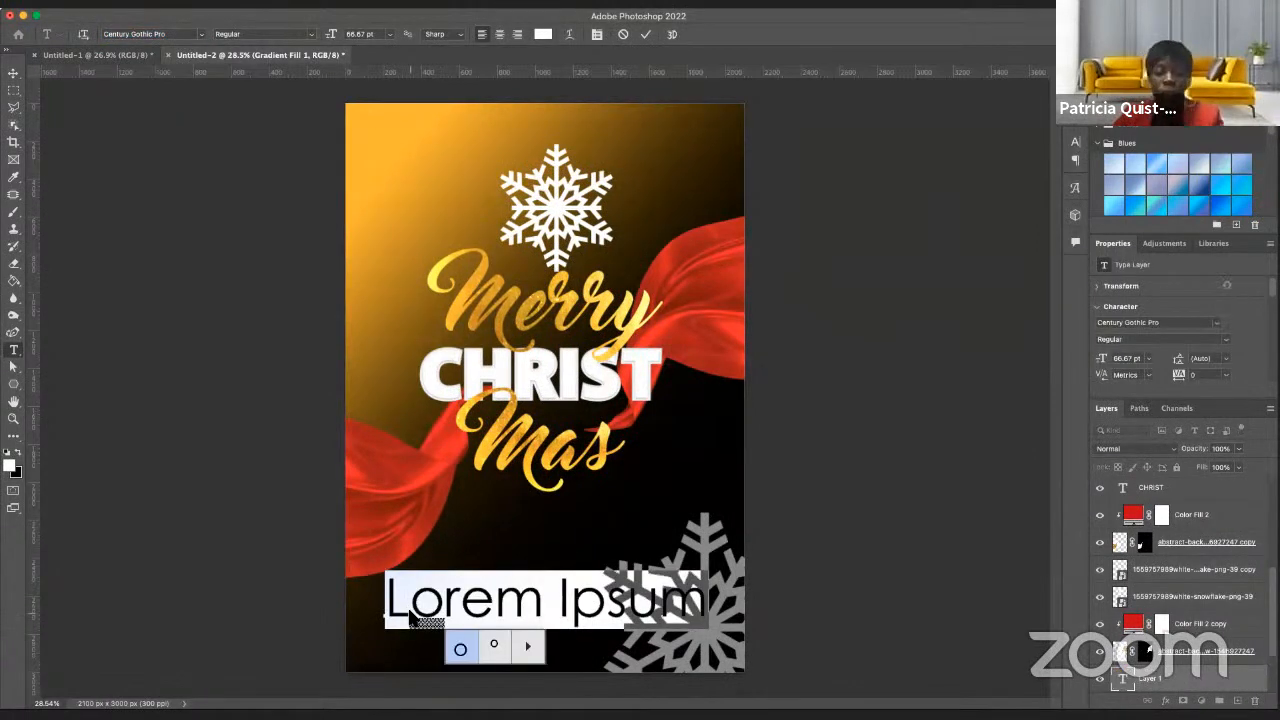
left_click(370, 37)
type("20")
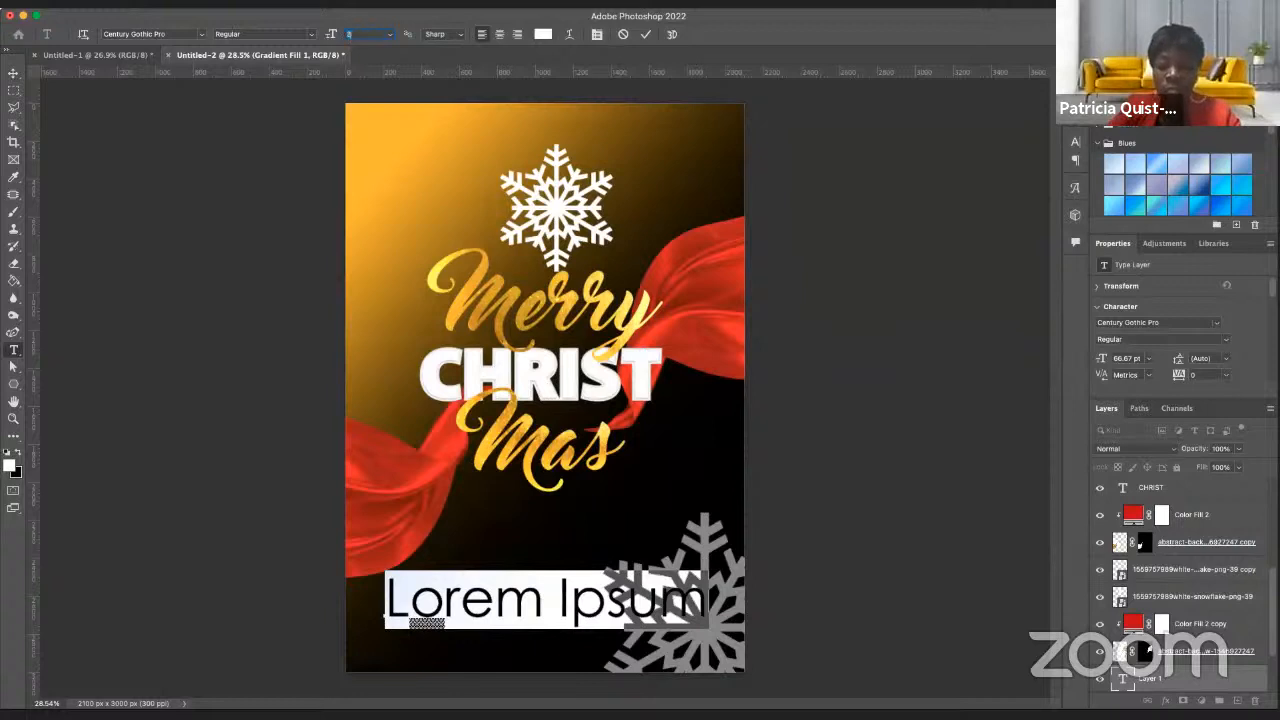
key("Return")
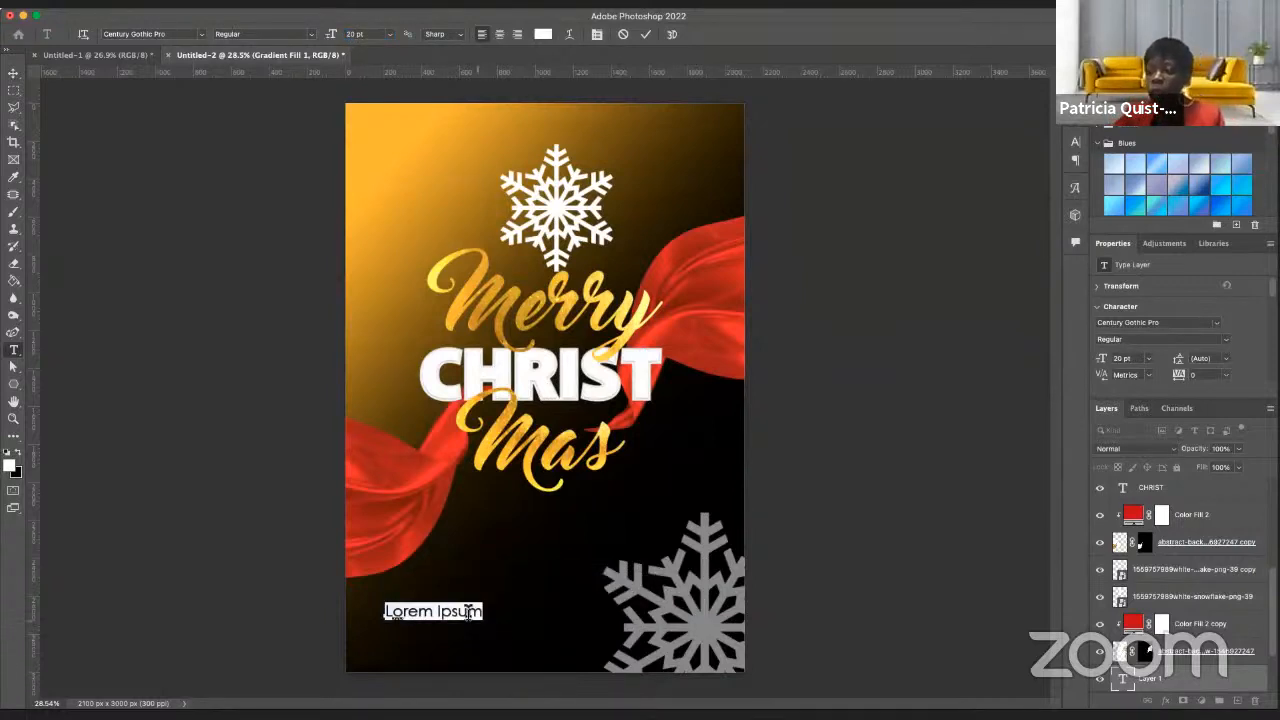
type("26")
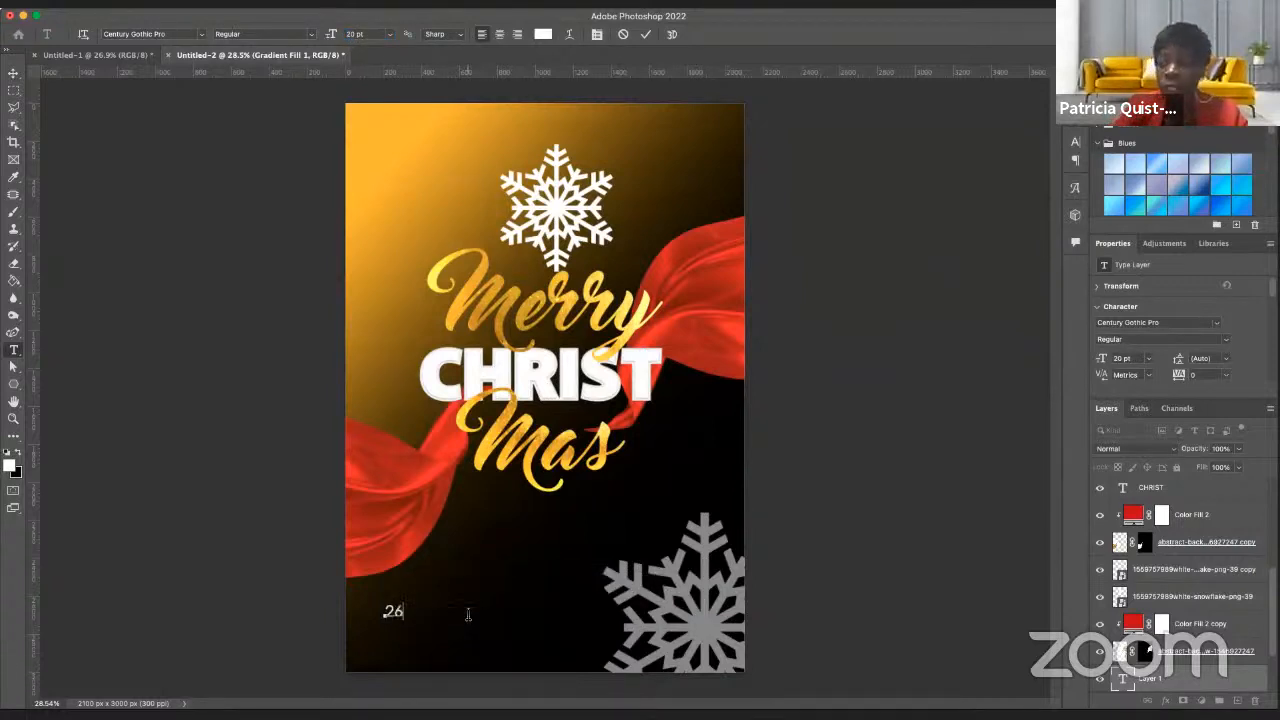
type(" DECEM")
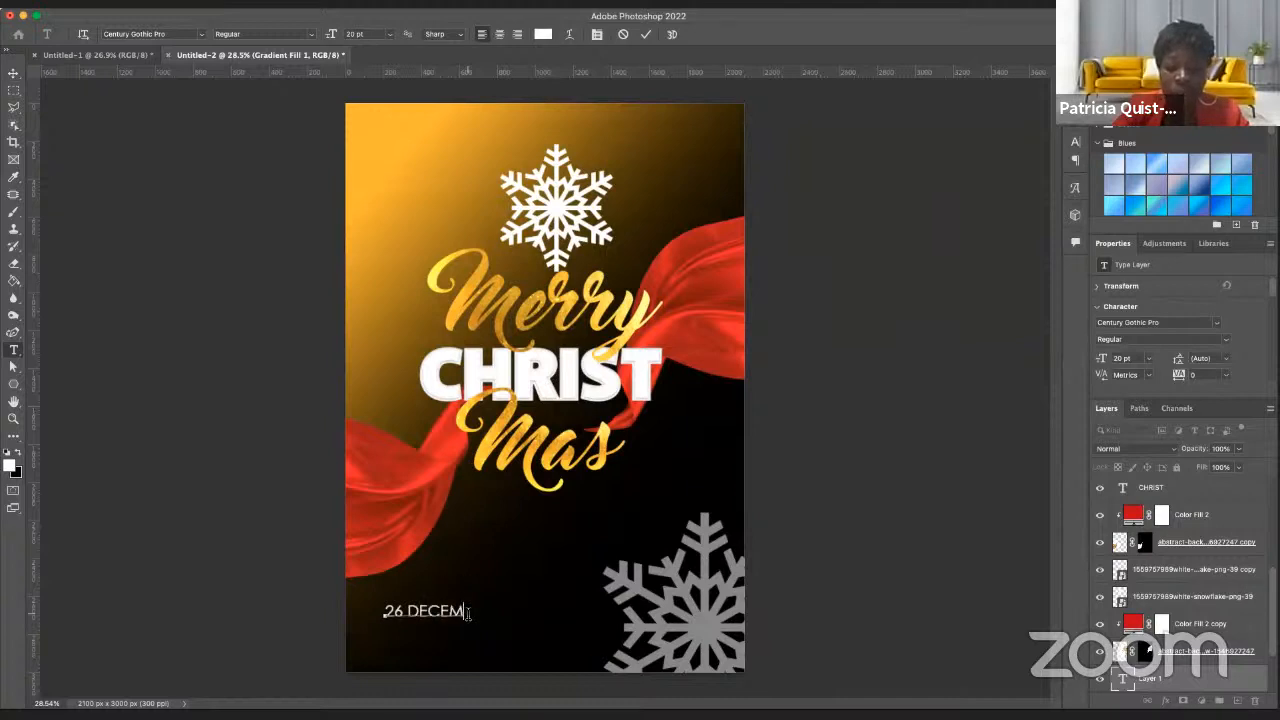
type("BER, 9AM PST")
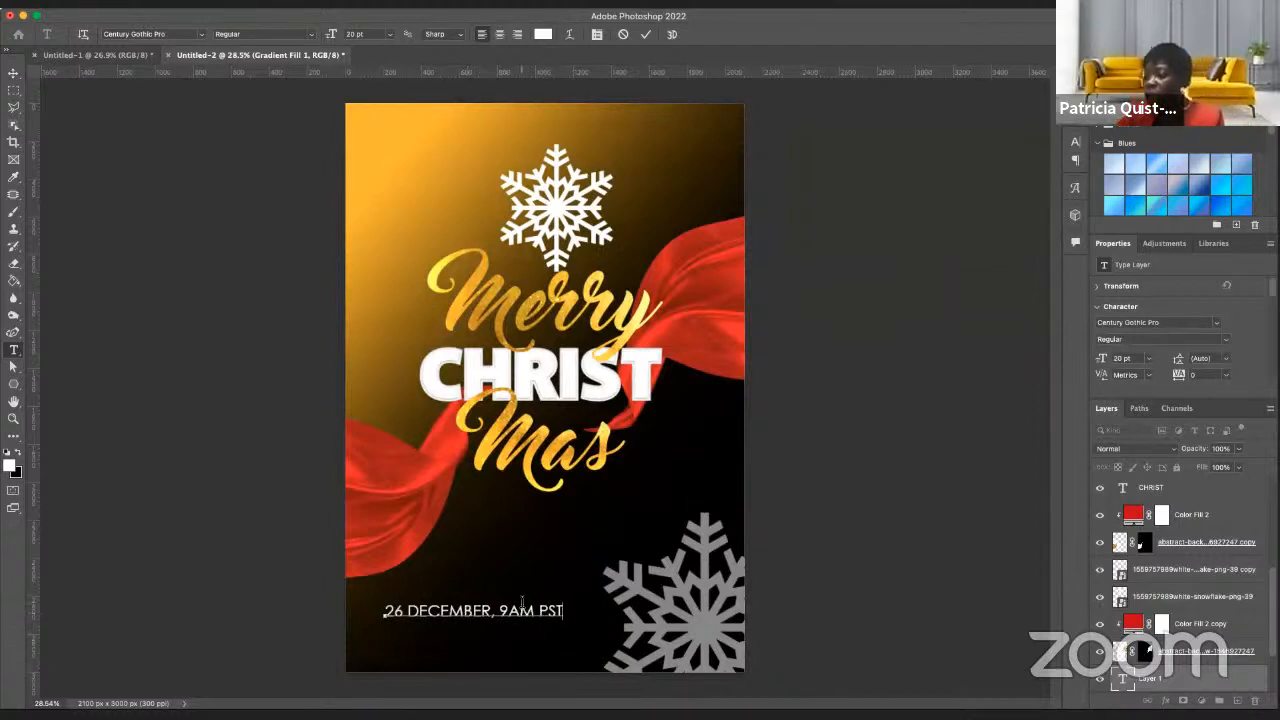
- Set the whole date and time line to the Bold style and commit the text
left_click_drag(563, 610, 384, 612)
left_click(303, 34)
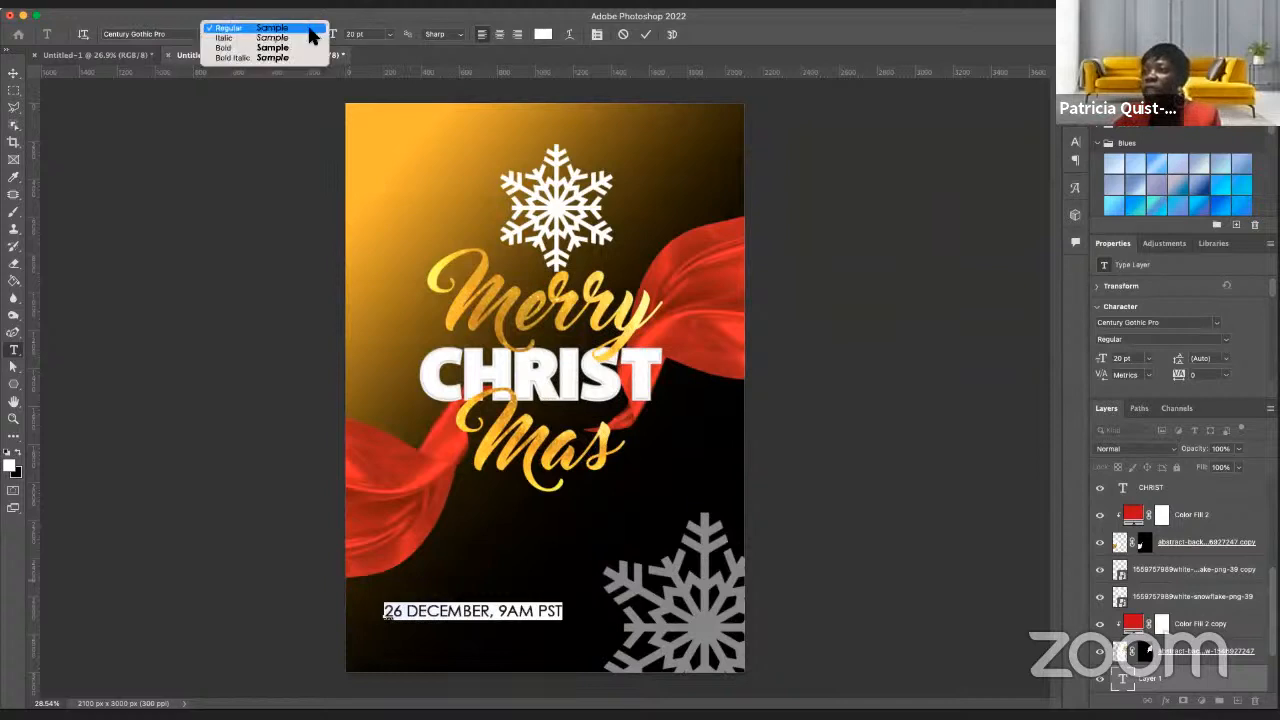
left_click(278, 48)
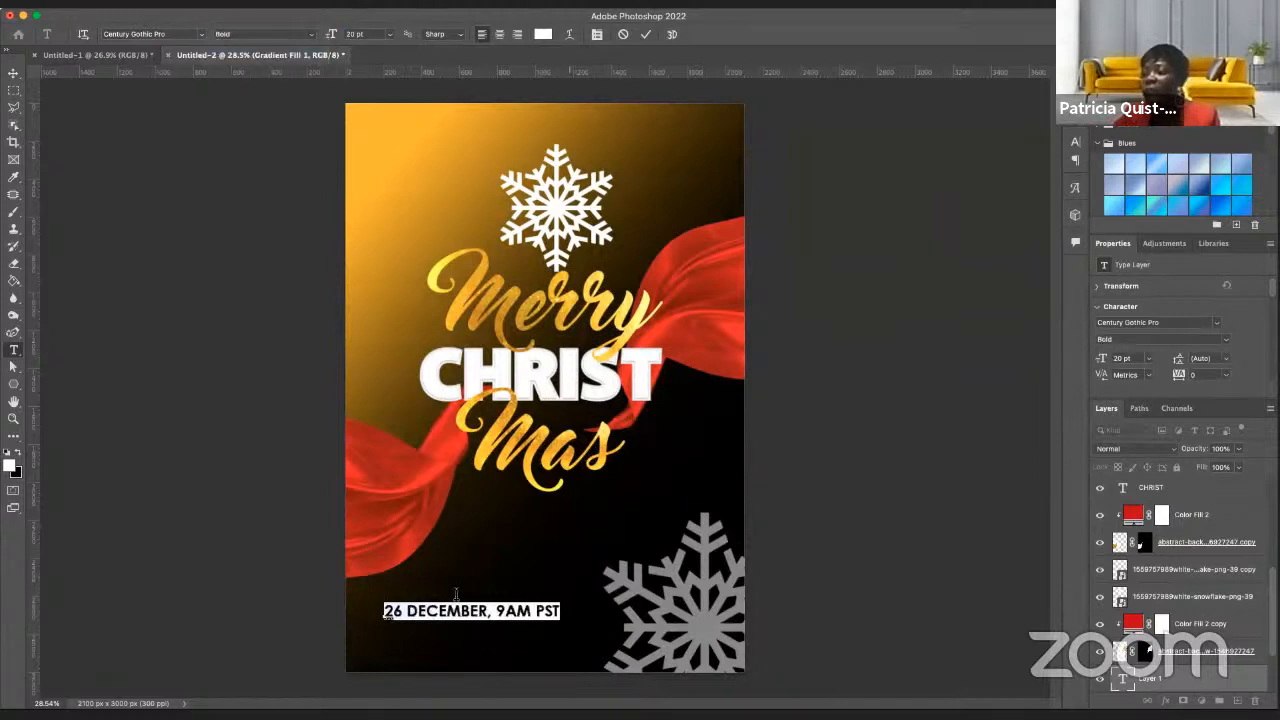
left_click(14, 73)
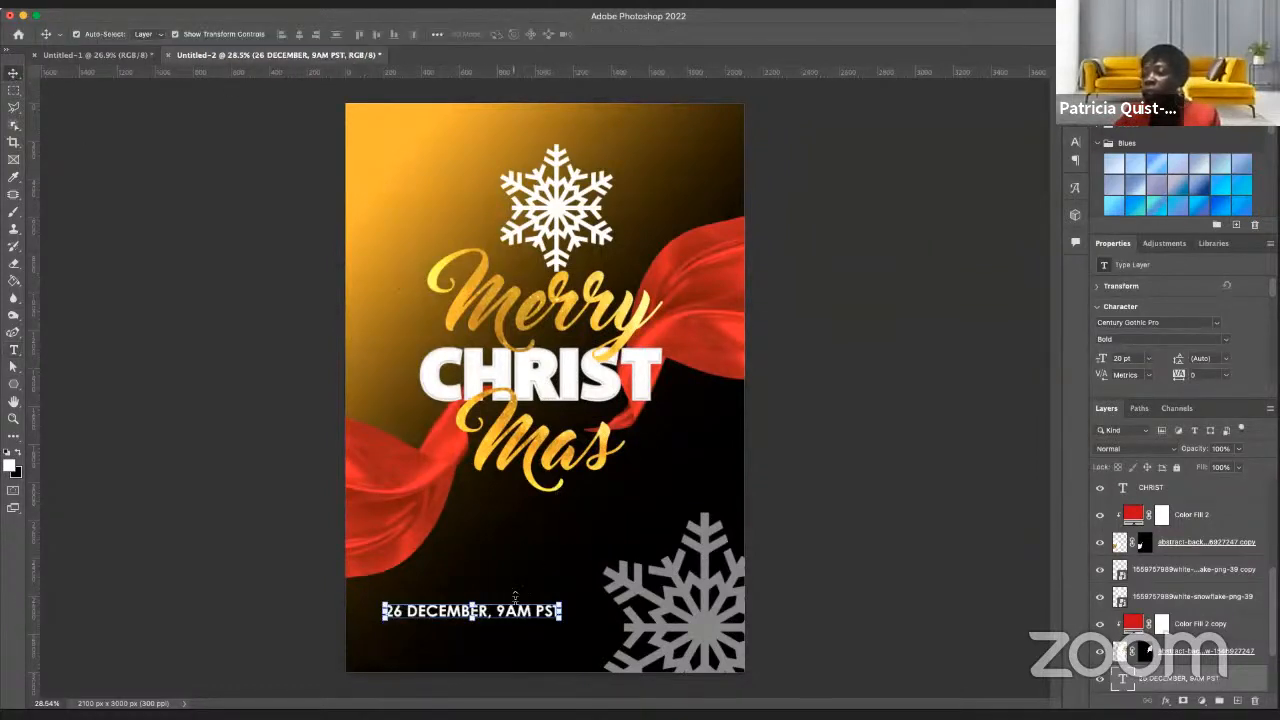
- Scale the date line to about 103% and centre it beneath the word "Mas"
left_click_drag(514, 605, 582, 545)
key("ctrl+t")
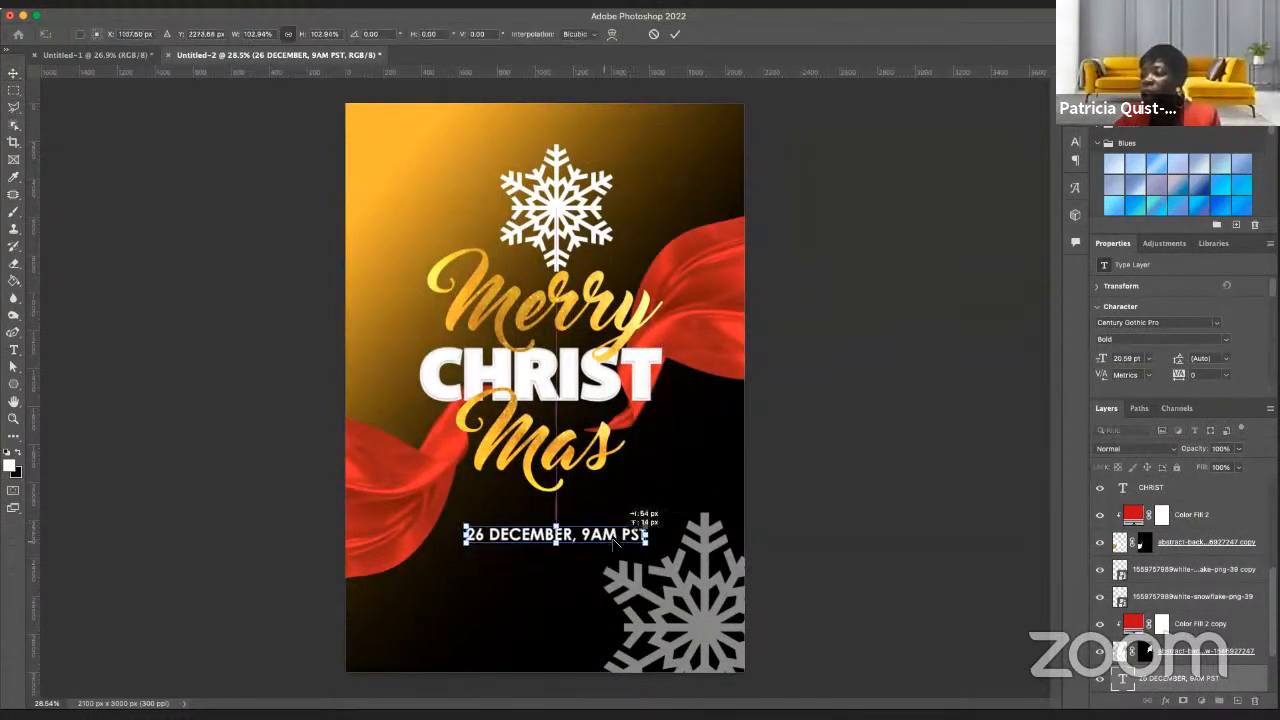
mouse_move(601, 540)
left_mouse_down()
mouse_move(612, 538)
mouse_move(610, 556)
left_mouse_up()
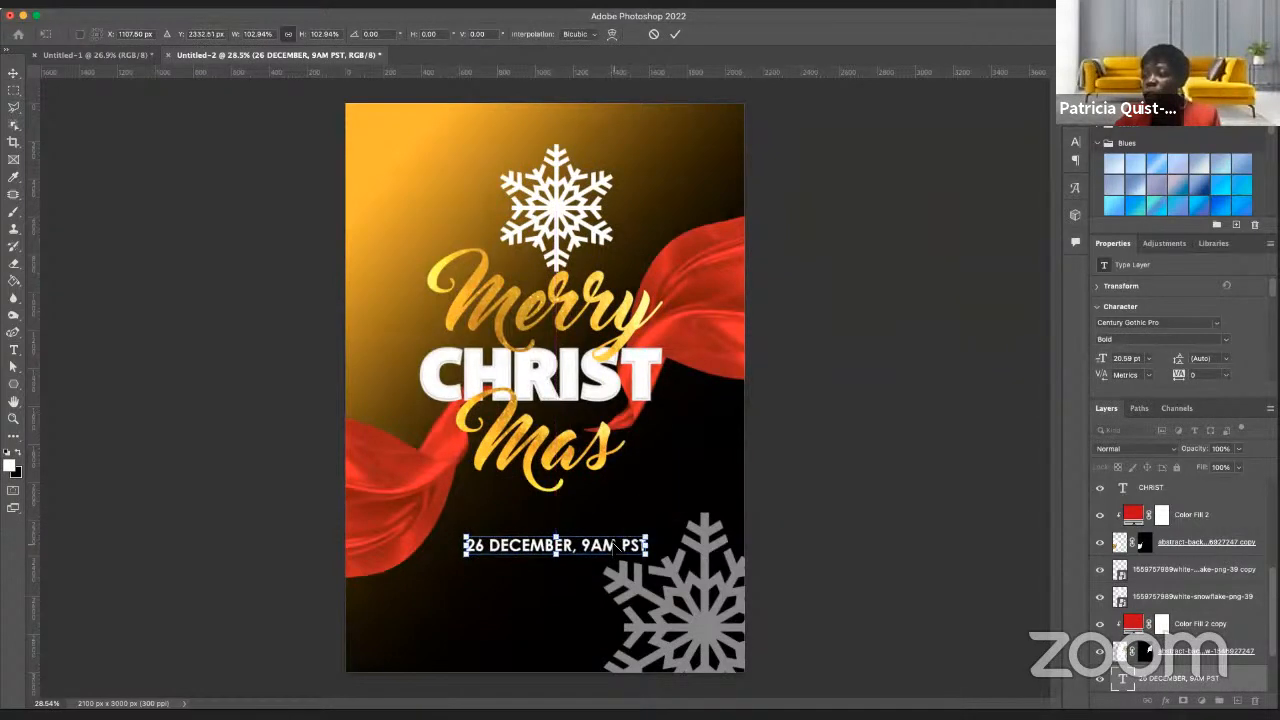
key("Return")
- Shift the large corner snowflake further off the flyer's right edge, clear of the date line, and nudge the date line slightly up
left_click(733, 630)
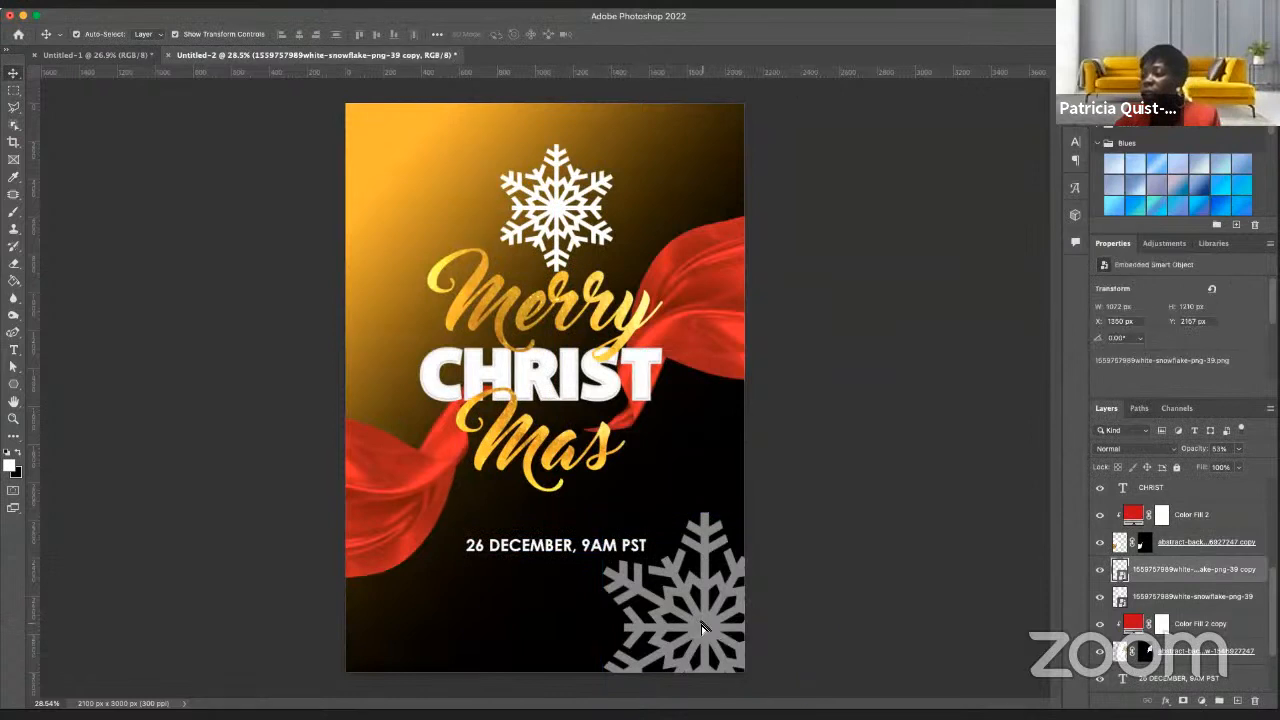
mouse_move(733, 630)
left_mouse_down()
mouse_move(757, 632)
mouse_move(743, 634)
left_mouse_up()
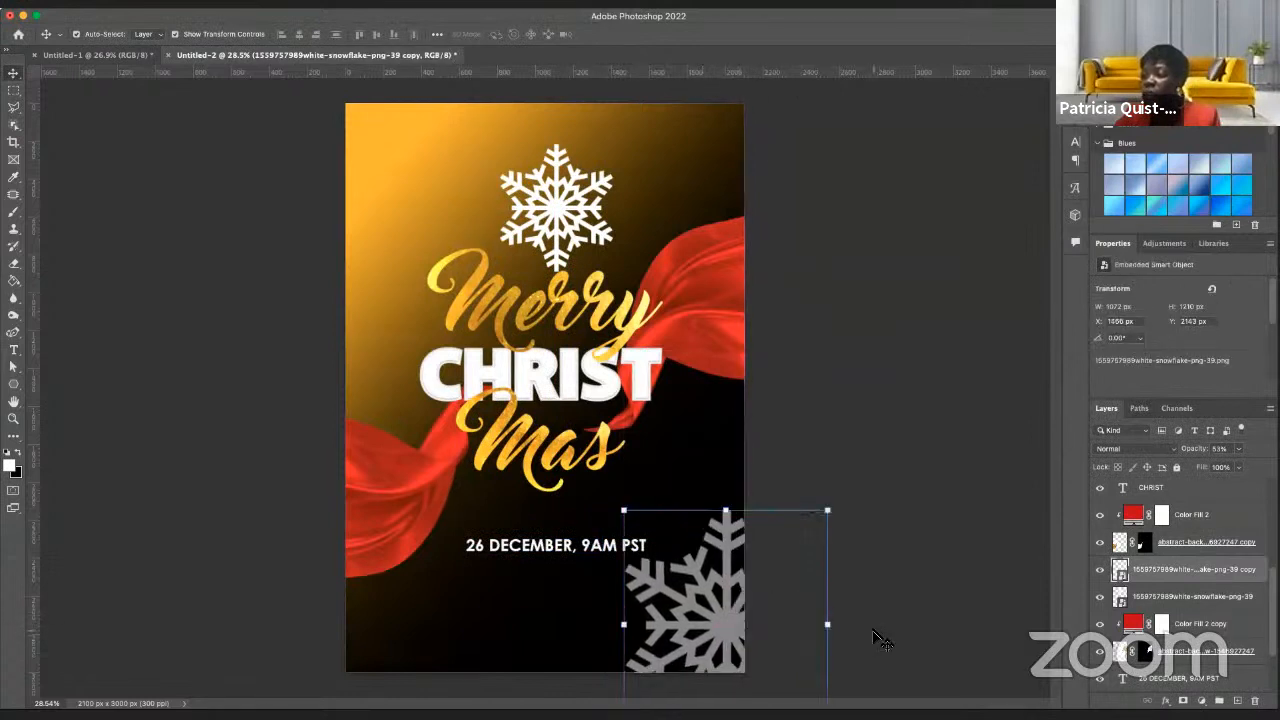
left_click(874, 634)
left_click_drag(550, 548, 546, 545)
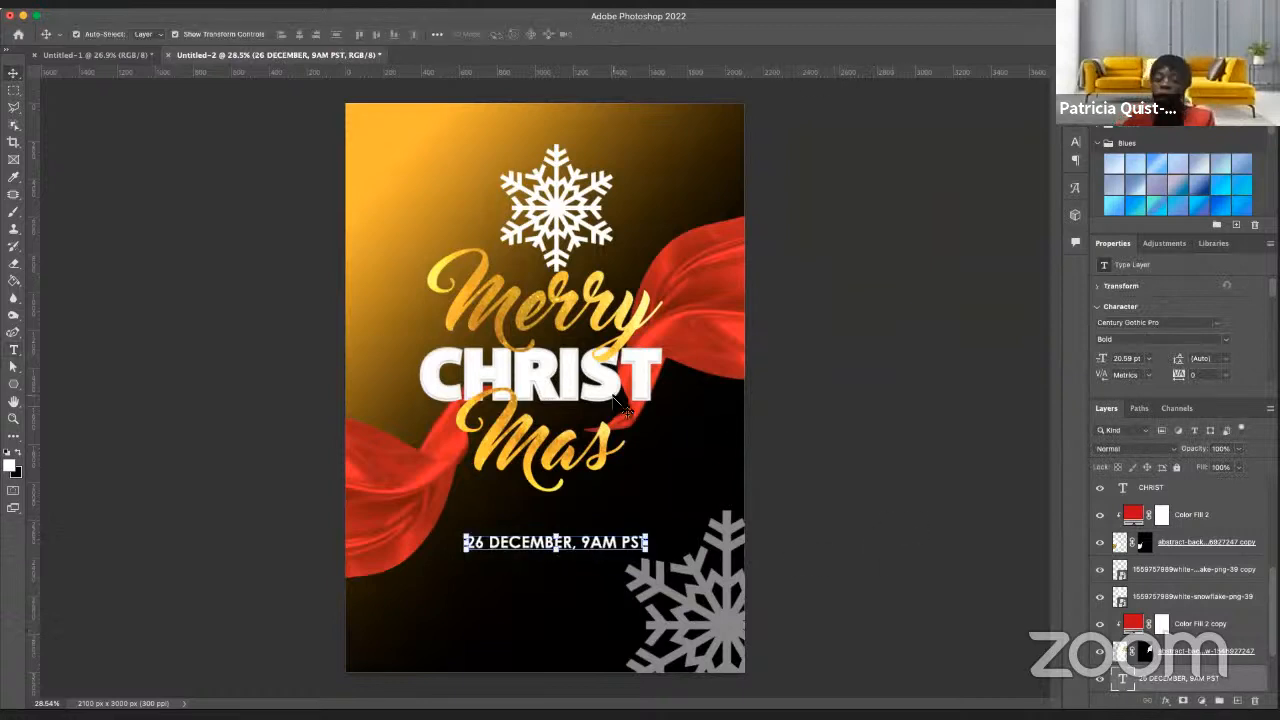
- Duplicate the snowflake above "Merry", shrink the copy to about 141 x 159 px, and place it just left of the date line
left_click(572, 206)
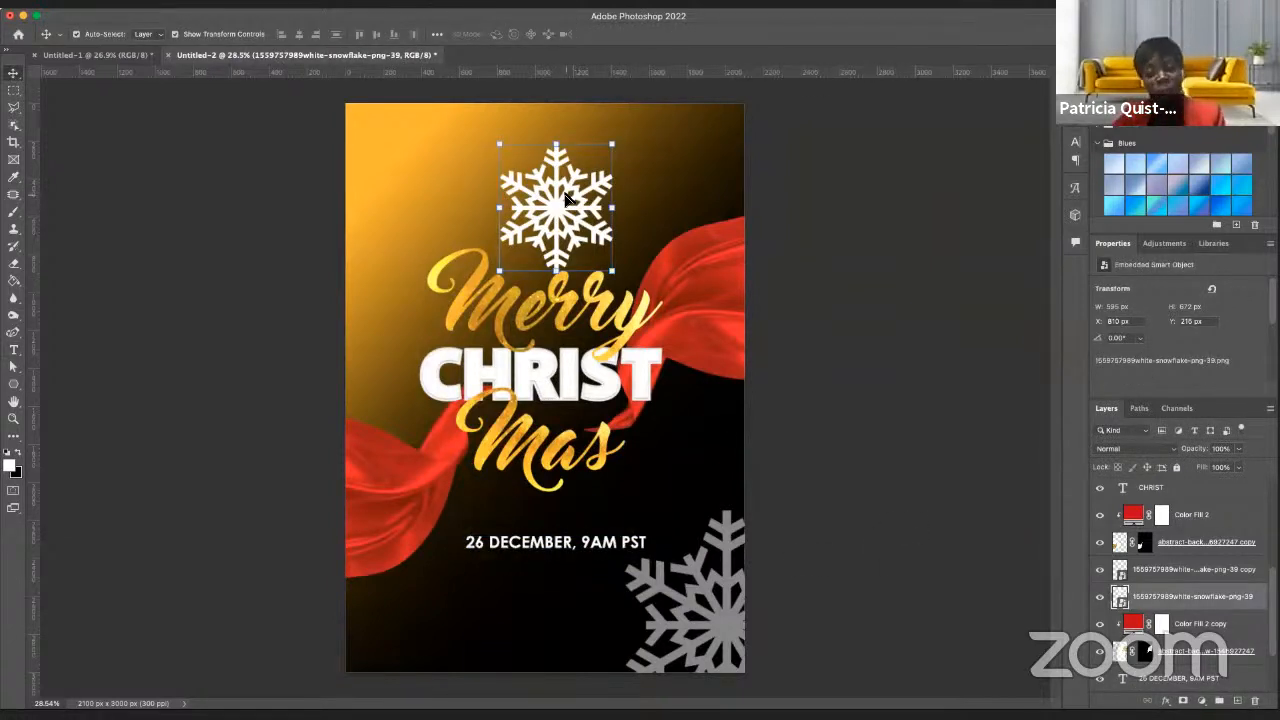
key("super+j")
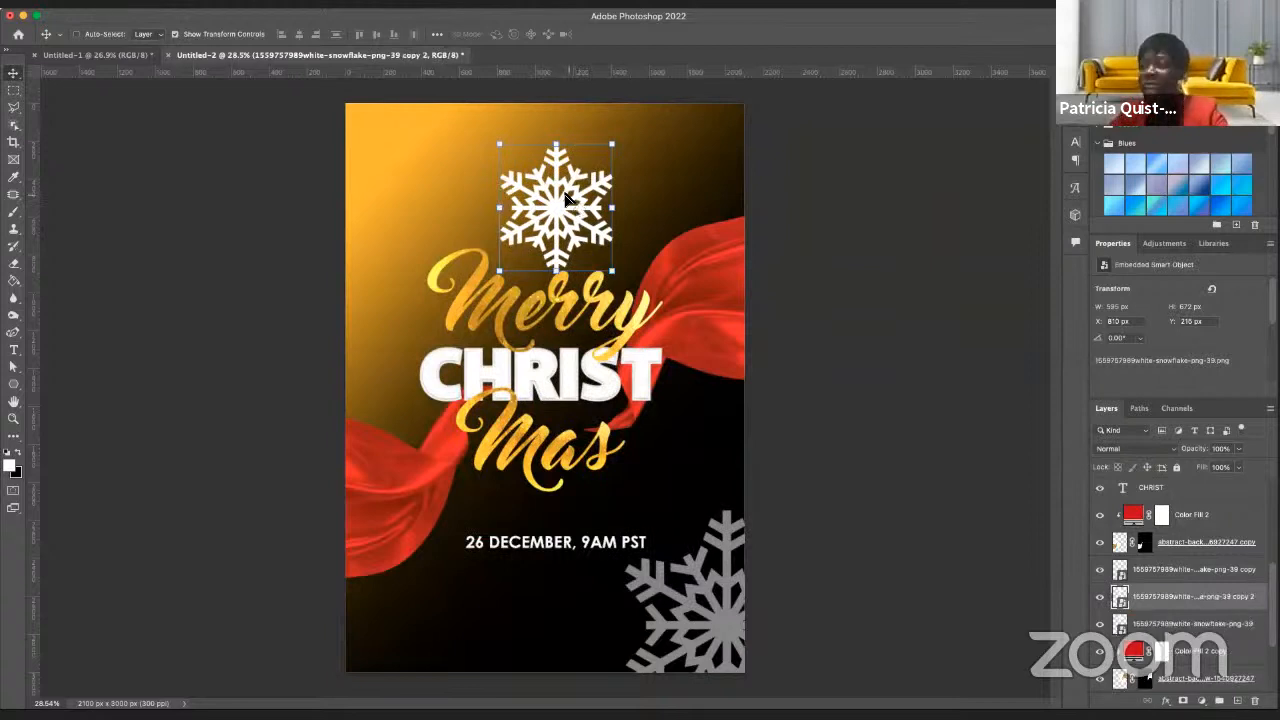
left_click(476, 565)
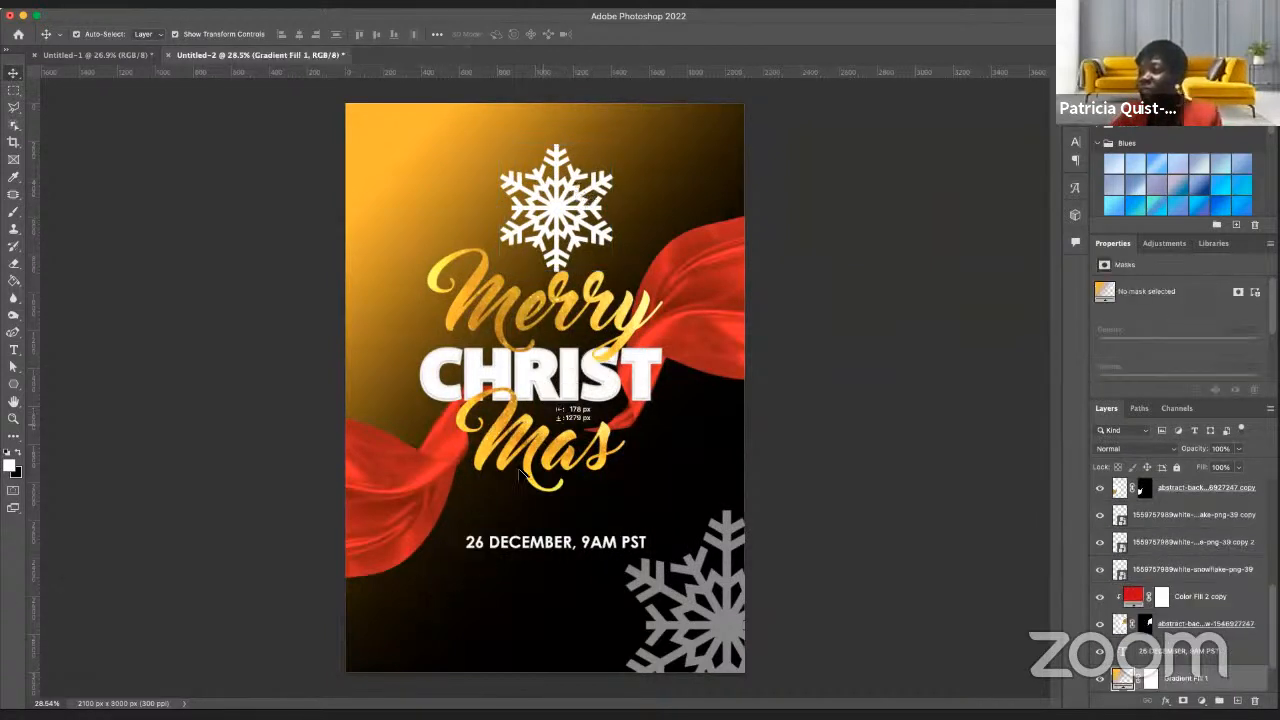
left_click_drag(570, 205, 465, 559)
left_click_drag(508, 498, 446, 545)
key("Return")
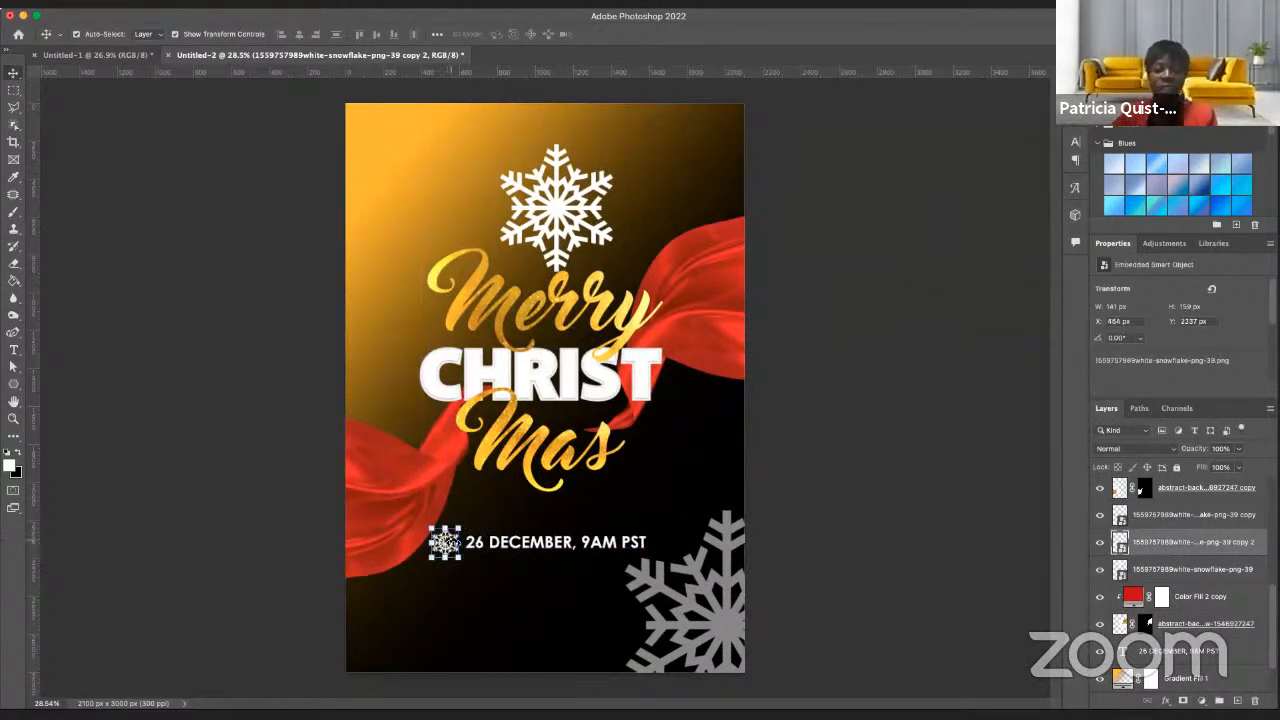
- Nudge the small snowflake slightly right so it sits closer to the date line
left_click(490, 598)
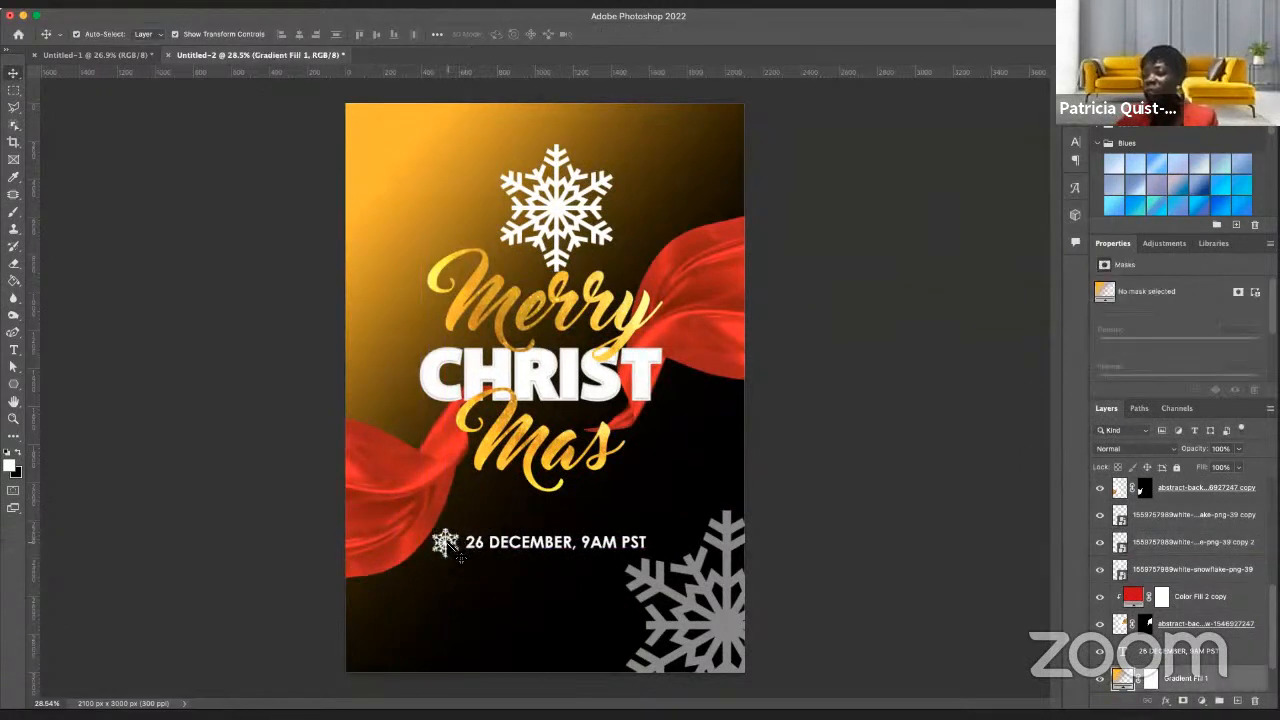
left_click(455, 552)
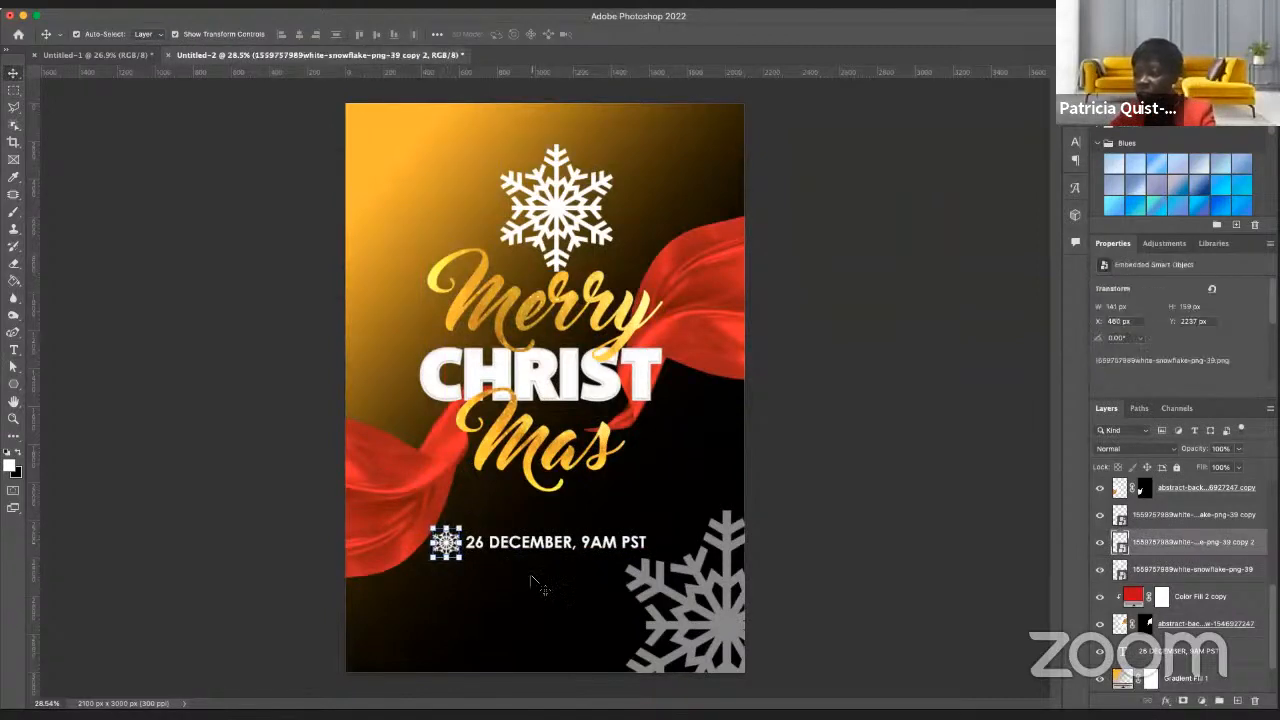
left_click(576, 607)
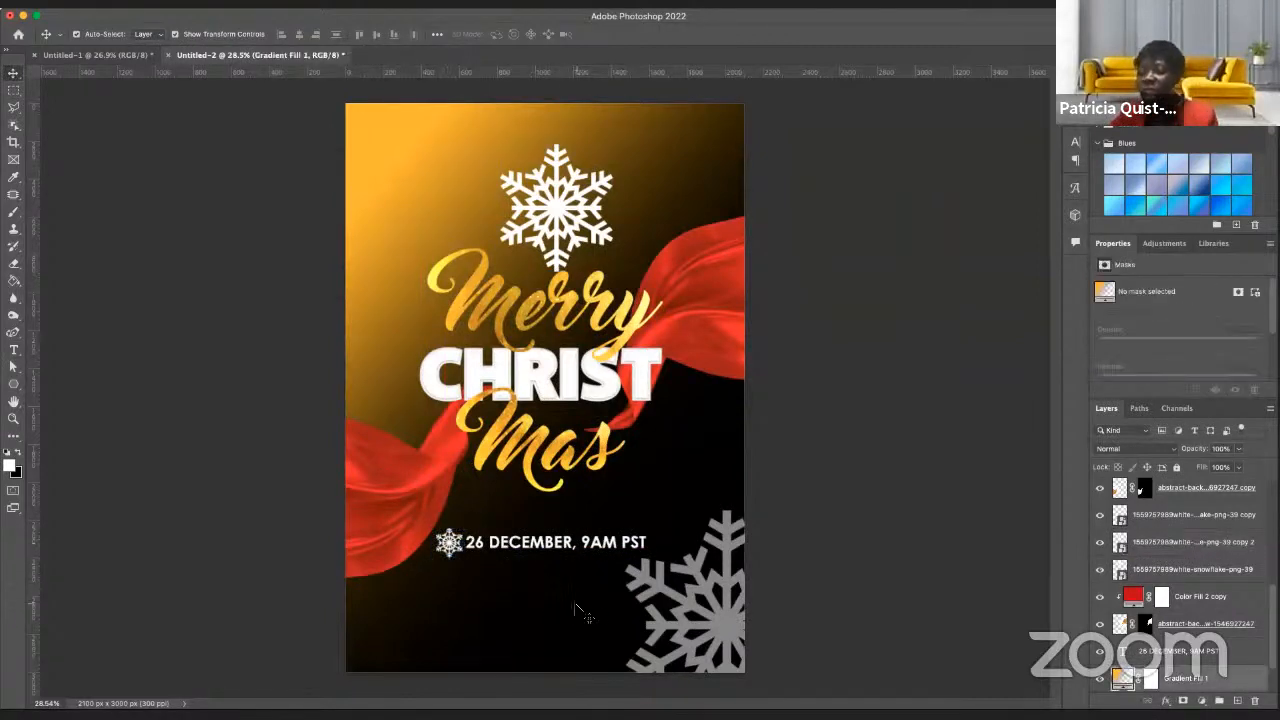
- Start a new Century Gothic Pro Regular 20 pt text line near the flyer's bottom-left corner and clear its placeholder text
left_click(14, 349)
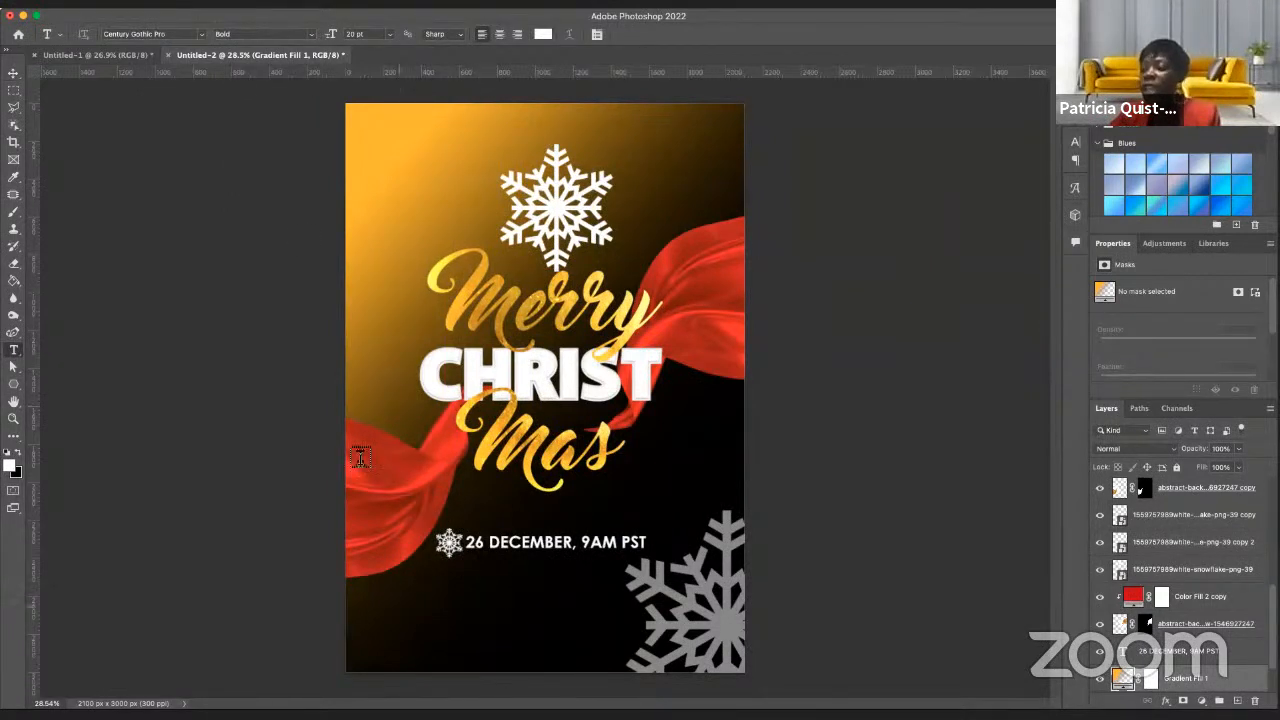
left_click(312, 35)
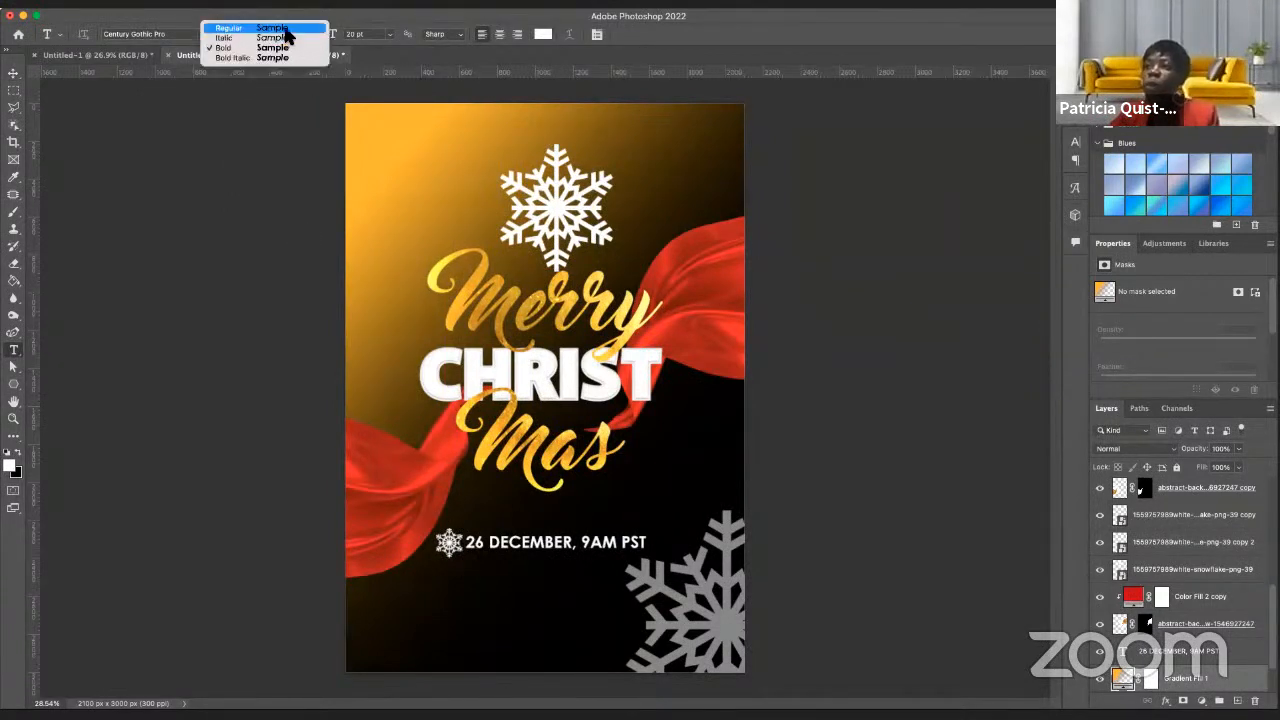
left_click(285, 28)
left_click(364, 630)
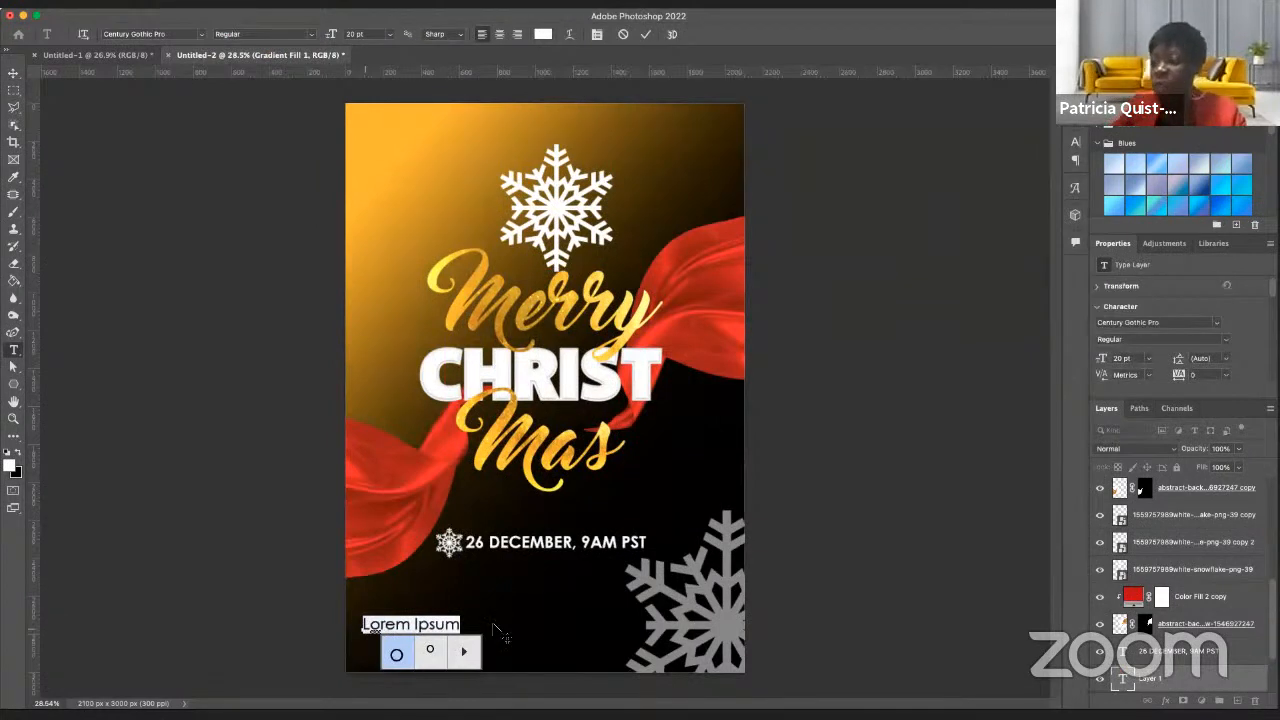
left_click(456, 624)
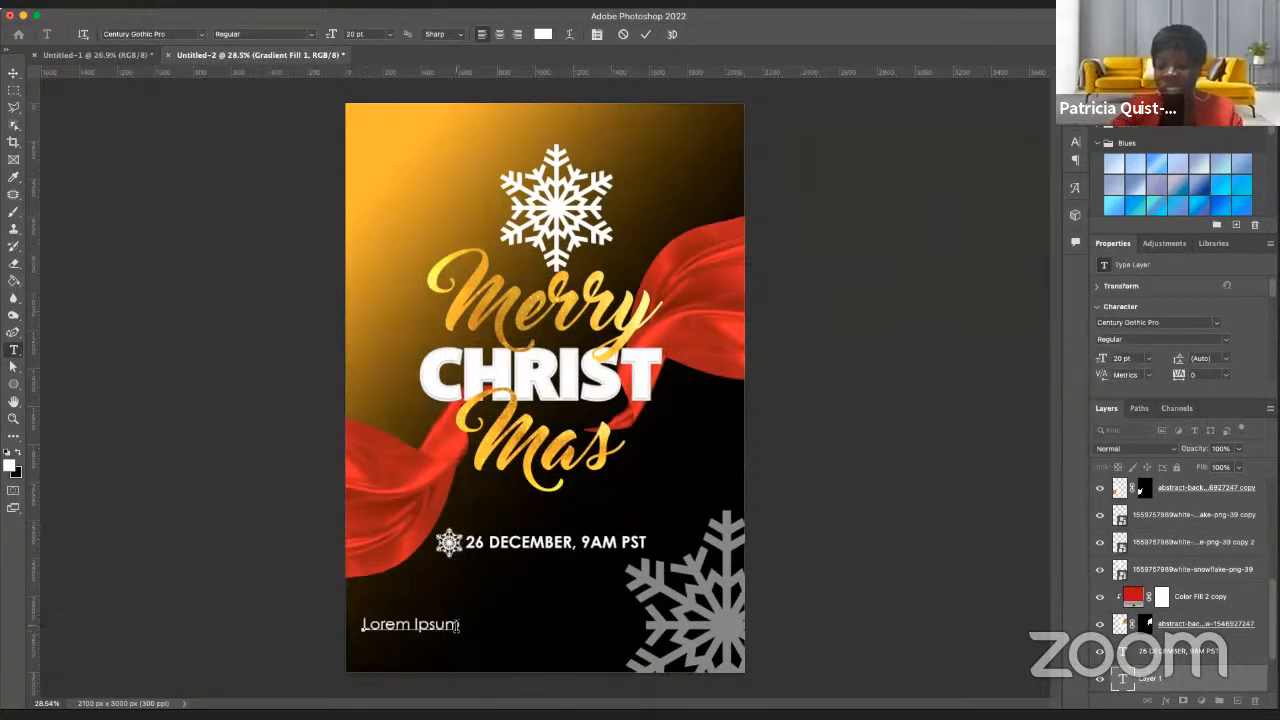
key("BackSpace")
key("BackSpace")
key("BackSpace")
key("BackSpace")
key("BackSpace")
key("BackSpace")
key("BackSpace")
key("BackSpace")
key("BackSpace")
key("BackSpace")
key("BackSpace")
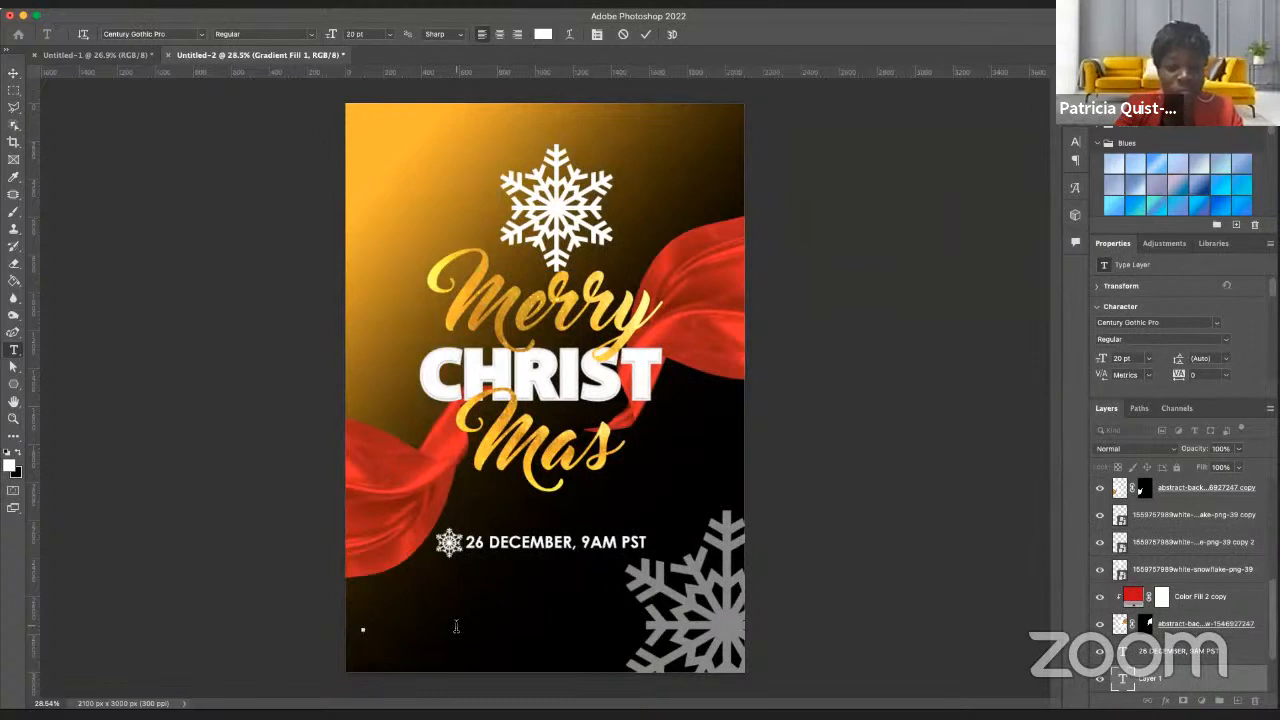
- Enter the venue's full street address, city, state and ZIP code in capitals on the new line and commit the text
type("1000")
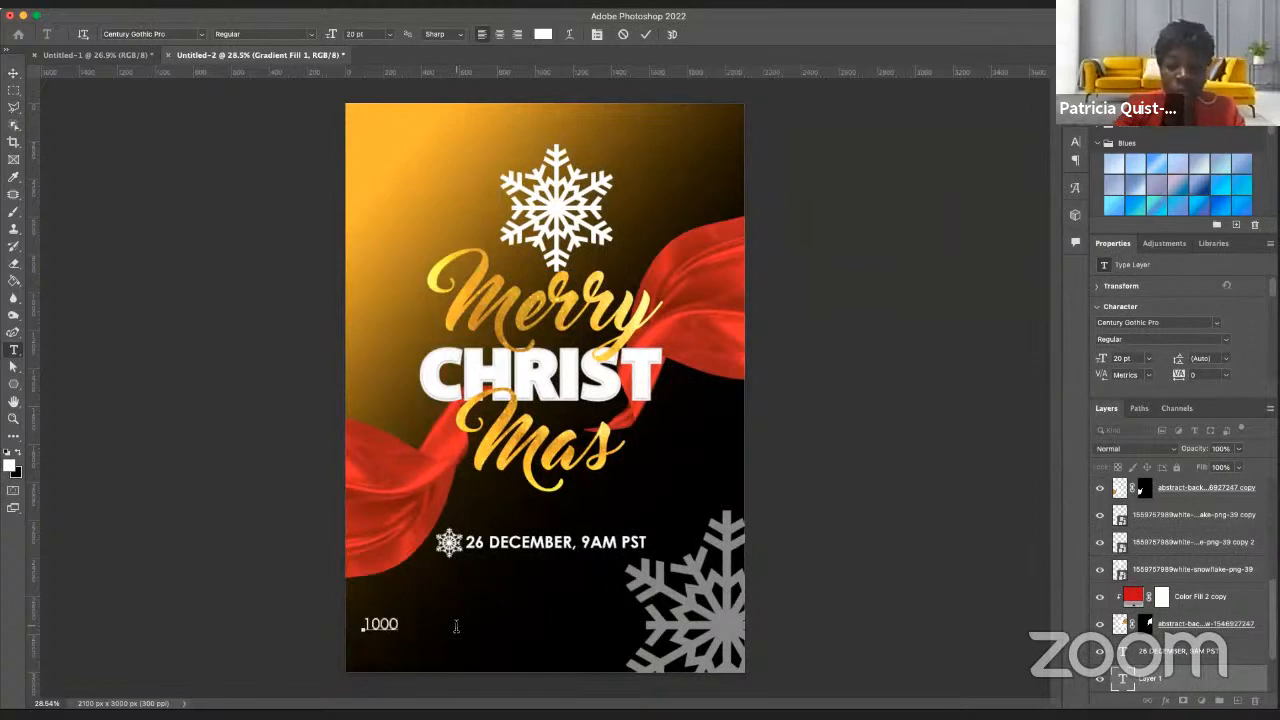
type(" OAKS L")
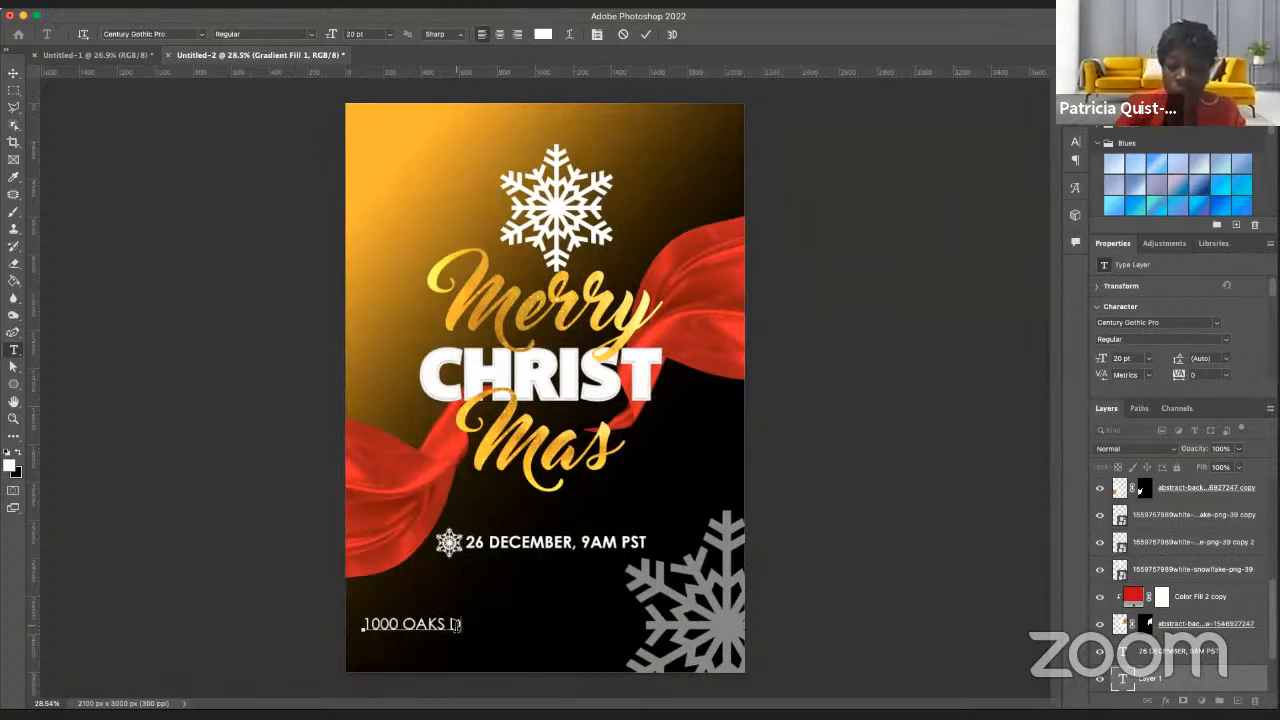
type("RIVE")
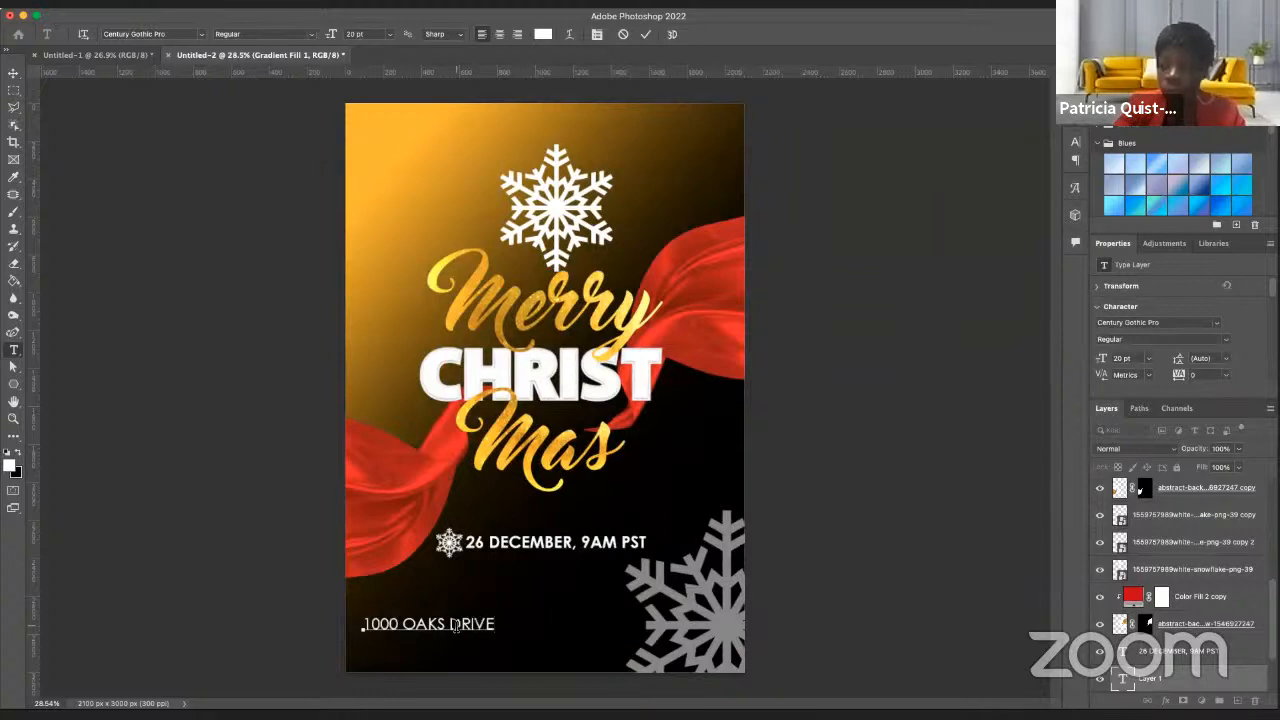
type(", TACOMA")
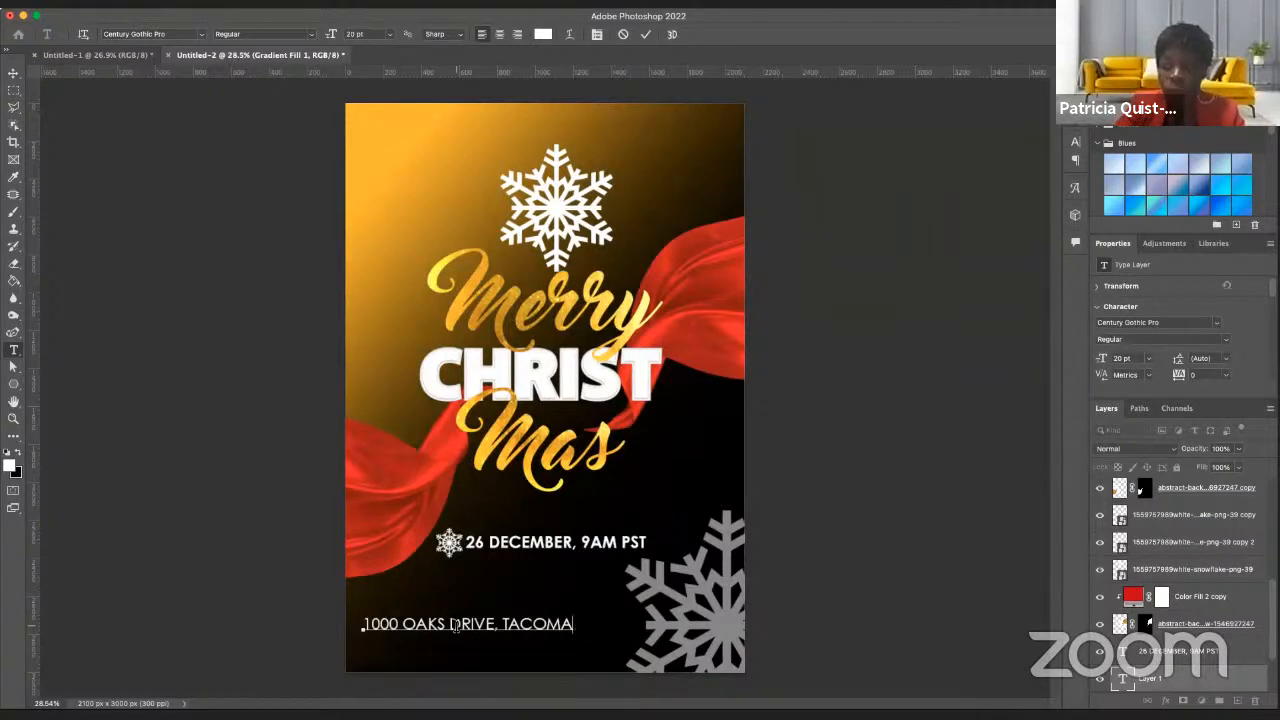
type(" WA 9")
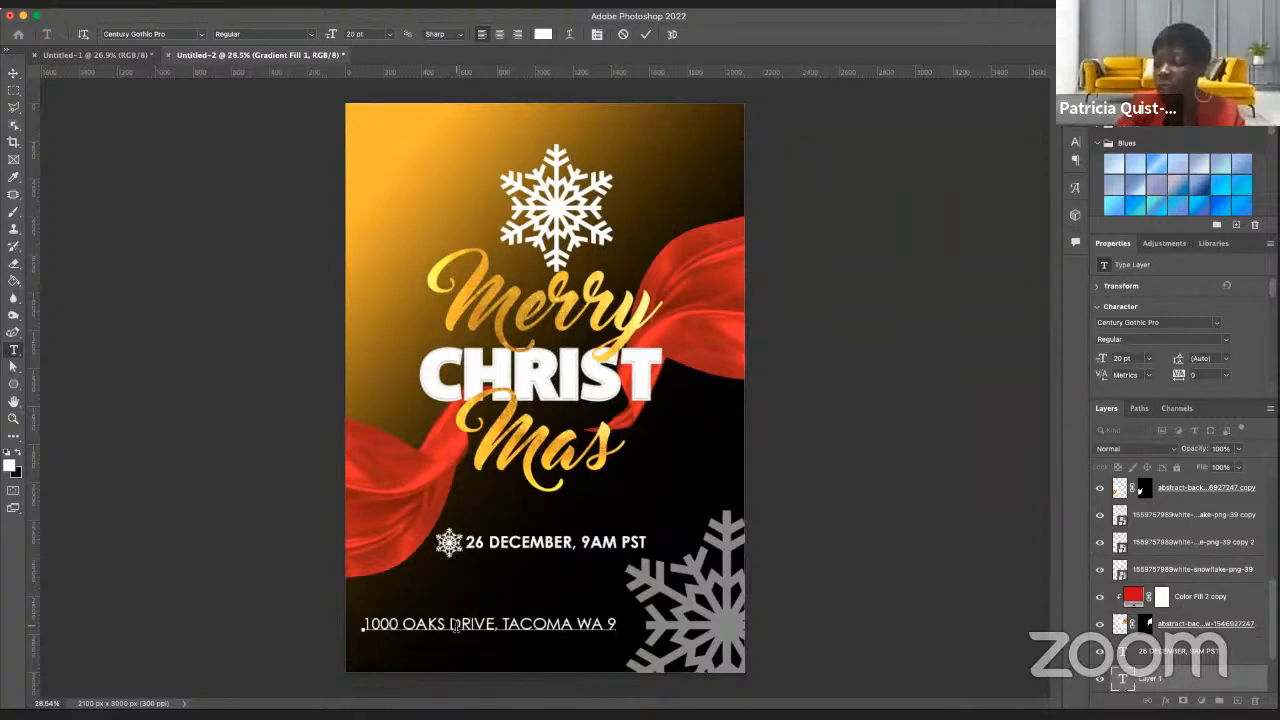
type("8000")
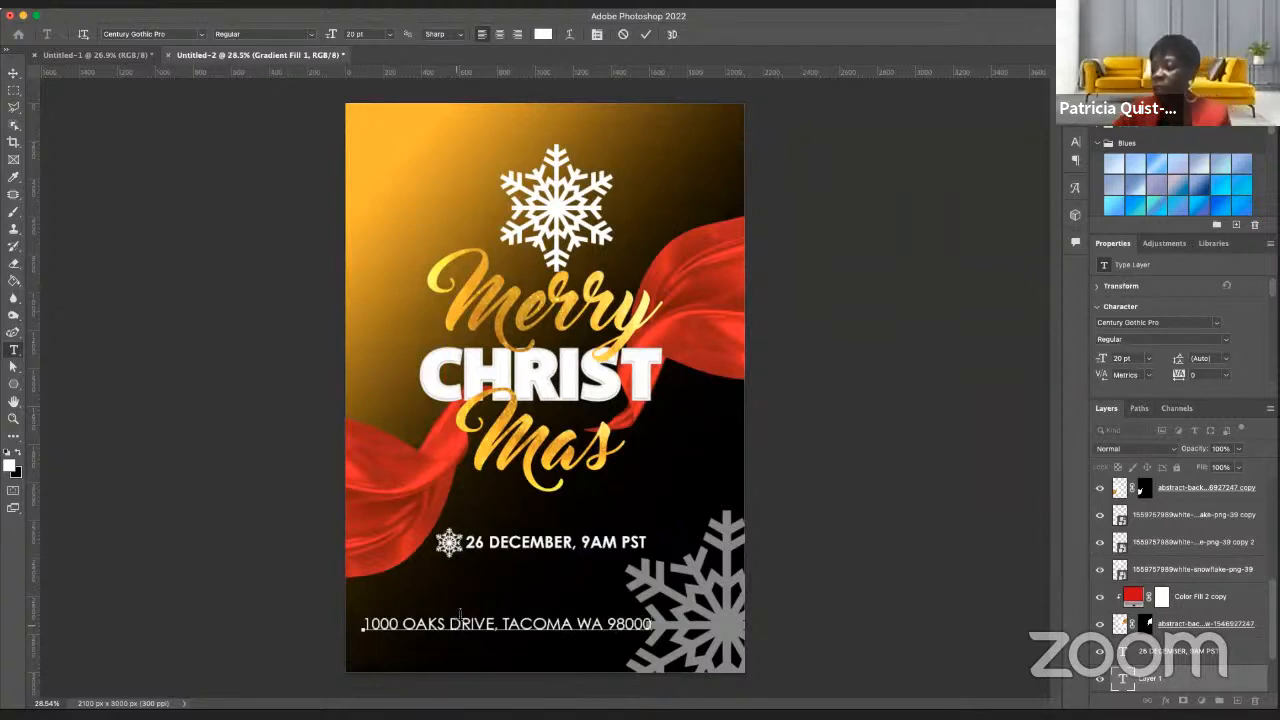
left_click(13, 73)
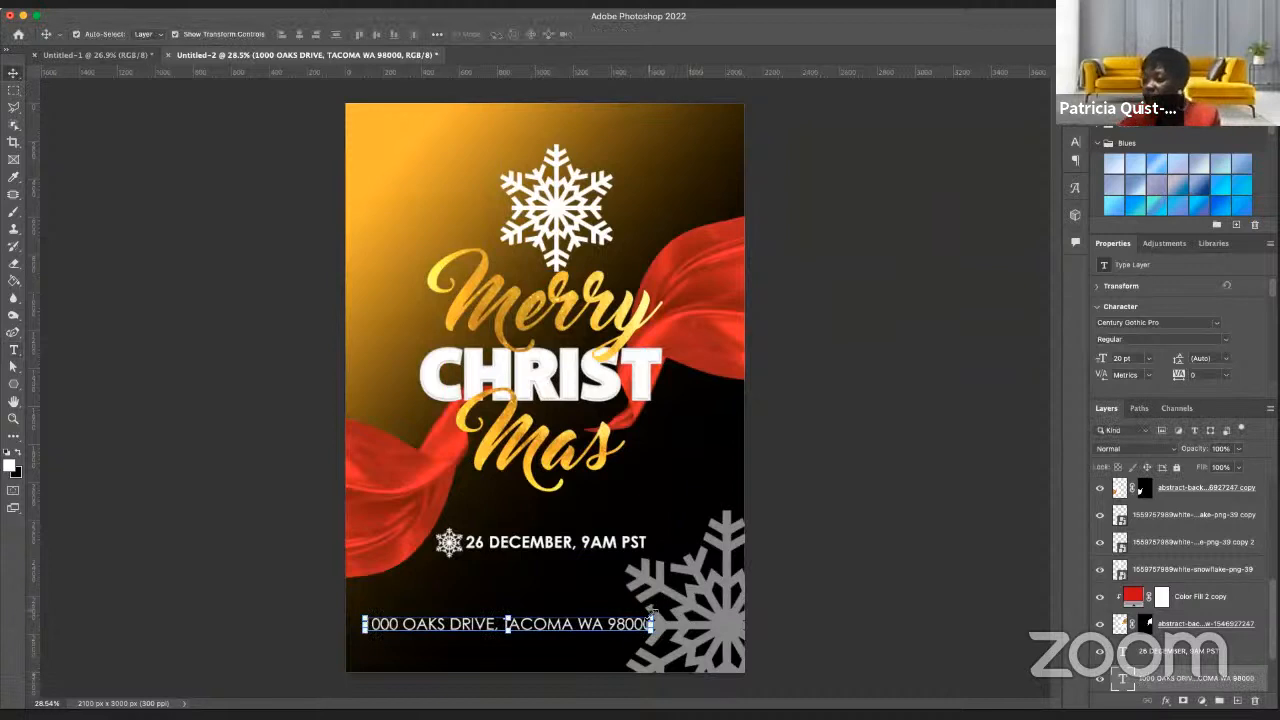
- Shrink the venue address line to about 13.5 pt and place it directly beneath the date line
left_click_drag(651, 623, 623, 563)
key("Return")
- Move the large grey snowflake in the flyer's lower-right corner slightly down and left, away from the address line
left_click(703, 622)
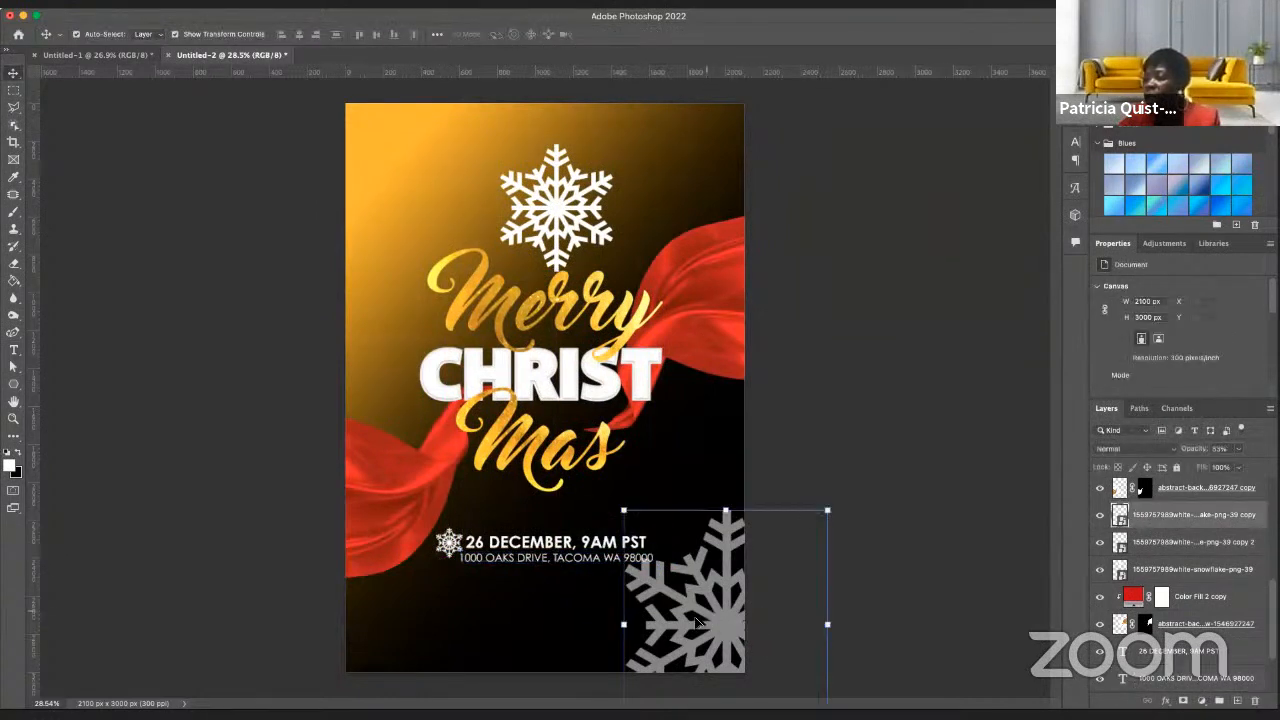
mouse_move(703, 622)
left_mouse_down()
mouse_move(714, 606)
mouse_move(702, 638)
left_mouse_up()
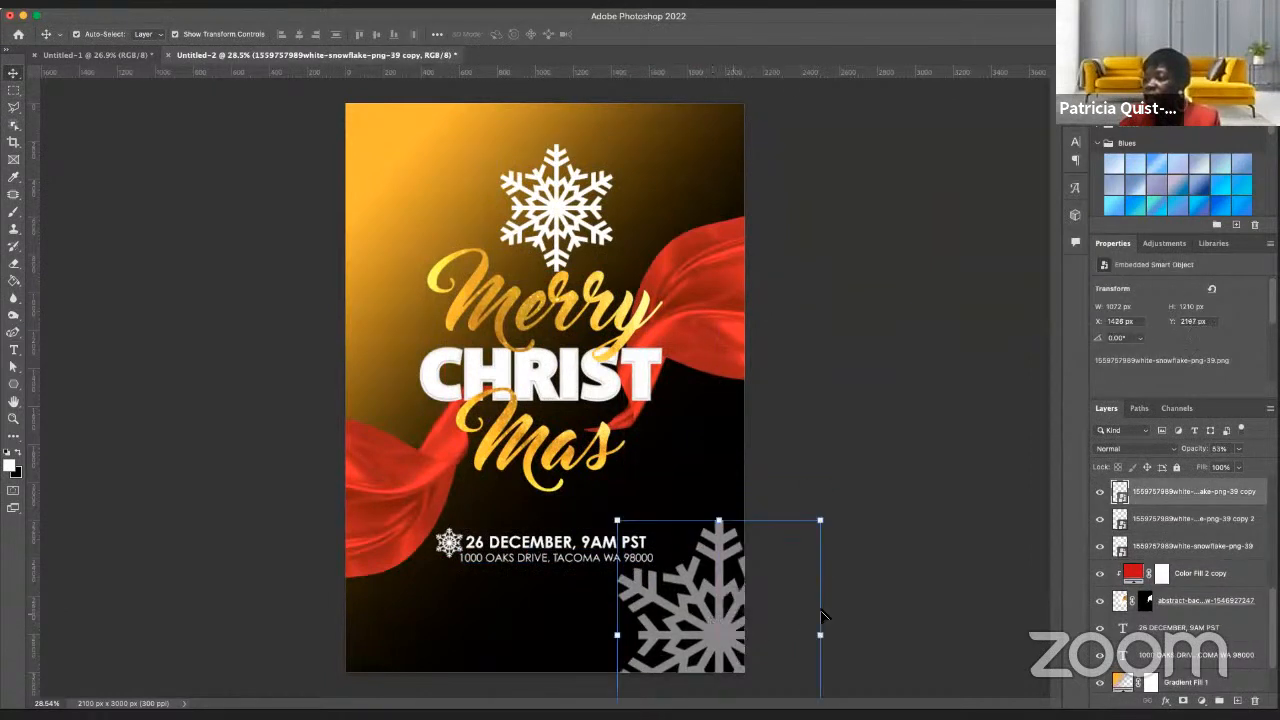
left_click(920, 565)
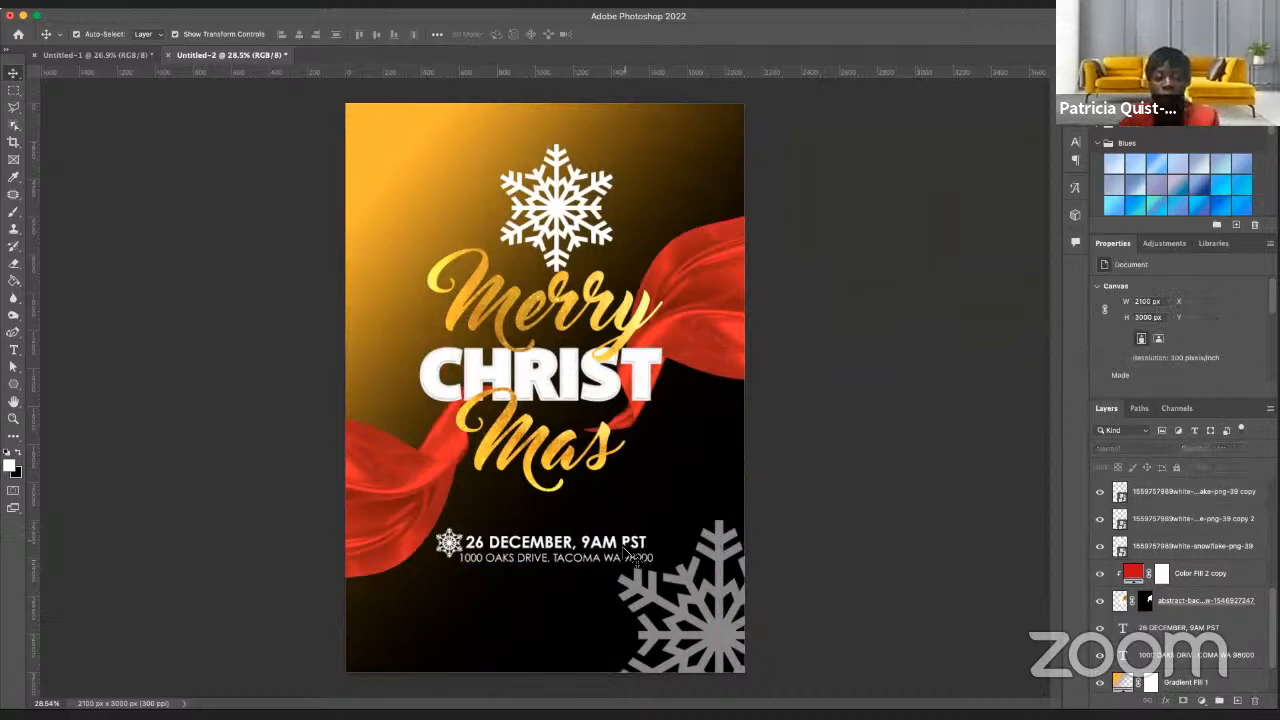
- Scale the venue address line down slightly to about 13.19 pt under the date line
scroll(600, 565, "up", 5)
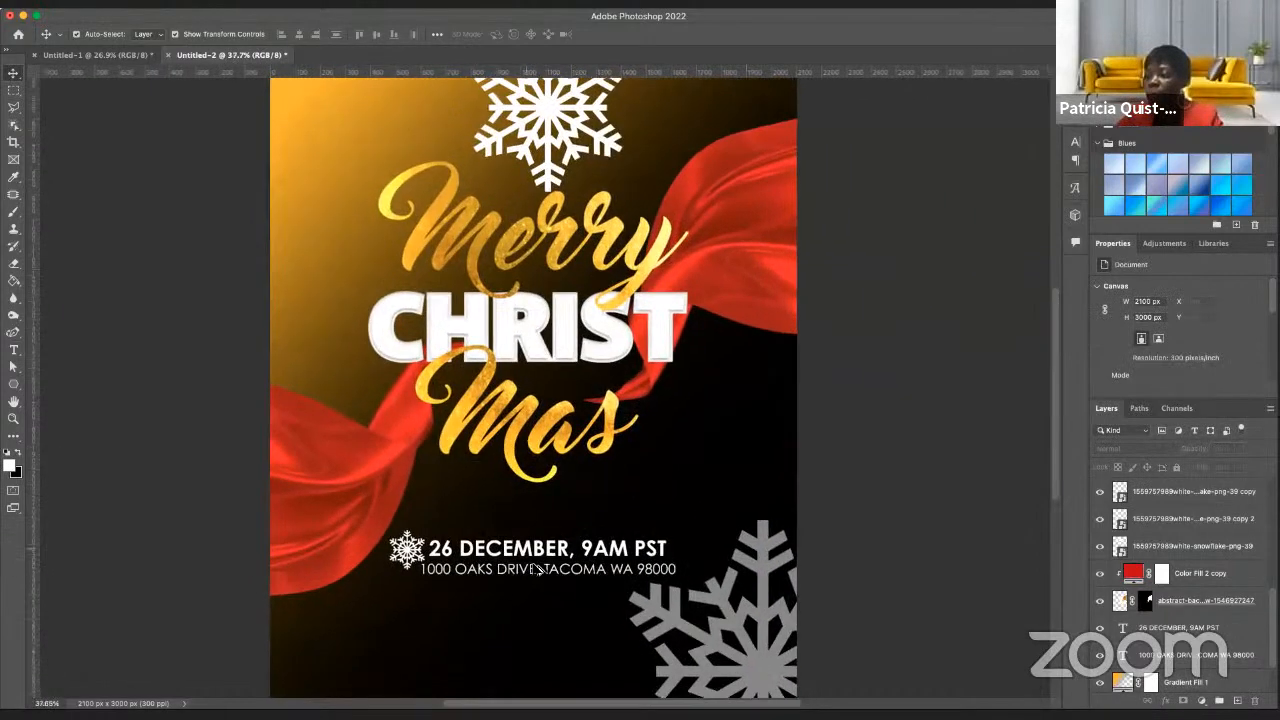
scroll(600, 585, "up", 2)
left_click(603, 572)
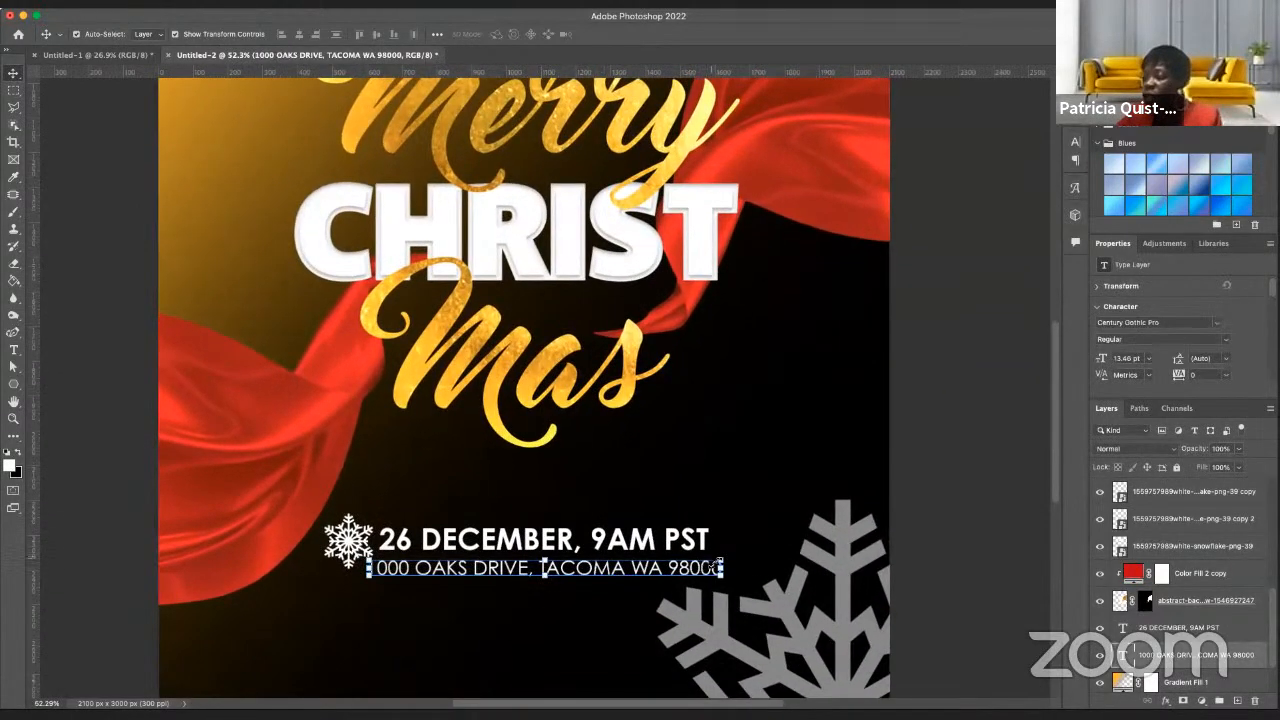
left_click(721, 563)
left_click_drag(721, 563, 715, 566)
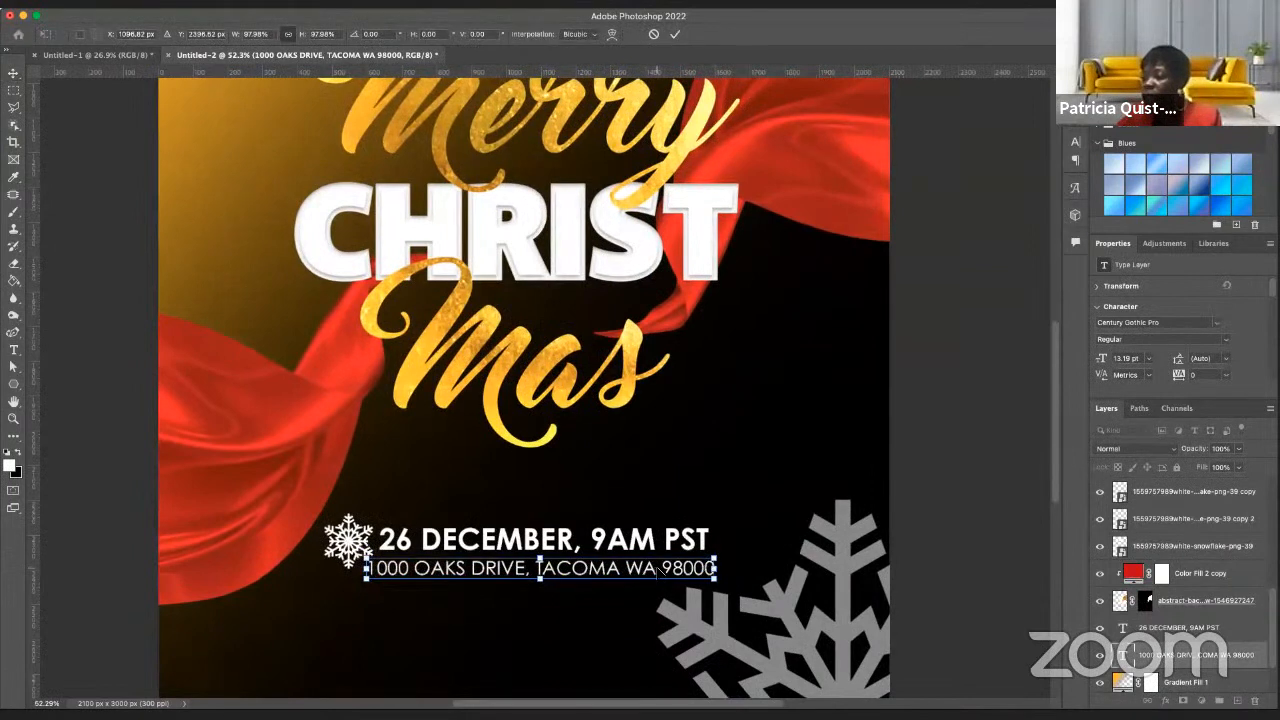
key("Return")
left_click(740, 500)
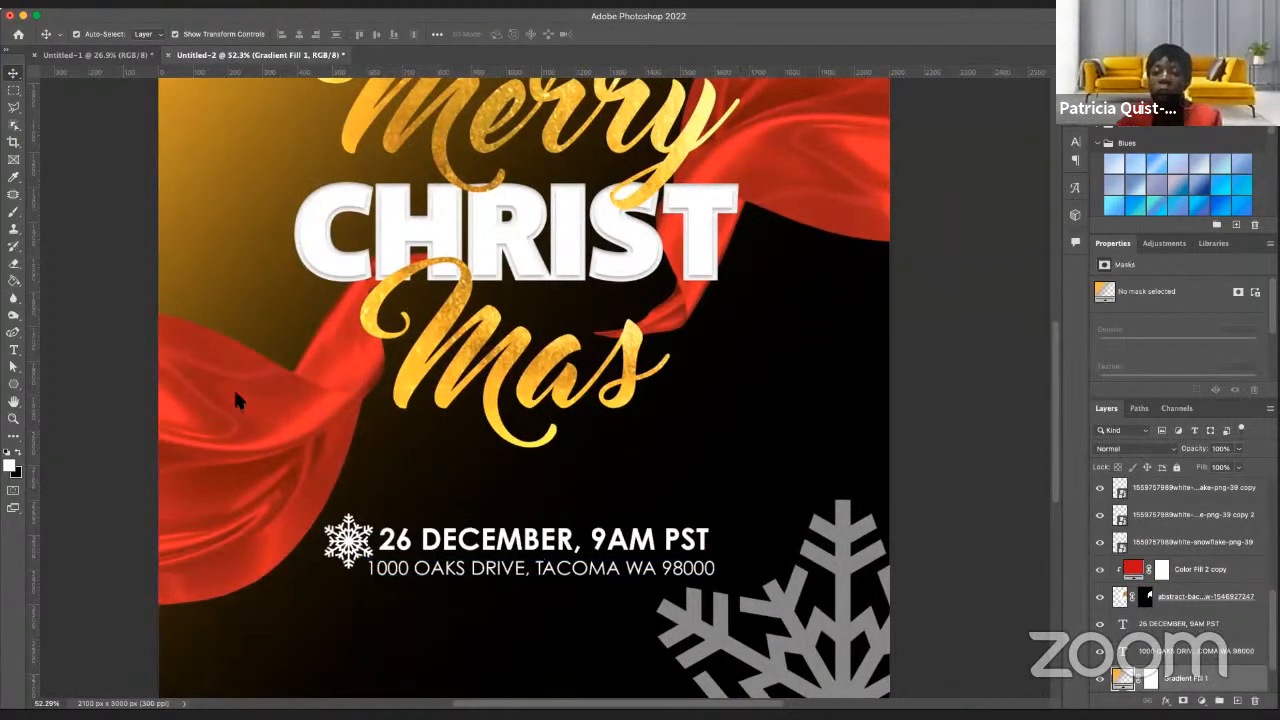
- Duplicate the venue address line and place the copy above the large white snowflake near the flyer's upper edge
key("super+Tab")
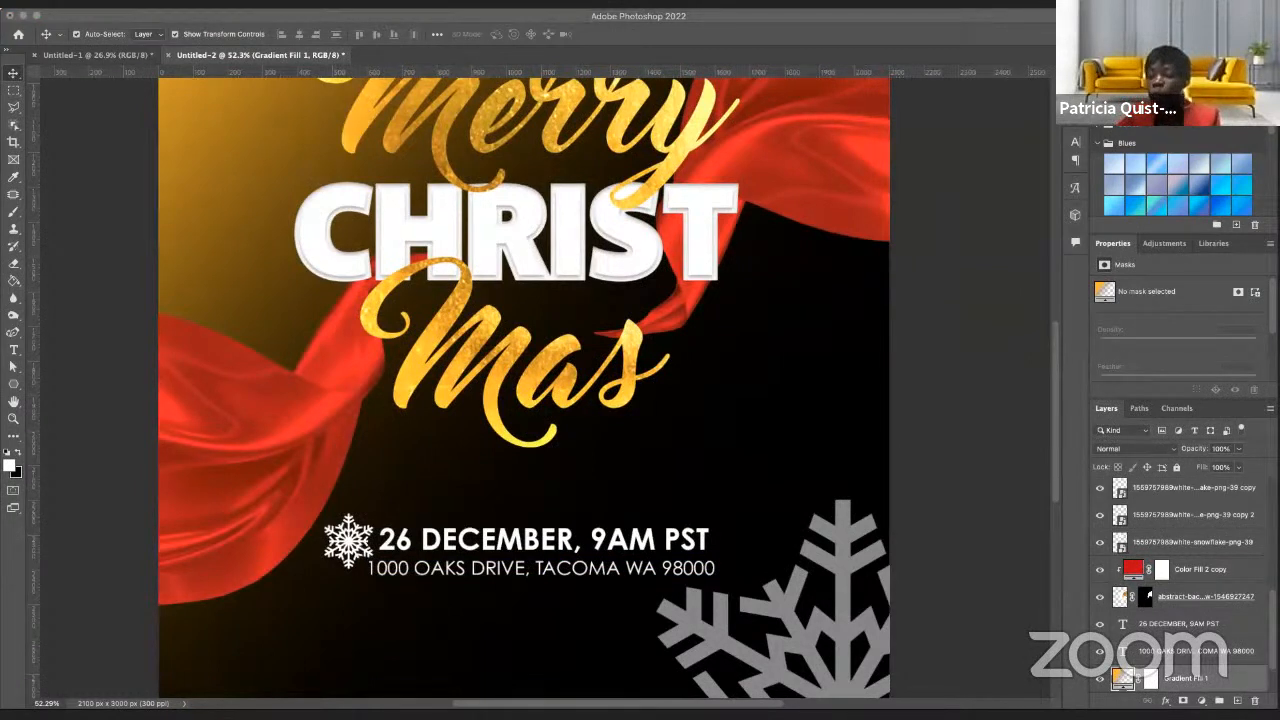
key("super+0")
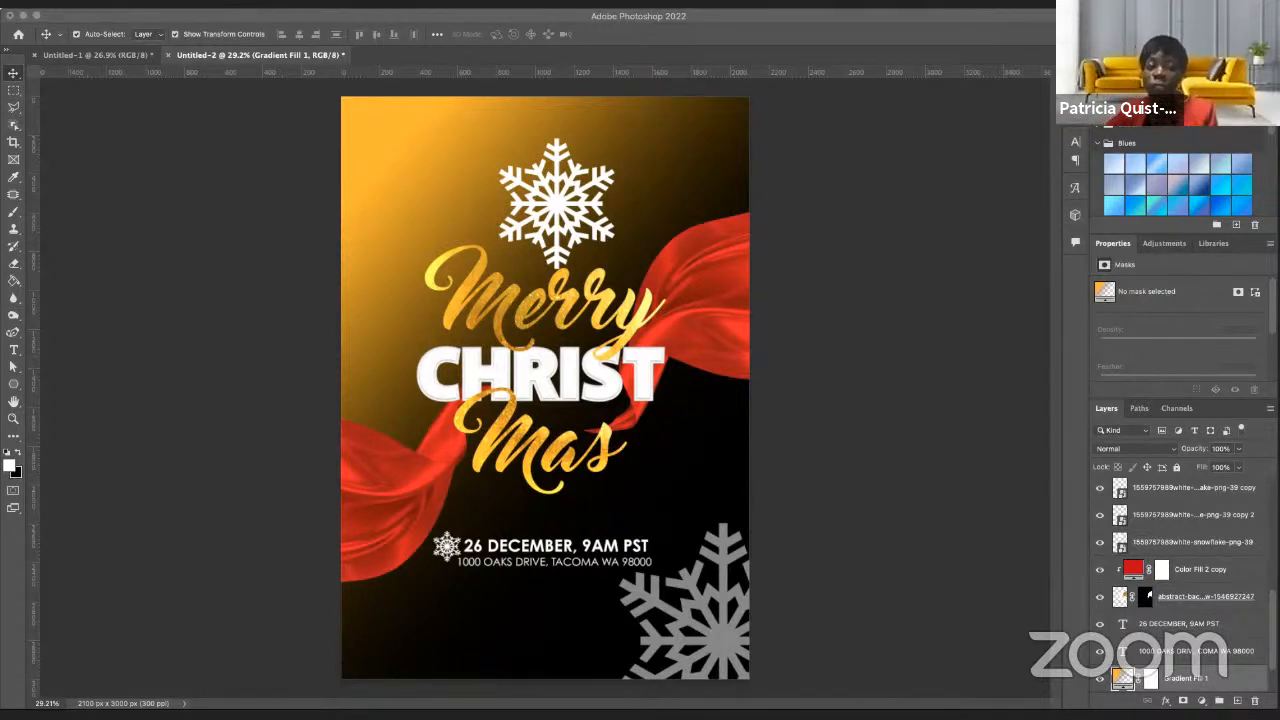
left_click(14, 350)
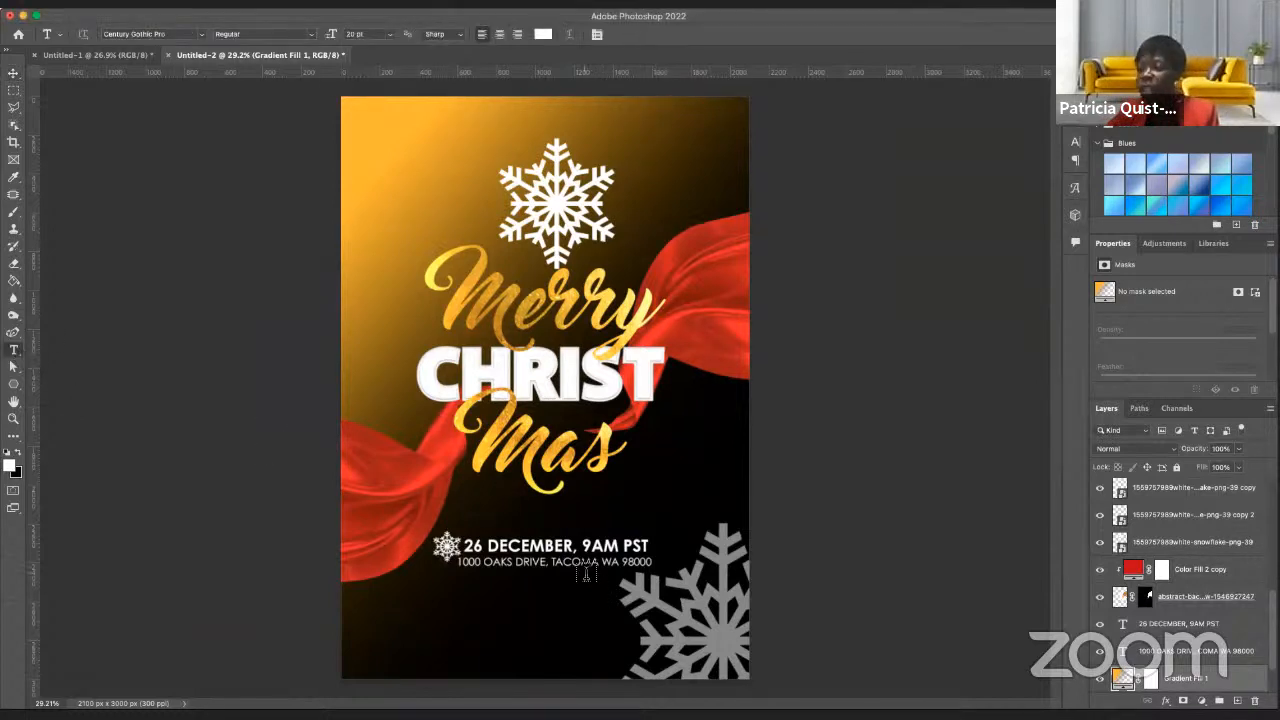
left_click(14, 73)
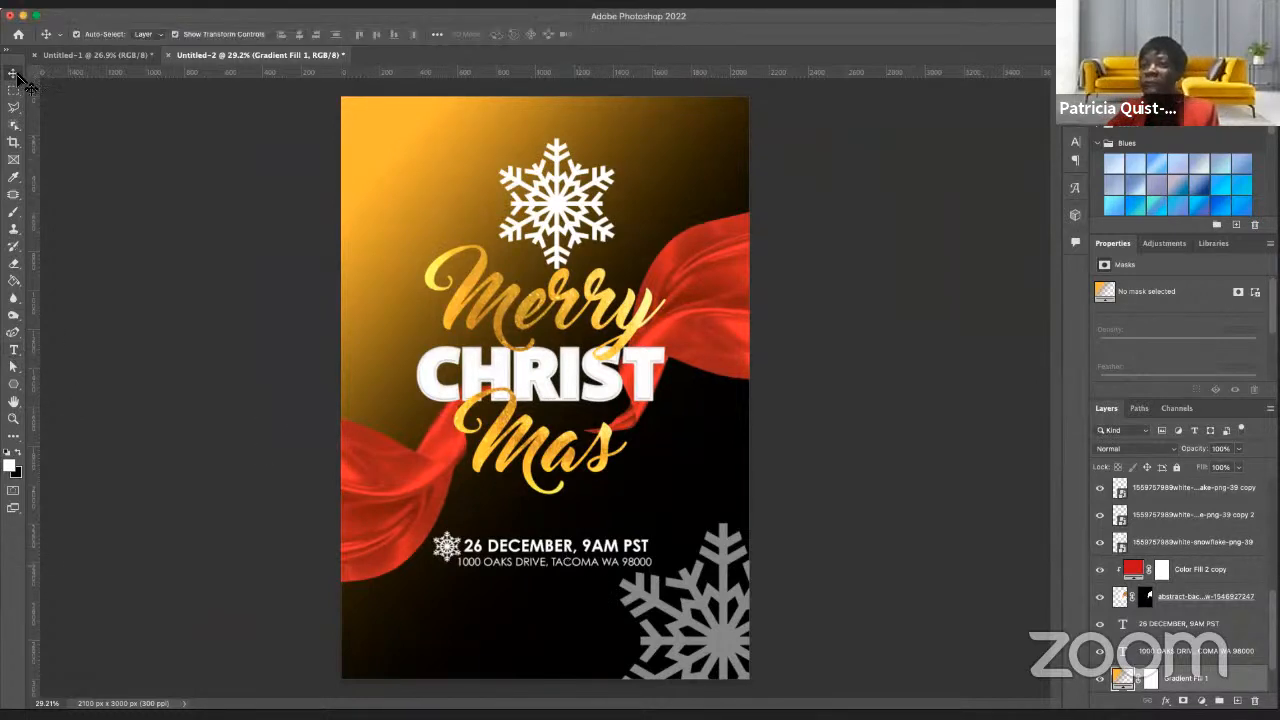
double_click(581, 562)
left_click_drag(580, 563, 588, 136)
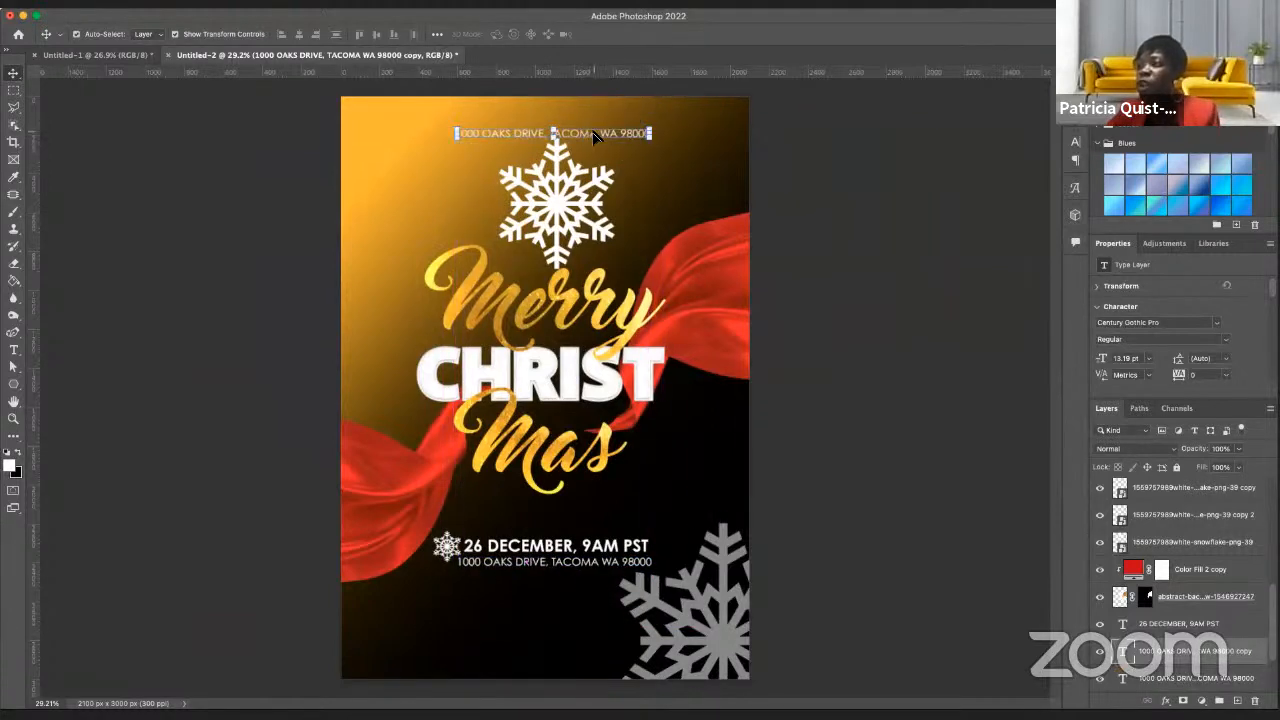
- Replace the copied line's text with "EAST HIGH BAPTISH CHURCH"
double_click(594, 132)
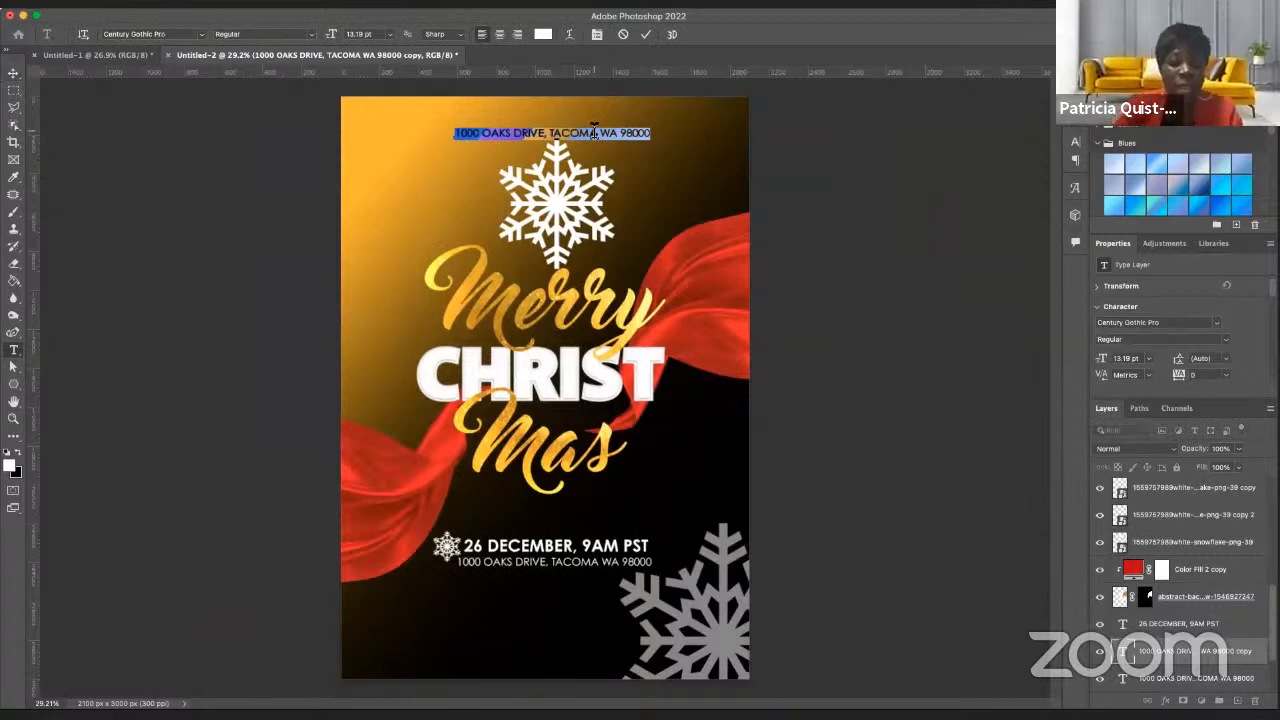
key("BackSpace")
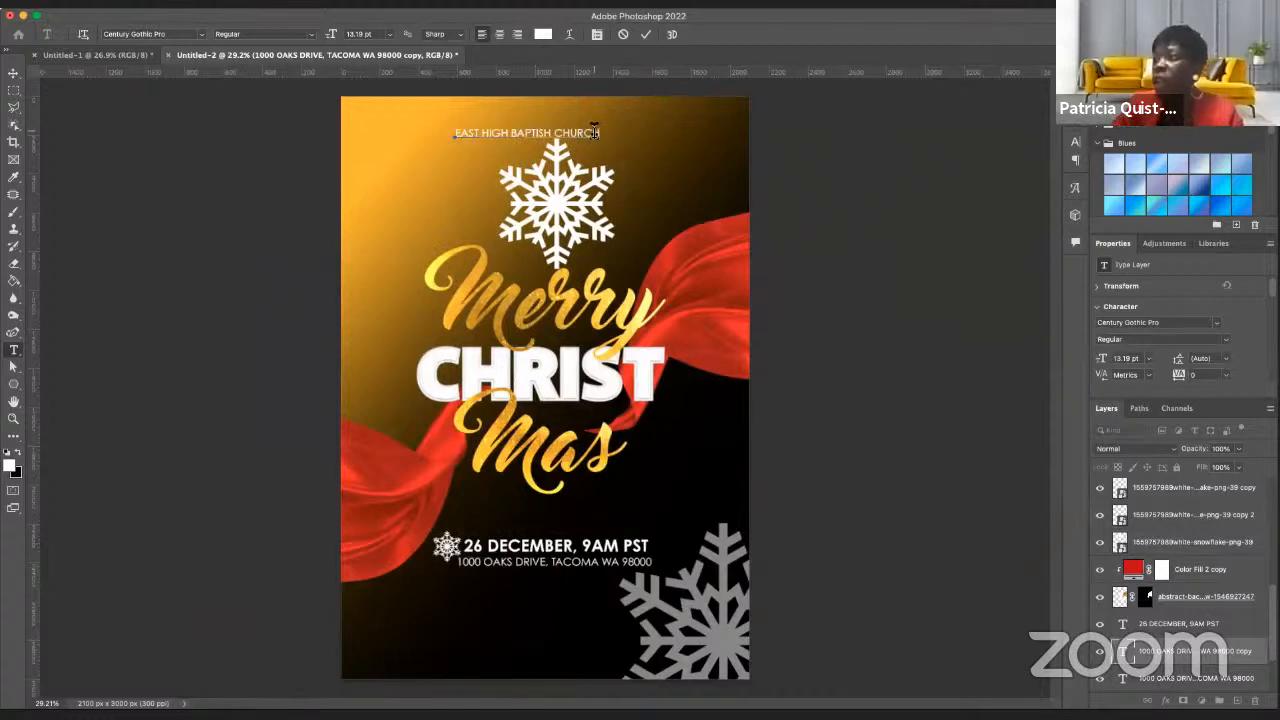
left_click(13, 73)
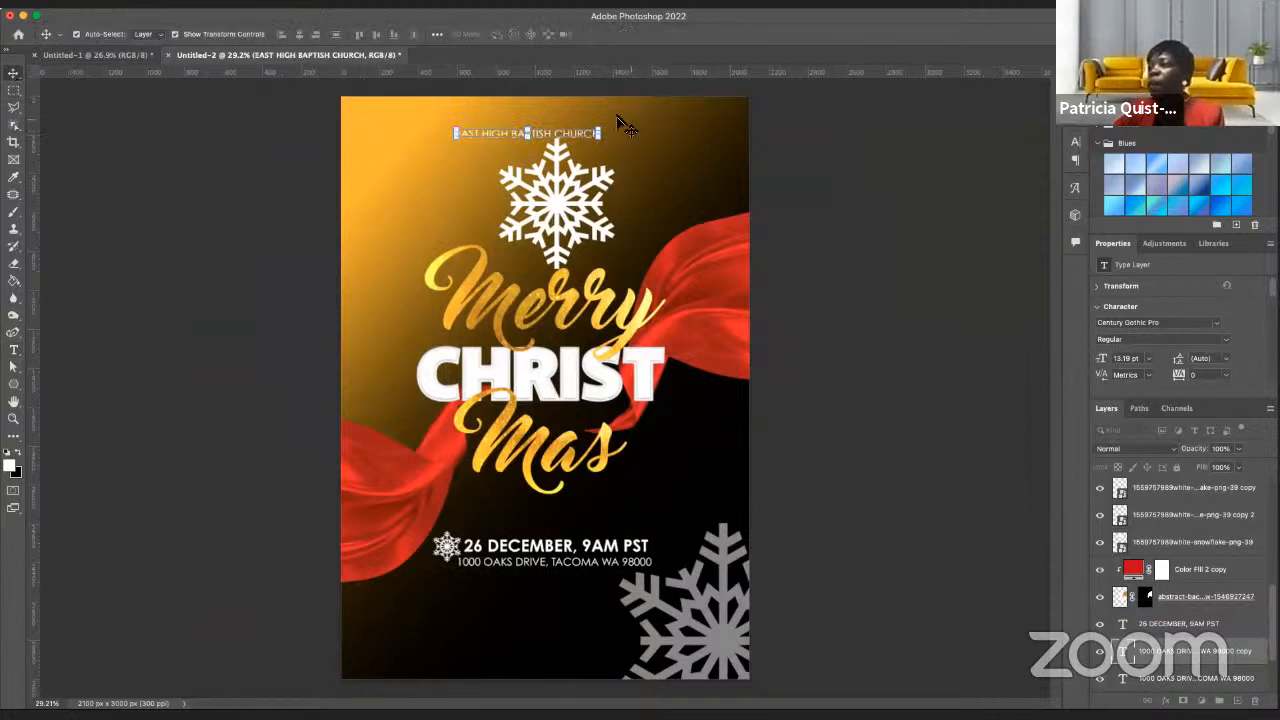
- Enlarge the church name to about 15.87 pt and centre it above the large white snowflake
mouse_move(603, 128)
left_mouse_down()
mouse_move(655, 122)
mouse_move(620, 140)
left_mouse_up()
key("Return")
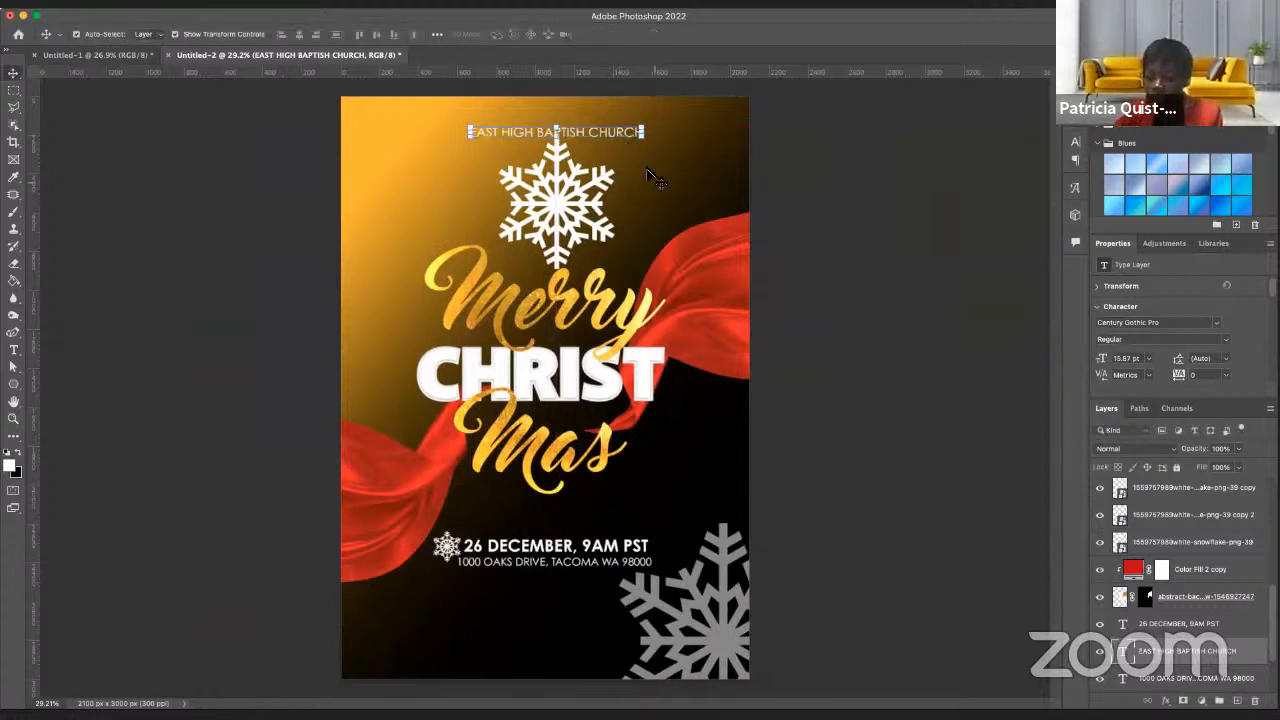
left_click(654, 190)
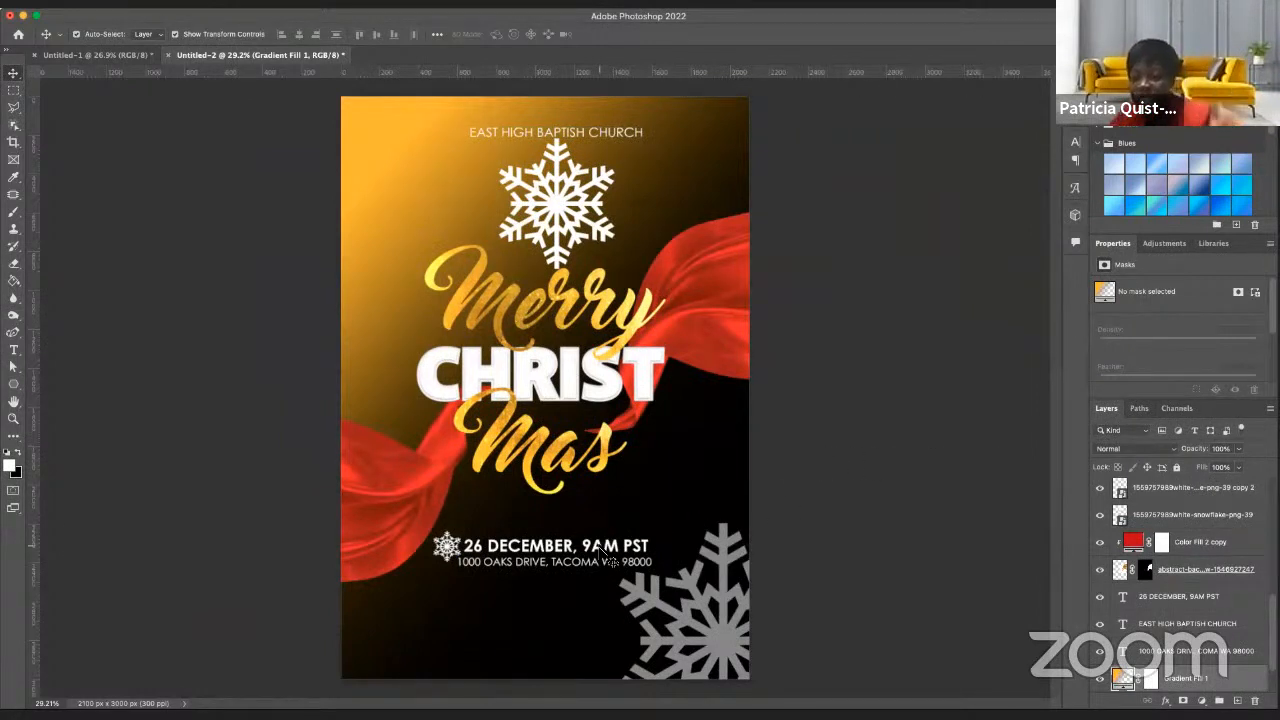
- Place the red ornament image with gold strands, shrink it to about 346 x 423 px, and position it near the flyer's lower-left corner
left_click(101, 56)
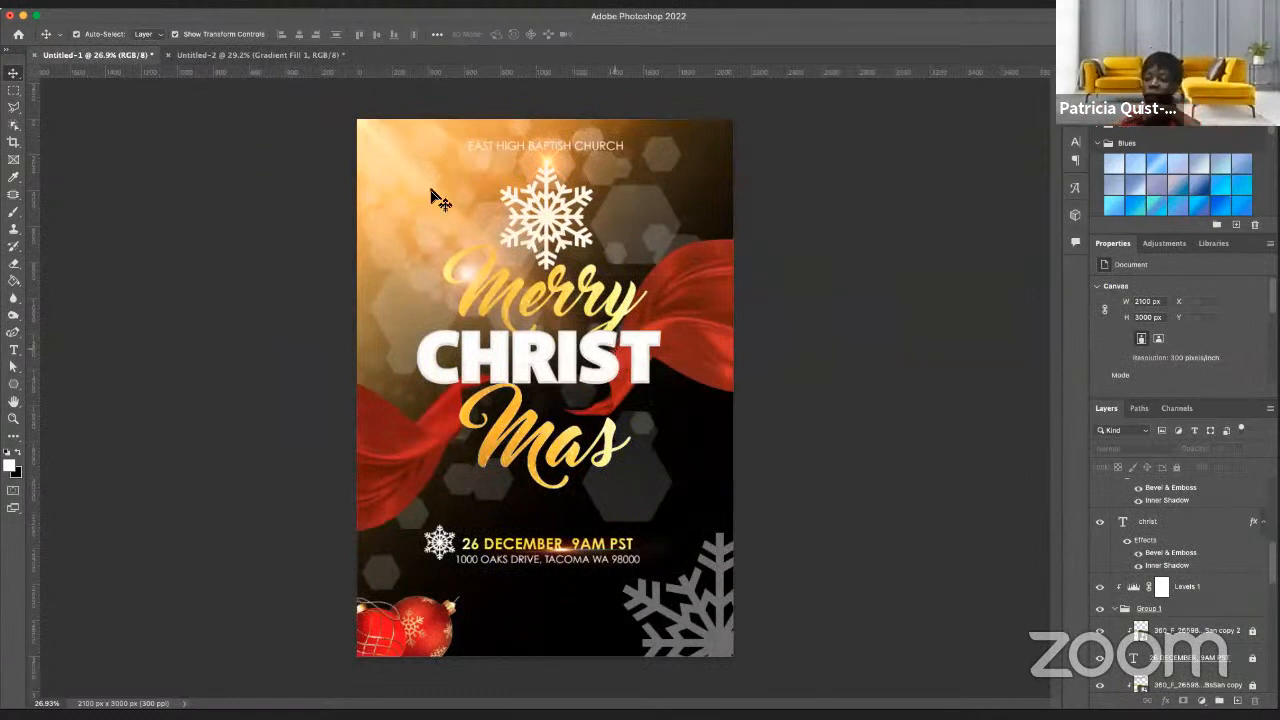
left_click(232, 56)
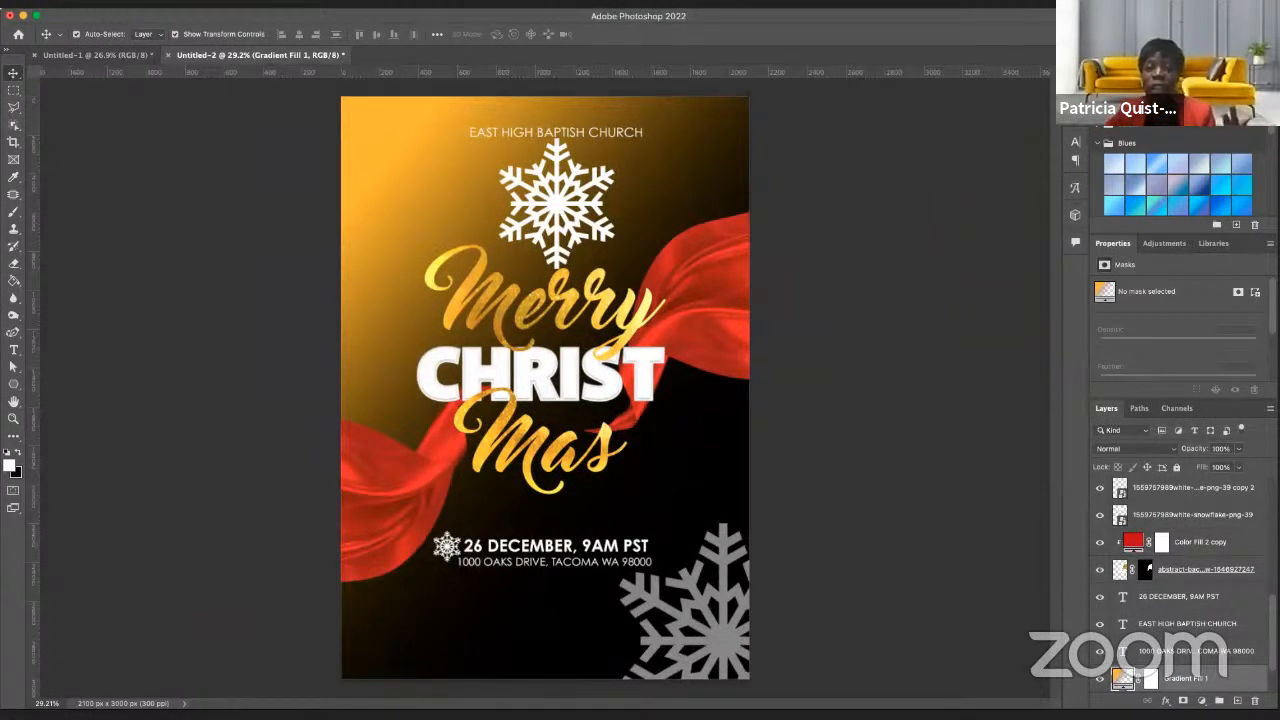
left_click_drag(464, 325, 464, 325)
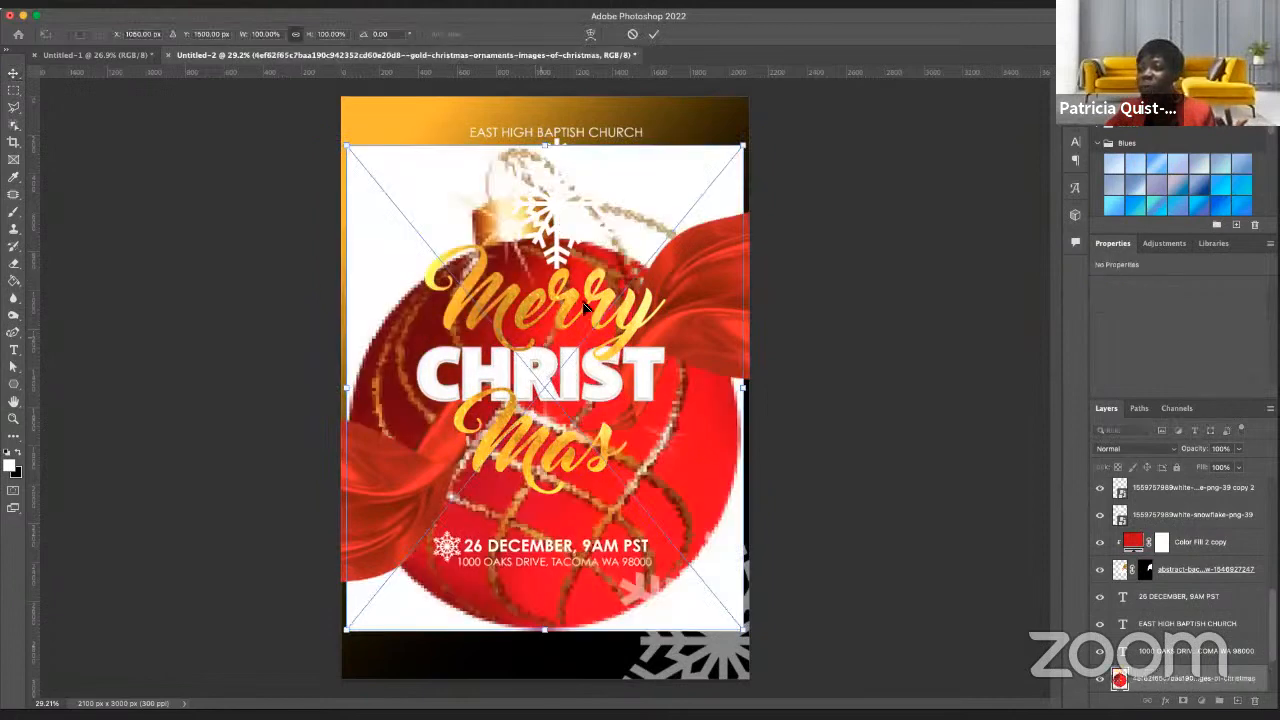
key("Return")
left_click_drag(742, 147, 480, 513)
left_click_drag(426, 589, 487, 641)
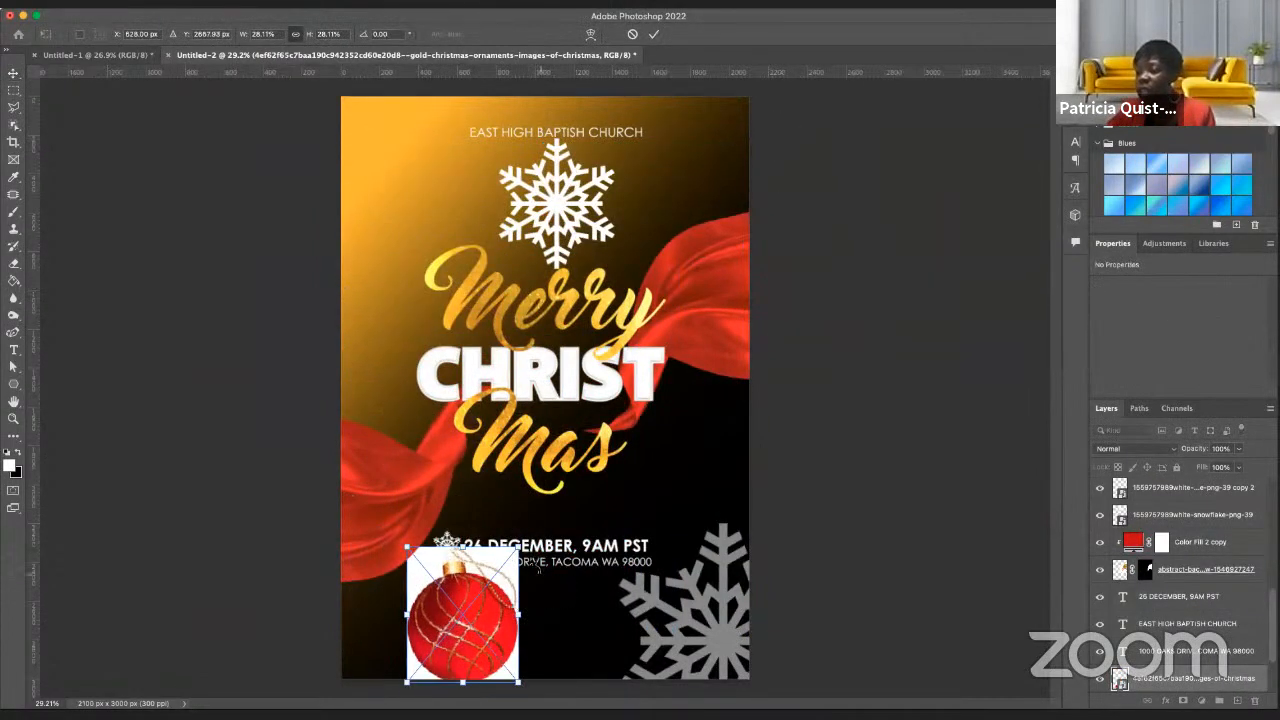
left_click_drag(521, 545, 414, 609)
key("Return")
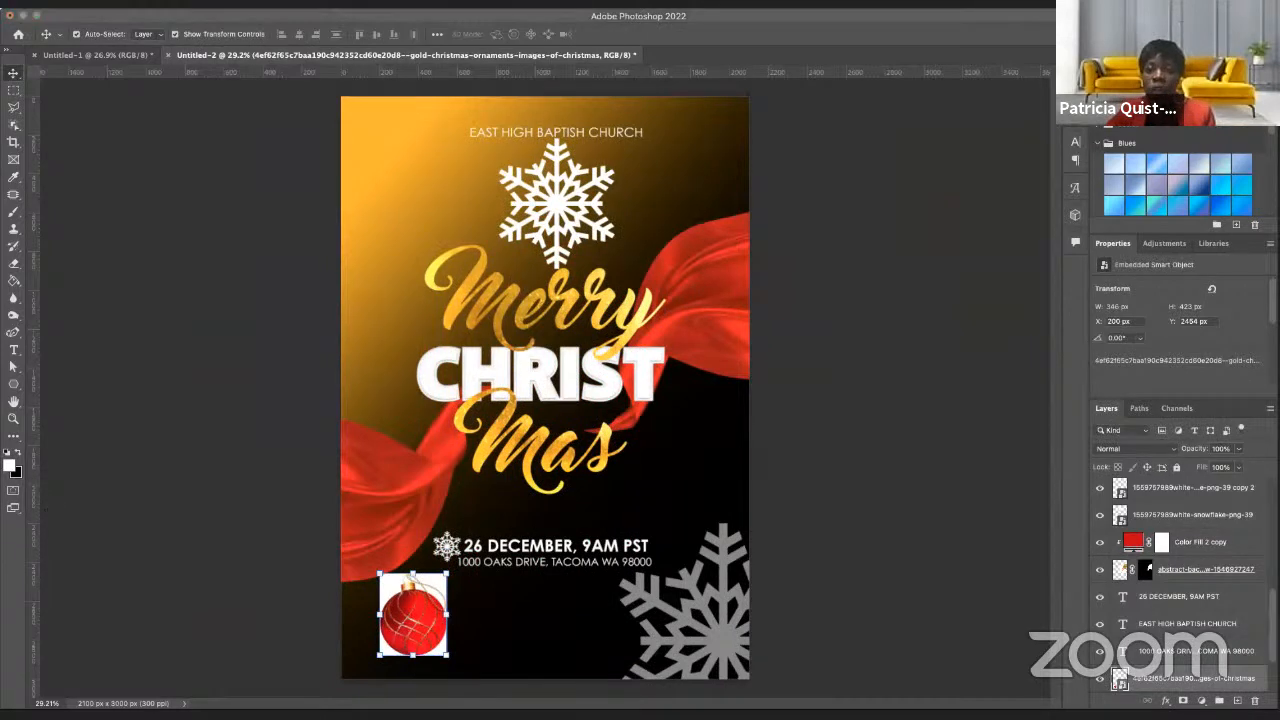
- Place the red ornament image with gold snowflakes, "images (43)", beside the first ornament and scale it to about 63%
left_click_drag(605, 630, 505, 612)
left_click_drag(551, 494, 541, 638)
key("Return")
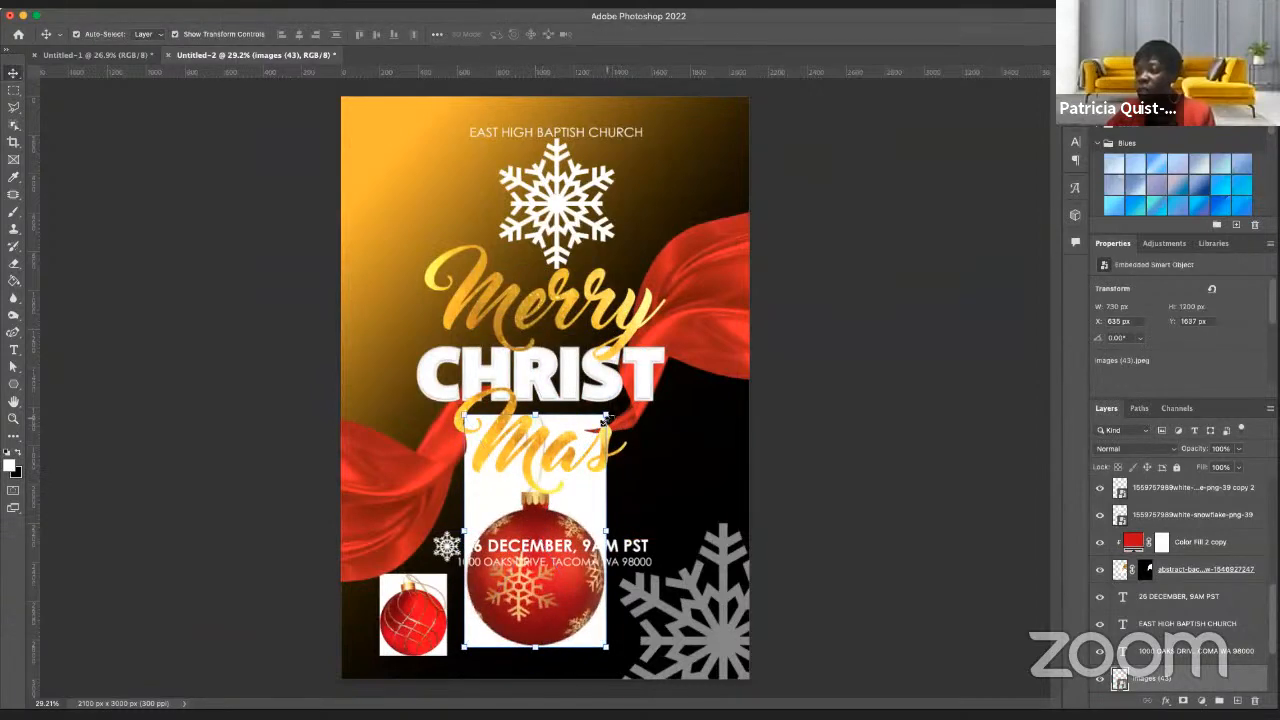
left_click_drag(604, 418, 585, 541)
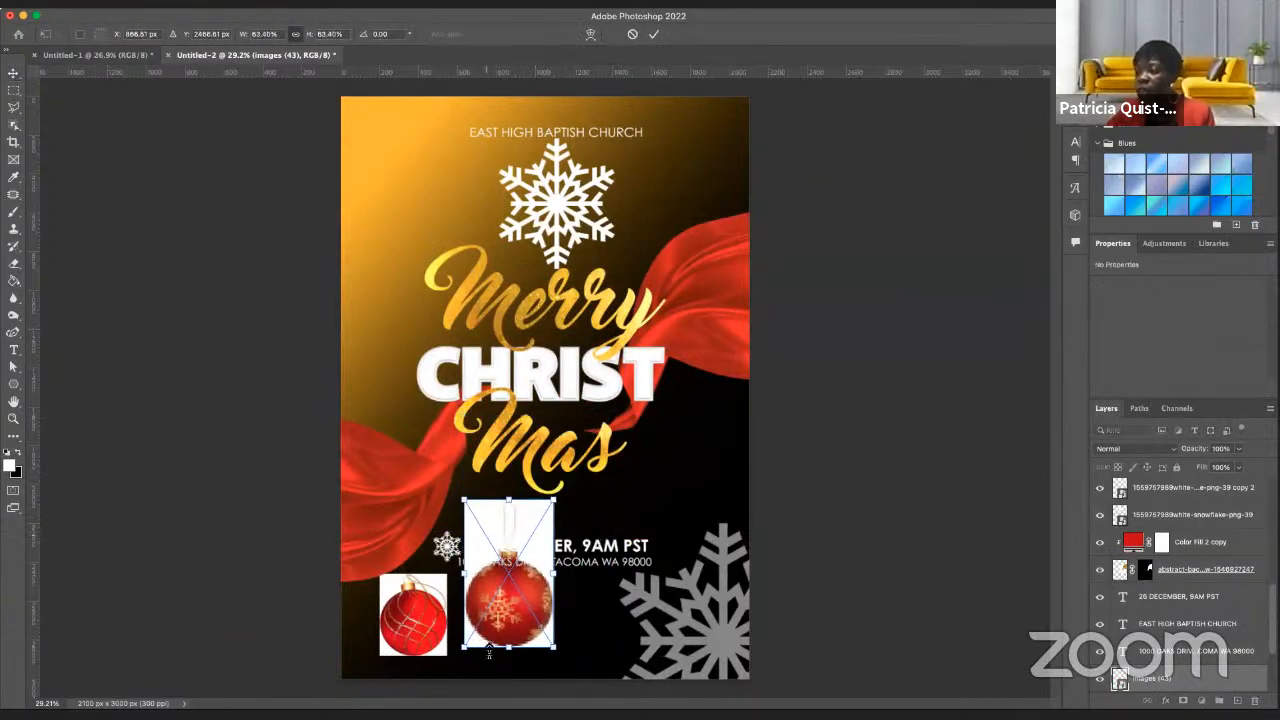
- Position the snowflake-patterned ornament image at the flyer's bottom edge, then convert it to a pixel layer and remove its background
left_click_drag(516, 638, 524, 668)
key("Return")
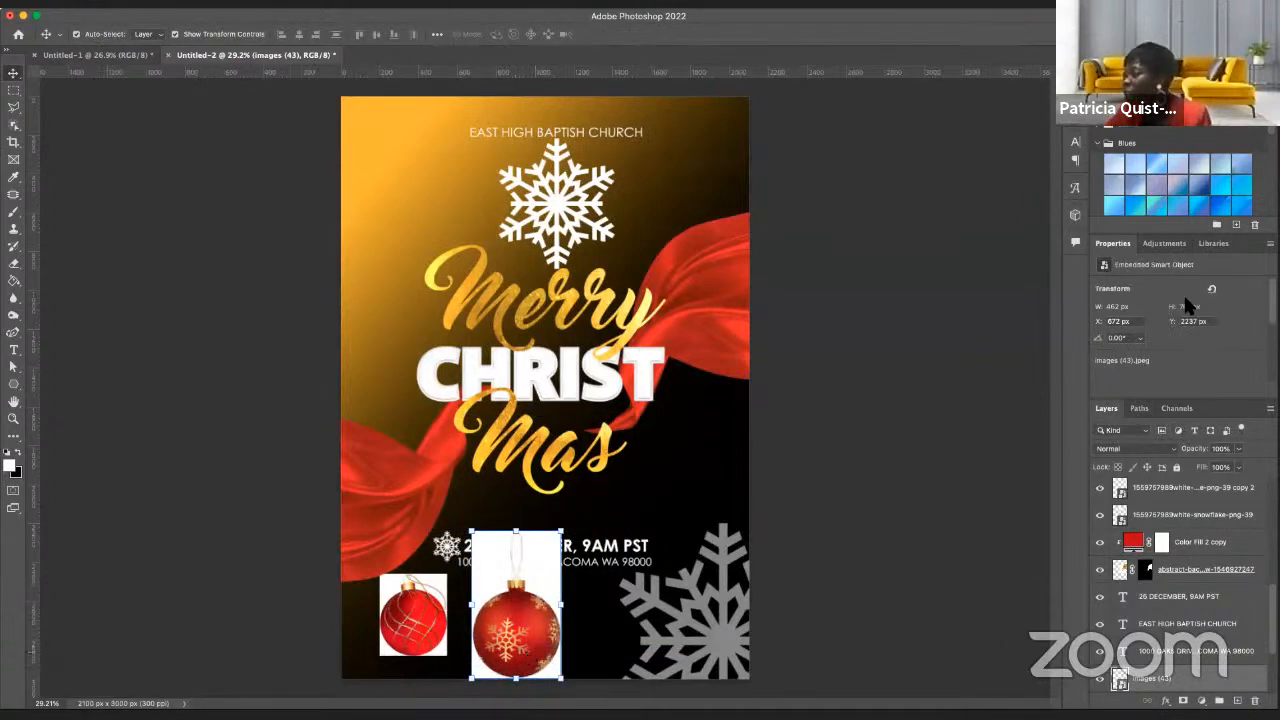
scroll(1186, 310, "down", 2)
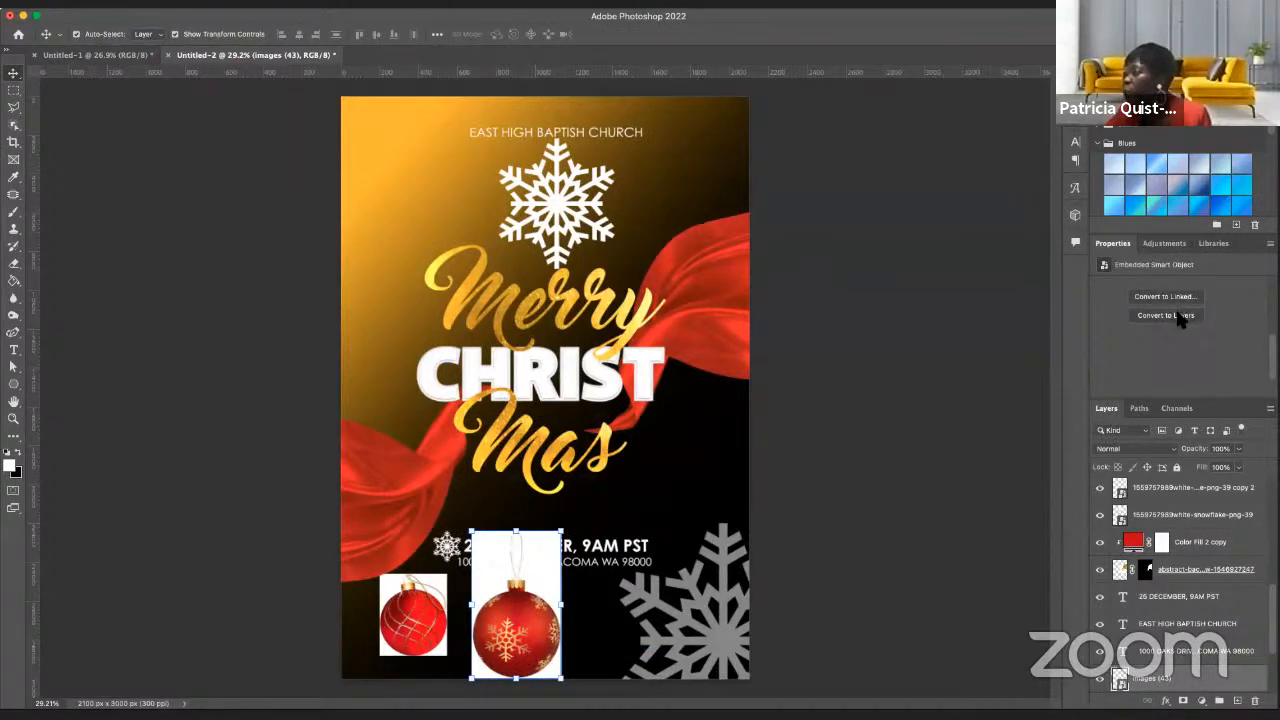
left_click(1168, 315)
left_click(628, 260)
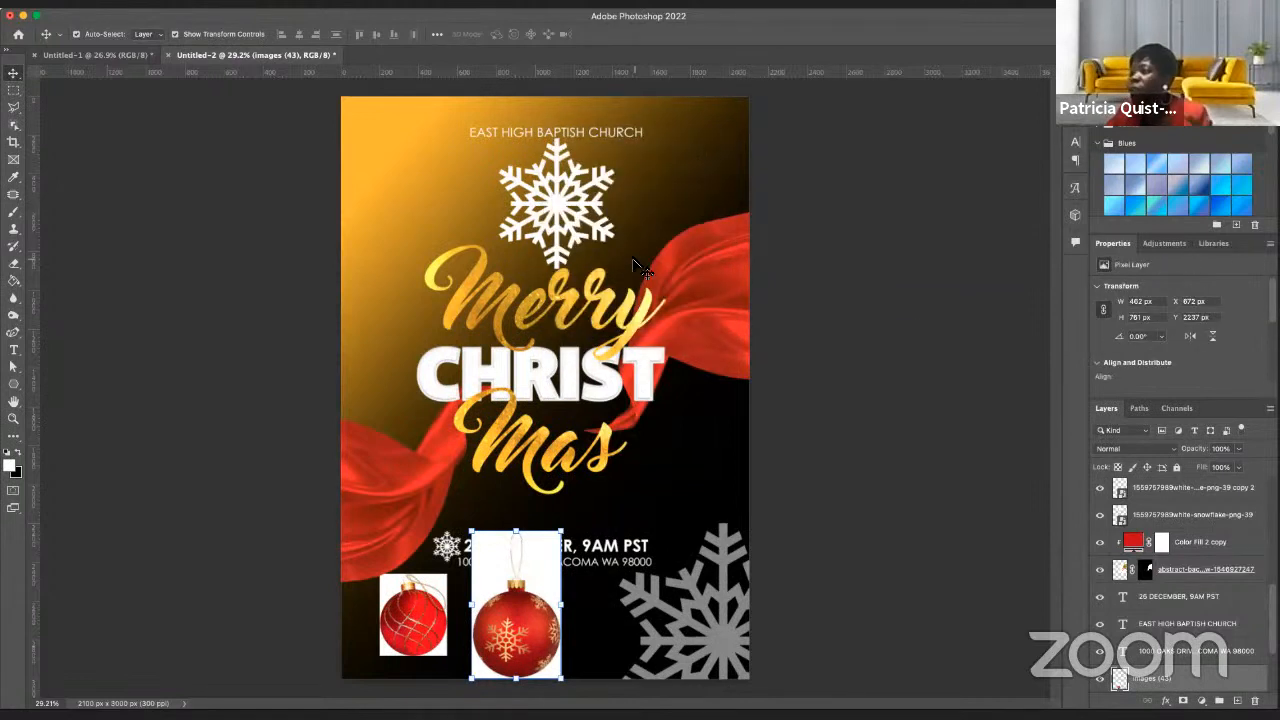
left_click(1181, 341)
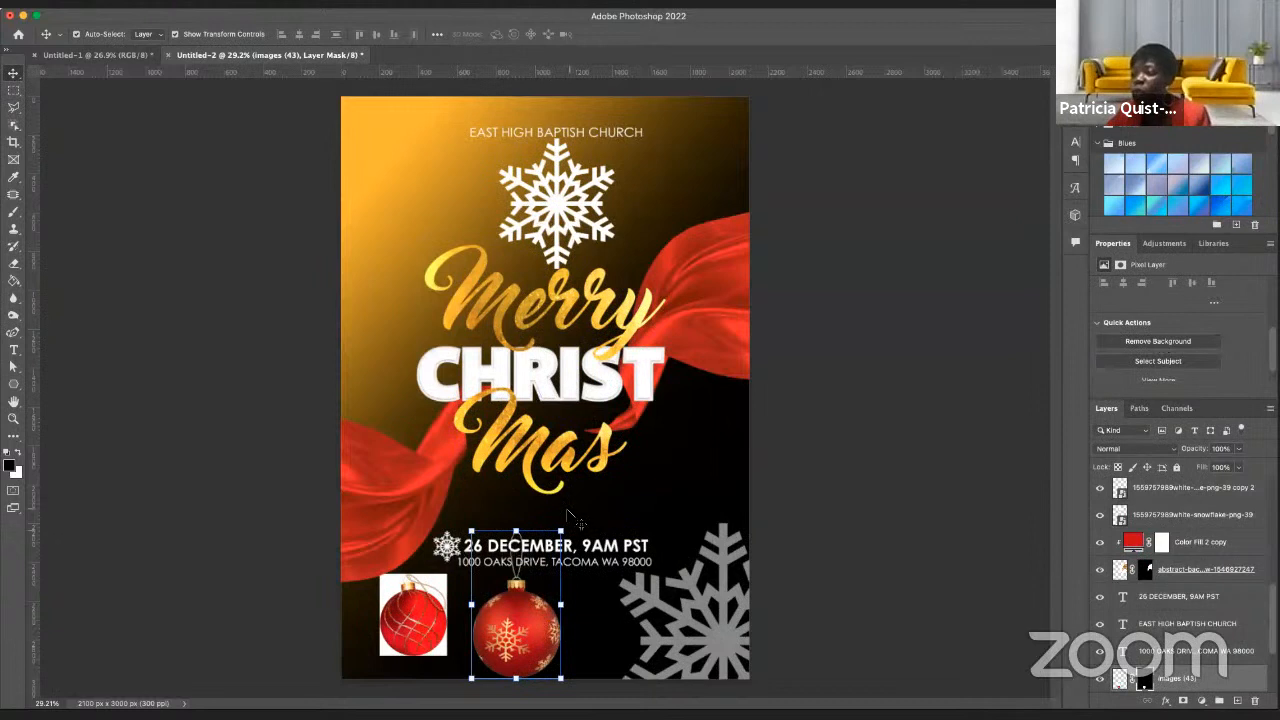
- Move the snowflake ornament toward the flyer's lower-left corner, and shift the plain red ornament image to its right
left_click_drag(568, 688, 471, 652)
left_click(578, 626)
left_click(390, 597)
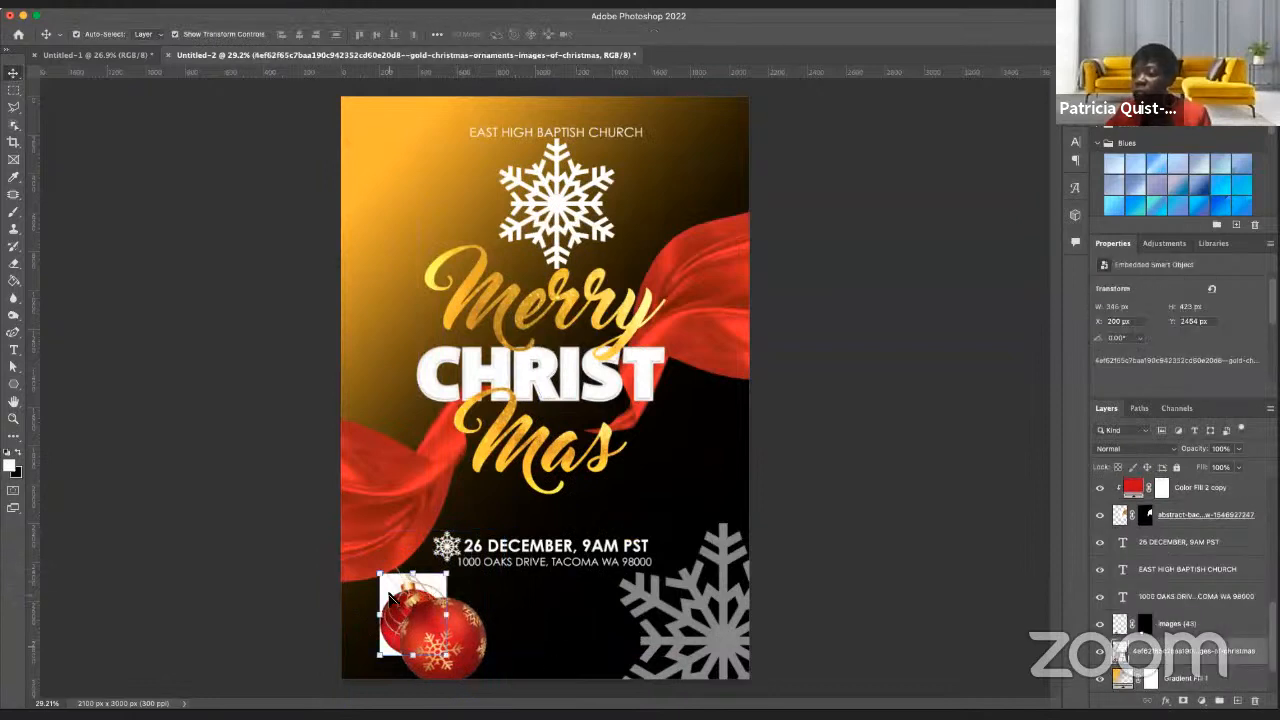
left_click_drag(384, 600, 527, 613)
- Convert the plain red ornament's smart object to layers, retaining its transforms, and remove its white background
scroll(1185, 324, "down", 3)
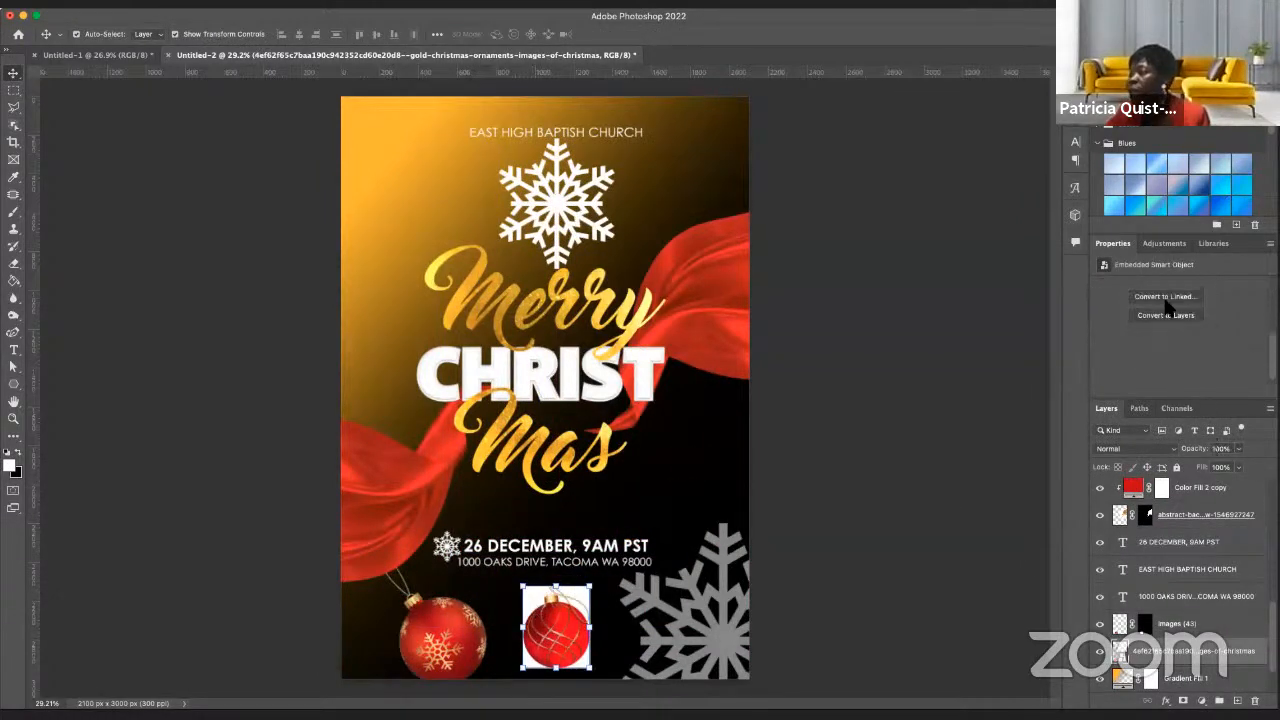
left_click(1165, 315)
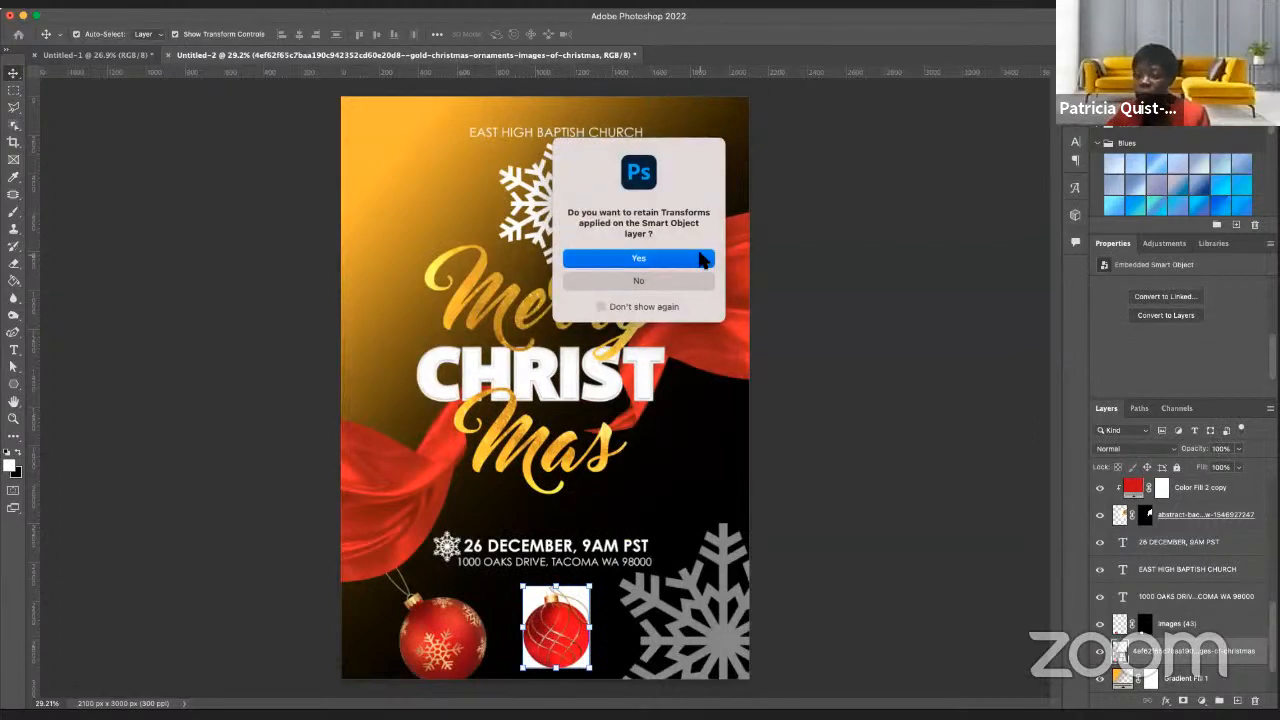
left_click(701, 269)
scroll(1187, 310, "down", 5)
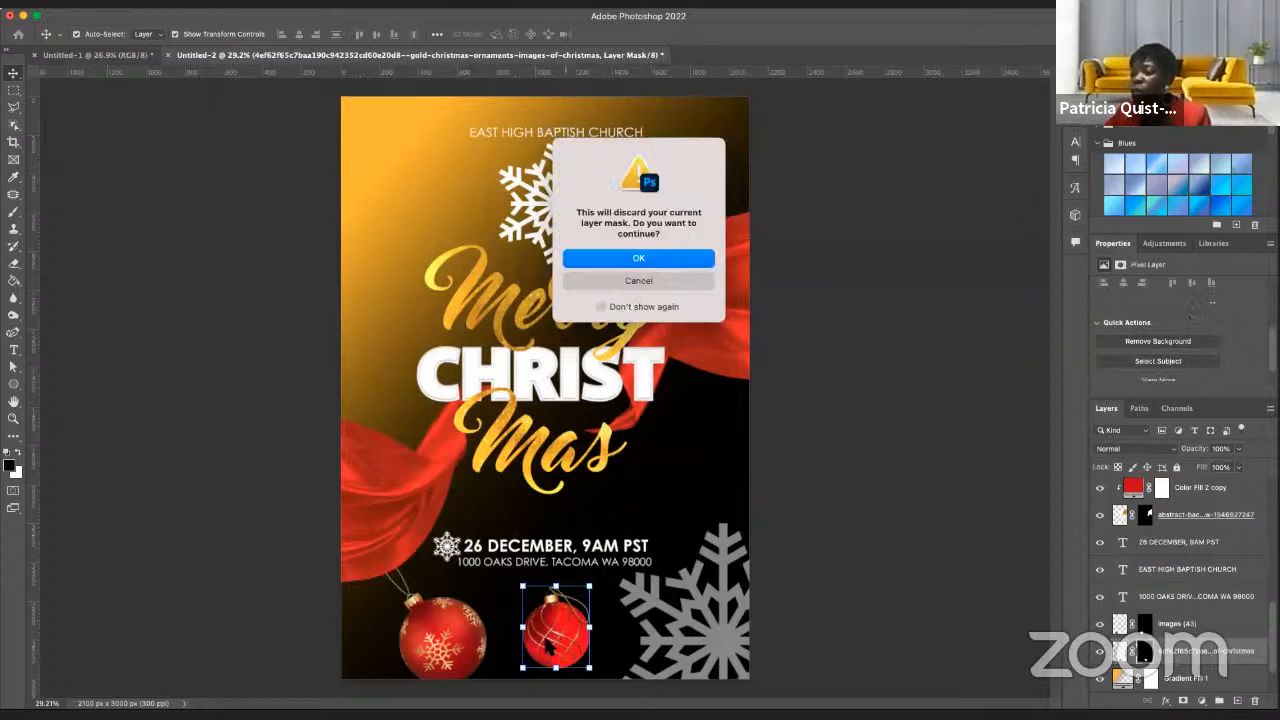
left_click(656, 262)
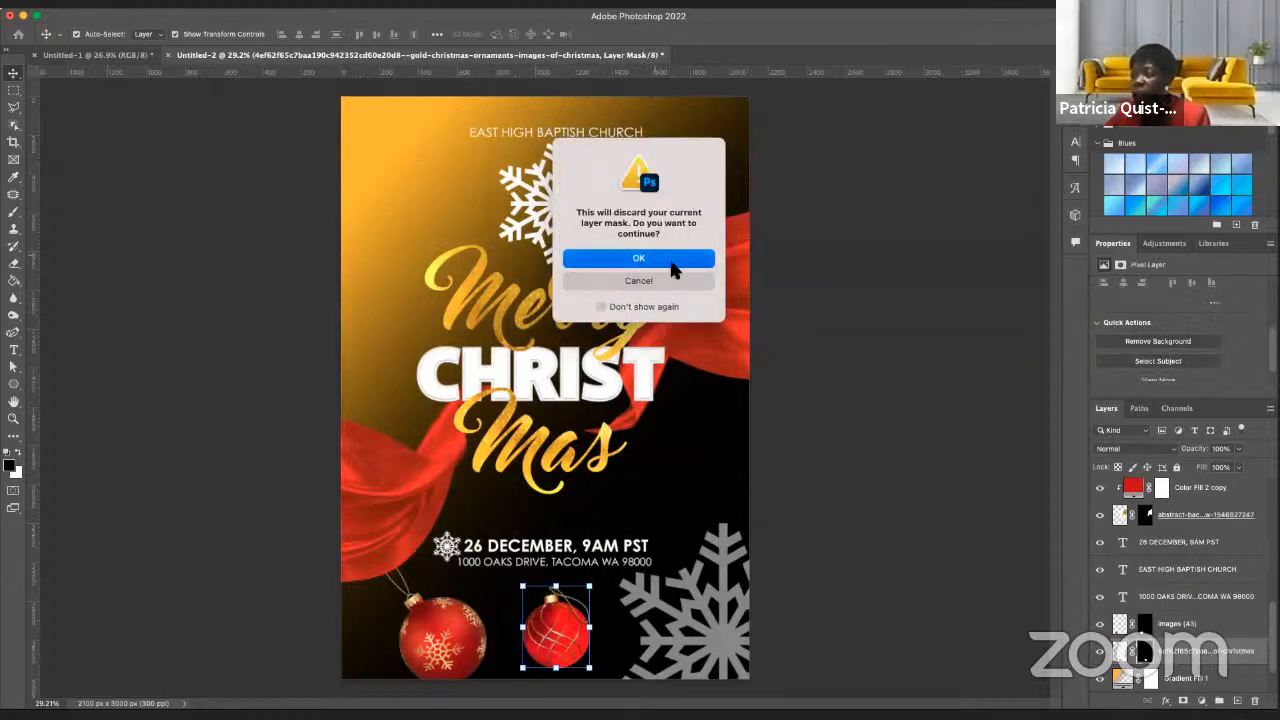
- Move the plain red ornament into the flyer's lower-left corner beside the snowflake ornament and tilt it counterclockwise
left_click_drag(578, 655, 360, 637)
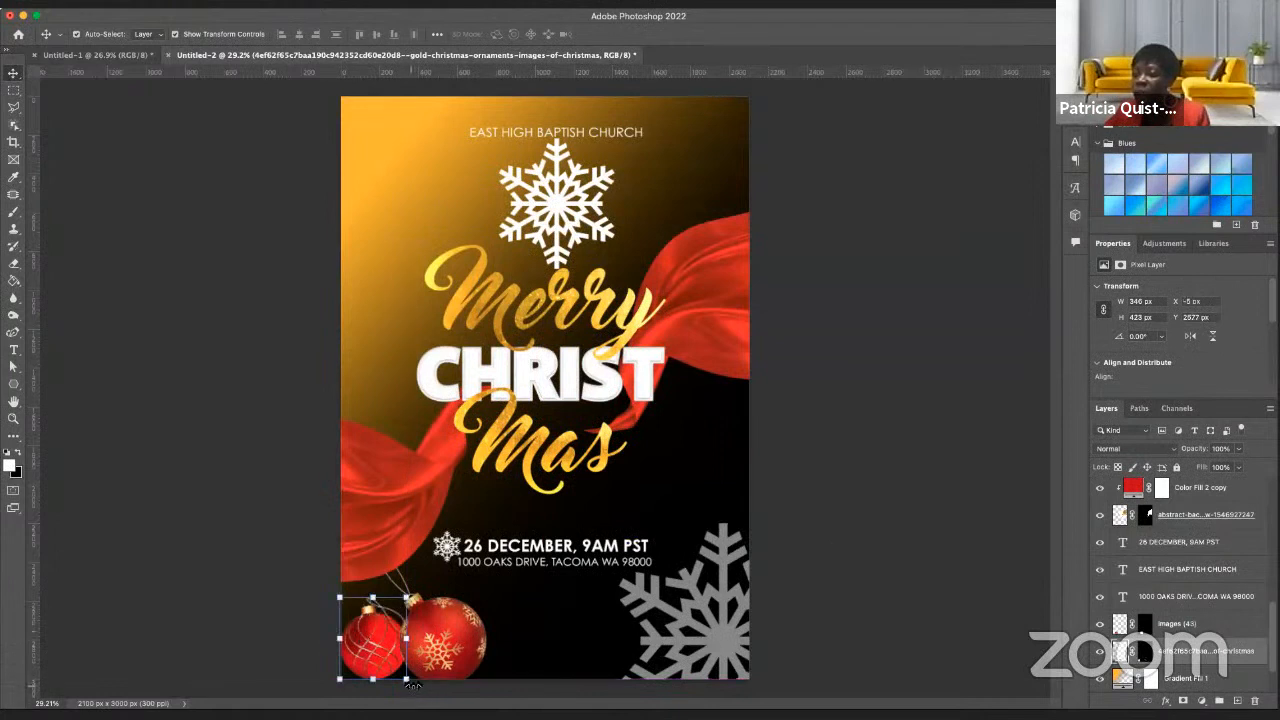
key("ctrl+t")
left_click_drag(414, 688, 375, 650)
key("Return")
- Rotate the snowflake ornament by about -1° and deselect it
left_click(468, 658)
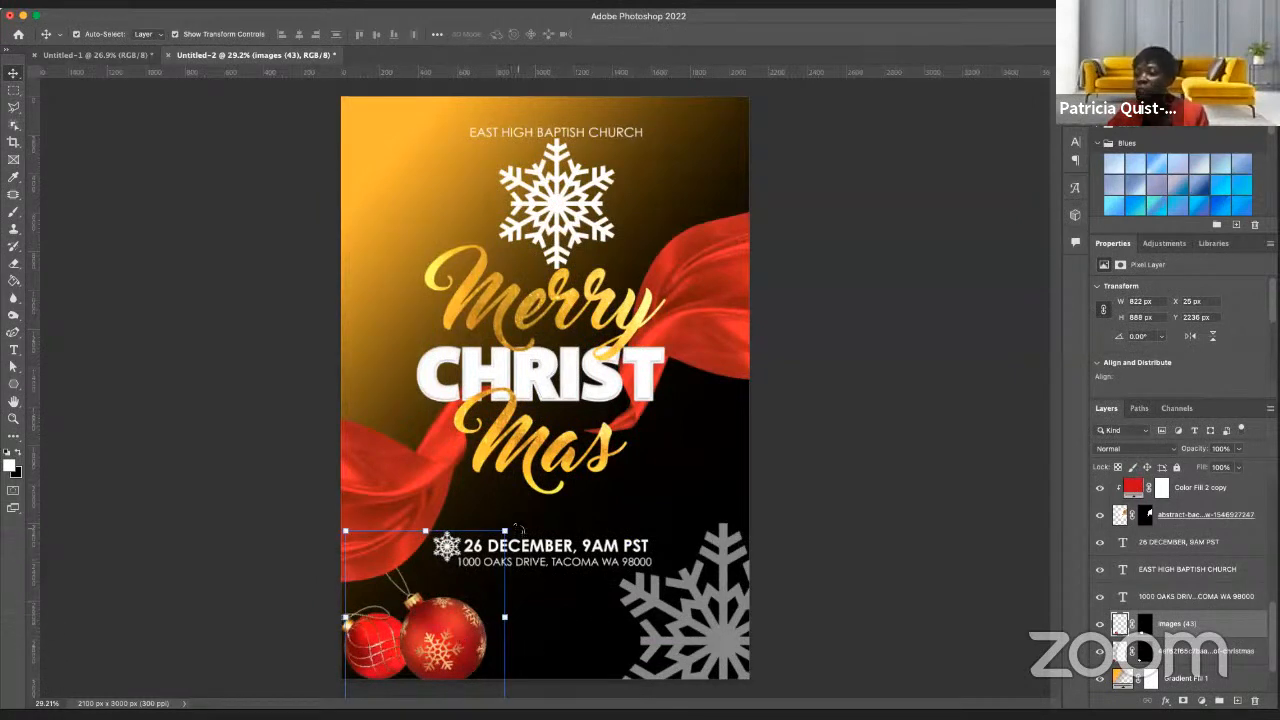
mouse_move(517, 527)
left_mouse_down()
mouse_move(586, 614)
mouse_move(527, 527)
mouse_move(508, 529)
left_mouse_up()
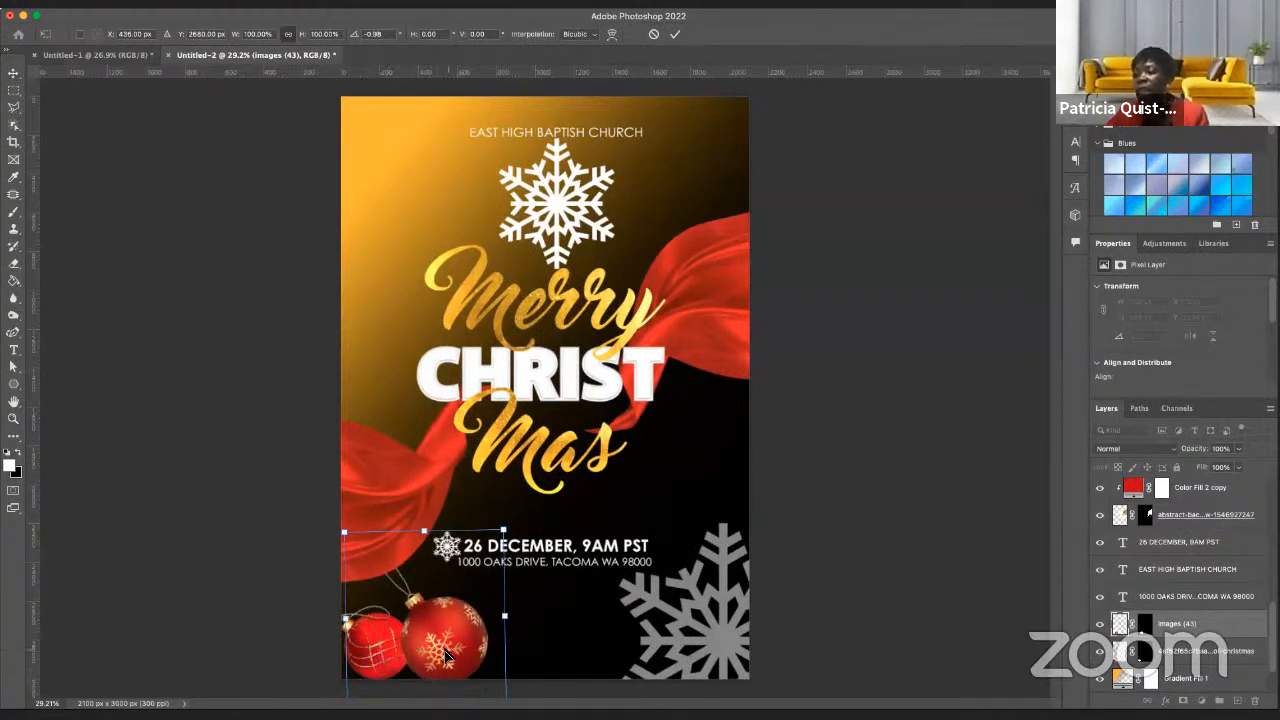
key("Return")
left_click(945, 588)
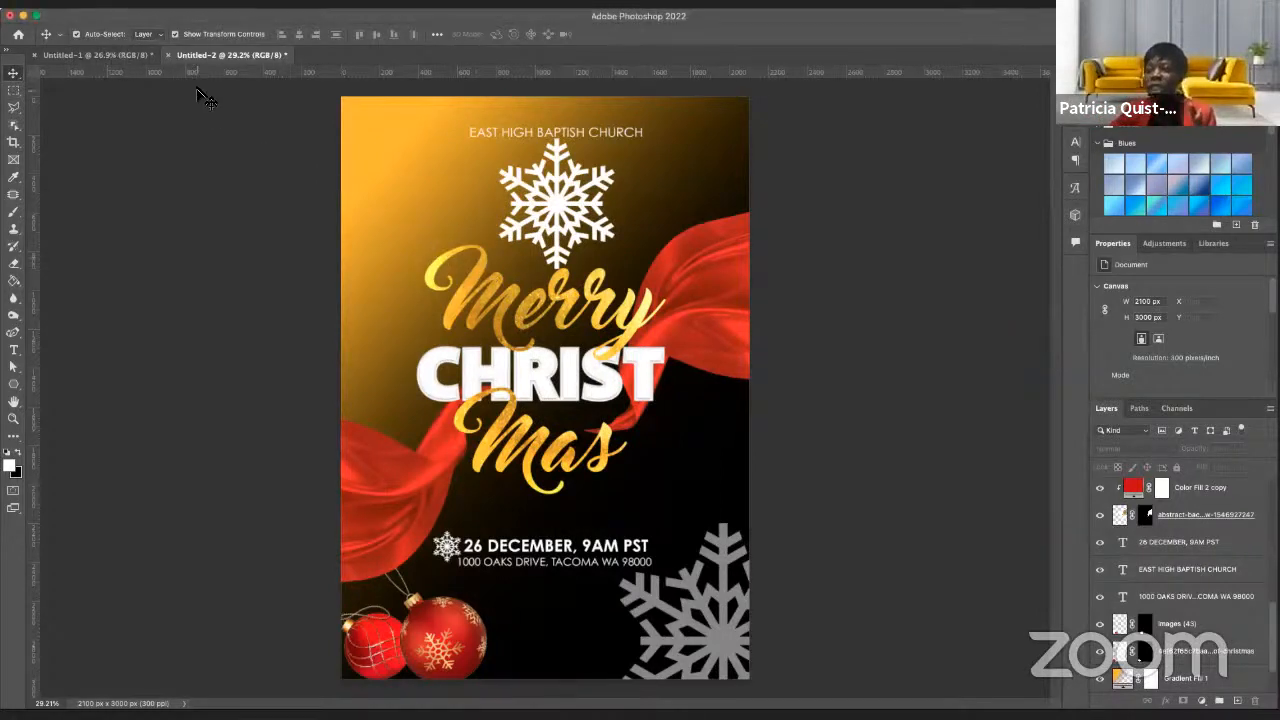
- Compare with the reference flyer in Untitled-1, and place the sun-rays image in the upper-left corner of Untitled-2
left_click(128, 55)
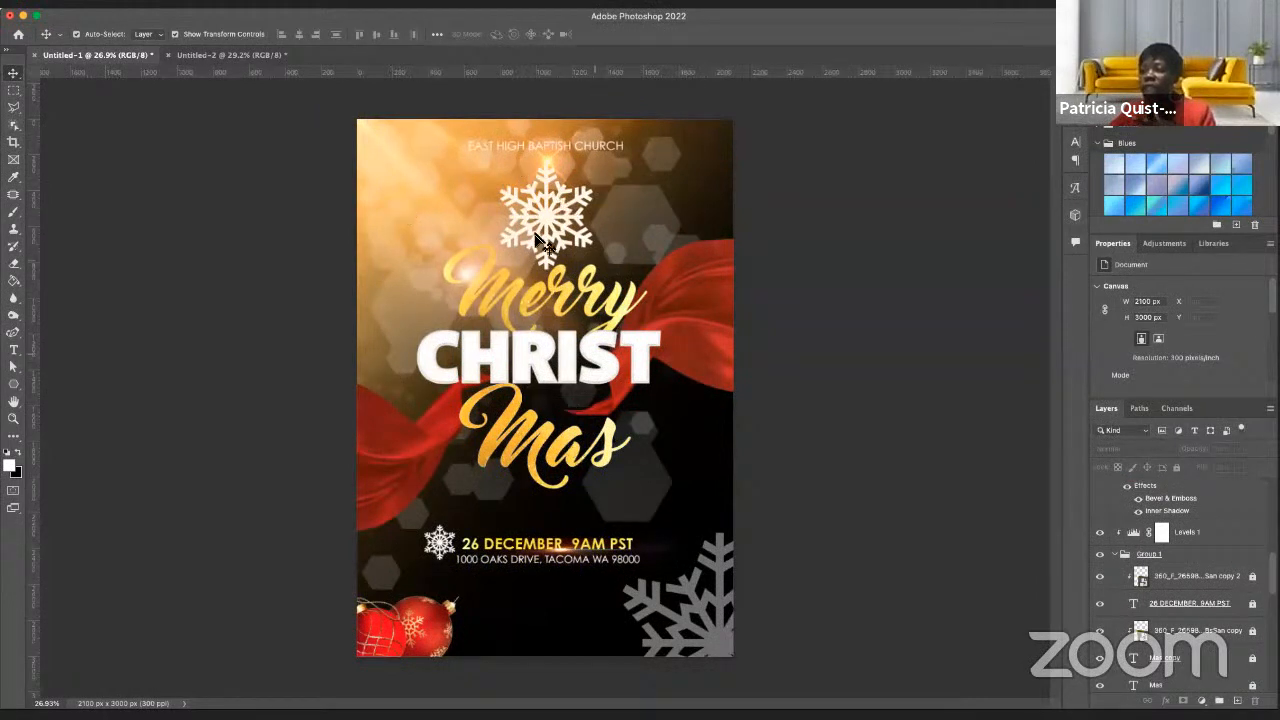
left_click(222, 56)
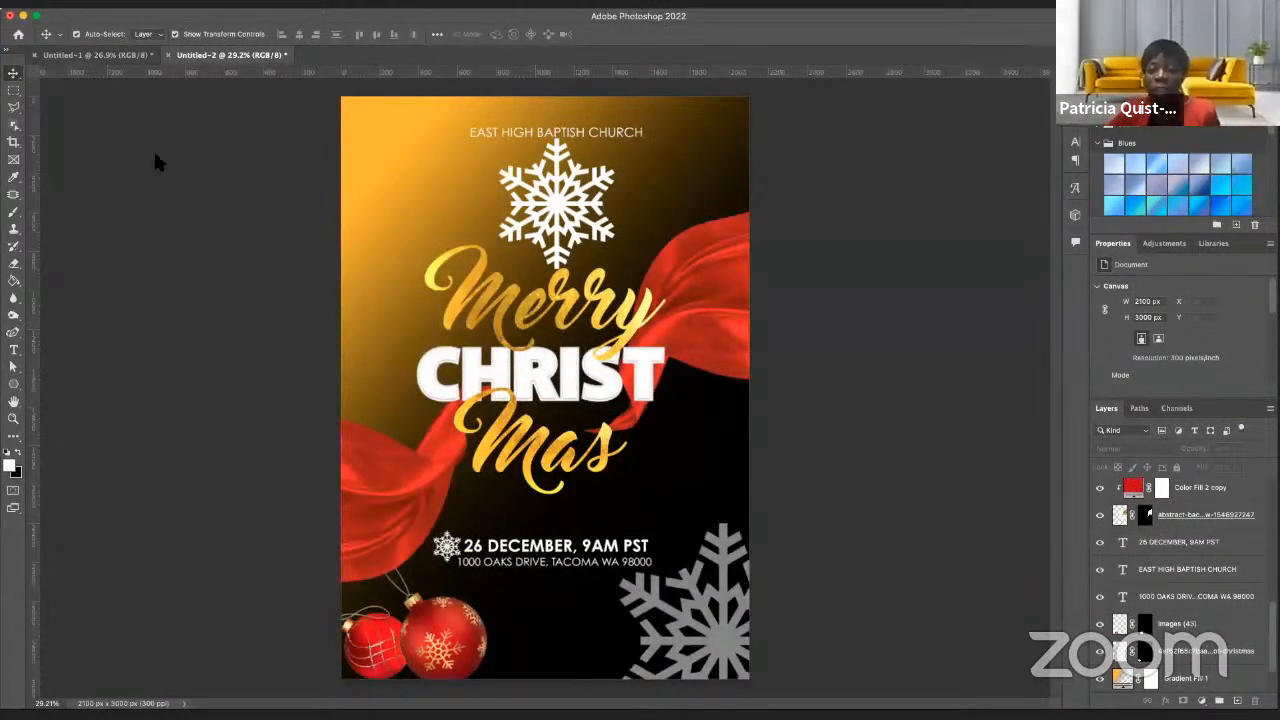
left_click_drag(509, 634, 405, 168)
left_click_drag(532, 340, 401, 127)
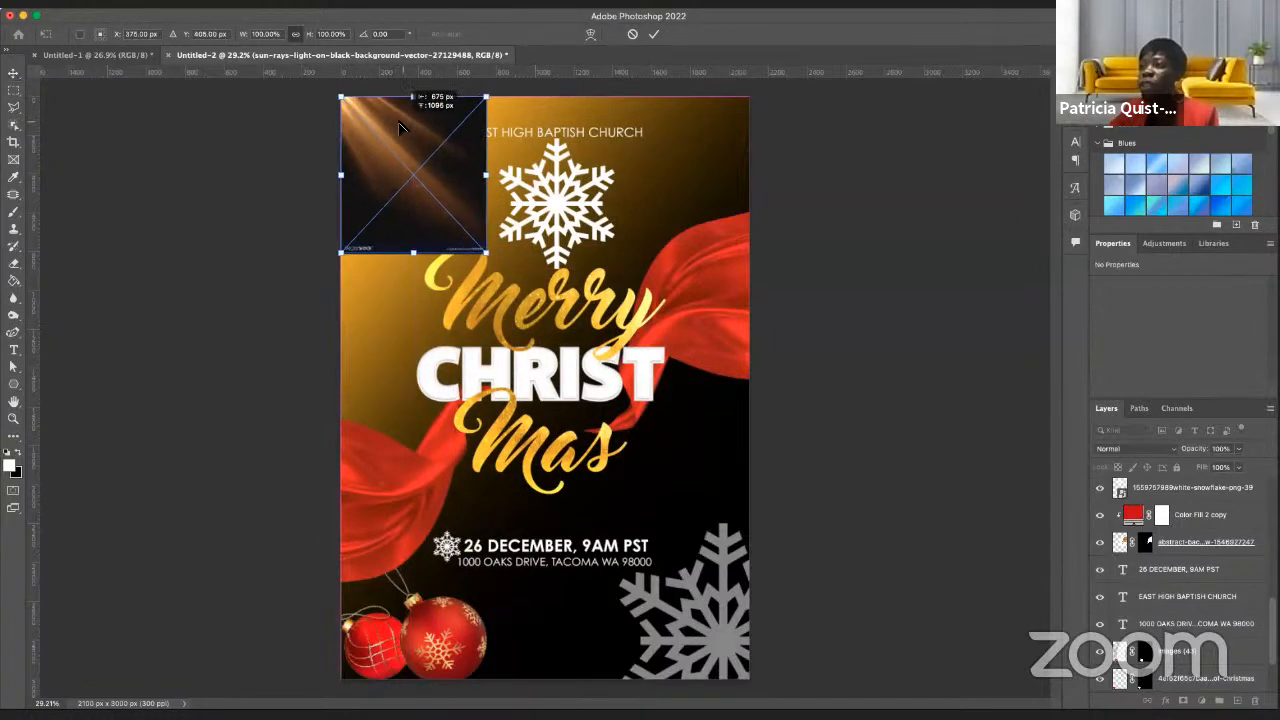
key("Return")
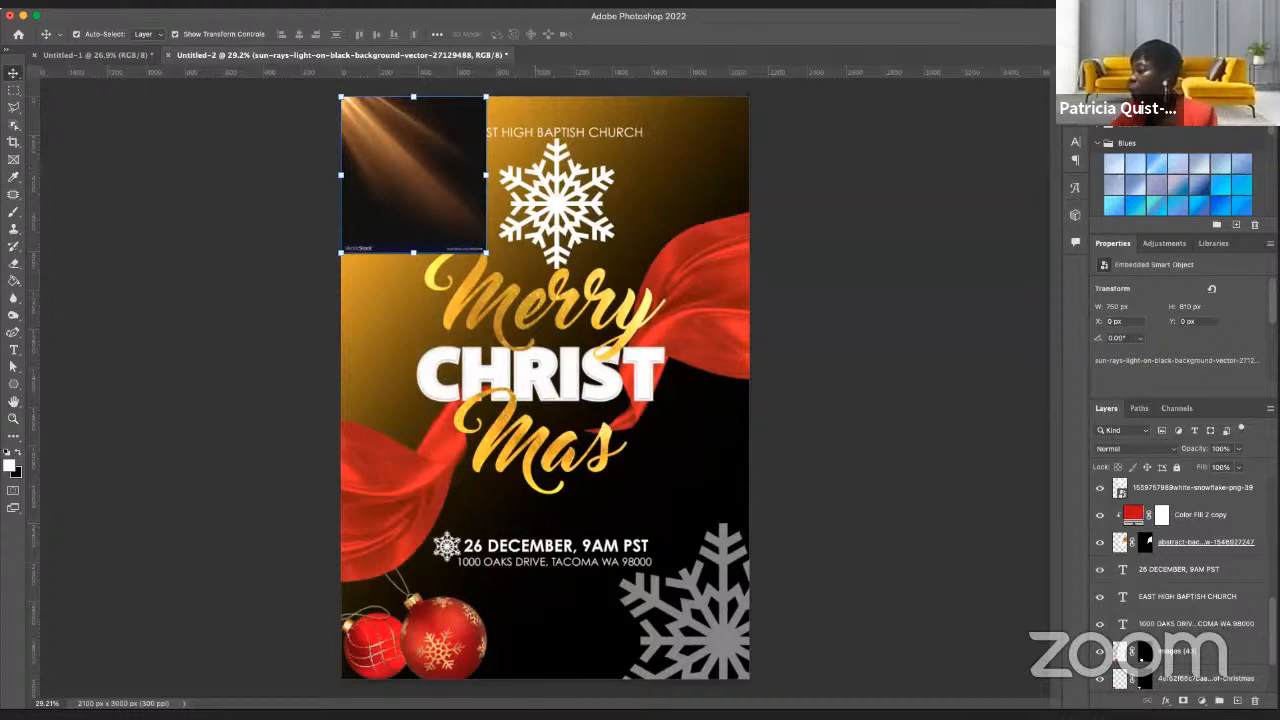
- Enlarge the sun-rays image proportionally to about 1804 × 1948 px, keeping it anchored at the flyer's upper-left corner
scroll(1180, 585, "up", 10)
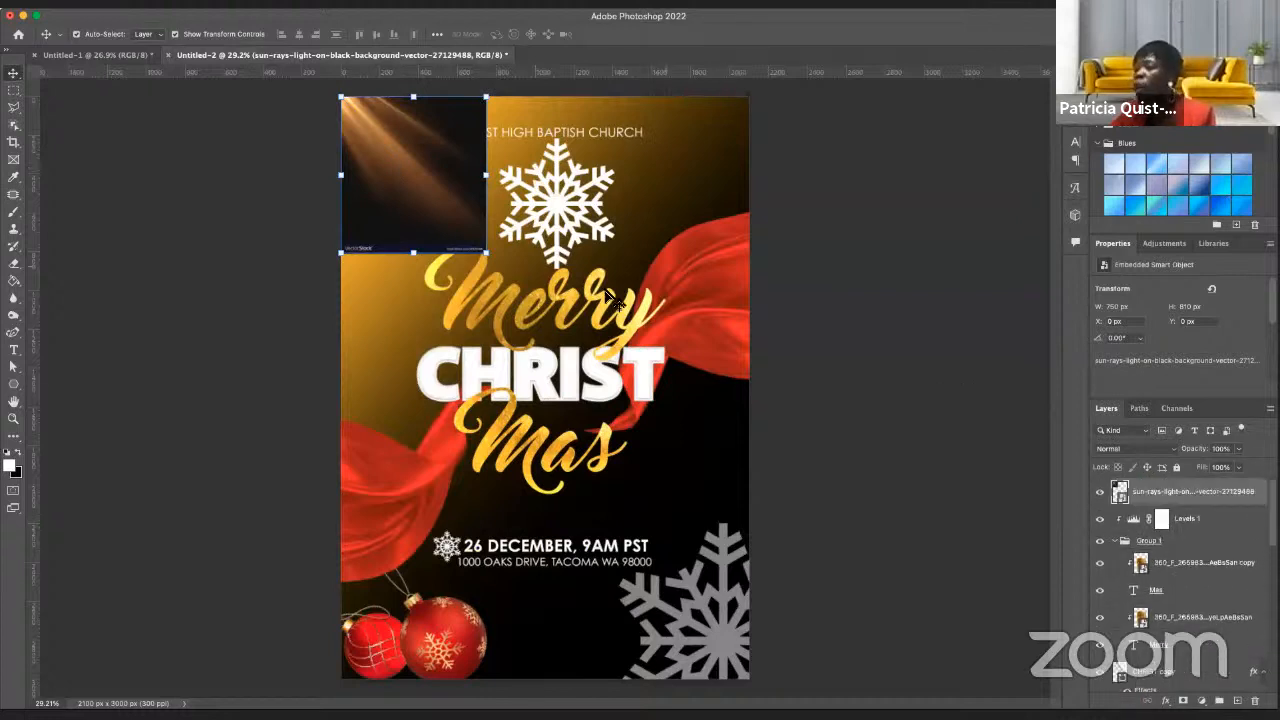
left_click_drag(488, 254, 696, 475)
key("Return")
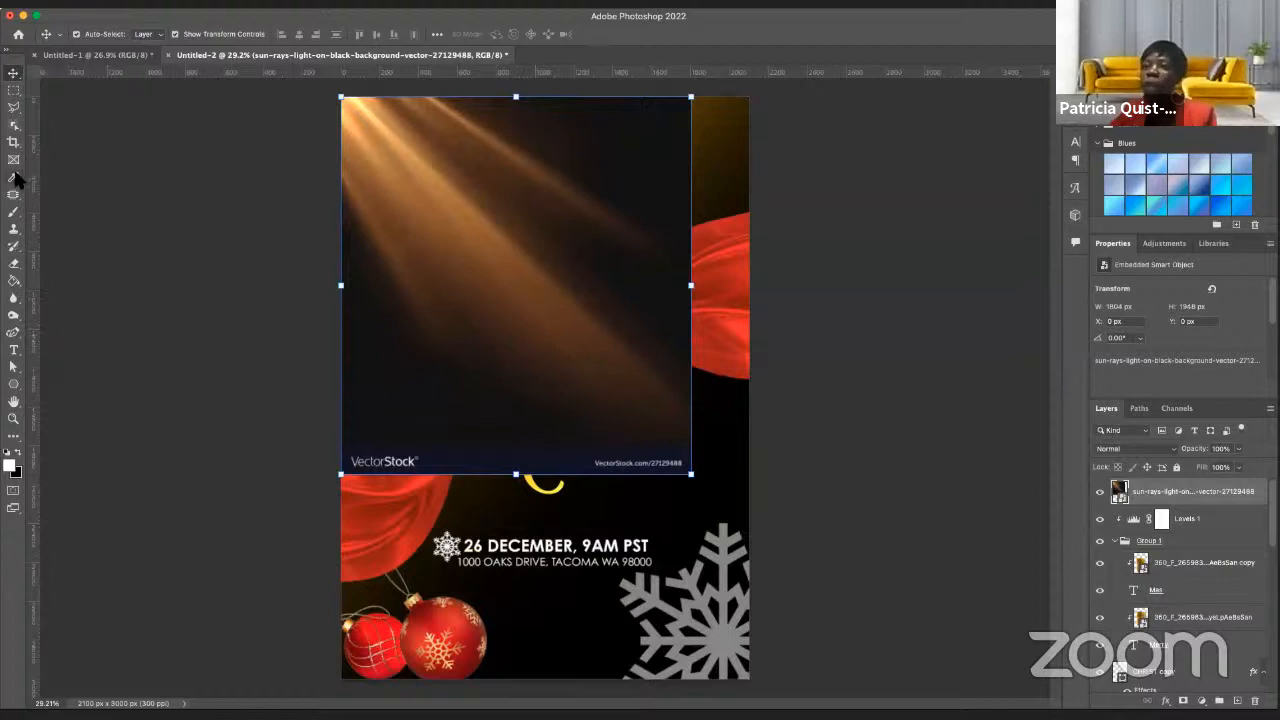
- Rasterize the sun-rays image and delete the VectorStock watermark strip along its bottom with a rectangular marquee selection
left_click(12, 90)
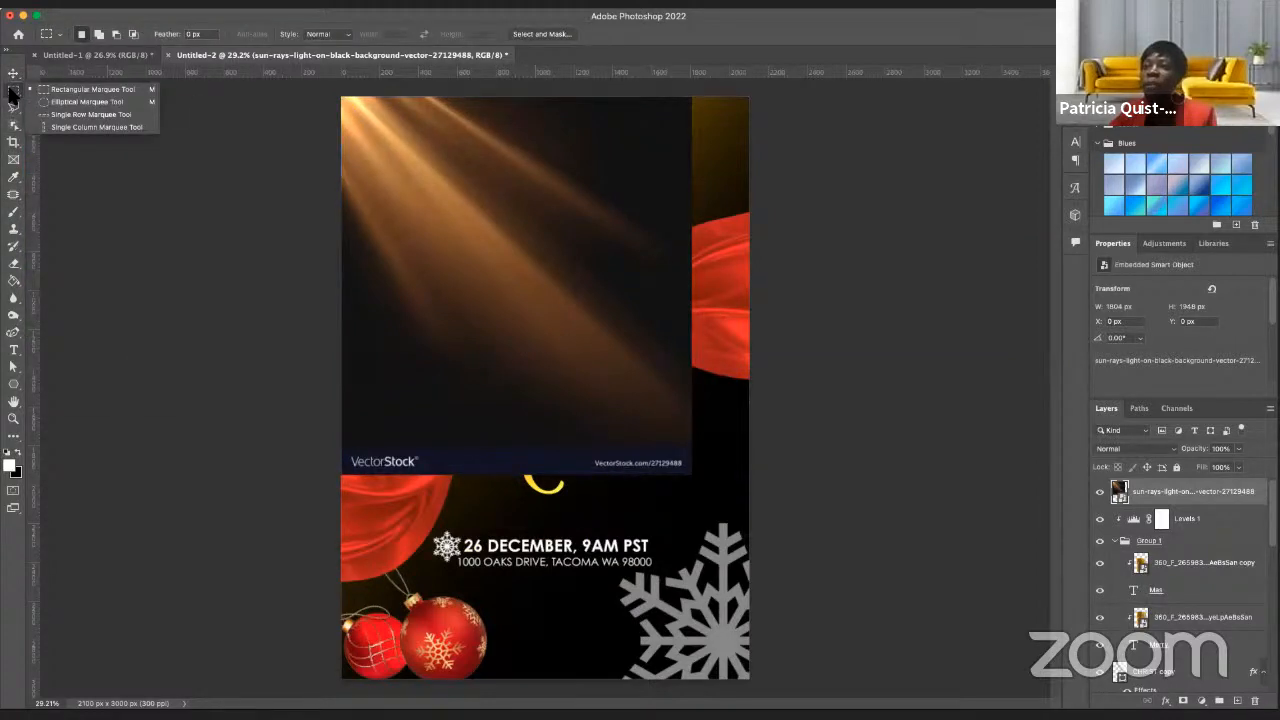
left_click(95, 89)
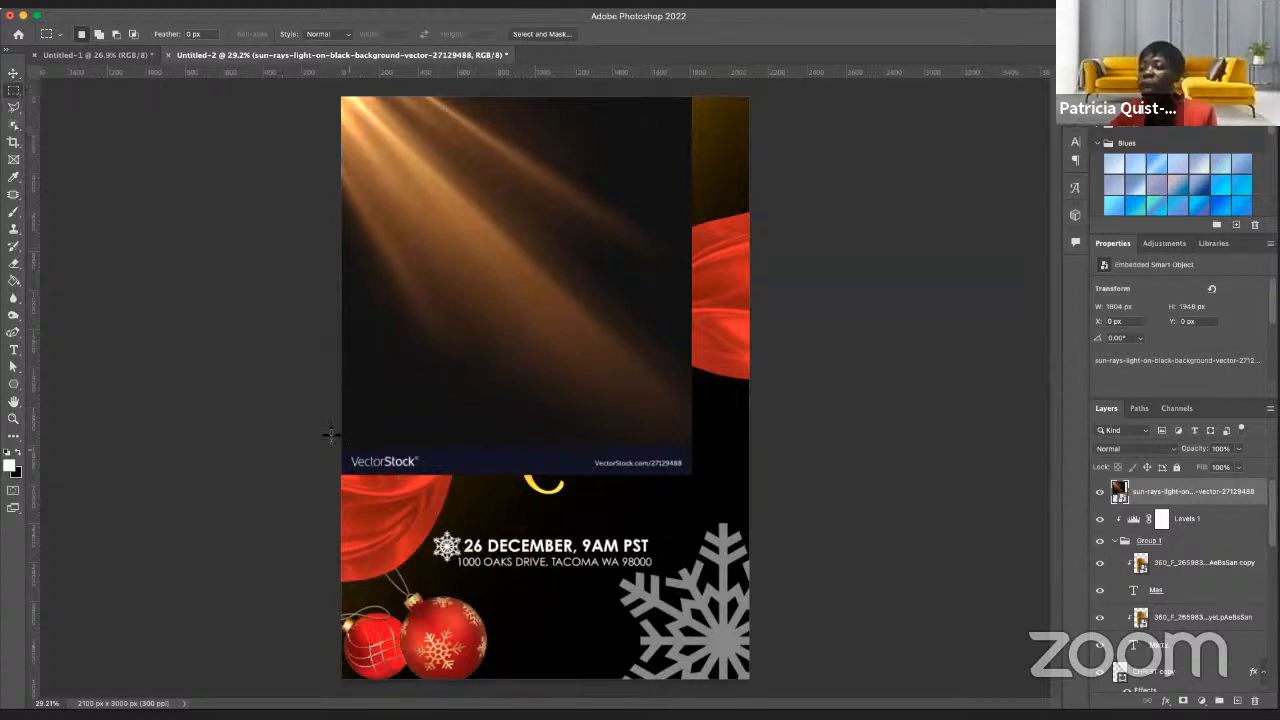
left_click_drag(341, 427, 721, 503)
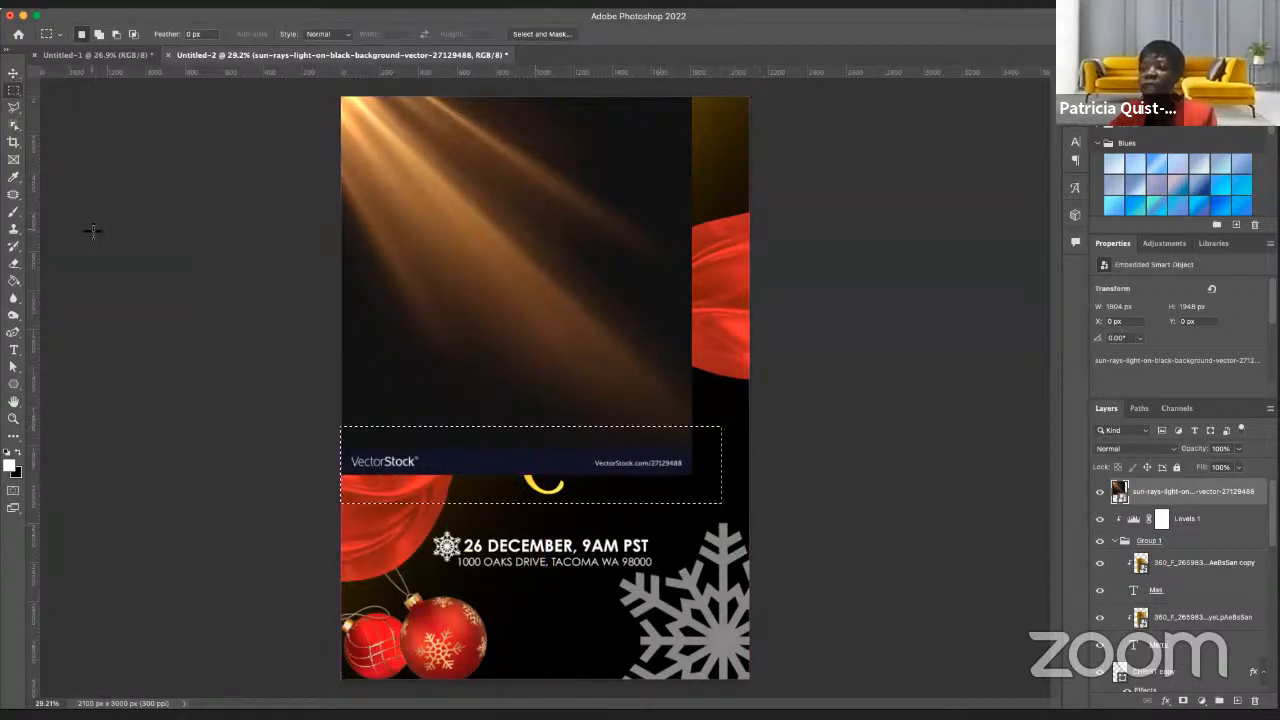
left_click(13, 263)
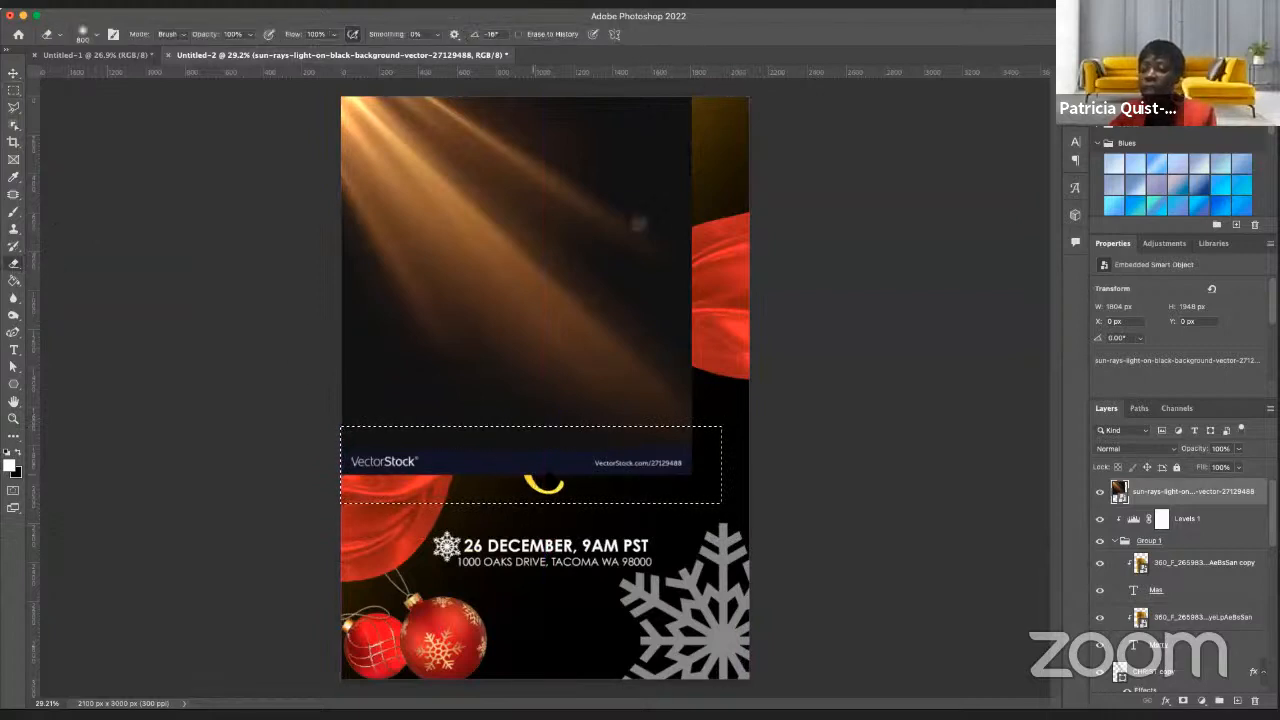
left_click(637, 222)
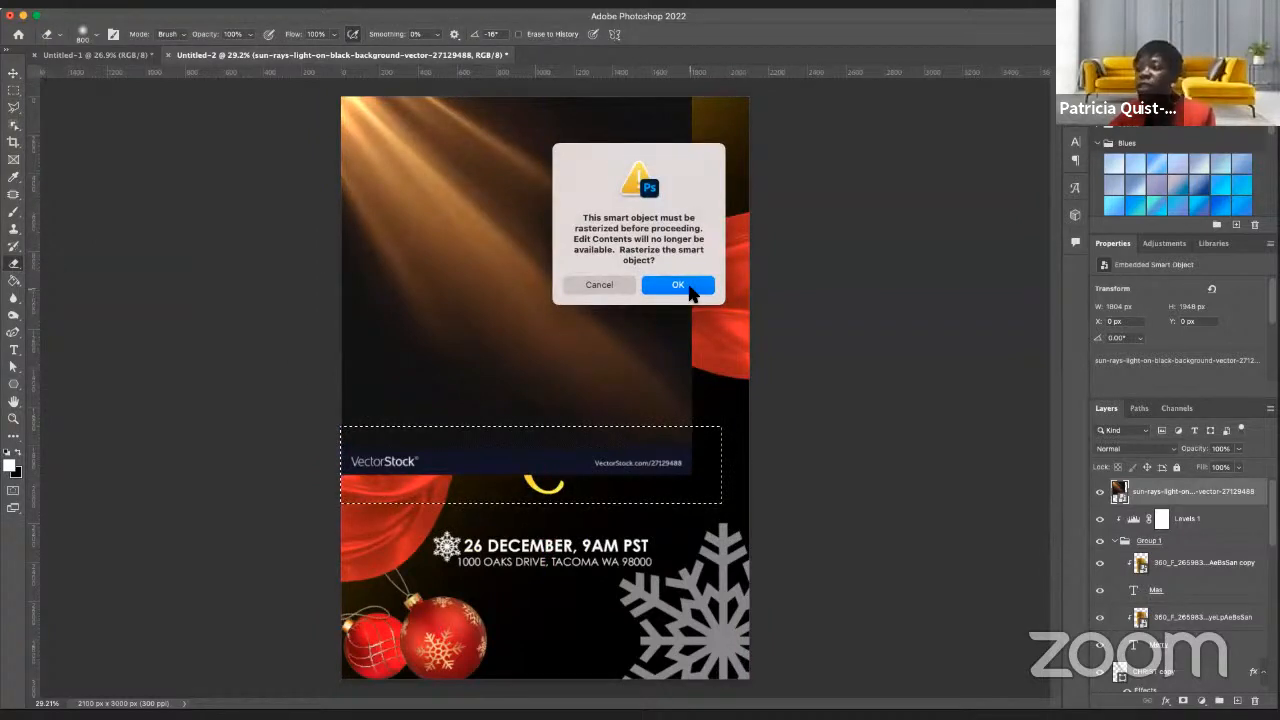
left_click(678, 285)
key("Delete")
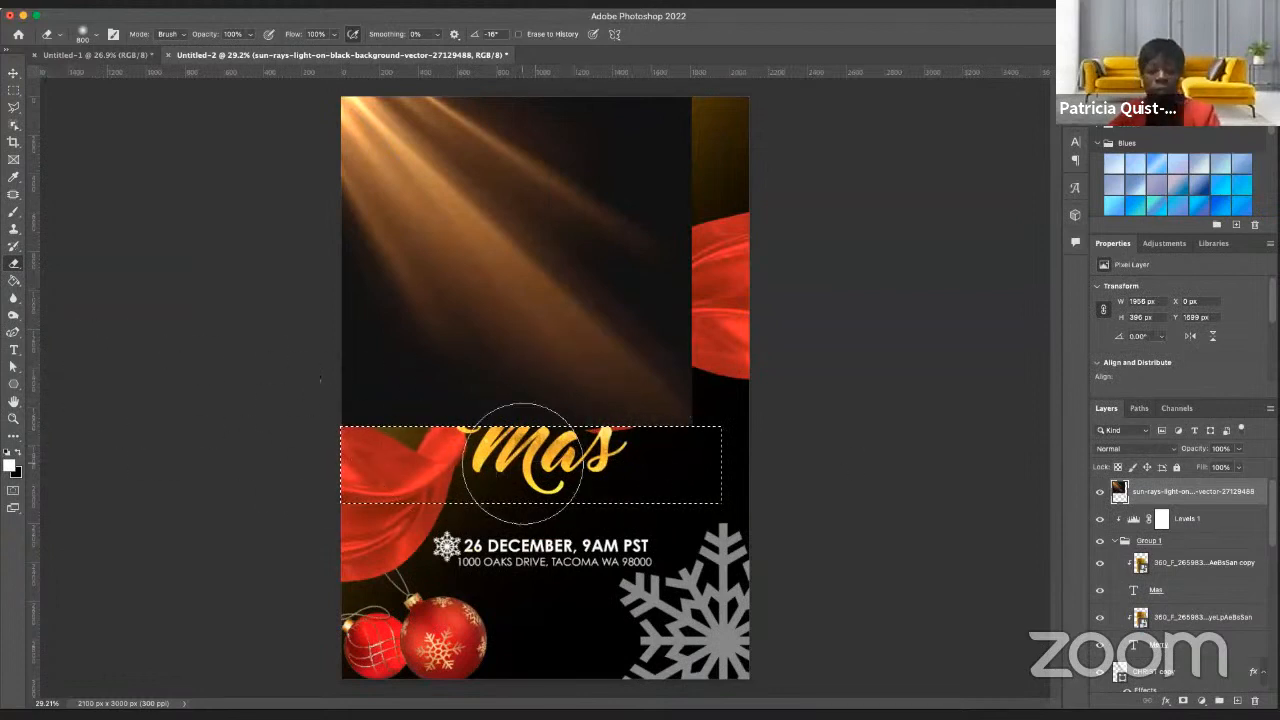
key("super+d")
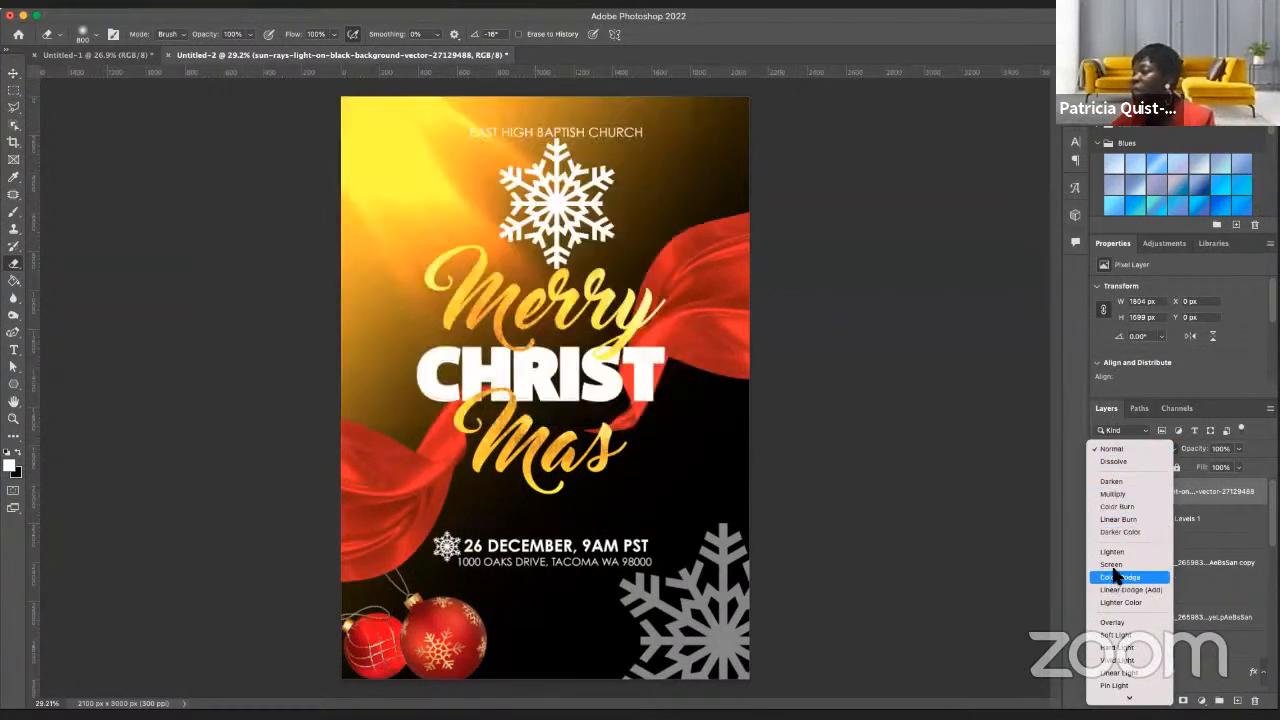
- Blend the sun-rays layer in Screen mode and erase its hard right and bottom edges with the soft 800 px eraser
left_click(1117, 566)
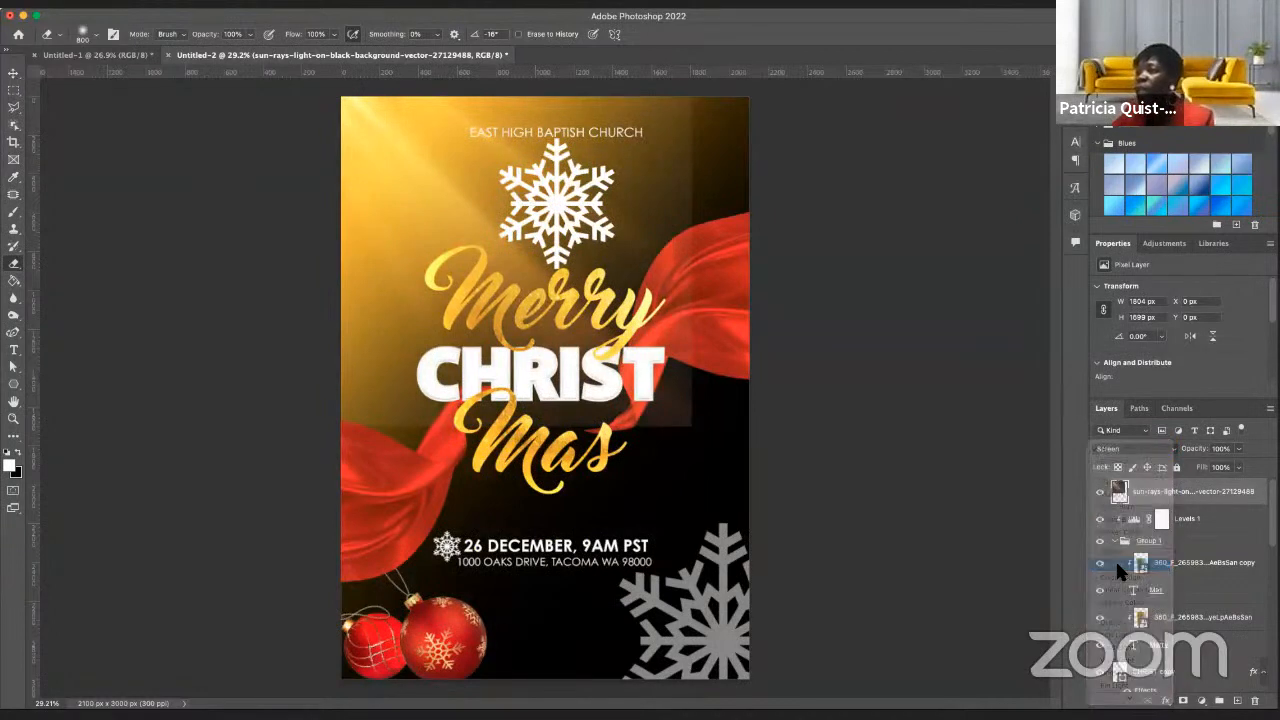
mouse_move(696, 343)
left_mouse_down()
mouse_move(709, 412)
mouse_move(731, 280)
mouse_move(762, 410)
left_mouse_up()
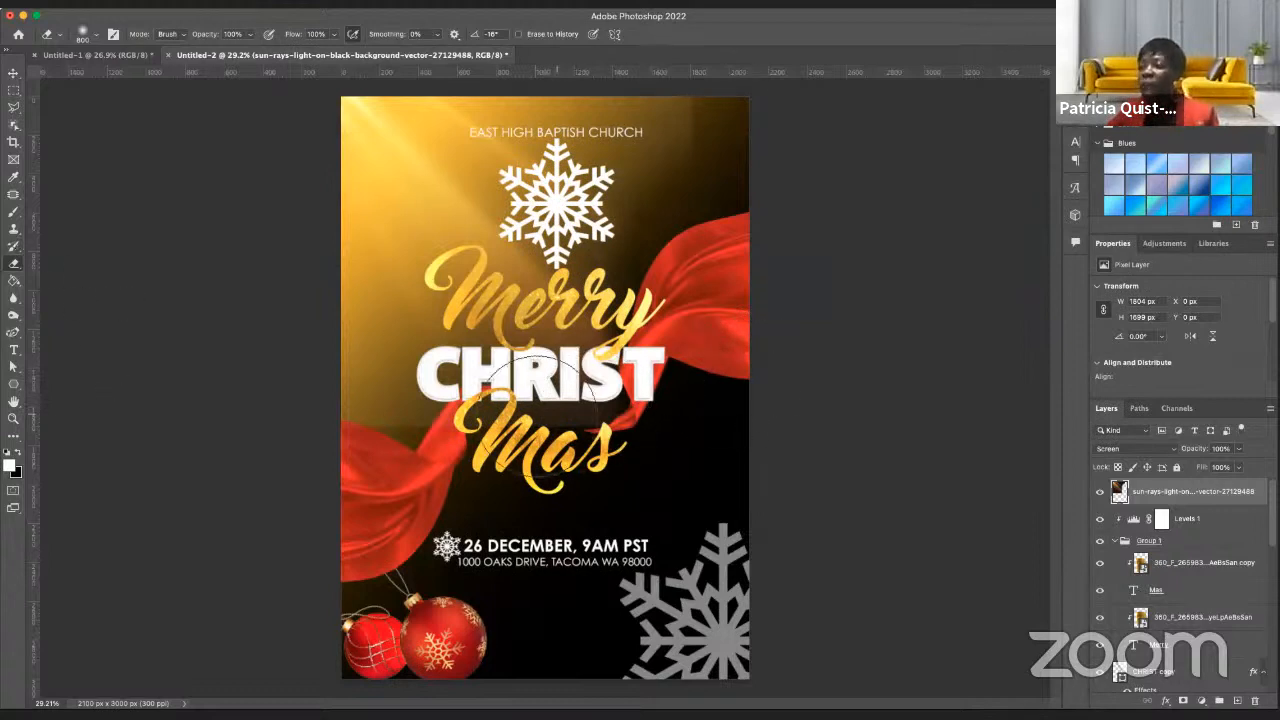
left_click_drag(540, 461, 405, 418)
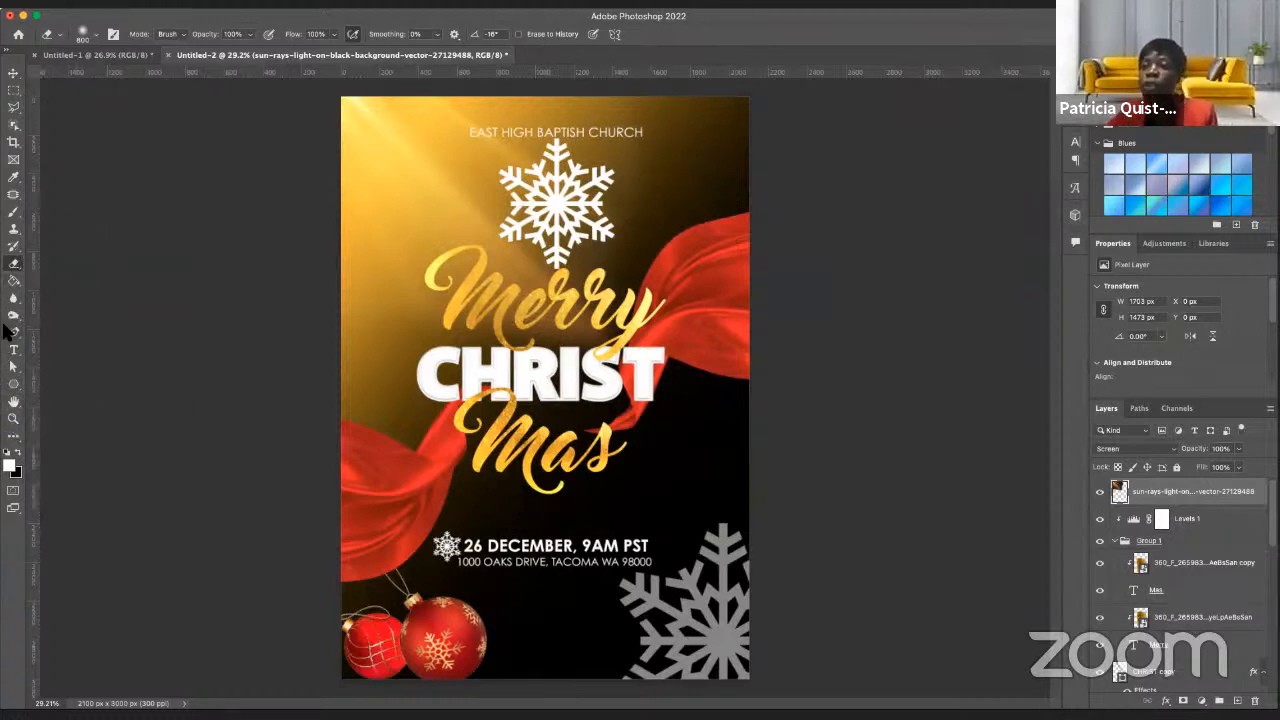
- Draw a six-sided polygon about 500 × 433 px at the flyer's right edge, between the ribbon and the large snowflake
left_click(13, 384)
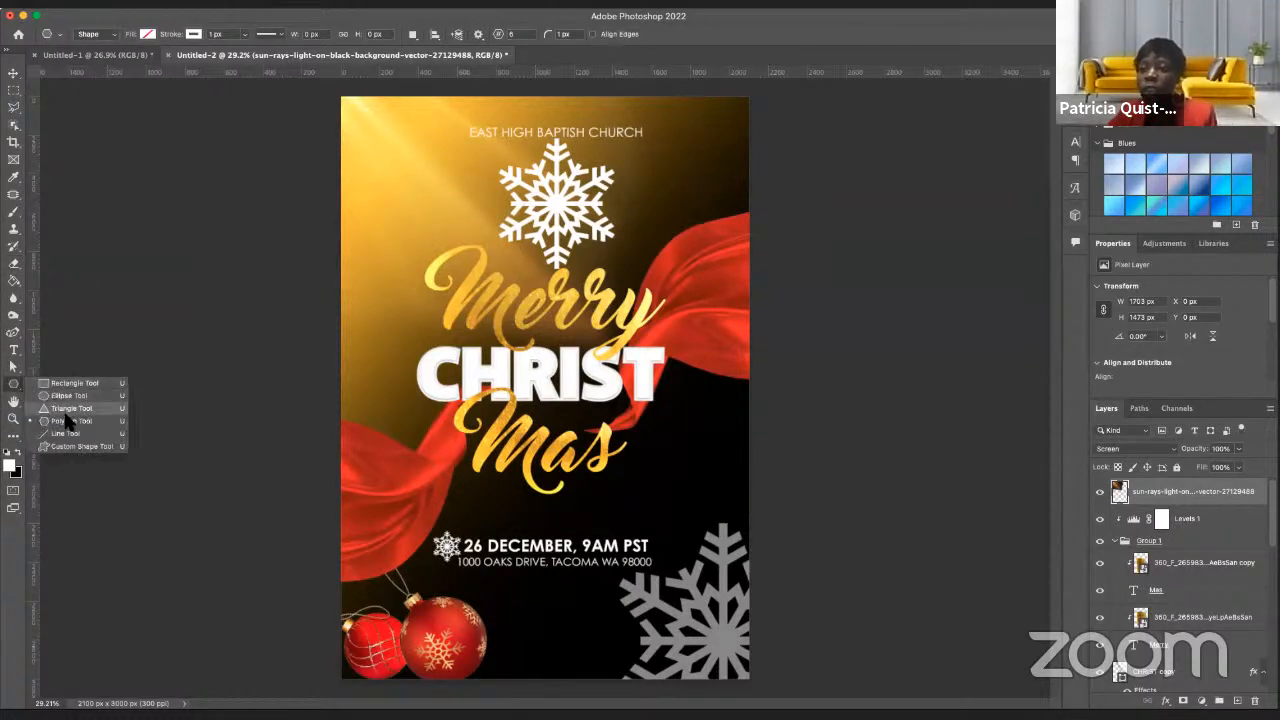
left_click(66, 428)
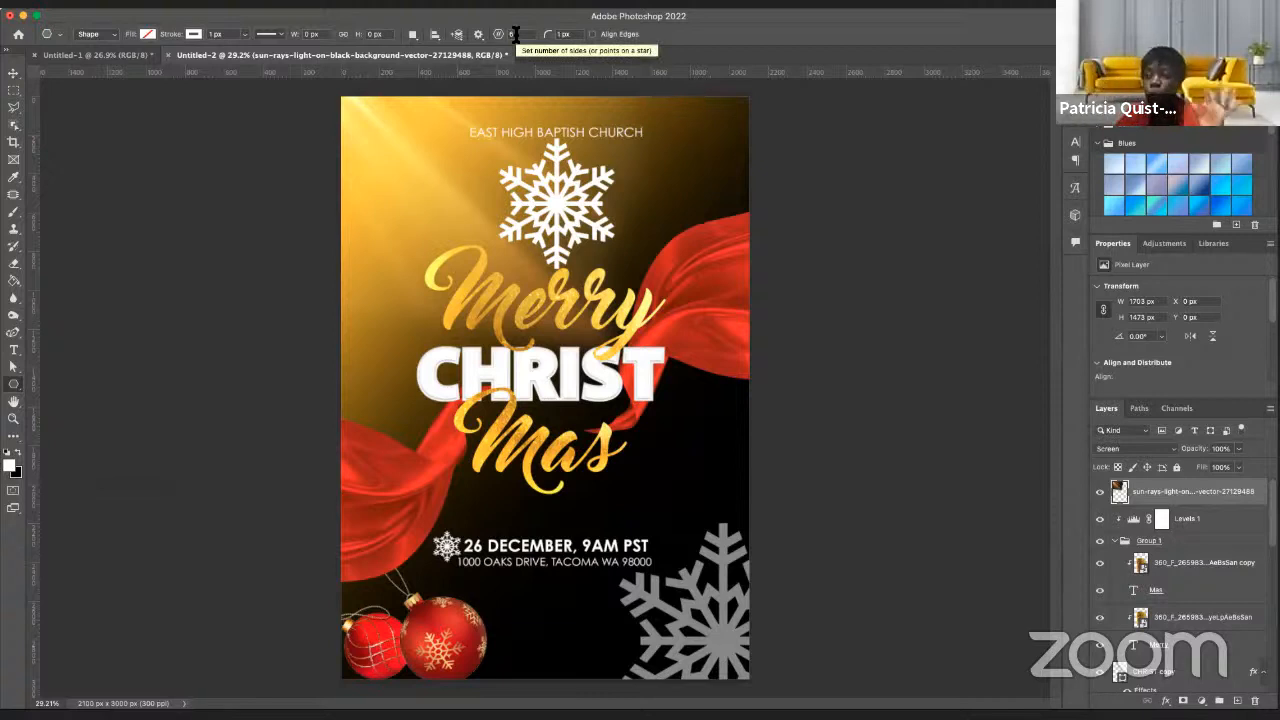
left_click_drag(672, 424, 763, 527)
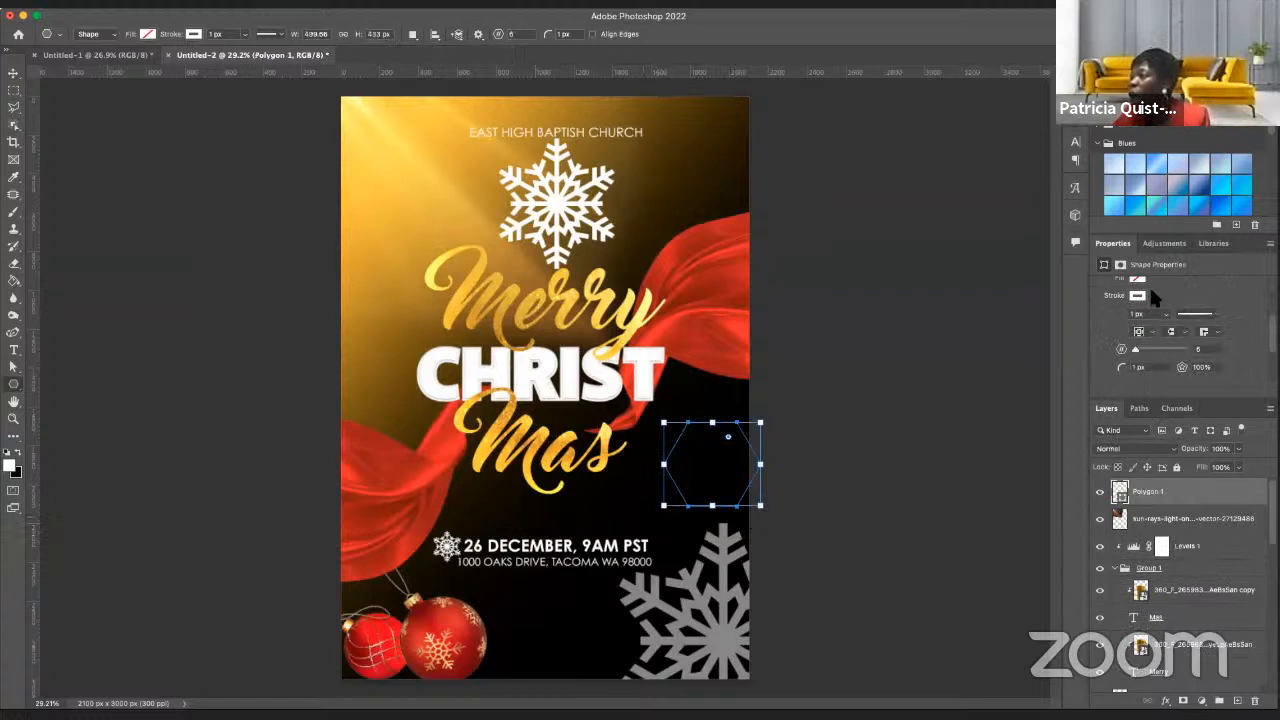
- Remove the stroke from the new hexagon at the flyer's right edge
left_click(1138, 296)
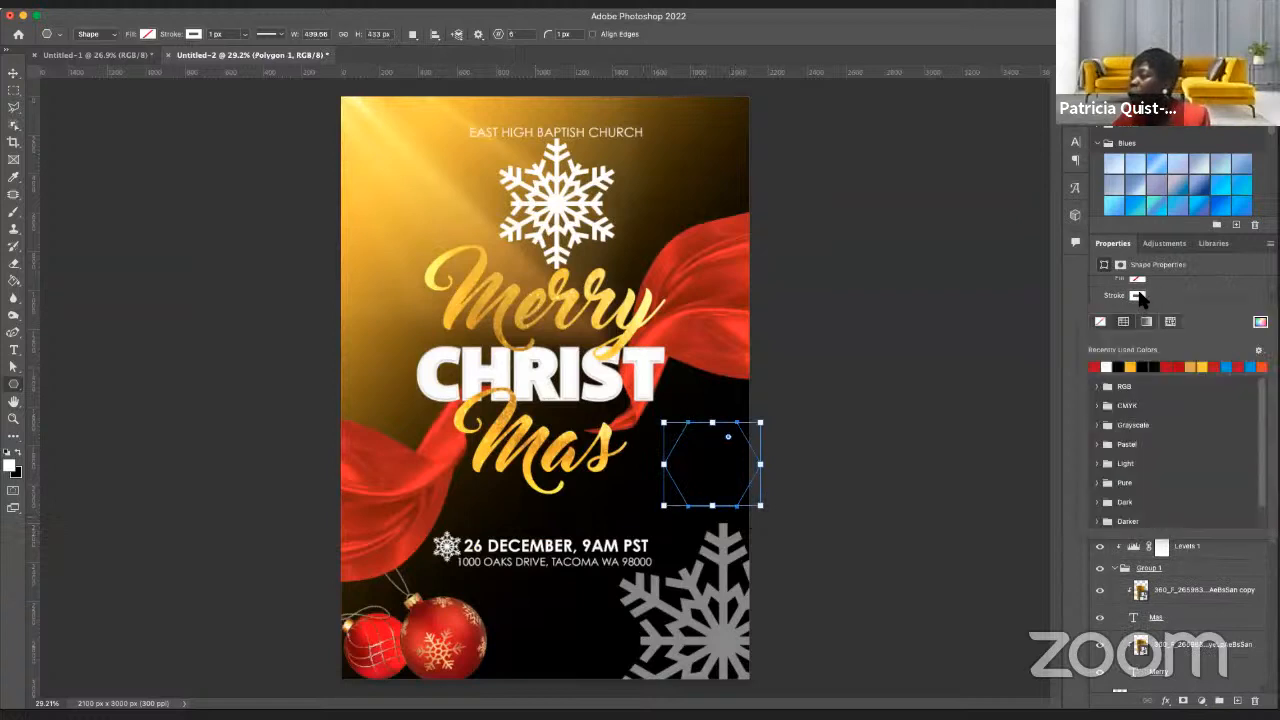
left_click(1100, 321)
left_click(1185, 276)
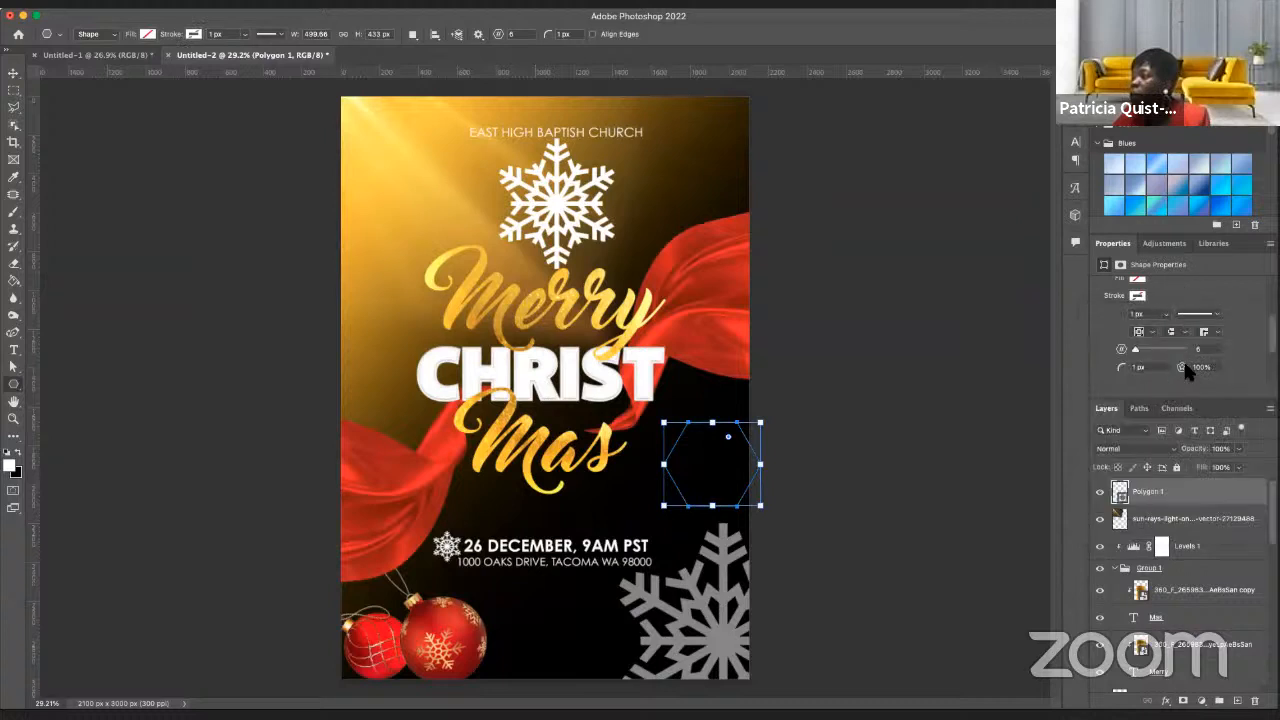
scroll(1194, 302, "up", 3)
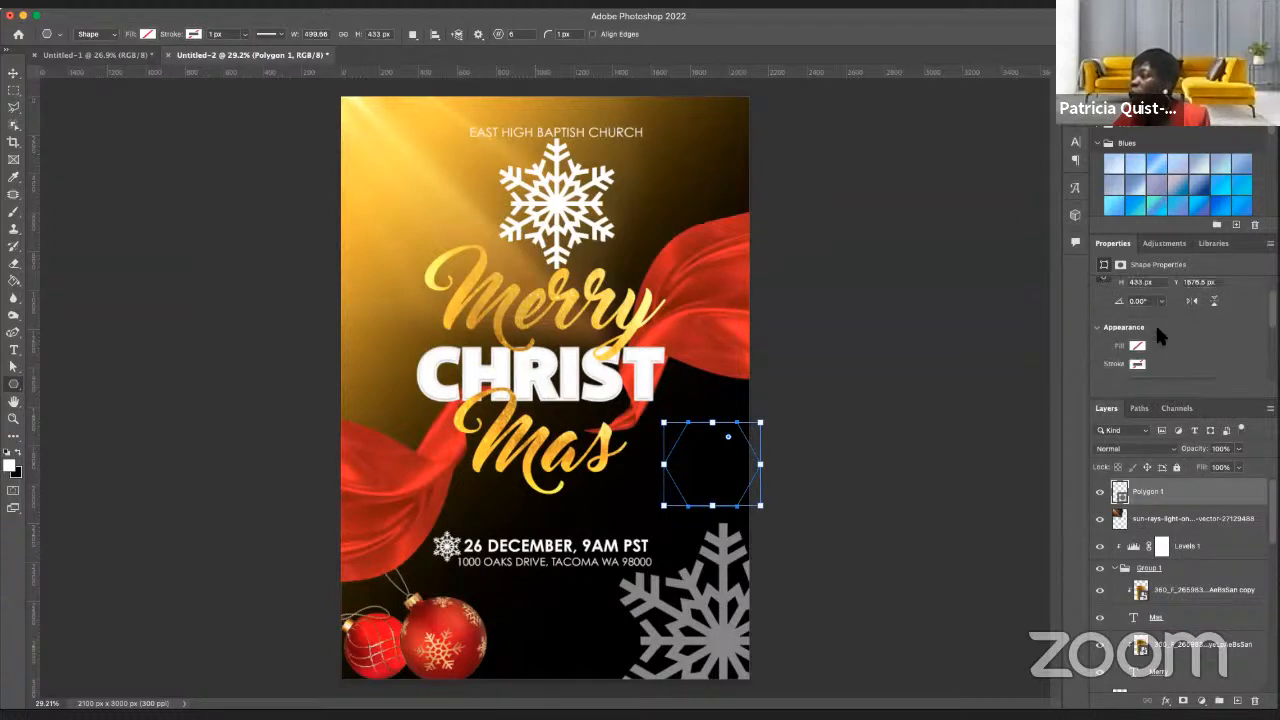
- Fill the hexagon with white and rotate it to -90°, placing it beside the word Mas
left_click(1137, 346)
left_click(1094, 417)
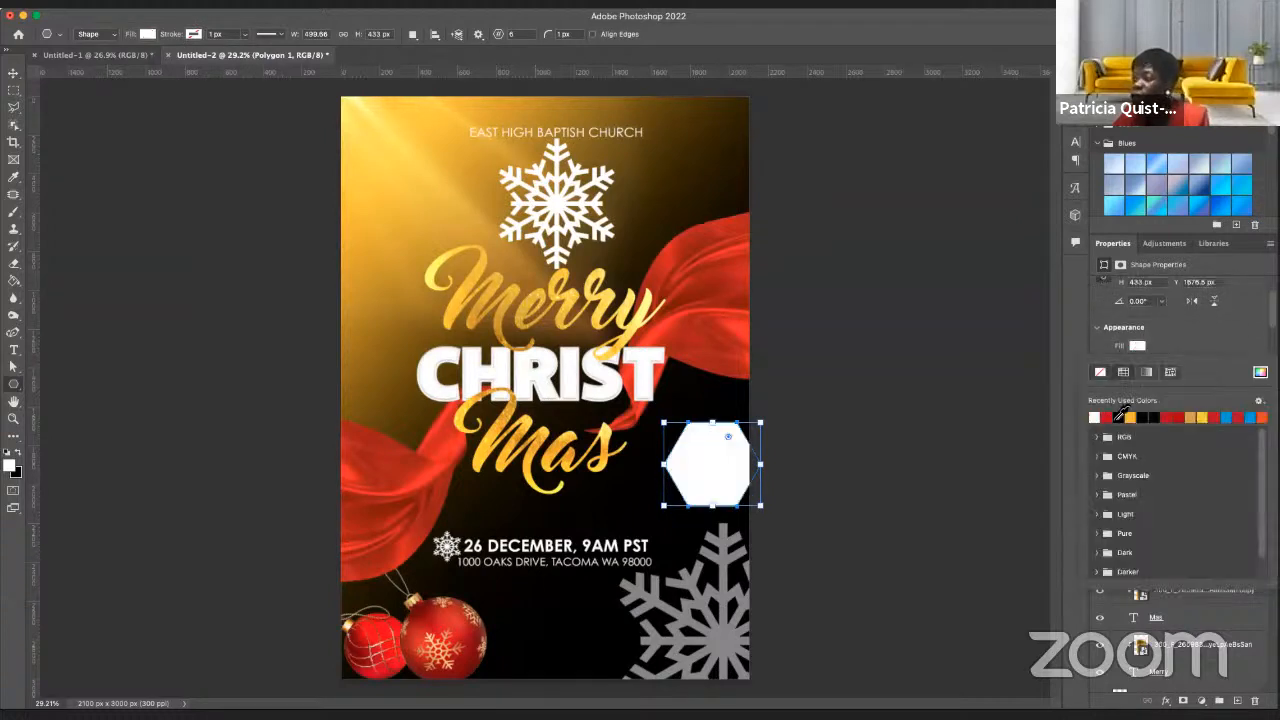
left_click(13, 73)
left_click_drag(704, 481, 650, 472)
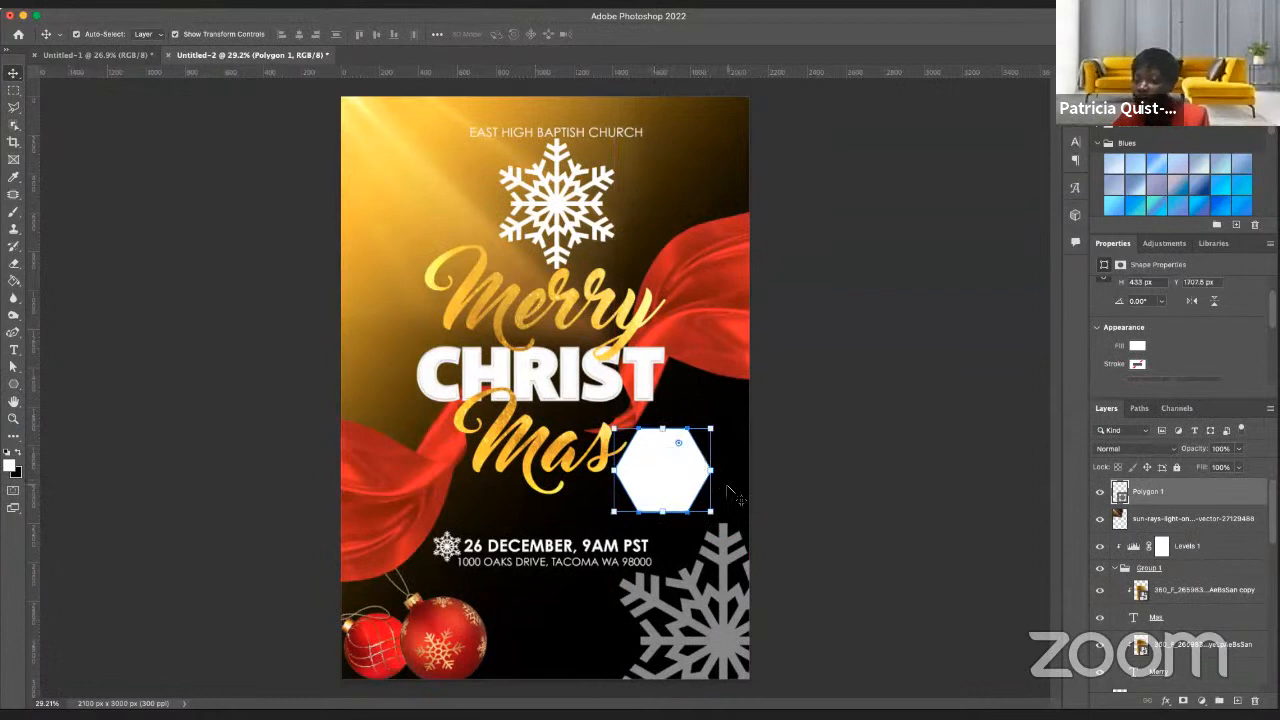
left_click_drag(726, 523, 719, 400)
key("Return")
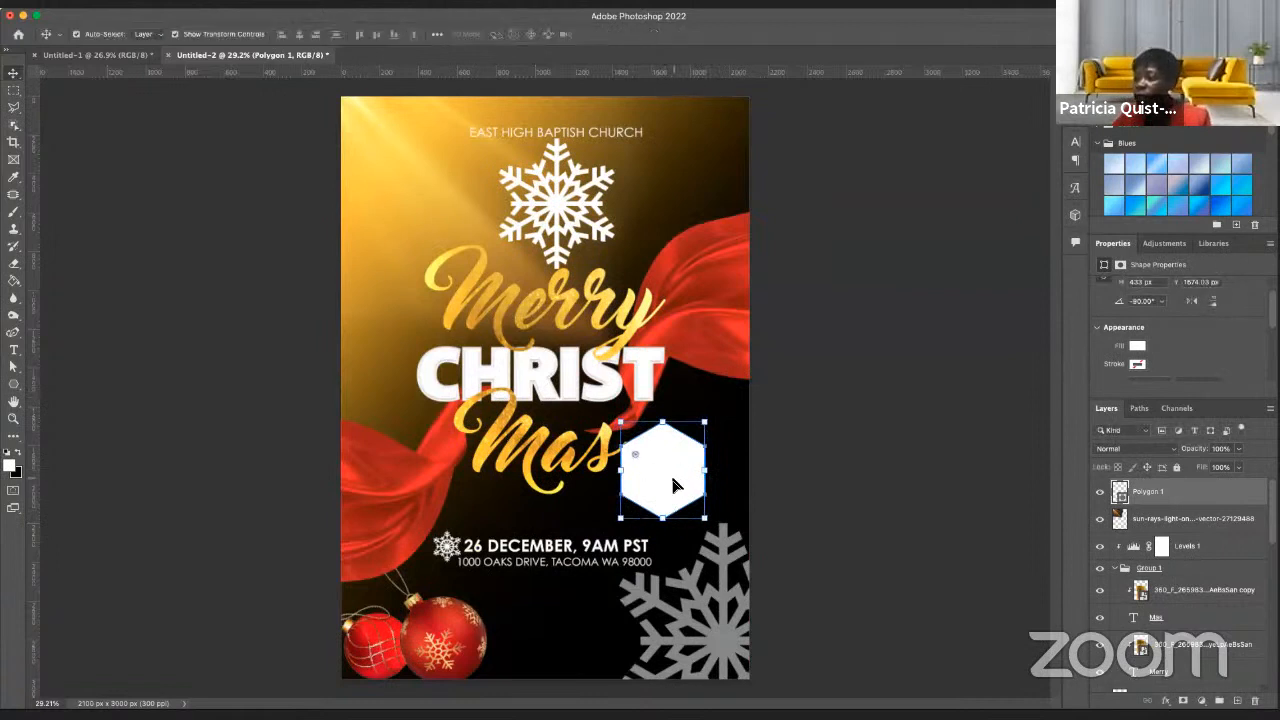
left_click_drag(670, 472, 686, 466)
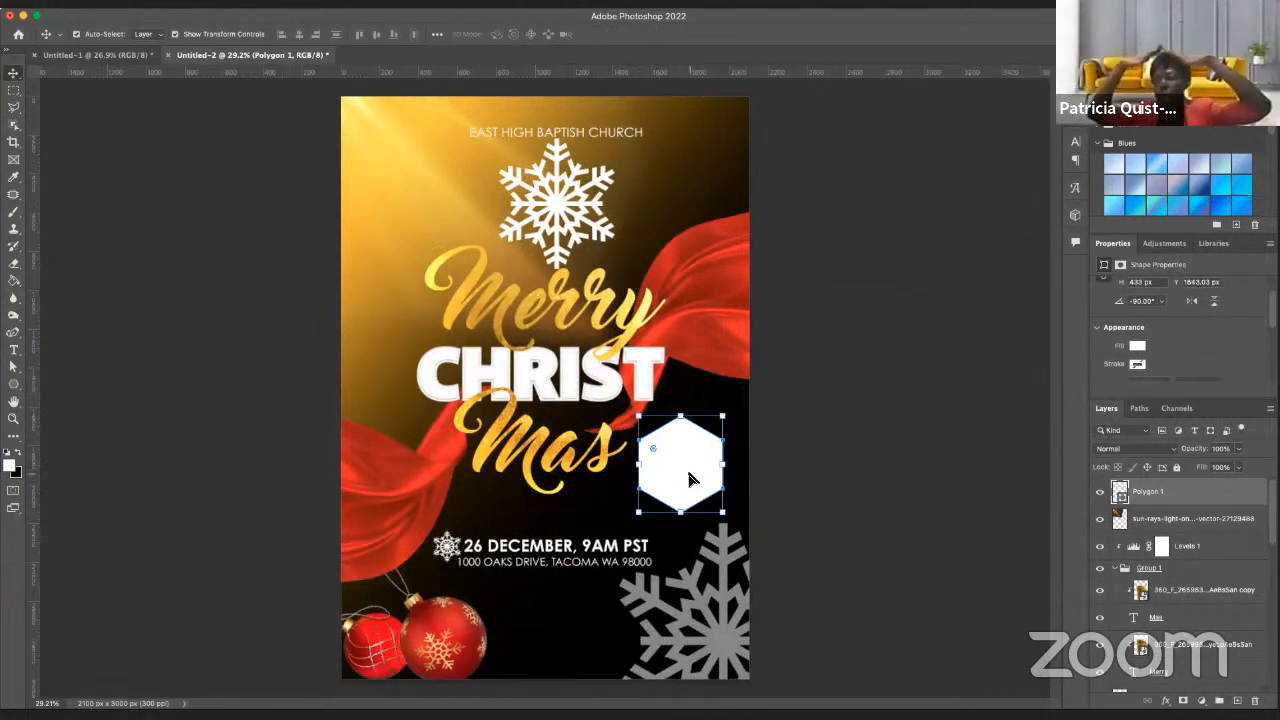
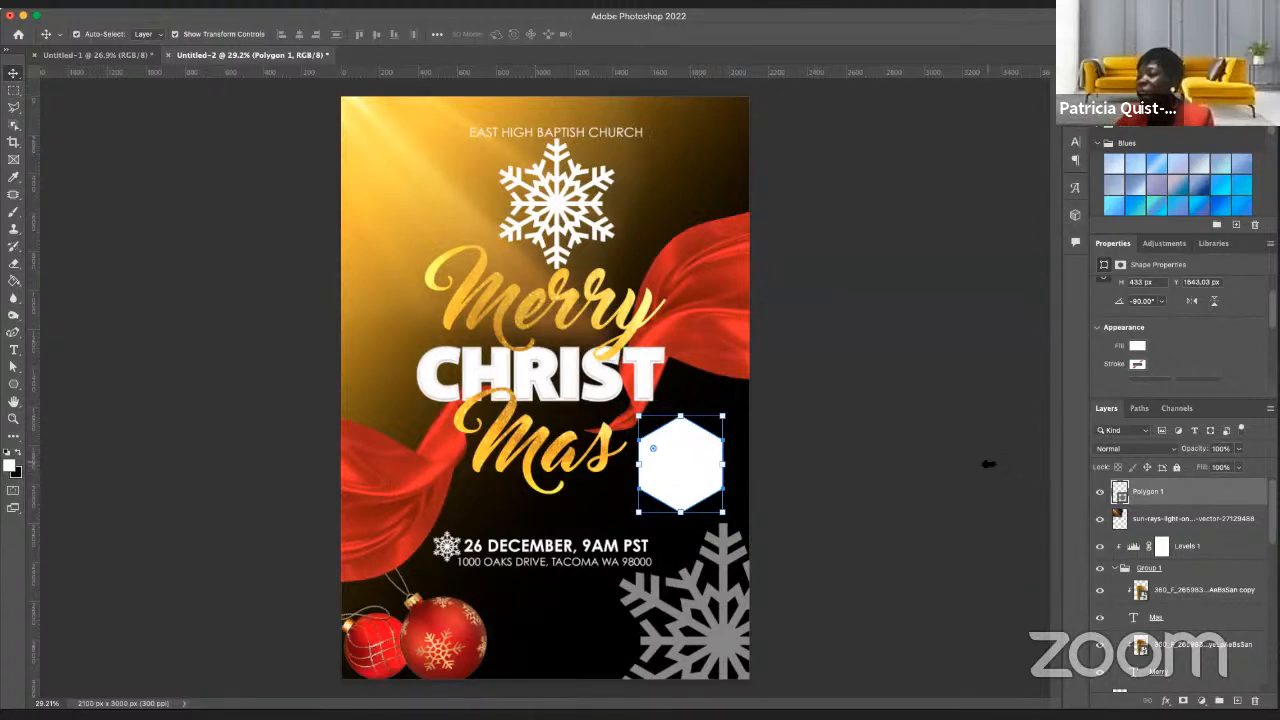
- Lower the hexagon layer's opacity to 12%
left_click(1239, 449)
left_click_drag(1242, 470, 1189, 470)
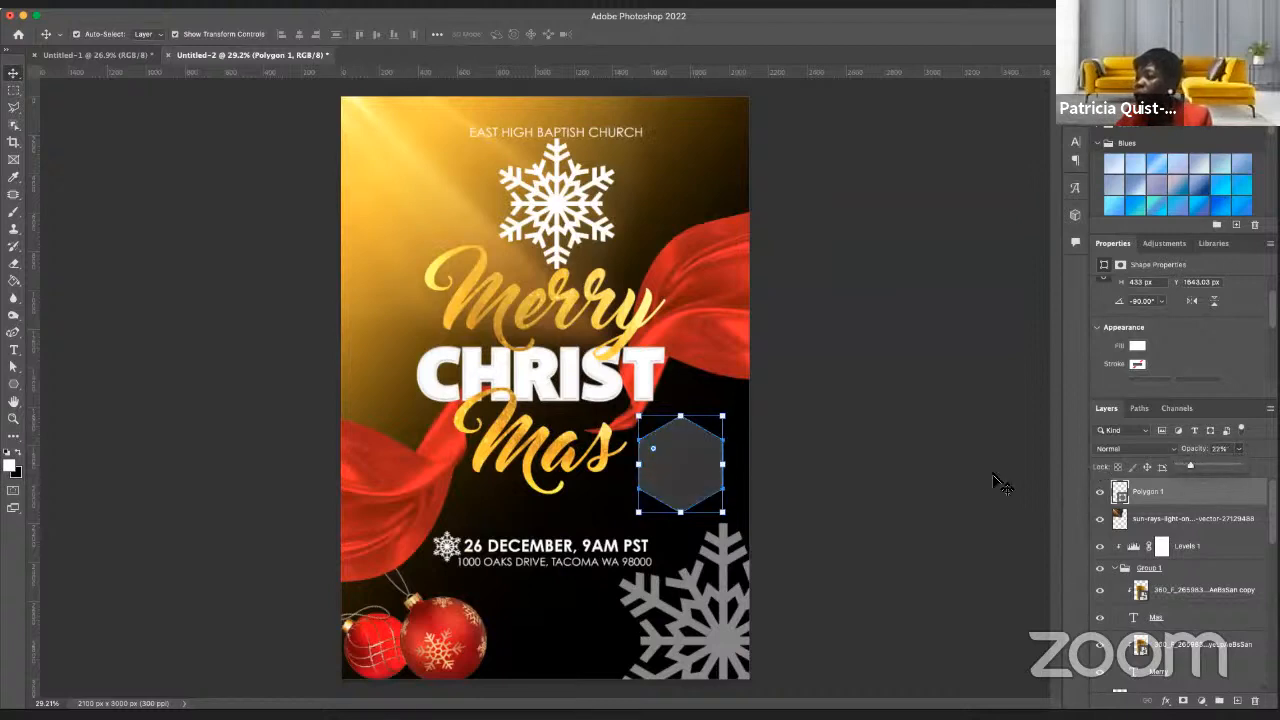
left_click(1000, 481)
left_click(711, 470)
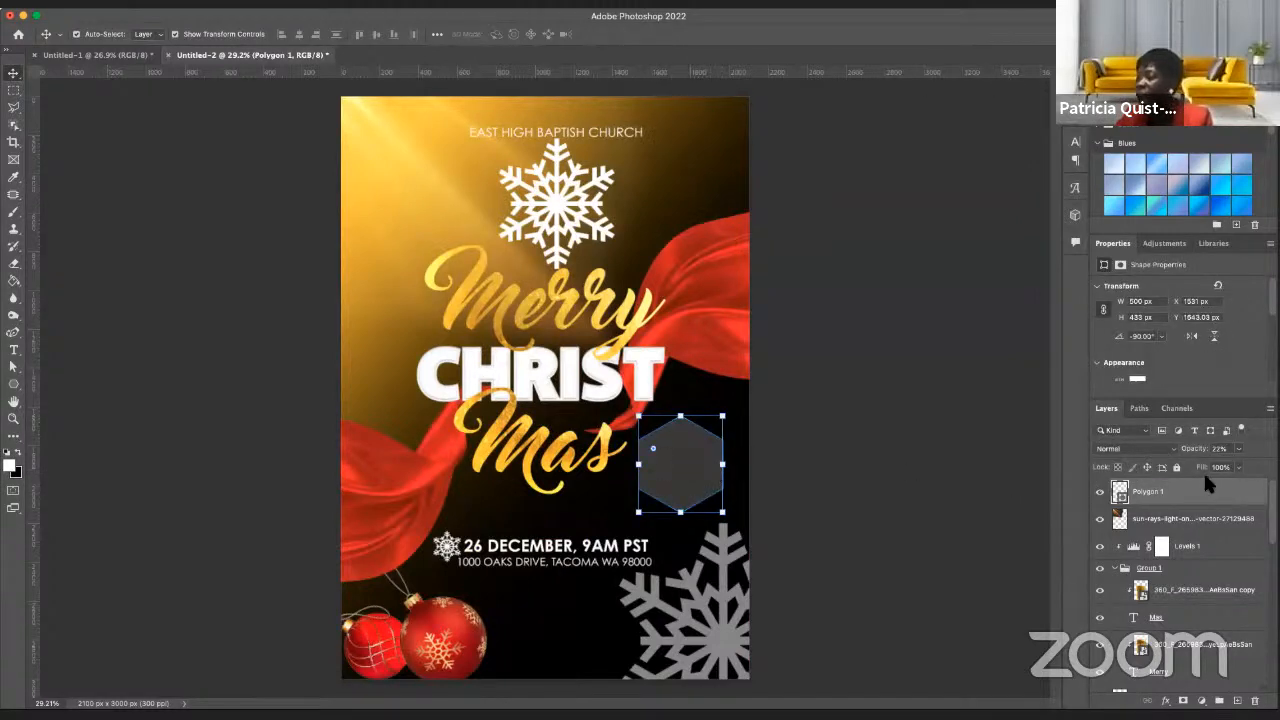
left_click_drag(1221, 467, 1215, 467)
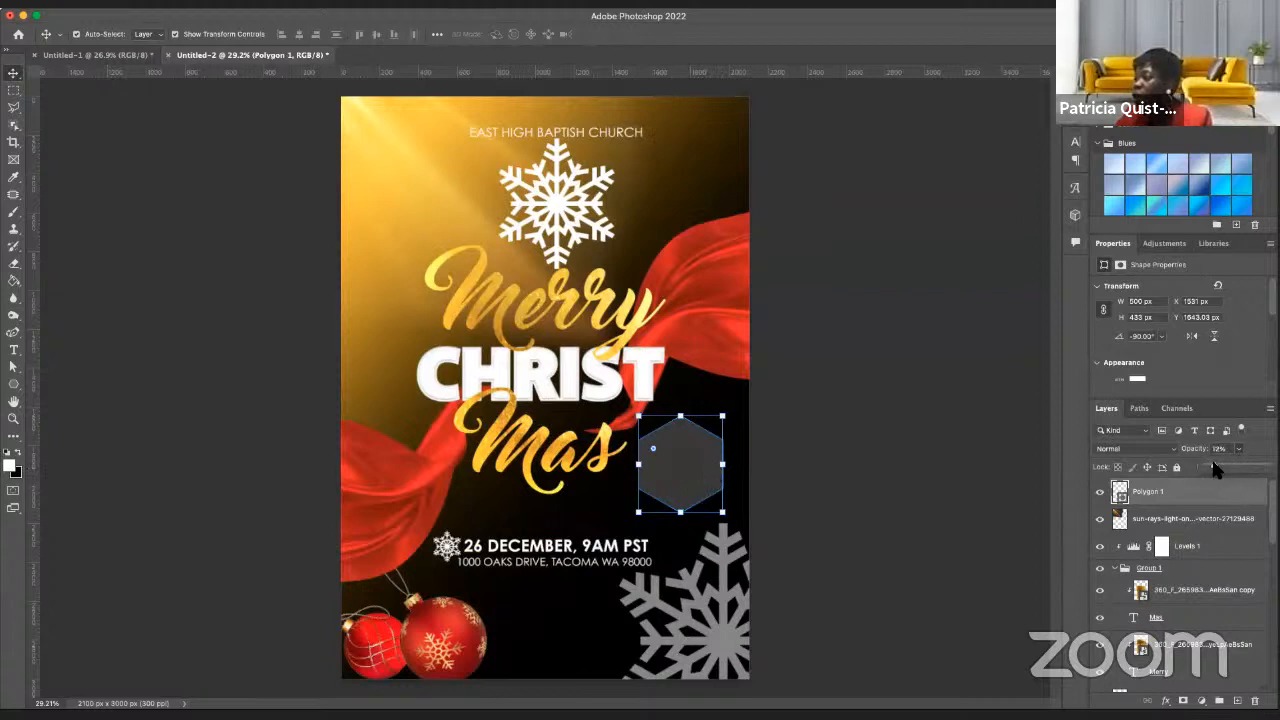
left_click(904, 500)
left_click(700, 488)
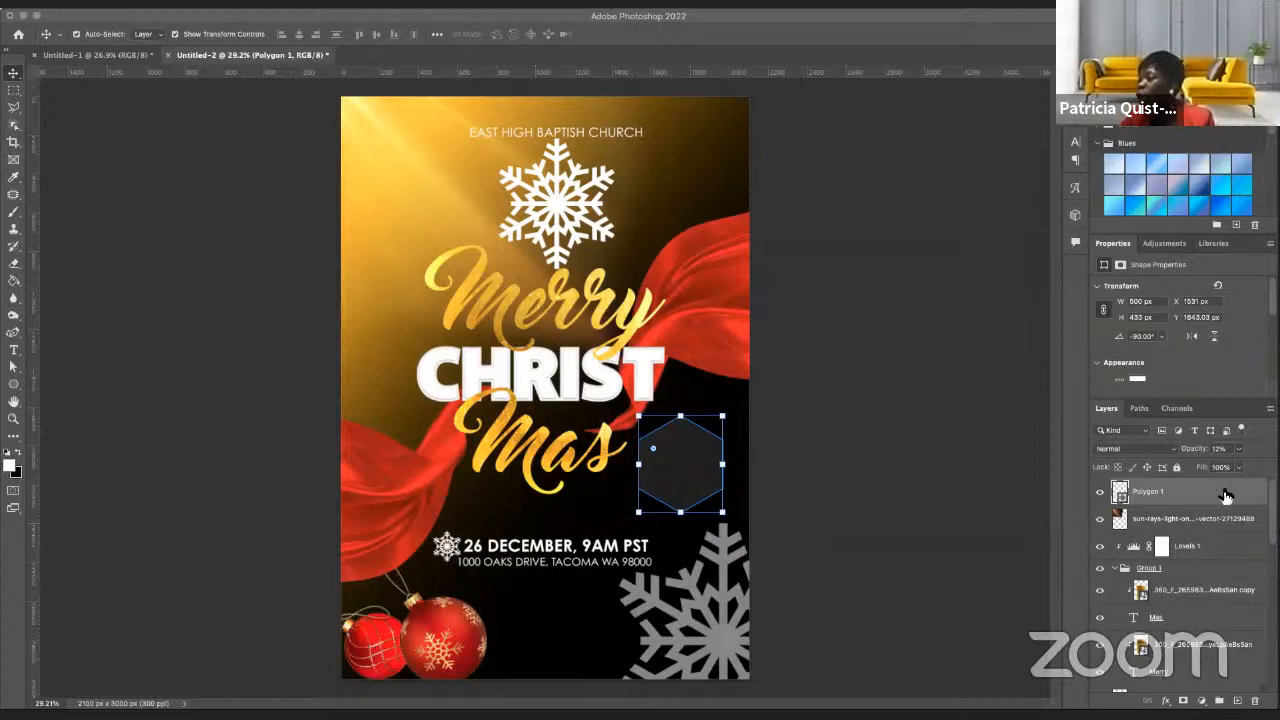
- Move the hexagon layer directly above the gradient fill layer and put it in a new group
left_click_drag(1225, 496, 1210, 617)
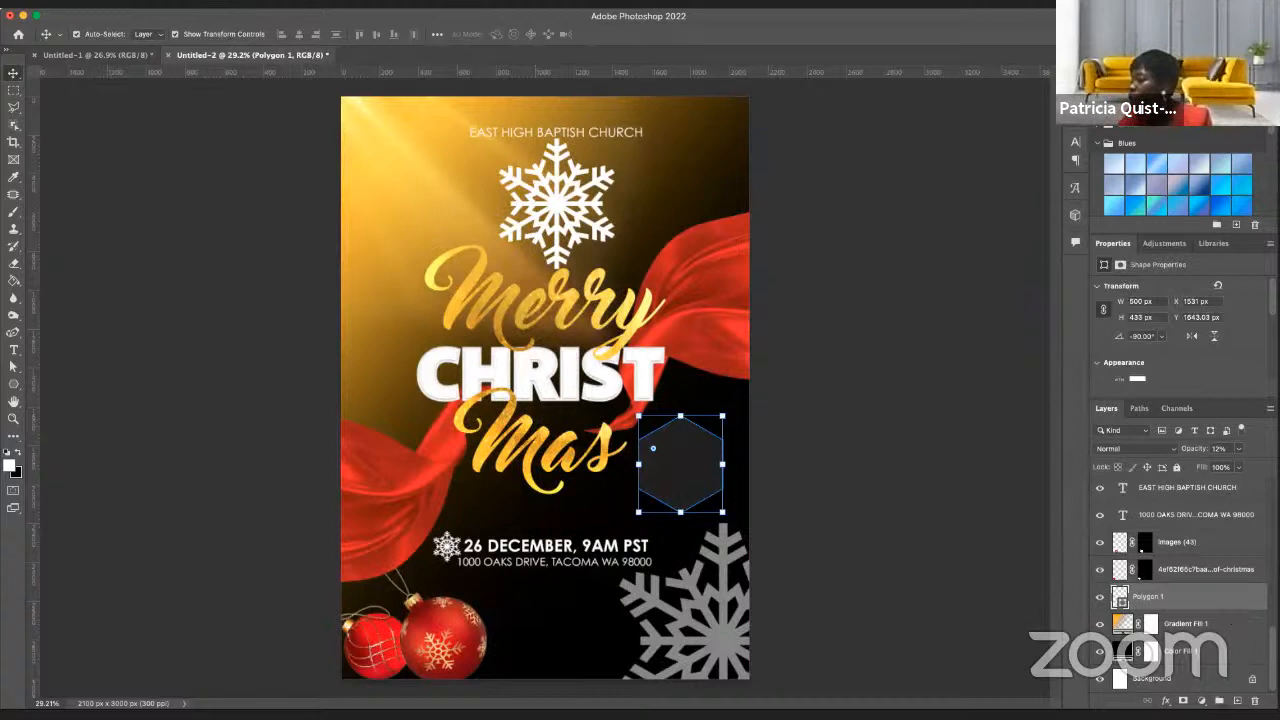
key("ctrl+g")
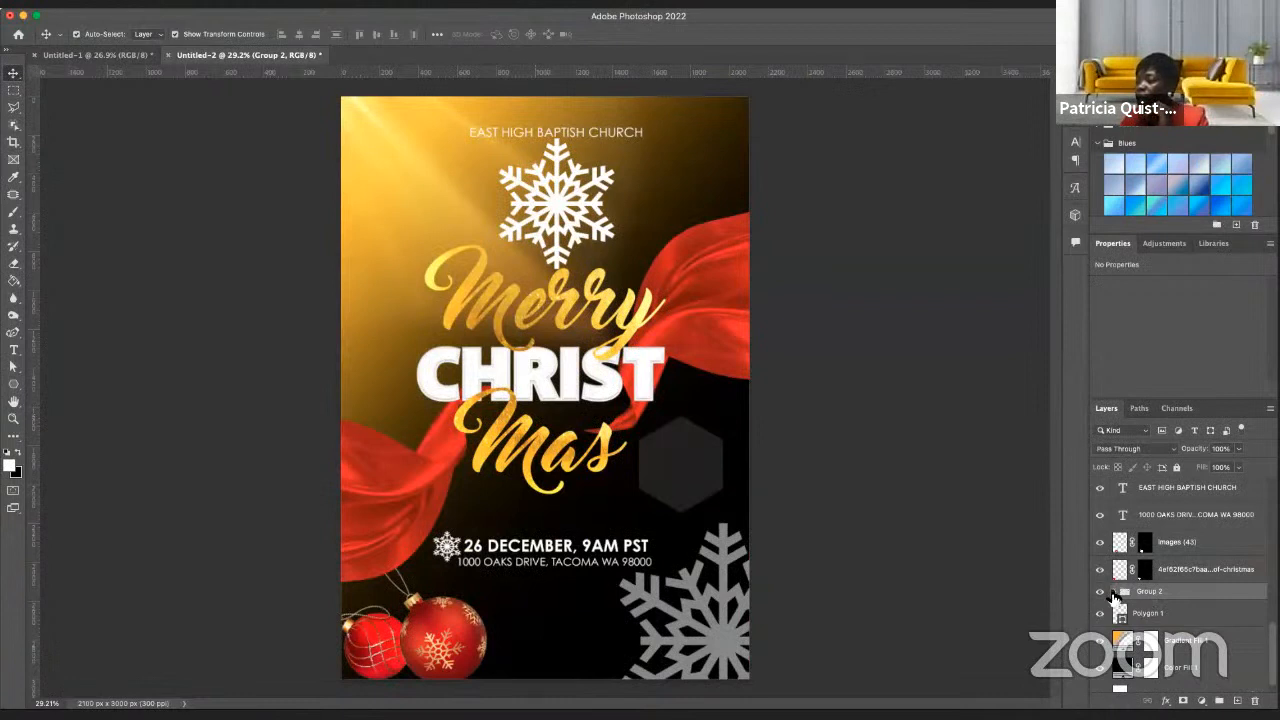
left_click(1163, 611)
left_click(1182, 589)
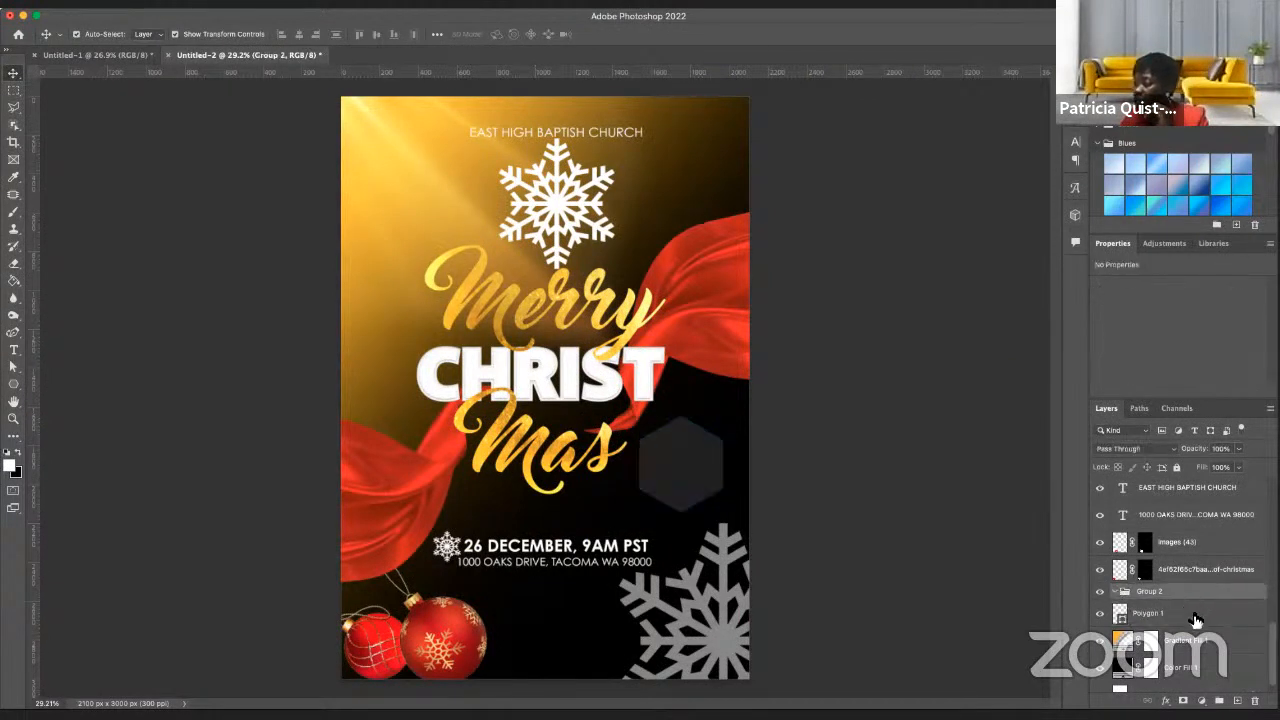
mouse_move(1194, 615)
left_mouse_down()
mouse_move(1200, 588)
mouse_move(1203, 598)
left_mouse_up()
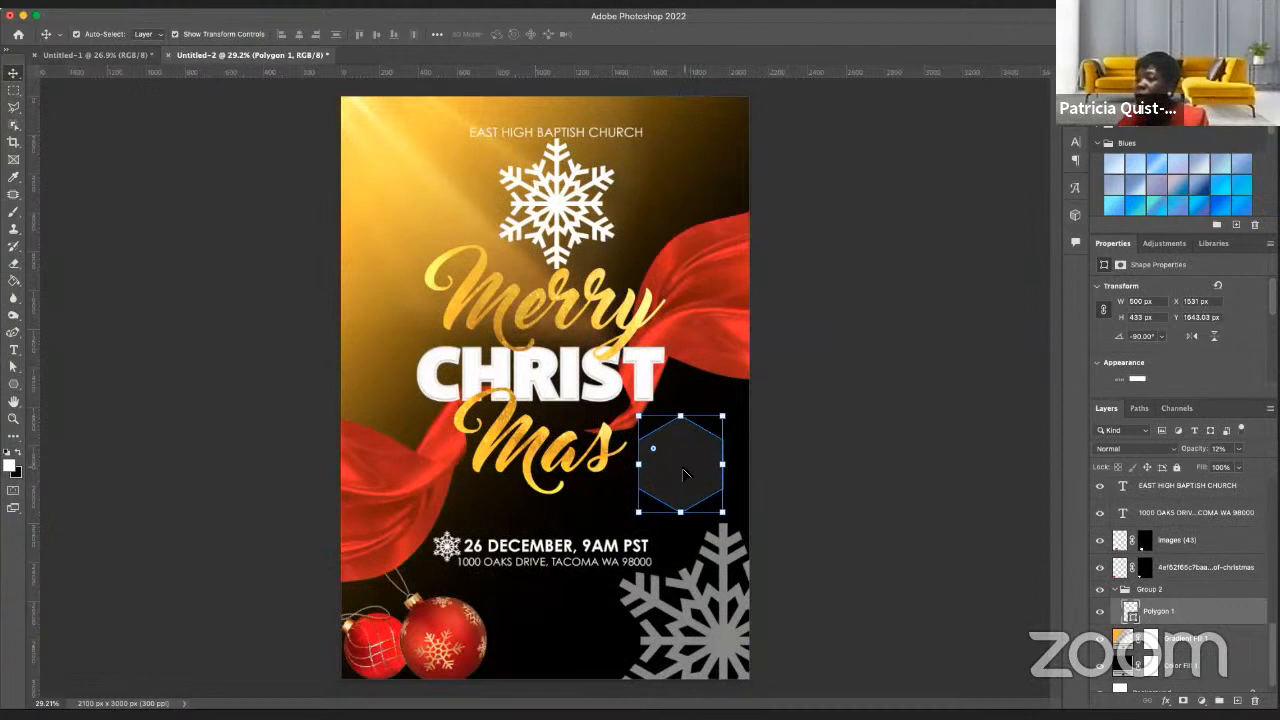
- Place hexagon copies beside the top snowflake, behind the start of Merry and beside CHRIST, and lock the sun-rays layer
left_click_drag(684, 474, 422, 272)
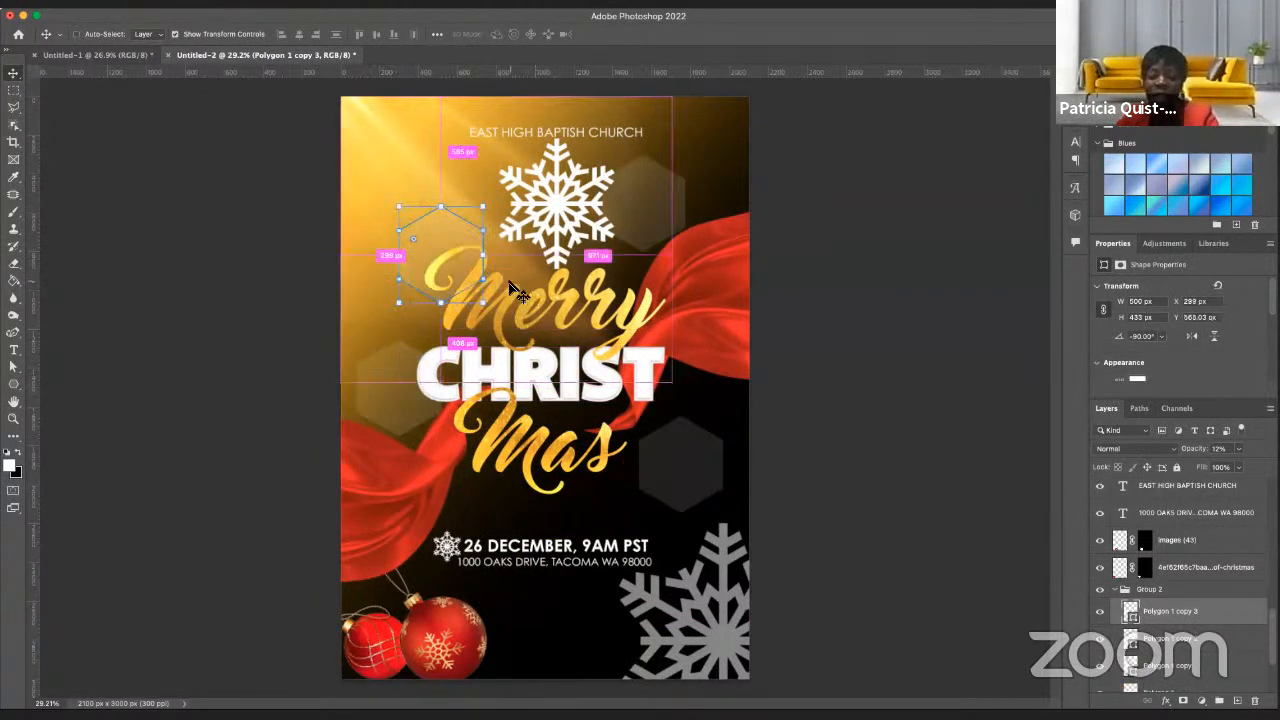
left_click_drag(437, 231, 445, 187)
key("ctrl+z")
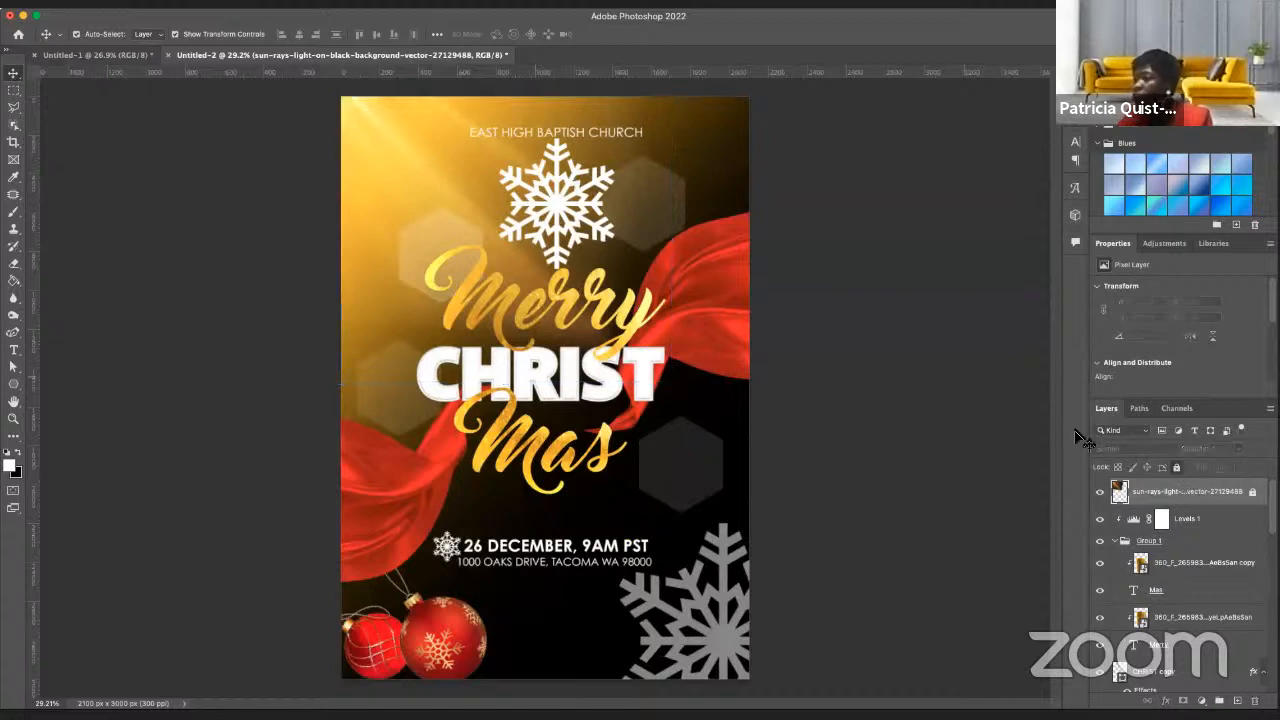
- Add small hexagon copies scaled to about 52% on both sides of the top snowflake and left of the word Merry
left_click(418, 262)
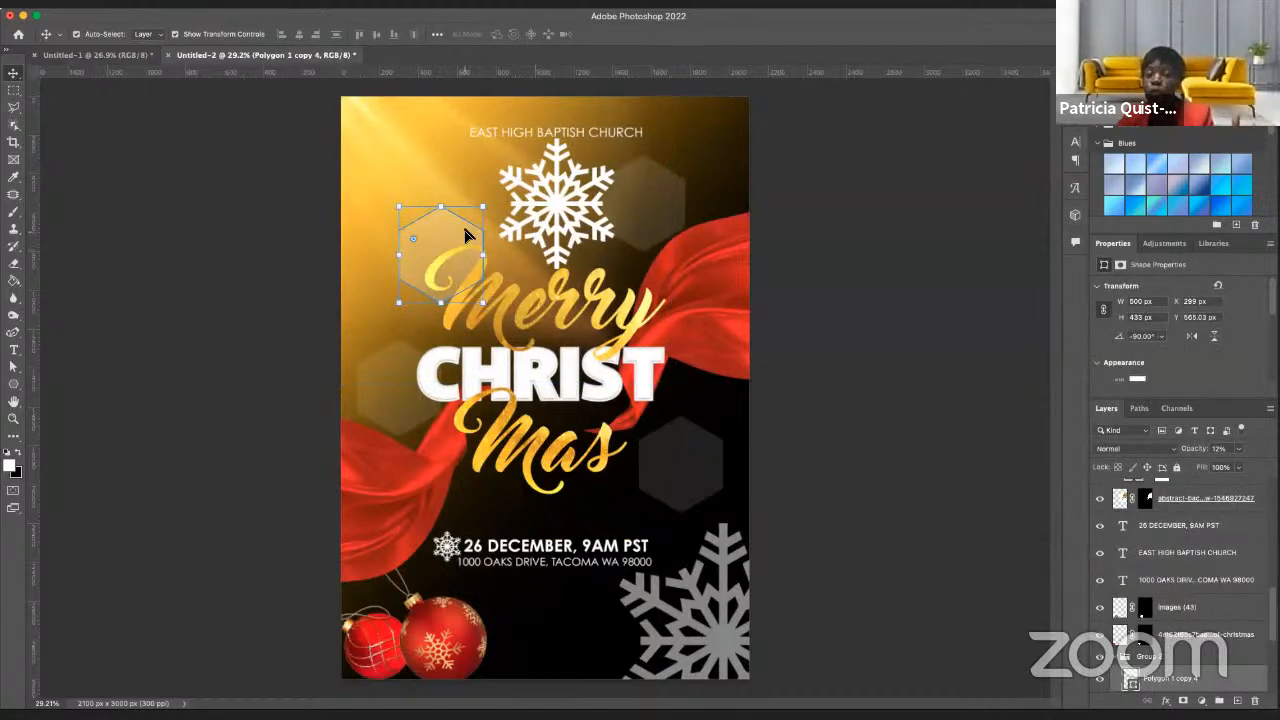
left_click_drag(445, 229, 479, 198, "alt")
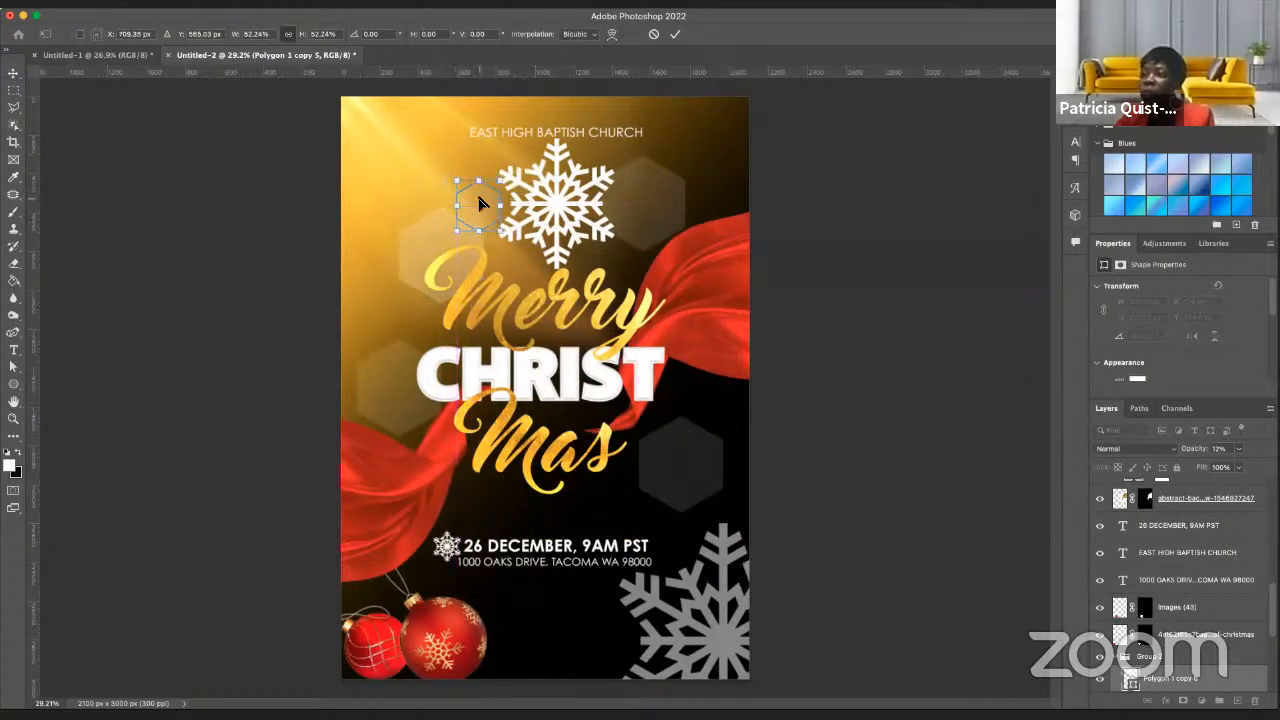
key("Return")
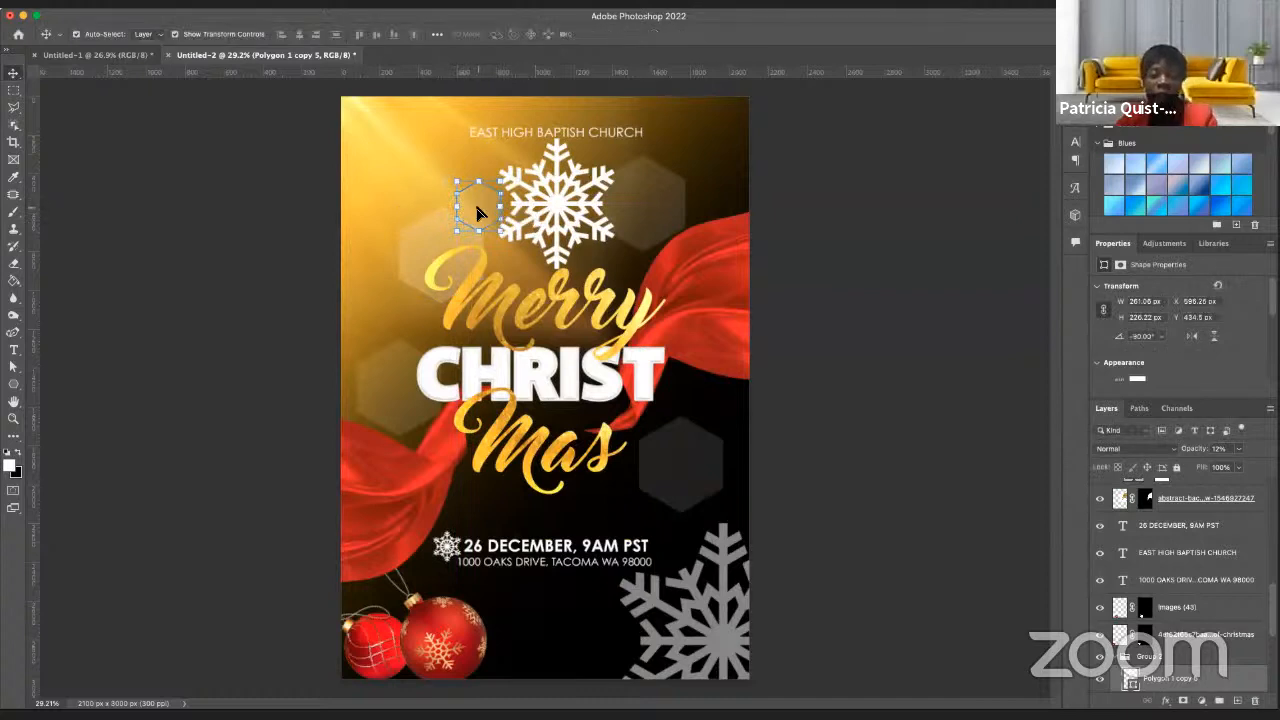
left_click_drag(476, 215, 575, 330)
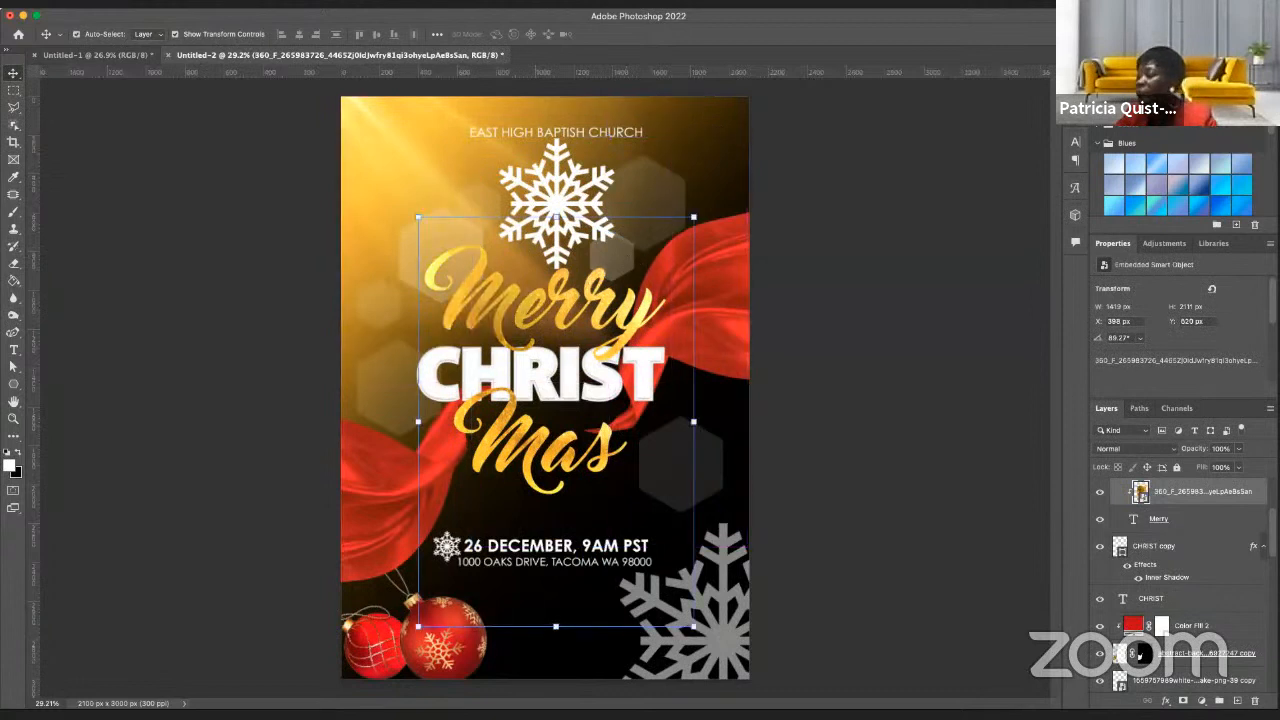
- Lock both gold texture layers and the Merry and Mas text layers
left_click(1177, 467)
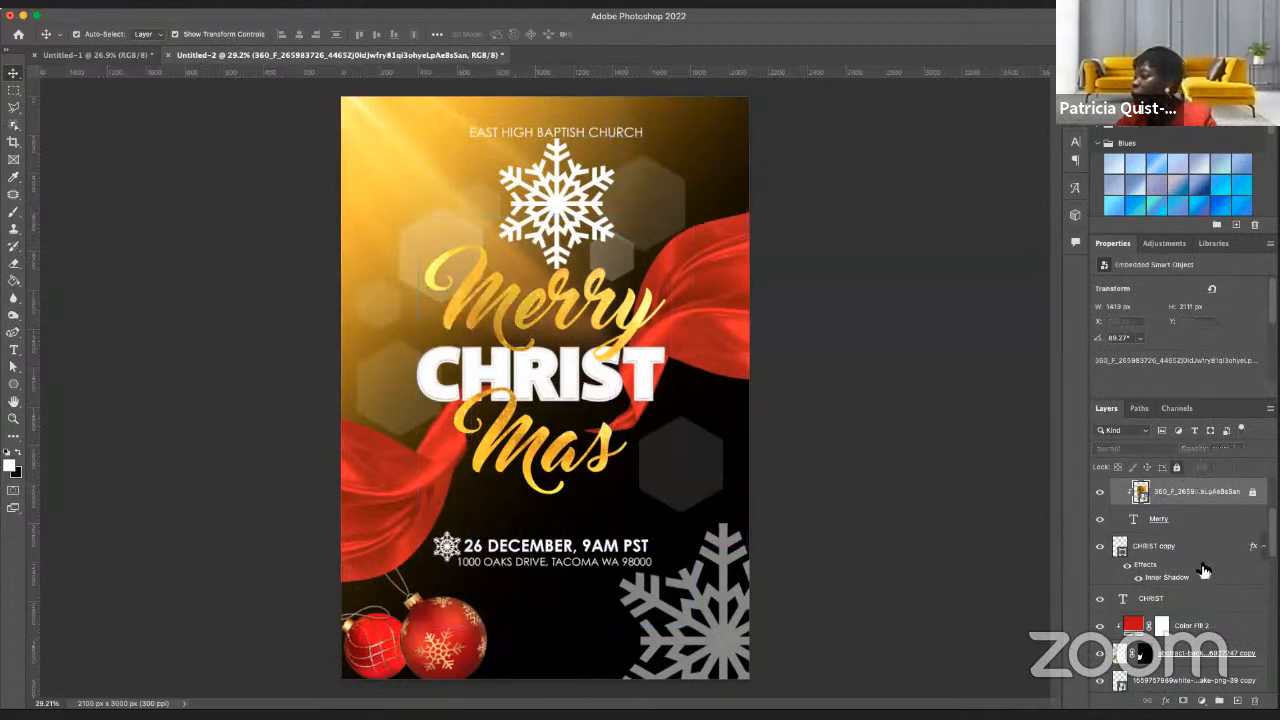
scroll(1205, 550, "up", 2)
left_click(1229, 494)
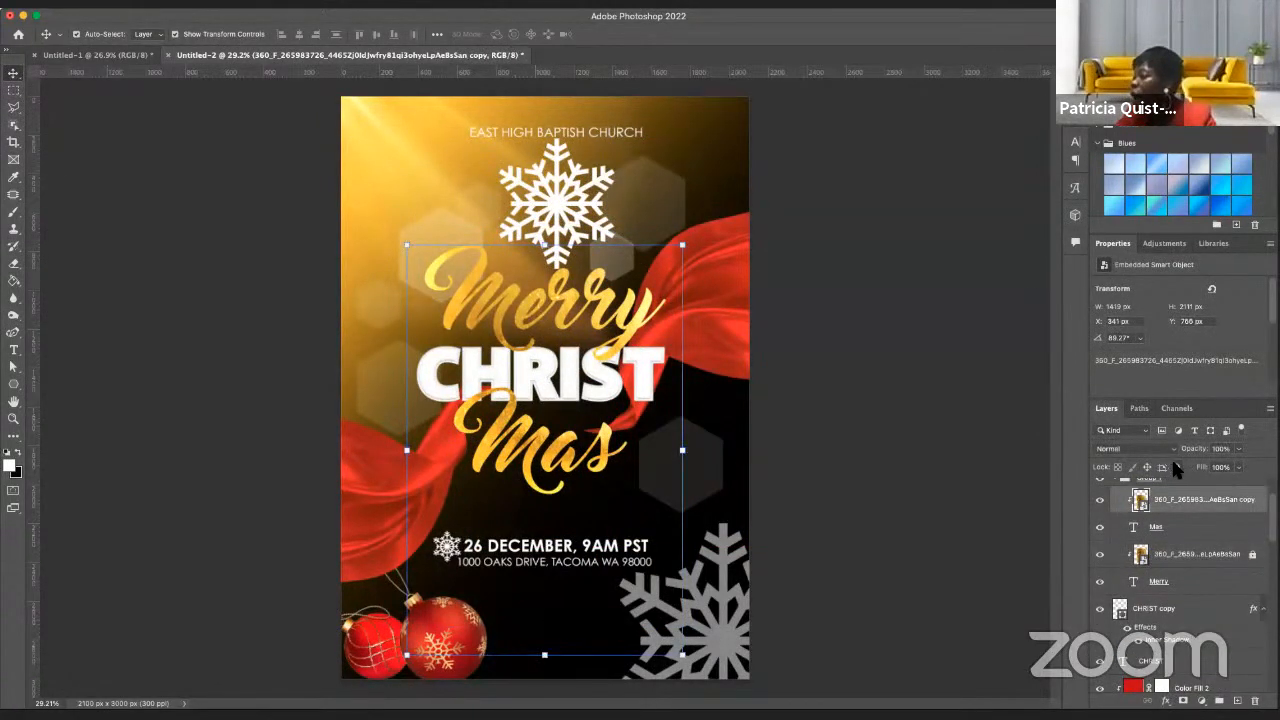
left_click(1177, 467)
left_click(850, 298)
left_click(608, 258)
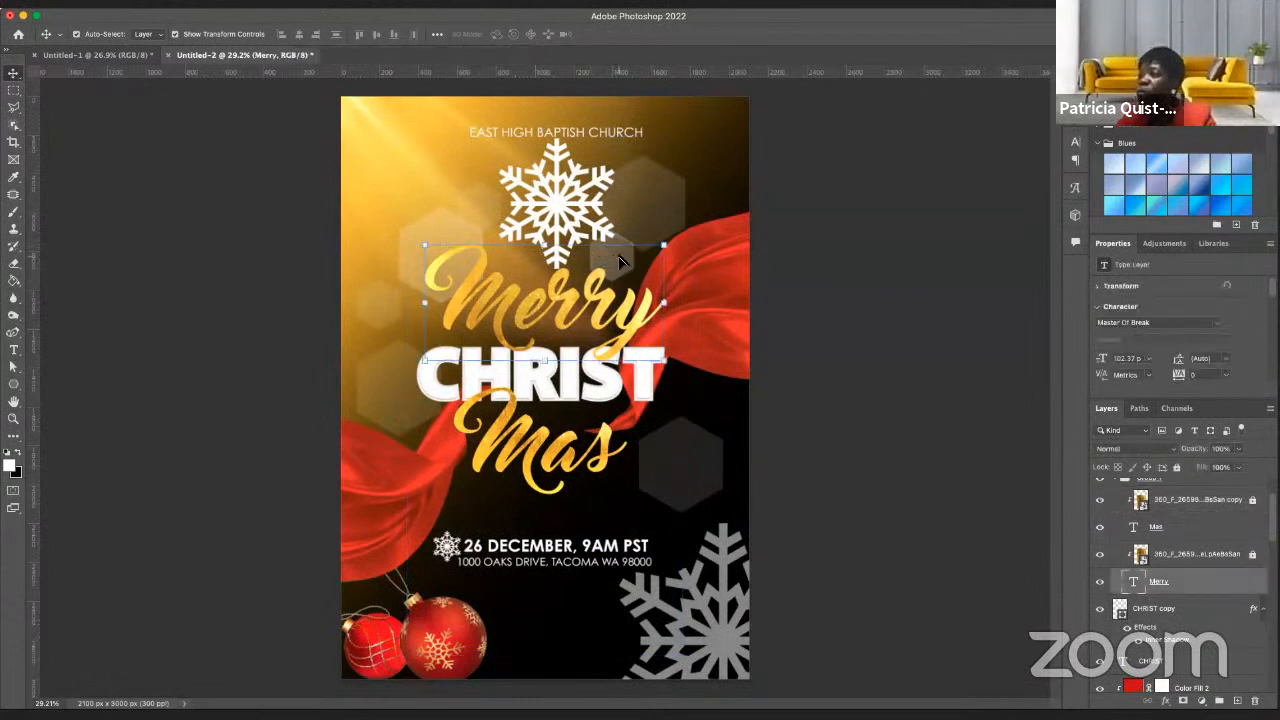
left_click(1177, 467)
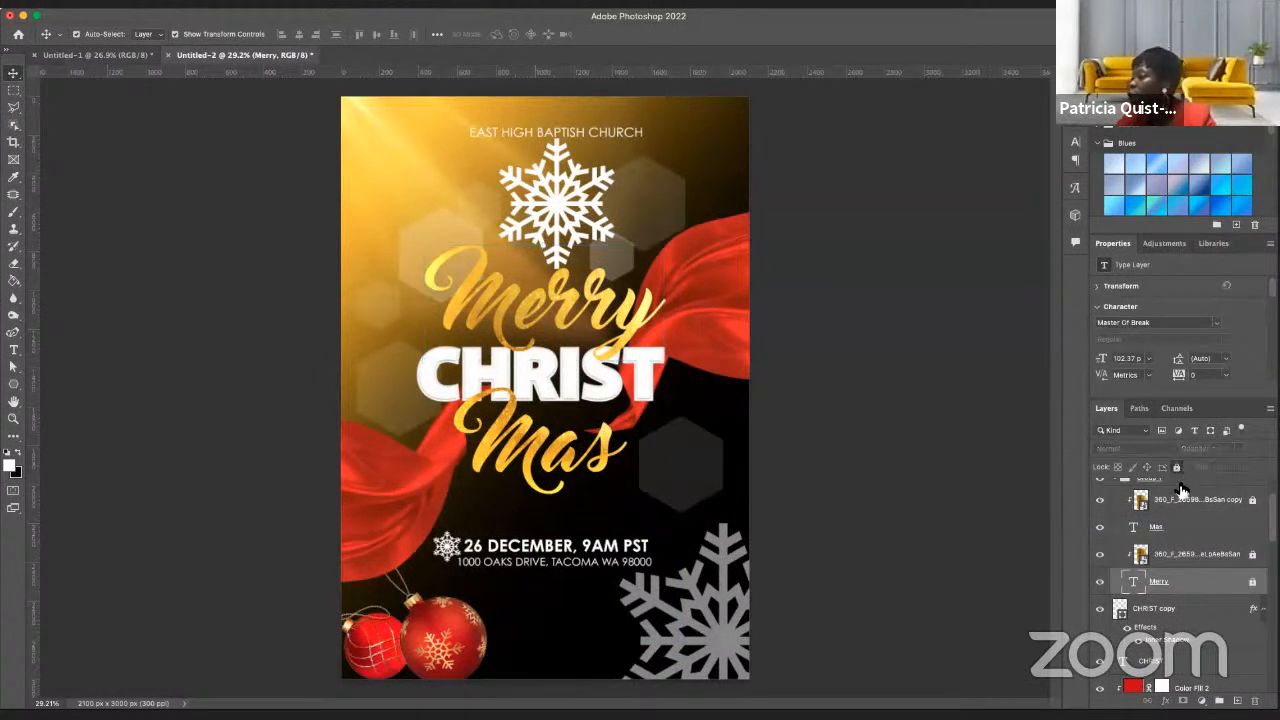
left_click(1180, 527)
left_click(886, 357)
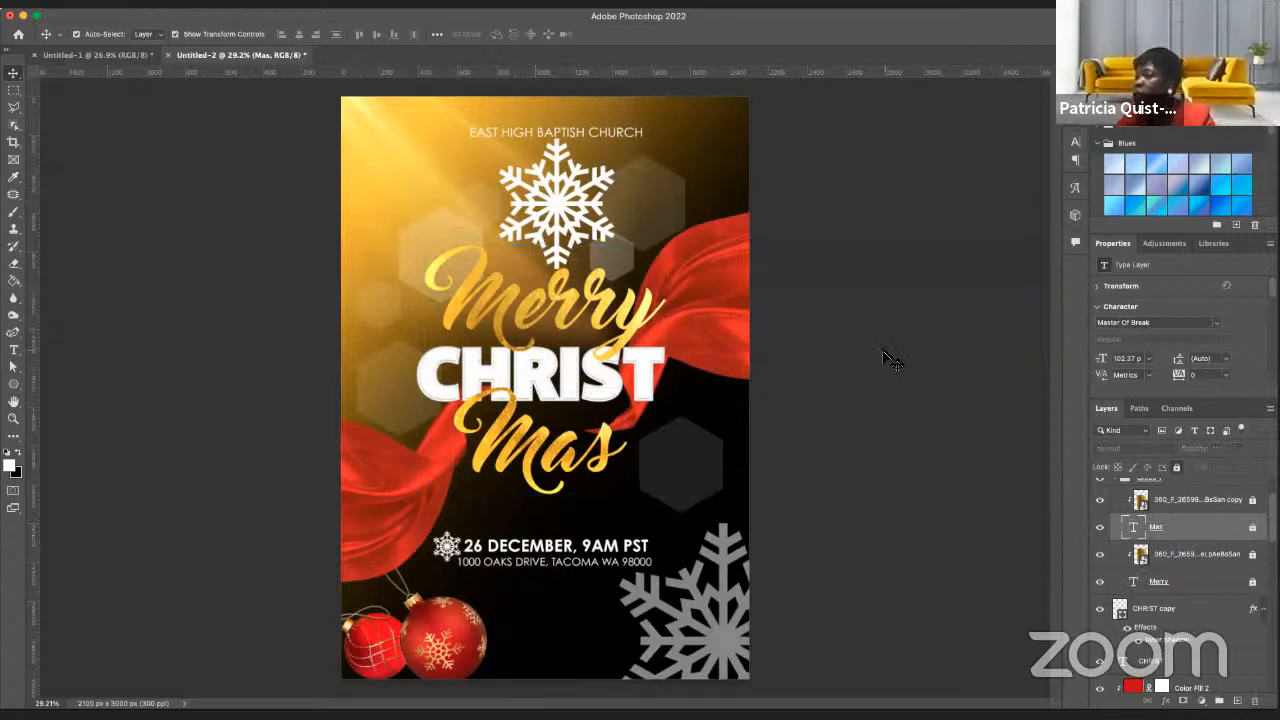
- Duplicate a small hexagon and scale the copy to about 168 × 146 px near the flyer's left edge, level with the top snowflake
left_click(622, 270)
left_click_drag(620, 270, 358, 208)
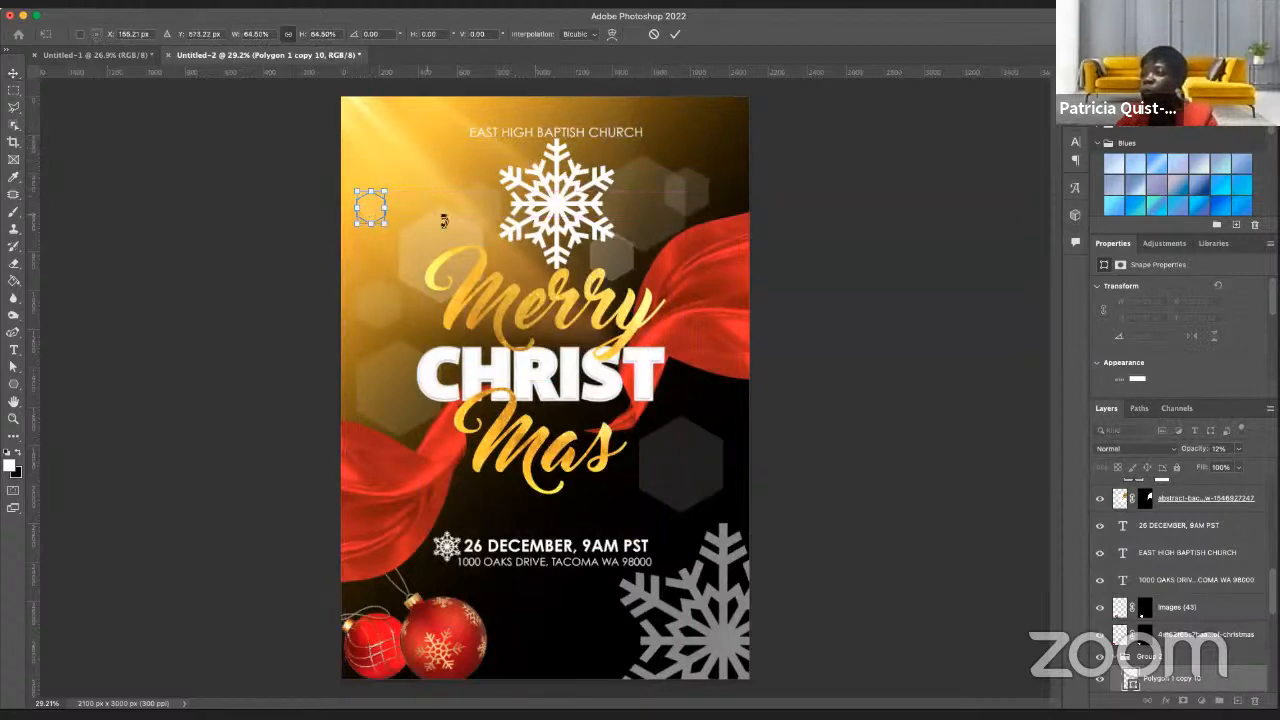
key("Return")
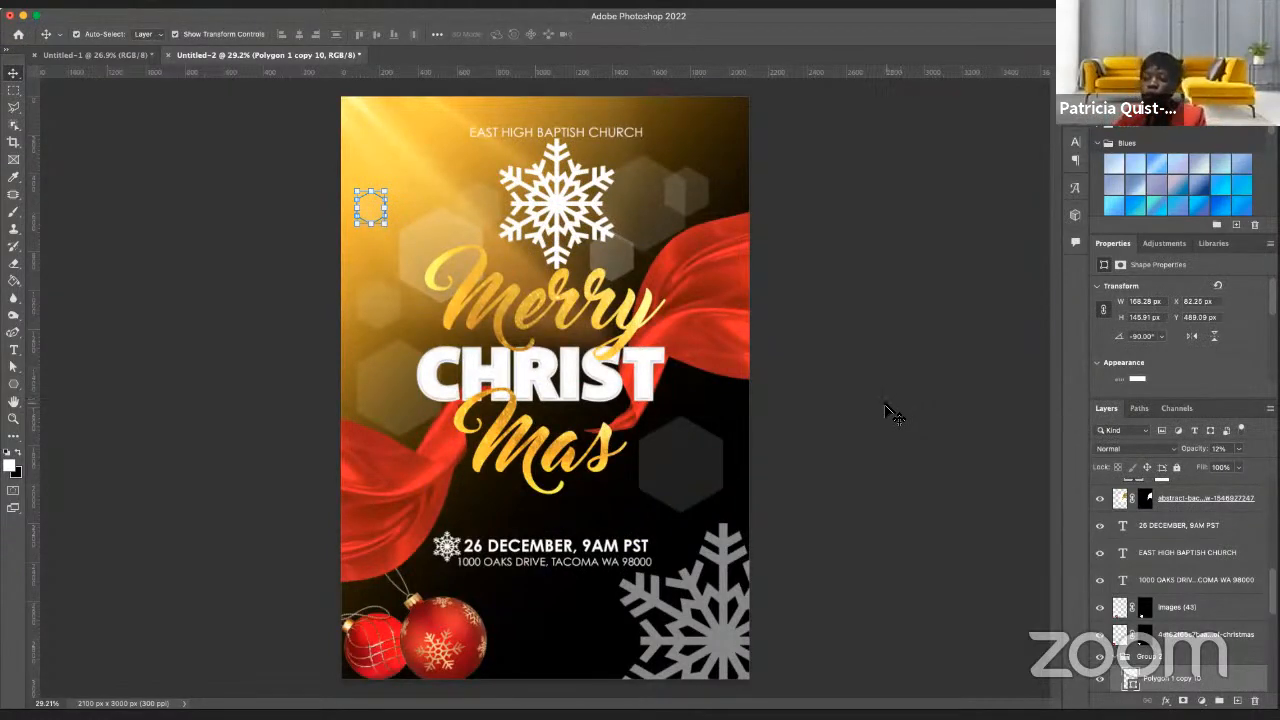
- Examine the Polygon group in the Untitled-1 reference flyer by toggling the visibility of its Polygon 1 copy 3 layer
left_click(142, 58)
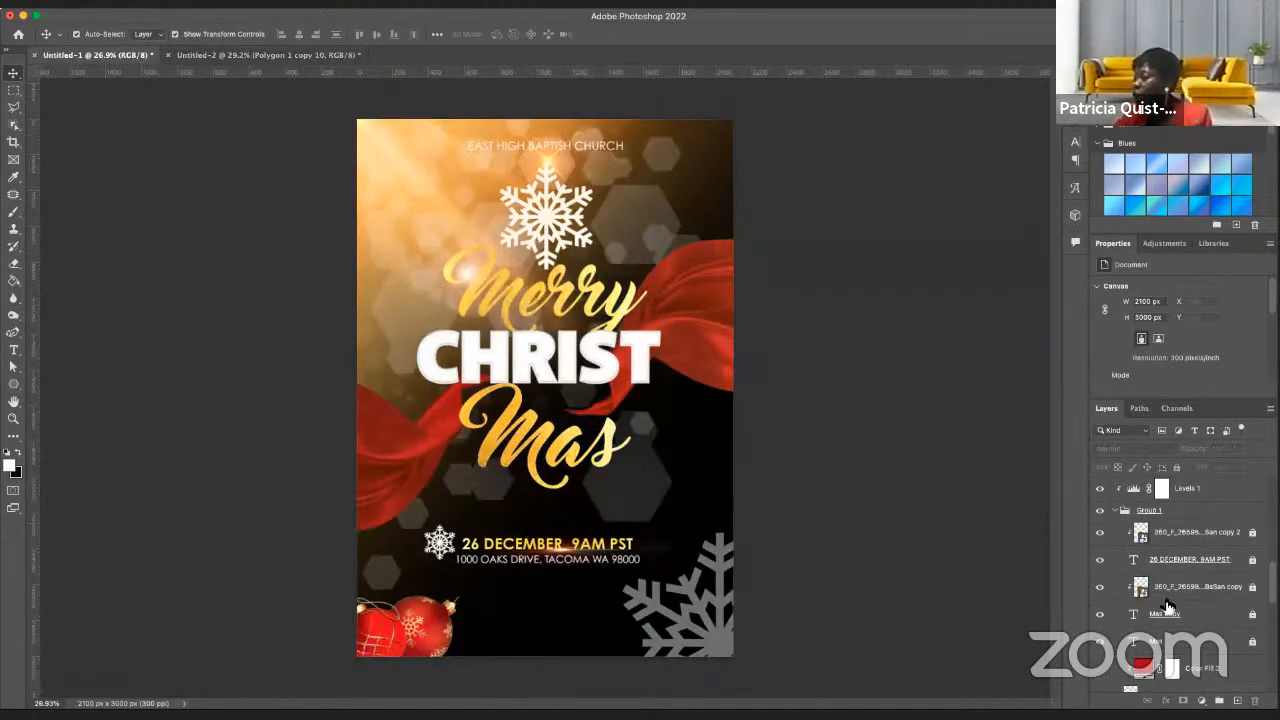
scroll(1165, 600, "down", 2)
scroll(1165, 605, "down", 5)
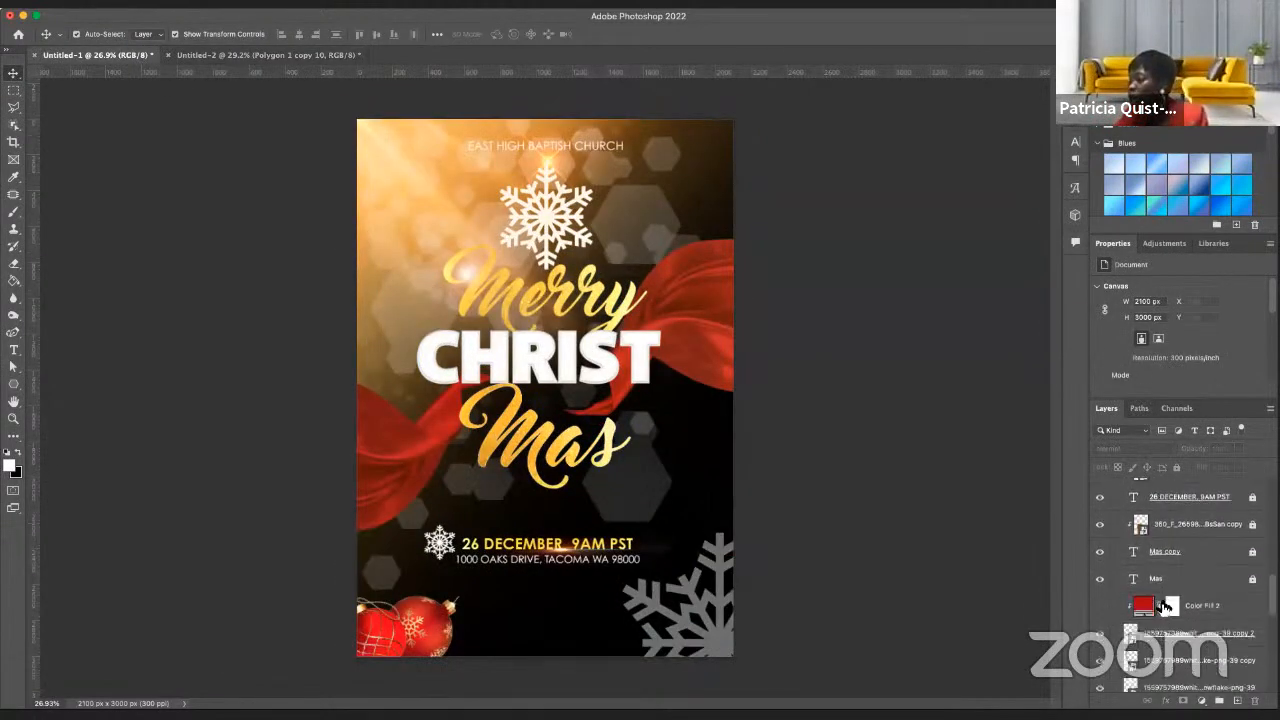
scroll(1167, 608, "down", 1)
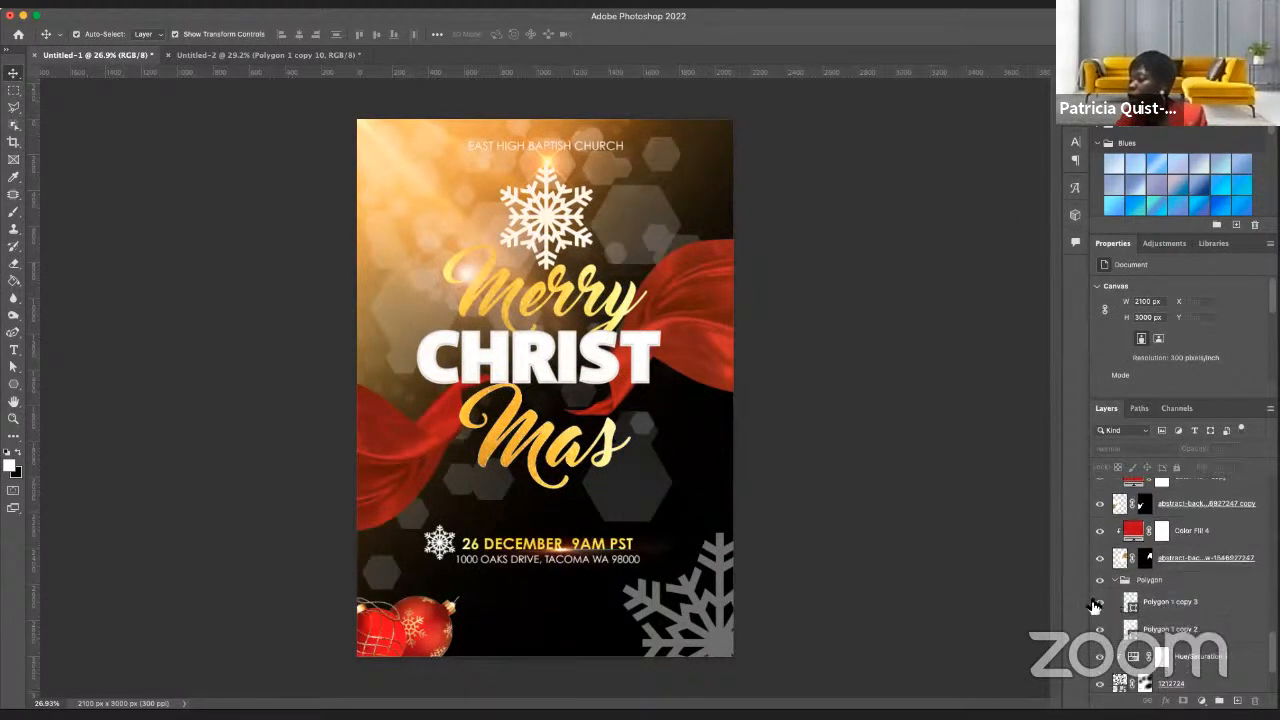
left_click(1101, 602)
left_click(1102, 603)
left_click(1207, 607)
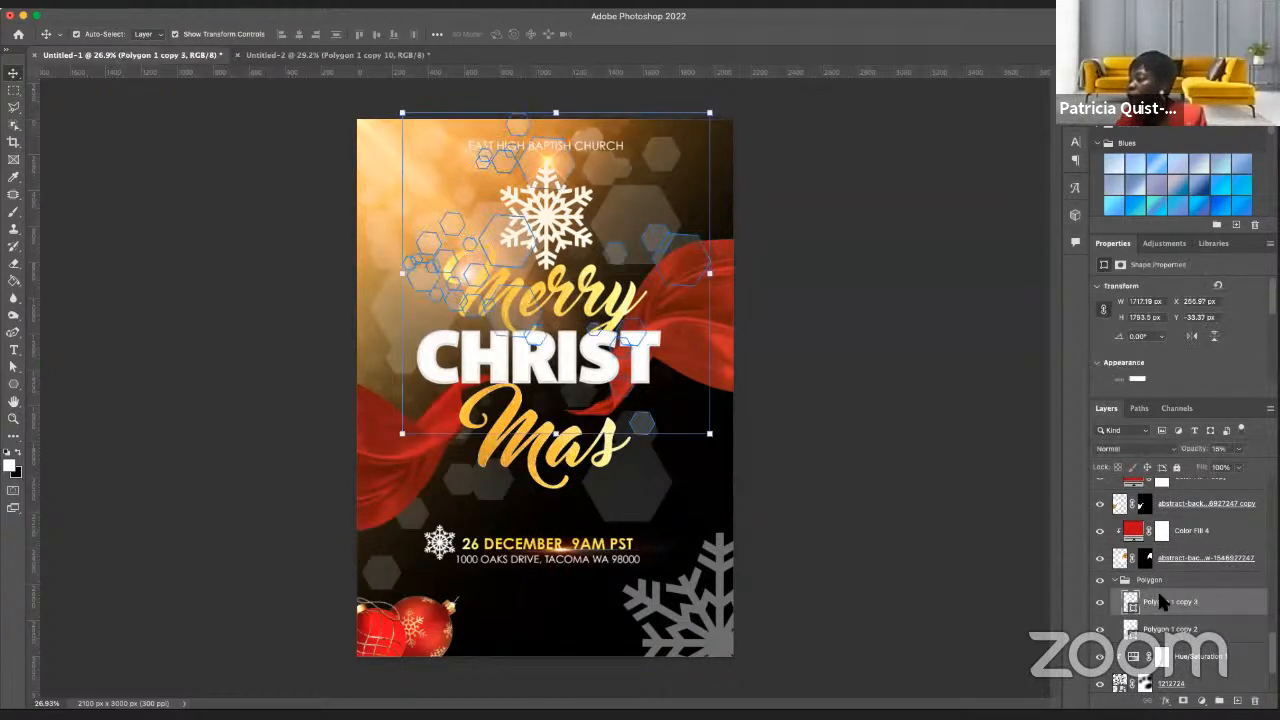
left_click(1101, 606)
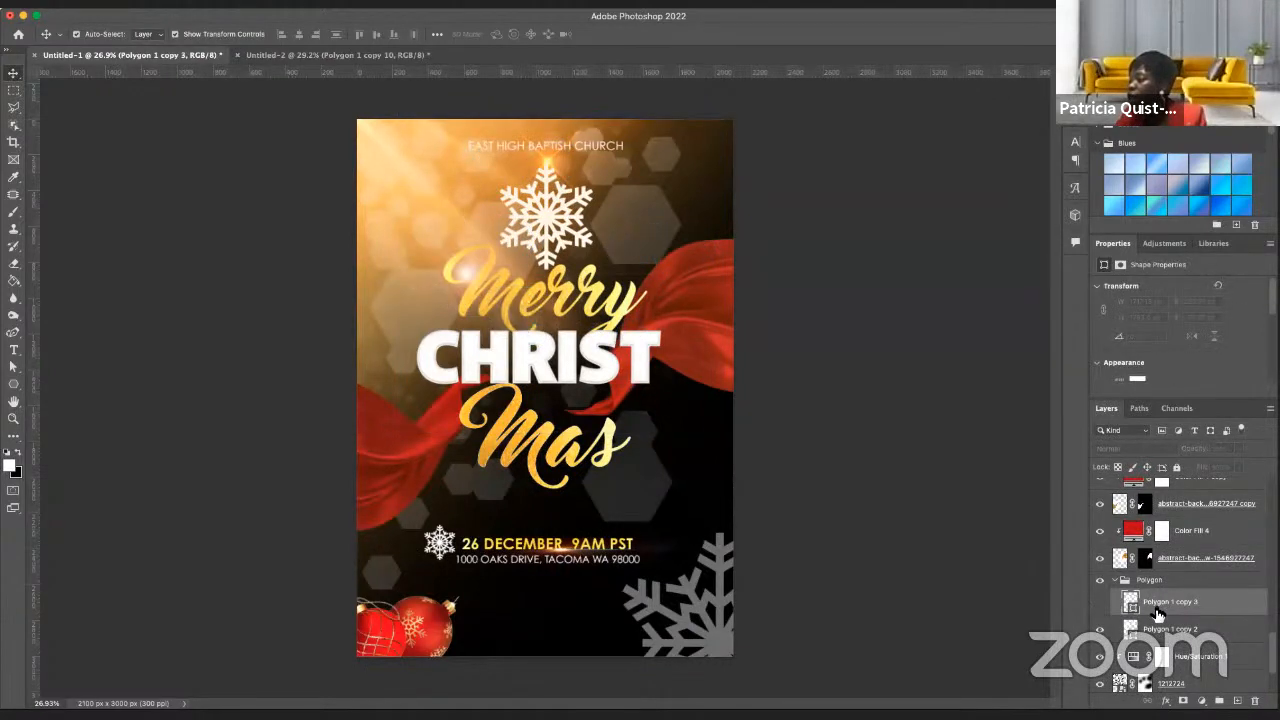
left_click(1100, 602)
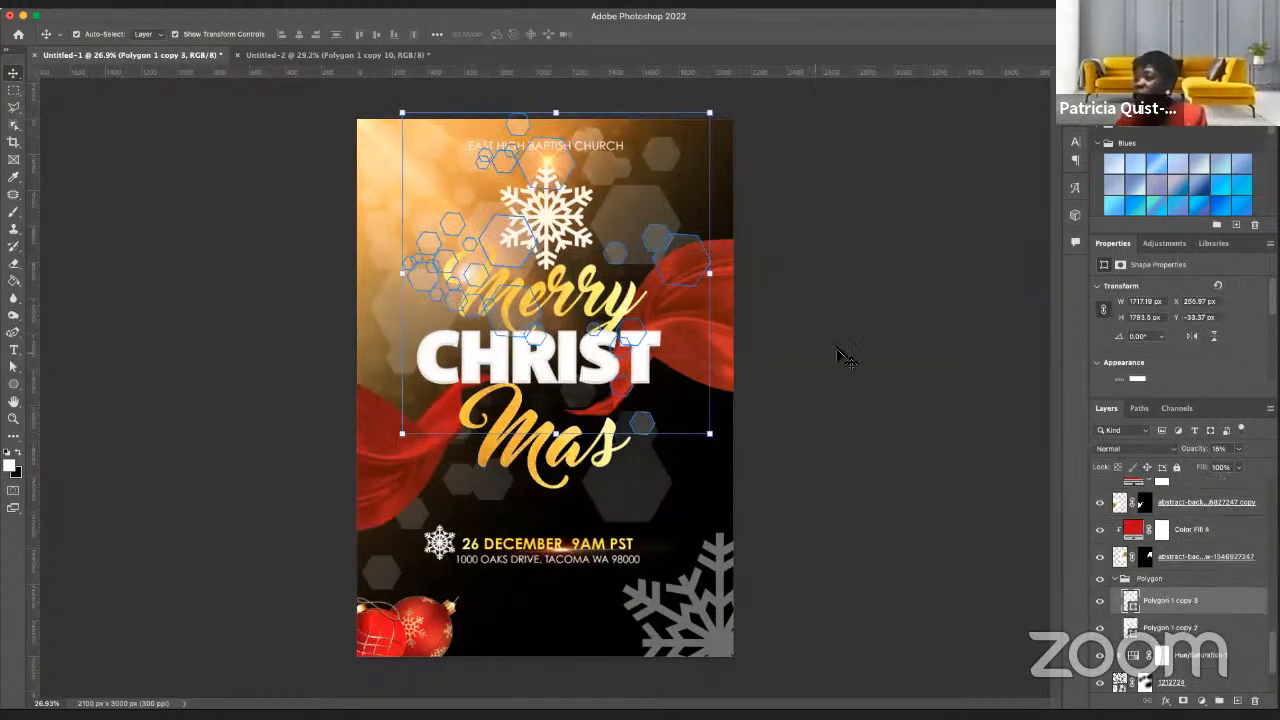
scroll(1212, 648, "down", 1)
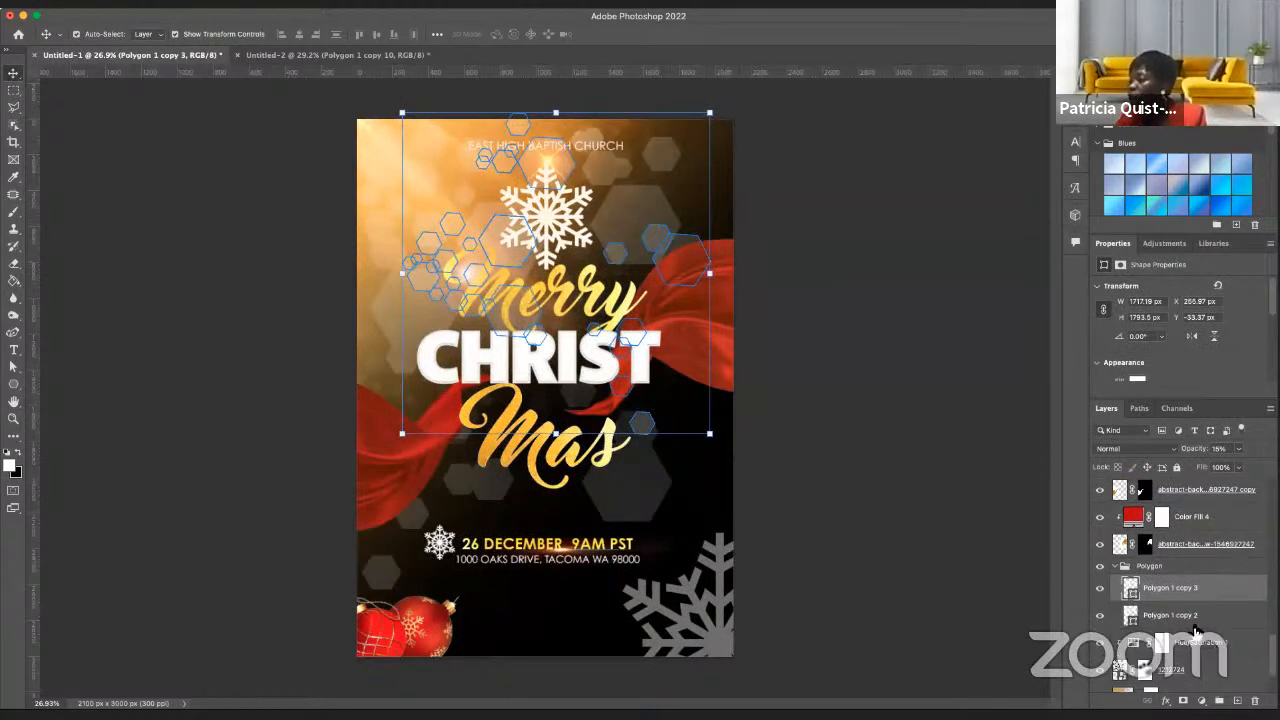
left_click(1192, 616, "shift")
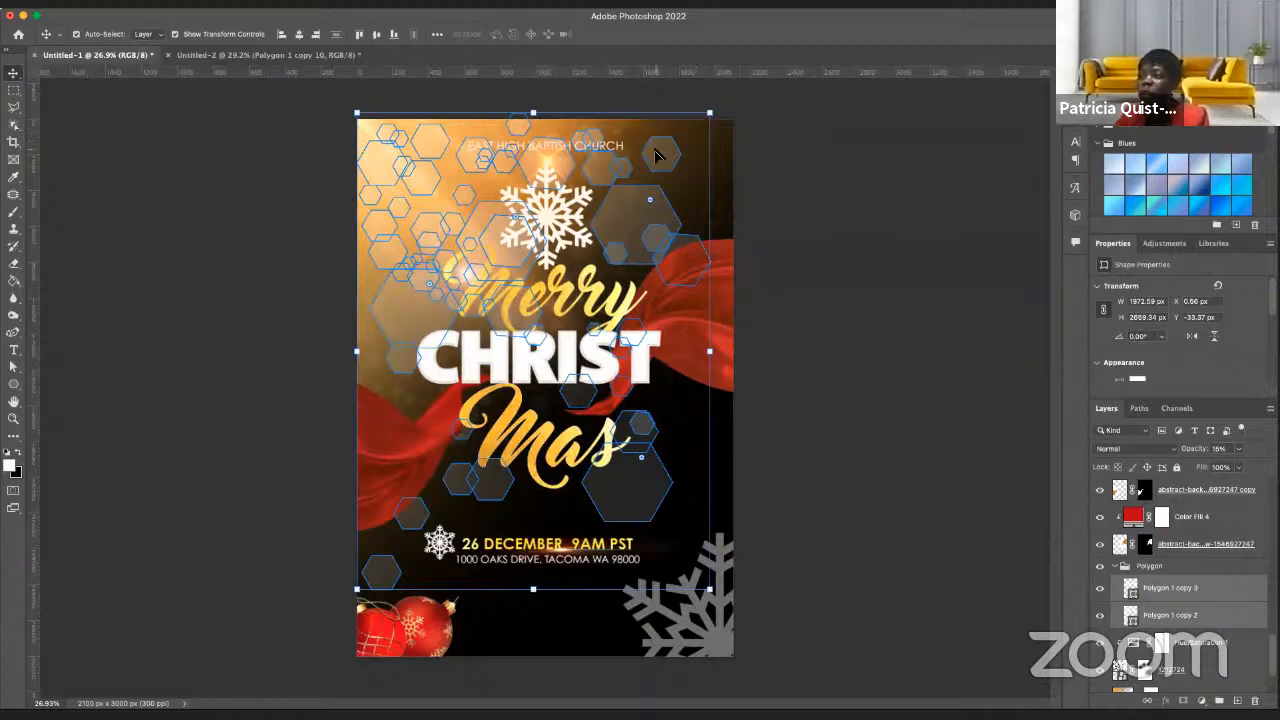
left_click(480, 106)
left_click(312, 57)
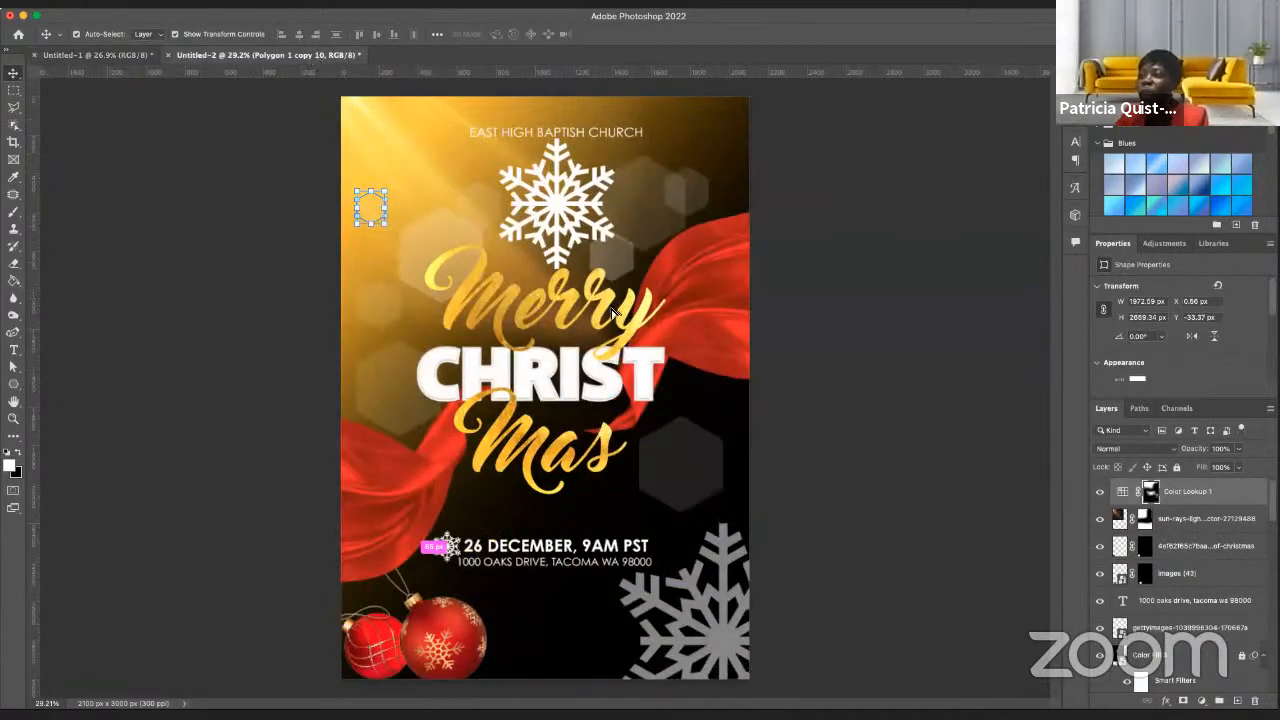
left_click(652, 372)
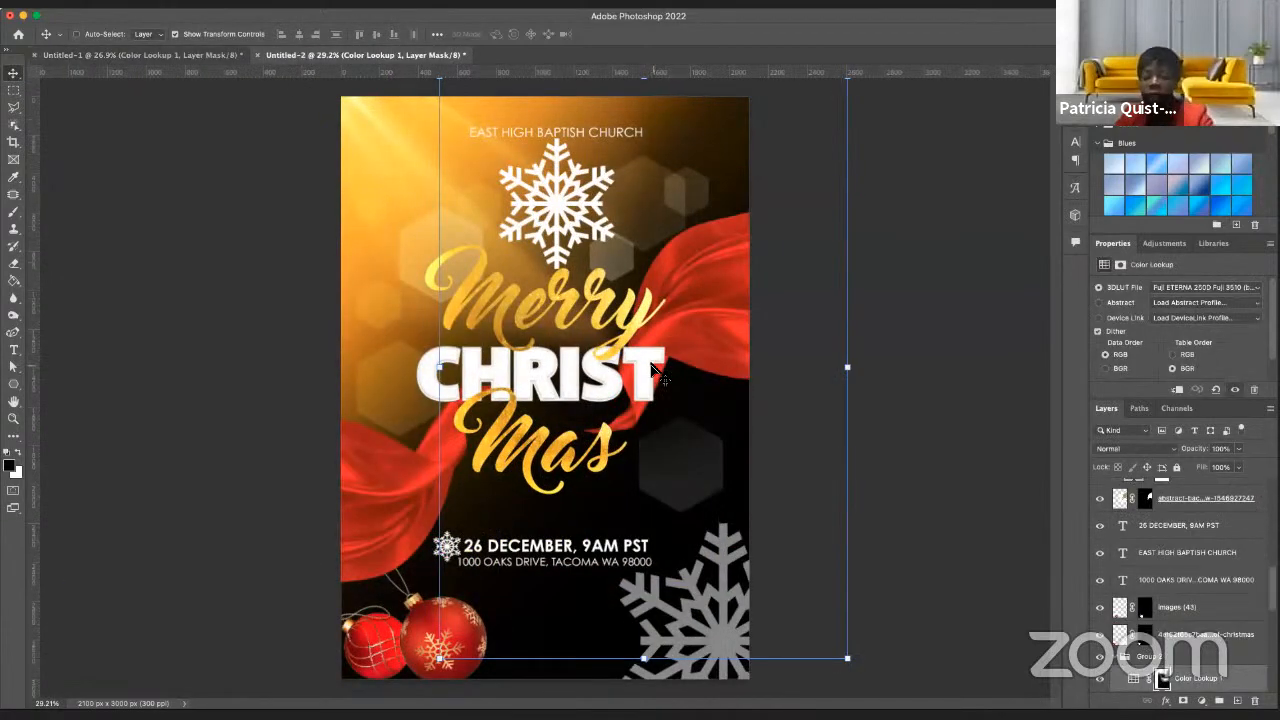
left_click(371, 207)
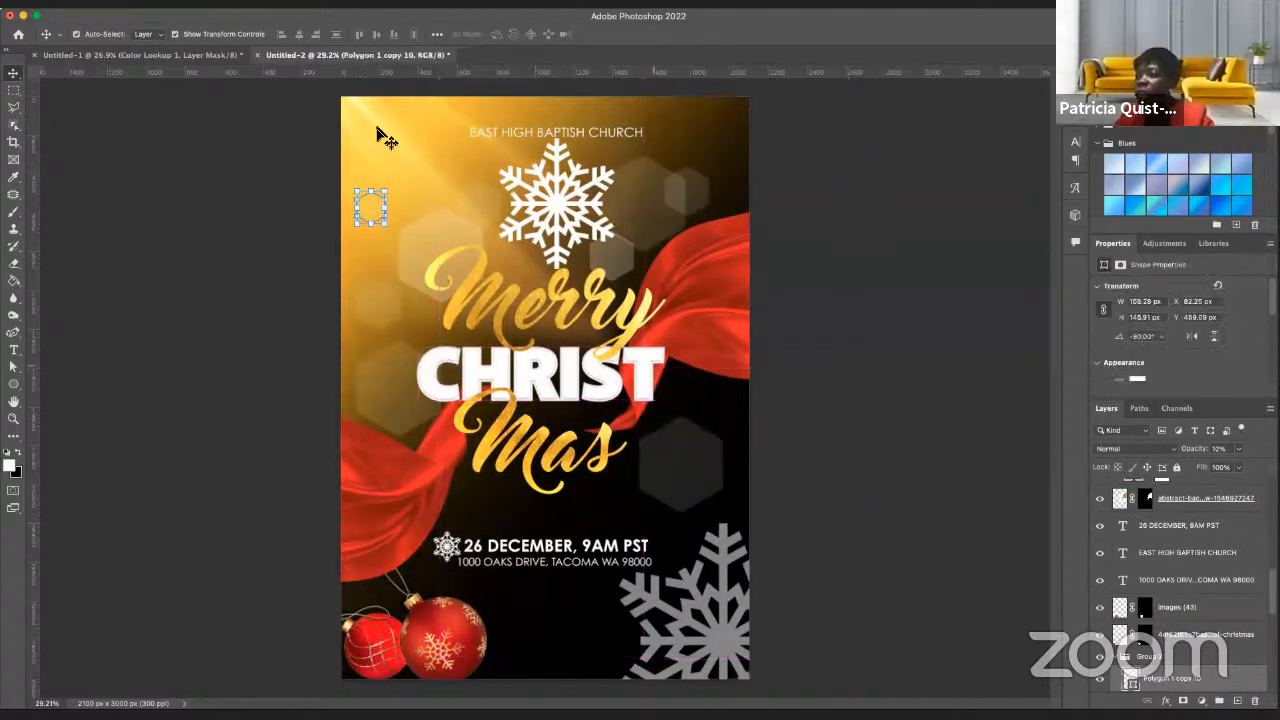
- In the Untitled-1 reference flyer, lock the Color Lookup 1, sun-rays, gold Christmas ornaments and images (43) layers
left_click(213, 57)
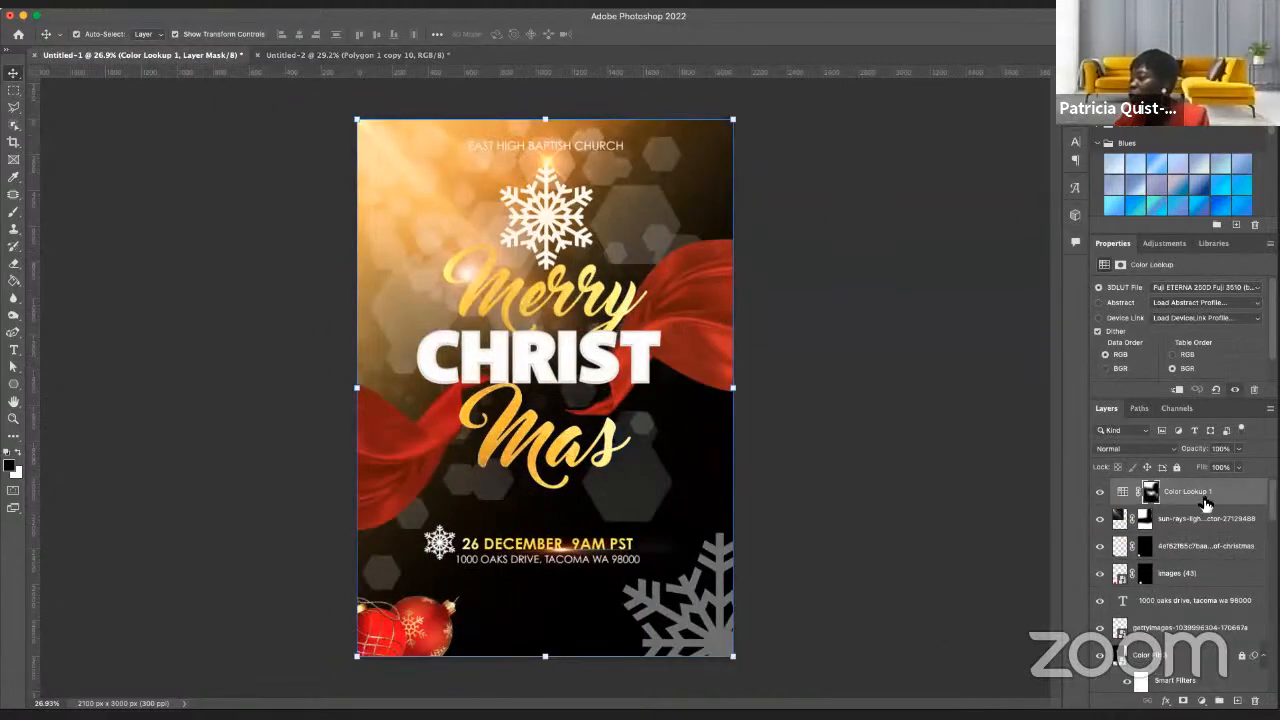
left_click(1176, 467)
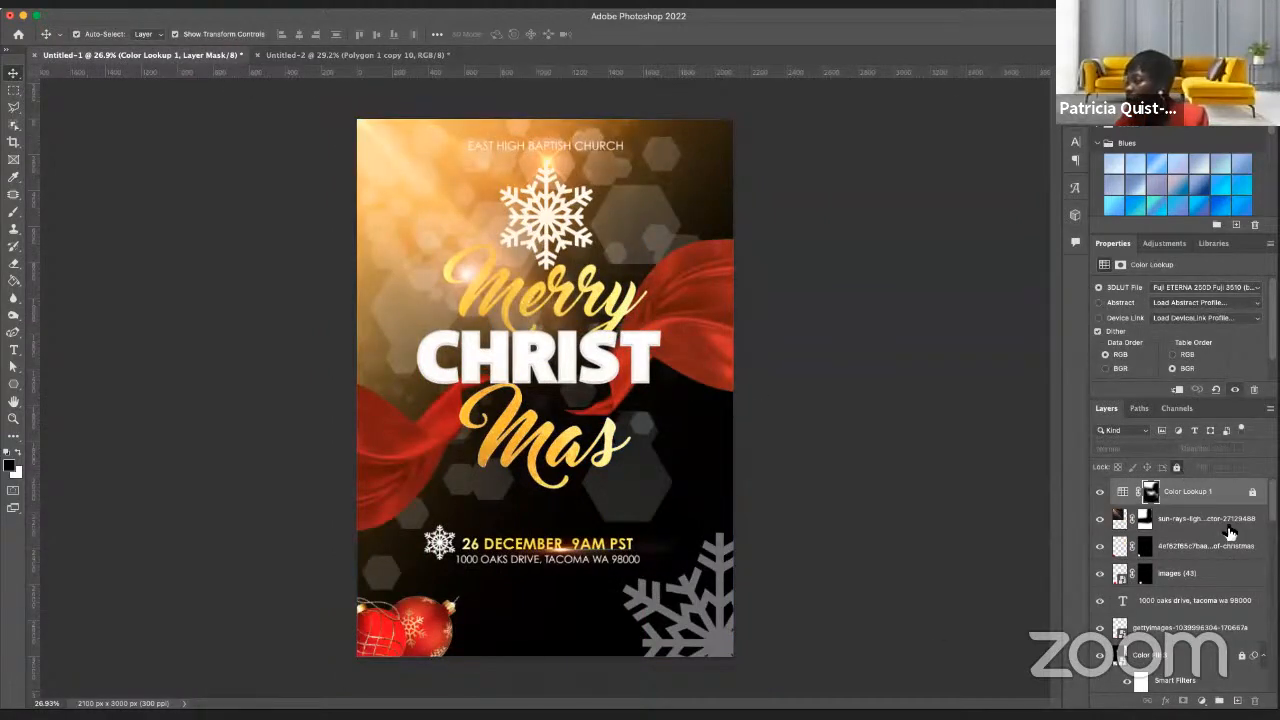
left_click(1229, 525)
left_click(1177, 468)
left_click(1229, 545)
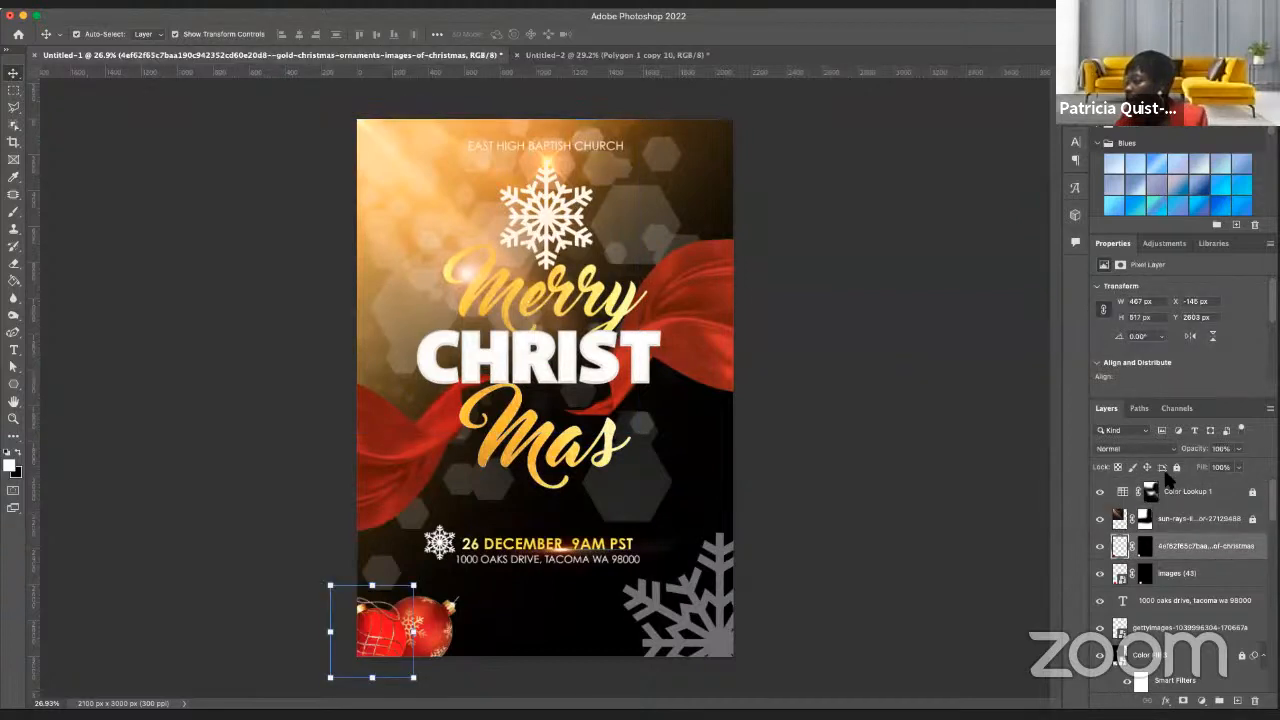
left_click(1177, 468)
left_click(1210, 573)
left_click(1177, 468)
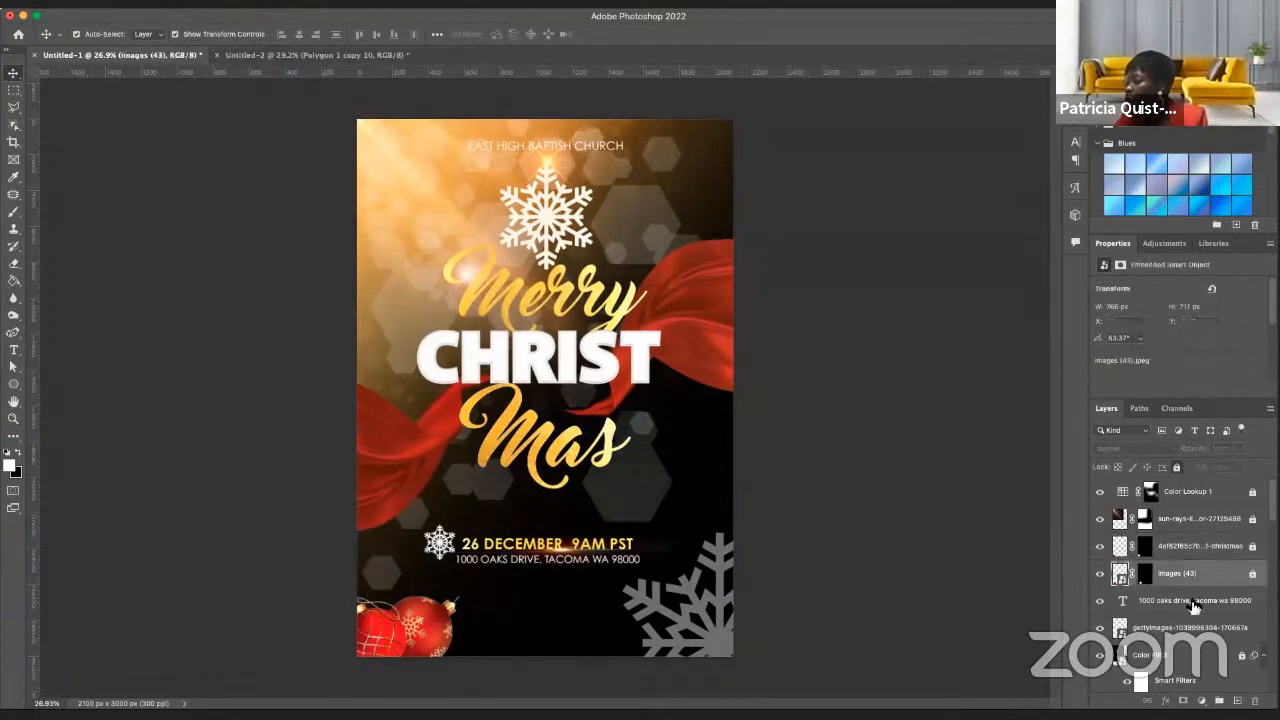
- Copy the Polygon 1 copy 3 and Polygon 1 copy 2 layers from the Untitled-1 reference into the Untitled-2 flyer, aligned over its artwork
scroll(1185, 600, "down", 5)
scroll(1183, 608, "down", 5)
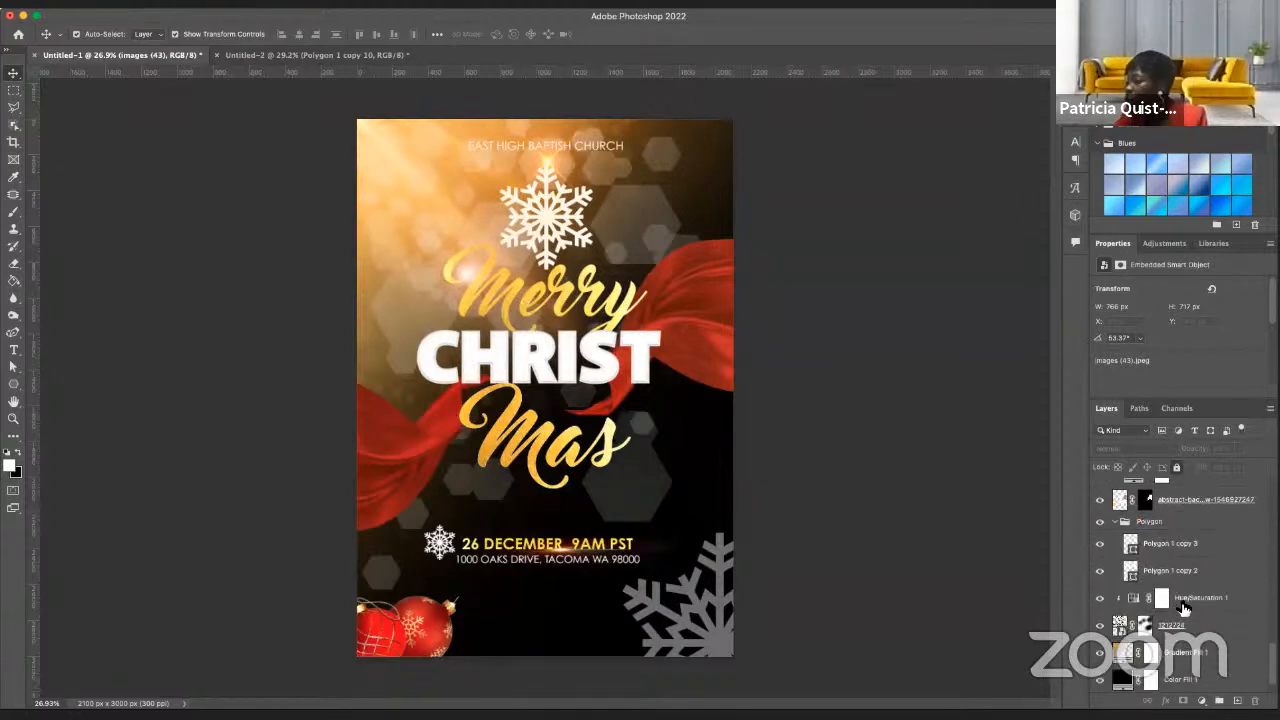
left_click(1170, 542)
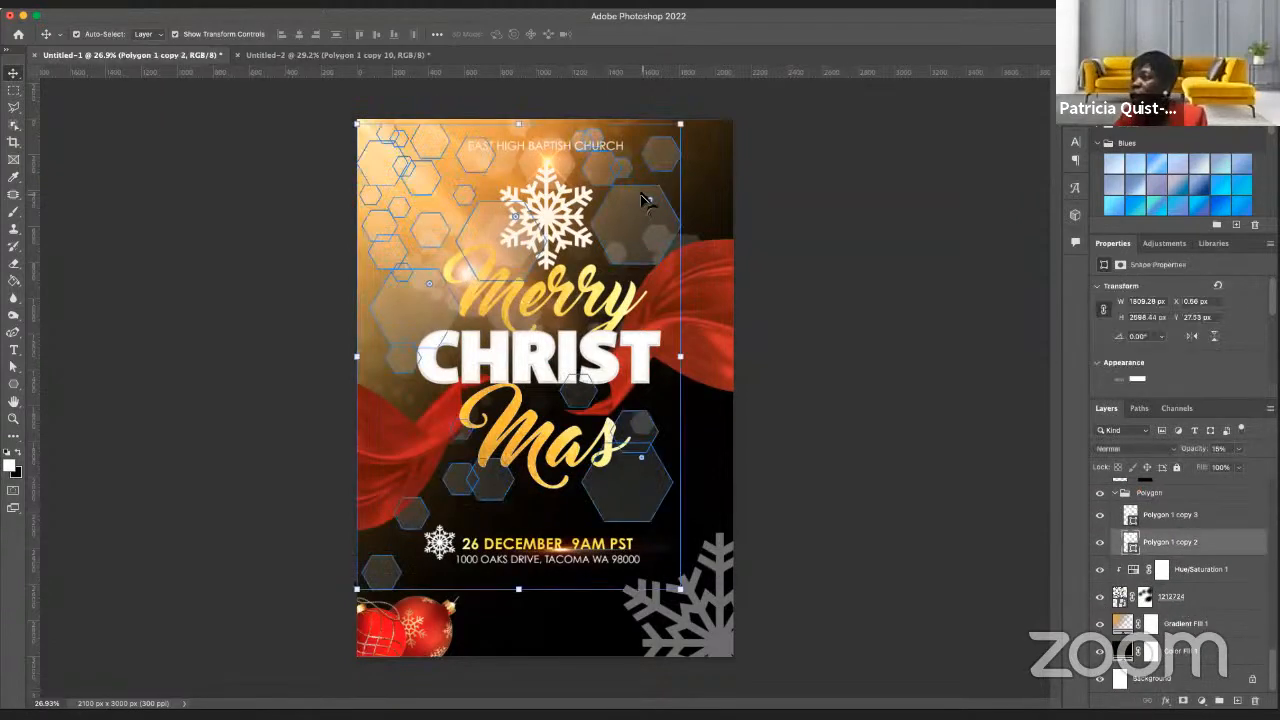
left_click(1190, 520, "shift")
left_click_drag(668, 166, 637, 340)
left_click_drag(661, 141, 558, 145)
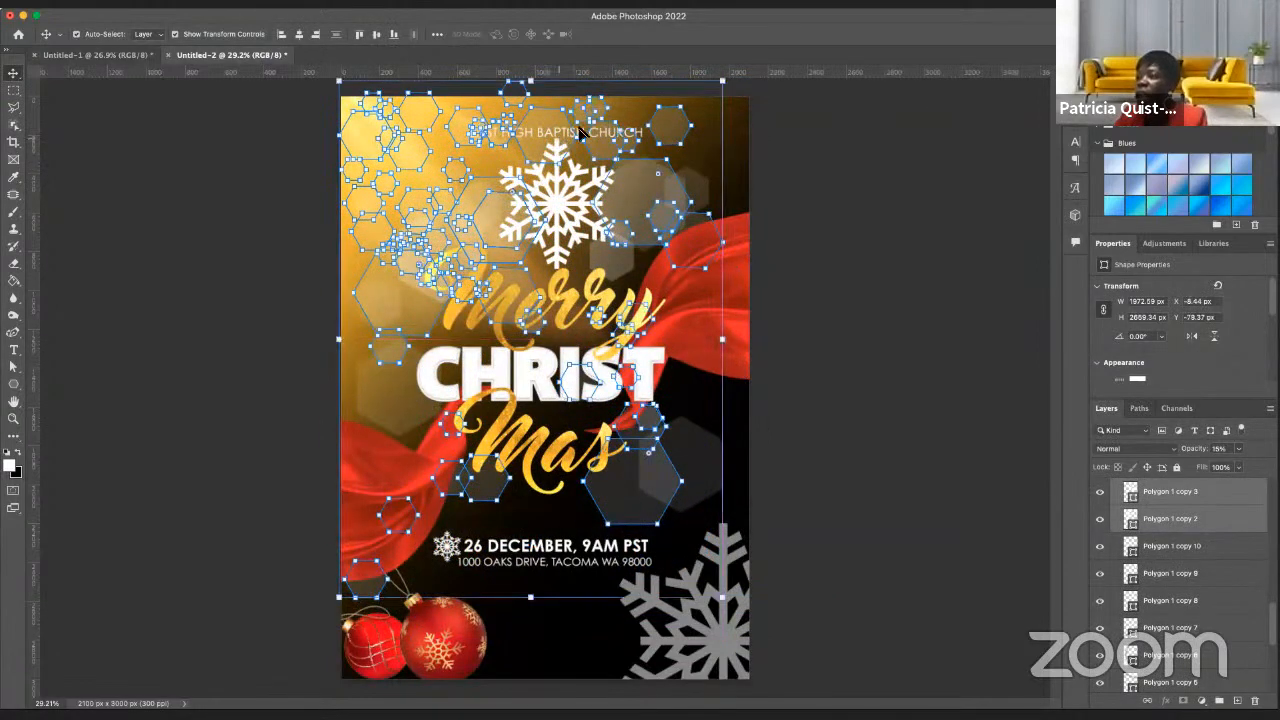
left_click(905, 310)
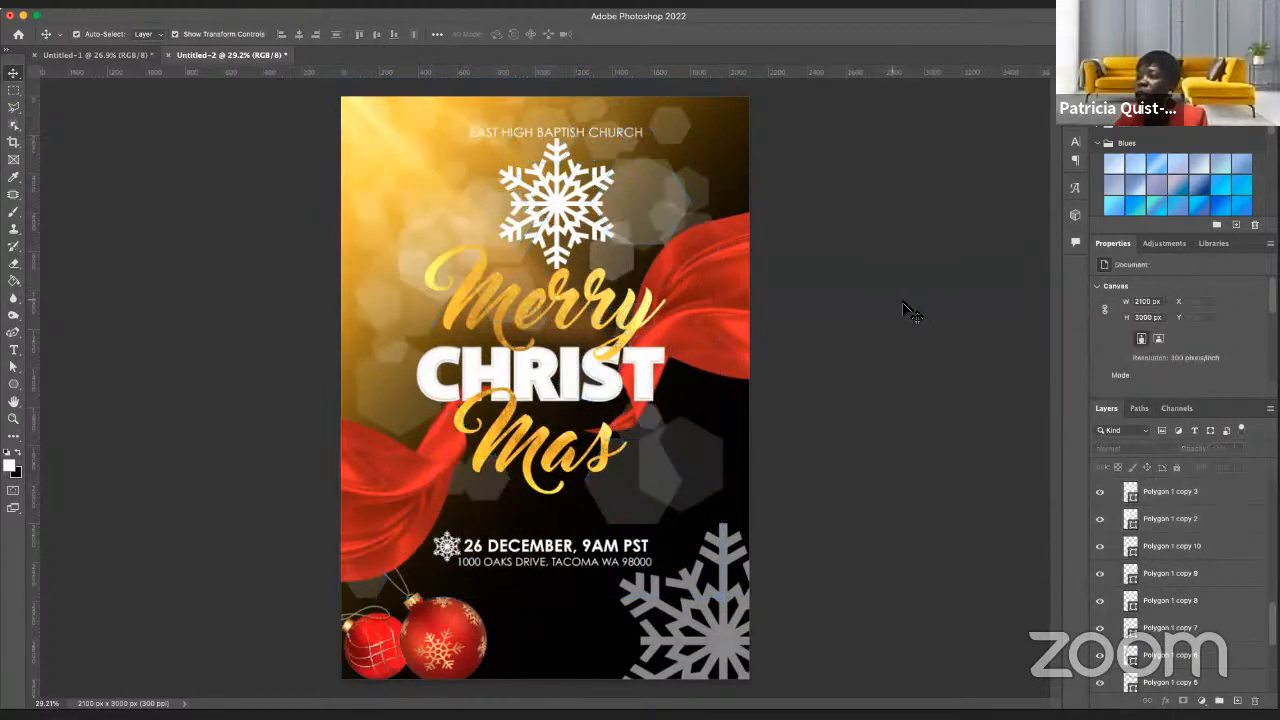
- Collapse Group 2 and toggle its visibility to compare the flyer with and without the hexagons
left_click(705, 485)
scroll(1160, 640, "up", 5)
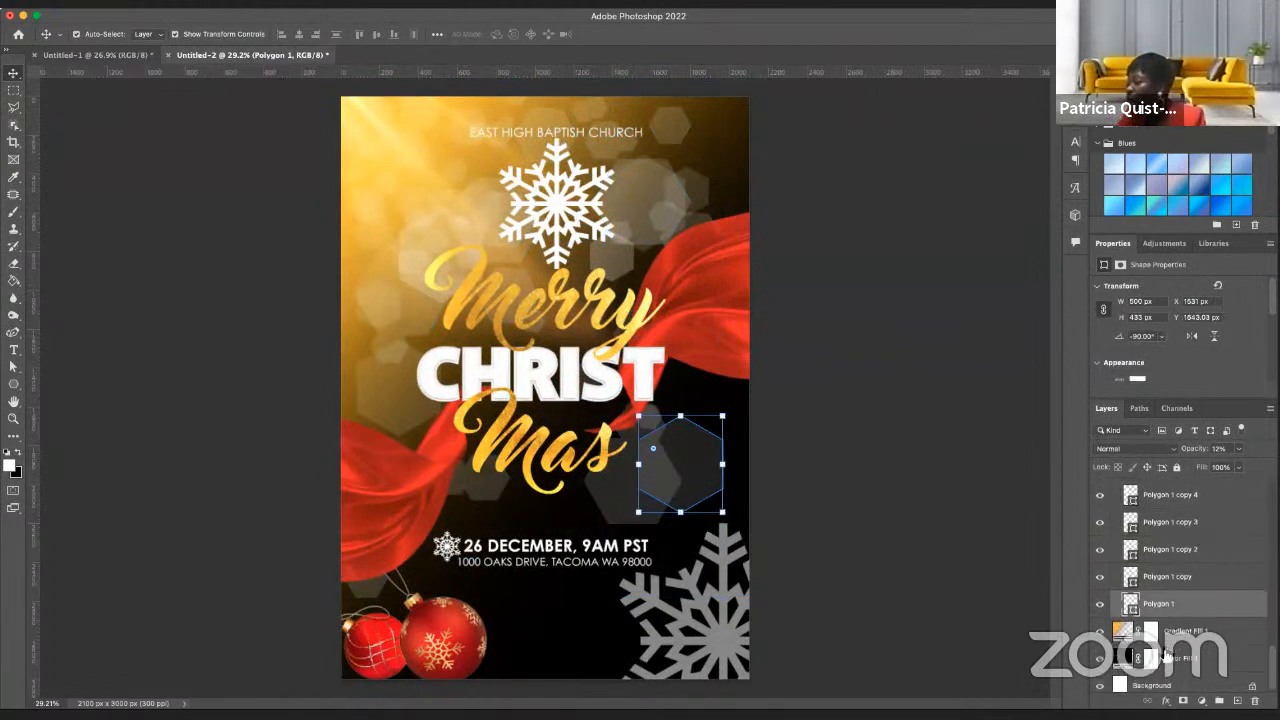
scroll(1165, 645, "up", 3)
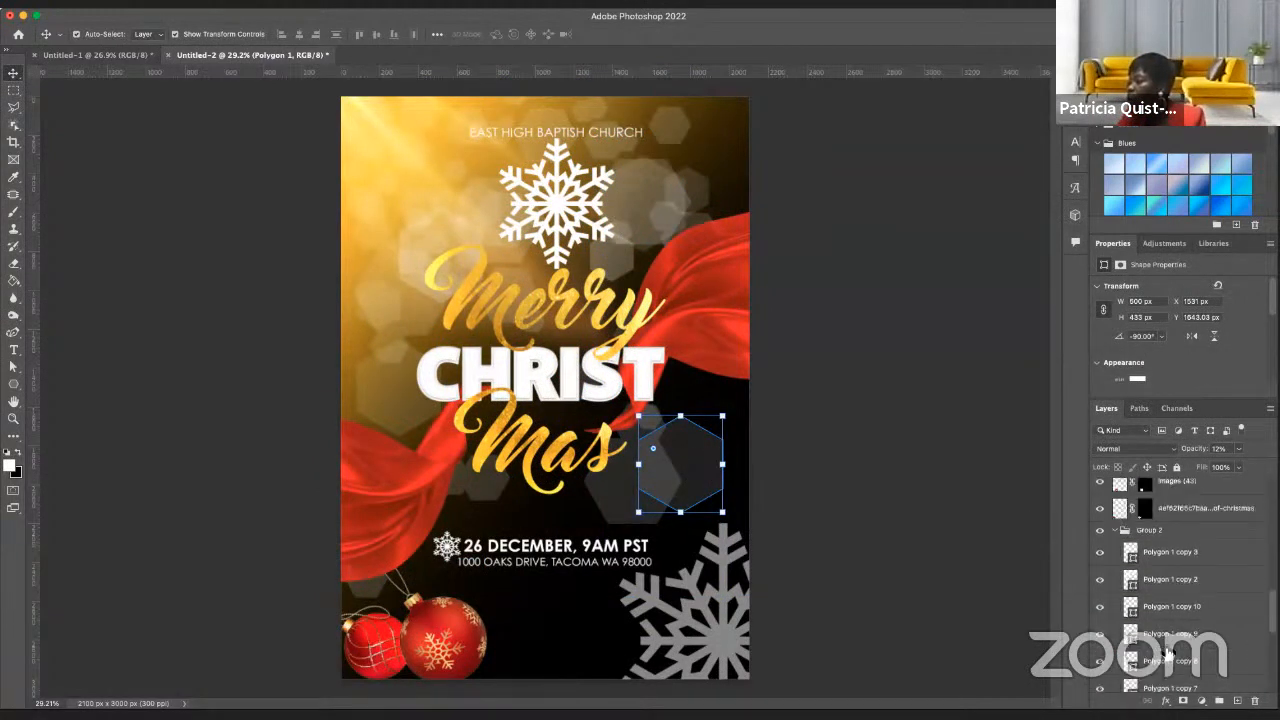
left_click(1120, 532)
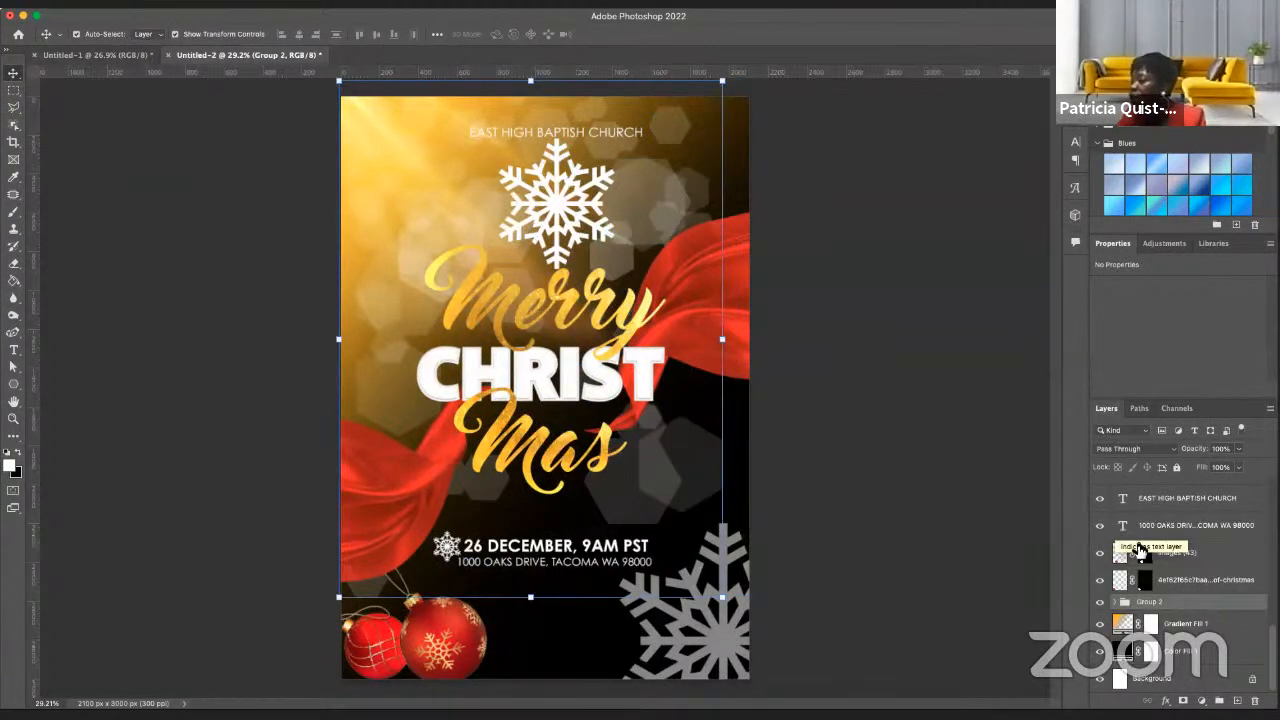
left_click(1100, 605)
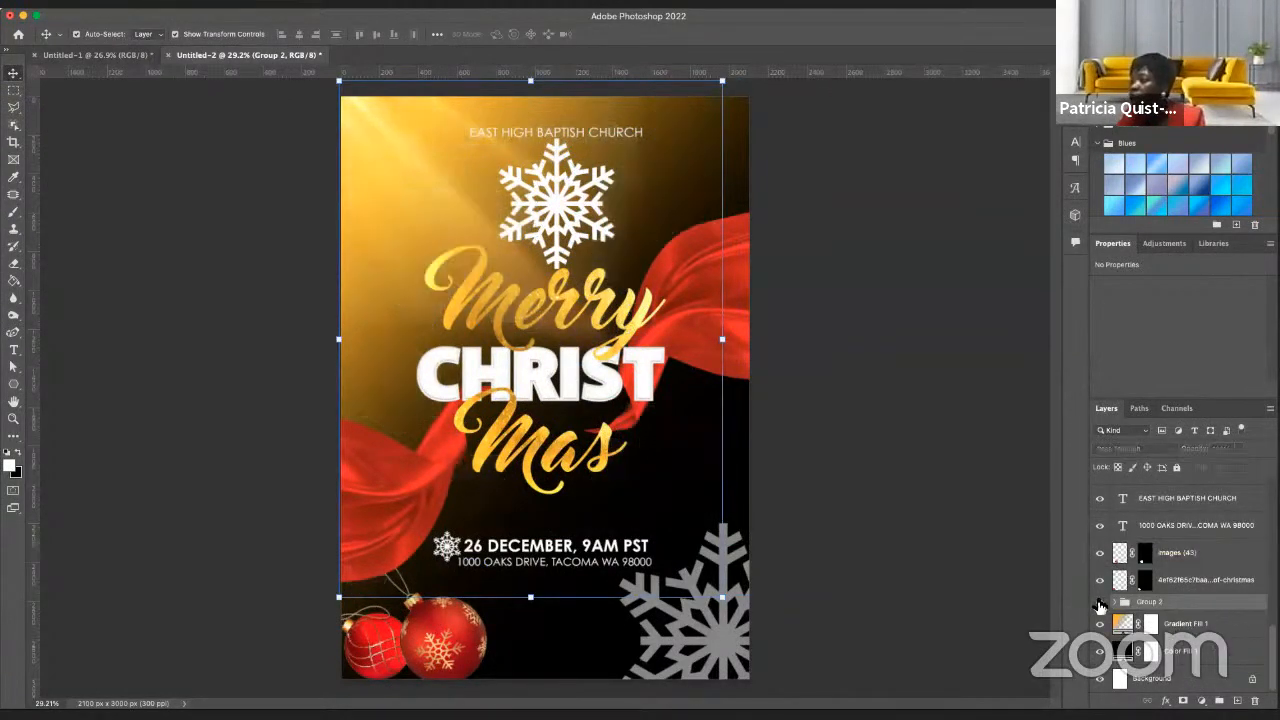
left_click(1100, 605)
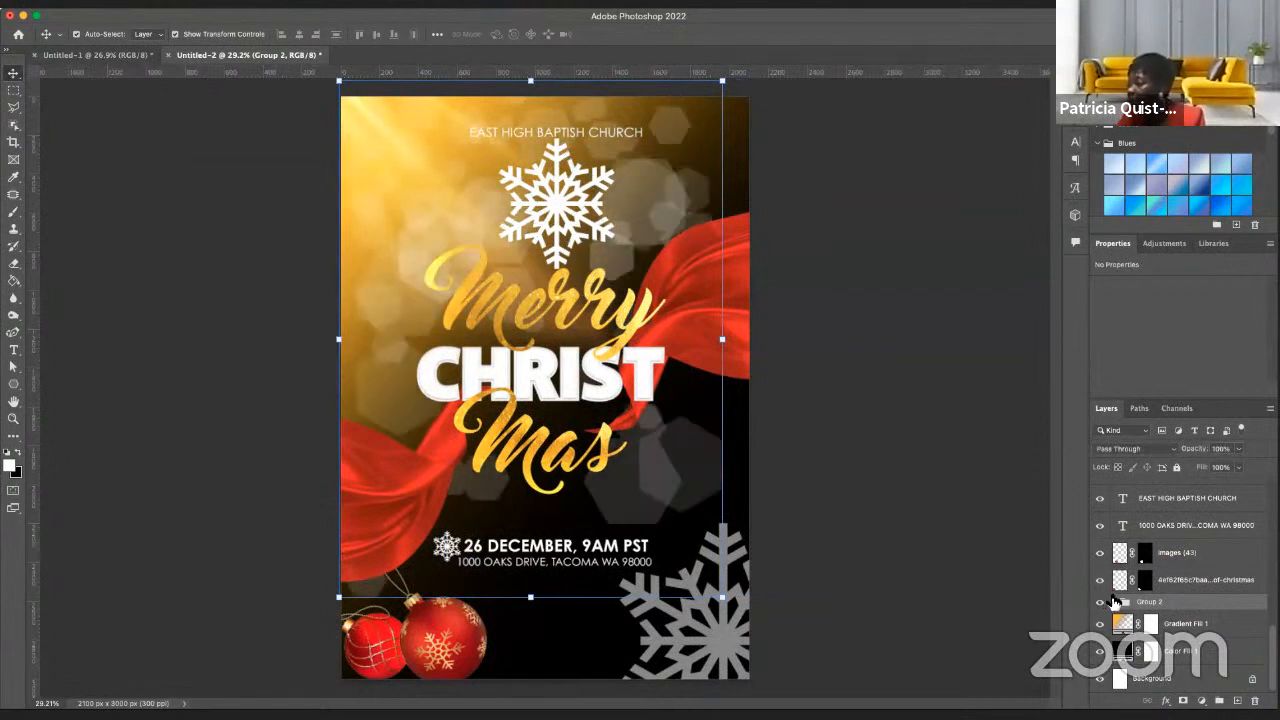
- Hide the original hexagon layers in Group 2, from Polygon 1 through Polygon 1 copy 10, leaving the two imported layers visible
left_click(1114, 602)
scroll(1190, 625, "down", 5)
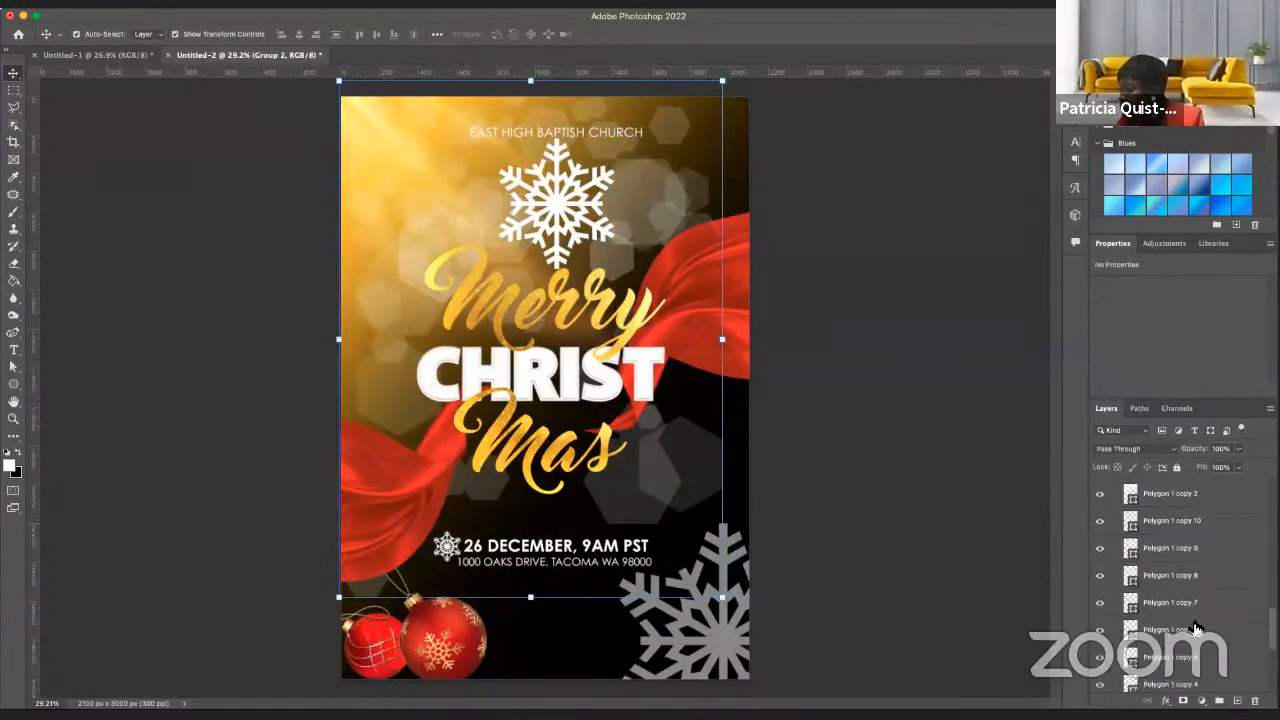
scroll(1196, 628, "down", 4)
left_click(1104, 614)
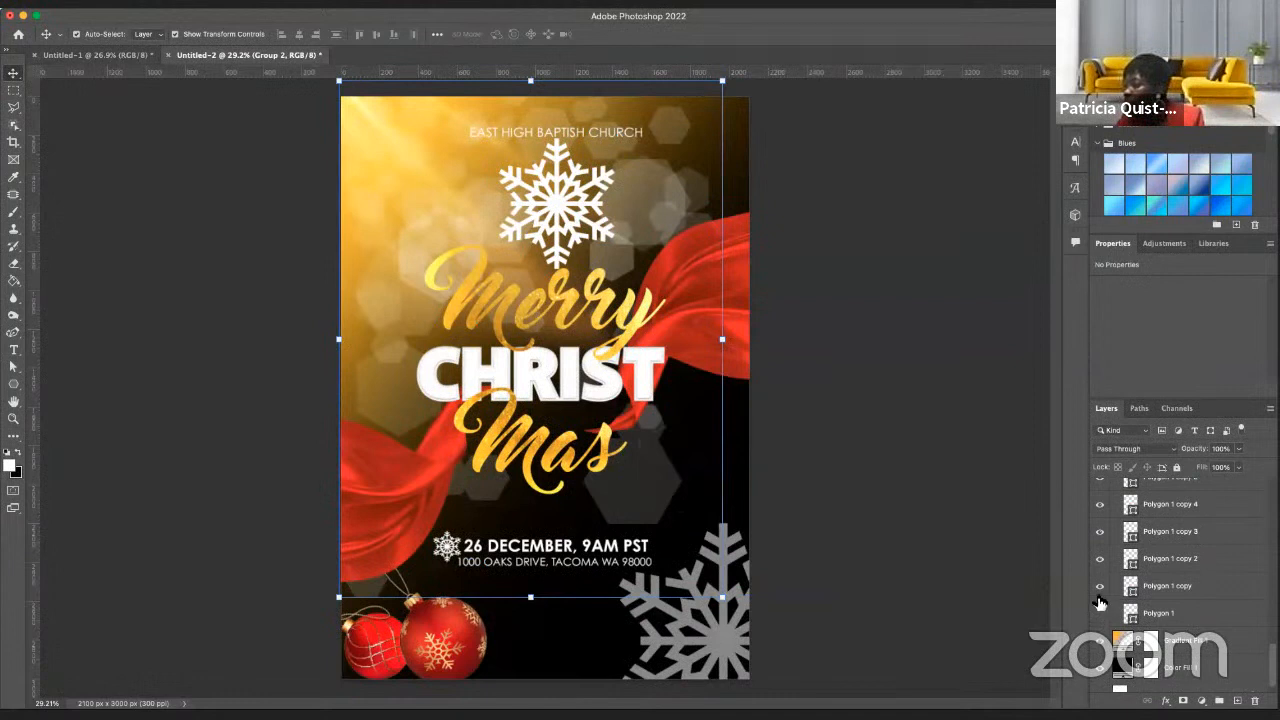
left_click(1101, 587)
left_click(1100, 559)
left_click(1100, 532)
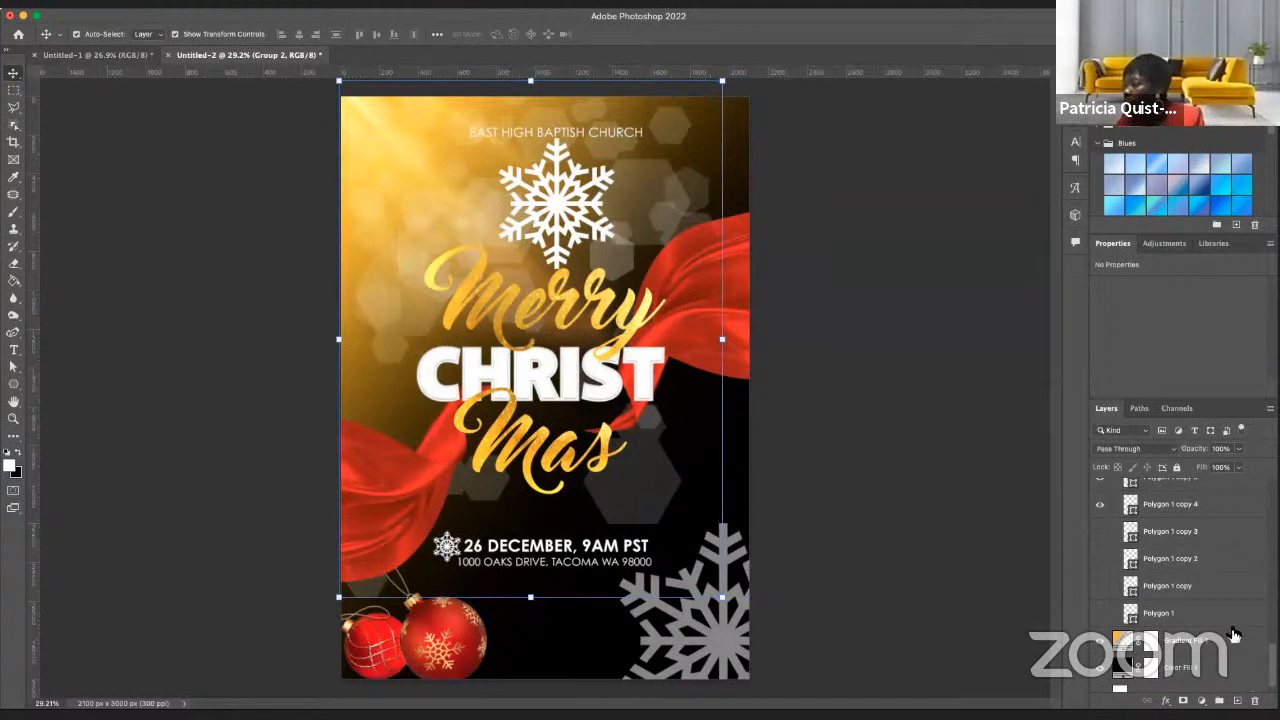
scroll(1210, 630, "up", 1)
left_click(1100, 555)
left_click(1100, 528)
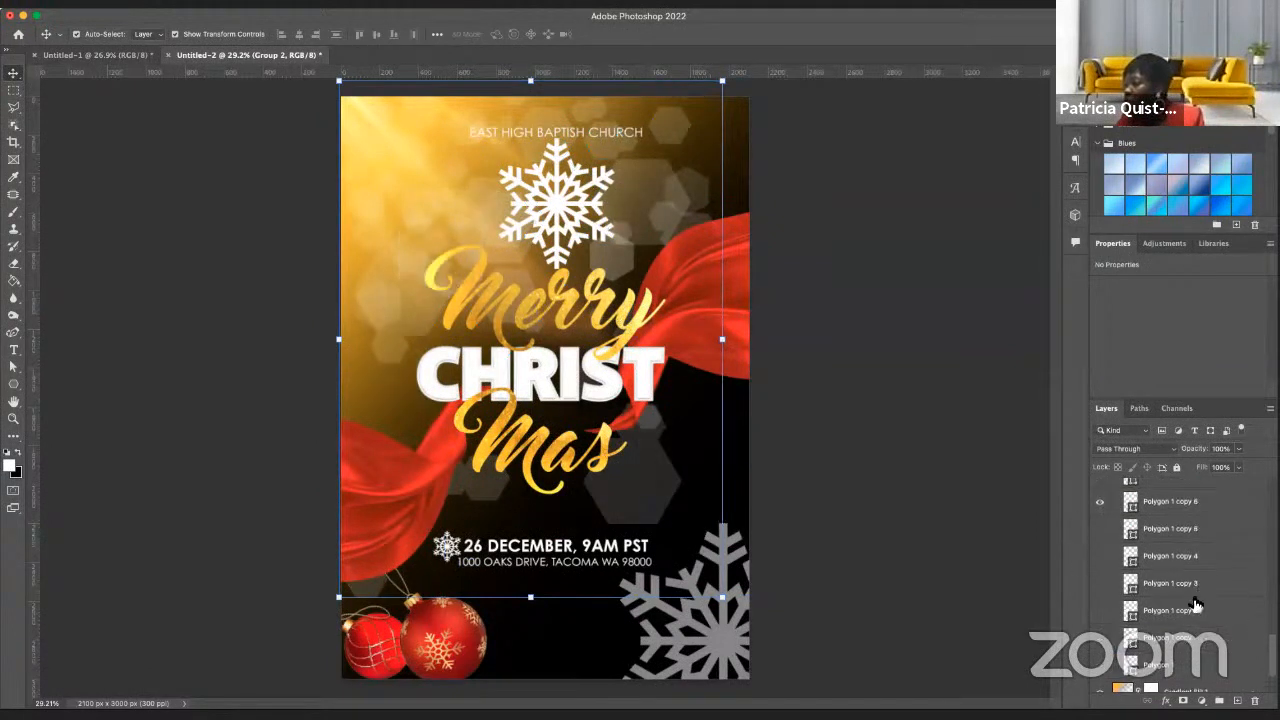
scroll(1191, 603, "up", 3)
left_click(1100, 597)
left_click(1100, 570)
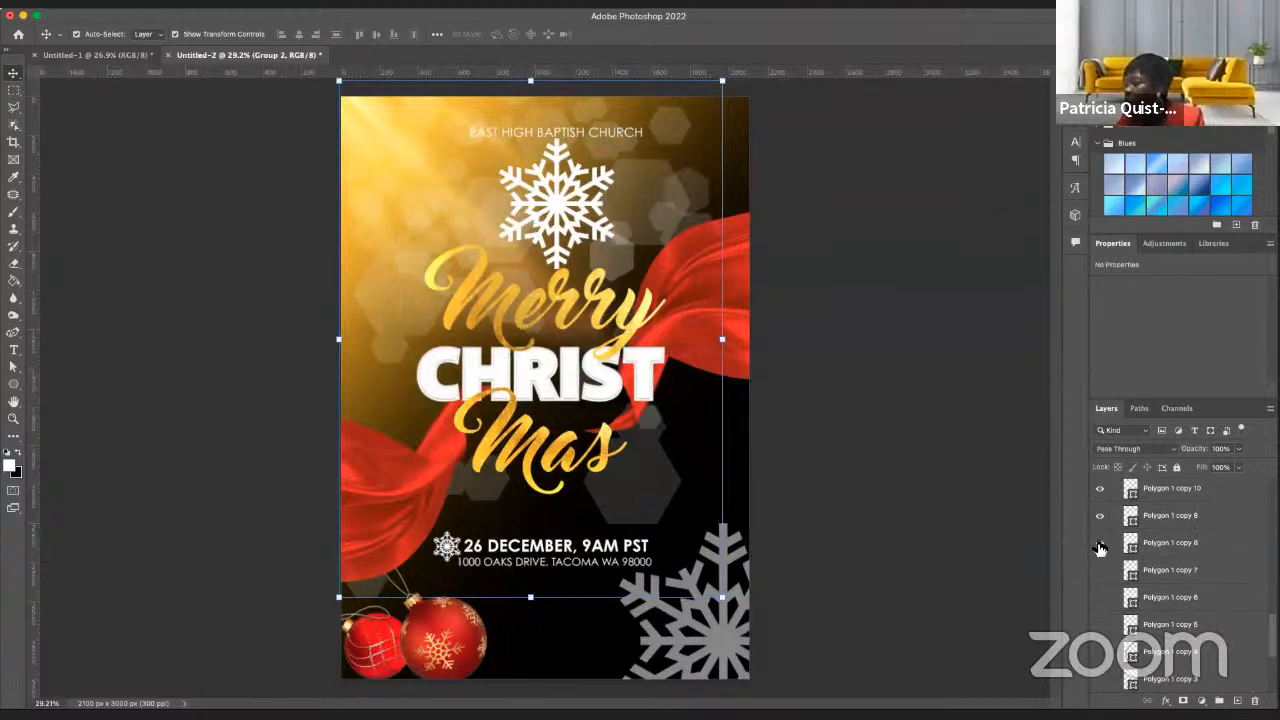
left_click(1100, 542)
left_click(1100, 515)
scroll(1195, 600, "up", 3)
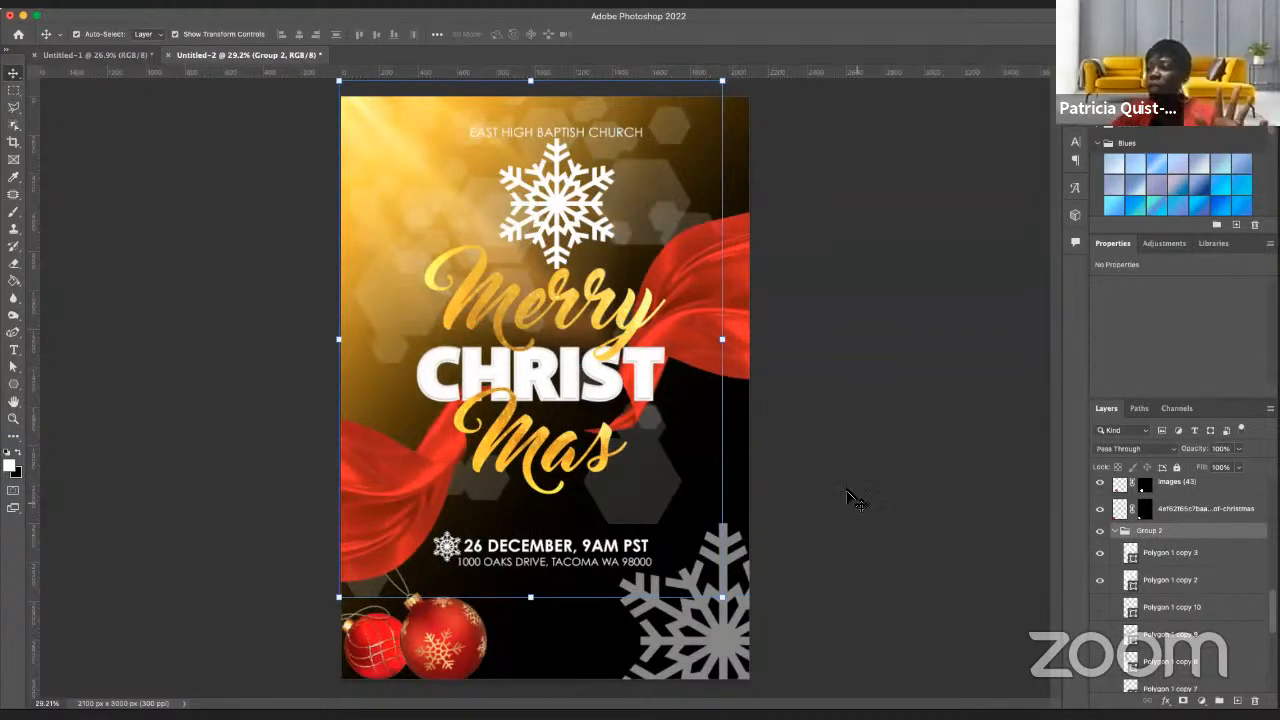
- Move the imported Polygon 1 copy 2 hexagons left and slightly up to about X -94 px, Y -68 px
left_click(630, 510)
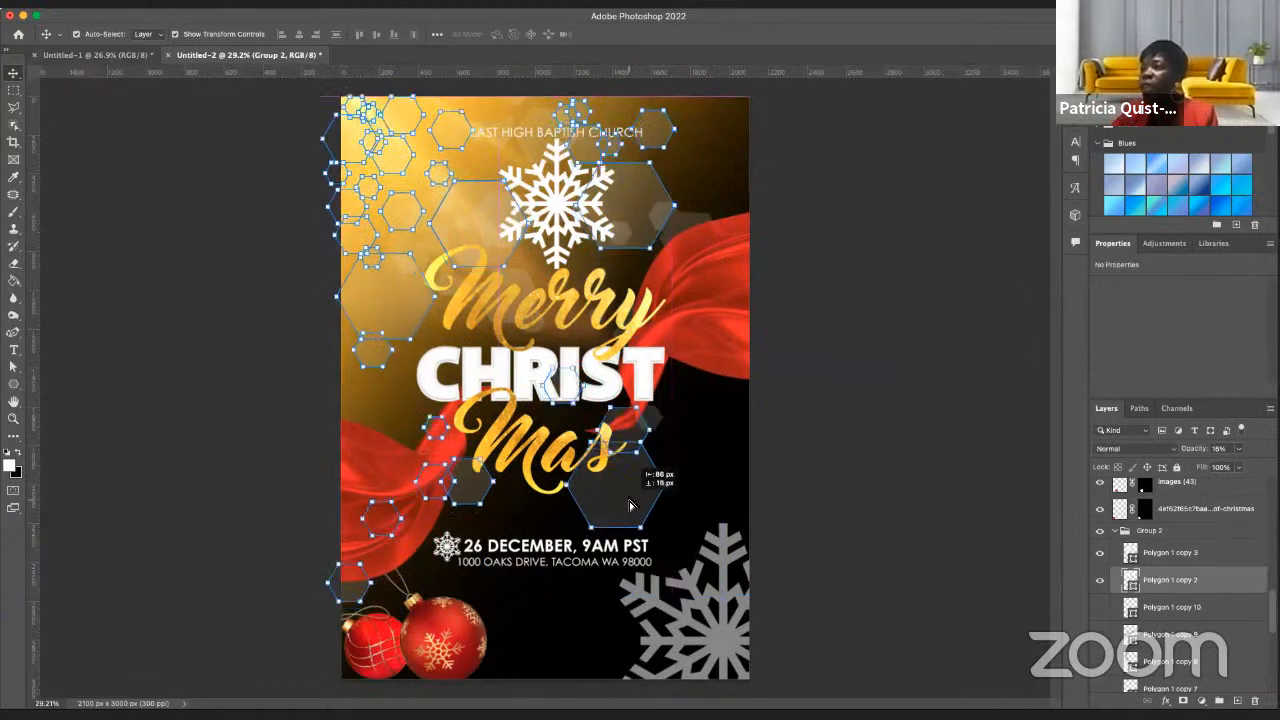
left_click(621, 498)
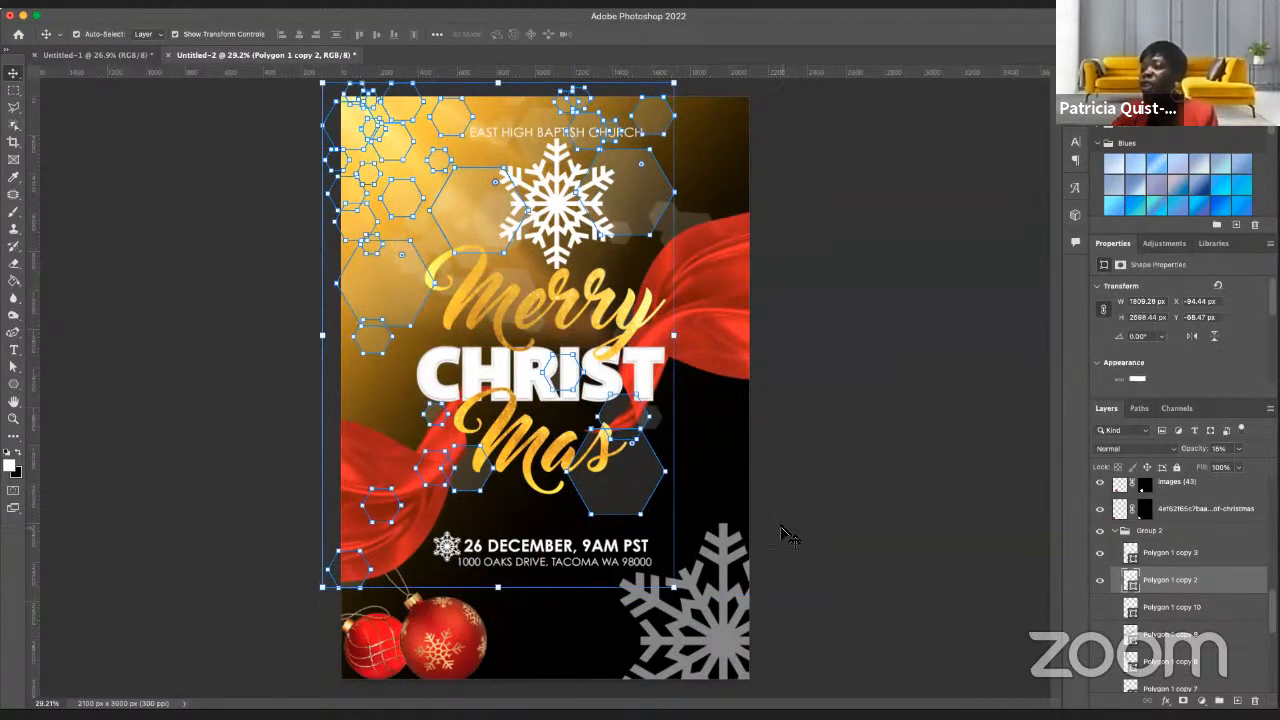
left_click(790, 537)
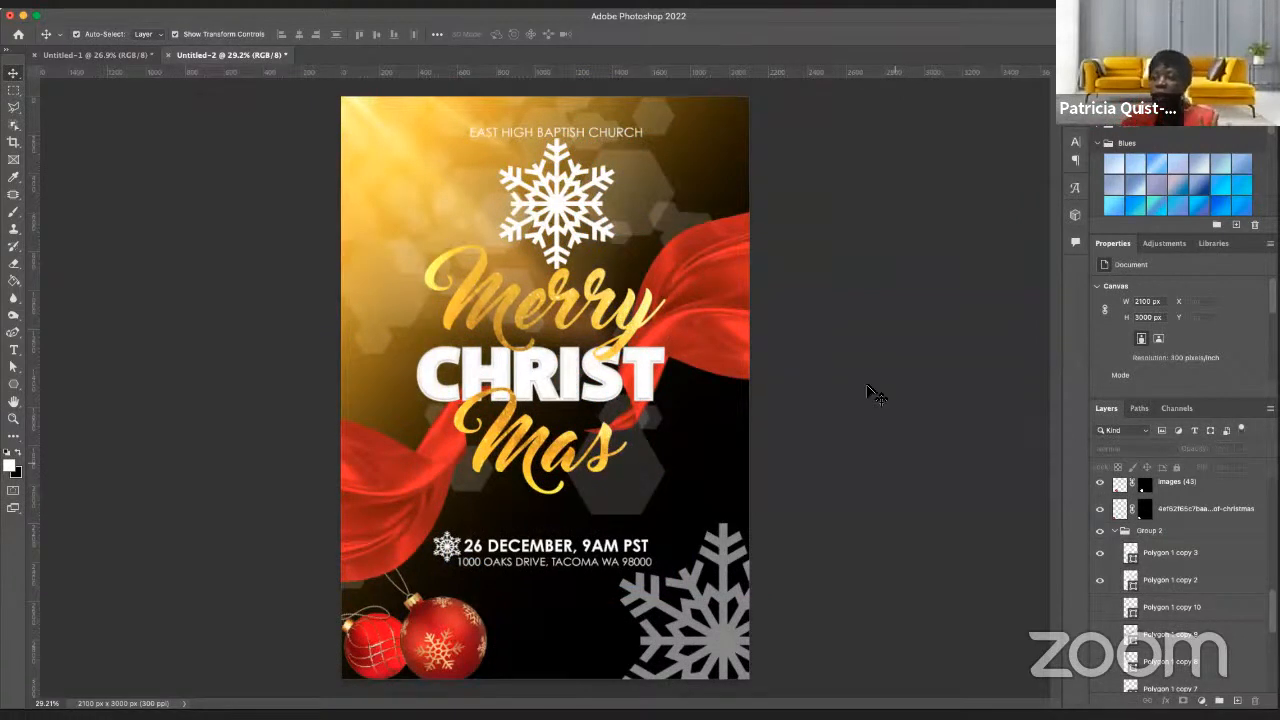
- Try shifting the large imported hexagons further left and down, and undo those moves
left_click(400, 308)
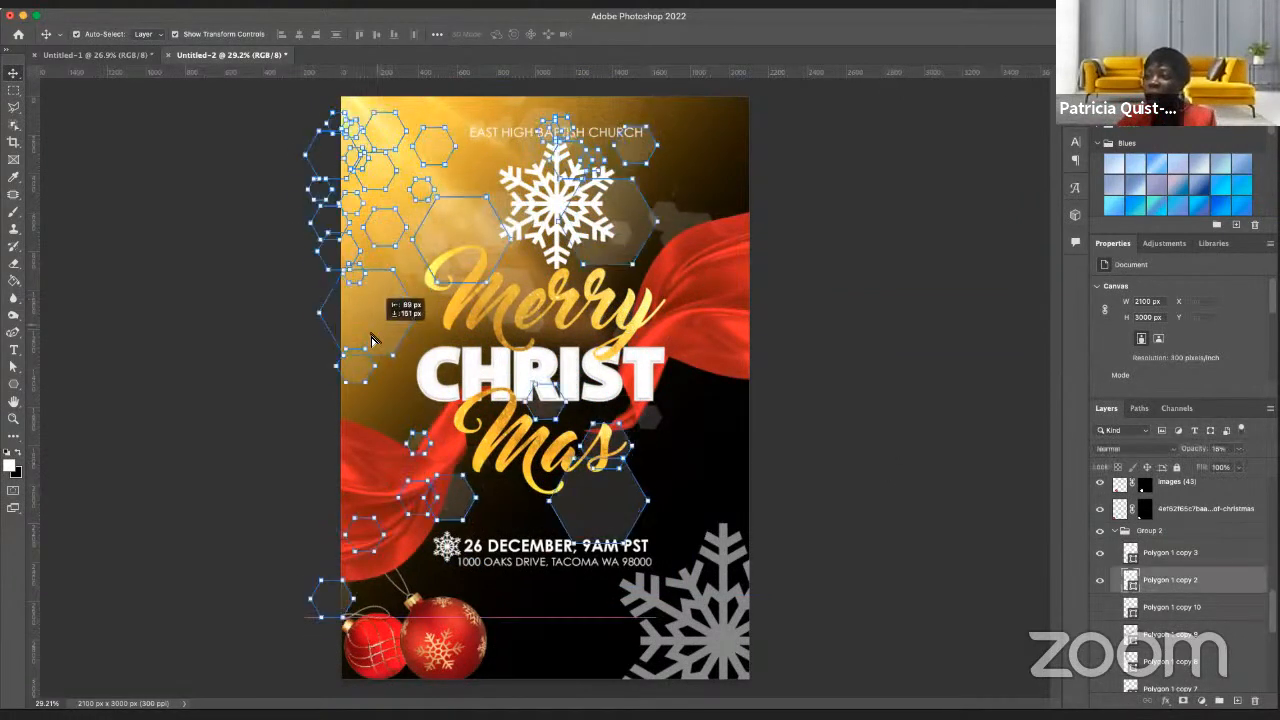
left_click(873, 441)
left_click(485, 219)
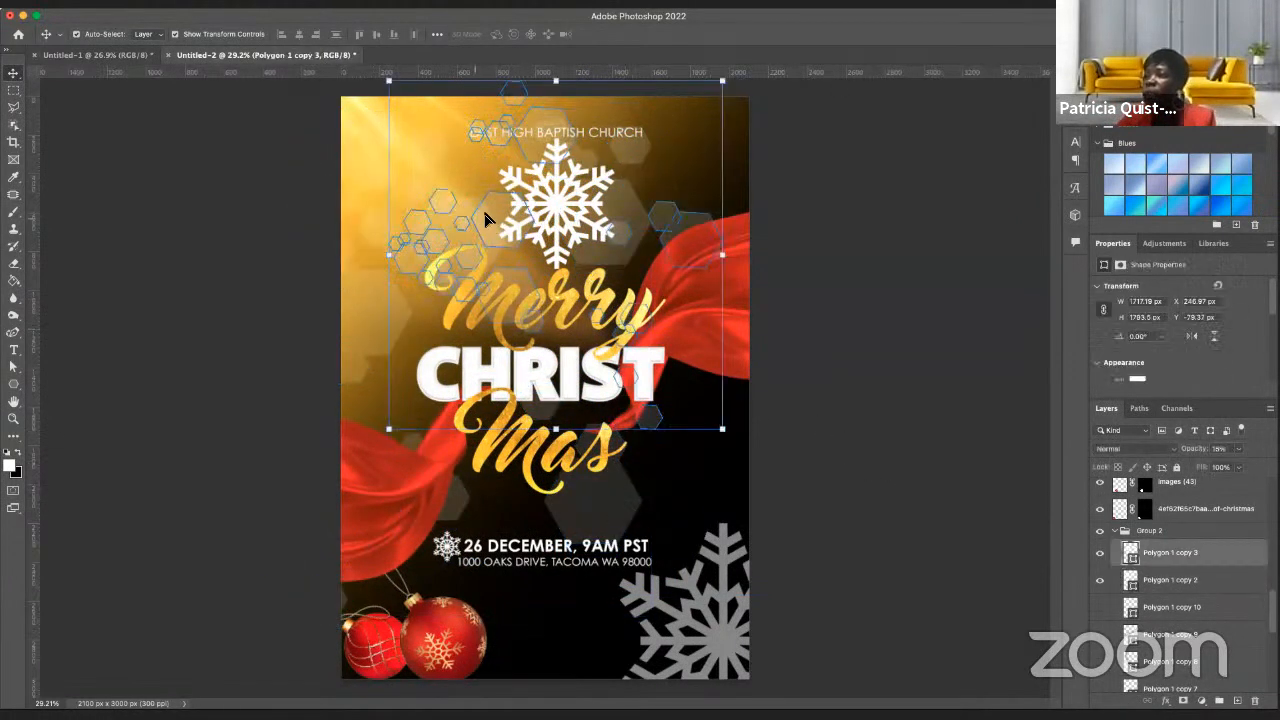
left_click_drag(620, 222, 540, 207)
left_click(870, 358)
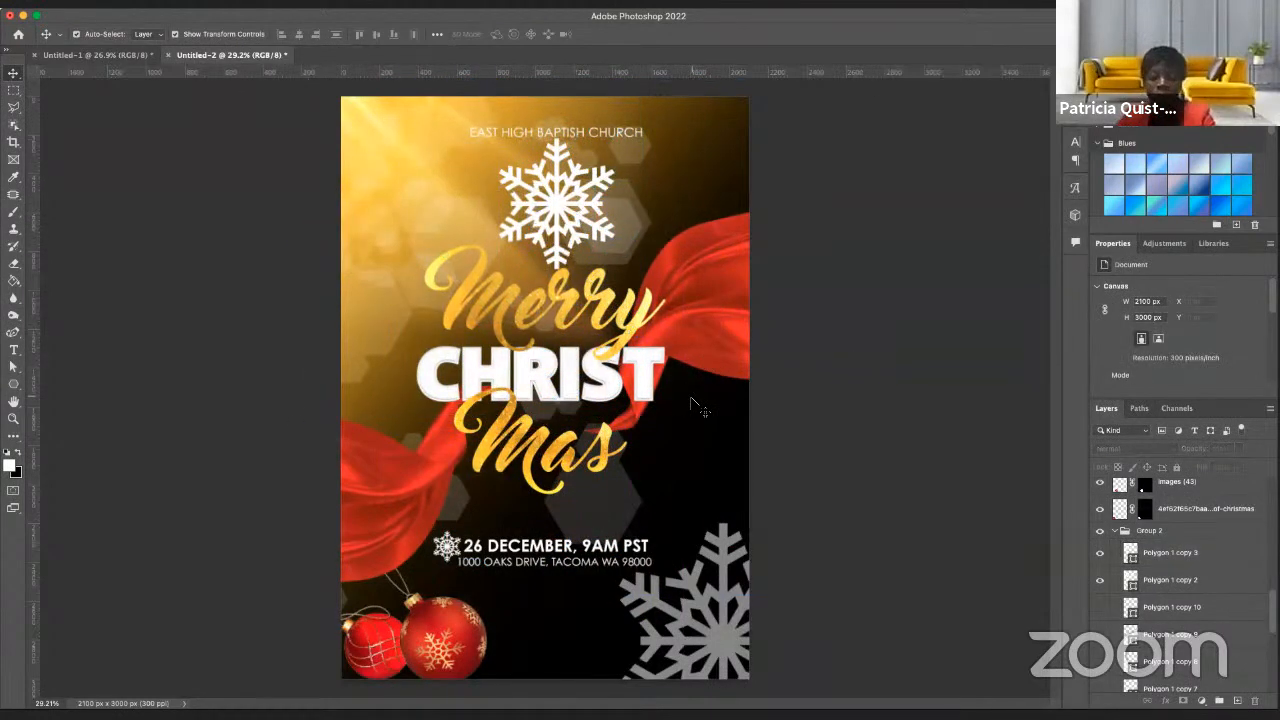
key("super+z")
key("super+z")
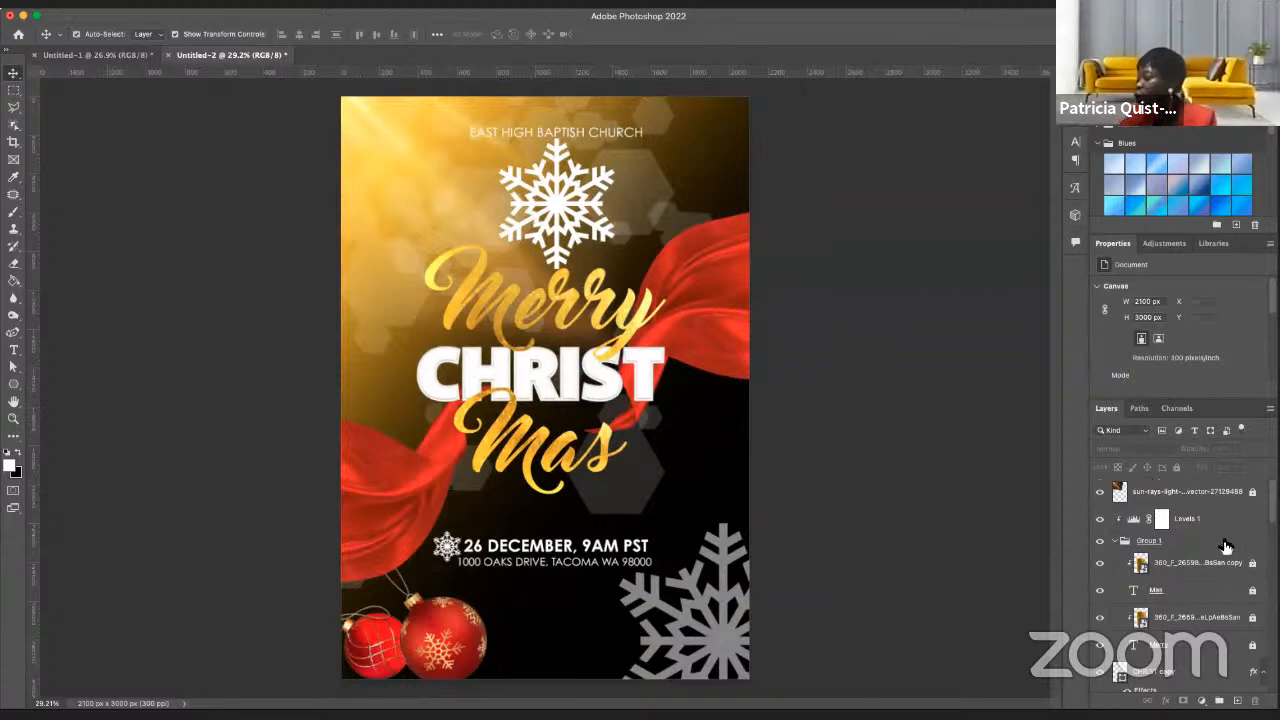
- Try to move the two imported hexagon layers up the layer stack, directly beneath the sun-rays layer
scroll(1190, 565, "down", 1)
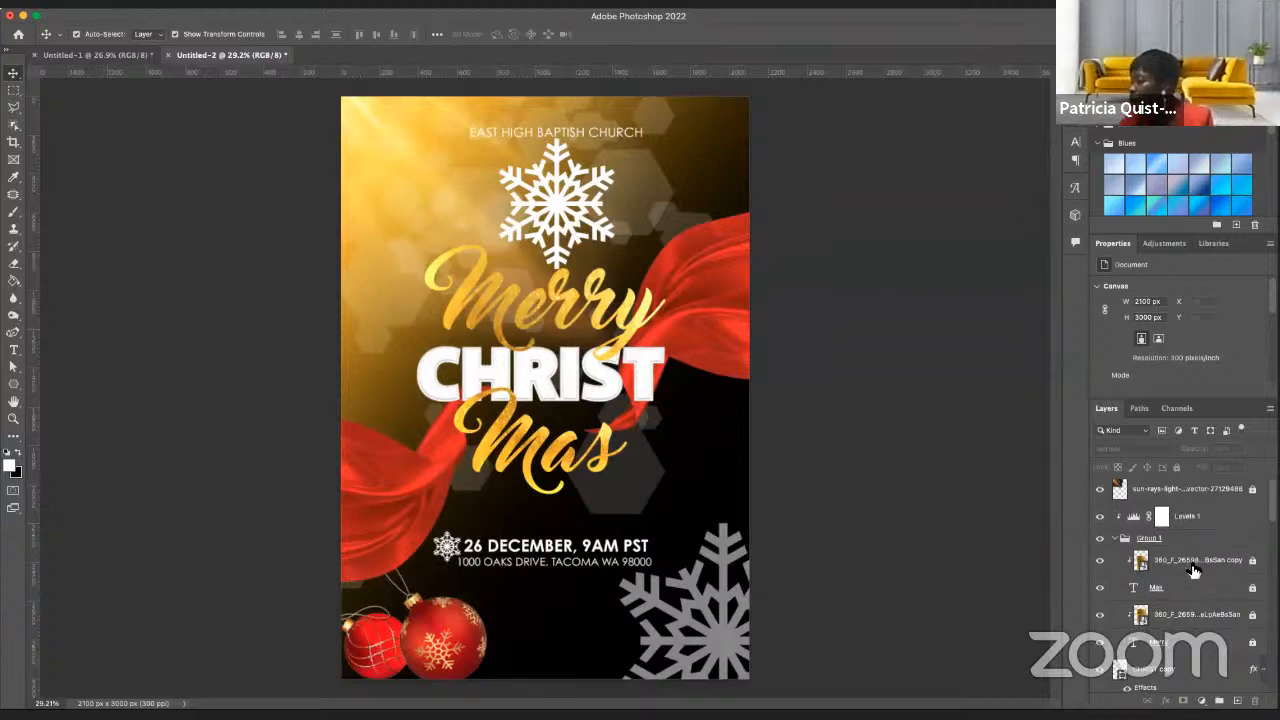
scroll(1193, 570, "down", 5)
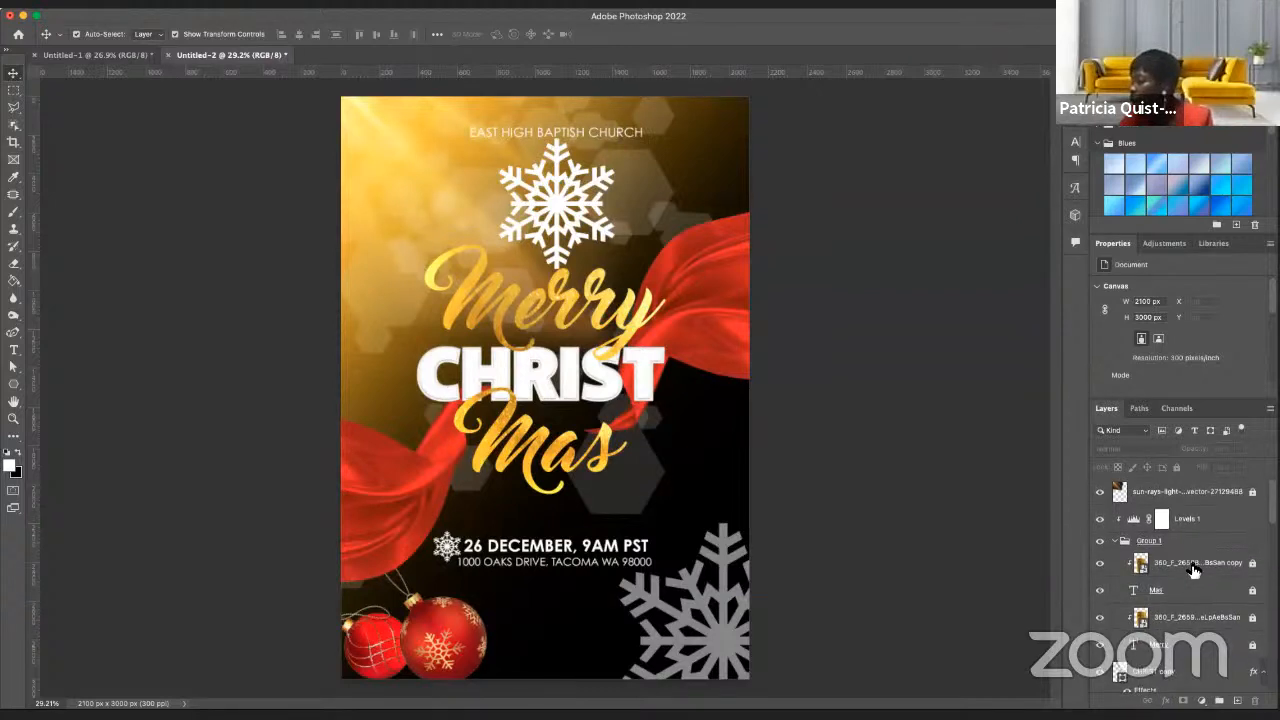
left_click(652, 163)
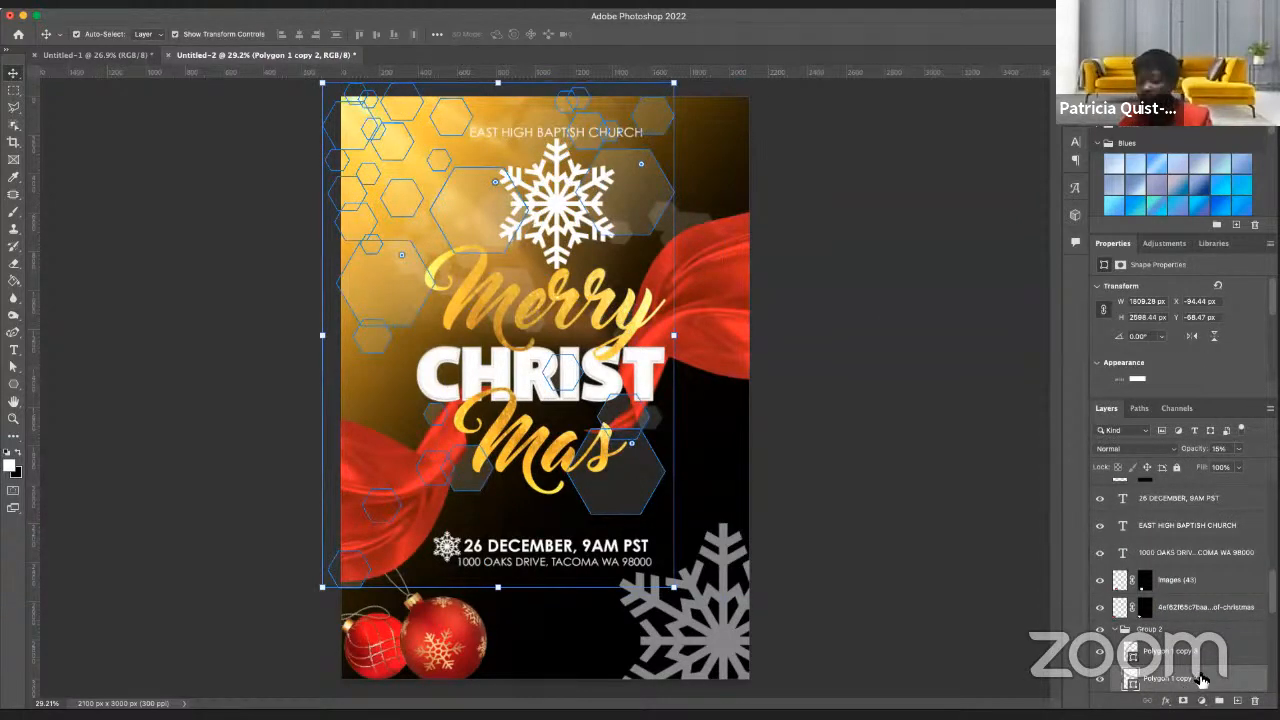
left_click(1180, 652, "shift")
left_click_drag(1183, 655, 1172, 520)
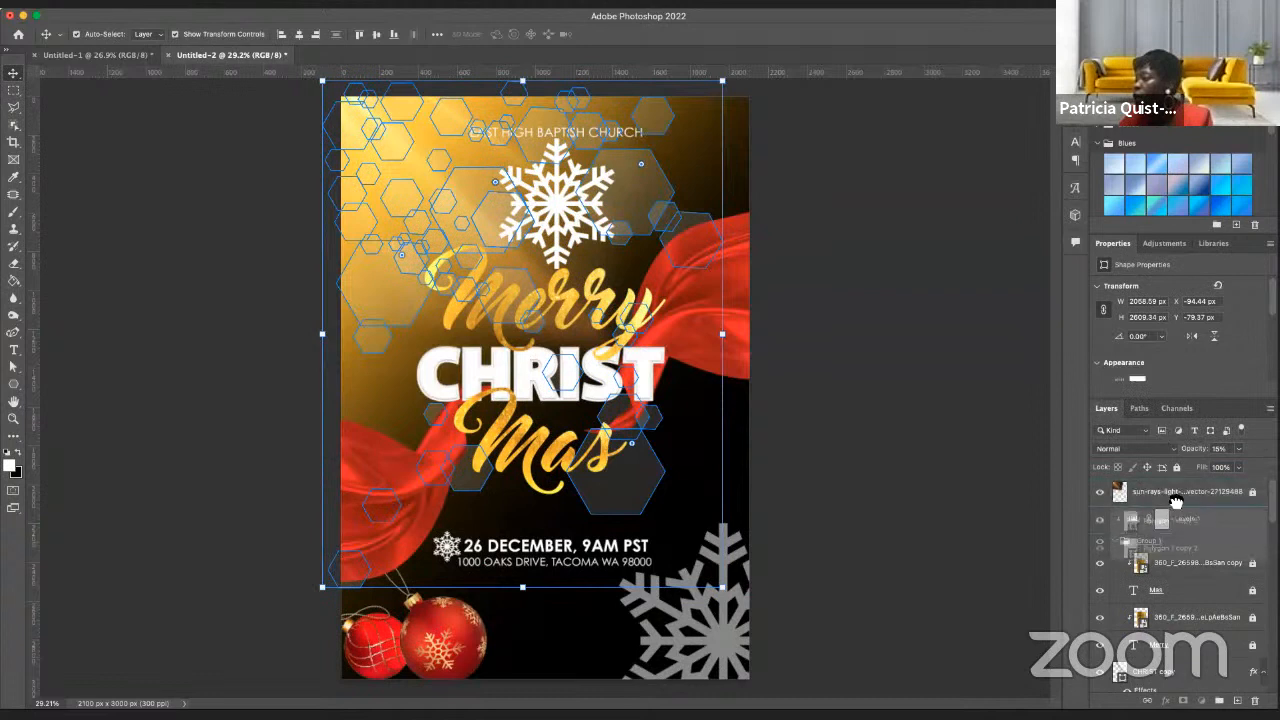
left_click(877, 420)
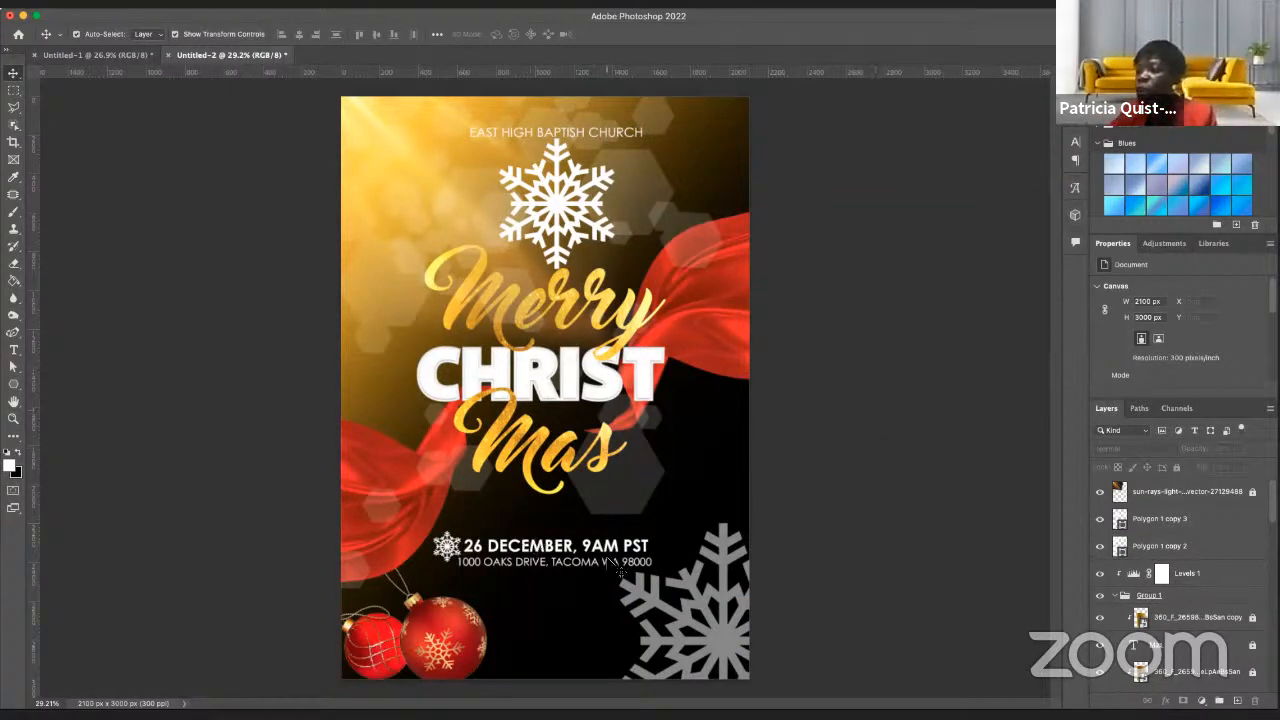
left_click(658, 507)
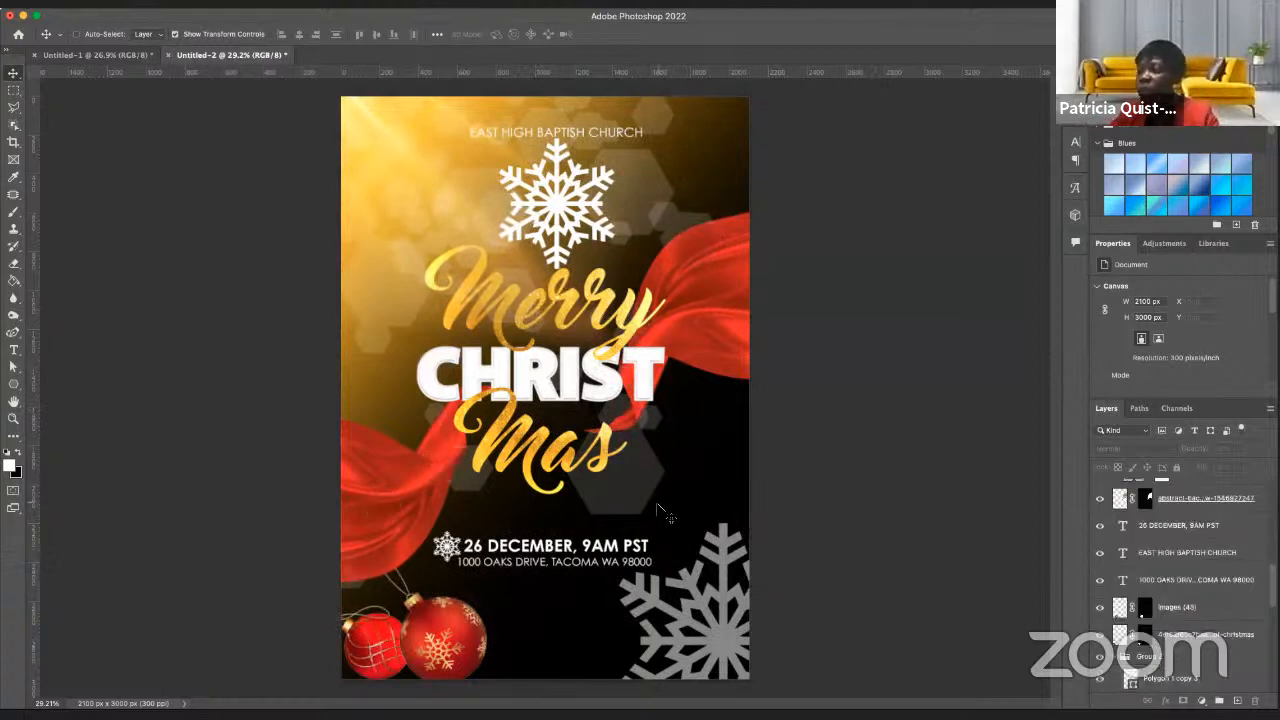
- Scale the event date, address and small snowflake together to about 76% and centre them below the Merry Christmas title
scroll(575, 578, "down", 2)
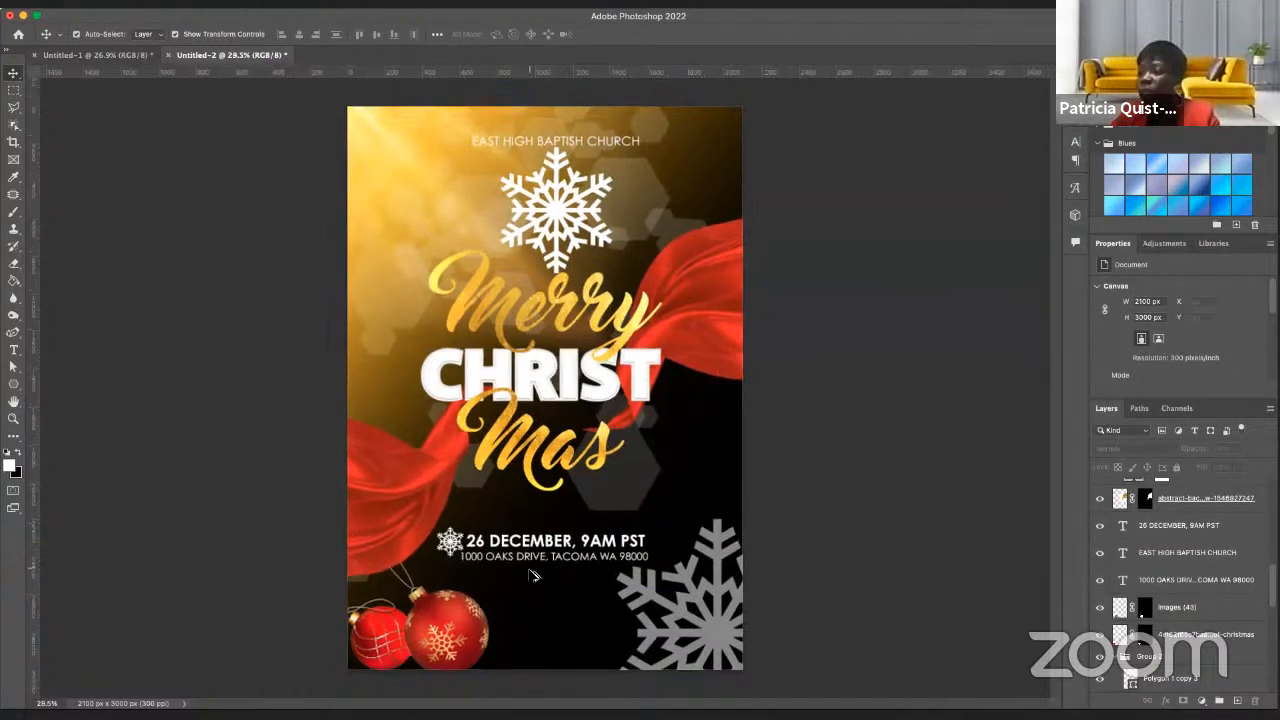
left_click(465, 524)
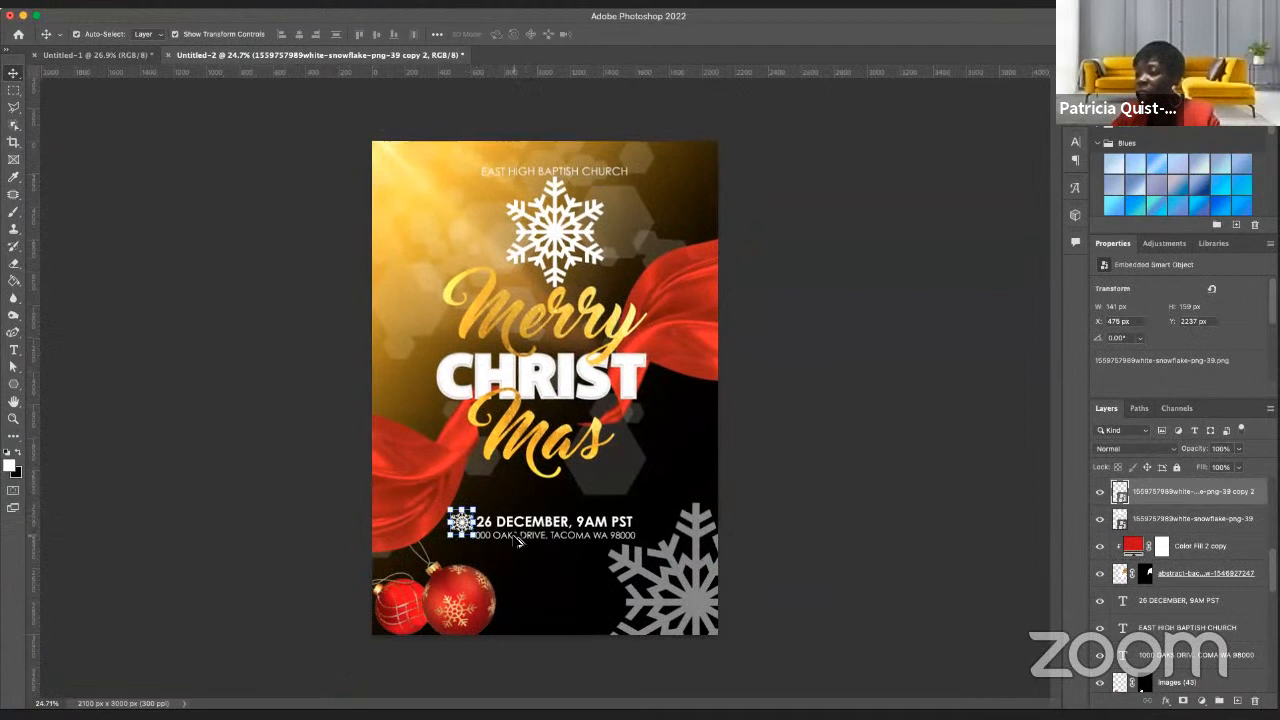
scroll(518, 548, "up", 3)
double_click(516, 566)
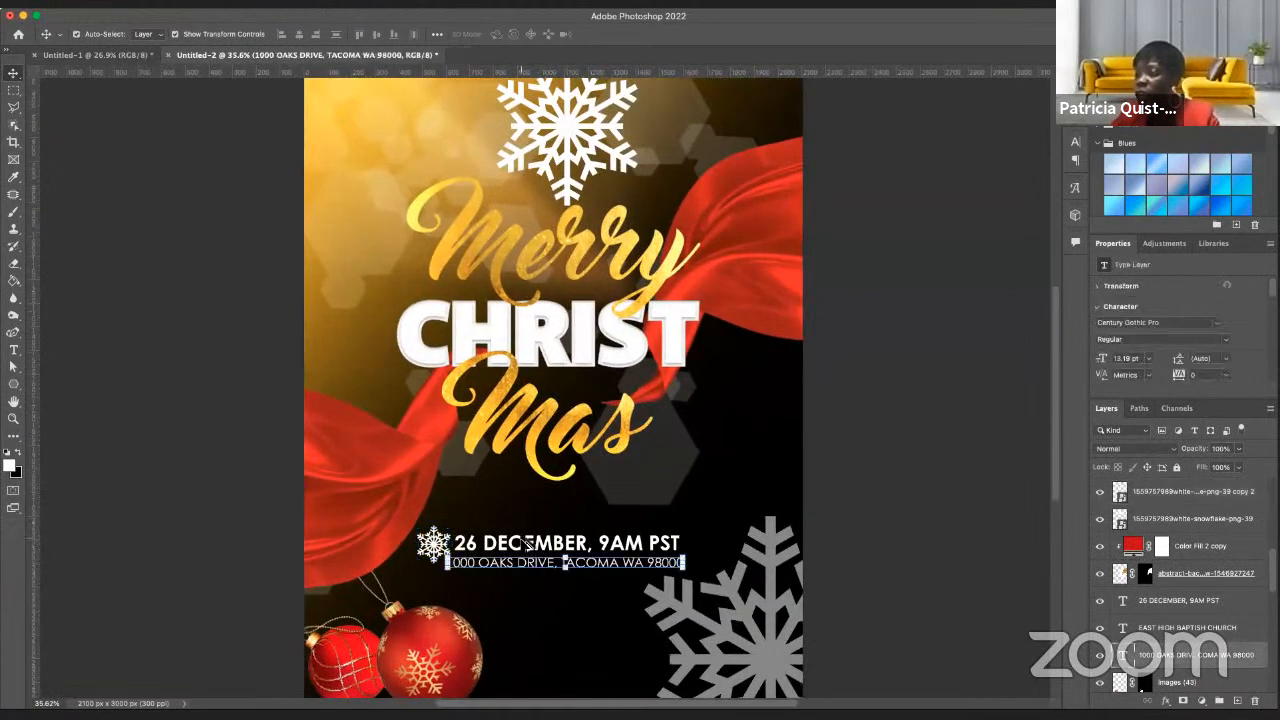
left_click(507, 541)
left_click(433, 544, "shift")
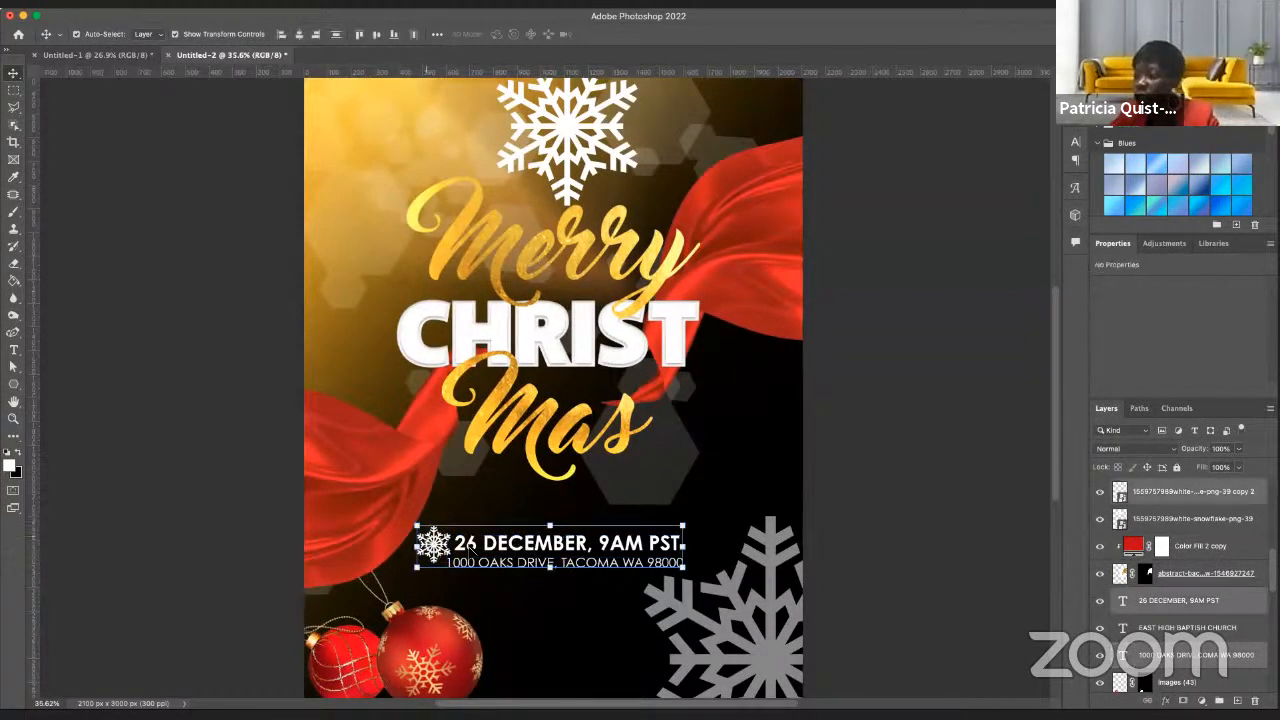
left_click_drag(414, 520, 466, 533)
left_click_drag(686, 531, 620, 543)
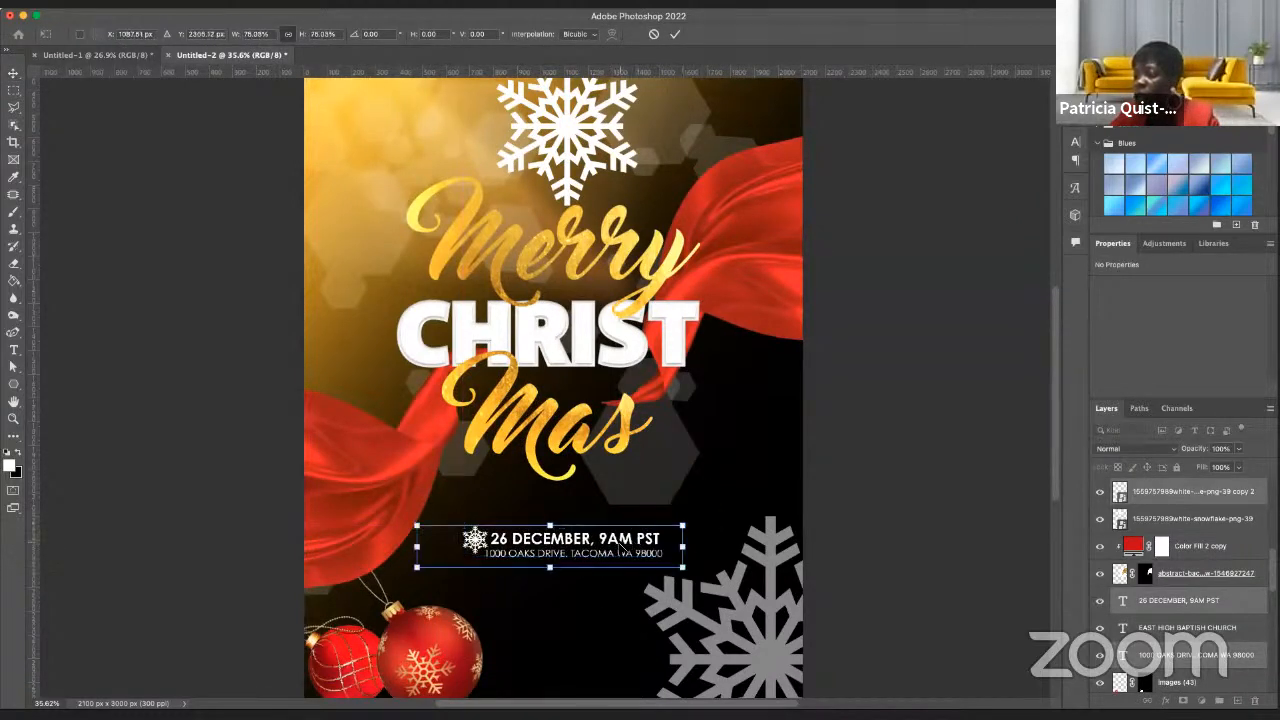
key("Return")
key("ctrl+0")
scroll(531, 471, "down", 5)
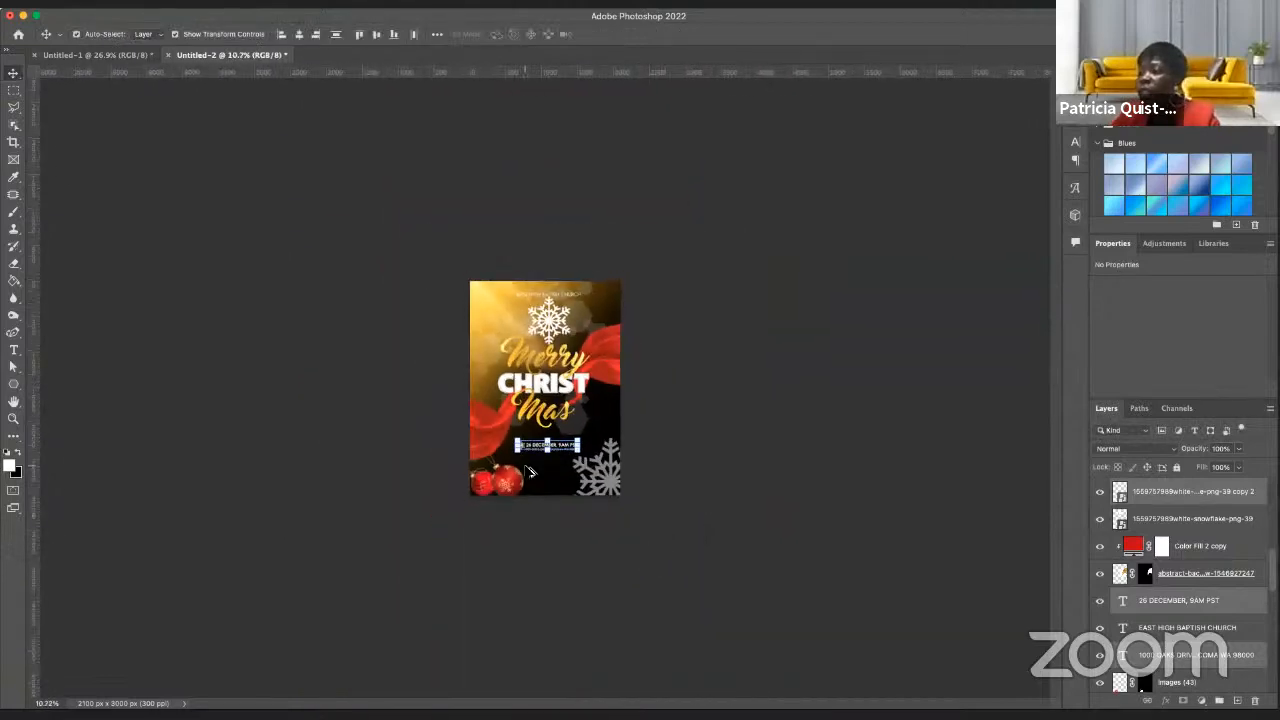
scroll(531, 471, "up", 10)
scroll(577, 492, "down", 5)
scroll(617, 514, "down", 1)
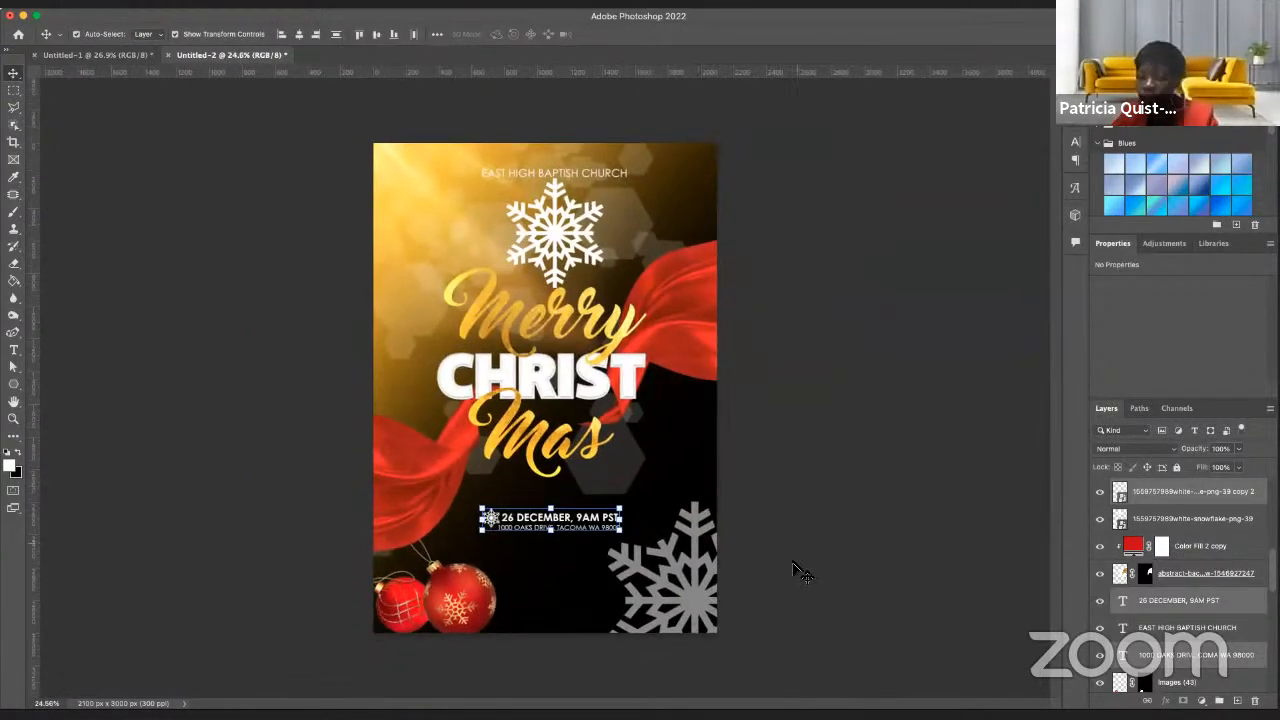
left_click(794, 569)
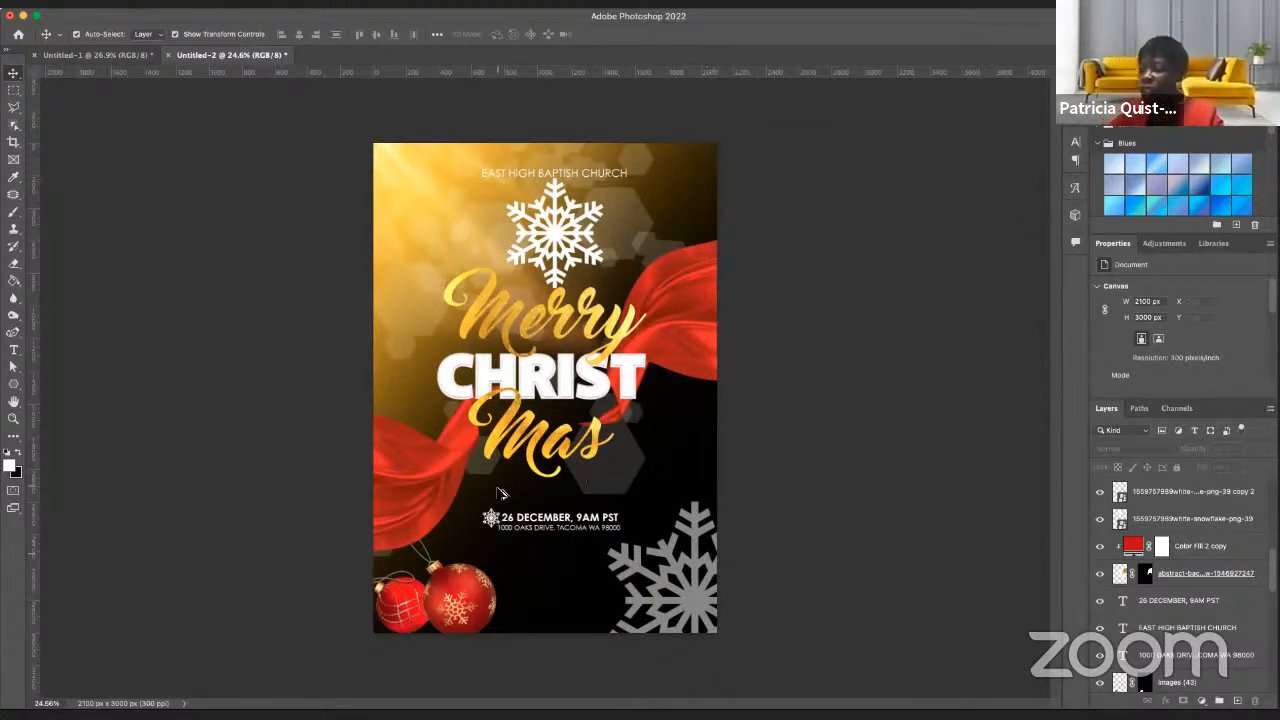
- Place the red bauble image, images (43), on the flyer and convert it to a pixel layer, retaining its transforms
scroll(503, 470, "up", 2)
scroll(503, 493, "up", 1)
scroll(450, 510, "down", 3)
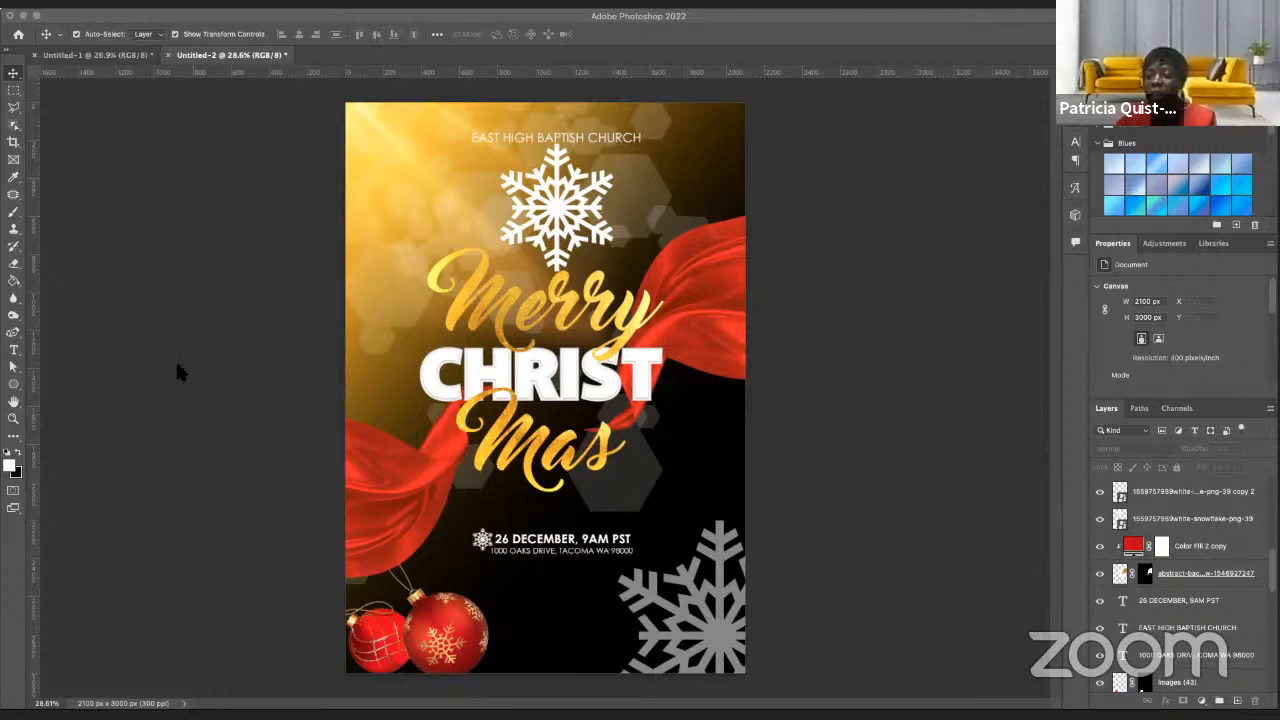
left_click_drag(177, 364, 560, 470)
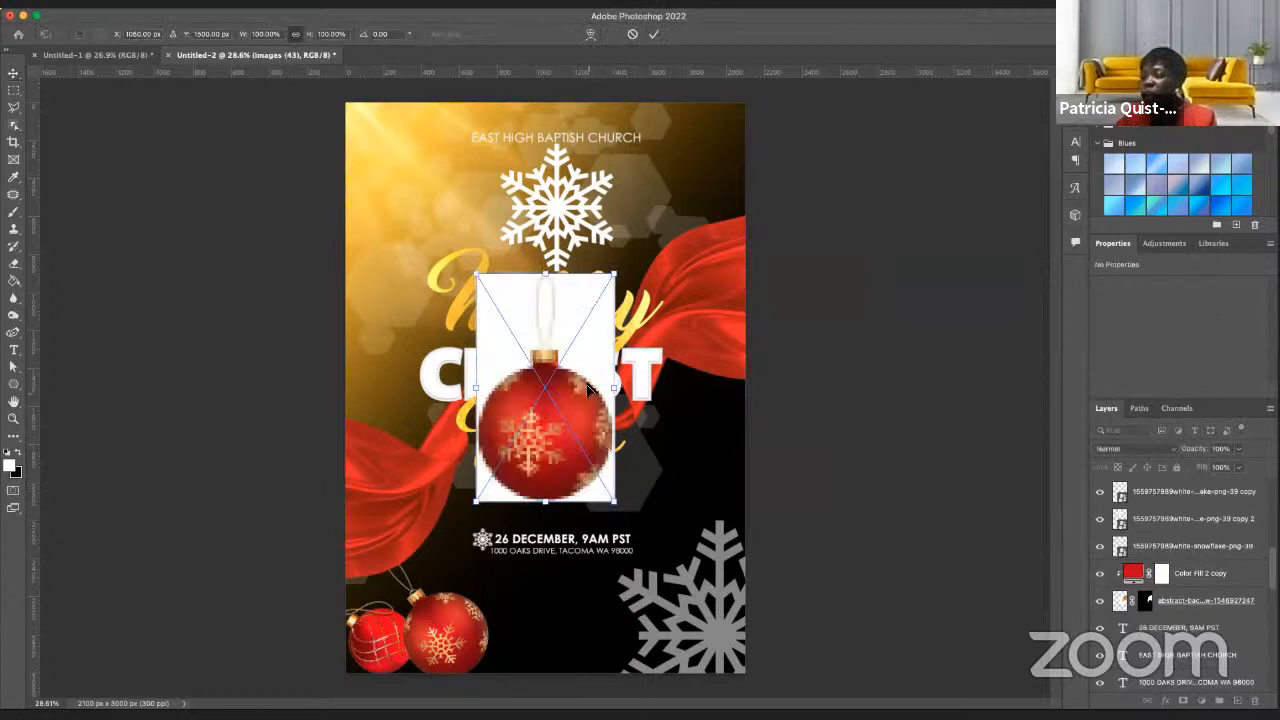
key("Return")
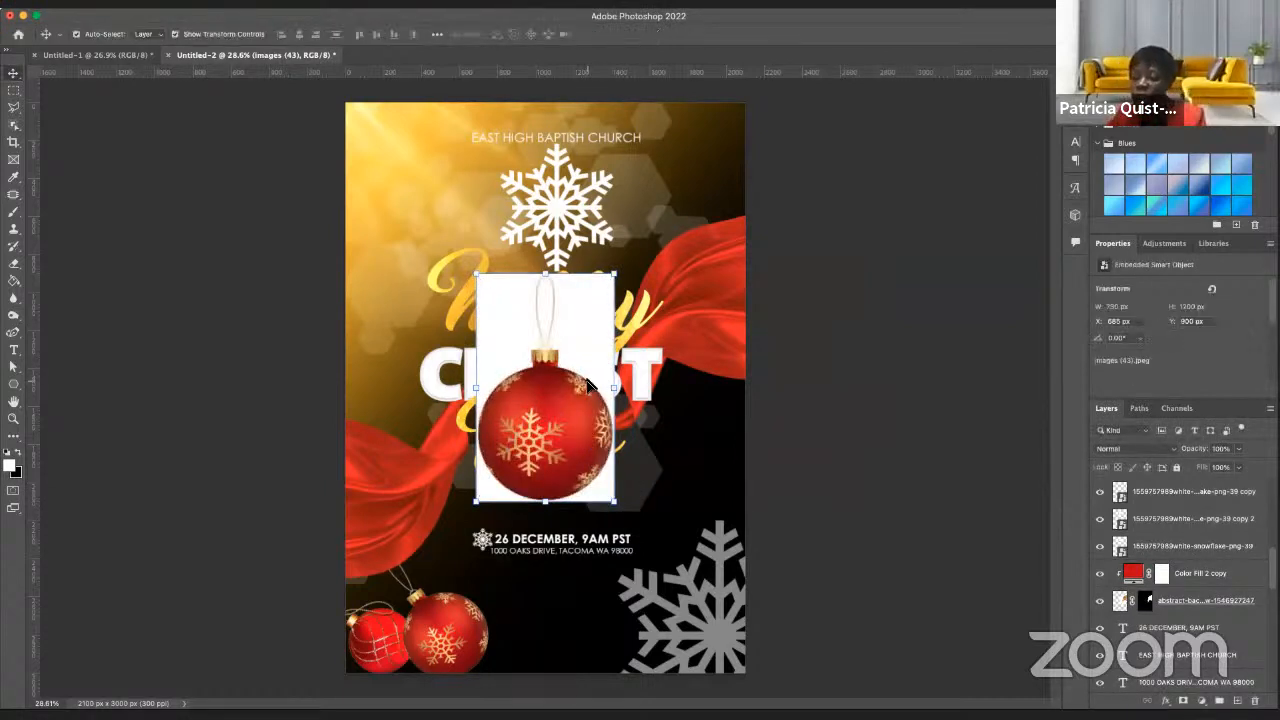
scroll(1185, 340, "down", 3)
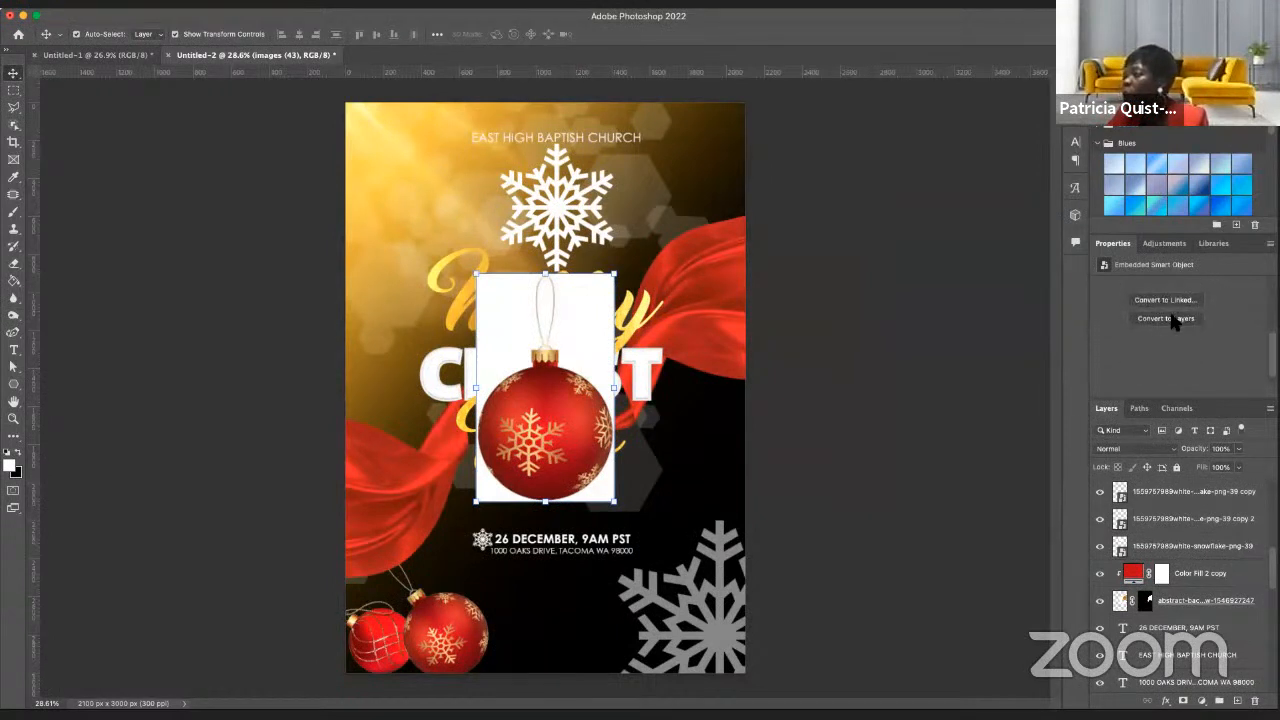
scroll(1164, 330, "up", 1)
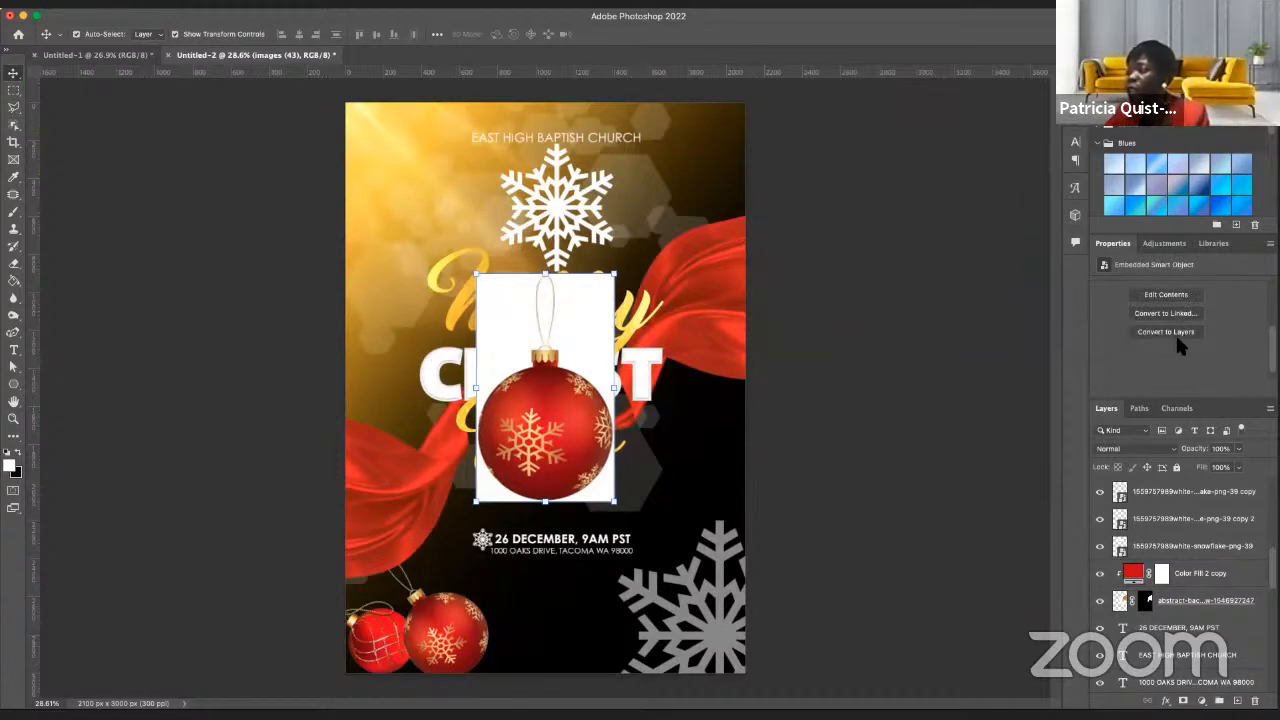
left_click(1178, 336)
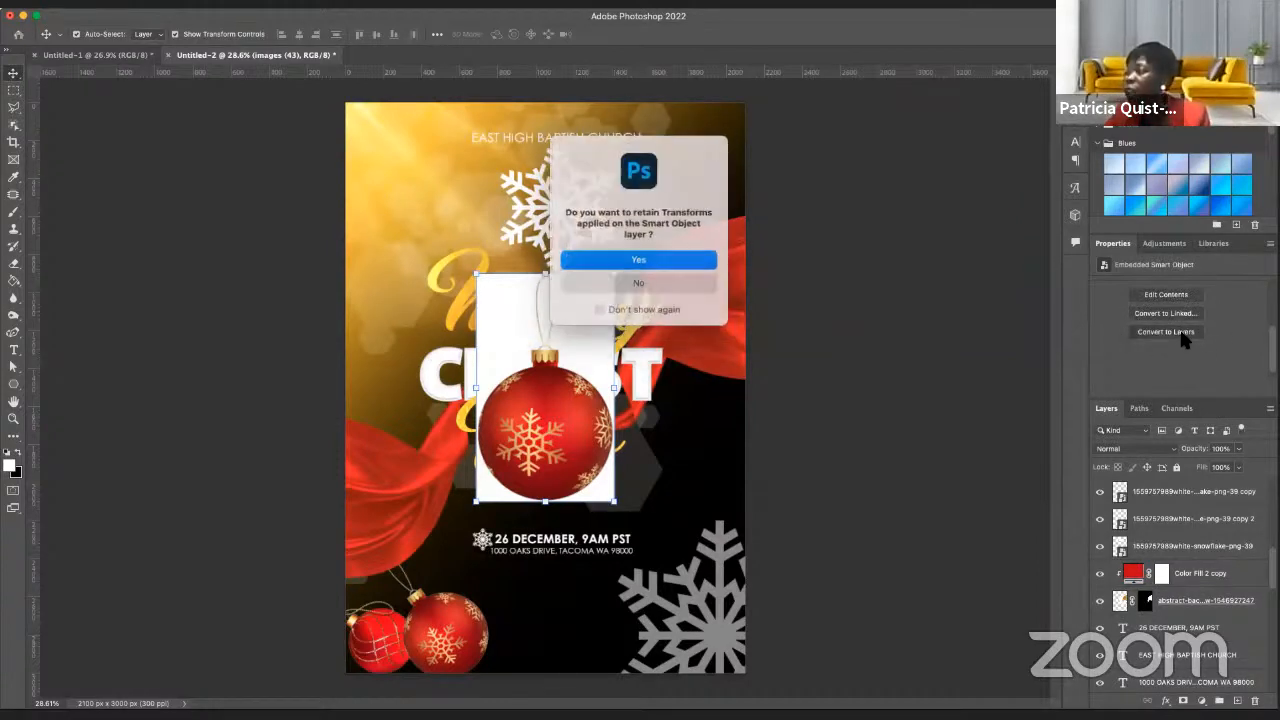
left_click(674, 264)
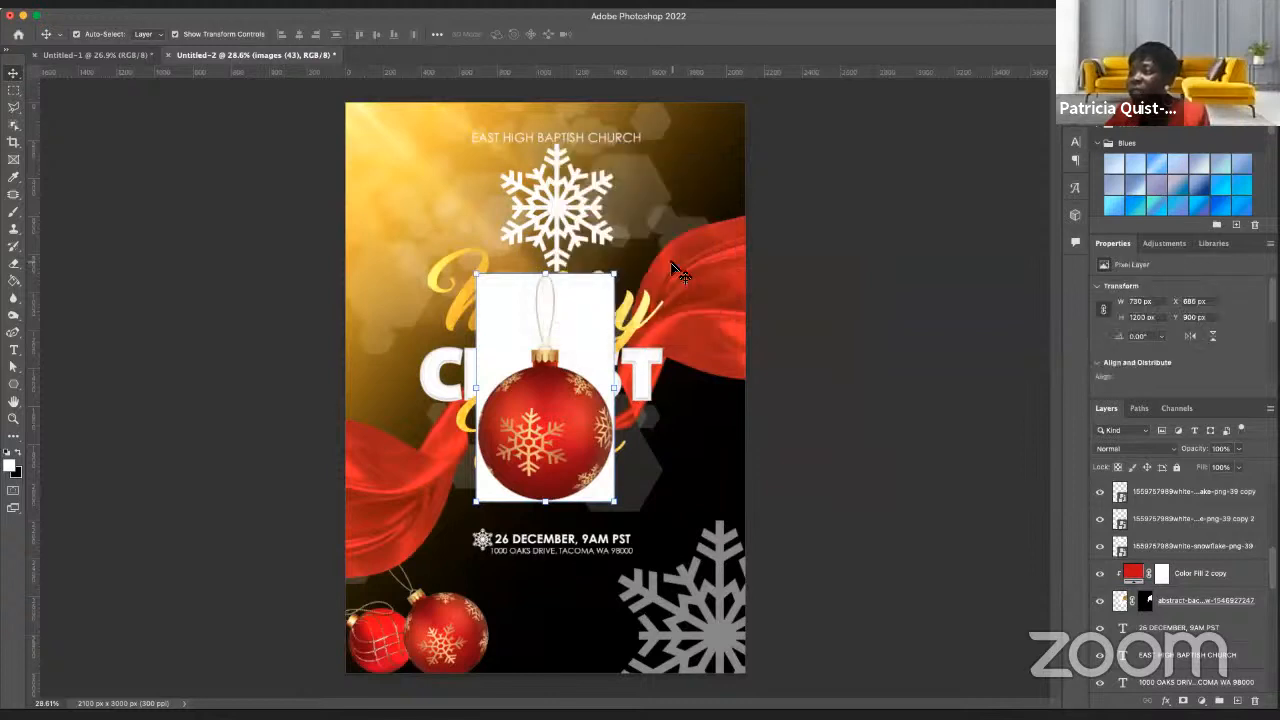
- Remove the bauble image's white background and move the bauble down over the event details
scroll(1190, 335, "down", 3)
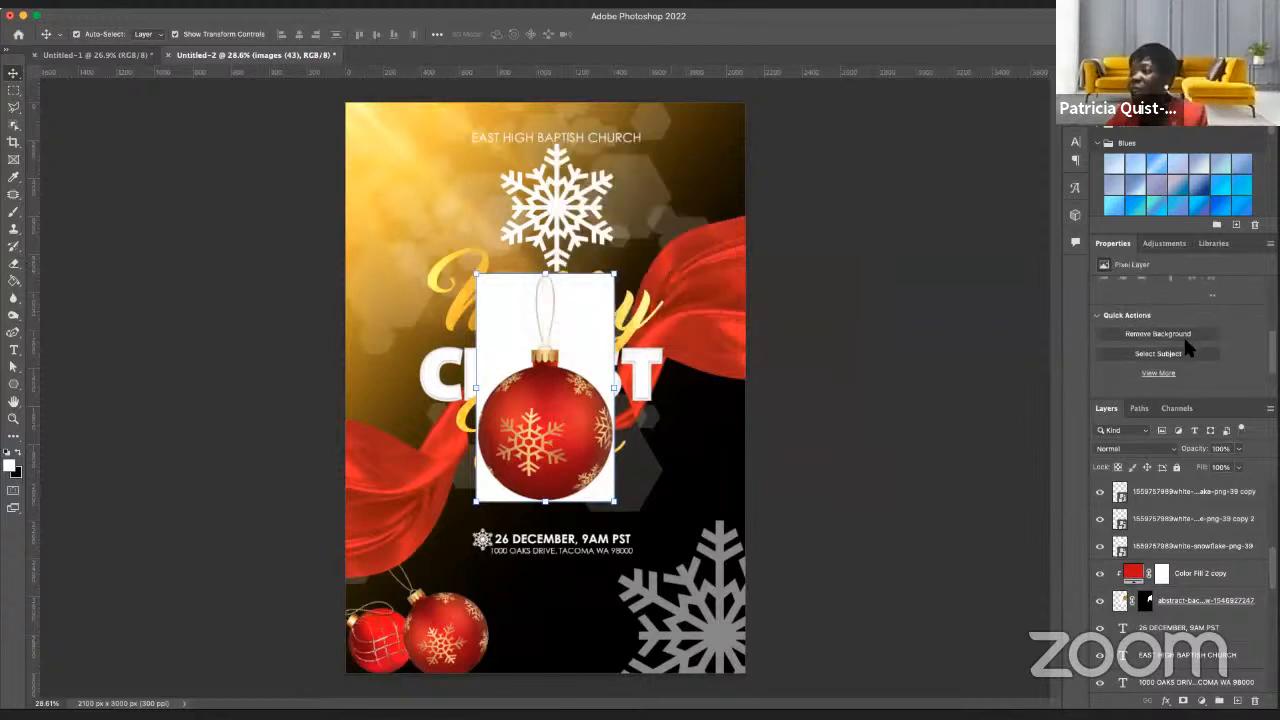
left_click(1177, 336)
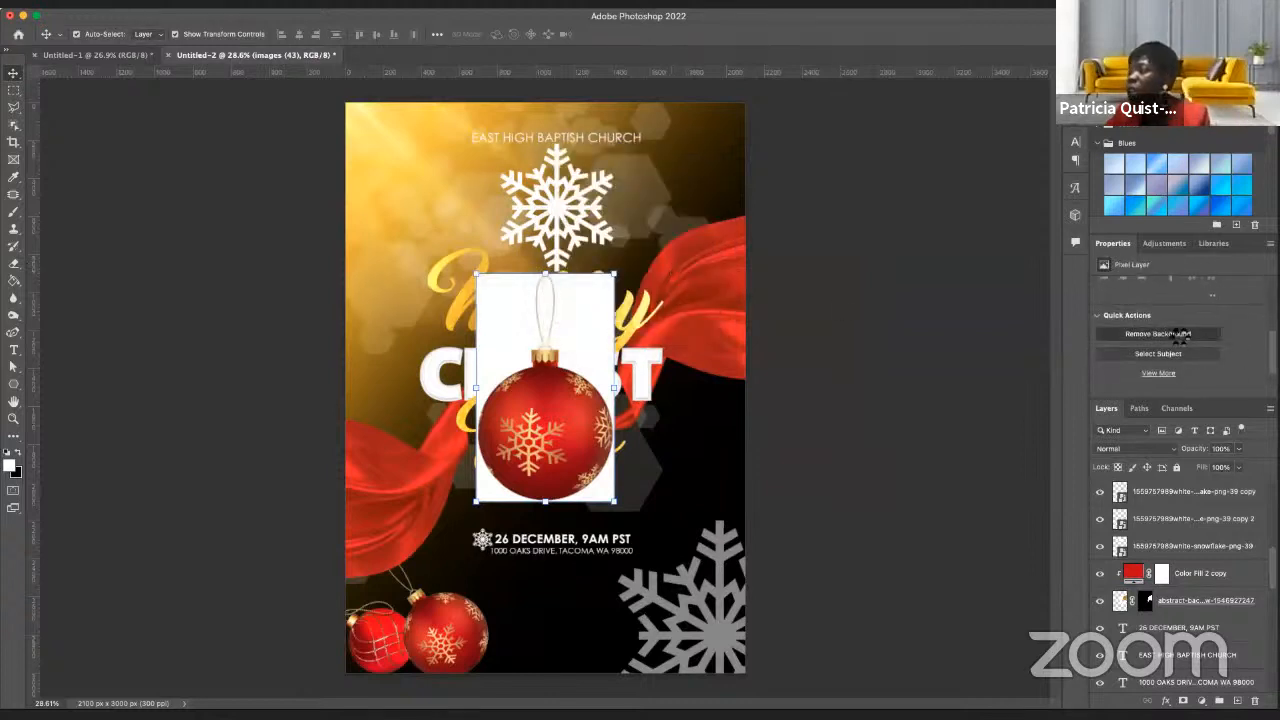
left_click_drag(537, 428, 549, 597)
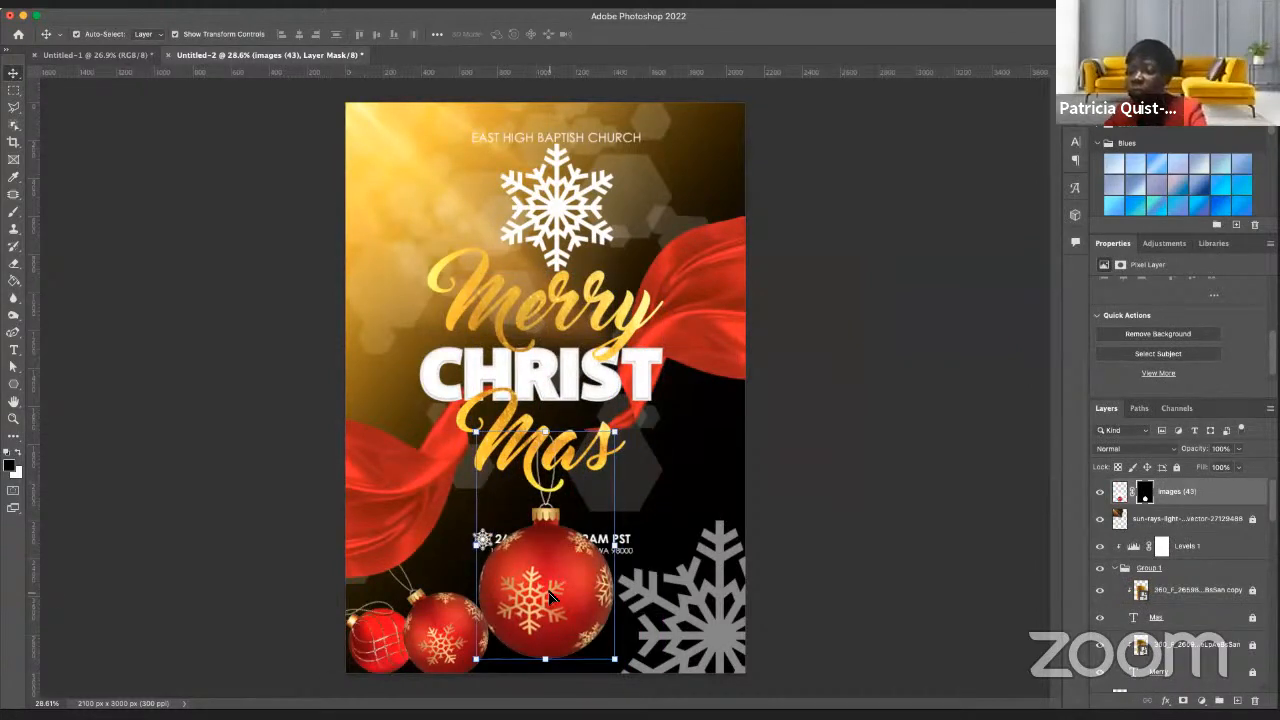
- Delete the layer mask of the large bauble and the bauble layer itself
key("Delete")
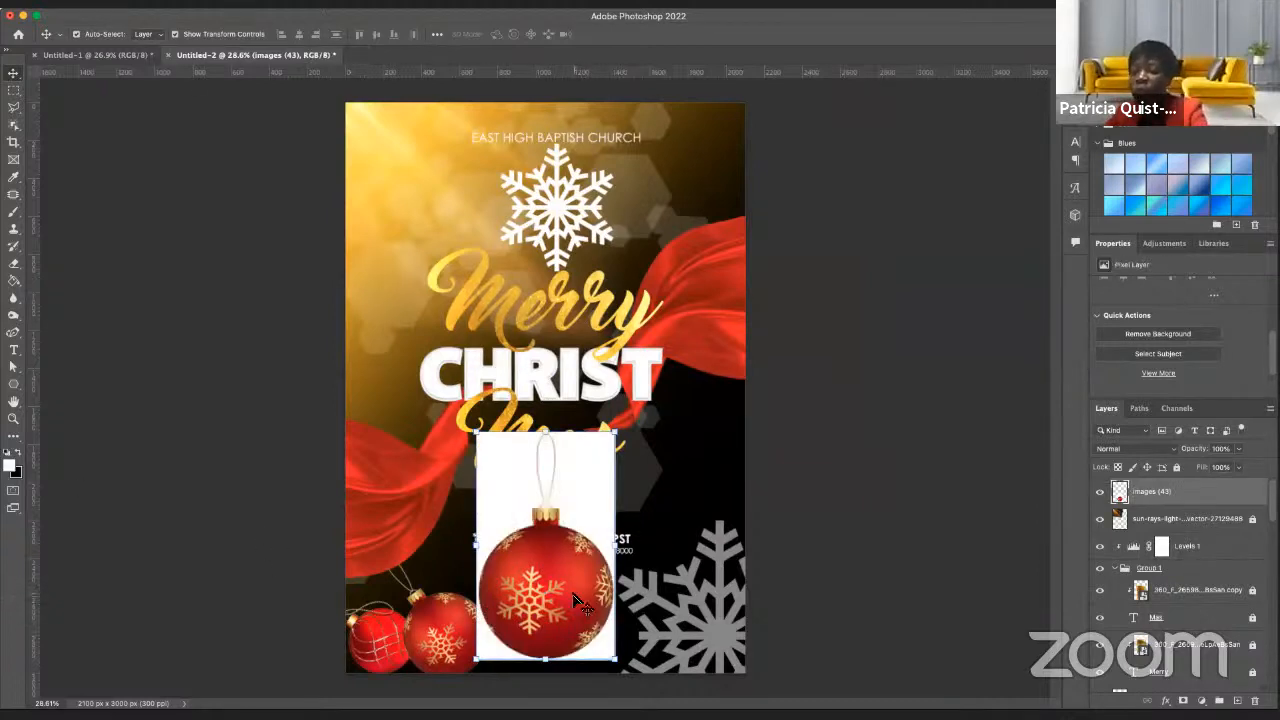
key("Delete")
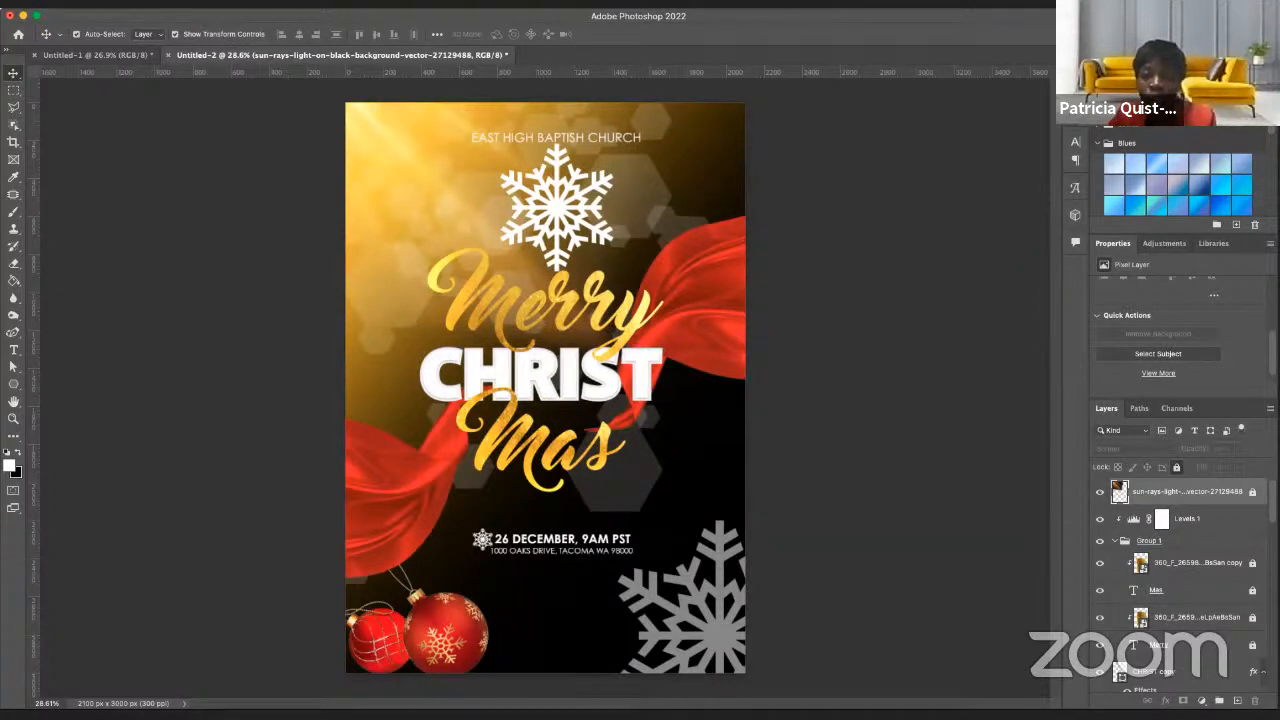
- Place the blue and orange lens flare image over the event details at about 1386 × 835 px and set its blend mode to Screen
left_click_drag(938, 550, 534, 491)
left_click_drag(601, 421, 751, 510)
left_click_drag(690, 462, 653, 558)
key("Return")
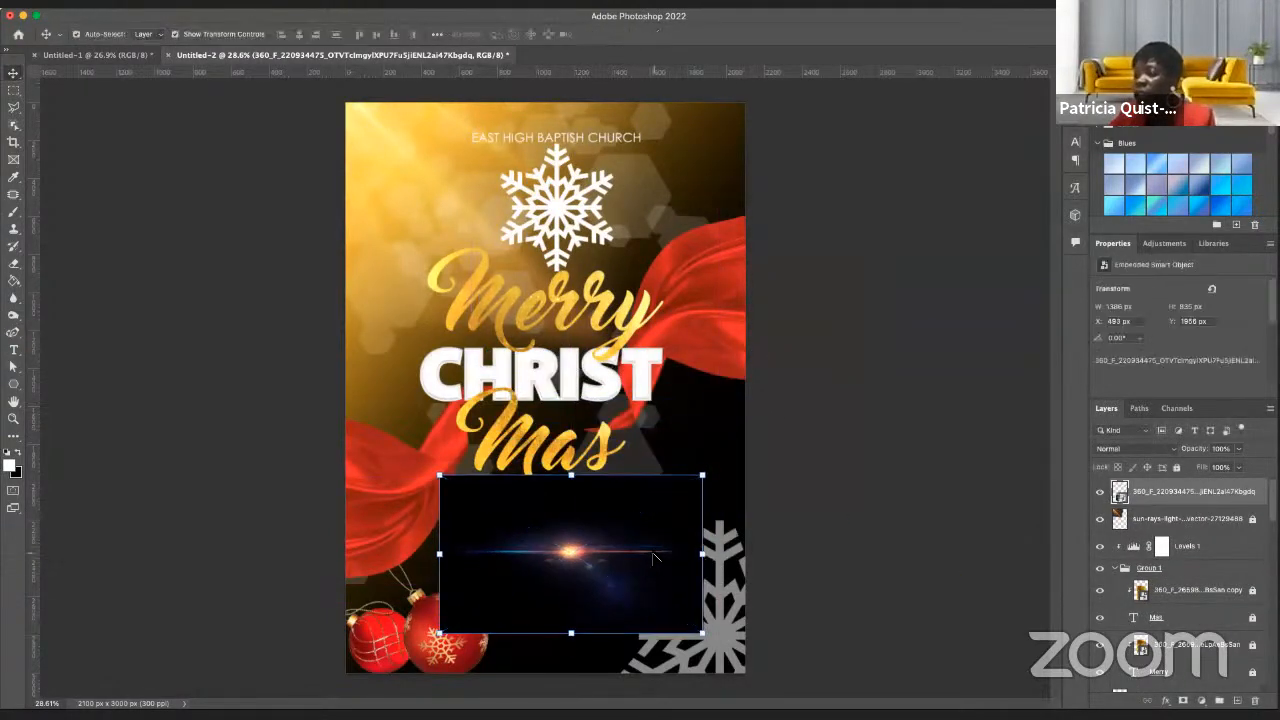
left_click(1140, 448)
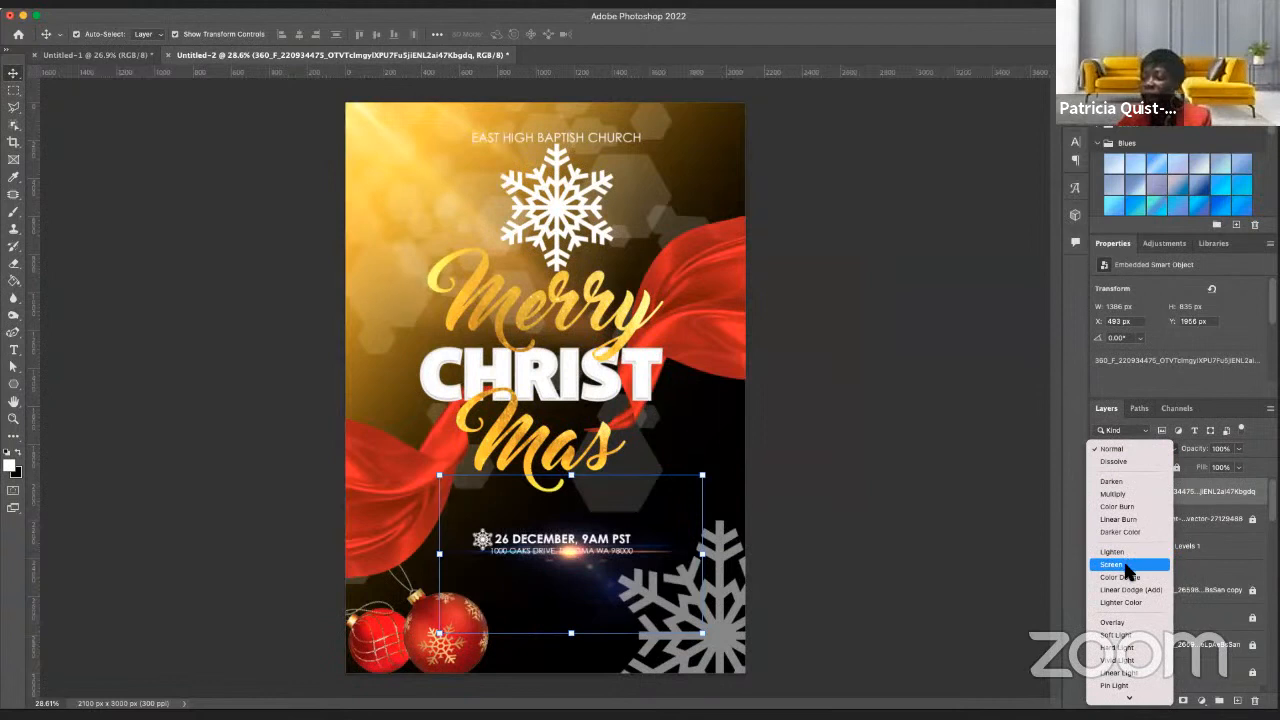
left_click(1112, 564)
- Flatten the lens flare to about 196 px high and position it across the event date at about X 494 px, Y 2218 px
left_click_drag(578, 572, 572, 589)
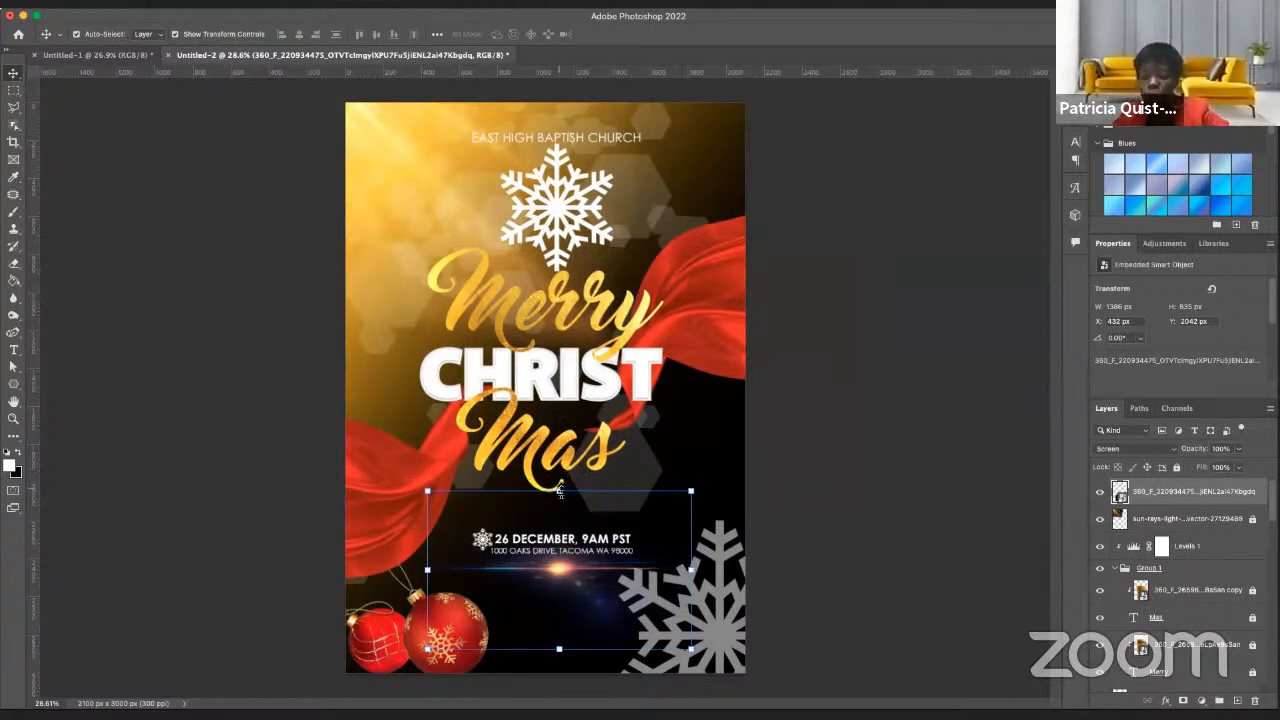
key("super+t")
left_click_drag(556, 498, 571, 544)
key("Return")
left_click(590, 626)
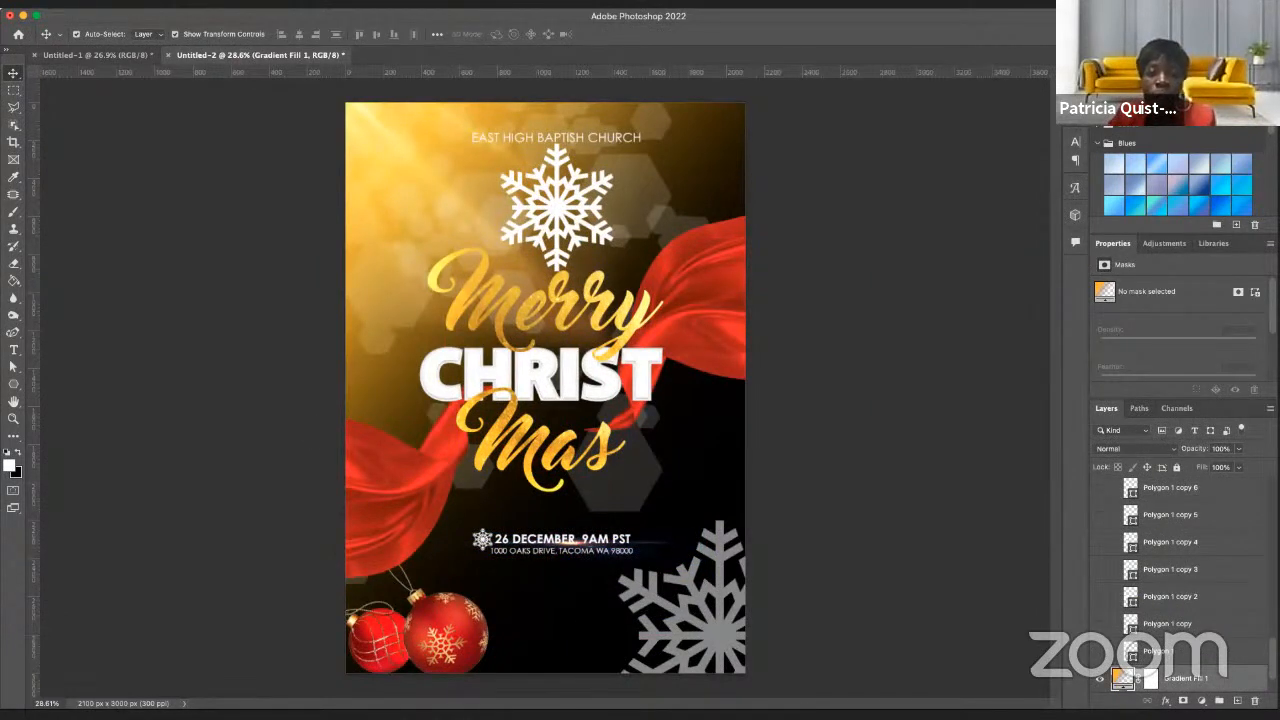
- Place the lens-flares-star-lights-vector-6172364 image at the front of the layer stack and delete it
left_click_drag(842, 458, 537, 358)
key("Return")
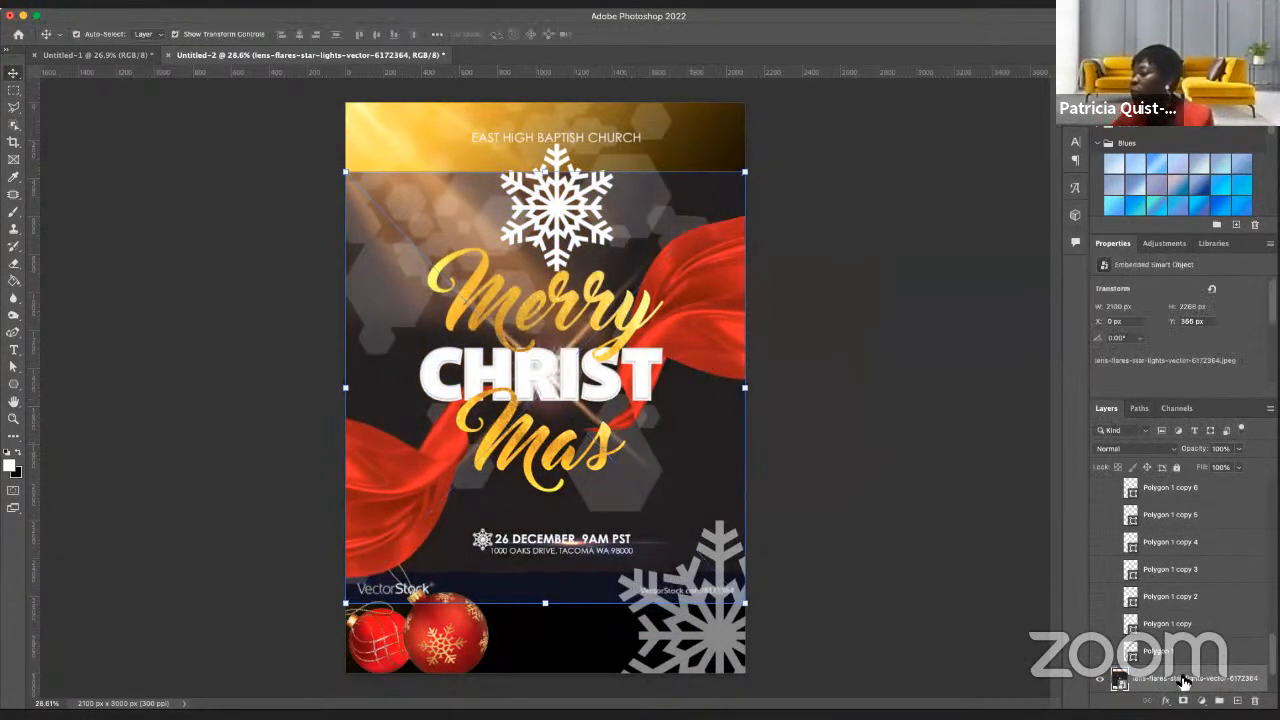
left_click_drag(1186, 682, 1155, 490)
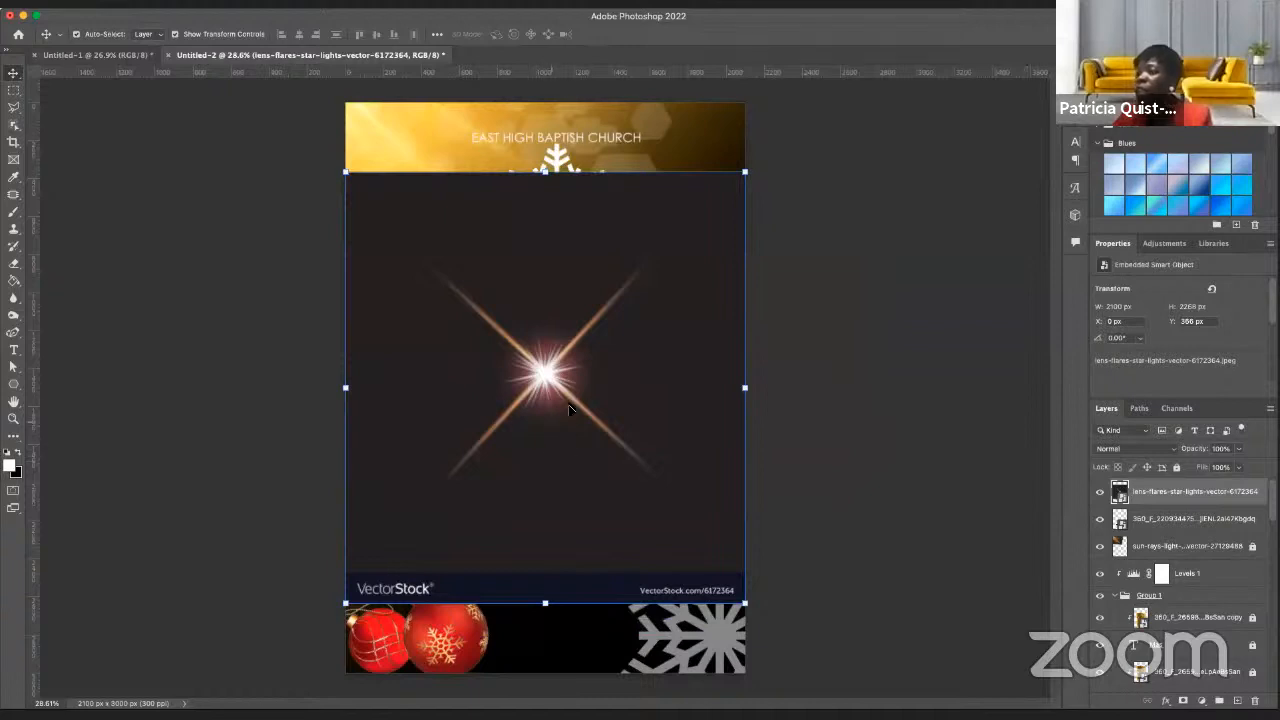
key("Delete")
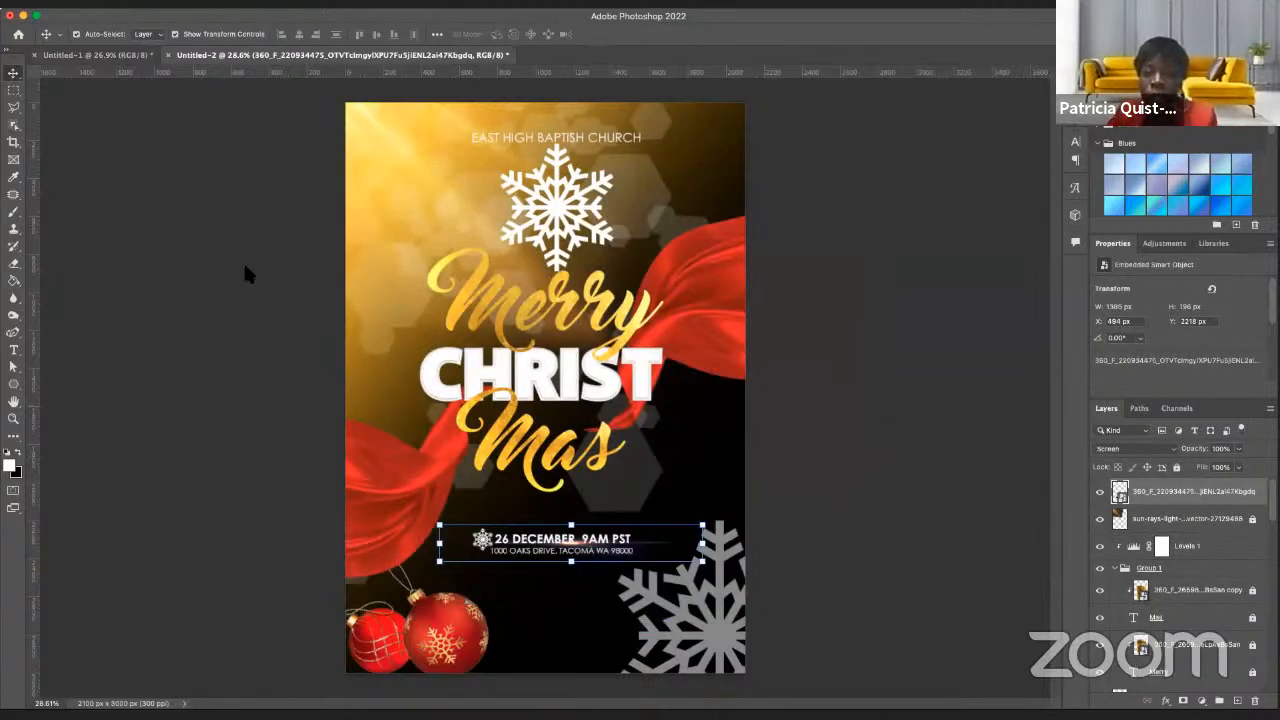
- Place the lens-flare-four-gold-streaks image, set its blend mode to Screen, and position it over the large snowflake at about X 645 px, Y -132 px
left_click_drag(245, 266, 589, 316)
key("Return")
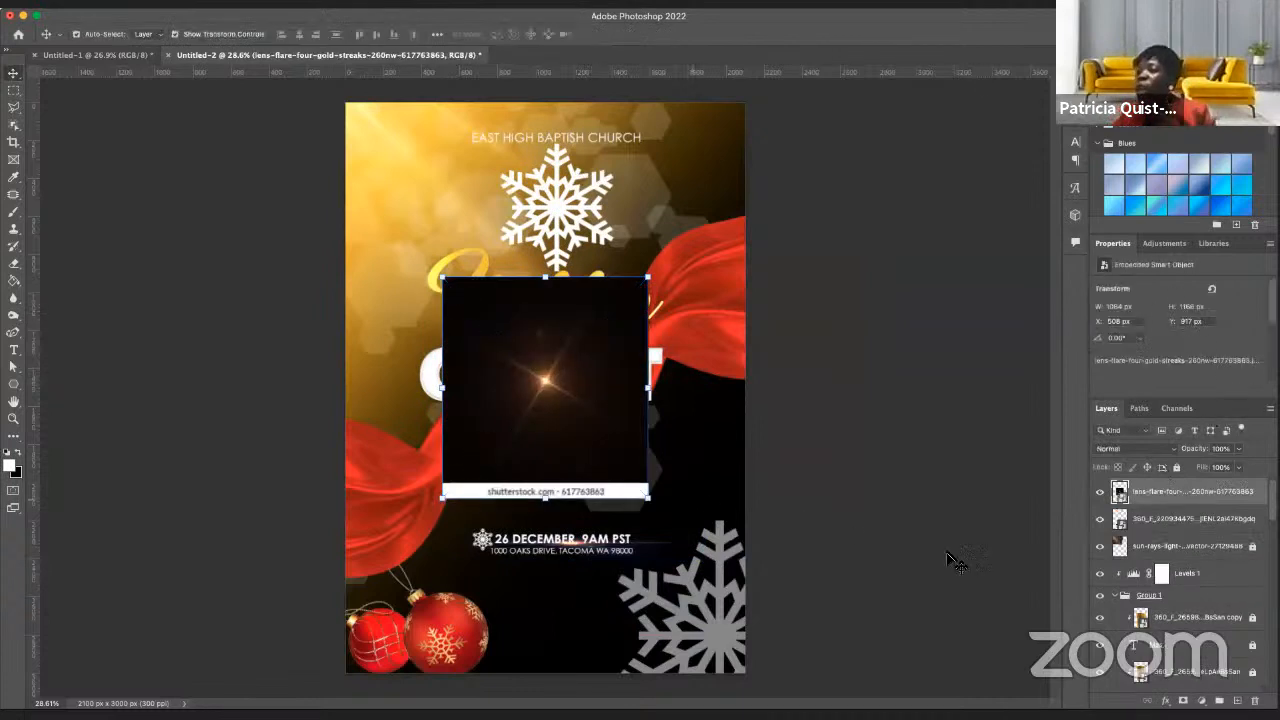
left_click(1146, 455)
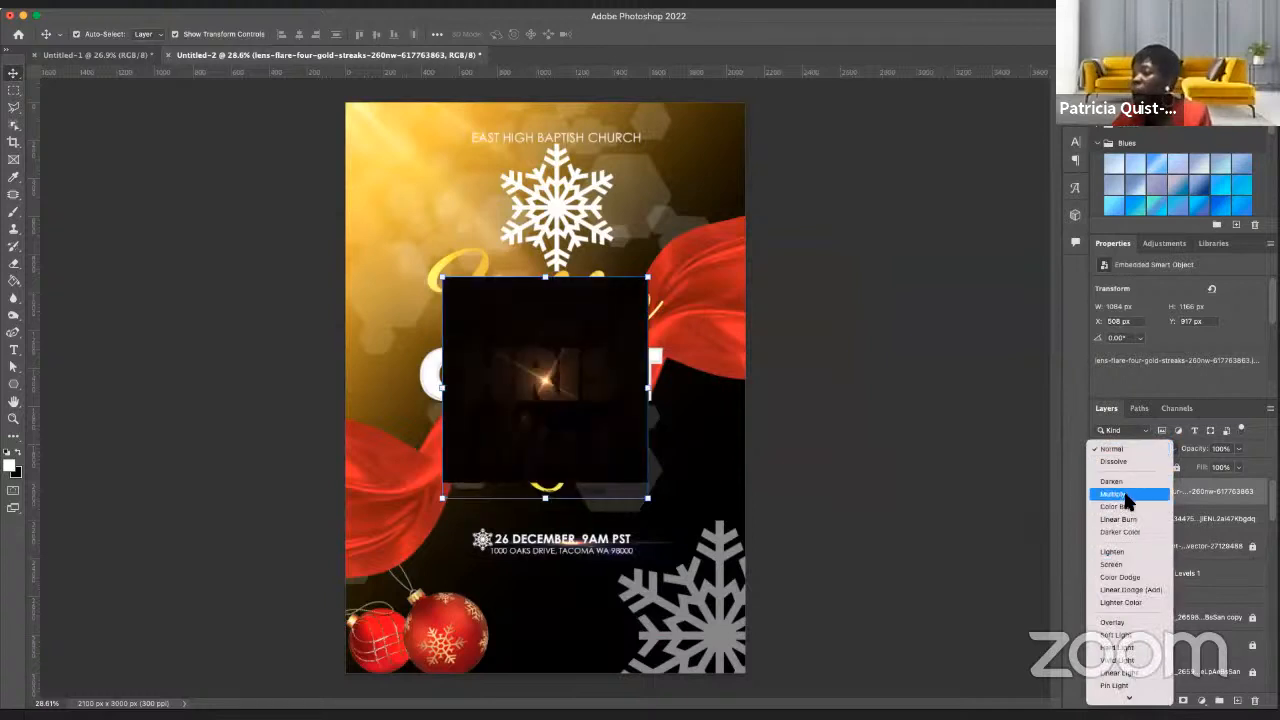
left_click(1119, 563)
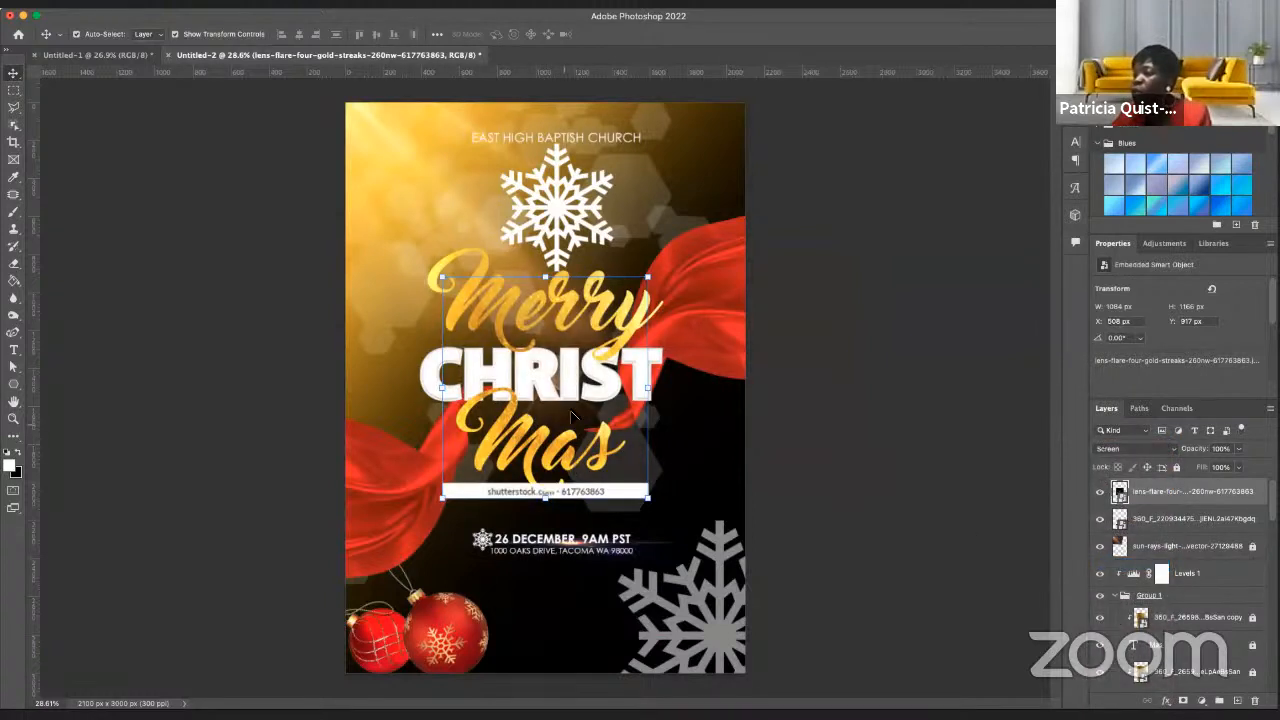
left_click_drag(607, 493, 640, 300)
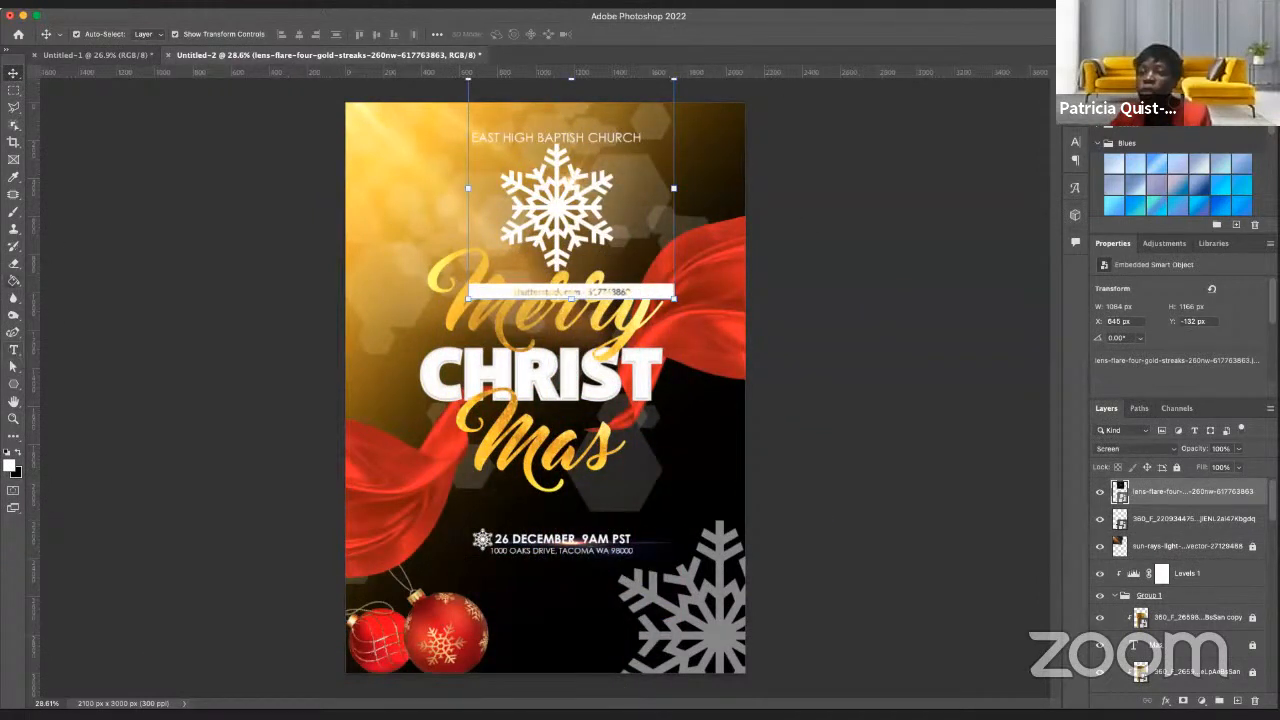
- Rasterize the gold-streaks lens flare and erase the white watermark strip along its lower edge
left_click(13, 213)
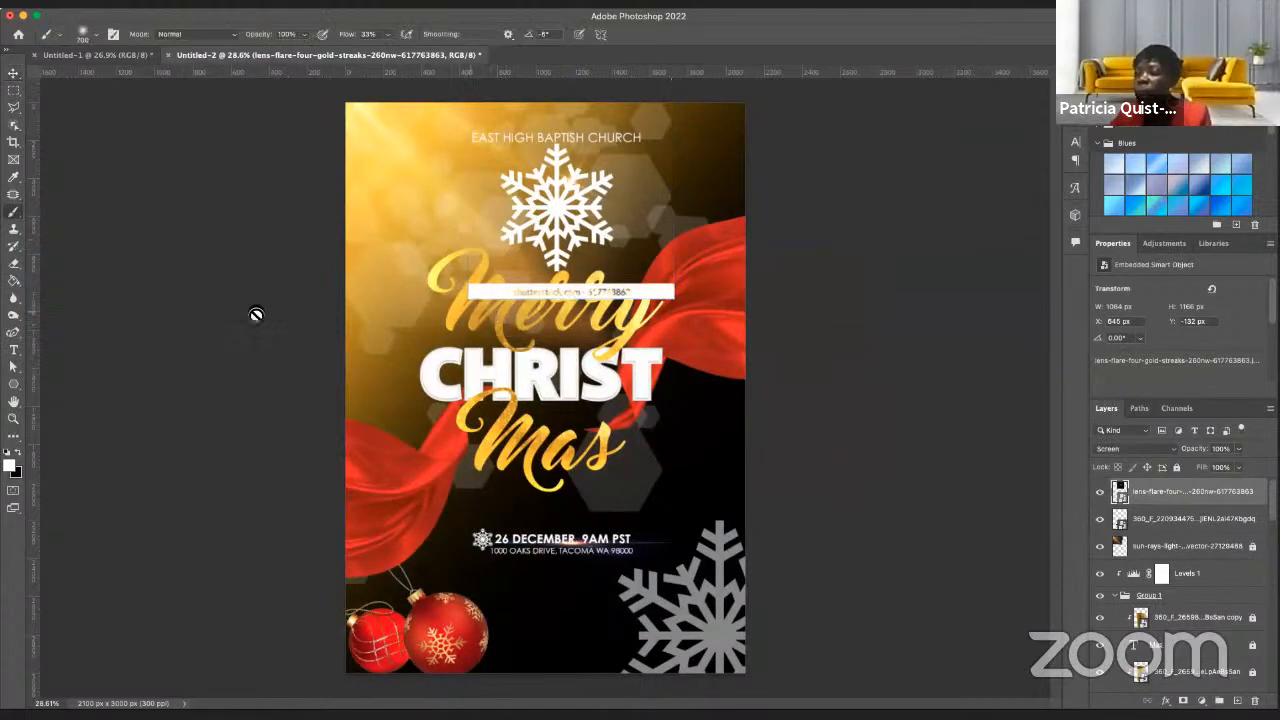
left_click(13, 263)
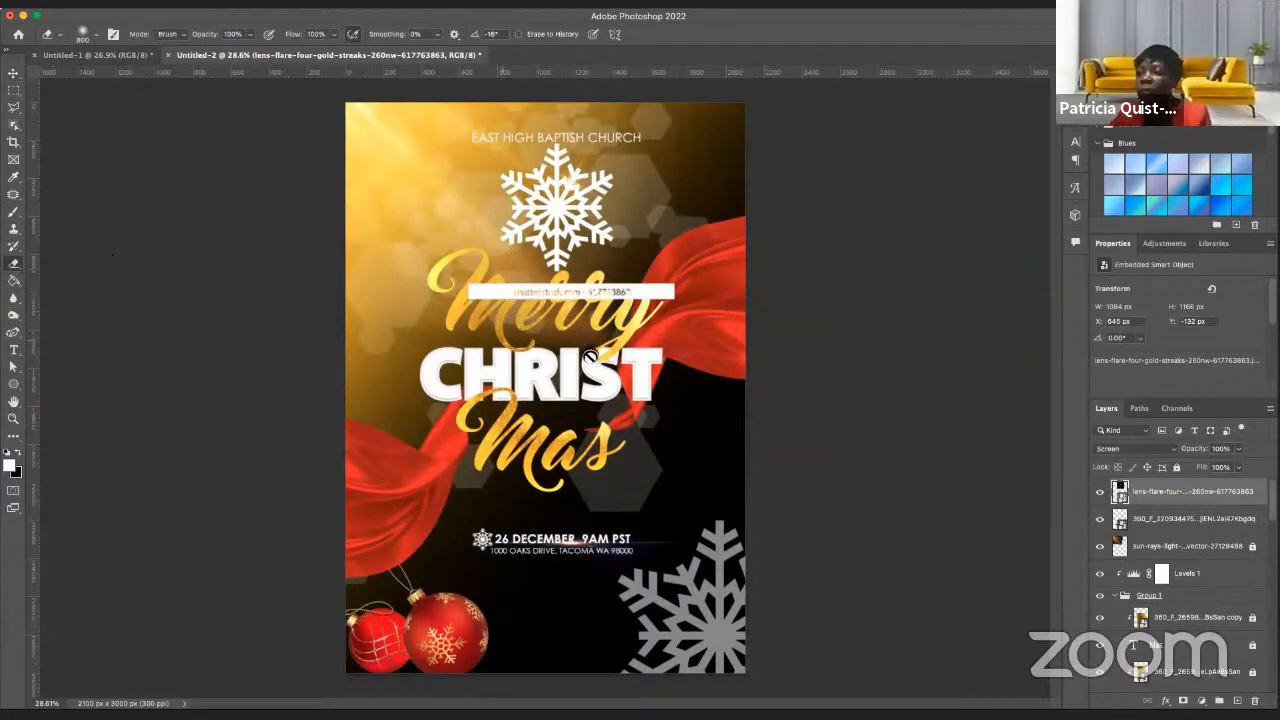
left_click(494, 300)
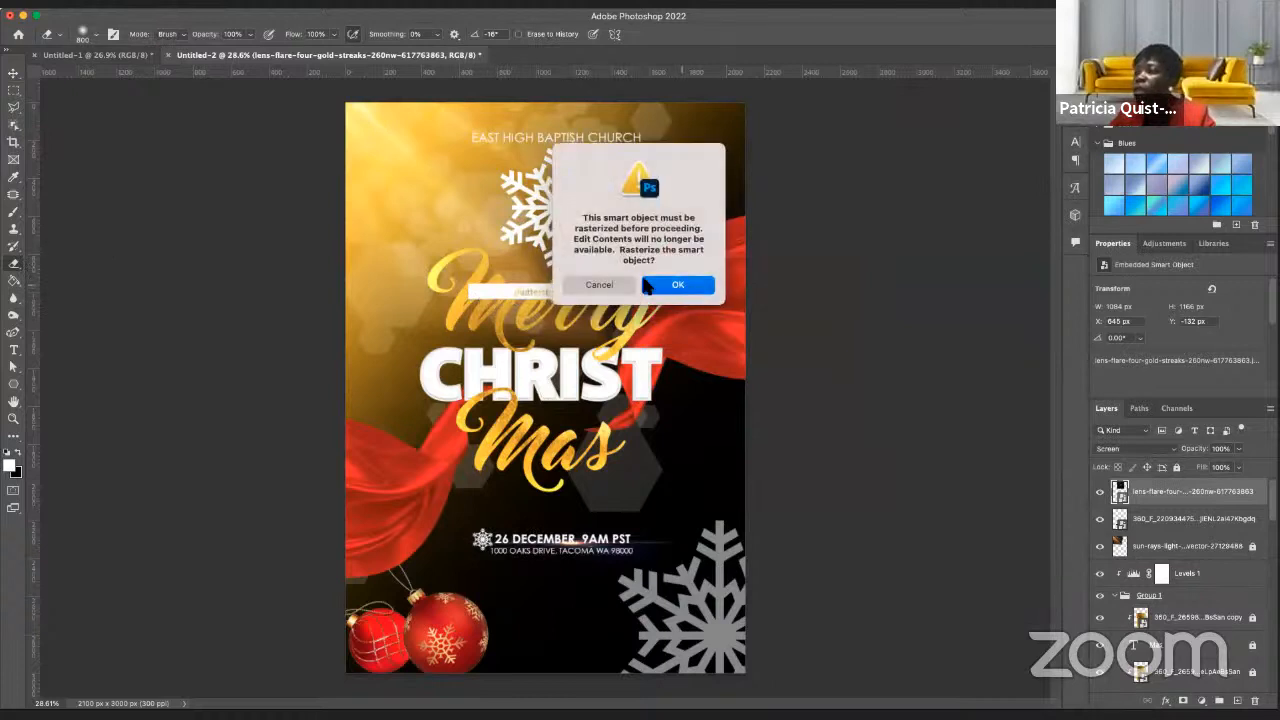
left_click(676, 287)
mouse_move(496, 322)
left_mouse_down()
mouse_move(526, 340)
mouse_move(526, 322)
mouse_move(474, 311)
mouse_move(626, 330)
mouse_move(709, 300)
left_mouse_up()
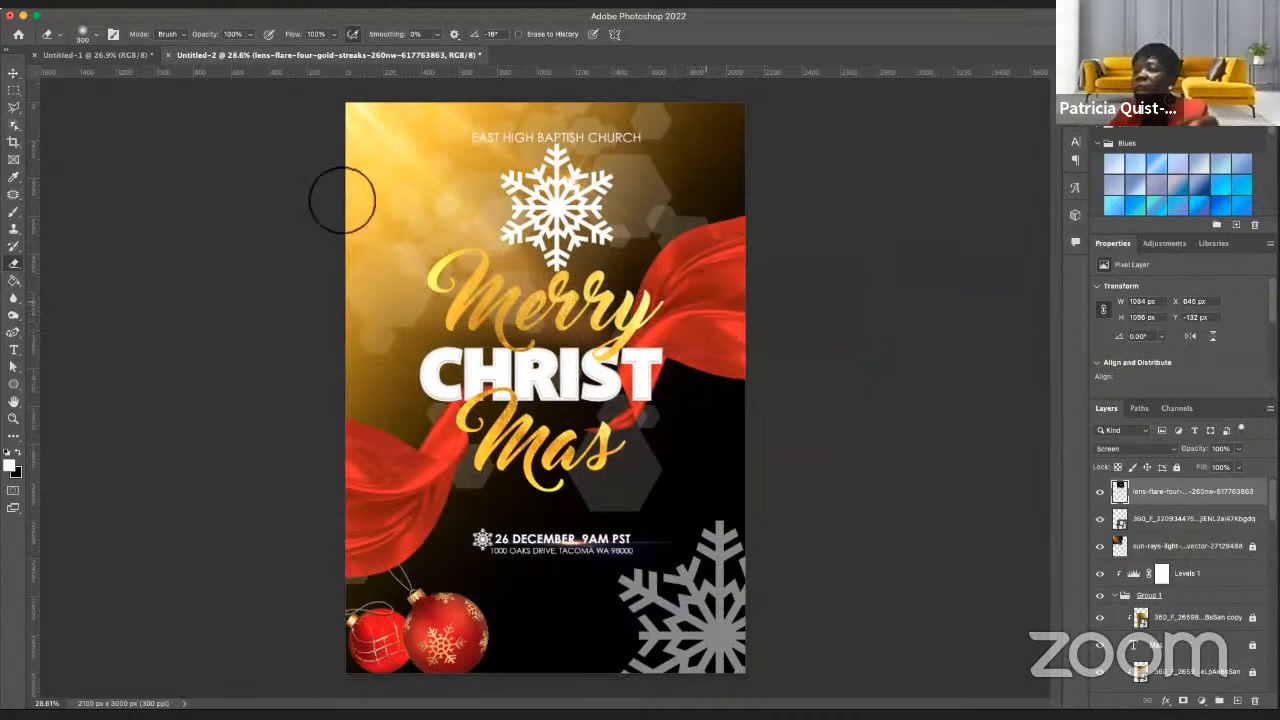
- Move the gold-streaks flare to the tip of the large snowflake beneath the church name and rotate it about 15.9°
left_click(15, 75)
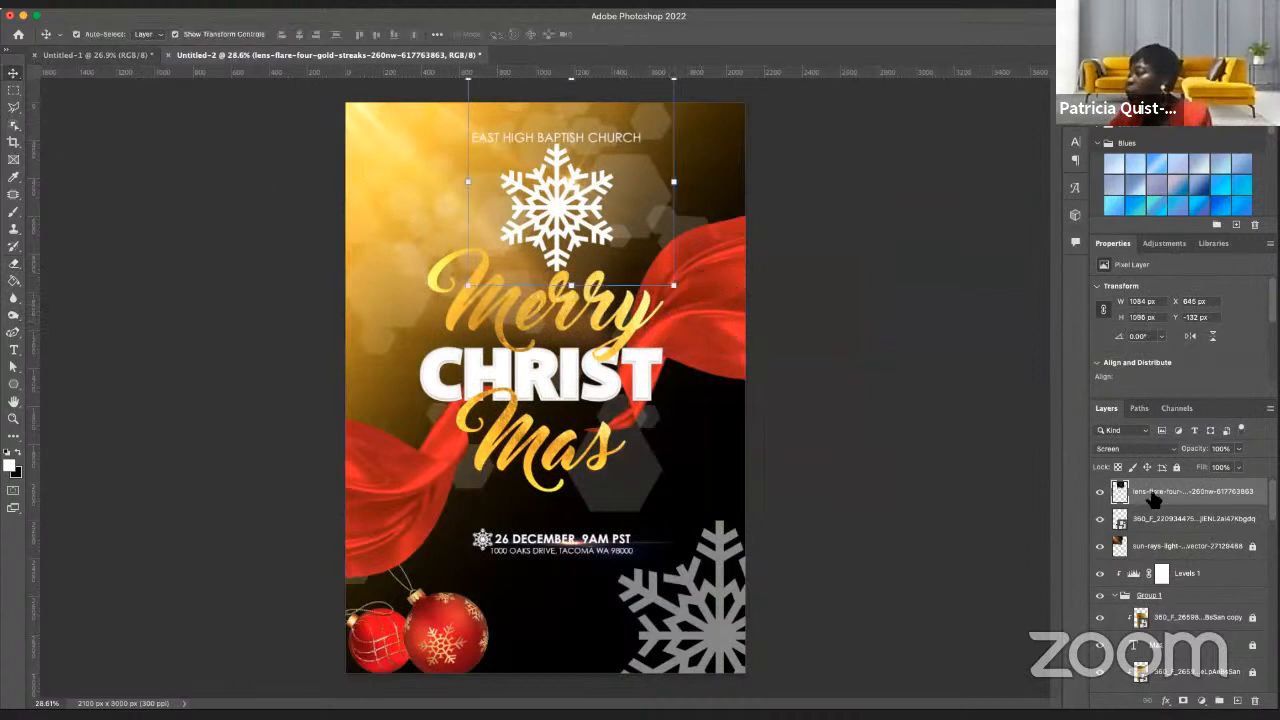
left_click_drag(614, 202, 602, 178)
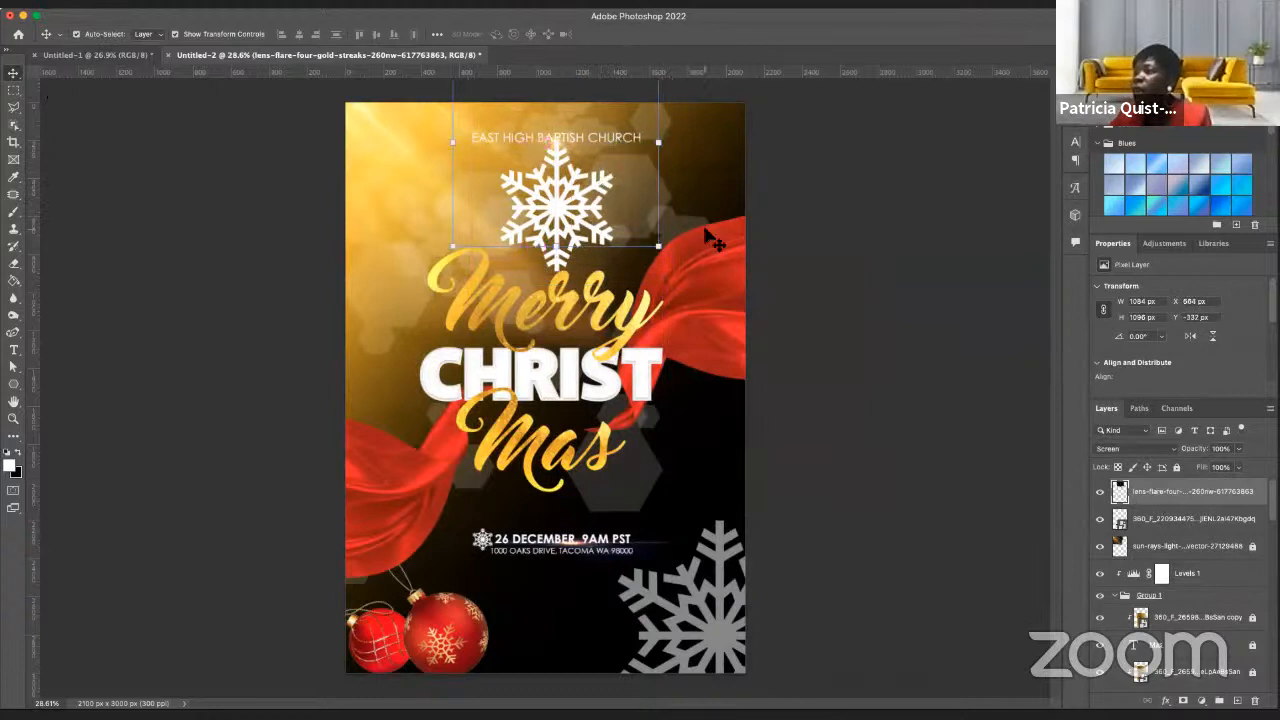
key("ctrl+t")
left_click_drag(694, 245, 626, 278)
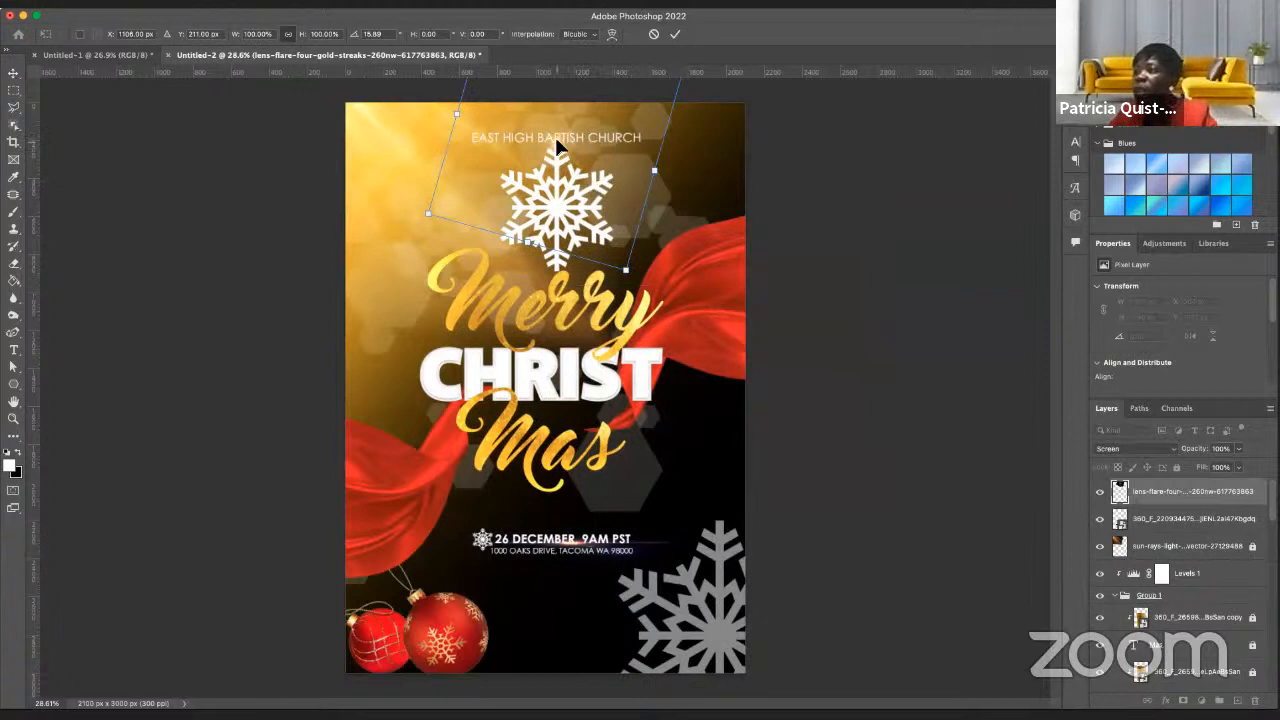
mouse_move(554, 140)
left_mouse_down()
mouse_move(625, 212)
mouse_move(562, 140)
left_mouse_up()
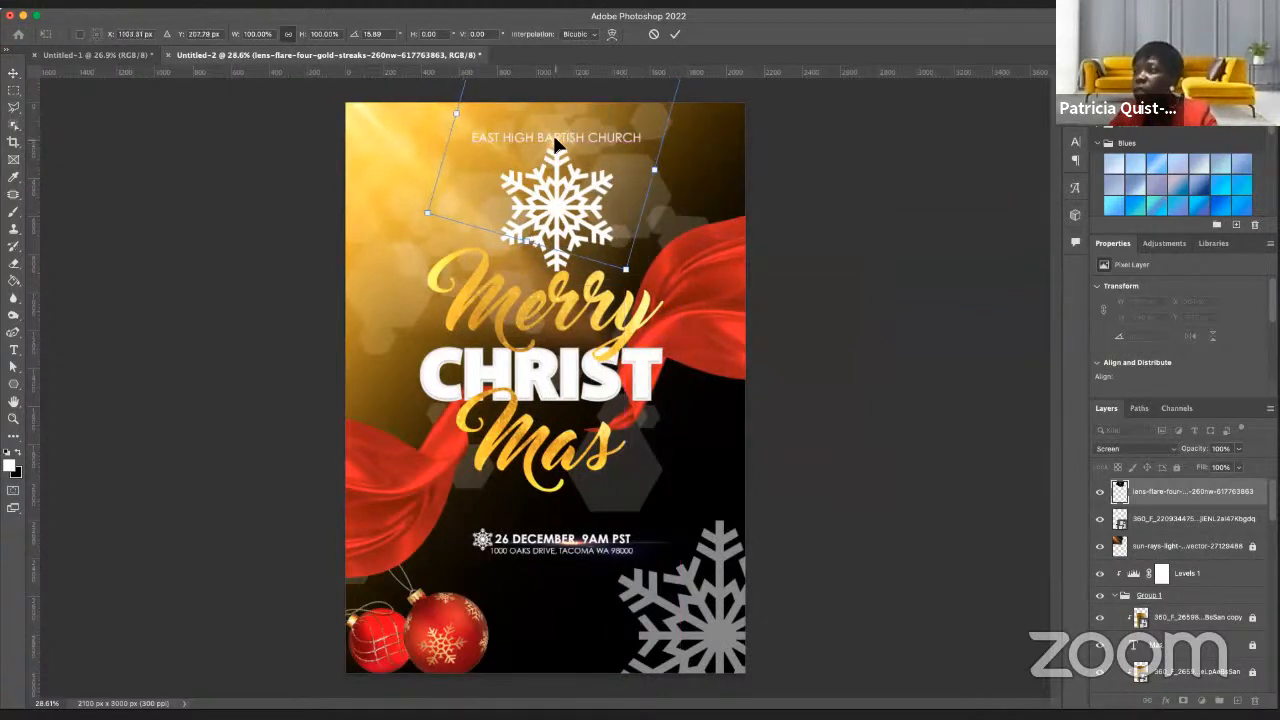
key("Return")
- Duplicate the gold-streaks flare twice, positioning one copy on the s of "Mas" and the other on the M of "Merry"
key("ctrl+j")
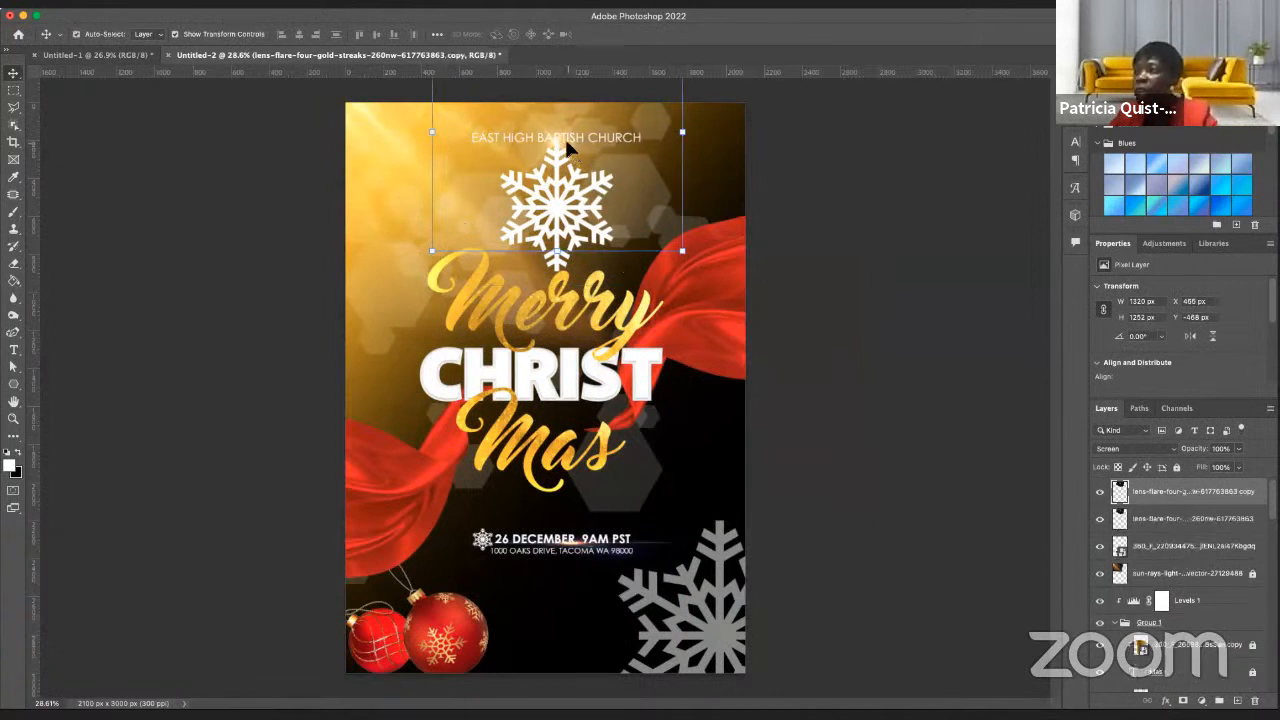
key("ctrl+t")
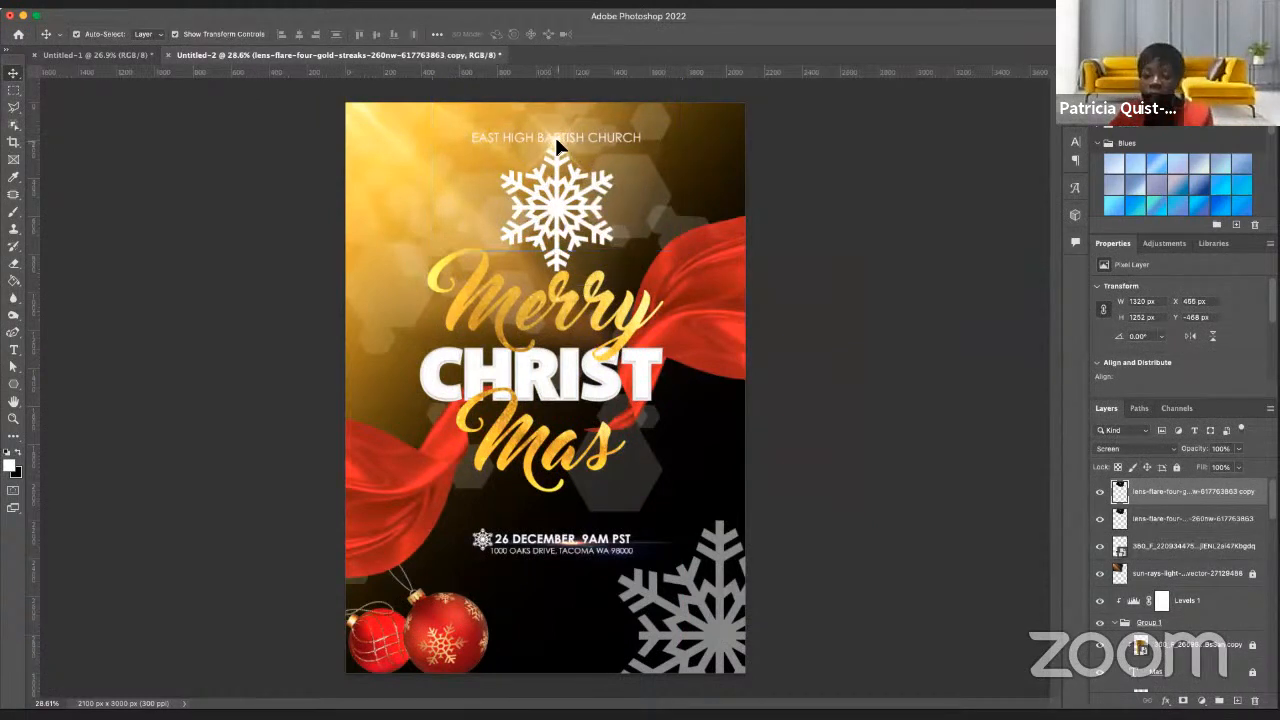
left_click_drag(554, 134, 603, 424)
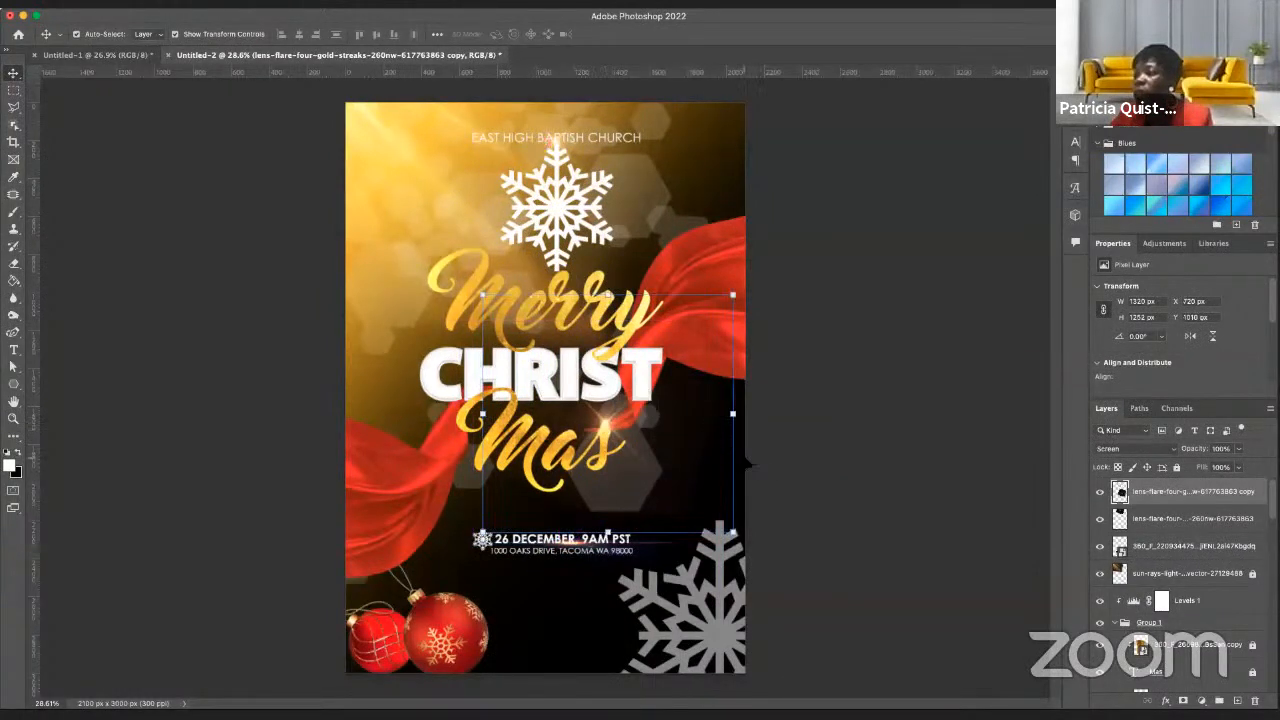
left_click(607, 423, "alt")
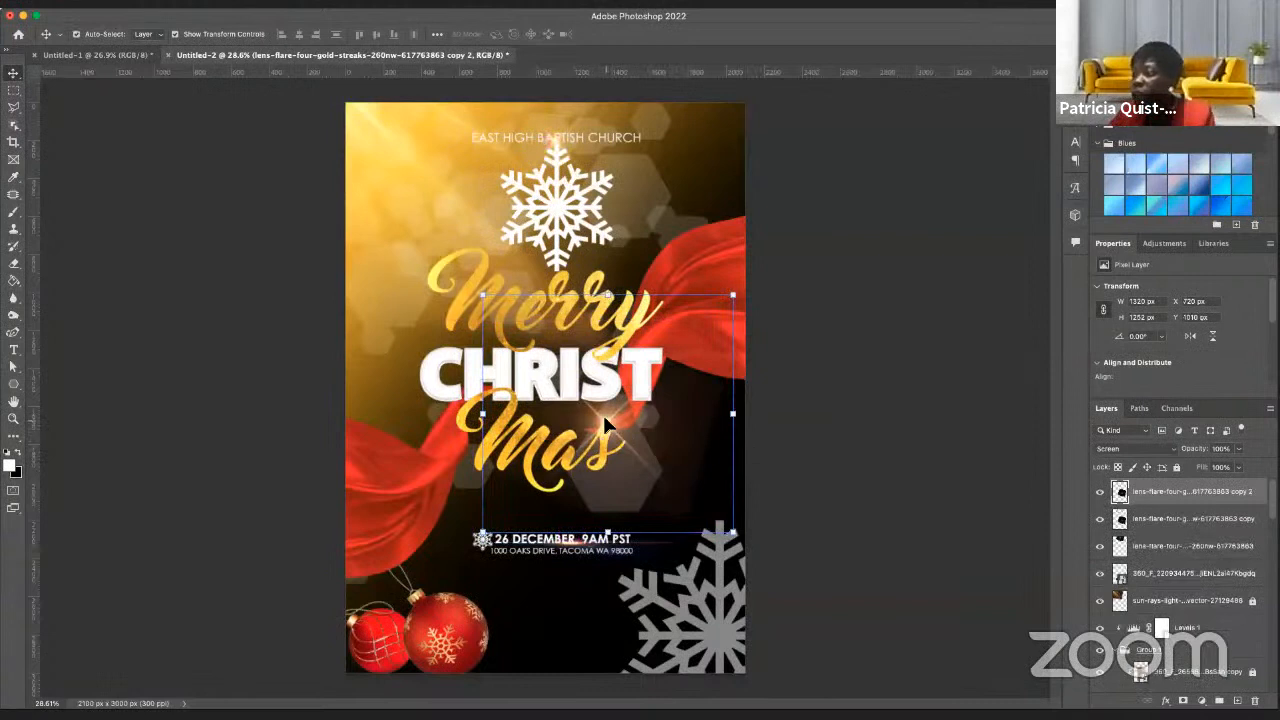
left_click_drag(604, 418, 452, 283)
left_click(738, 420)
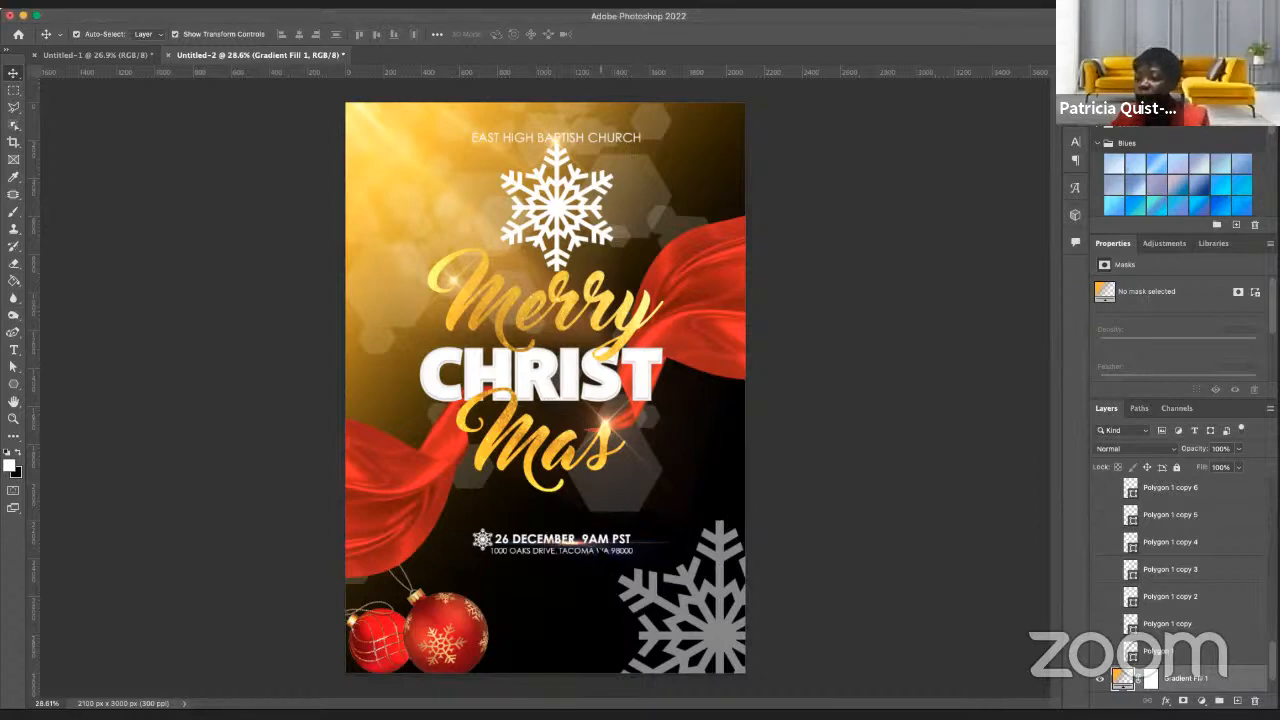
- Lock the layer of the flattened blue and orange lens flare that crosses the event date
scroll(535, 535, "up", 1)
scroll(548, 575, "up", 2)
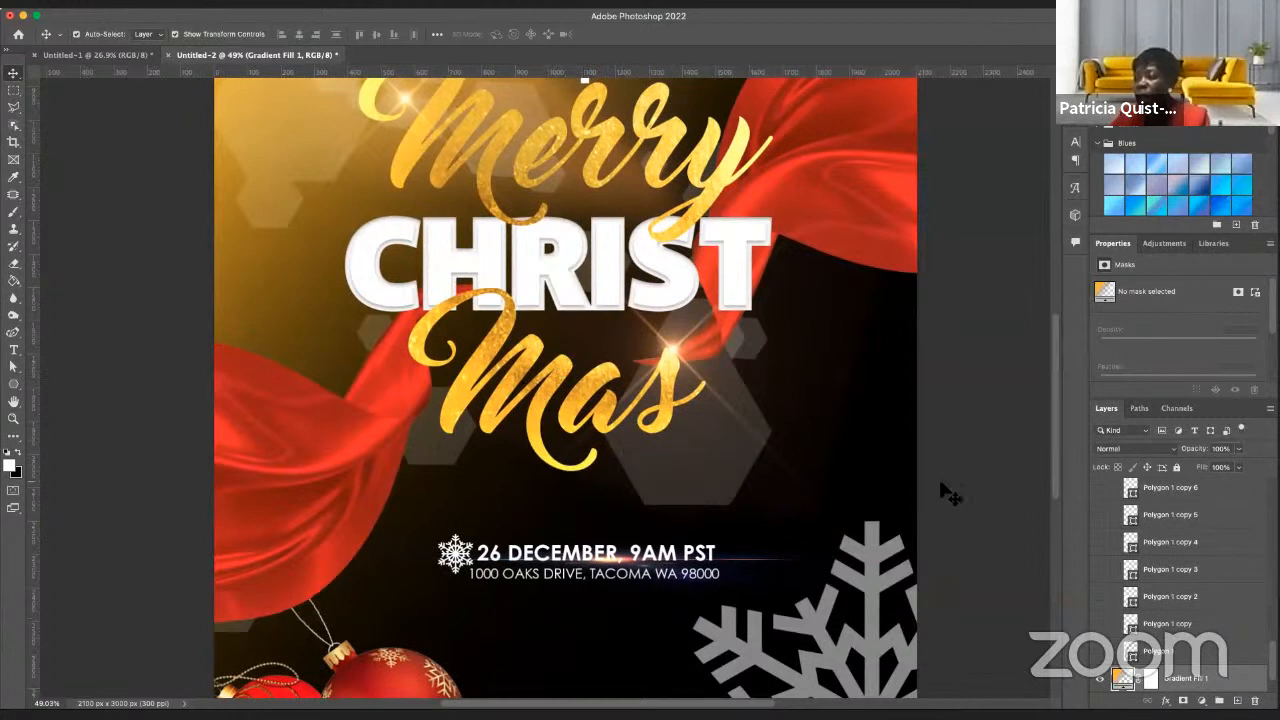
left_click(568, 372)
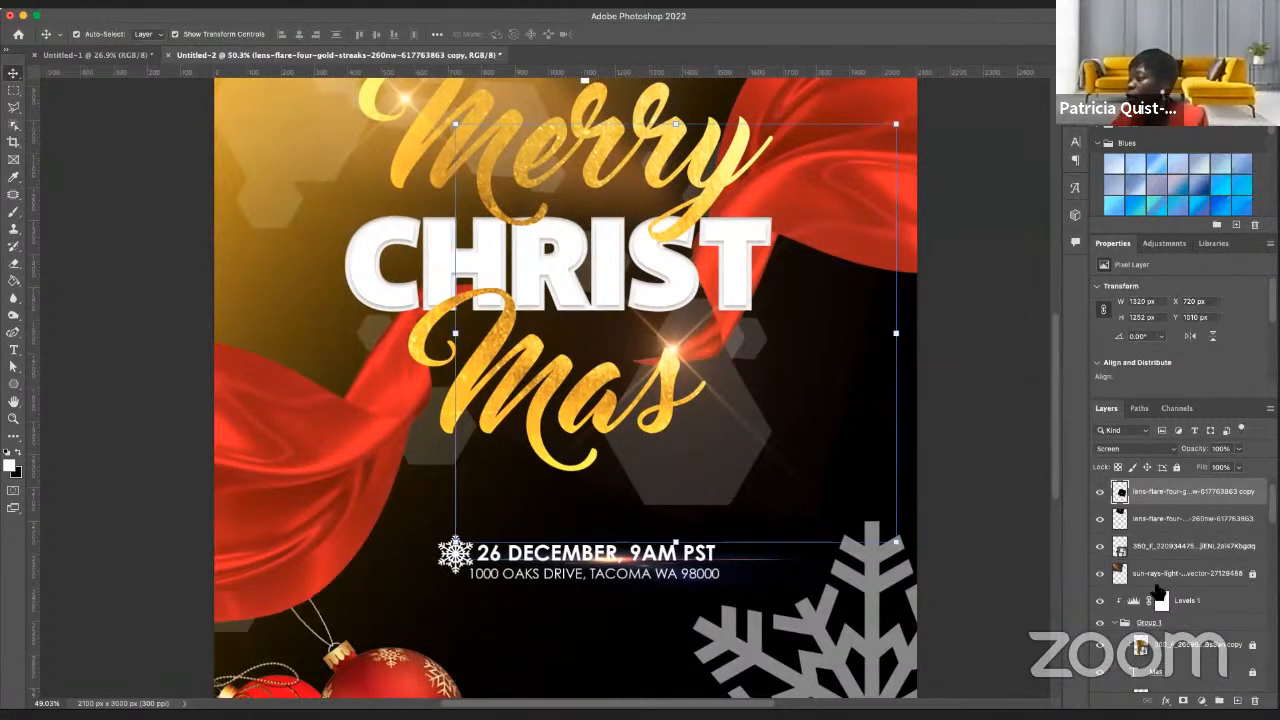
left_click(1186, 650)
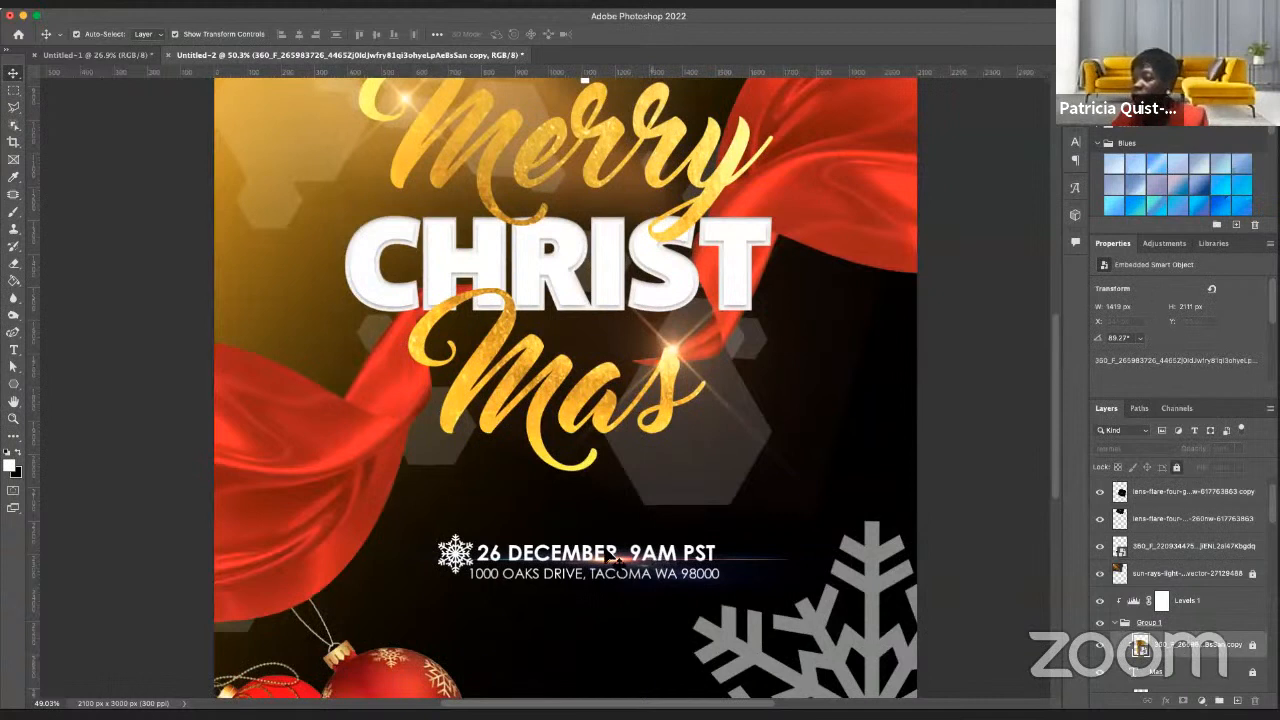
left_click(580, 550)
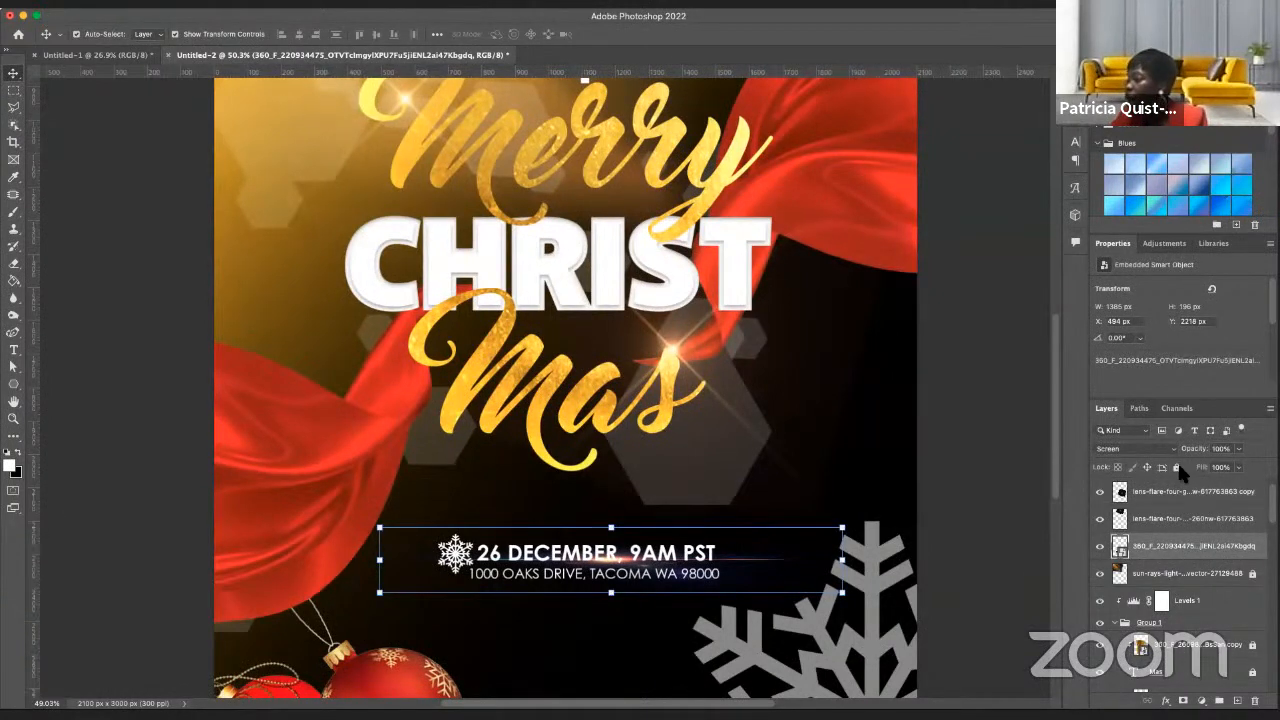
left_click(1177, 467)
- Move the "26 DECEMBER, 9AM PST" text layer up to the first position inside Group 1, above the gold texture copy
left_click(603, 560)
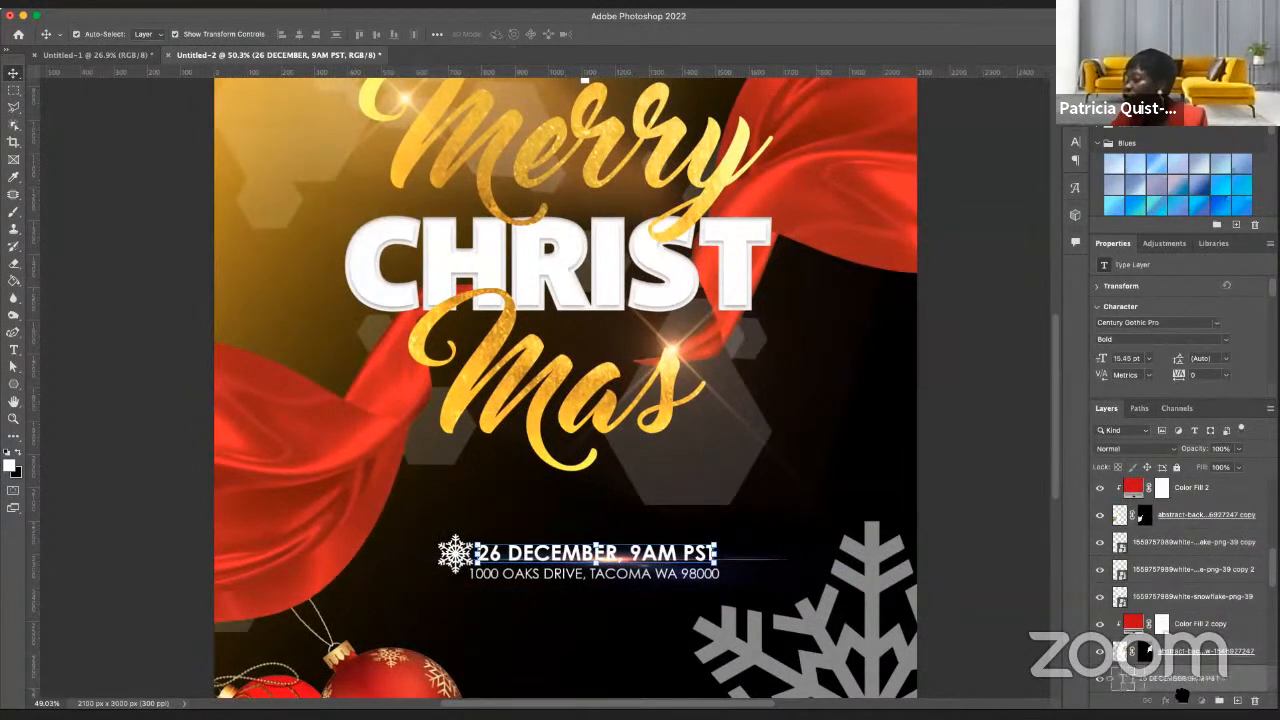
scroll(1190, 600, "down", 3)
scroll(1217, 604, "down", 5)
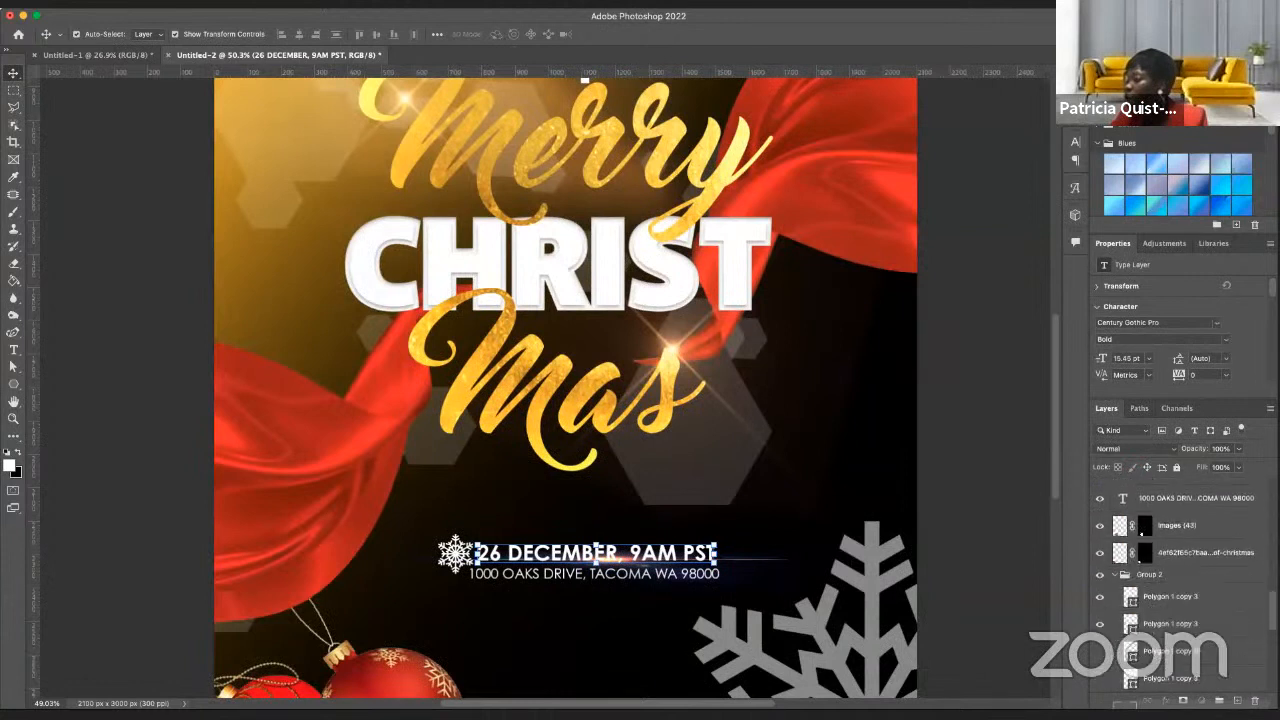
left_click_drag(1180, 706, 1157, 510)
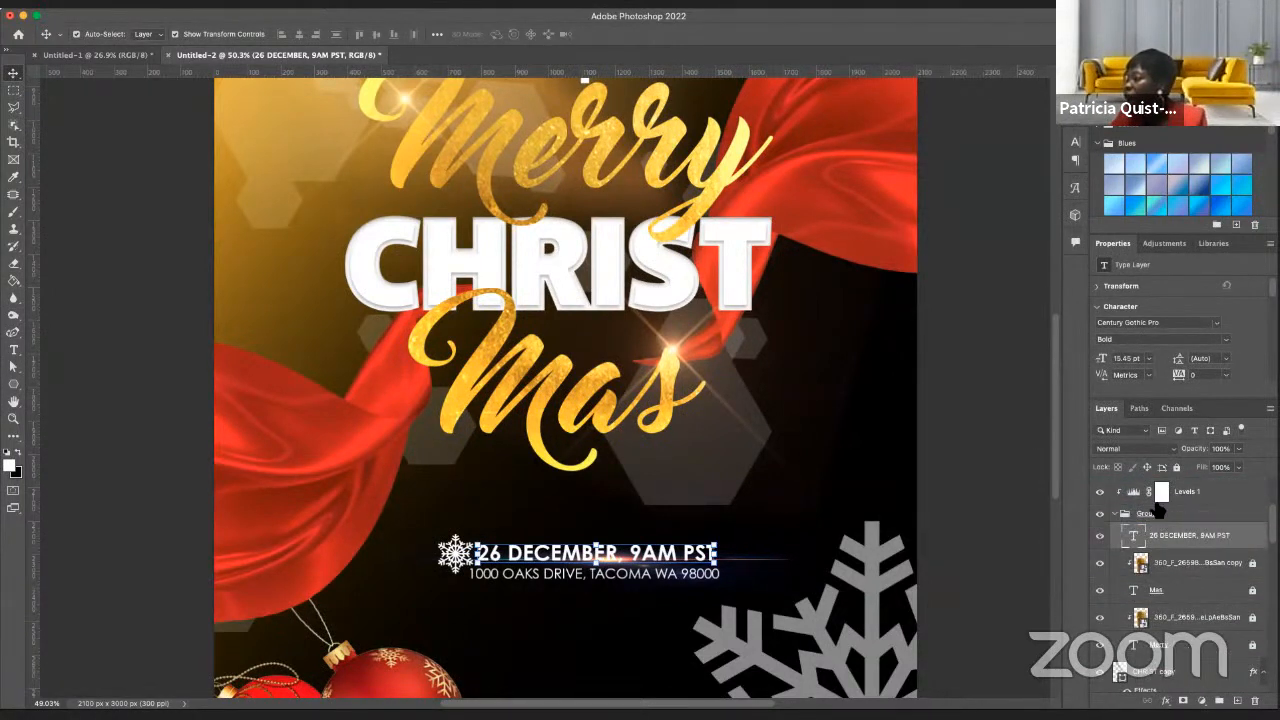
- Duplicate the gold texture layer, place the copy directly above the event date text, and clip it to that text
left_click(1200, 565)
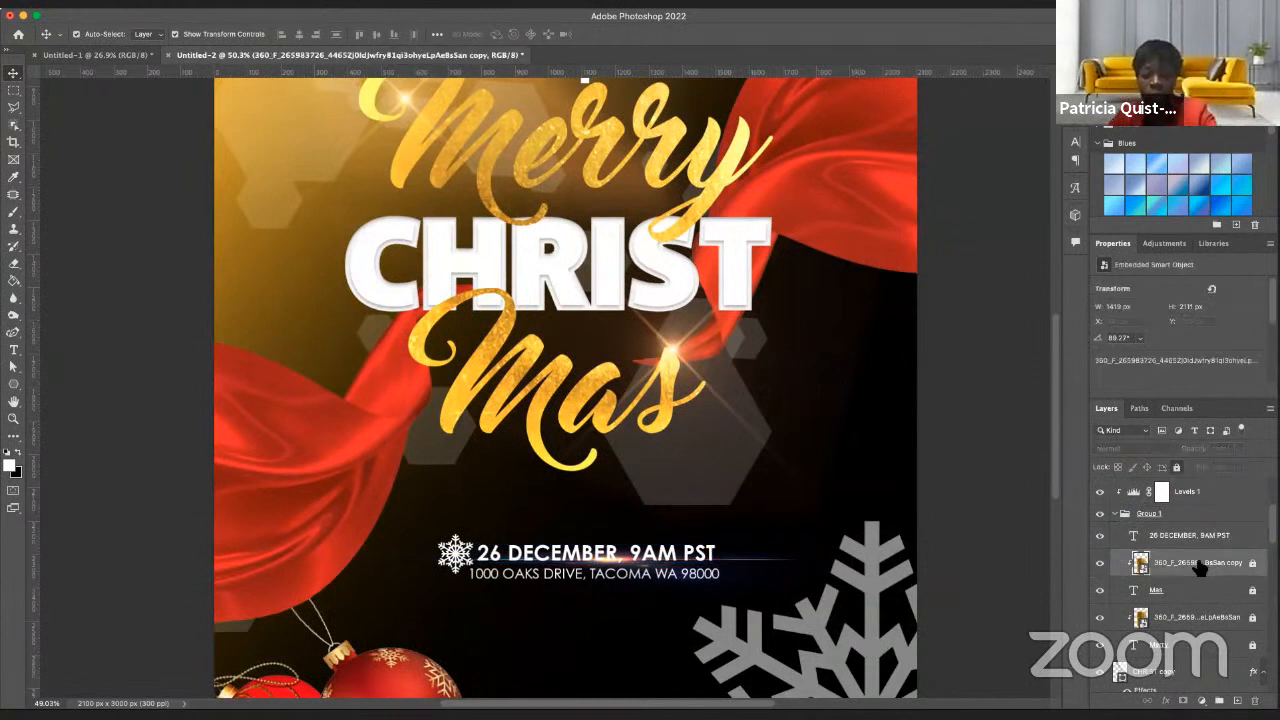
key("super+j")
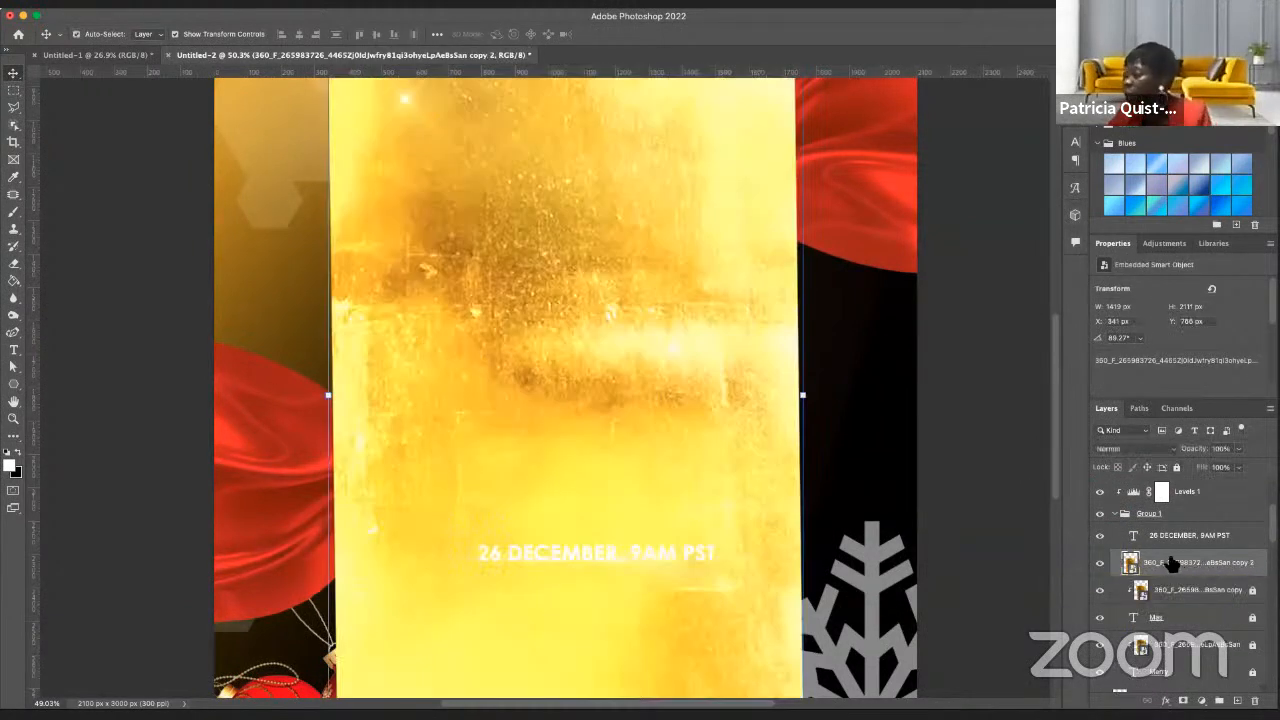
left_click_drag(1172, 562, 1137, 553)
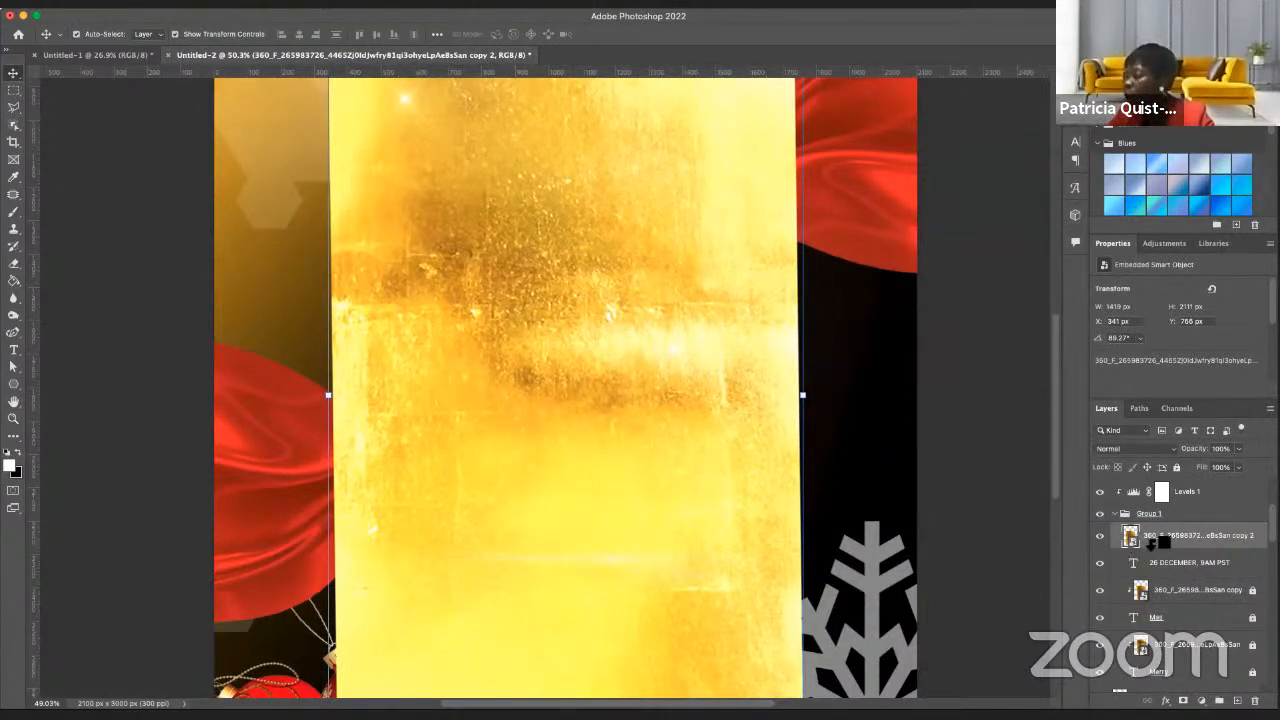
left_click(1155, 540, "alt")
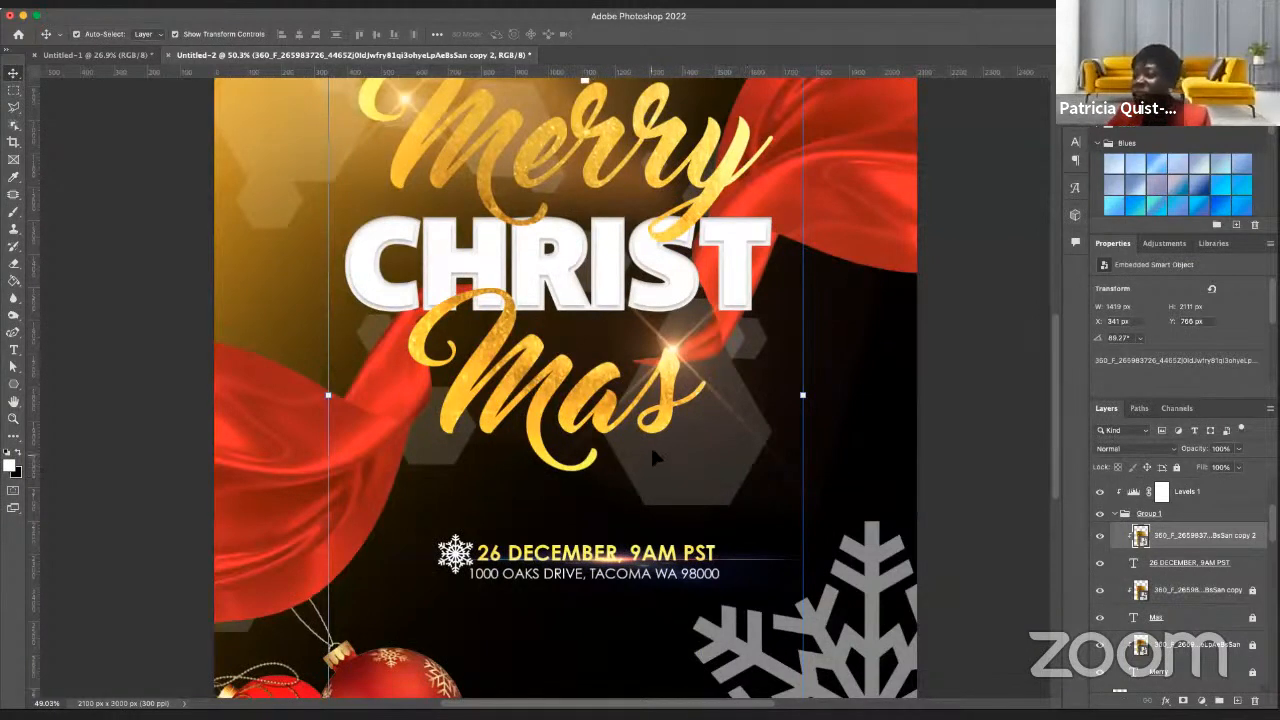
- Add a near-black (#020000) solid color fill layer above the uppermost gold-streaks flare copy, covering the whole flyer
scroll(634, 441, "down", 3)
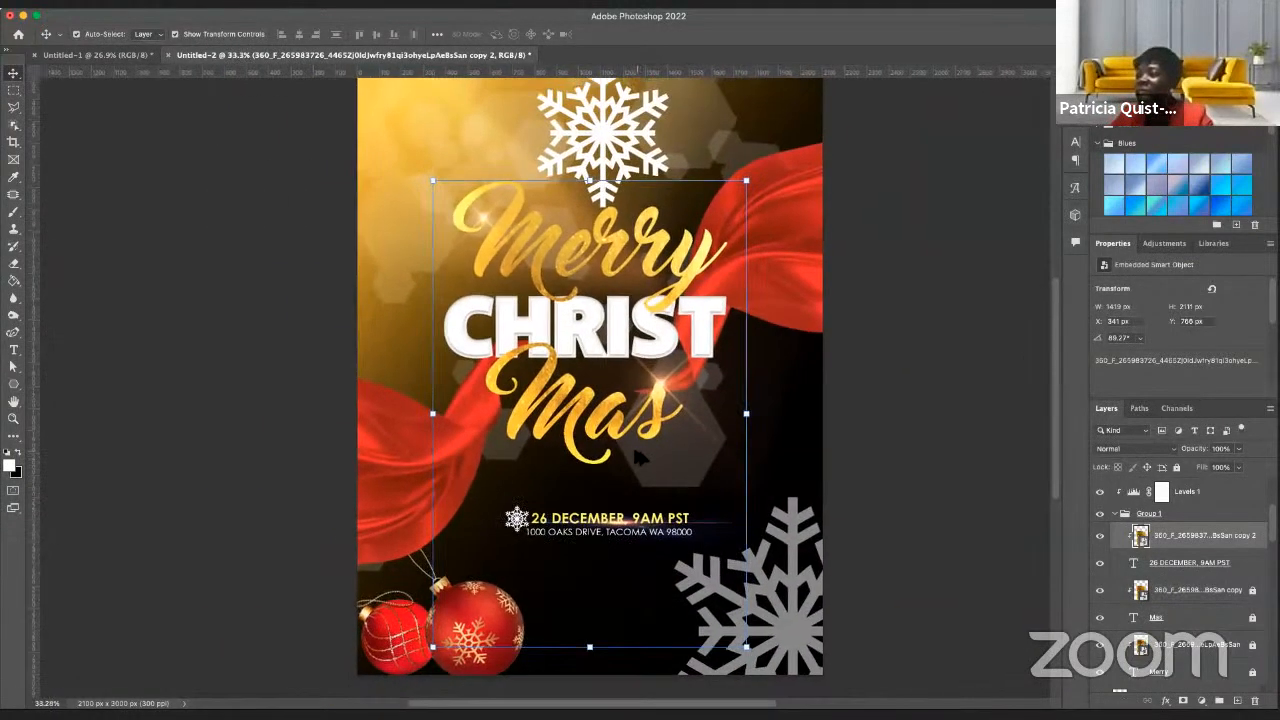
scroll(638, 457, "down", 1)
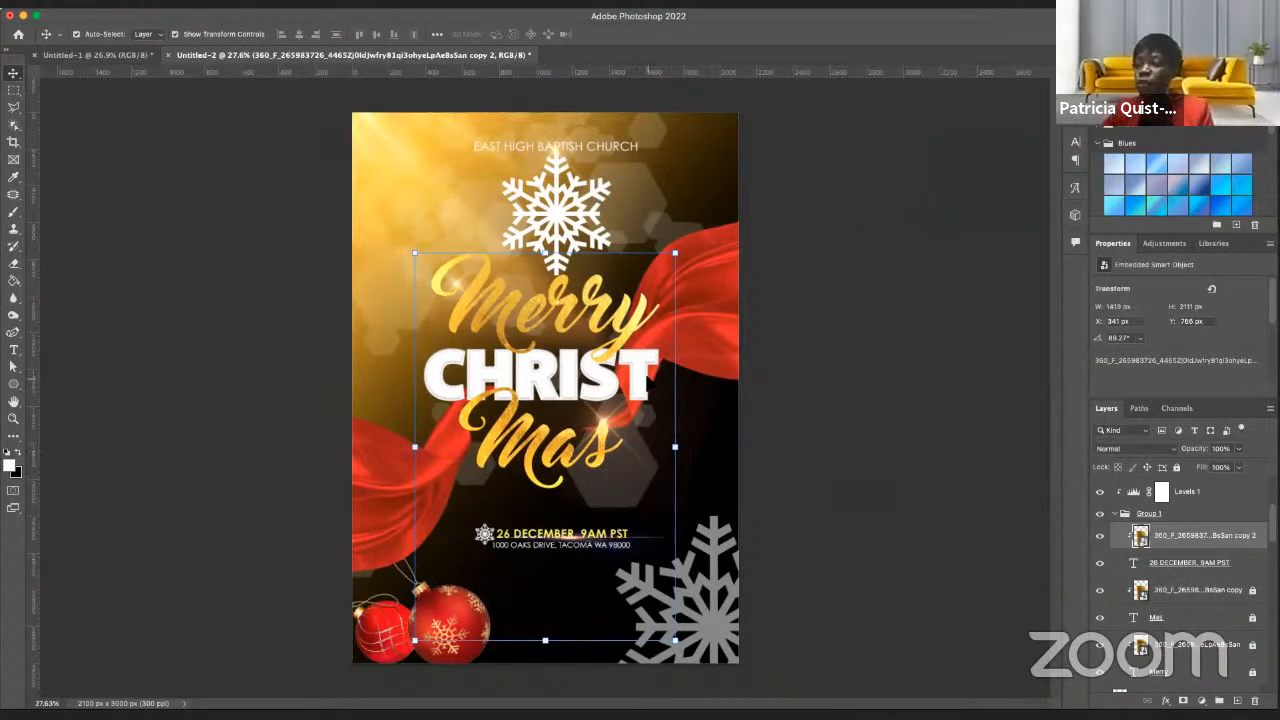
scroll(1210, 527, "up", 3)
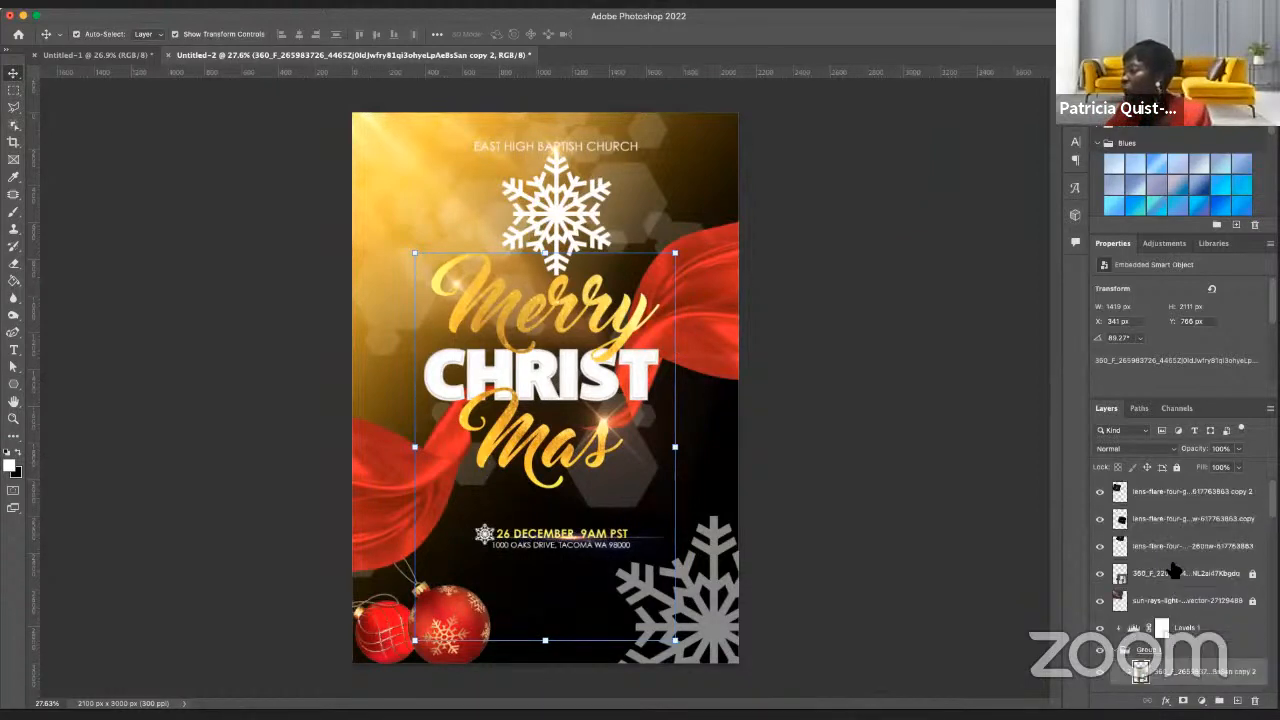
left_click(1172, 491)
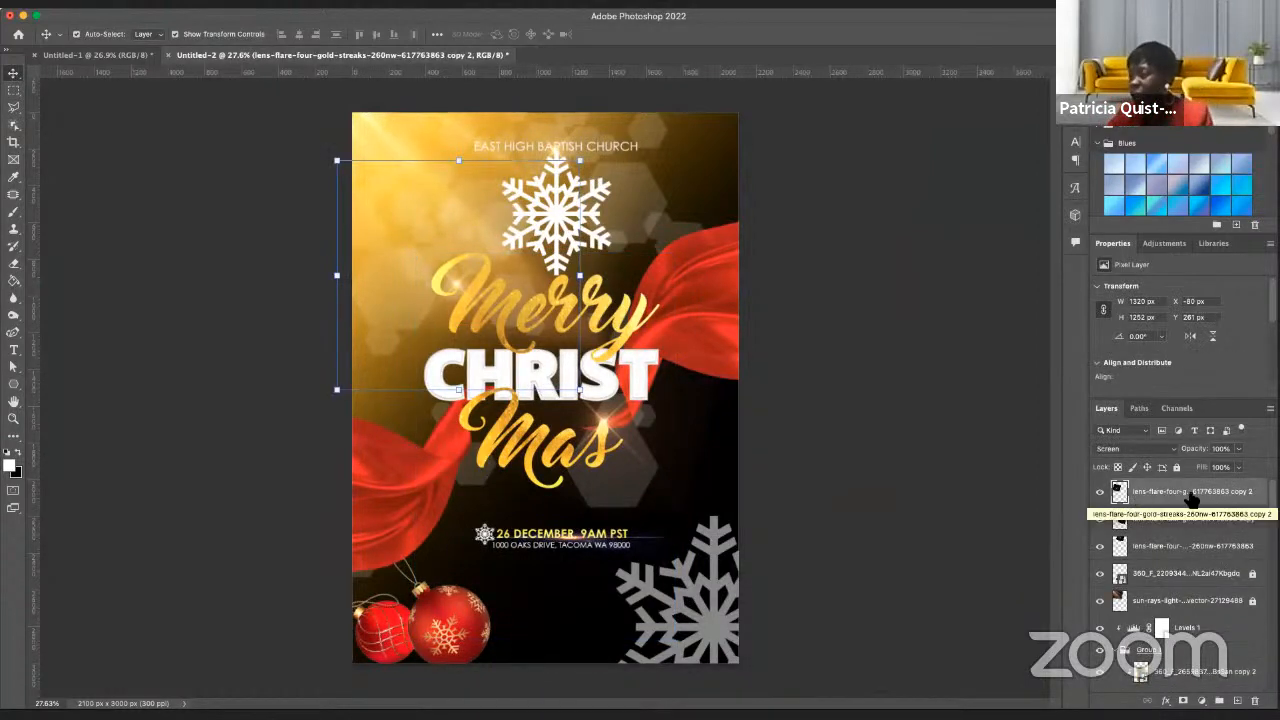
left_click(1203, 701)
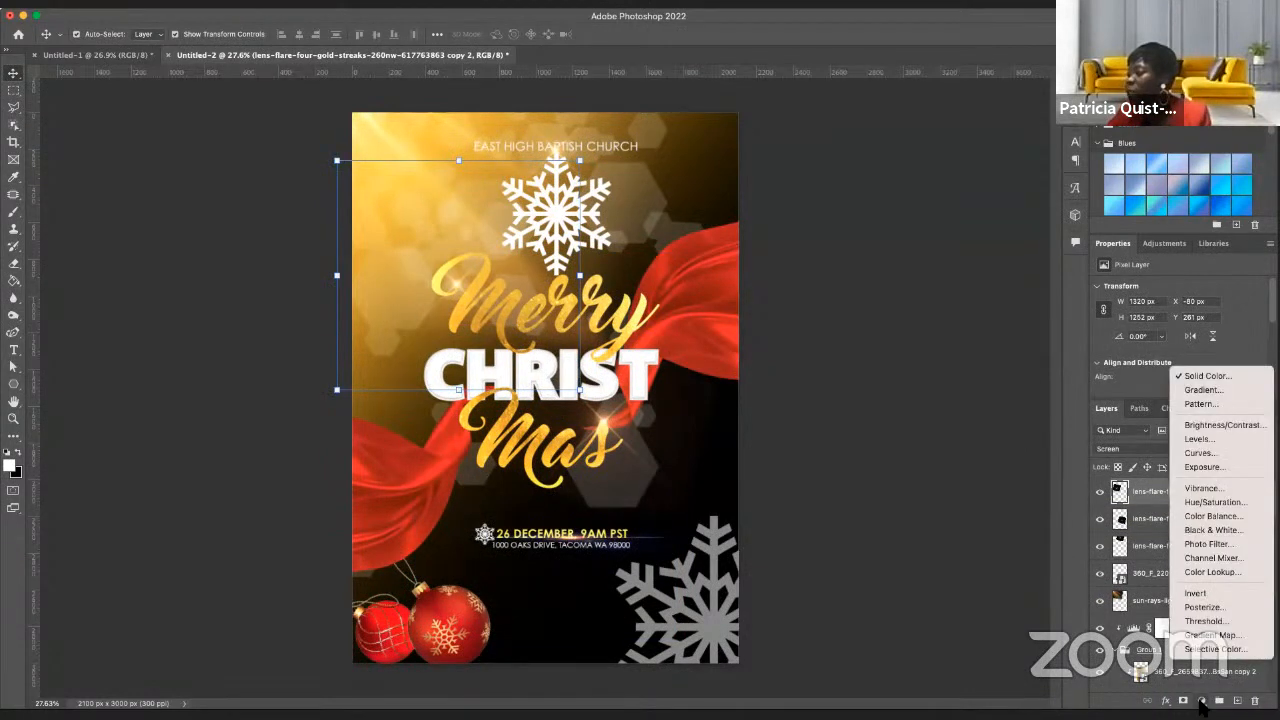
left_click(1218, 377)
left_click(918, 468)
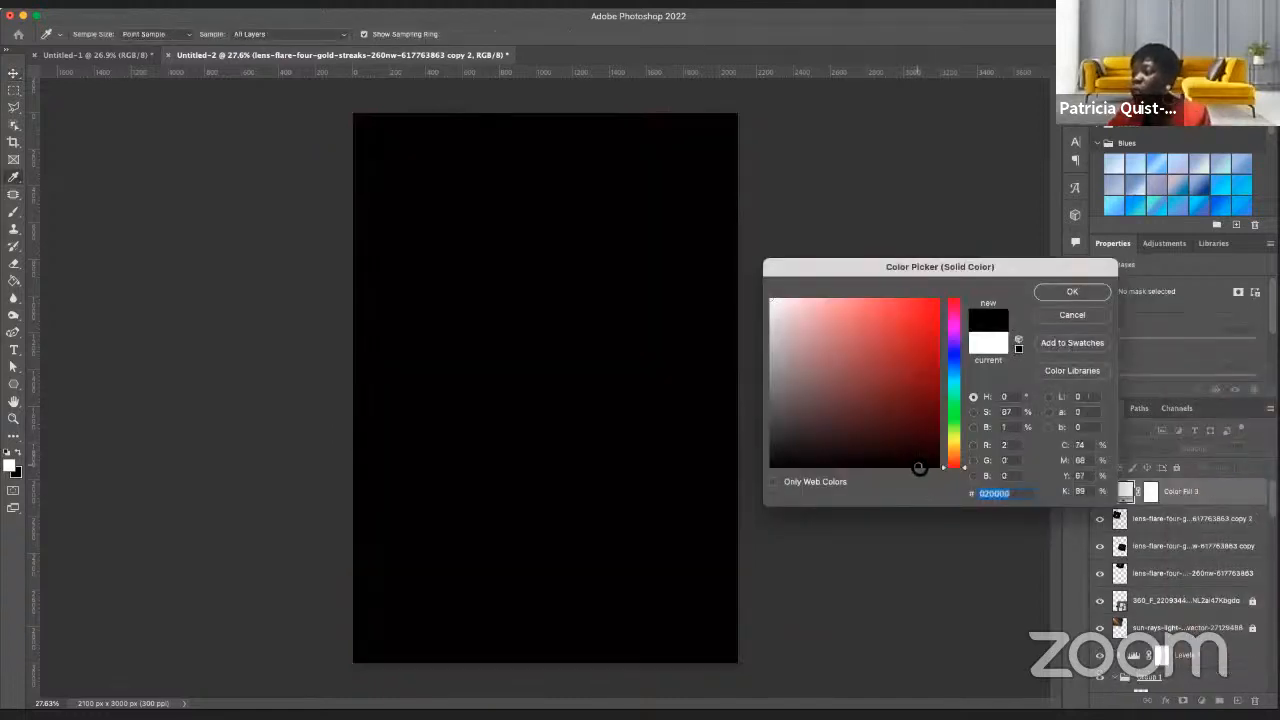
left_click(1072, 291)
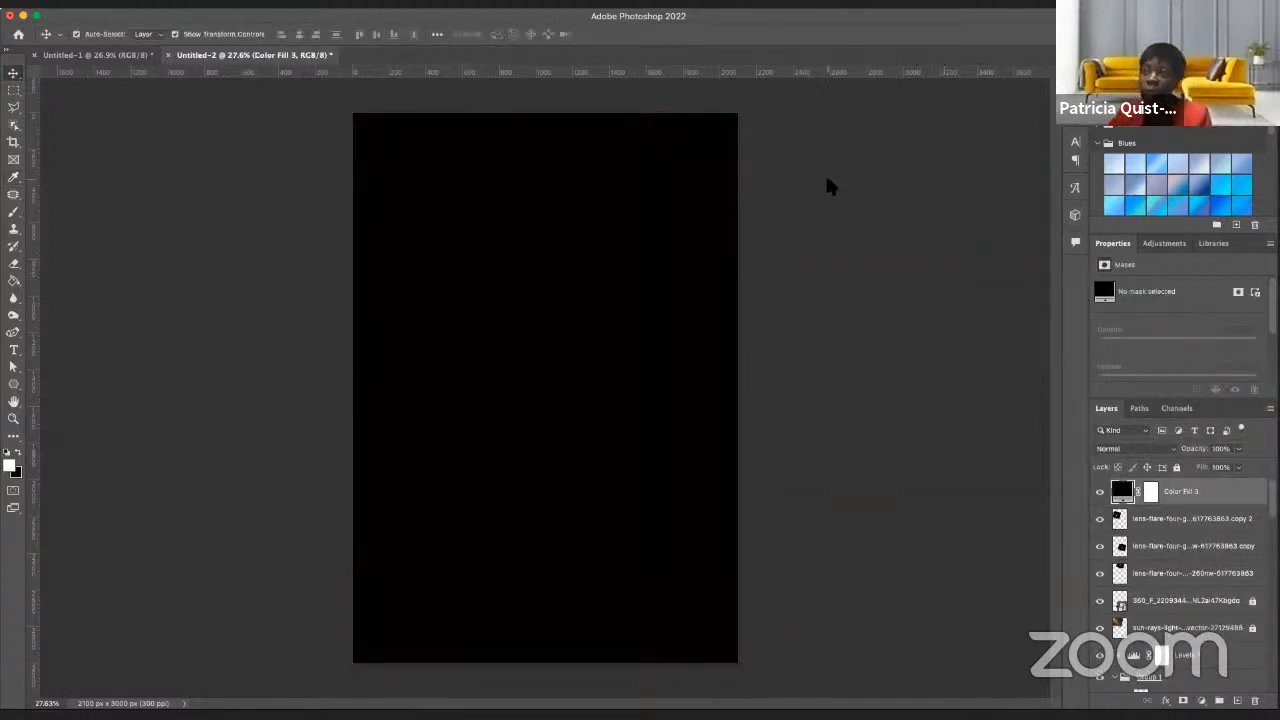
- Convert the near-black fill layer to a smart object and render a Movie Prime lens flare on it at 76% brightness
left_click(327, 7)
mouse_move(340, 230)
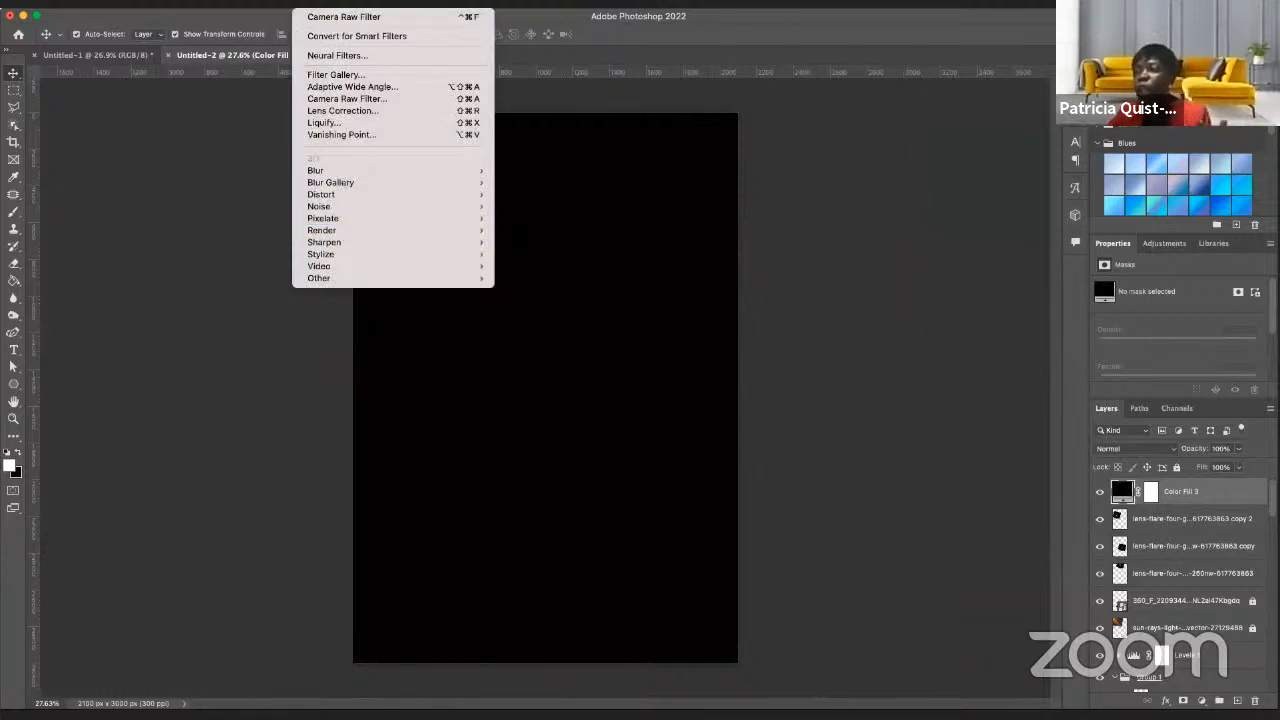
mouse_move(475, 245)
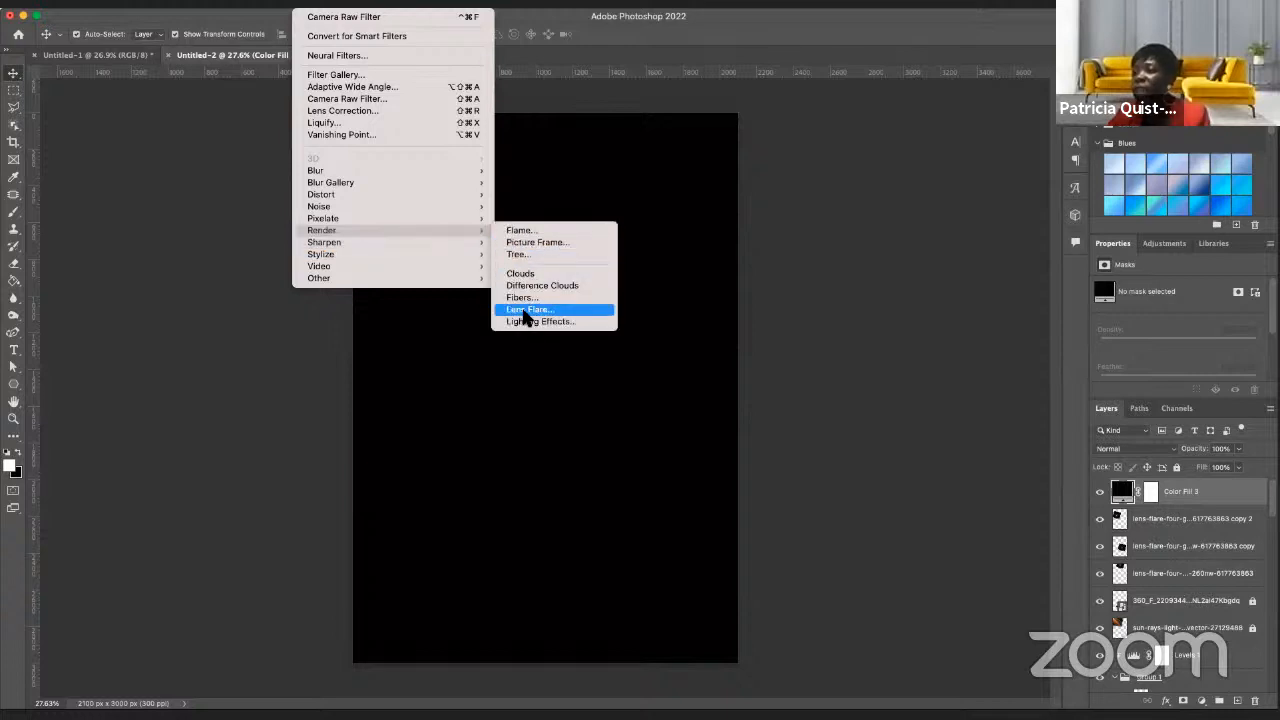
left_click(526, 310)
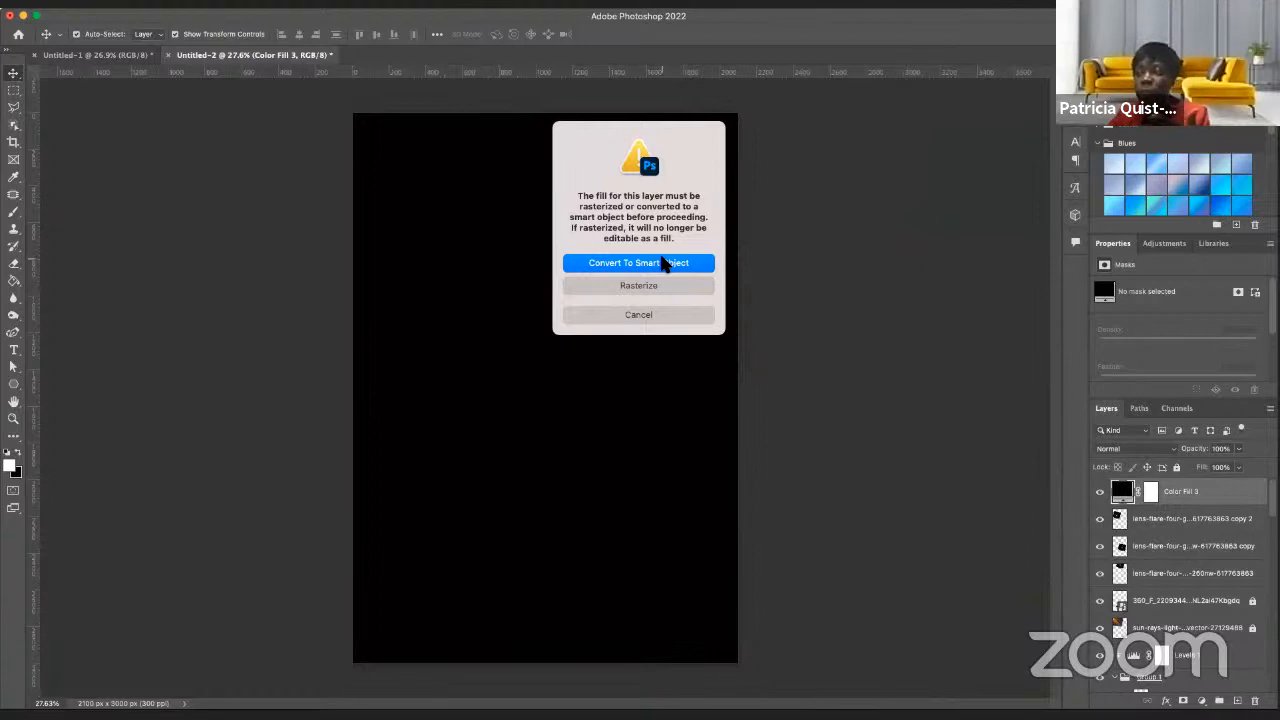
left_click(660, 263)
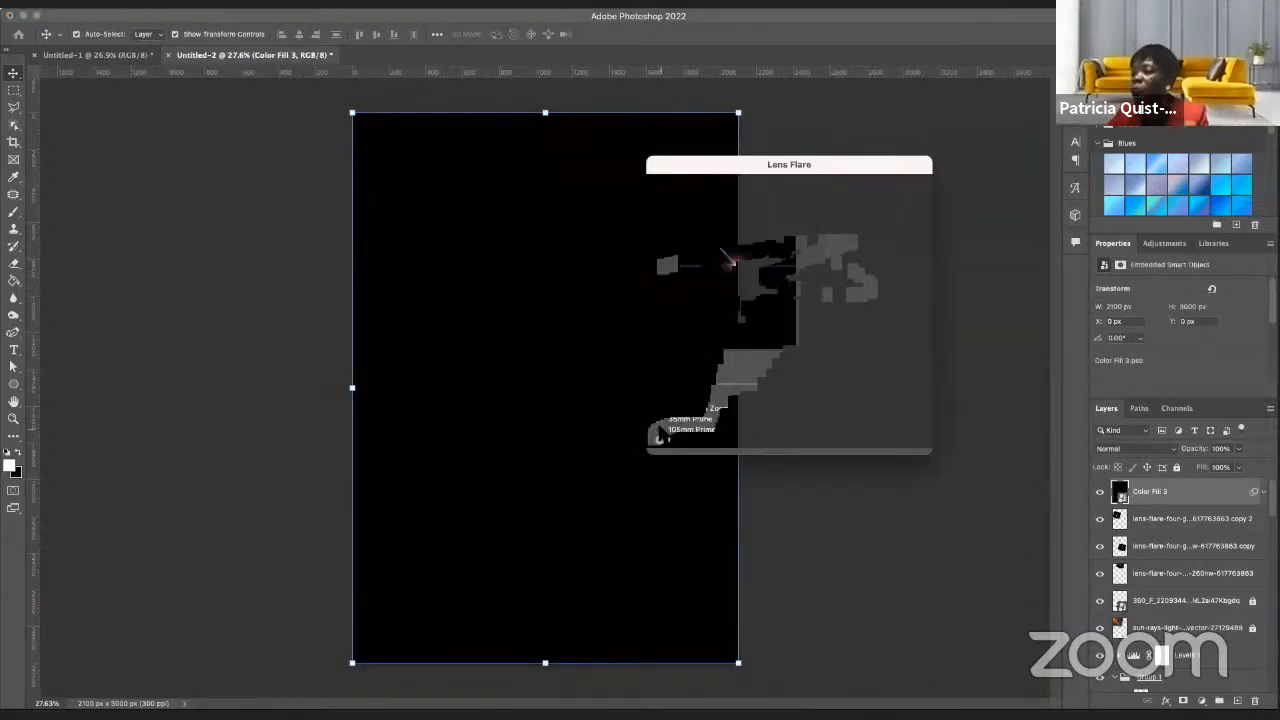
left_click(659, 408)
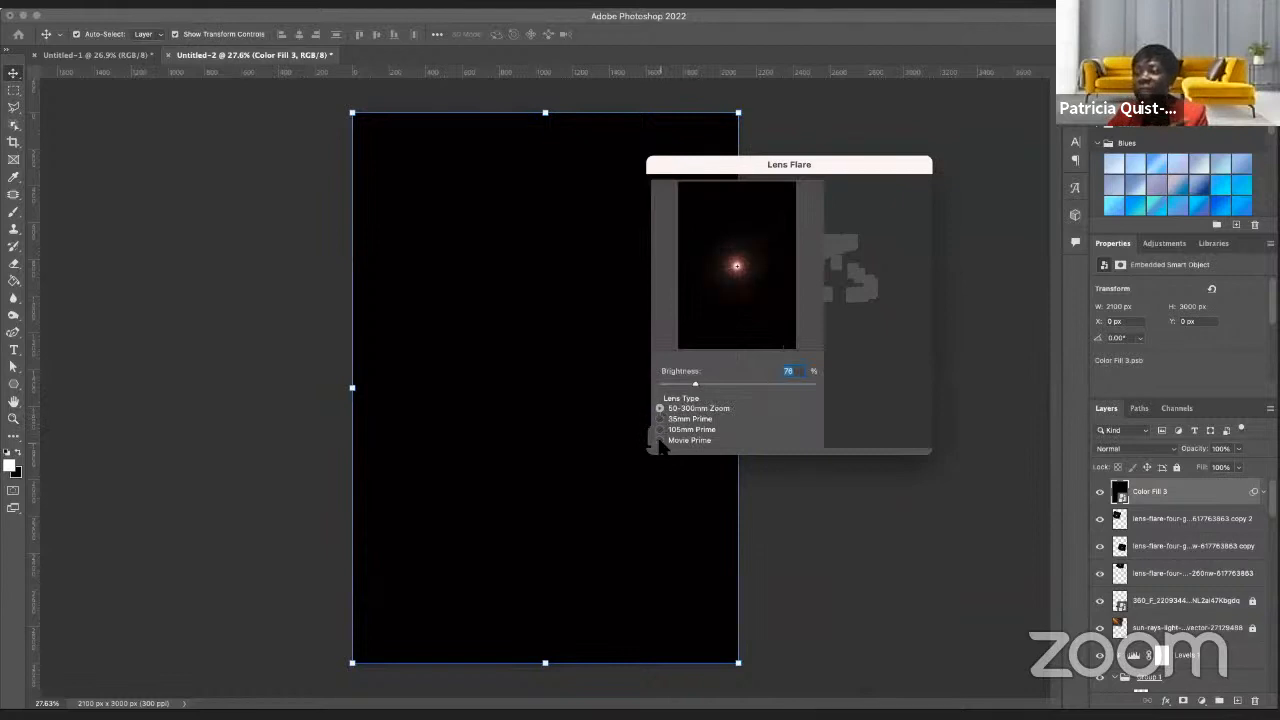
left_click(660, 440)
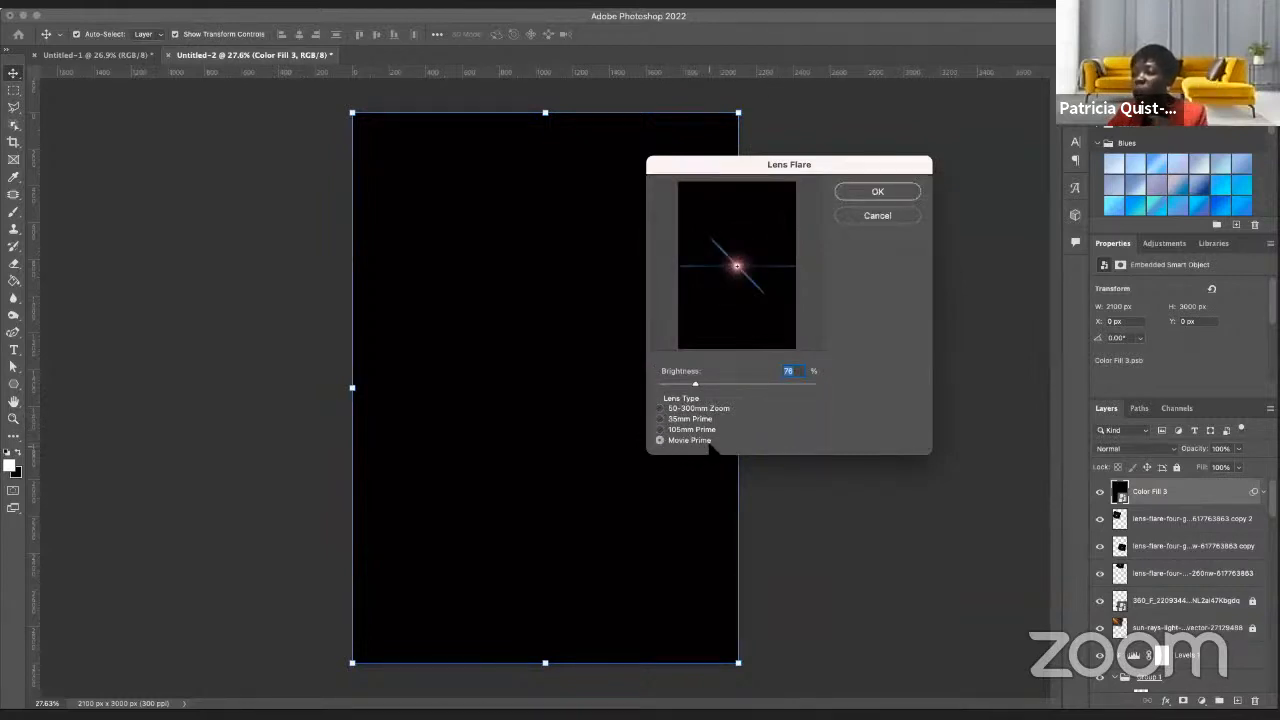
left_click(877, 192)
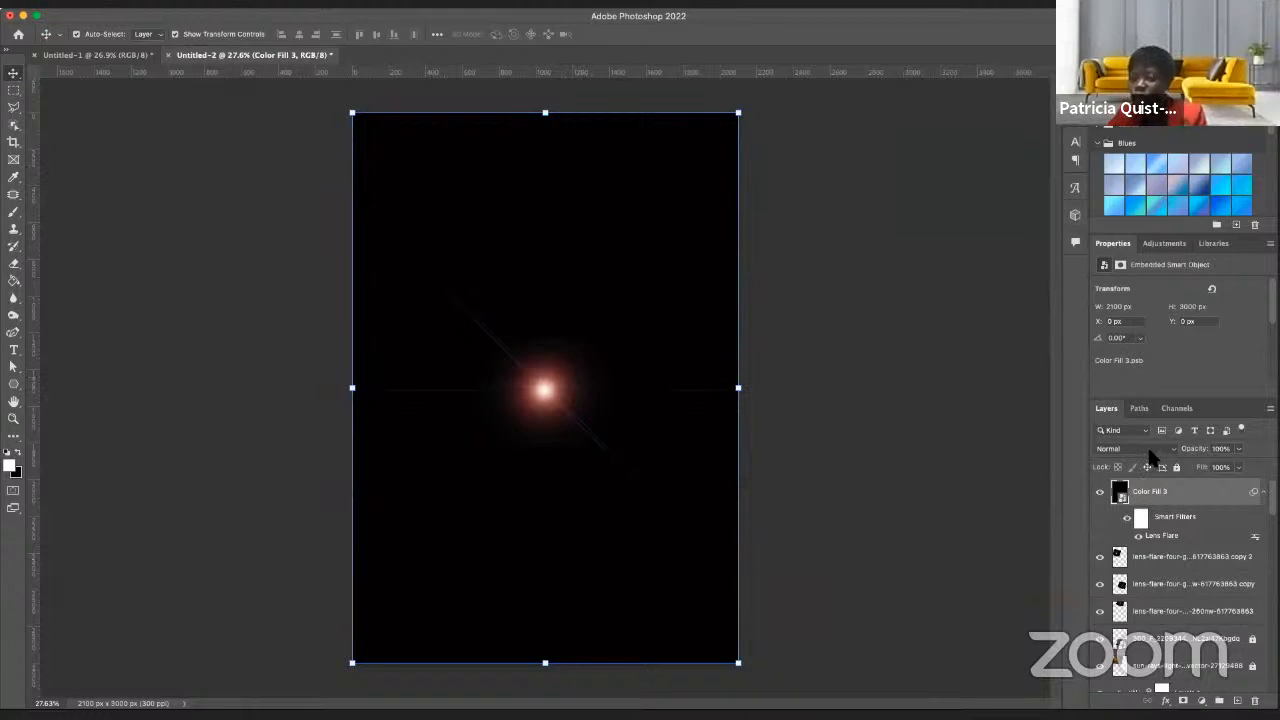
- Set the black lens flare layer's blend mode to Screen and move its glow to the lower curl of "Mas"
left_click(1145, 452)
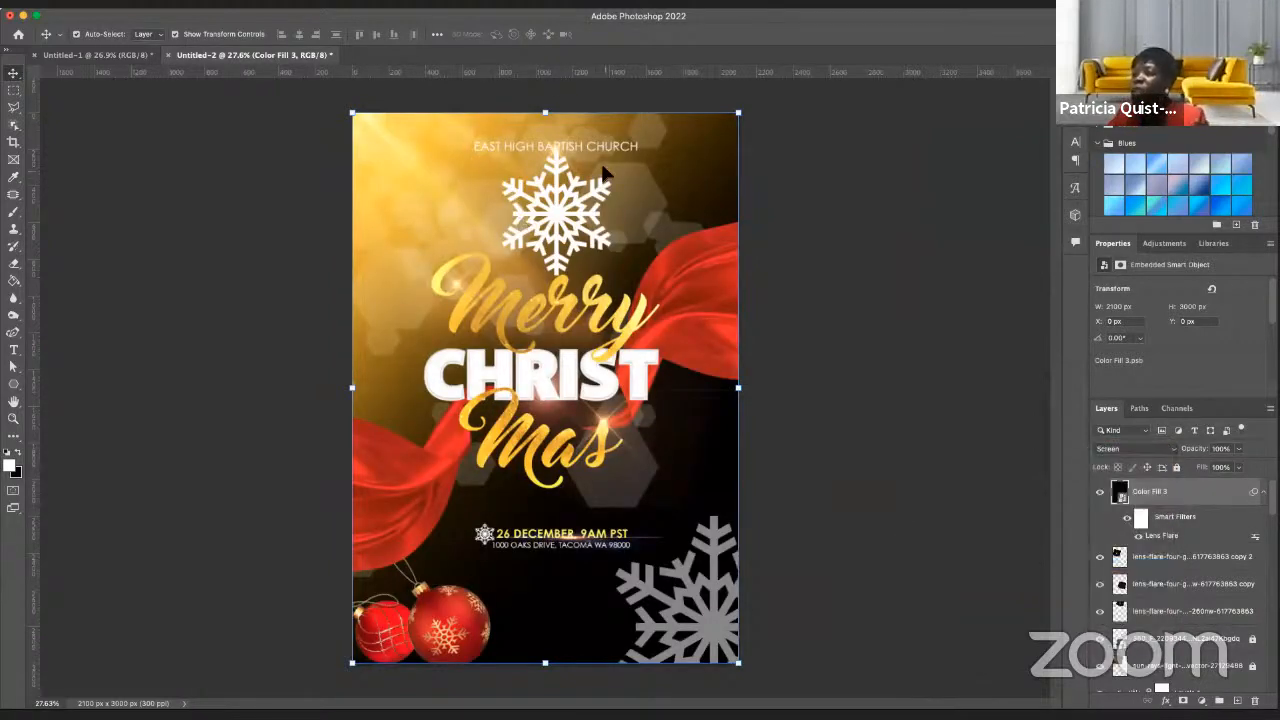
left_click_drag(560, 405, 584, 497)
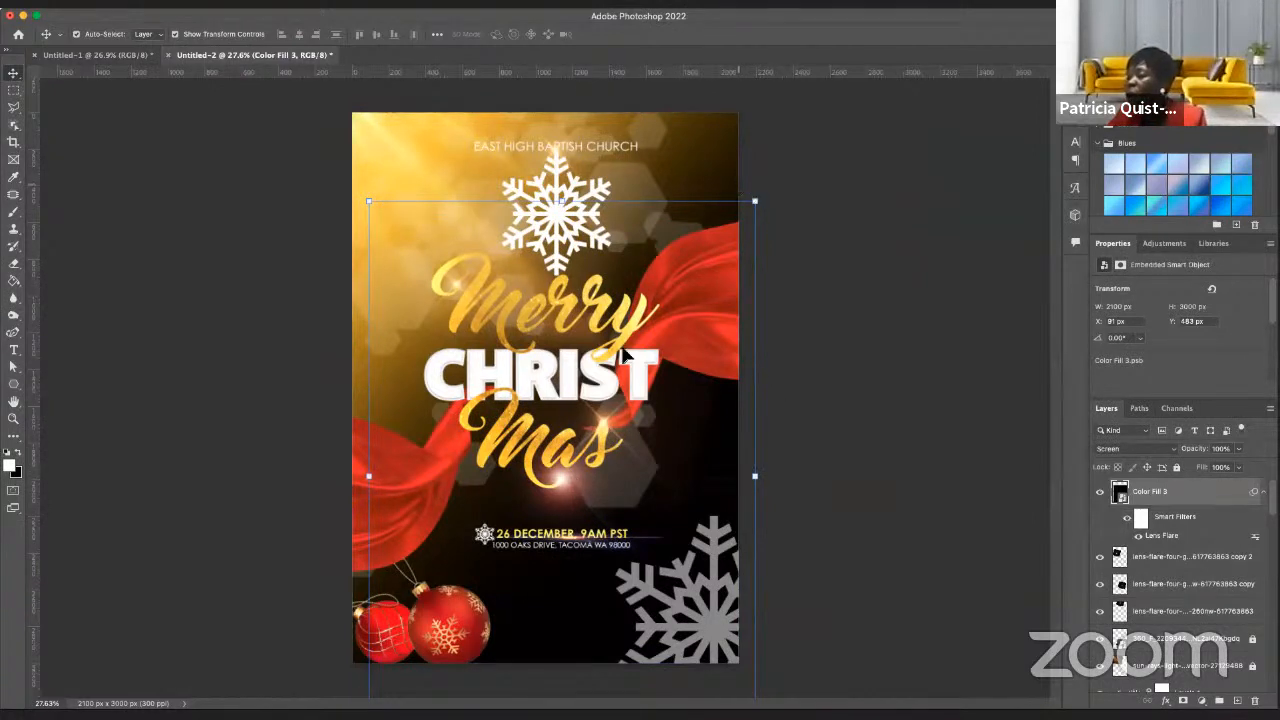
- Duplicate the red-white lens flare layer and place the copy's glow on the upper curl of the M in "Merry"
key("super")
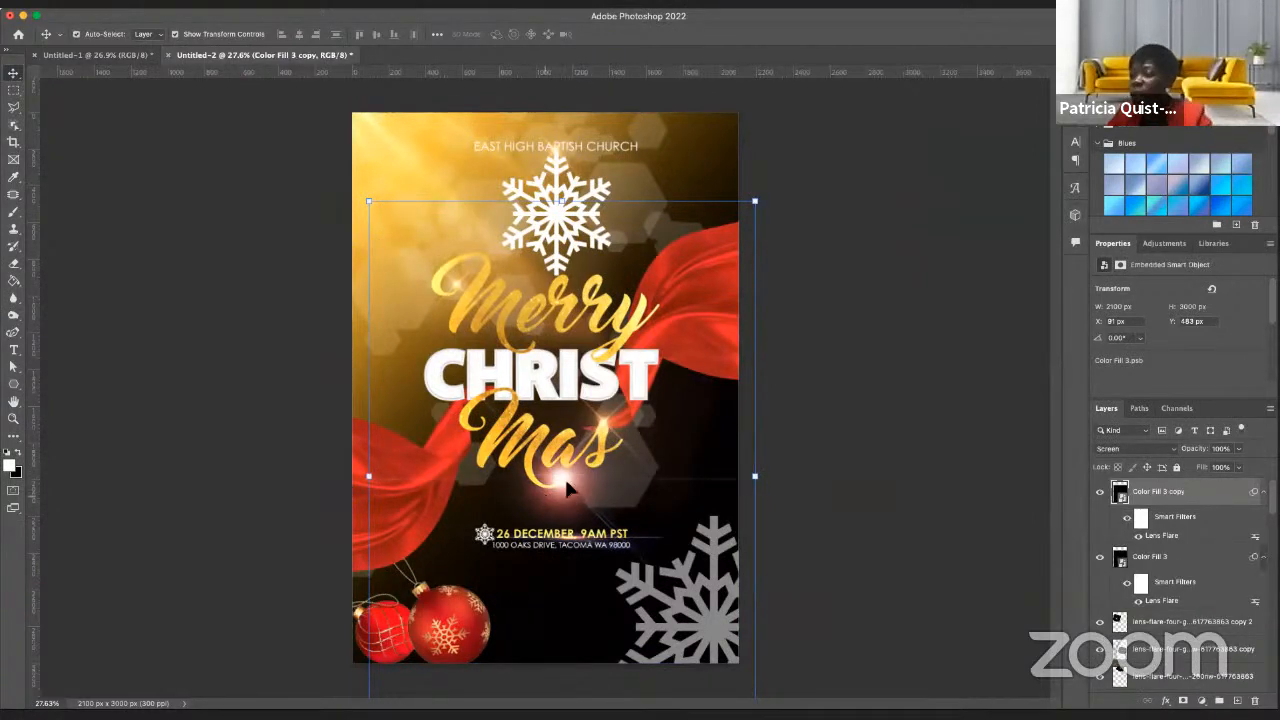
left_click_drag(566, 486, 459, 281)
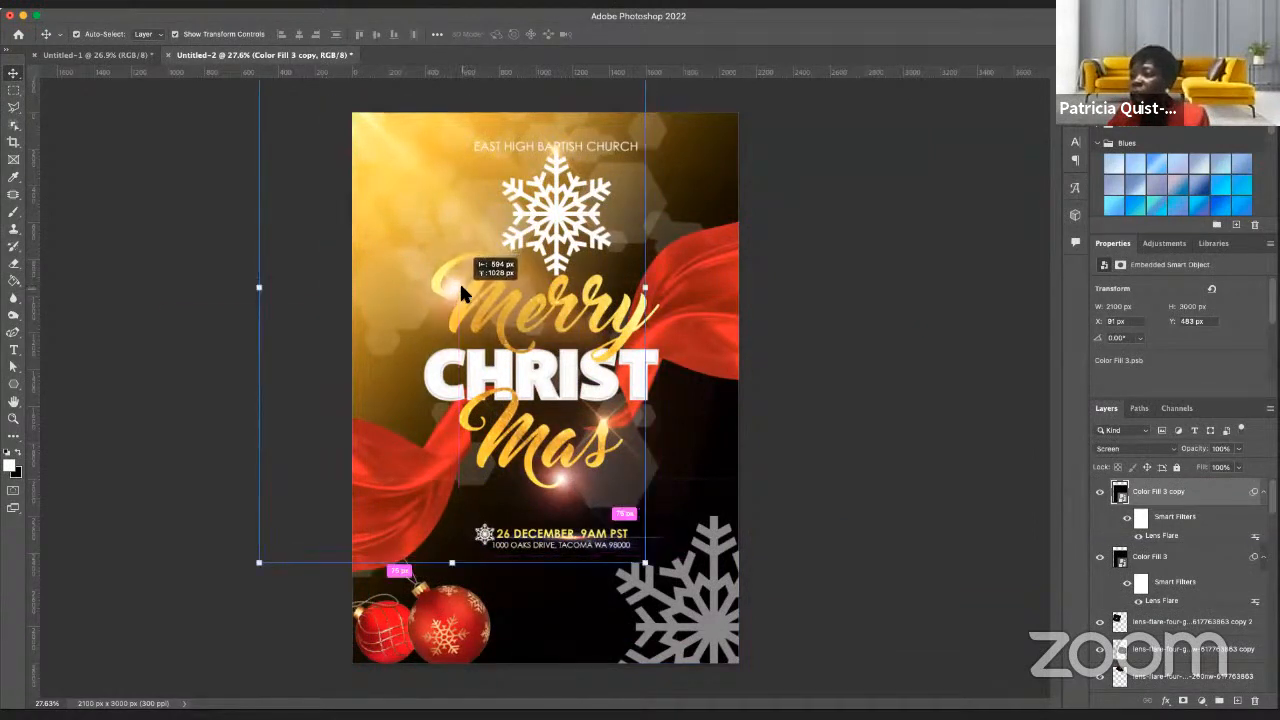
left_click(871, 437)
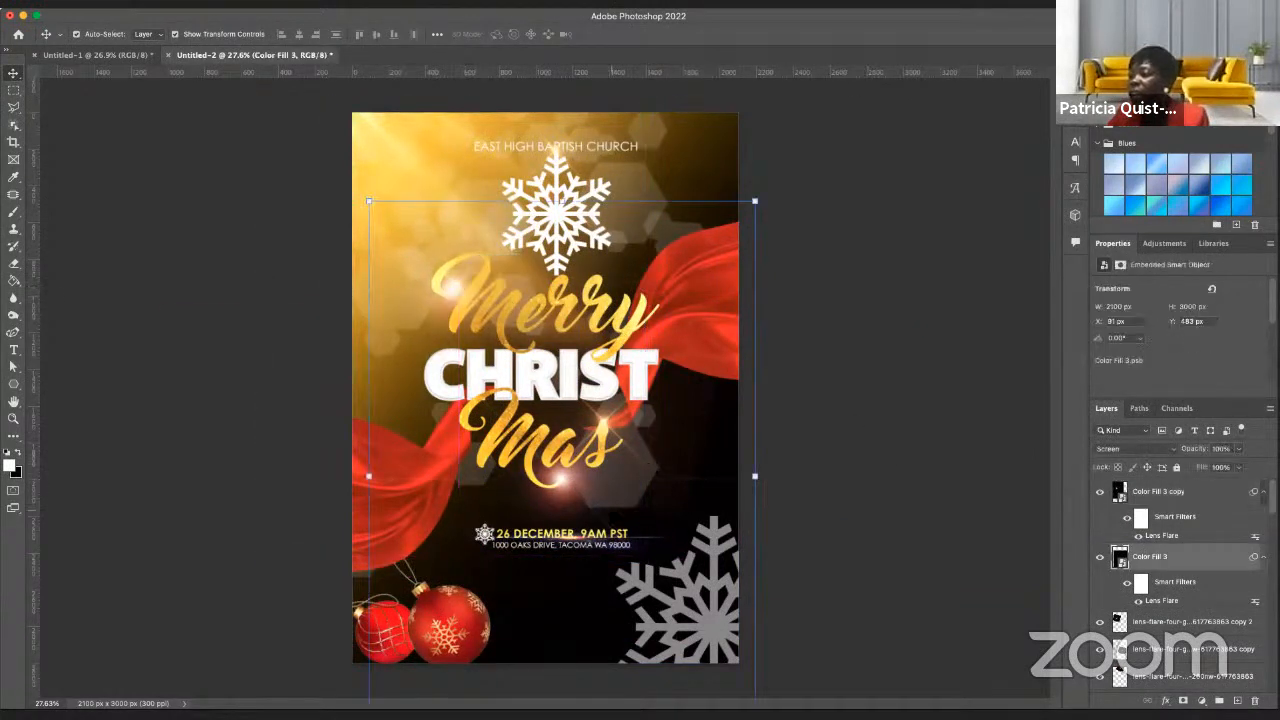
- Lock both rendered lens flare layers, Color Fill 3 copy and Color Fill 3
left_click(1230, 491)
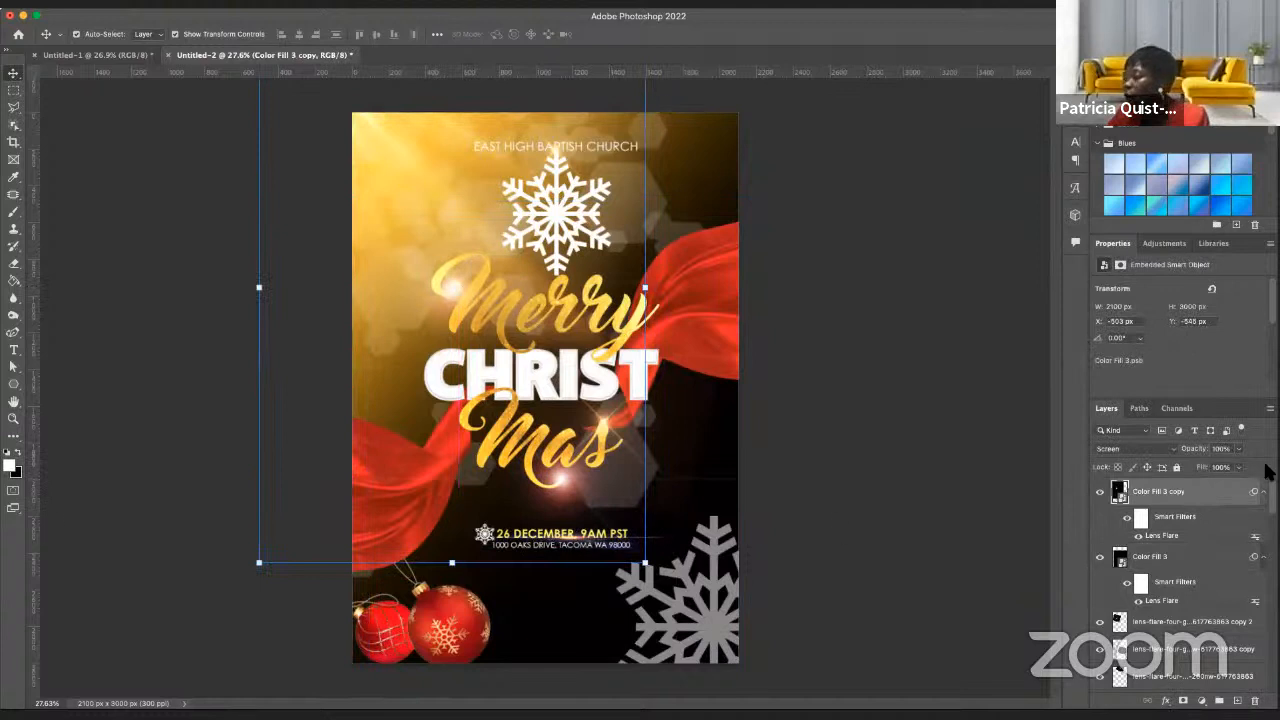
left_click(1176, 467)
left_click(1213, 557)
left_click(1176, 467)
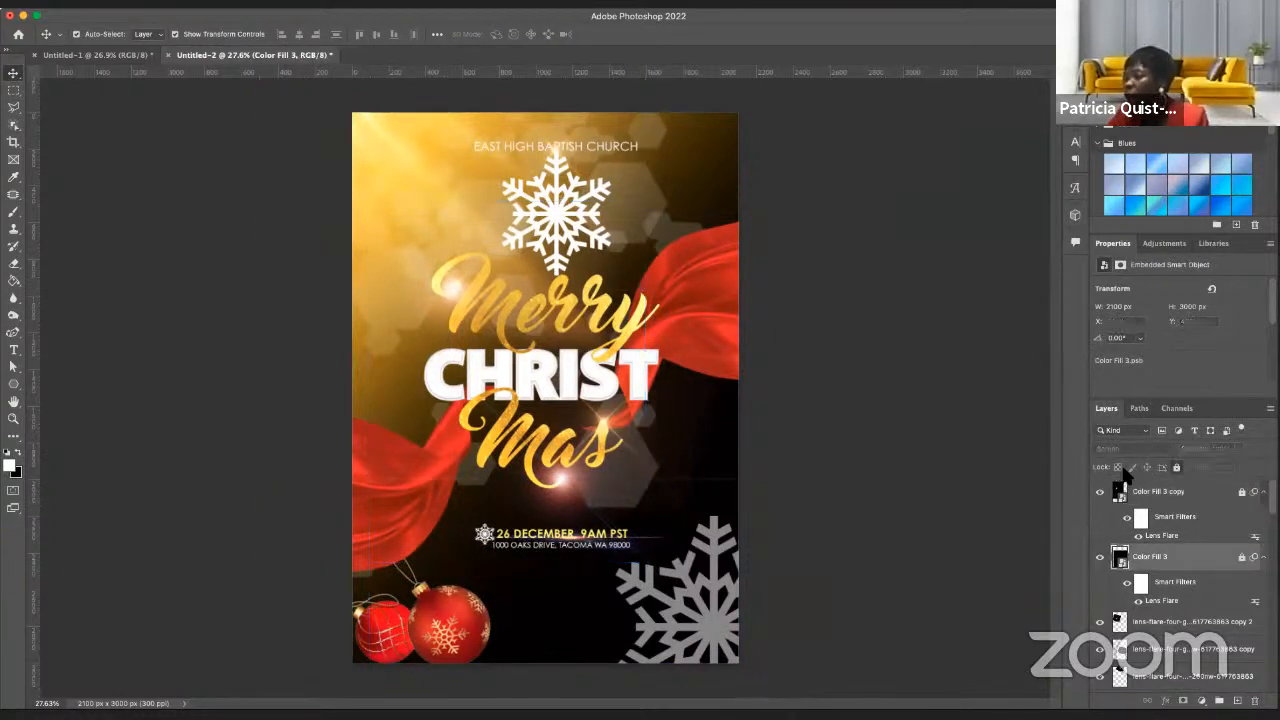
- Scale the gold-streaks flare copy near "Mas" to about 44% and position its sparkle at the tip of the "s"
left_click(707, 308)
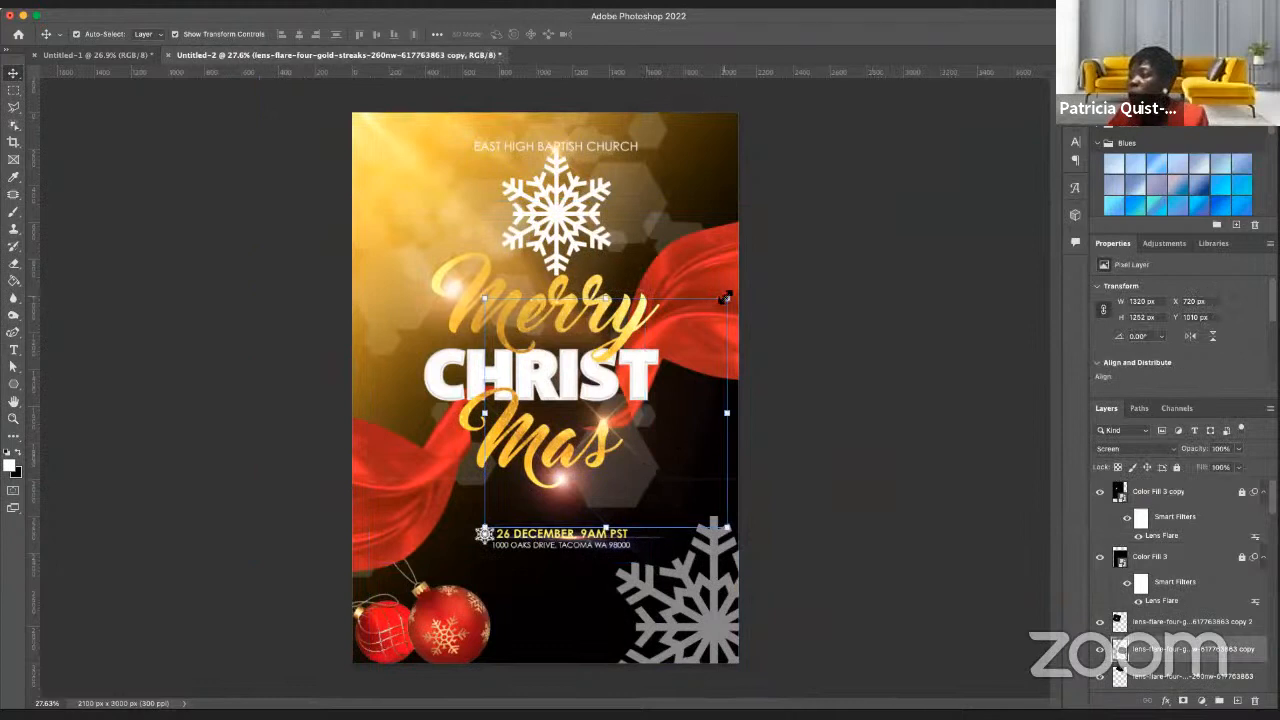
left_click_drag(727, 298, 690, 375)
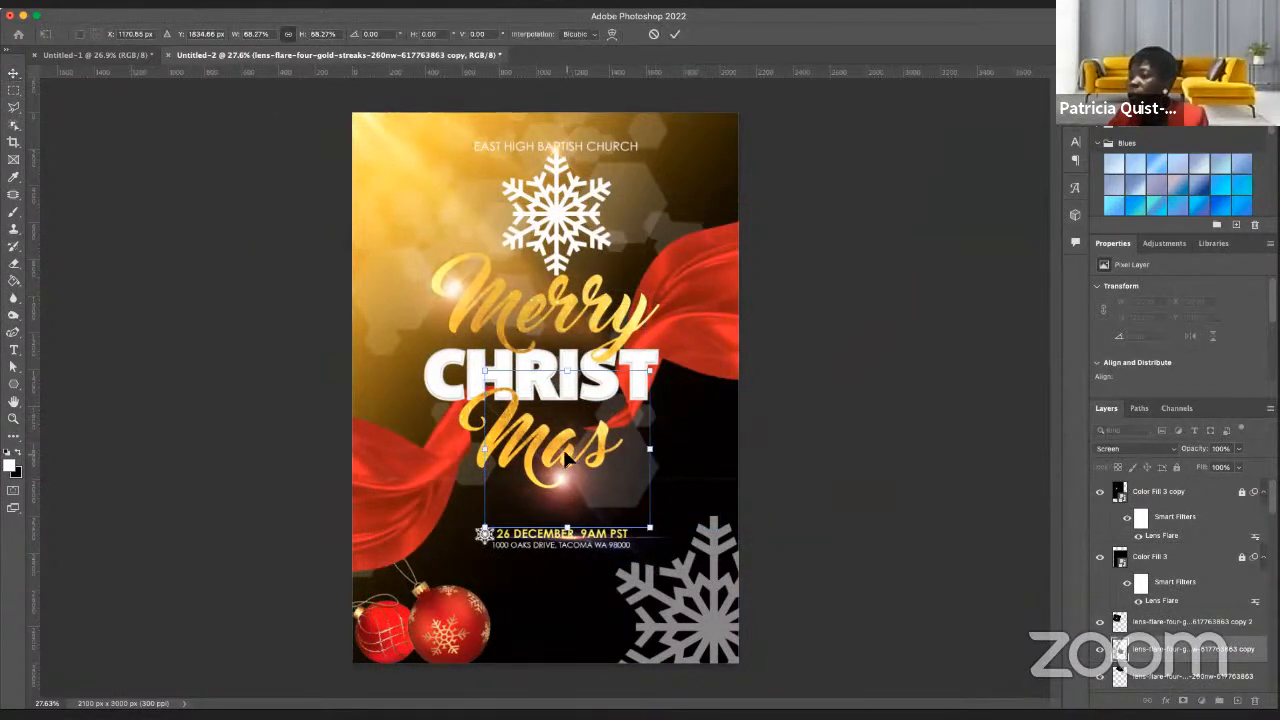
left_click_drag(560, 460, 620, 443)
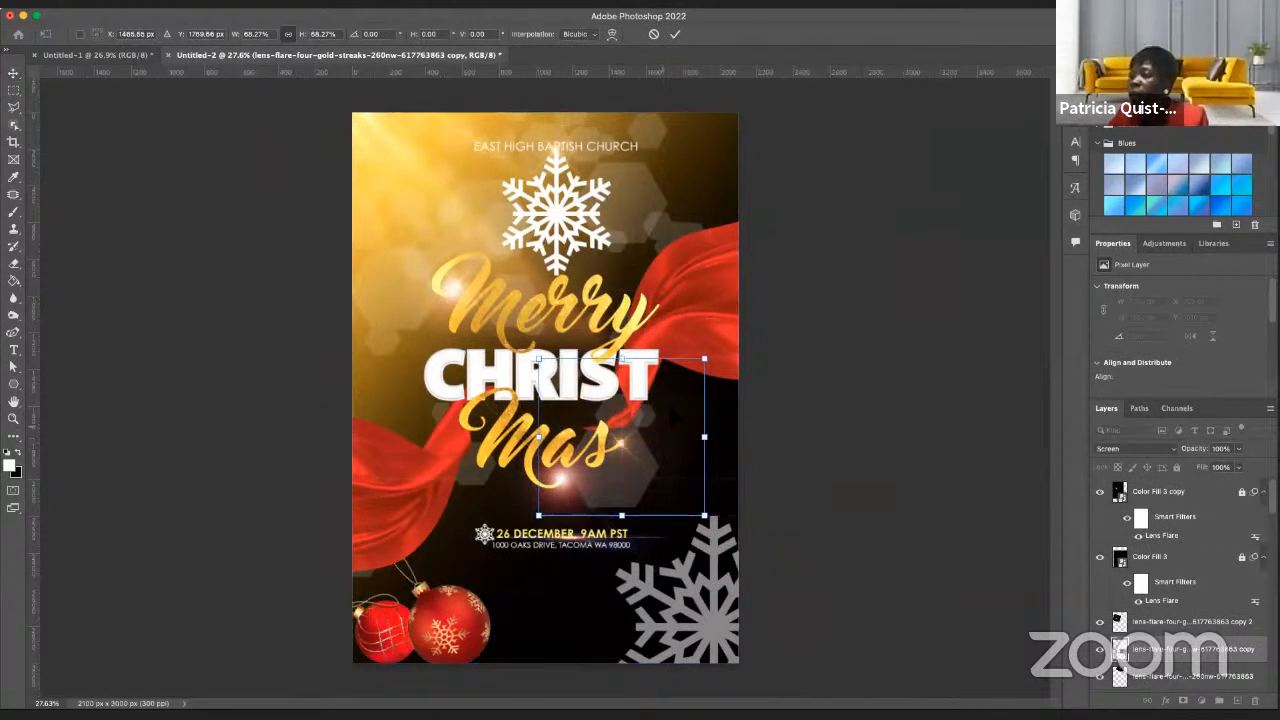
left_click_drag(704, 358, 644, 414)
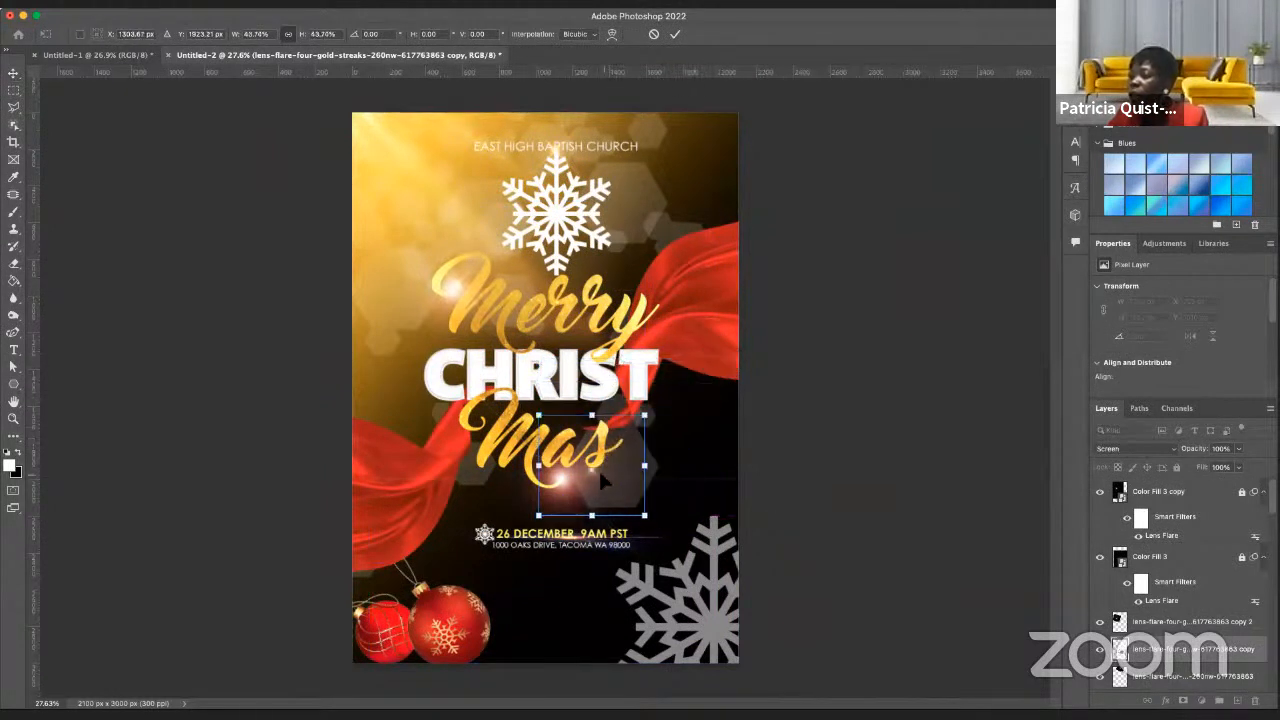
left_click_drag(598, 468, 628, 436)
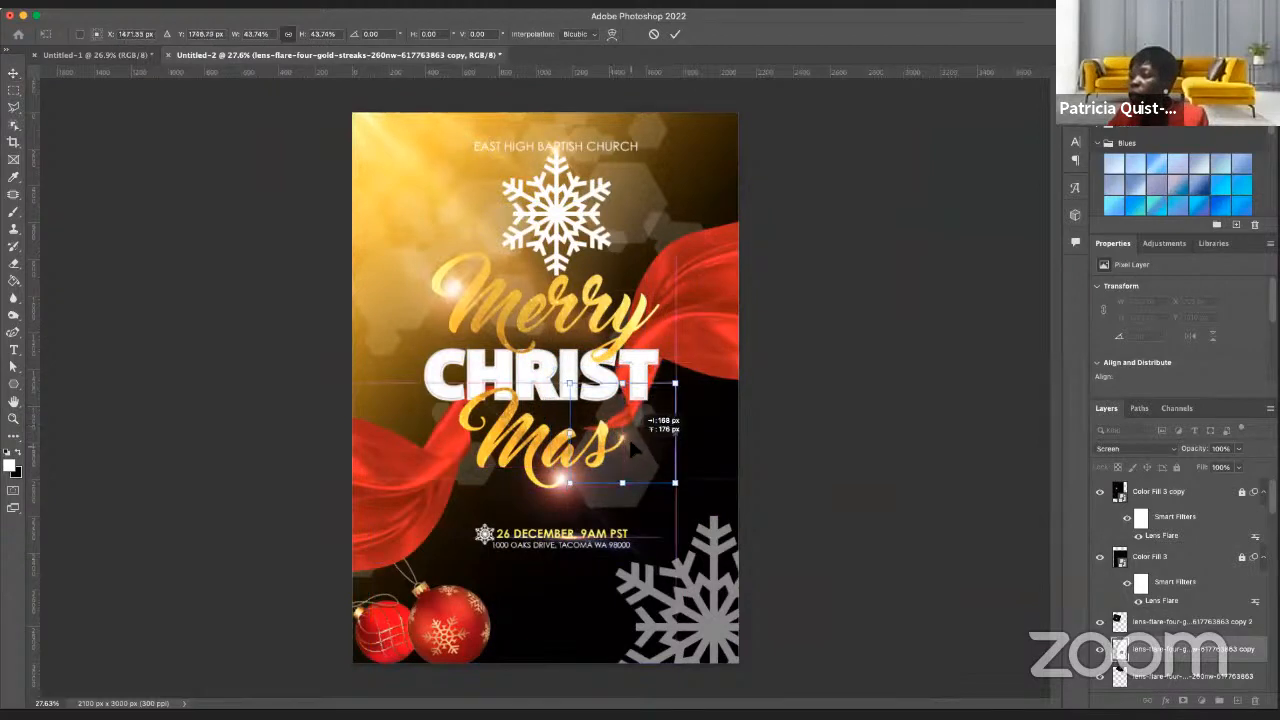
key("Return")
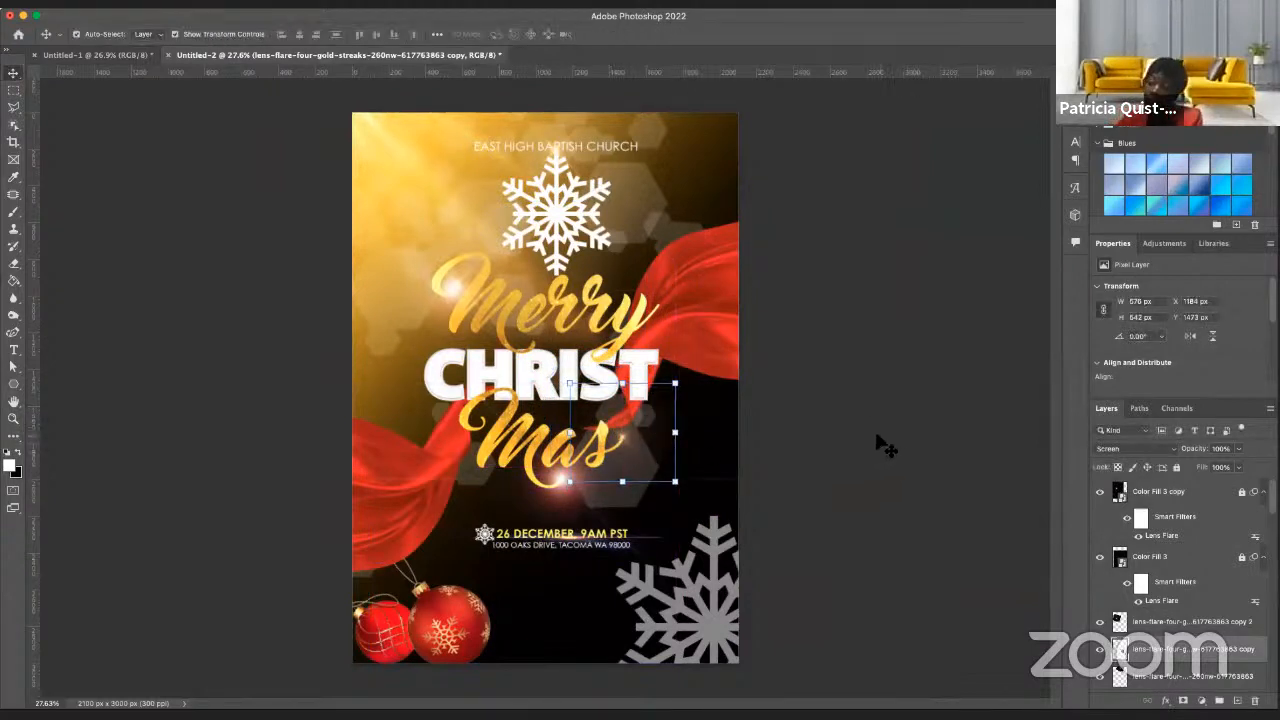
left_click(877, 447)
- Unlock the Color Fill 3 lens flare layer whose glow sits below "Mas"
left_click(558, 485)
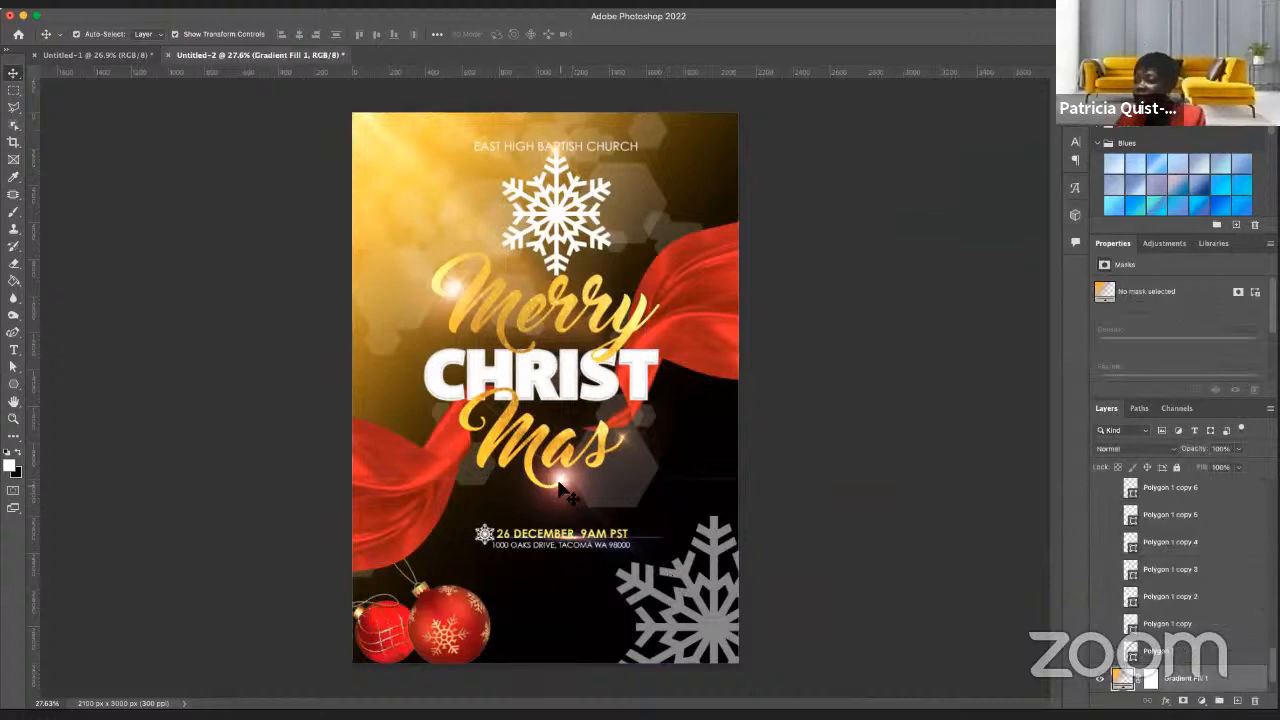
scroll(1226, 497, "up", 8)
scroll(1210, 595, "up", 5)
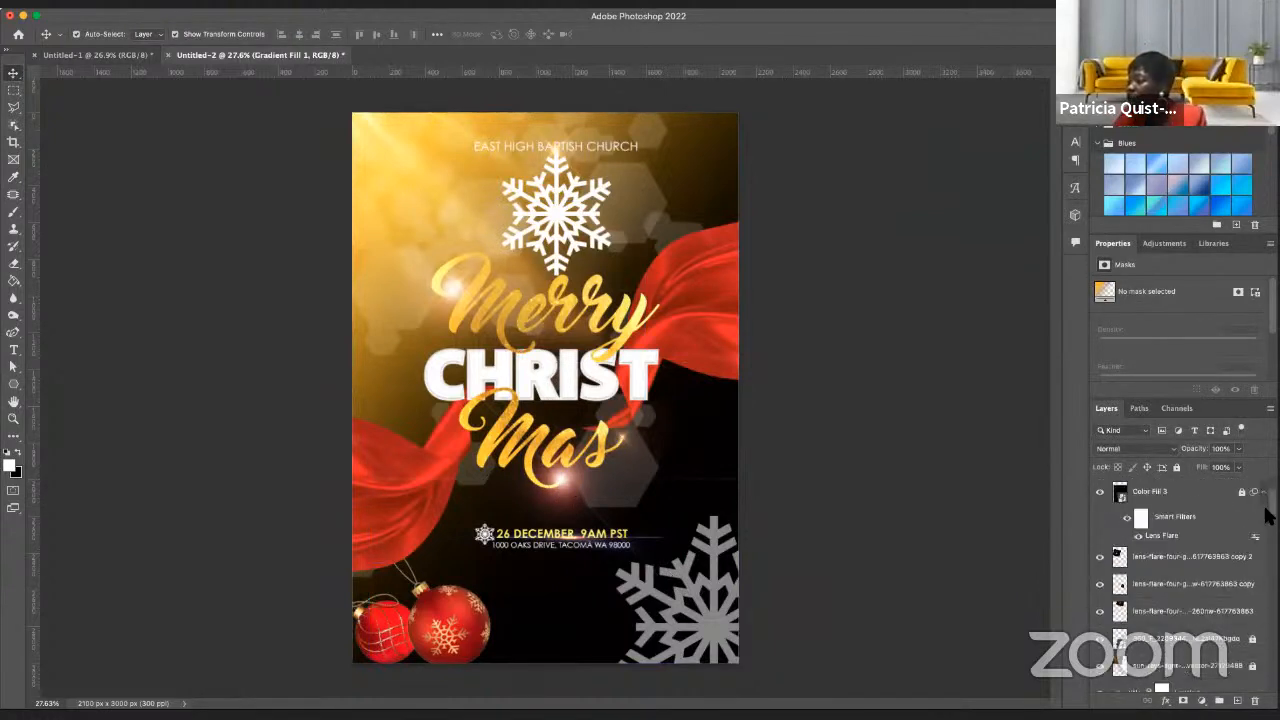
left_click(1242, 556)
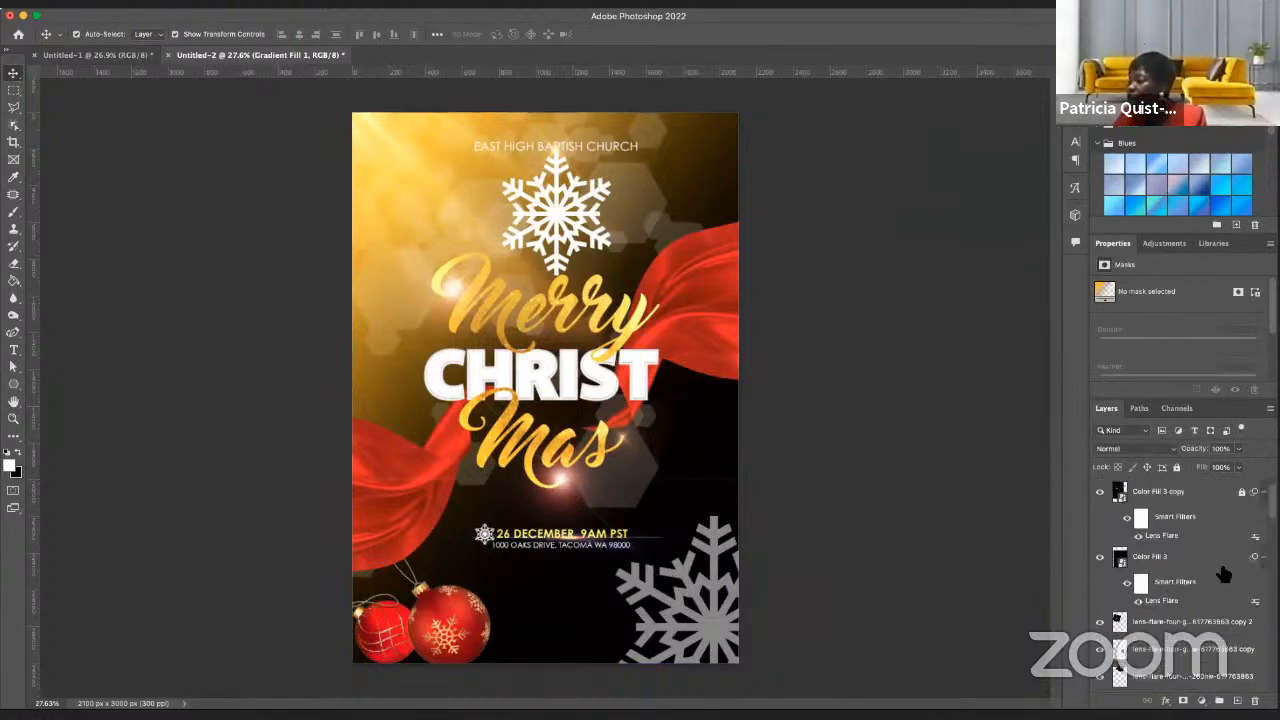
- Try brushing black on the Color Fill 3 filter mask near the event date and beside "CHRIST", and undo the strokes
left_click(1141, 584)
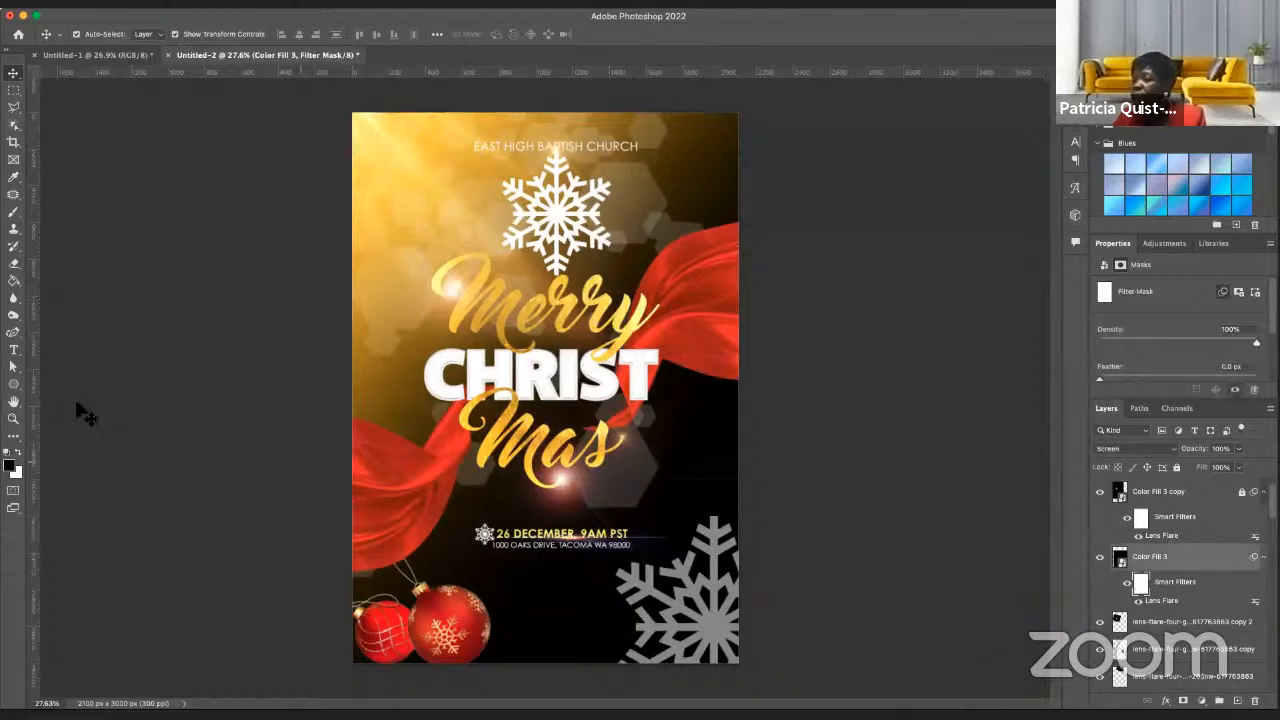
left_click(13, 212)
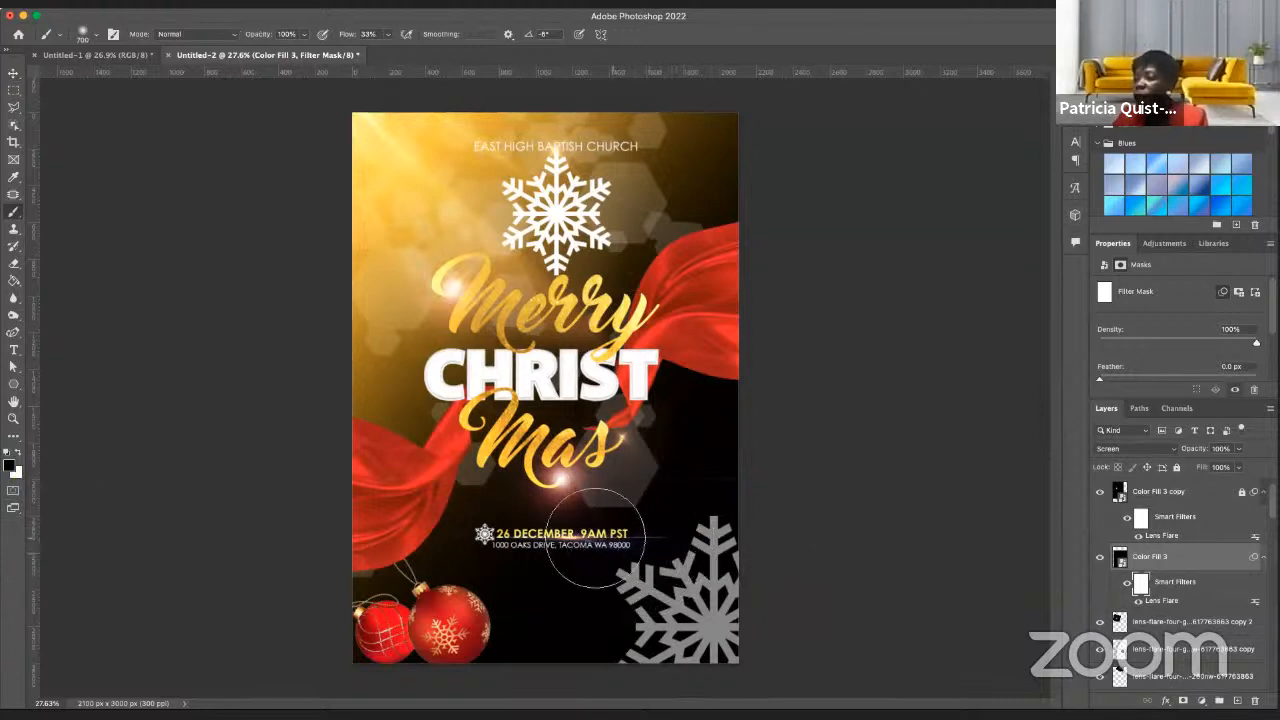
mouse_move(610, 540)
left_mouse_down()
mouse_move(600, 532)
mouse_move(665, 533)
mouse_move(597, 522)
left_mouse_up()
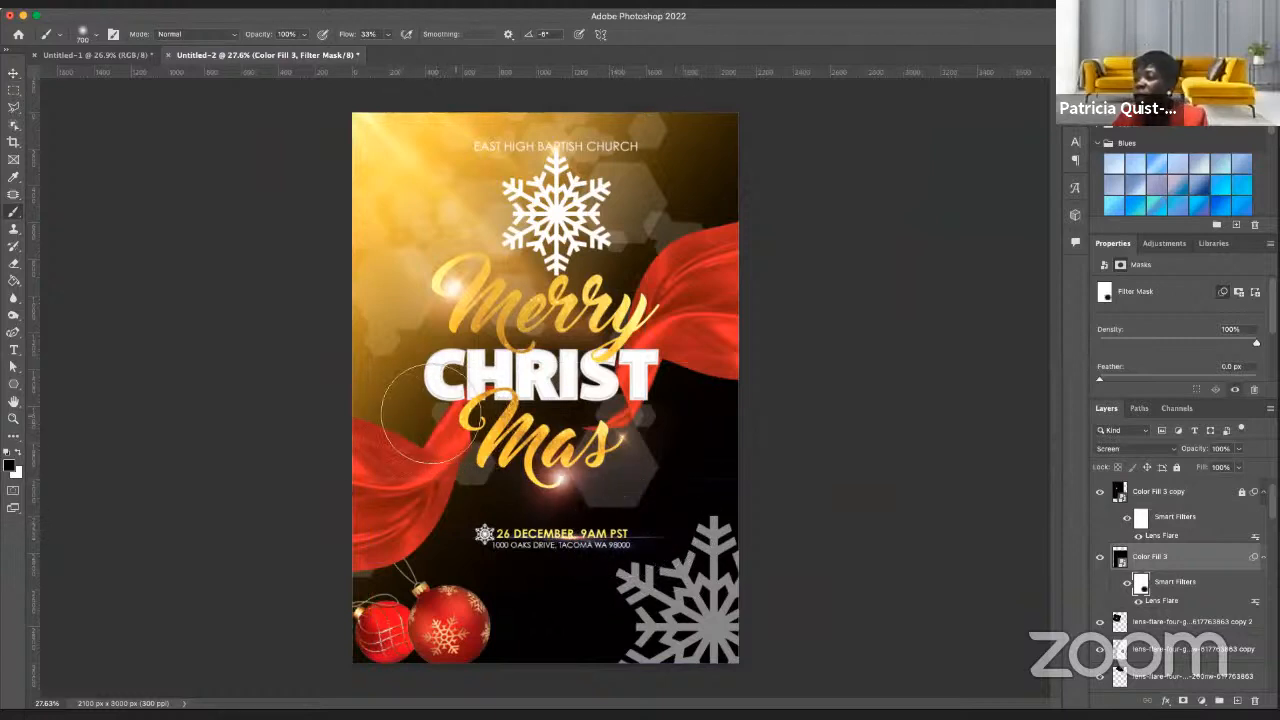
left_click_drag(414, 417, 432, 404)
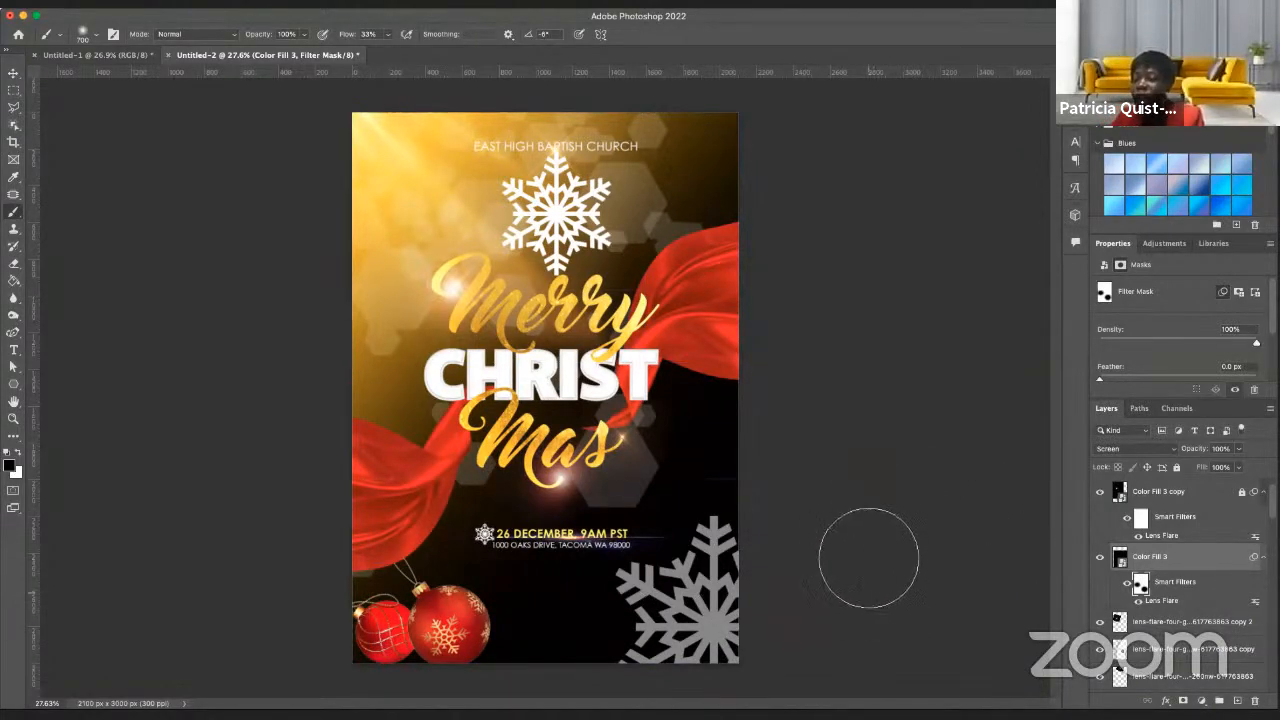
key("super+z")
key("super+z")
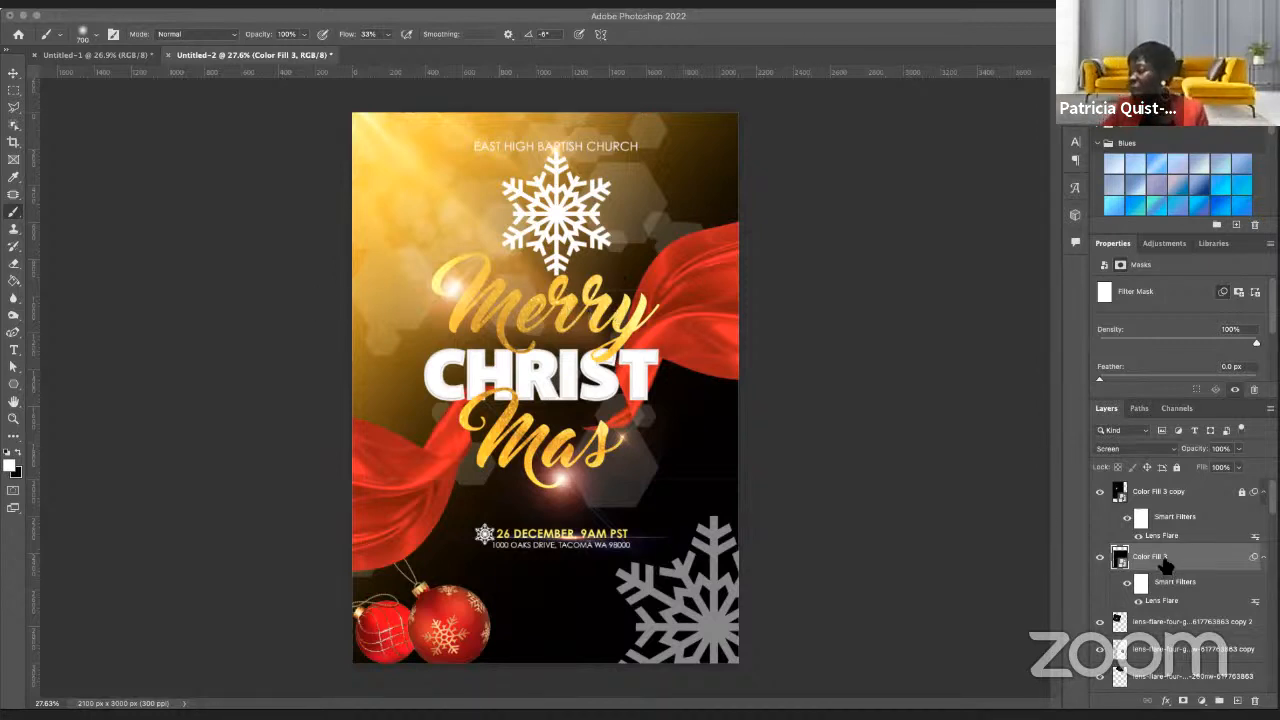
scroll(1167, 568, "down", 3)
left_click(597, 303)
scroll(1172, 512, "down", 5)
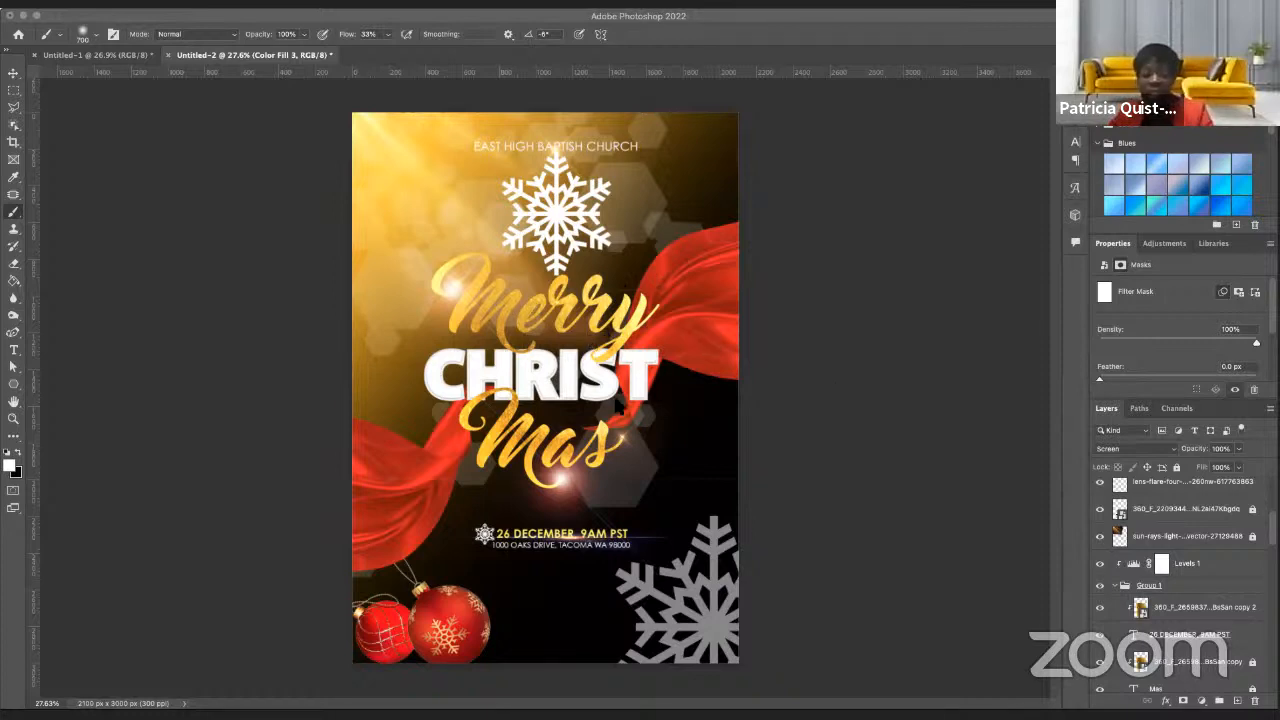
scroll(553, 416, "down", 1)
scroll(552, 417, "up", 2)
scroll(553, 416, "up", 1)
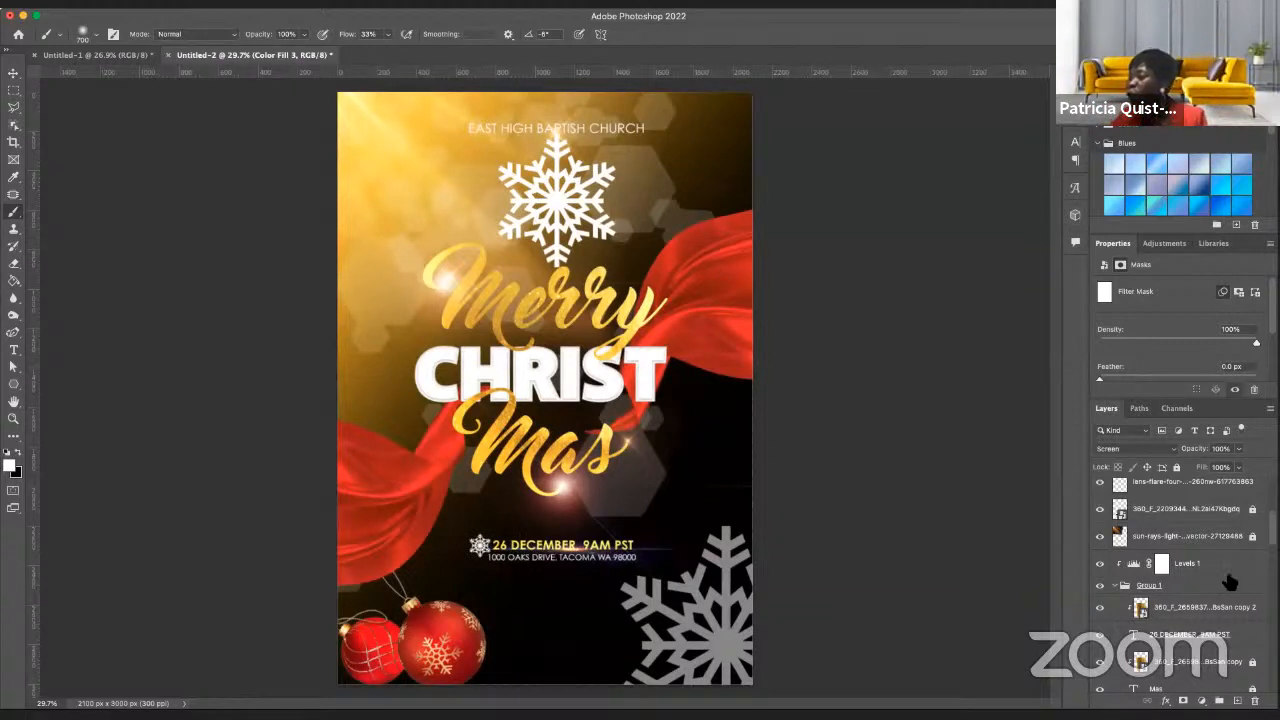
- Stamp all visible layers into a new layer above Color Fill 3 copy and convert it for smart filters
scroll(1220, 540, "up", 5)
left_click(1193, 493)
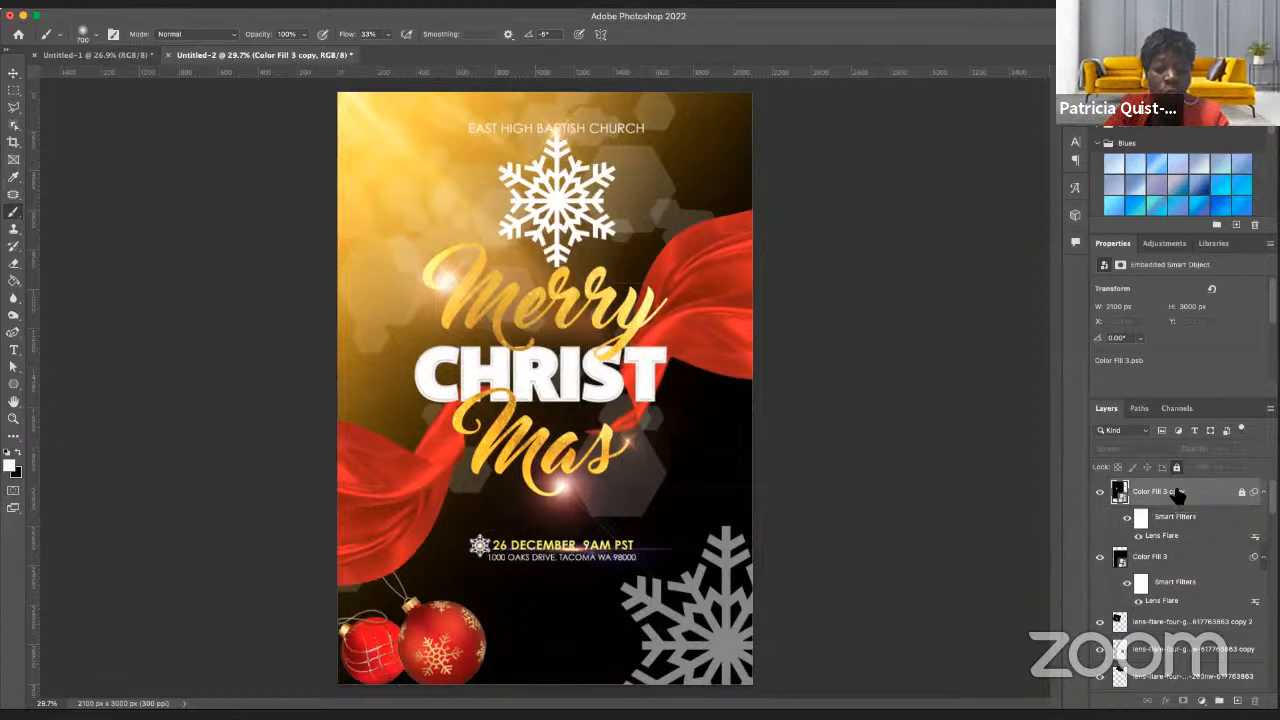
key("super+alt+shift+e")
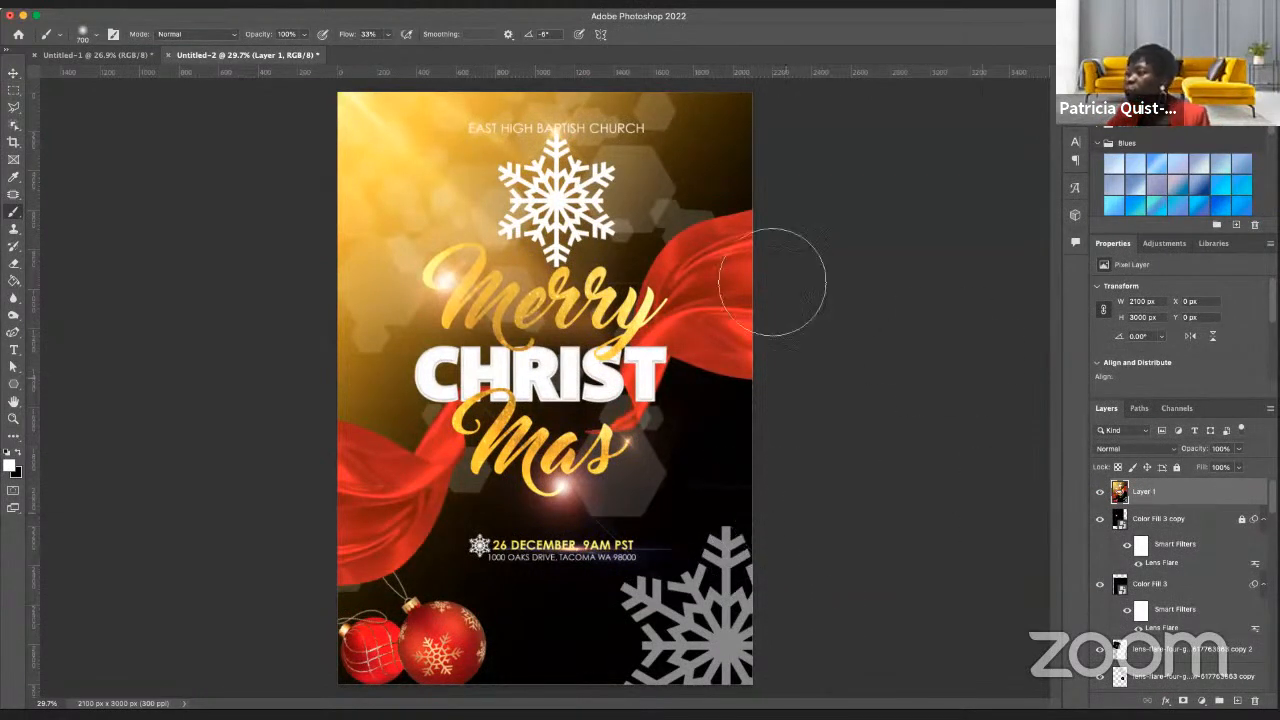
left_click(328, 12)
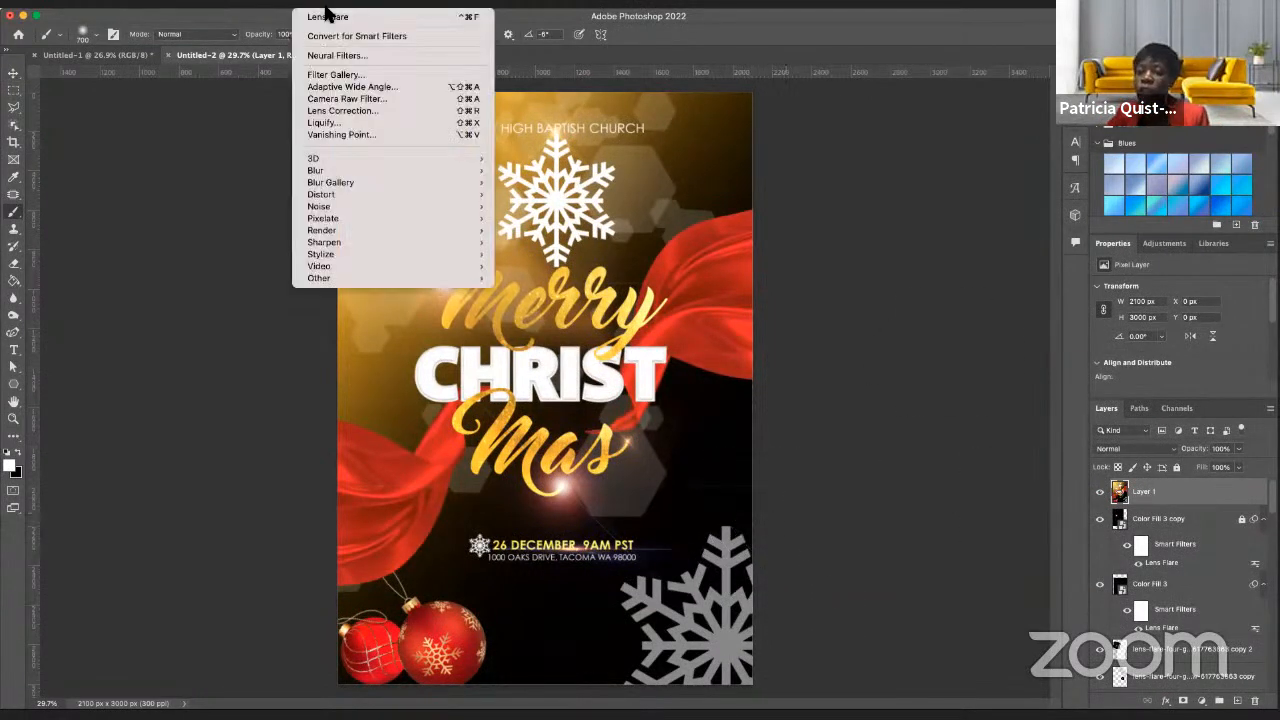
left_click(389, 40)
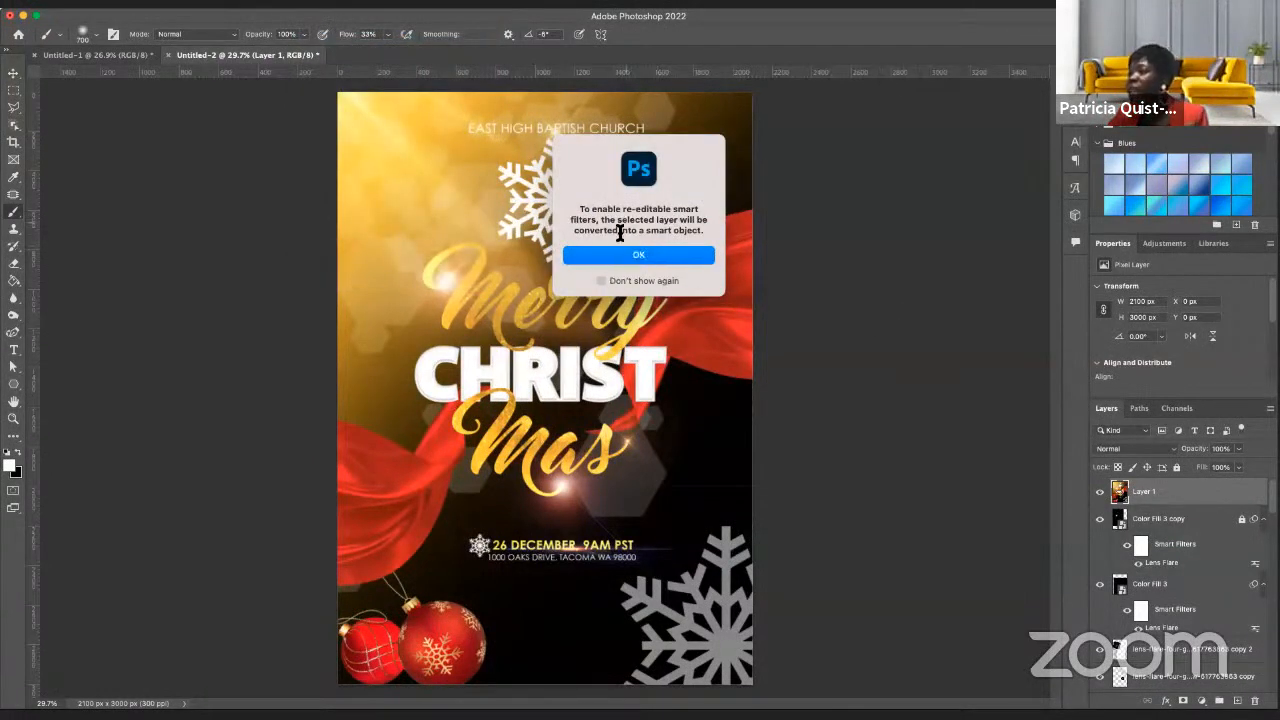
left_click(638, 258)
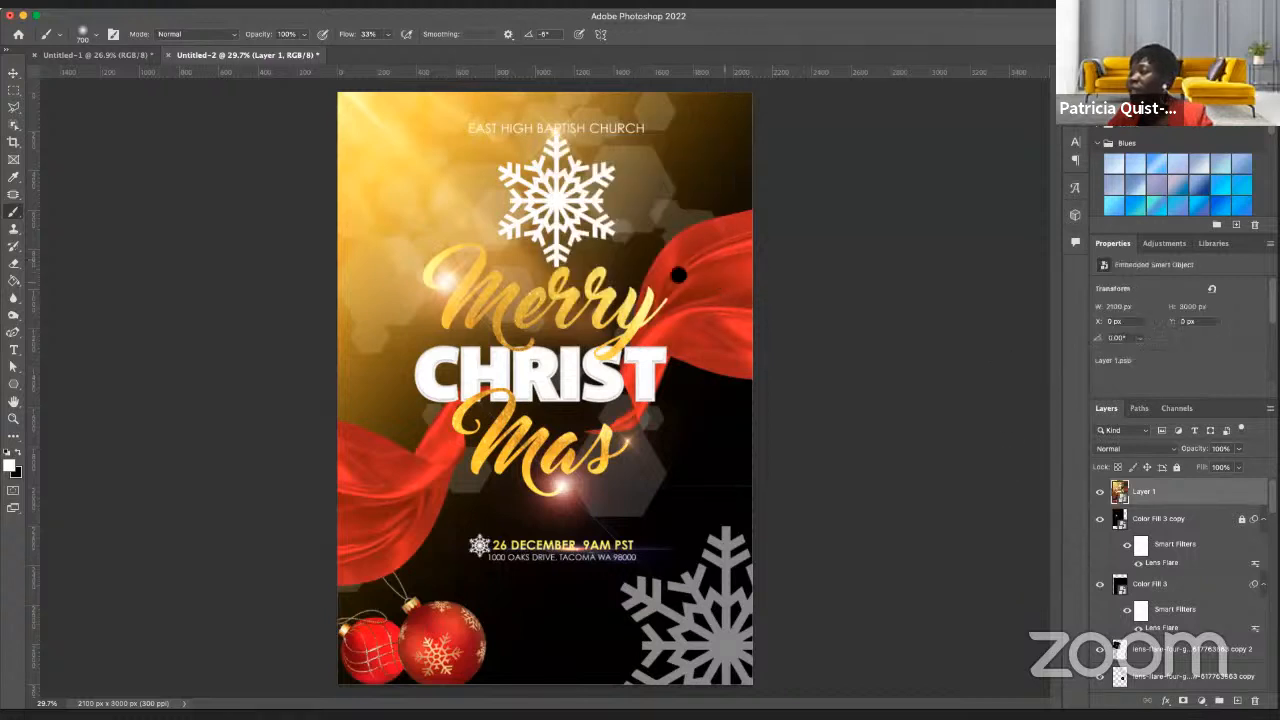
- Apply the Camera Raw Filter to Layer 1 with Temperature -21, Contrast +32, Vibrance +28 and Saturation -6
left_click(328, 10)
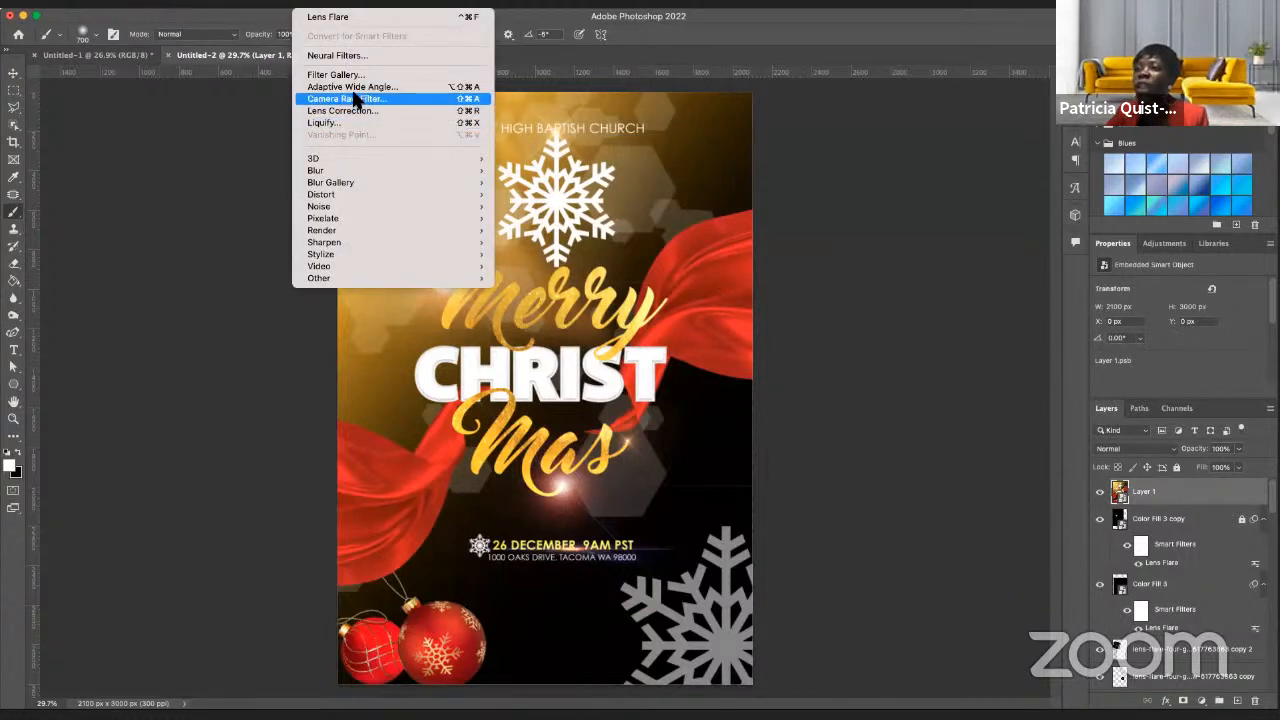
left_click(418, 100)
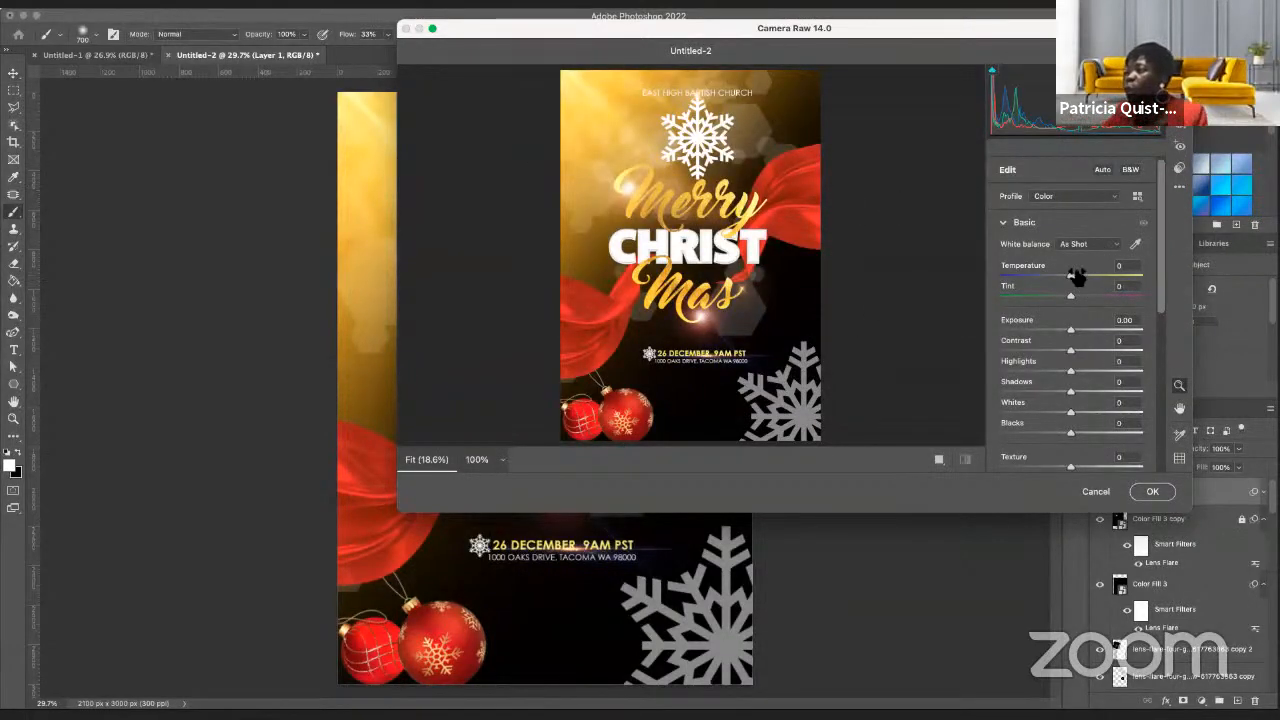
left_click_drag(1071, 276, 1057, 280)
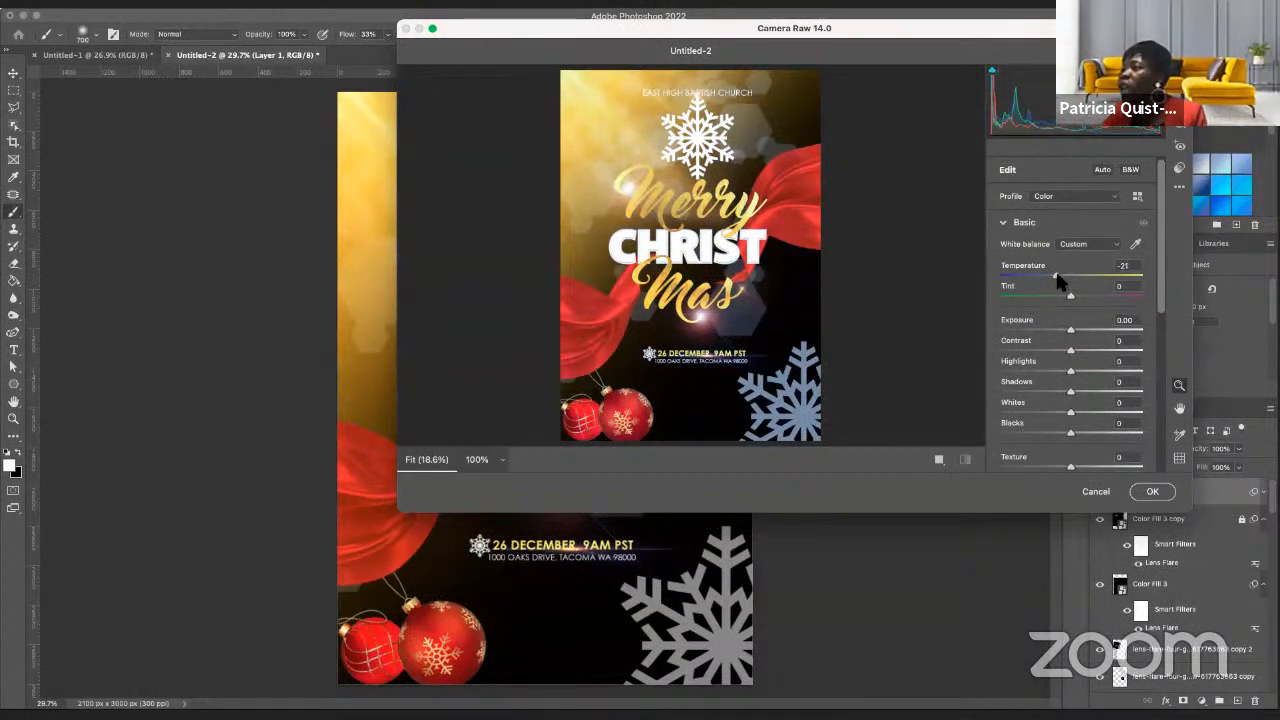
left_click_drag(1072, 358, 1094, 350)
scroll(1110, 410, "down", 3)
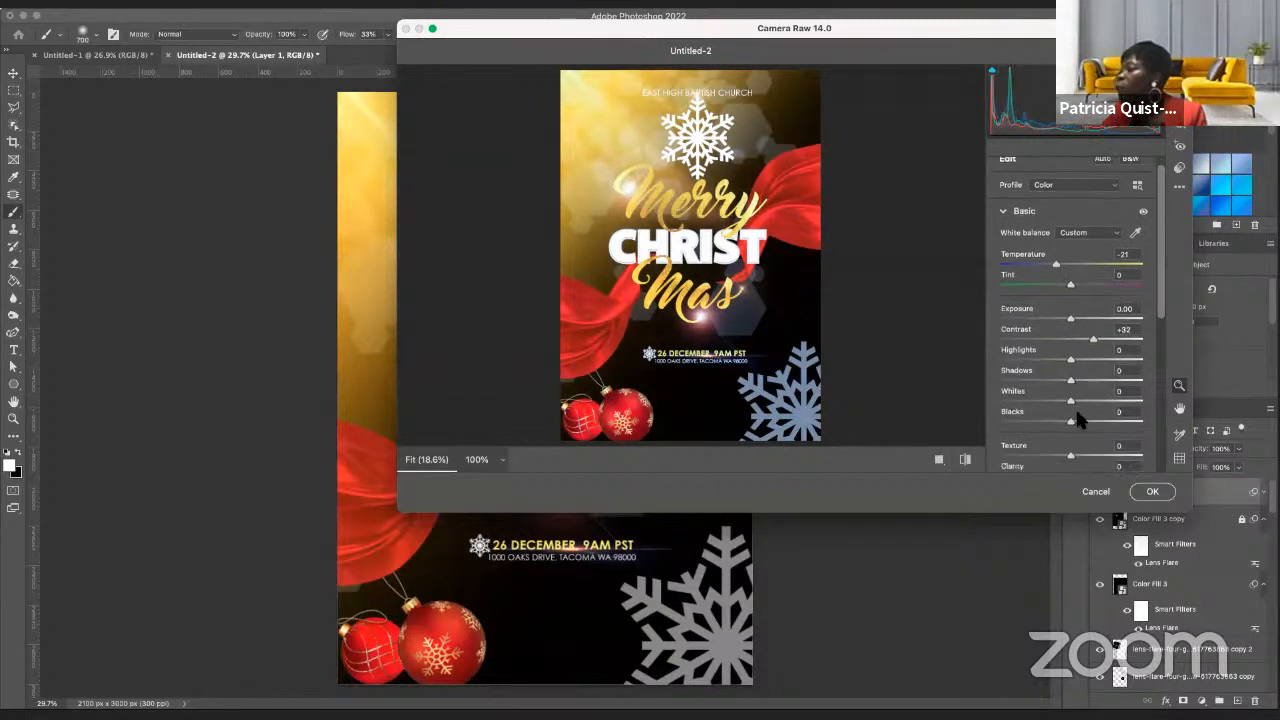
scroll(1100, 428, "down", 2)
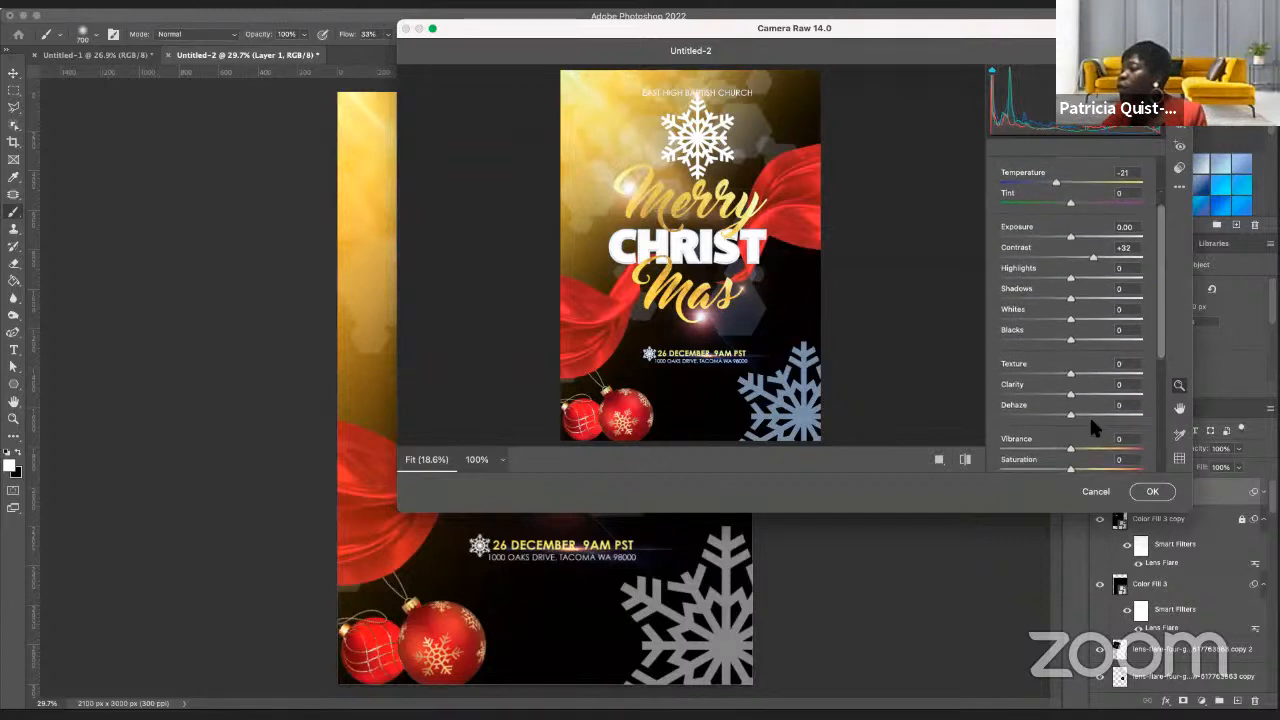
mouse_move(1071, 434)
left_mouse_down()
mouse_move(1092, 432)
mouse_move(1077, 455)
mouse_move(1062, 440)
left_mouse_up()
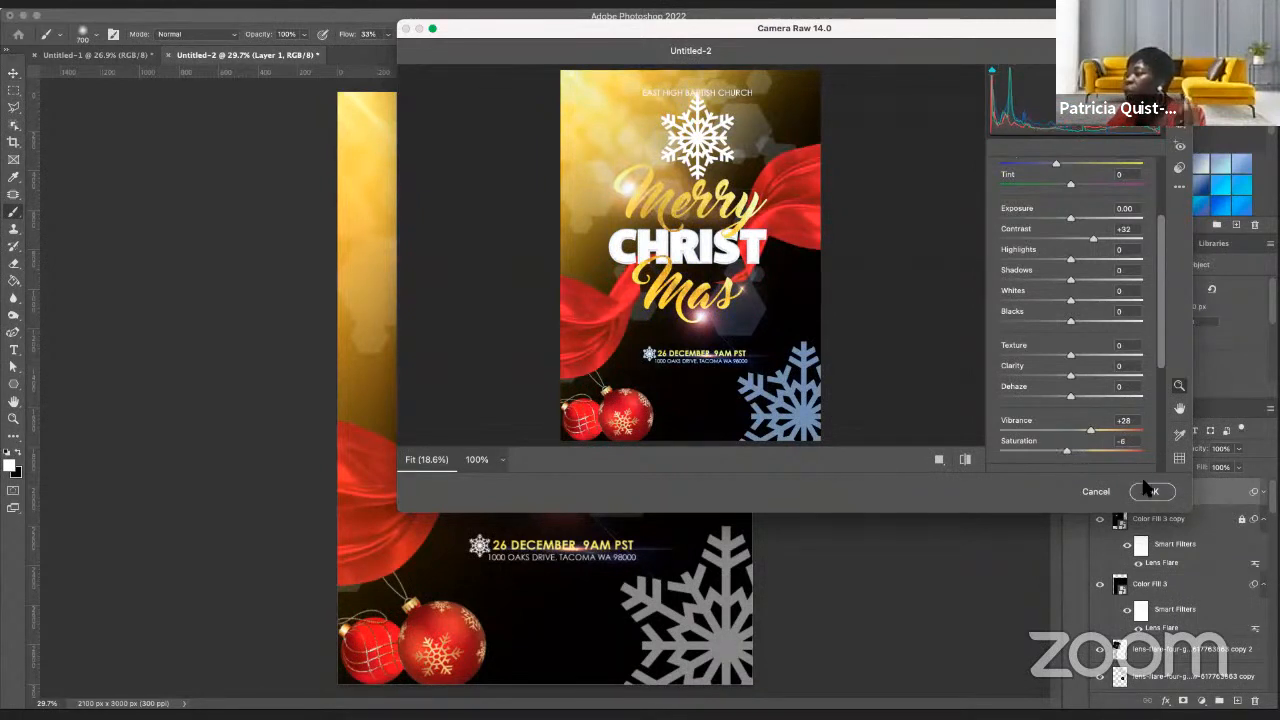
left_click(1150, 490)
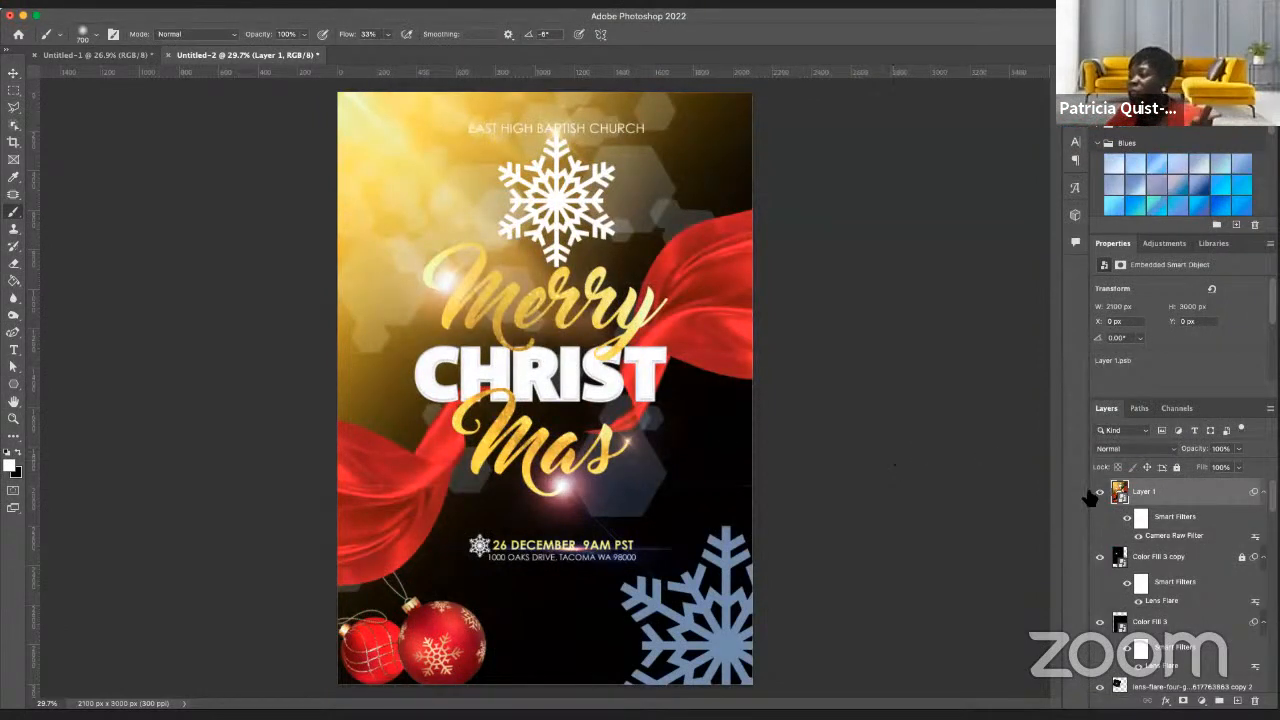
- Compare the flyer with and without the filtered Layer 1, and leave that layer hidden
left_click(1100, 492)
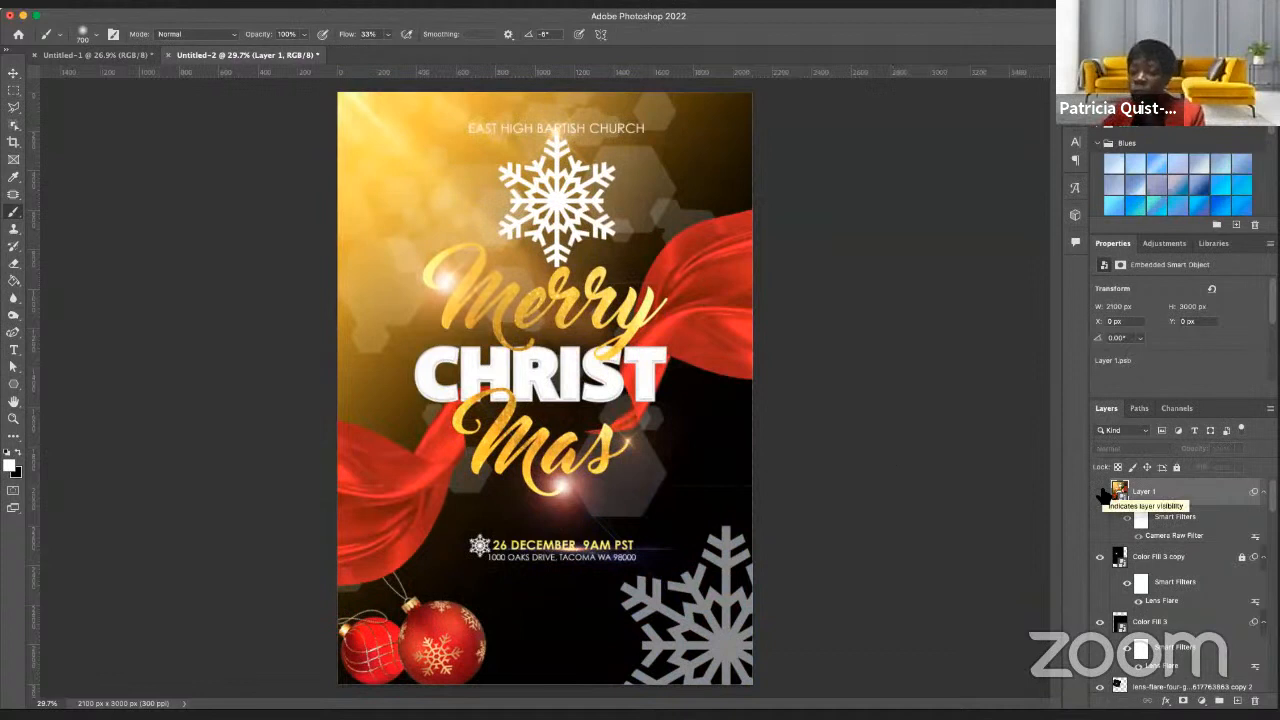
left_click(1100, 492)
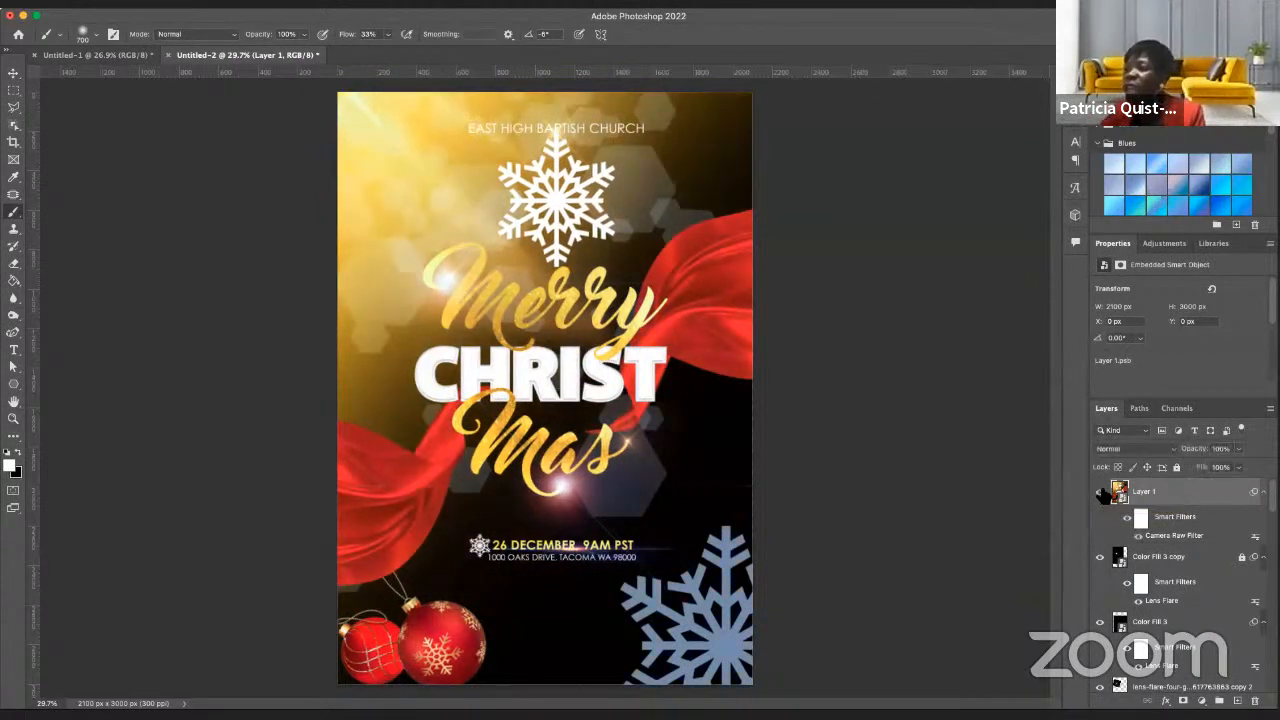
left_click(1100, 492)
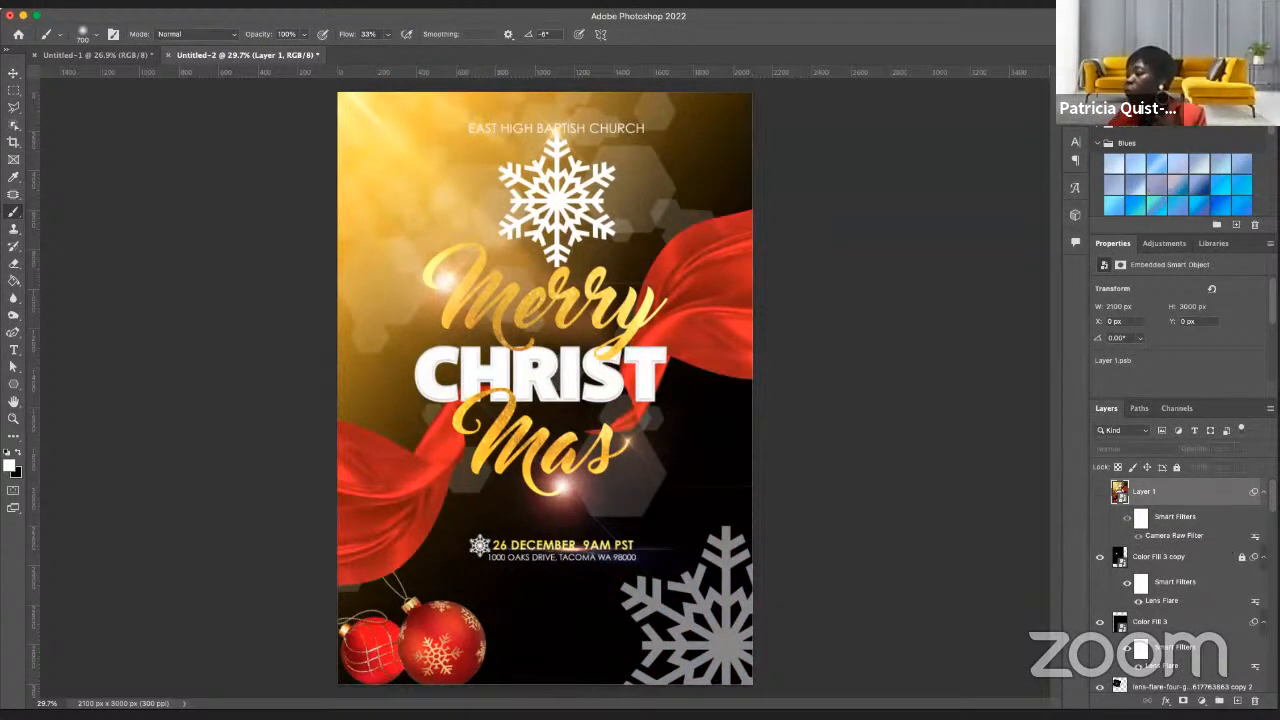
- Add a Color Lookup adjustment using the Fuji ETERNA 250D Fuji 3510 LUT and reduce its opacity to about 58%
left_click(1201, 700)
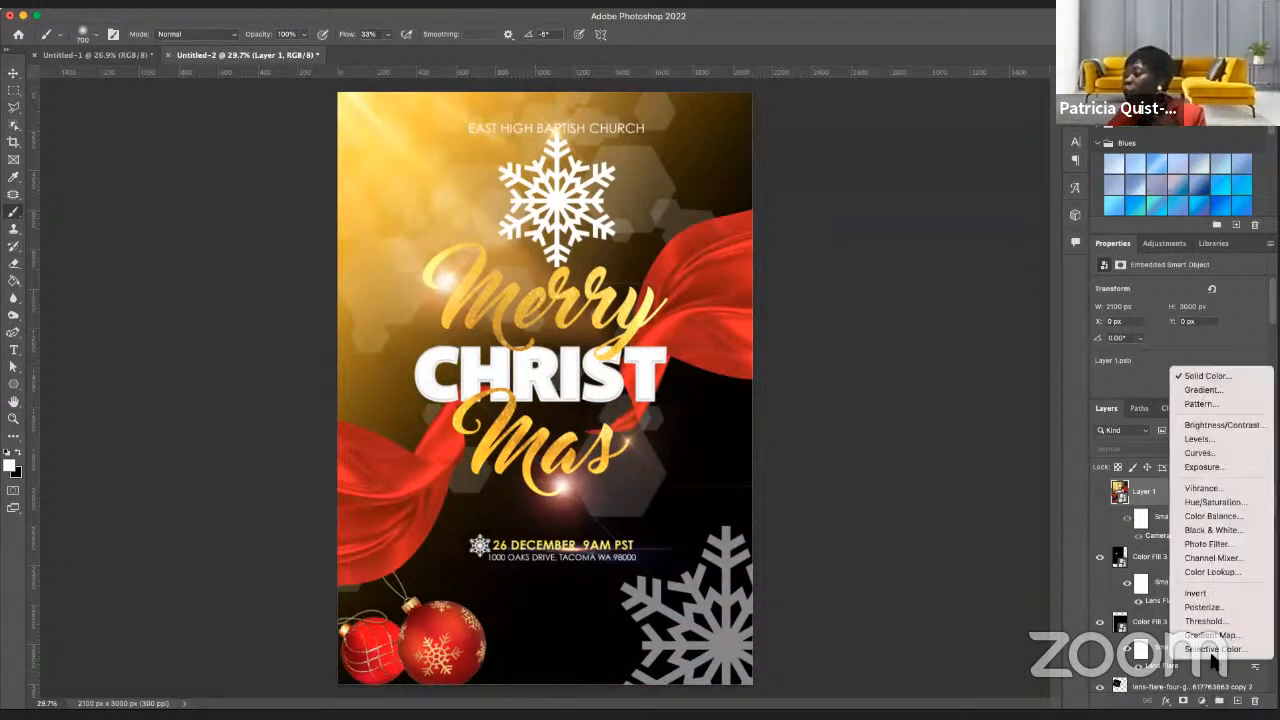
left_click(1213, 565)
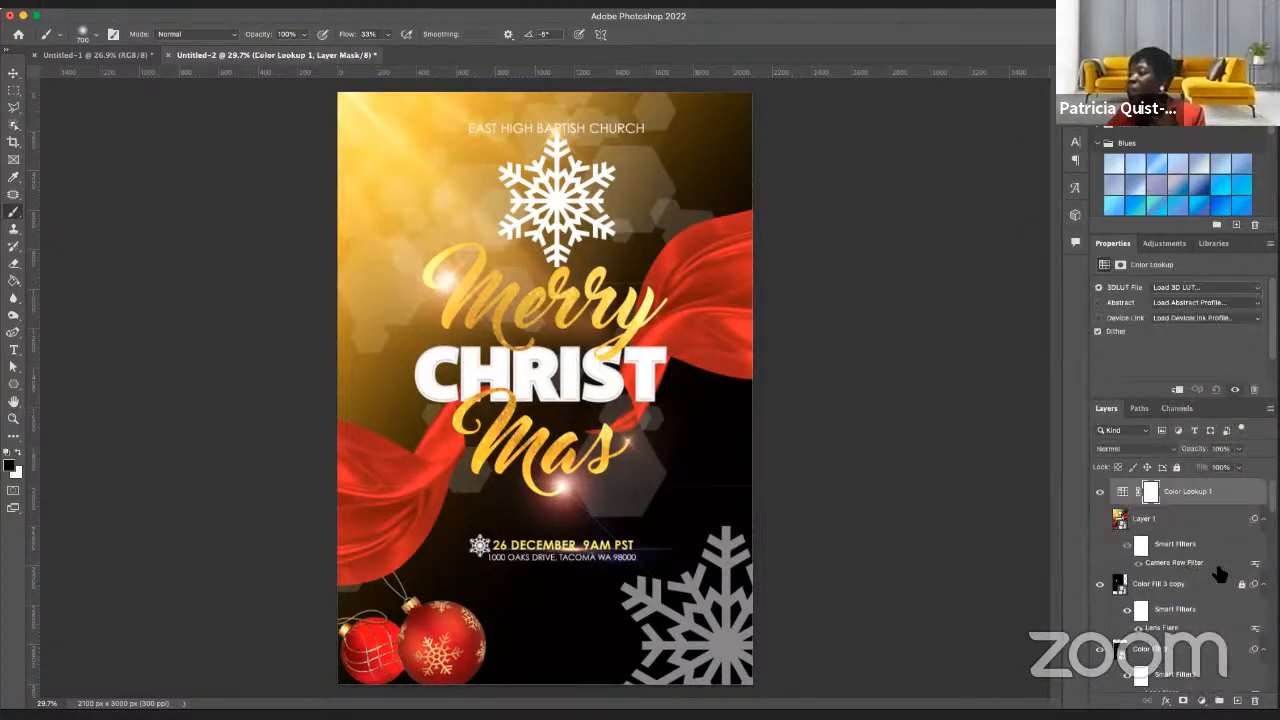
left_click(1182, 291)
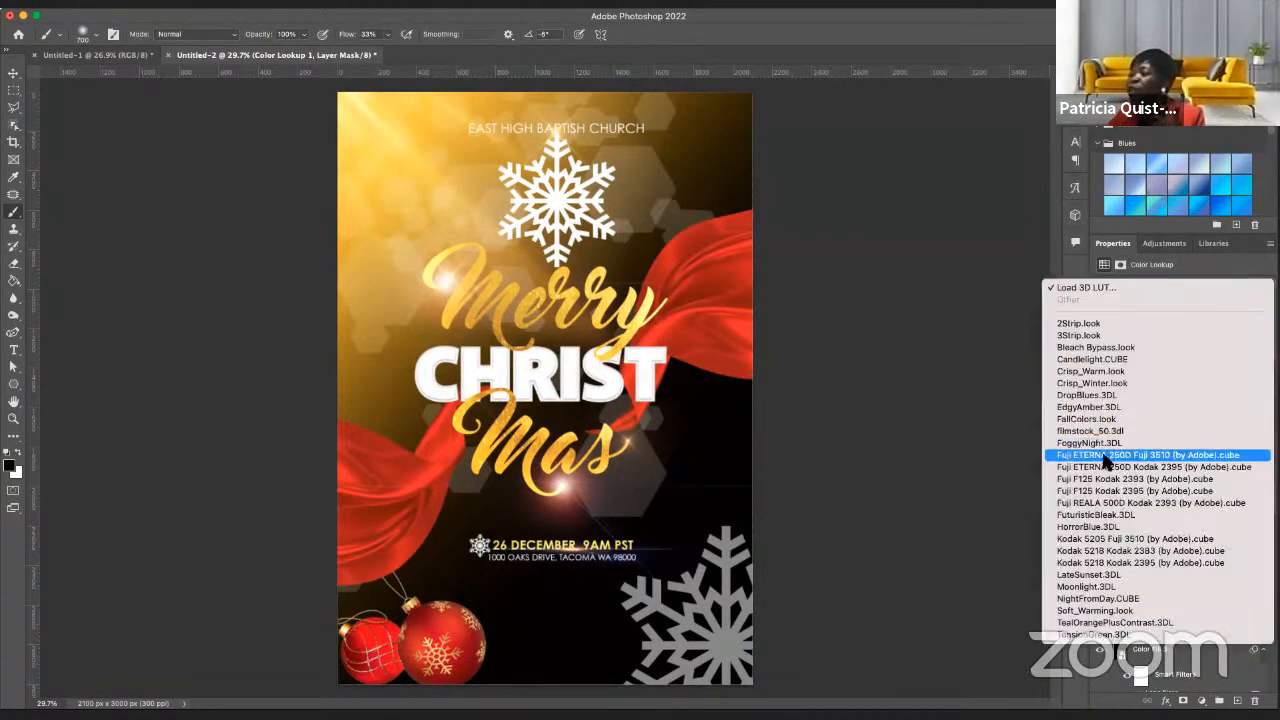
left_click(1106, 455)
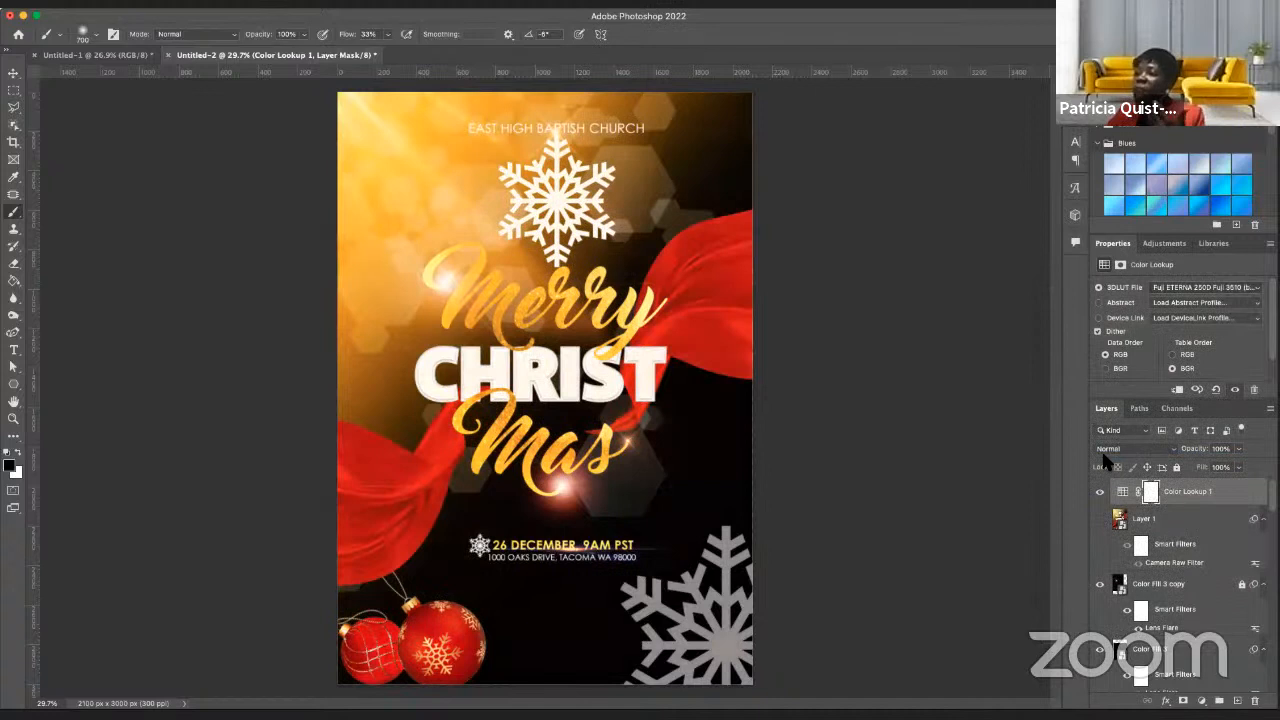
left_click(1242, 467)
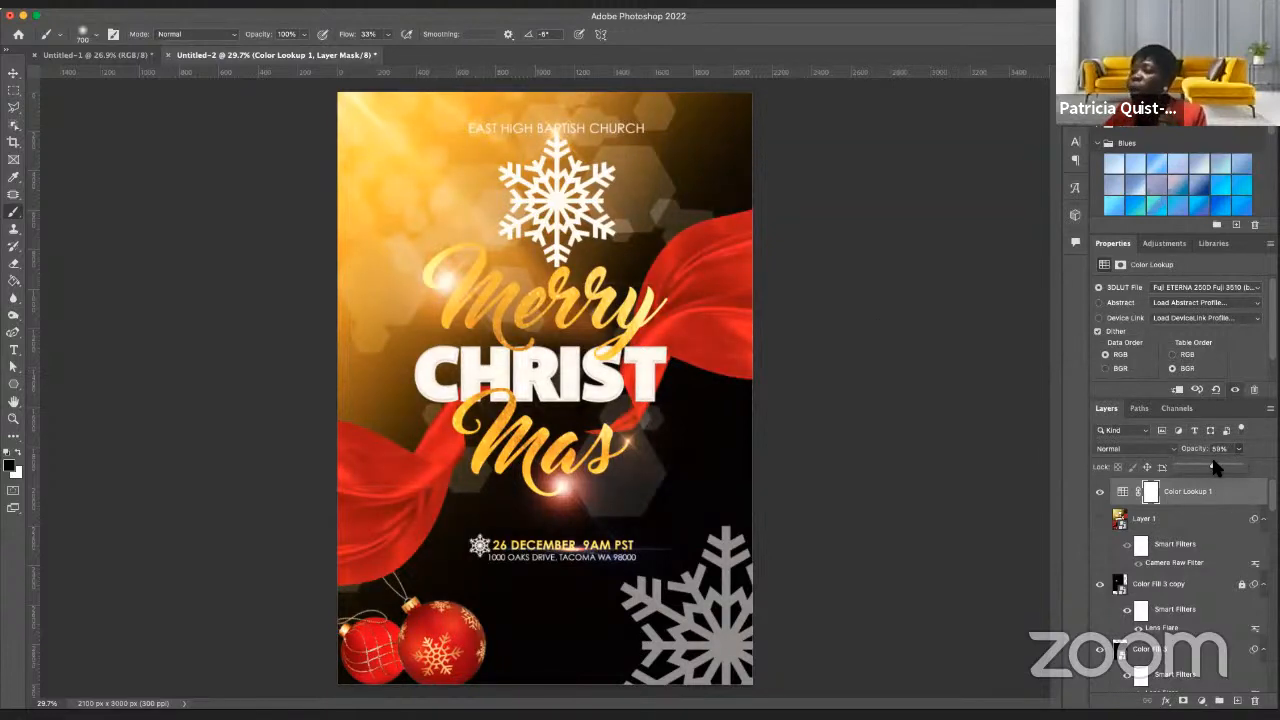
left_click_drag(1215, 468, 1213, 468)
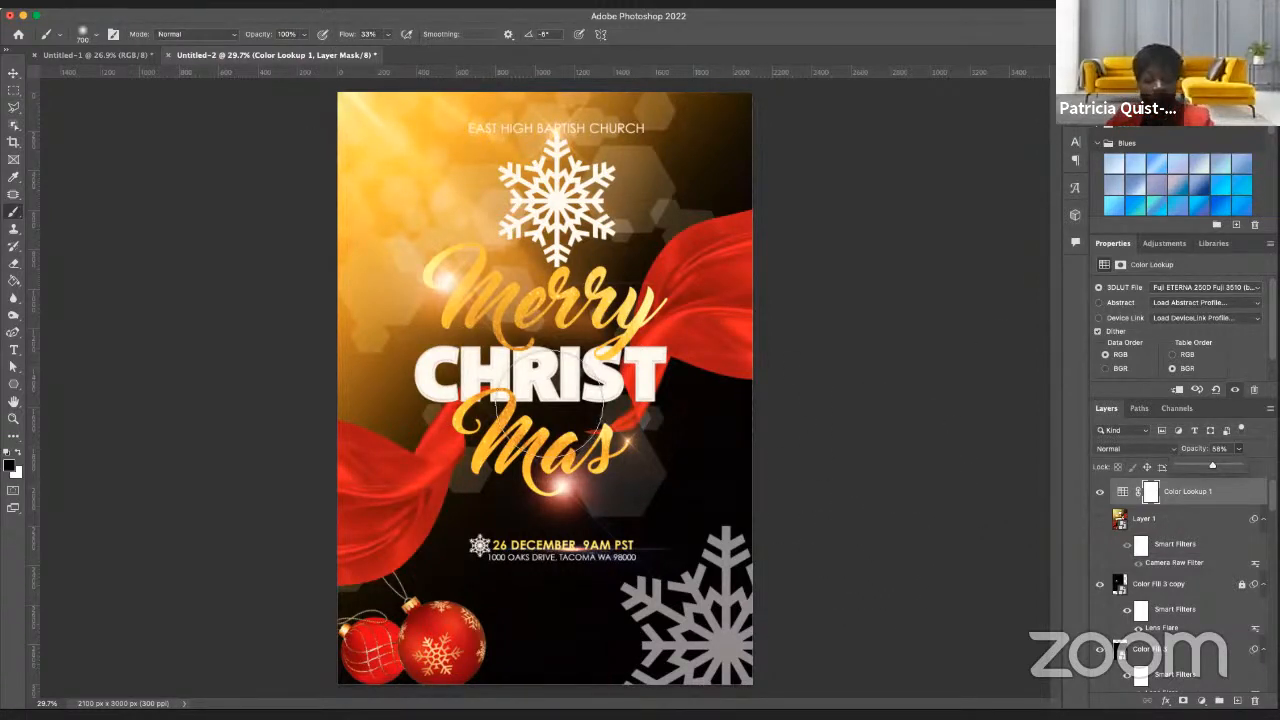
- Compare the whole flyer in Untitled-2 with the reference version in the Untitled-1 document
scroll(606, 451, "down", 2)
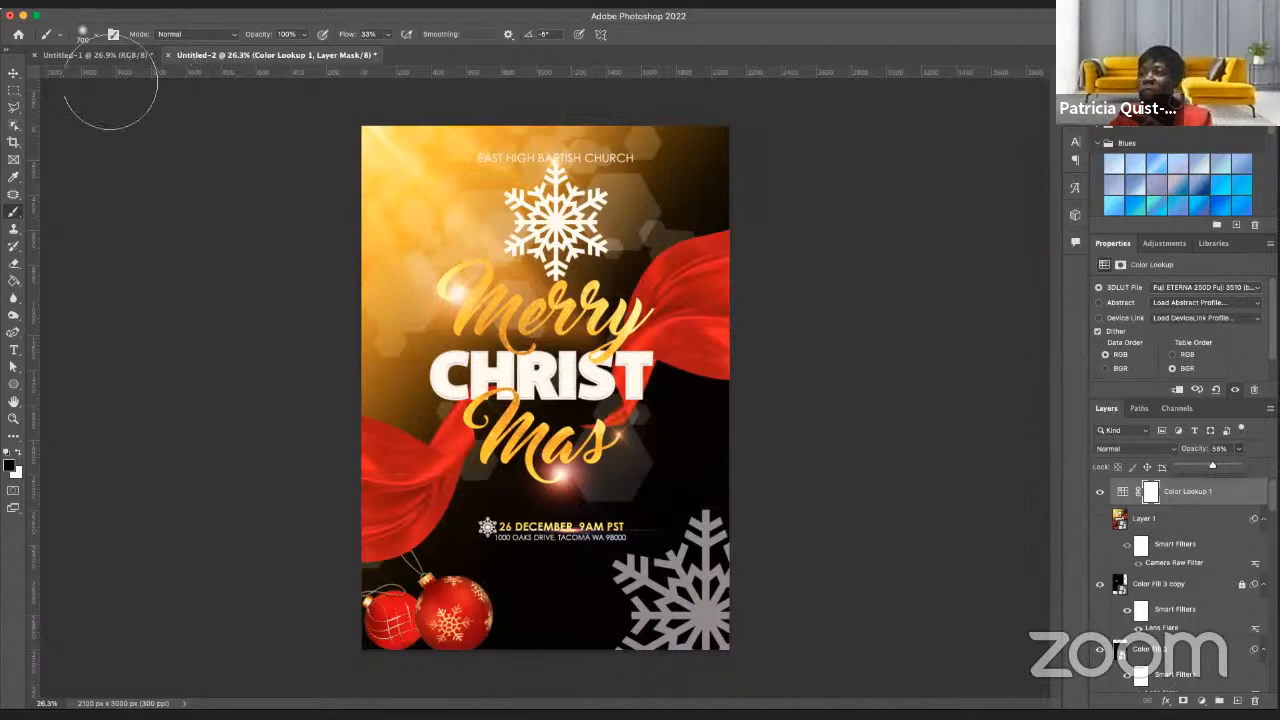
left_click(115, 57)
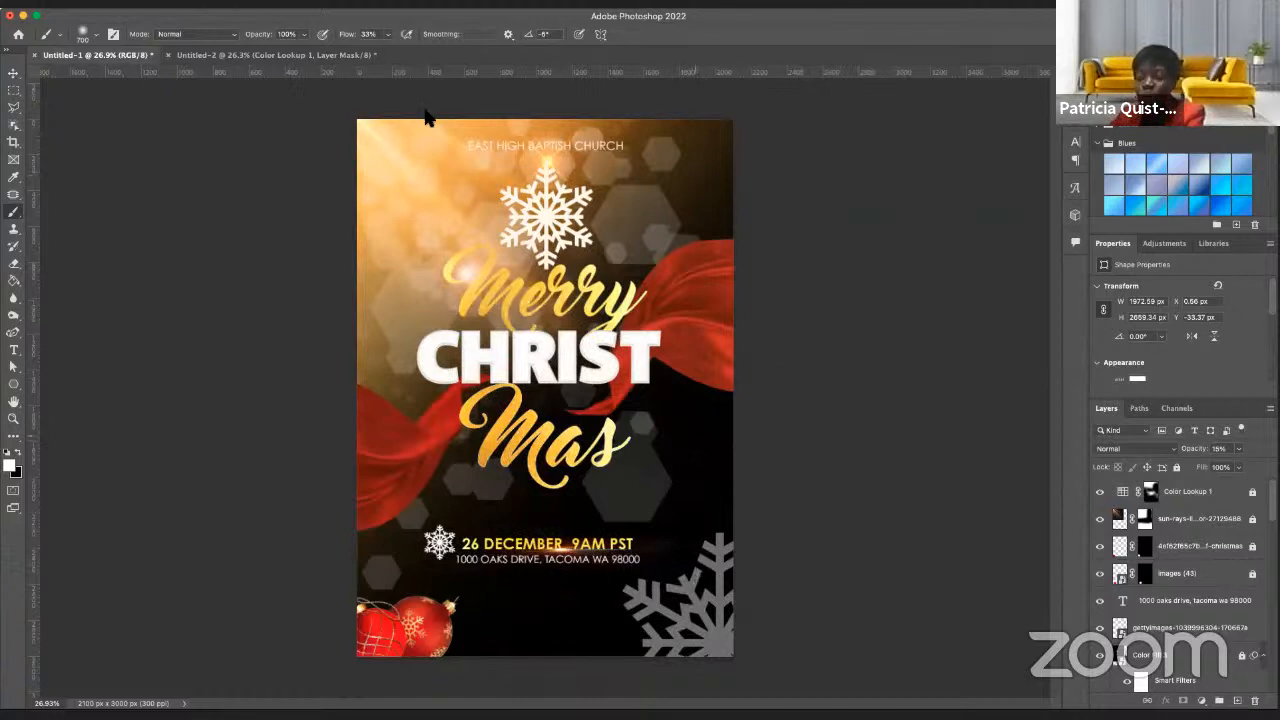
left_click(284, 56)
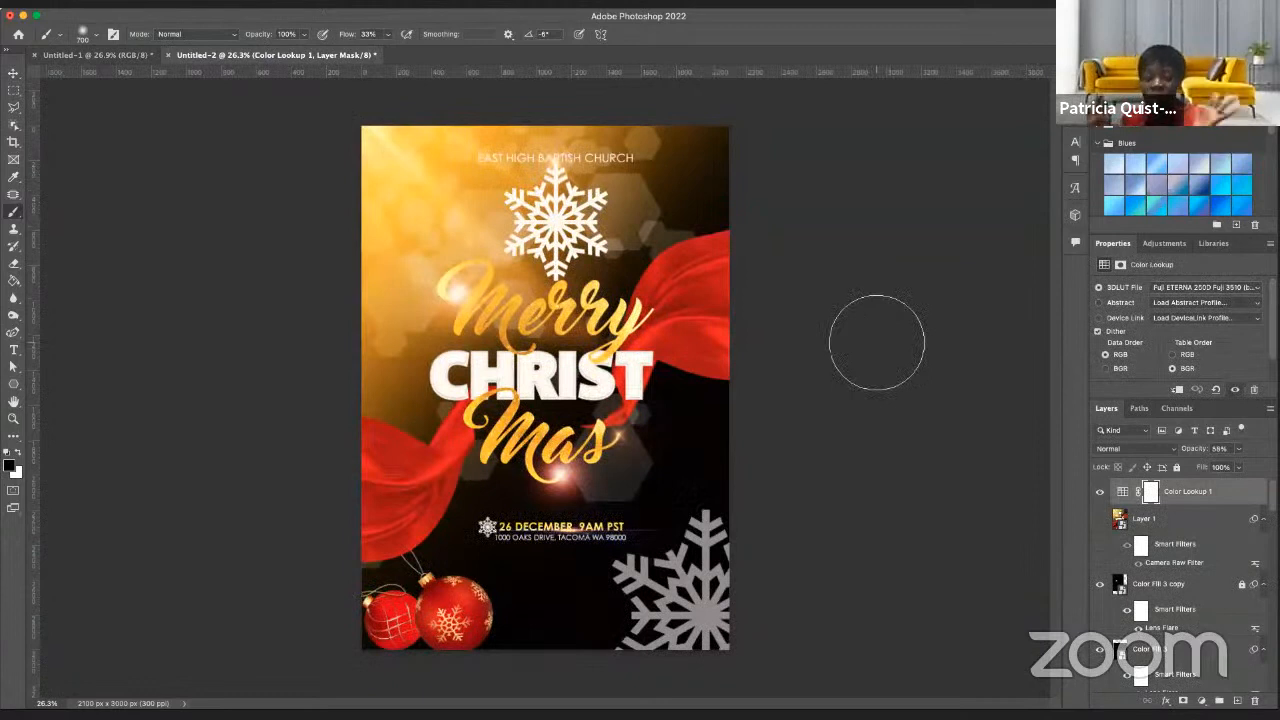
left_click(122, 58)
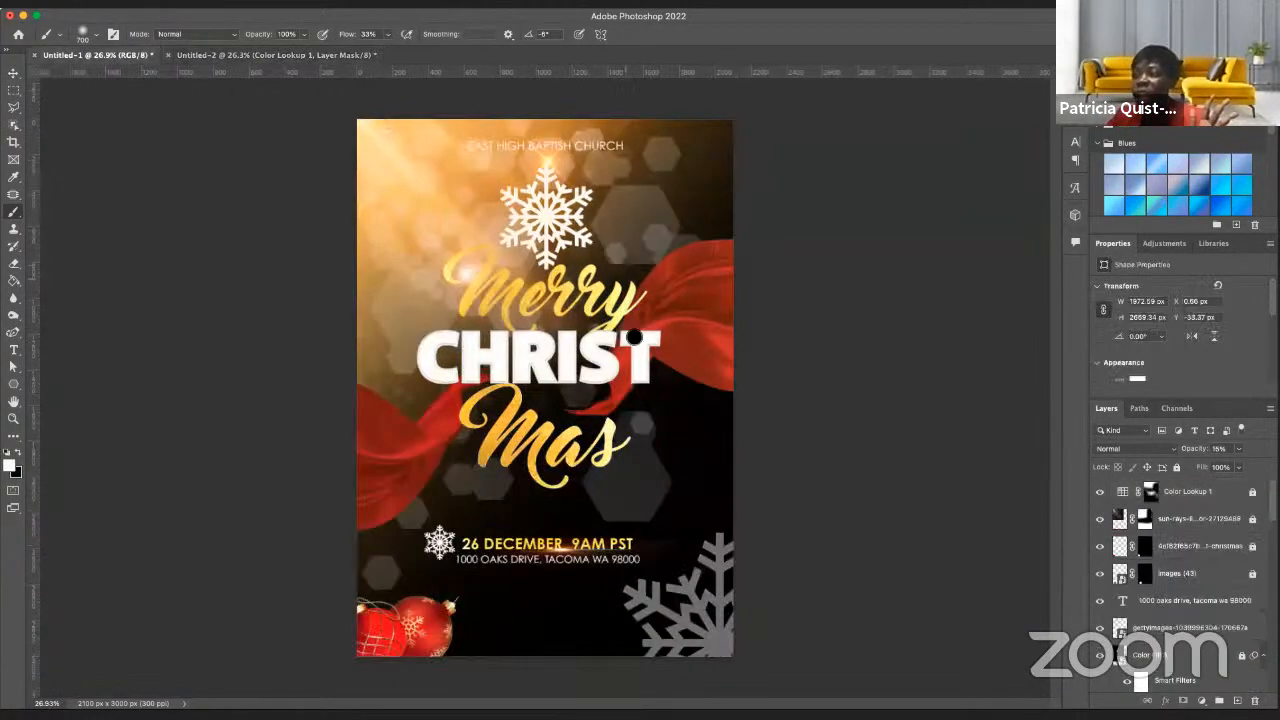
scroll(600, 415, "down", 1)
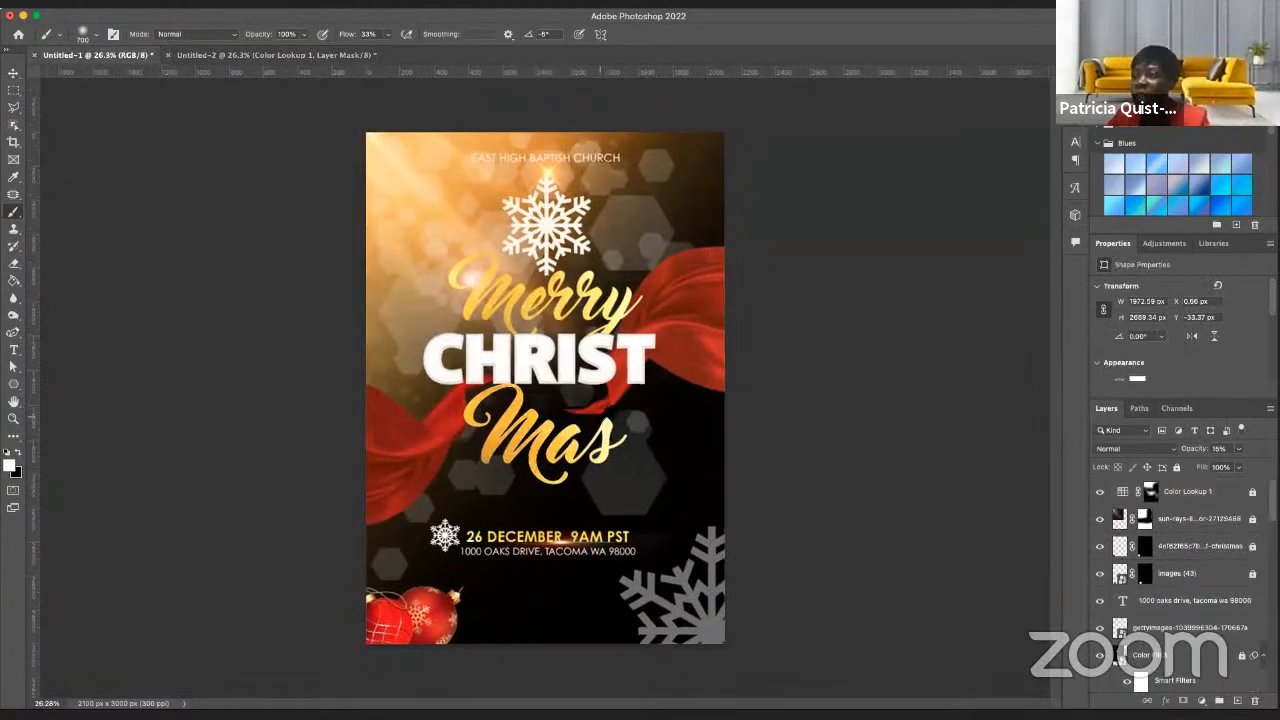
scroll(600, 415, "up", 5)
scroll(600, 415, "down", 3)
scroll(600, 415, "down", 4)
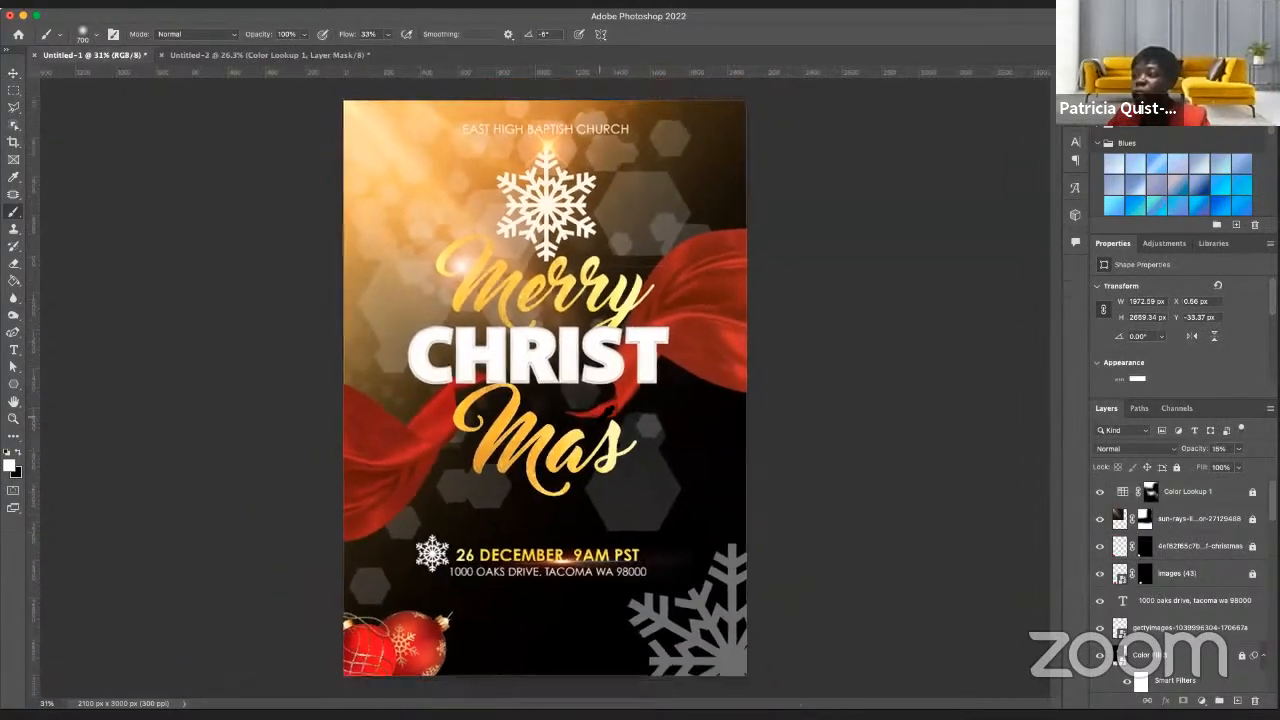
scroll(600, 415, "up", 5)
scroll(600, 415, "down", 2)
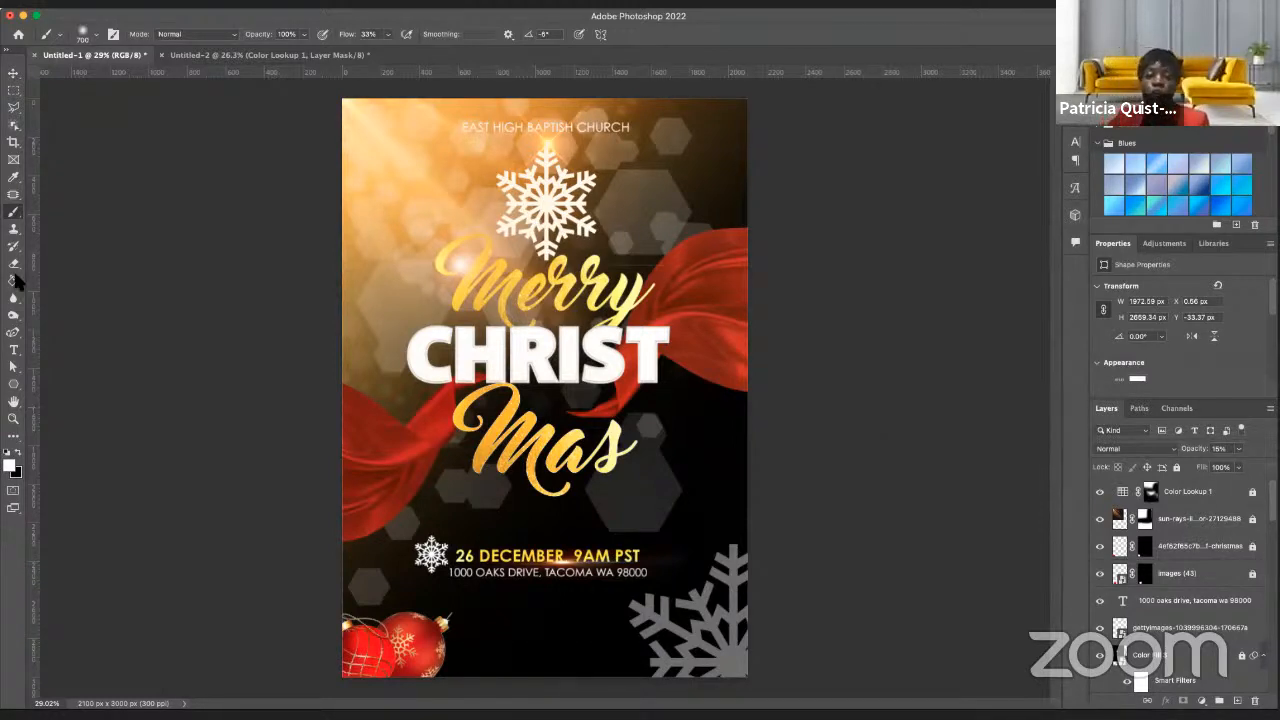
key("super+Tab")
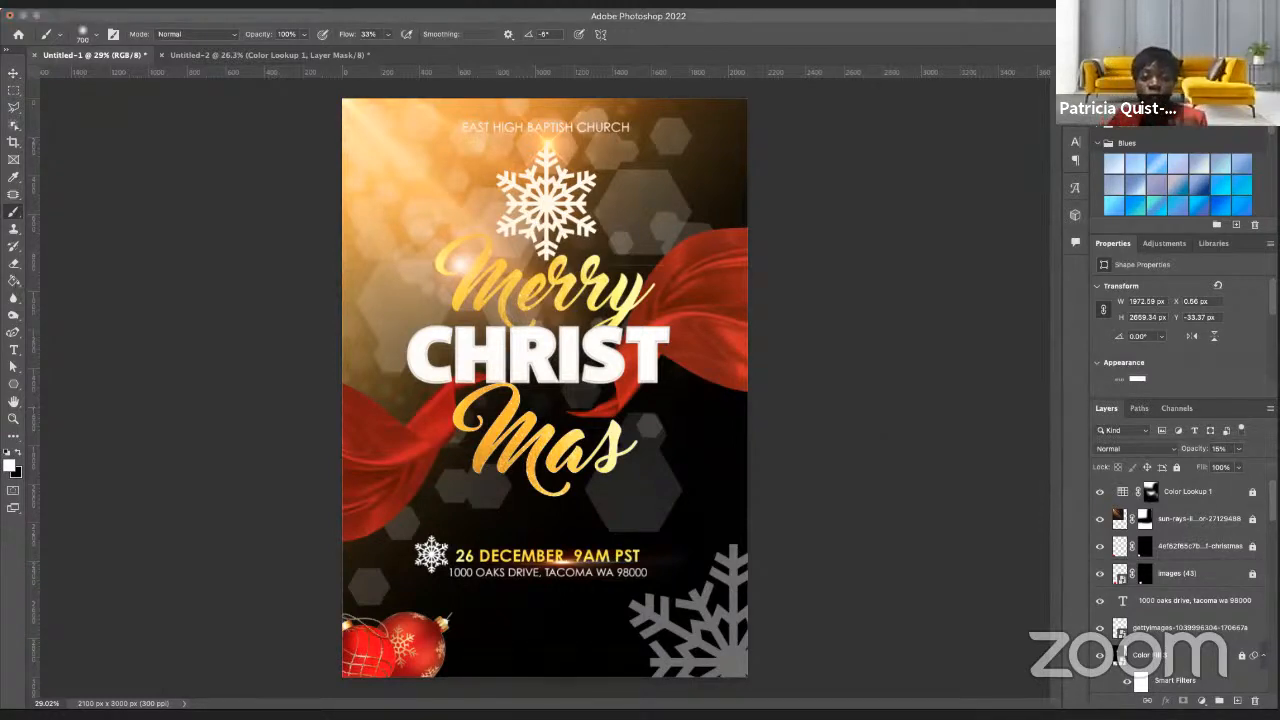